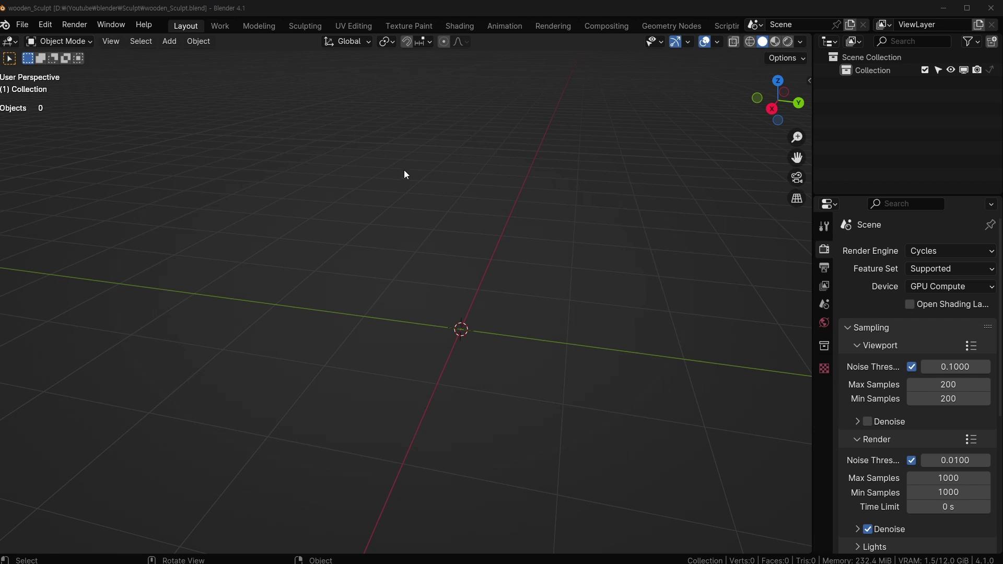
pyautogui.scroll(1, 452, 425)
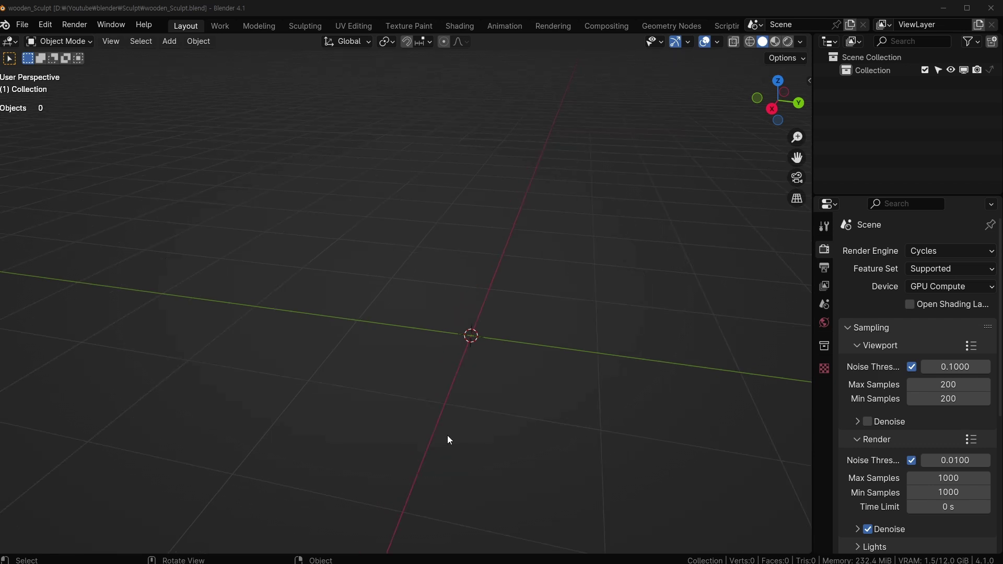
pyautogui.scroll(2, 444, 397)
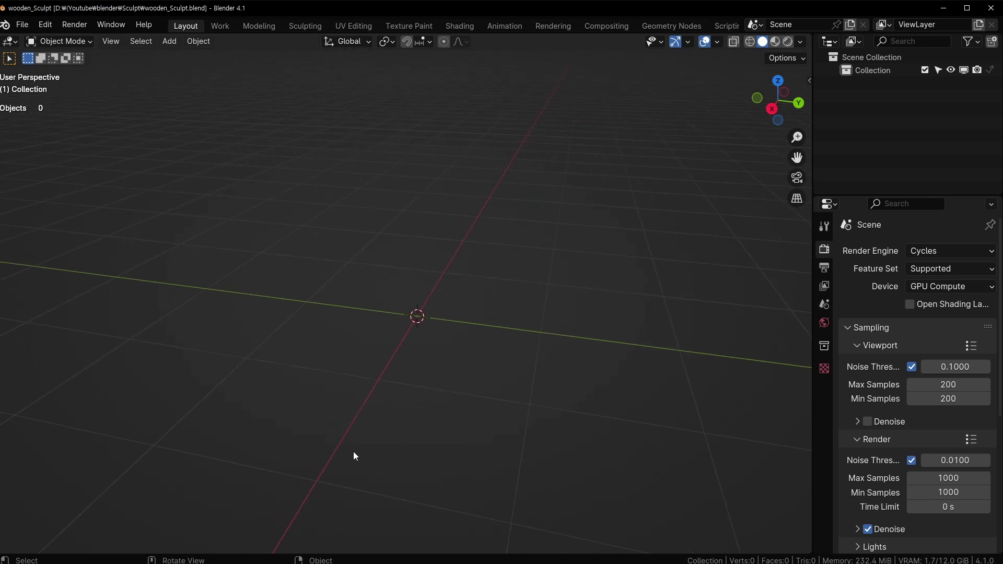
pyautogui.moveTo(470, 347); pyautogui.dragTo(425, 338, button='middle')
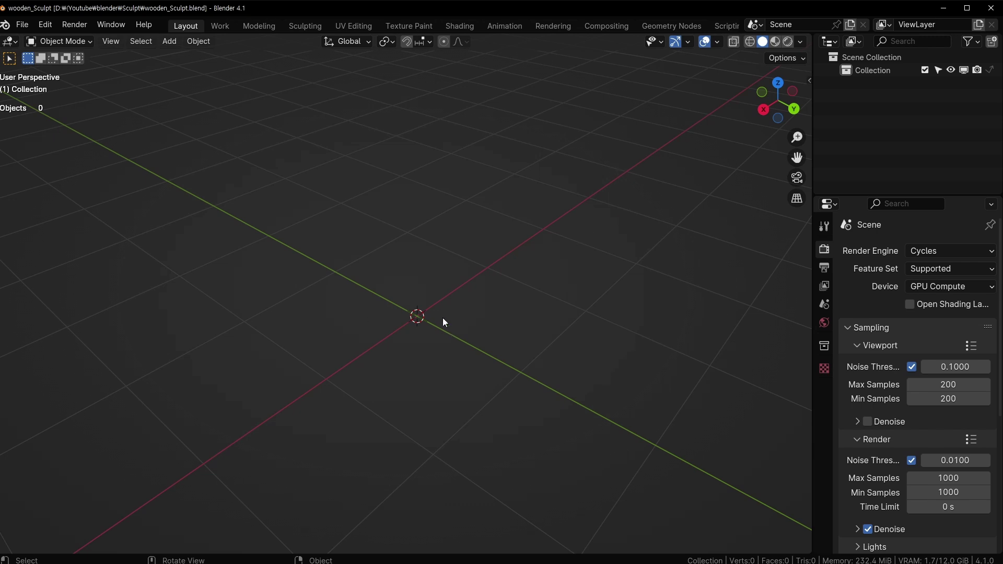
pyautogui.moveTo(394, 321); pyautogui.dragTo(431, 334, button='middle')
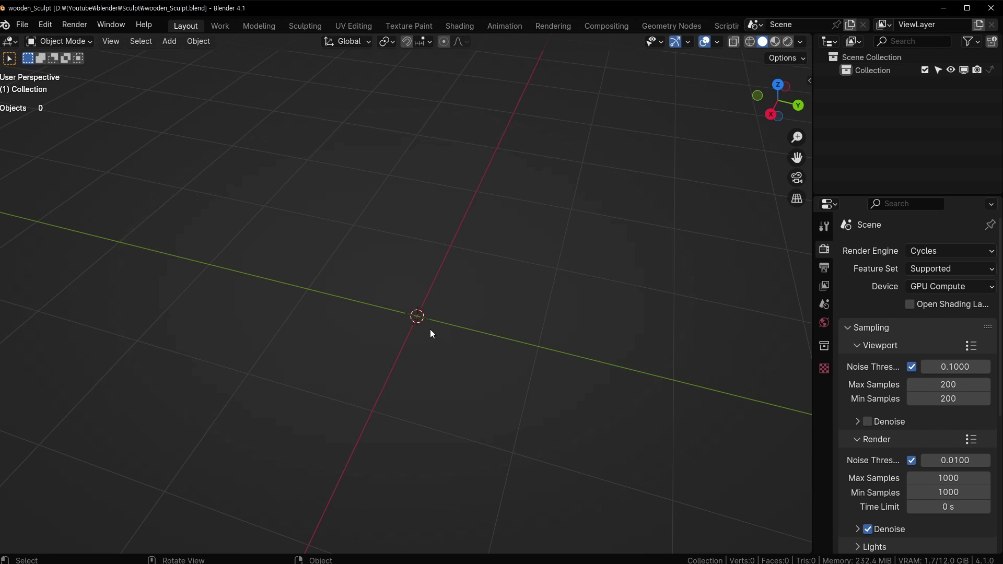
pyautogui.moveTo(472, 329)
pyautogui.mouseDown(button='middle')
pyautogui.moveTo(425, 358)
pyautogui.moveTo(463, 318)
pyautogui.mouseUp(button='middle')
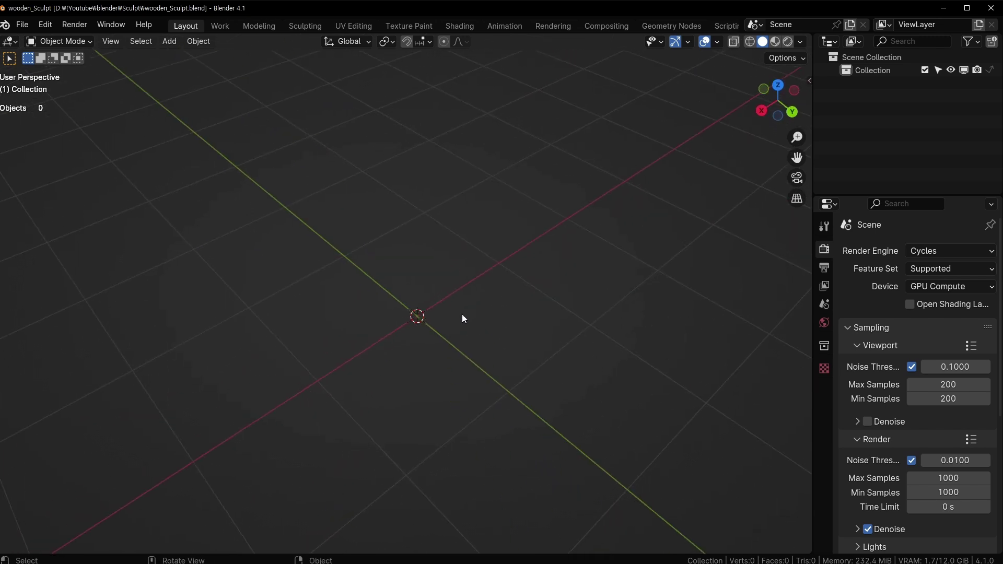
# Add a cube mesh at the origin and flatten it along Z into a slab
pyautogui.hotkey('shift', 'a')
pyautogui.moveTo(463, 314)
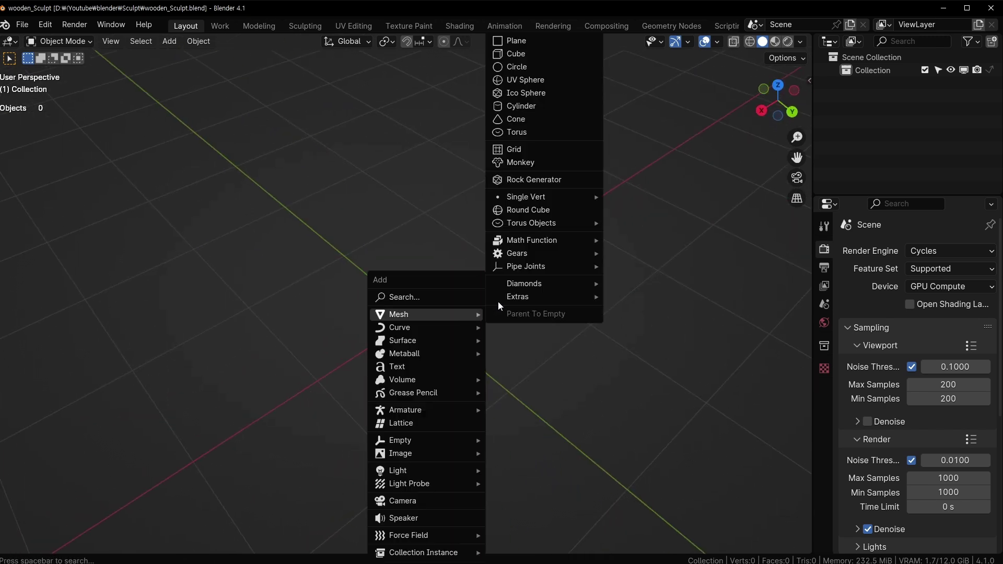
pyautogui.click(535, 56)
pyautogui.scroll(-3, 487, 284)
pyautogui.moveTo(487, 284); pyautogui.dragTo(603, 291, button='middle')
pyautogui.press('s')
pyautogui.press('z')
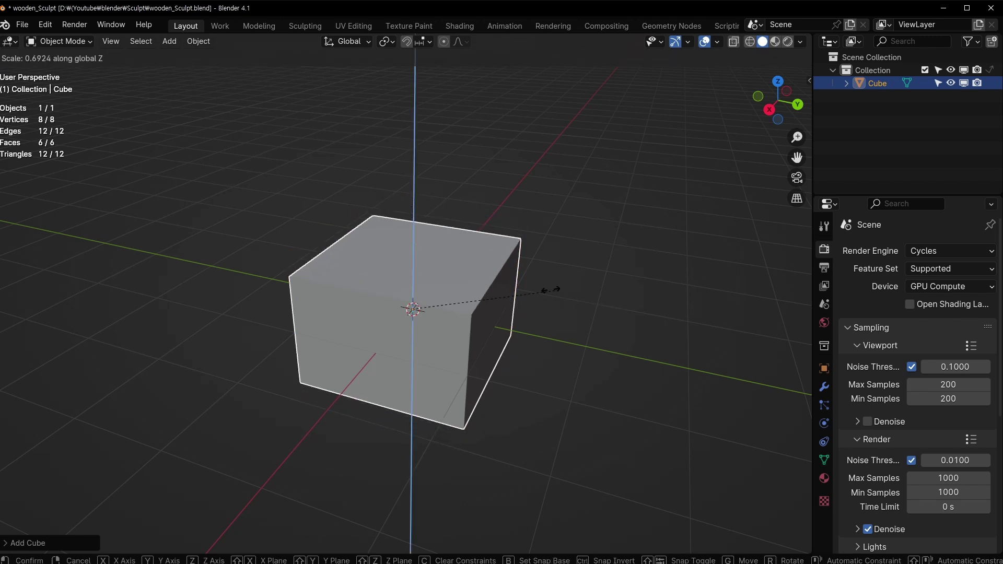
pyautogui.click(480, 286)
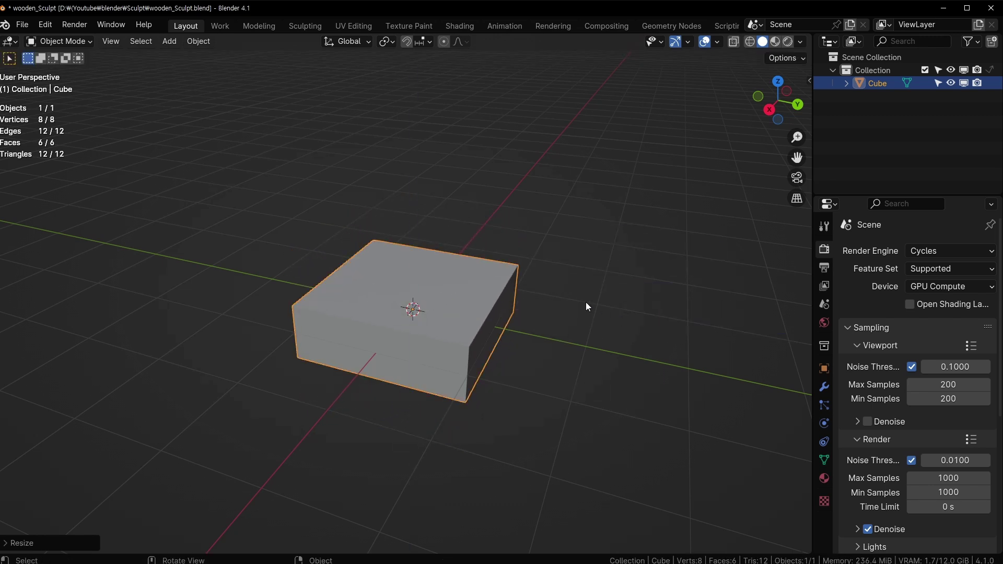
pyautogui.press('s')
pyautogui.press('z')
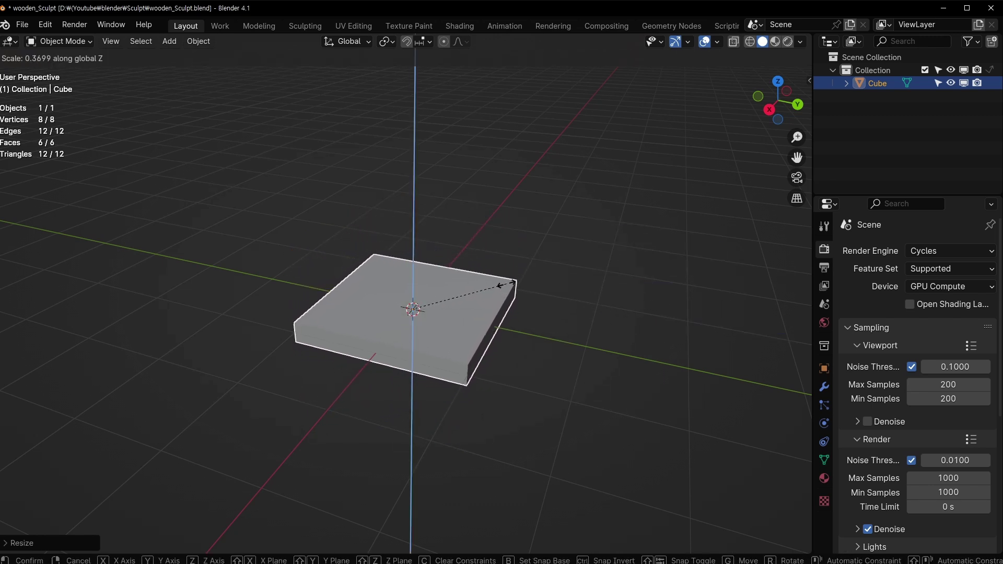
pyautogui.click(547, 324)
# Narrow the slab along the Y axis to about 0.72 m wide
pyautogui.moveTo(545, 319); pyautogui.dragTo(577, 371, button='middle')
pyautogui.press('s')
pyautogui.press('y')
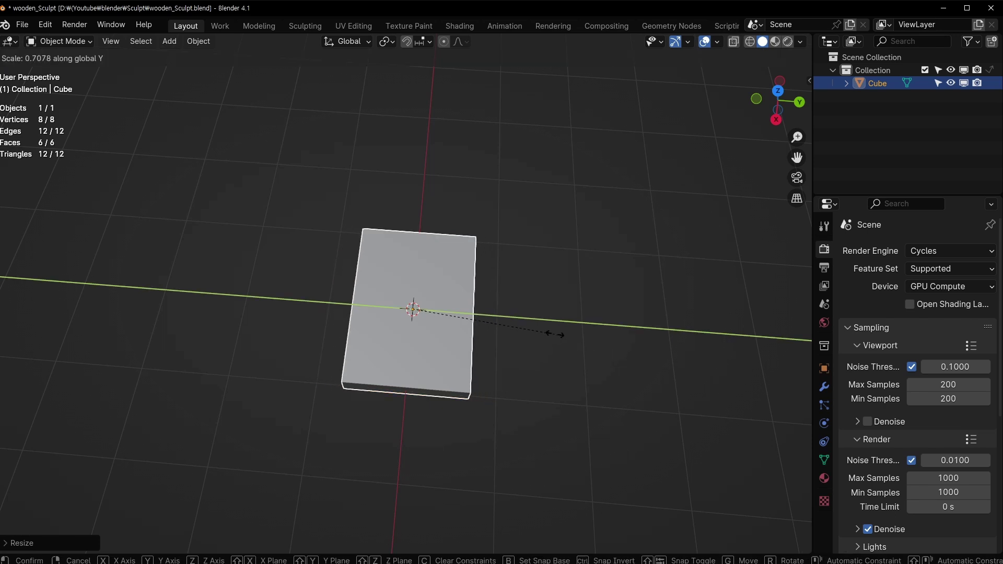
pyautogui.click(481, 317)
# Scale the slab along Z to a thickness of about 0.14 m
pyautogui.moveTo(481, 317); pyautogui.dragTo(430, 321, button='middle')
pyautogui.scroll(3, 413, 314)
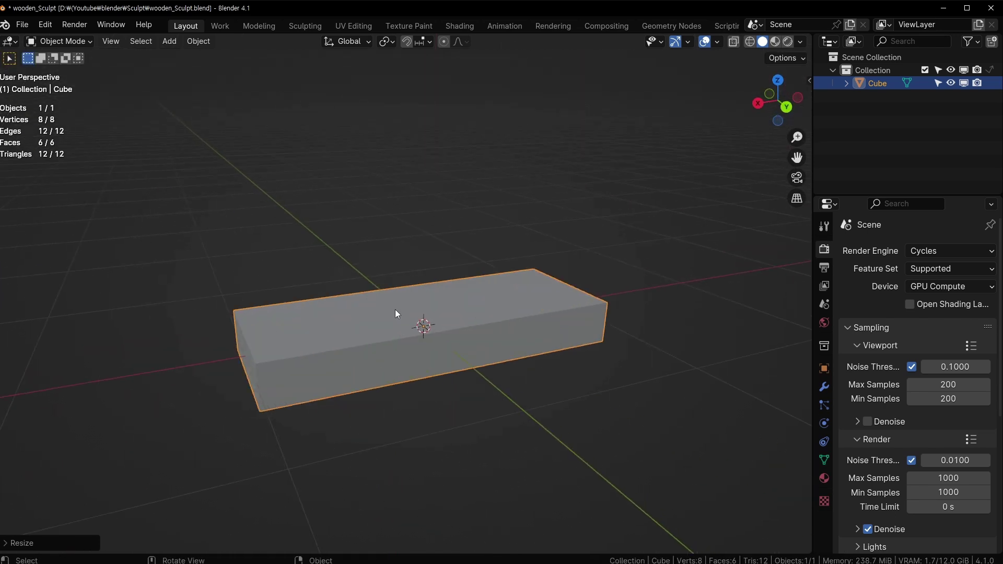
pyautogui.press('s')
pyautogui.press('z')
pyautogui.click(495, 305)
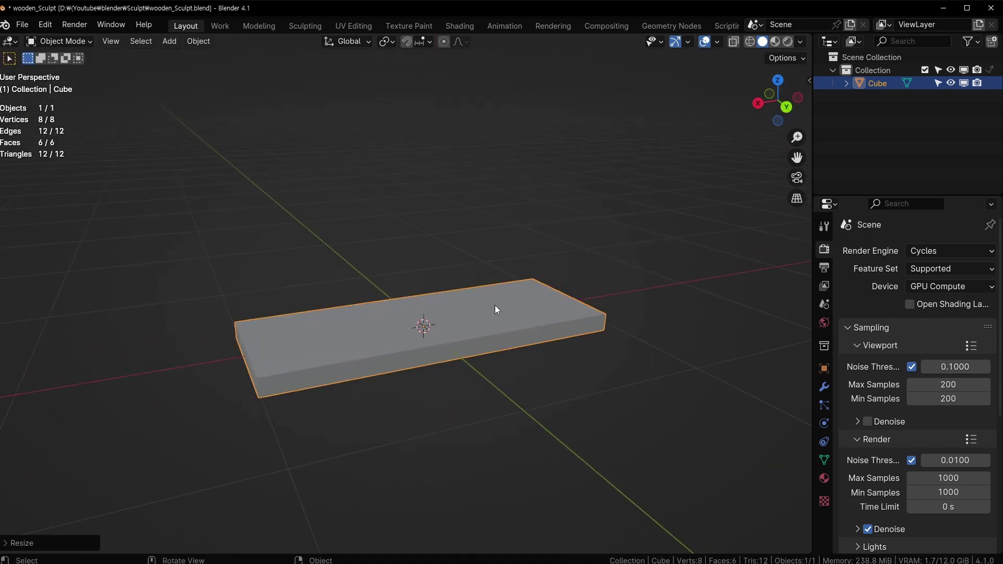
pyautogui.moveTo(494, 305); pyautogui.dragTo(524, 344, button='middle')
pyautogui.press('s')
pyautogui.press('z')
pyautogui.click(530, 329)
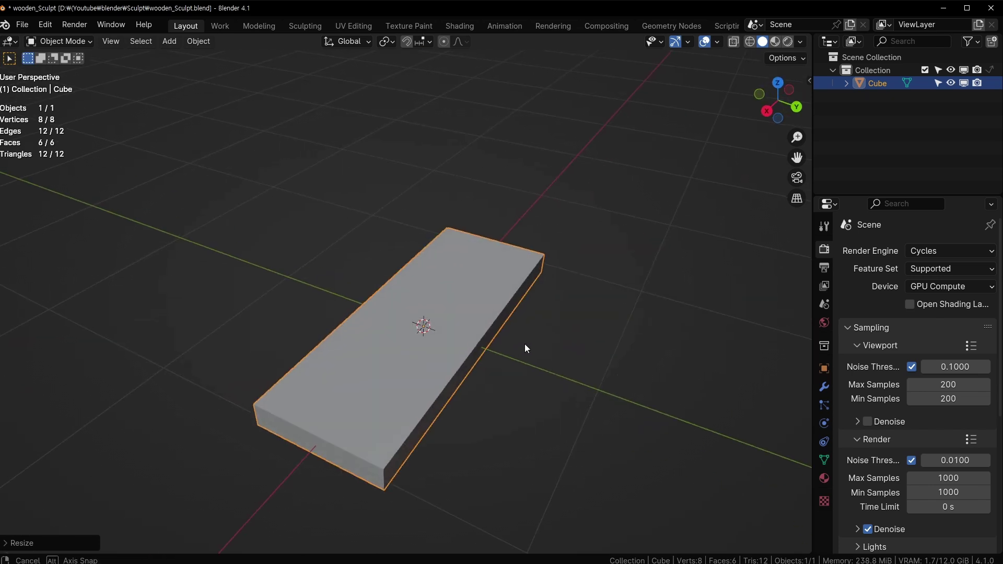
# Apply the slab's scale and check its transform values
pyautogui.hotkey('ctrl', 'a')
pyautogui.click(504, 369)
pyautogui.press('n')
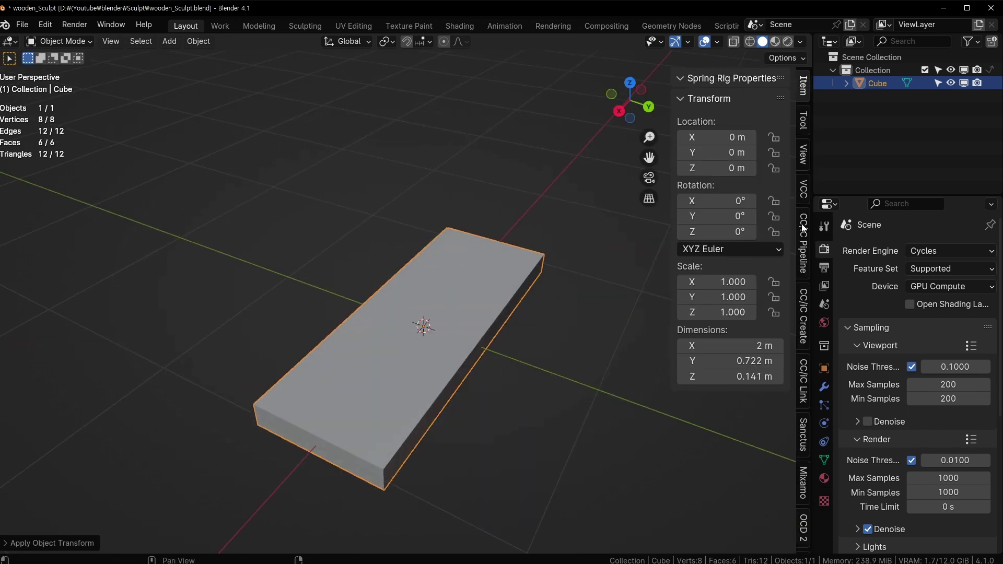
pyautogui.press('n')
pyautogui.press('n')
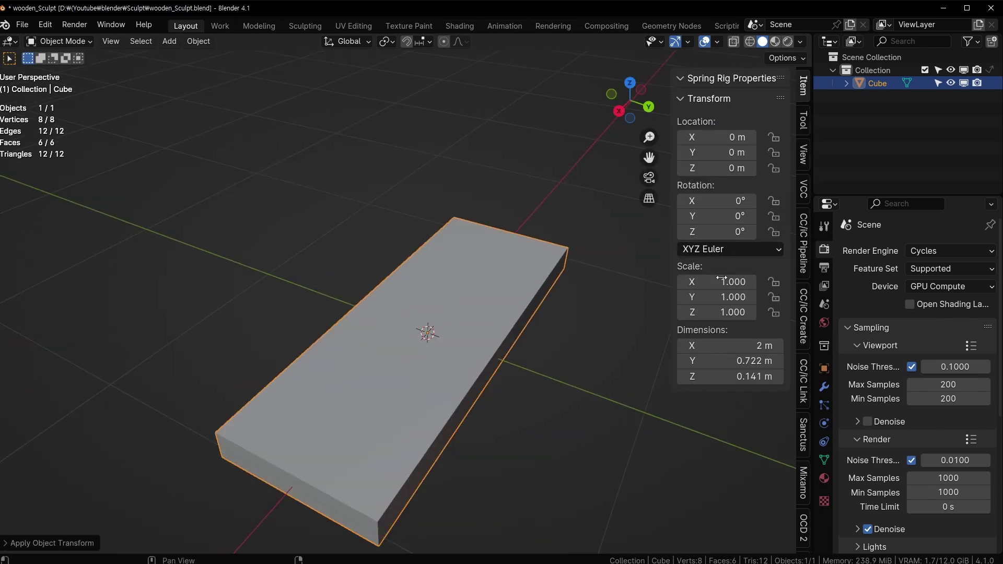
pyautogui.press('n')
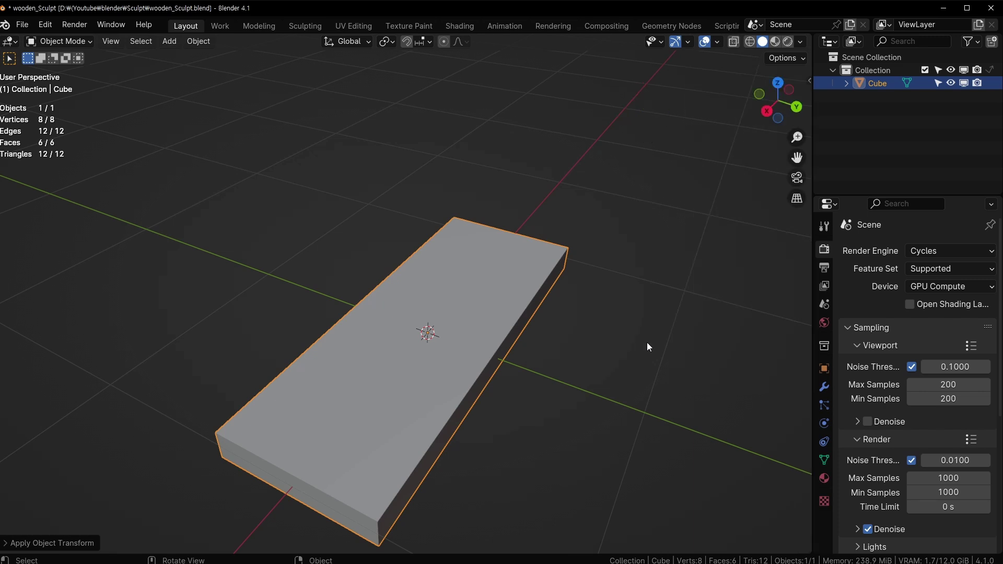
# Show the tool list in the 3D viewport
pyautogui.moveTo(647, 342); pyautogui.dragTo(547, 318, button='middle')
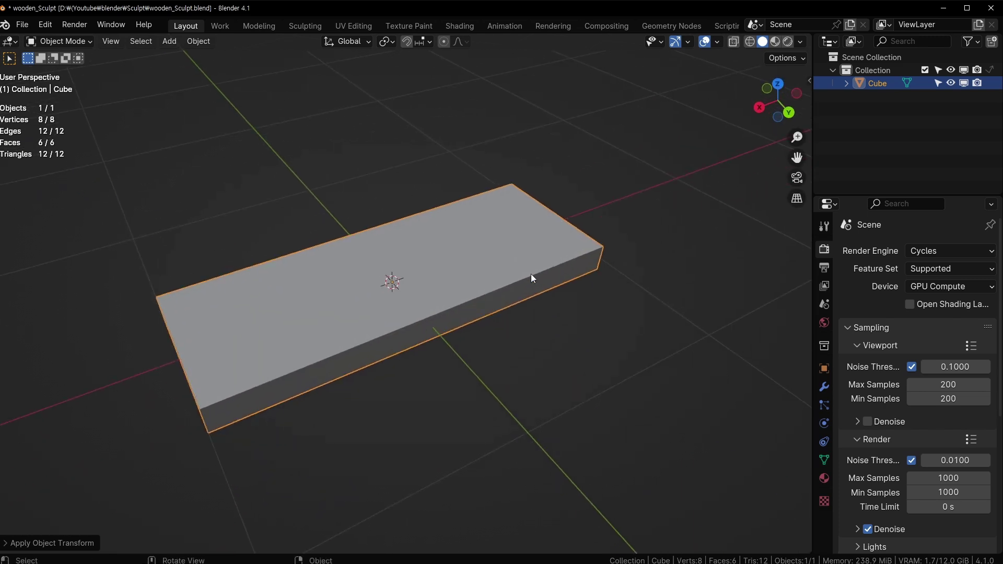
pyautogui.moveTo(531, 277); pyautogui.dragTo(470, 276, button='middle')
pyautogui.press('t')
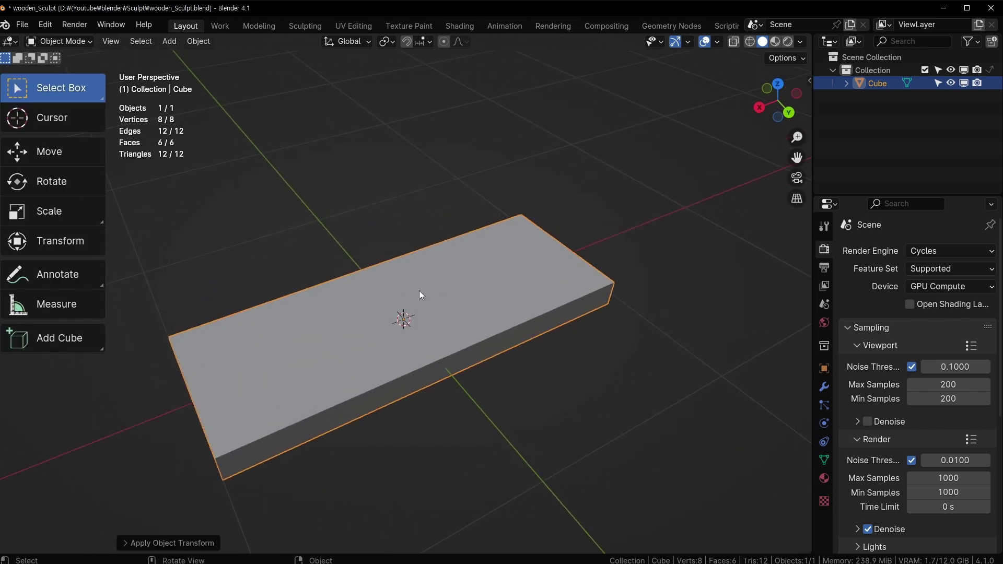
# Inspect the slab's top and side faces from several angles and distances
pyautogui.keyDown('shift'); pyautogui.moveTo(398, 349); pyautogui.dragTo(405, 318, button='middle'); pyautogui.keyUp('shift')
pyautogui.scroll(1, 406, 319)
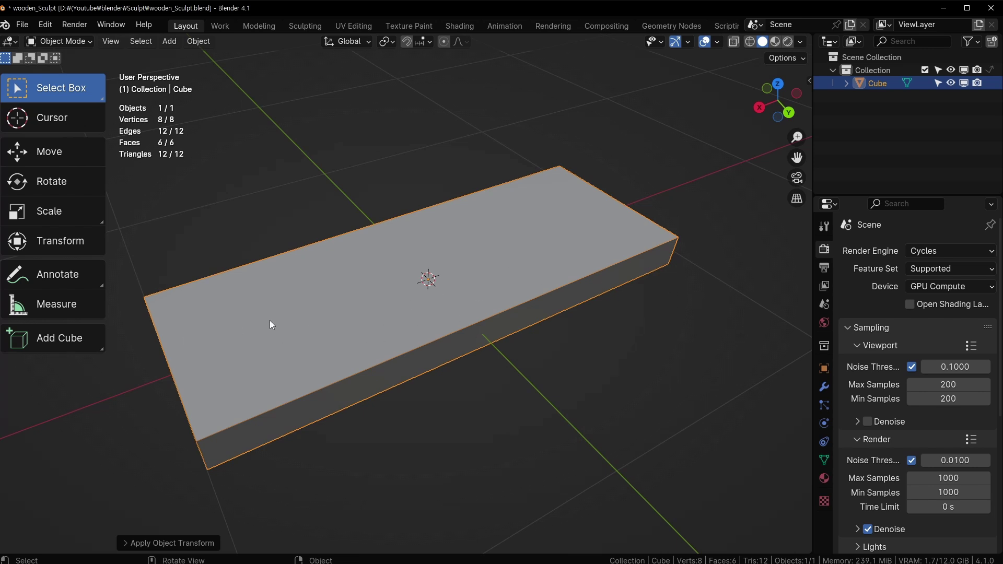
pyautogui.scroll(2, 196, 345)
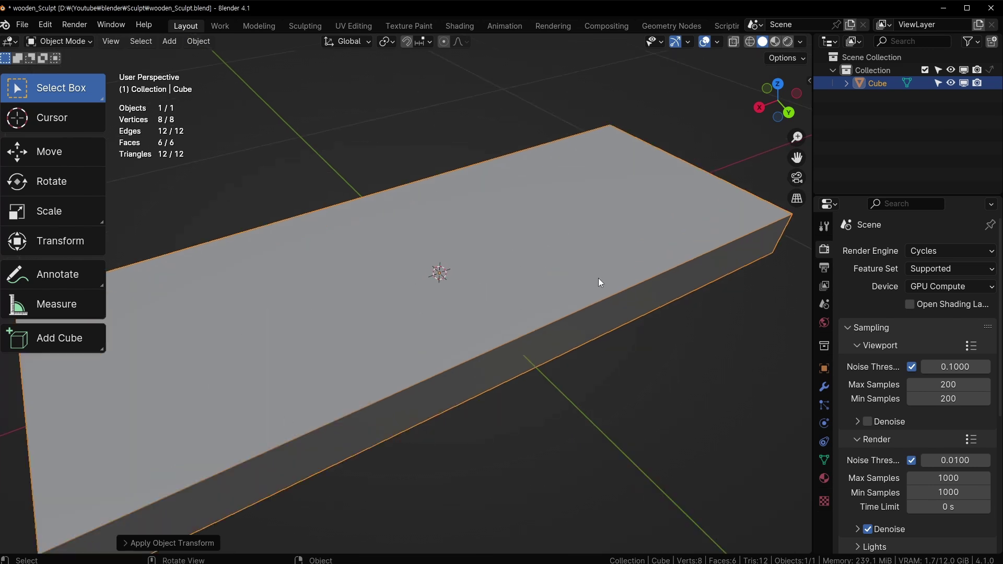
pyautogui.scroll(-3, 599, 279)
pyautogui.scroll(2, 323, 294)
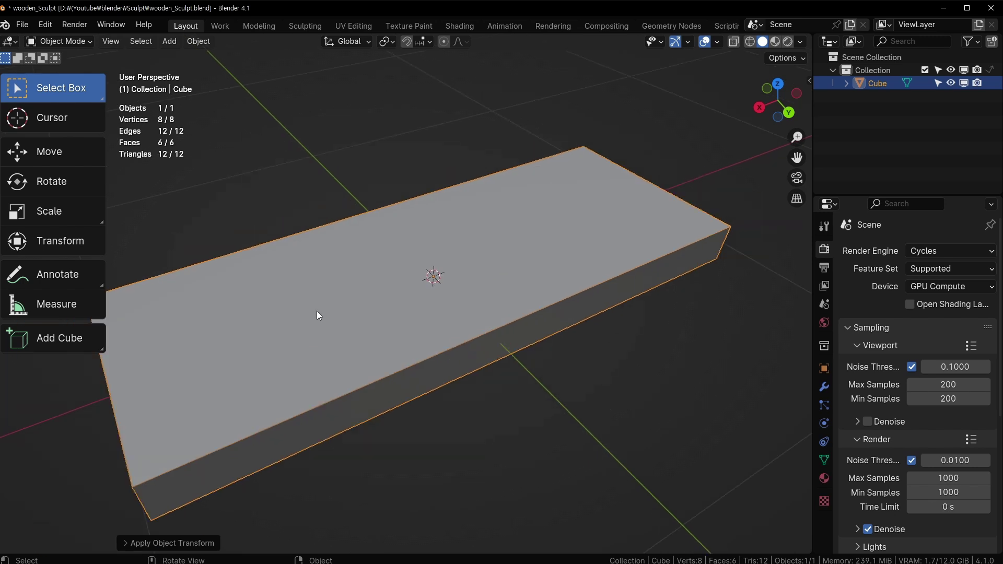
pyautogui.moveTo(344, 311); pyautogui.dragTo(378, 277, button='middle')
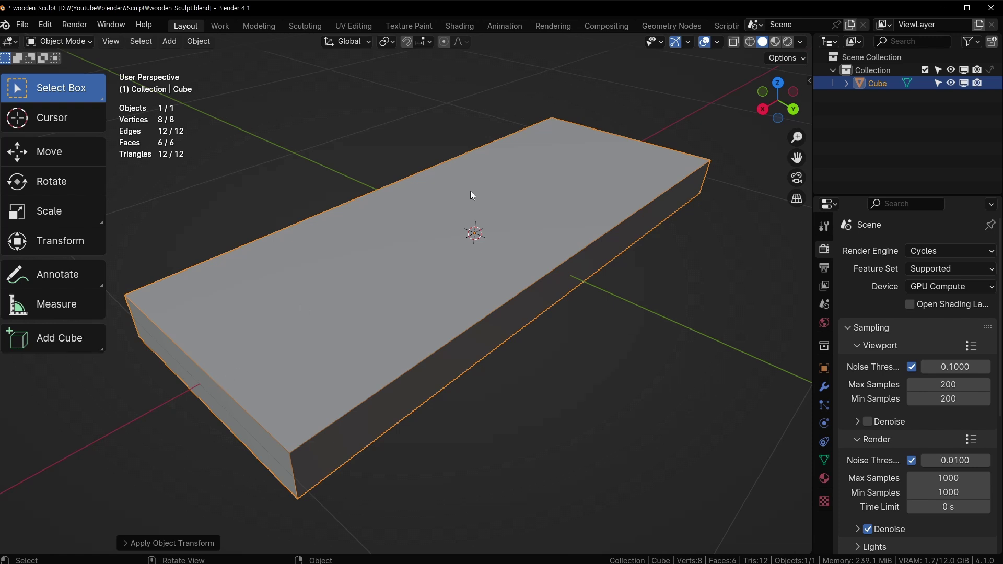
pyautogui.moveTo(522, 172); pyautogui.dragTo(386, 212, button='middle')
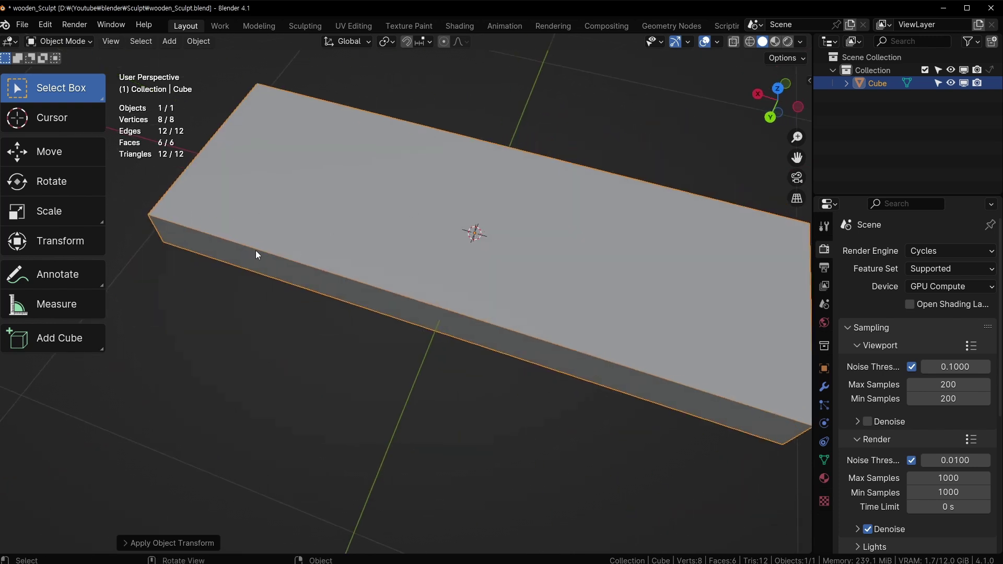
pyautogui.moveTo(268, 233); pyautogui.dragTo(449, 282, button='middle')
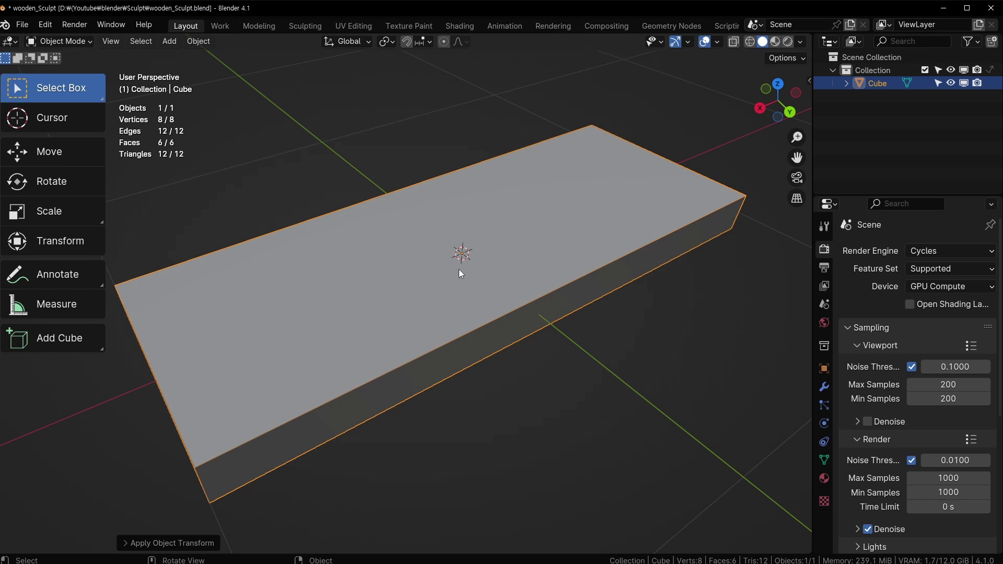
pyautogui.moveTo(460, 273); pyautogui.dragTo(431, 272, button='middle')
pyautogui.scroll(-1, 433, 279)
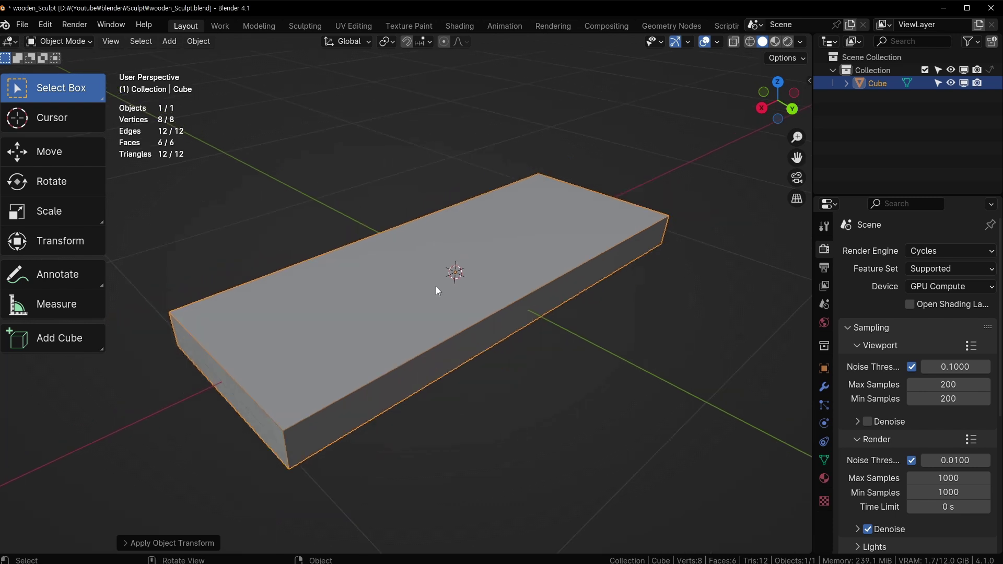
# Save the wooden_Sculpt.blend file and switch the slab to Sculpt Mode
pyautogui.hotkey('ctrl', 's')
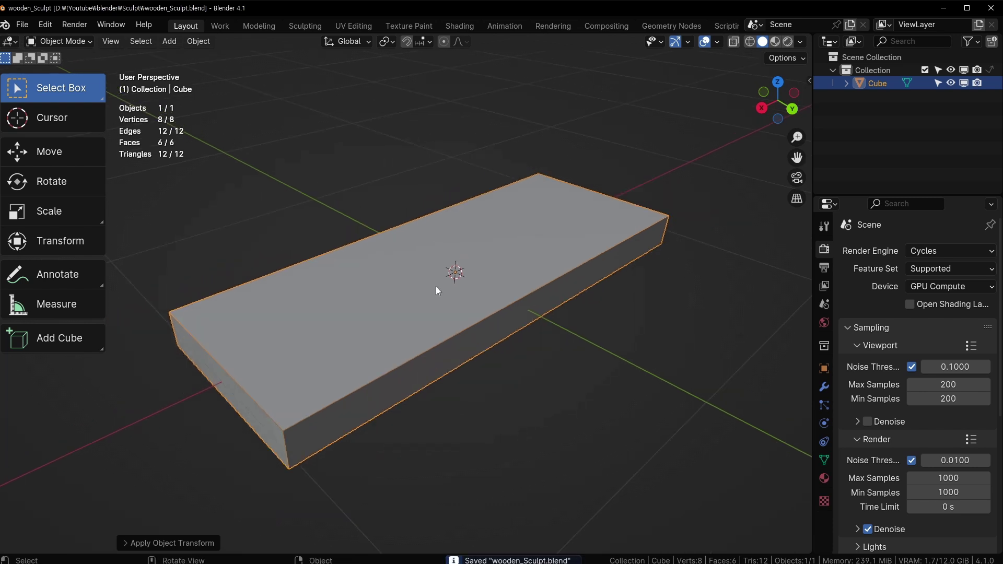
pyautogui.hotkey('ctrl', 'Tab')
pyautogui.click(439, 360)
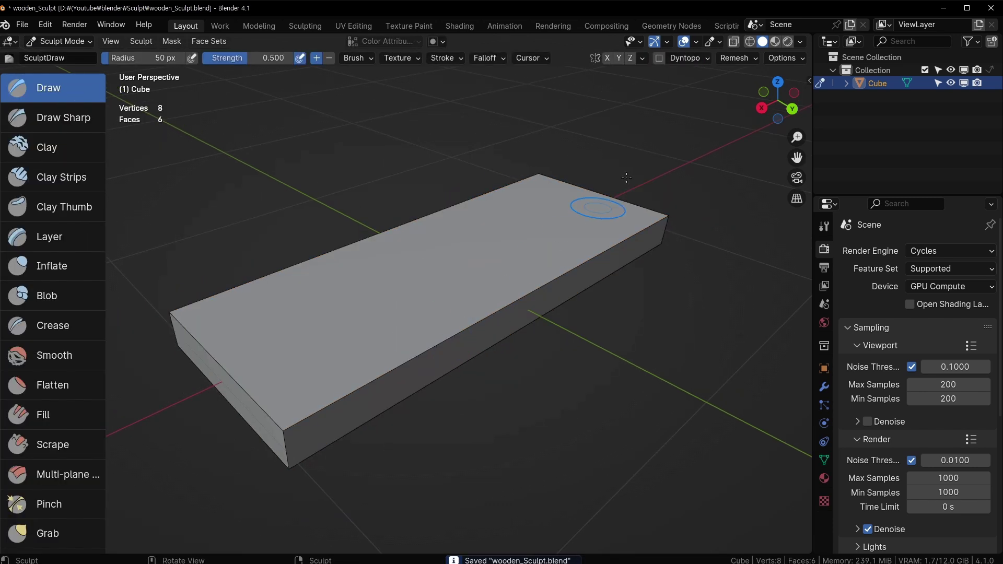
# Enable Dyntopo for sculpting the slab, accepting that attribute data will not be preserved
pyautogui.moveTo(326, 314); pyautogui.dragTo(264, 306, button='middle')
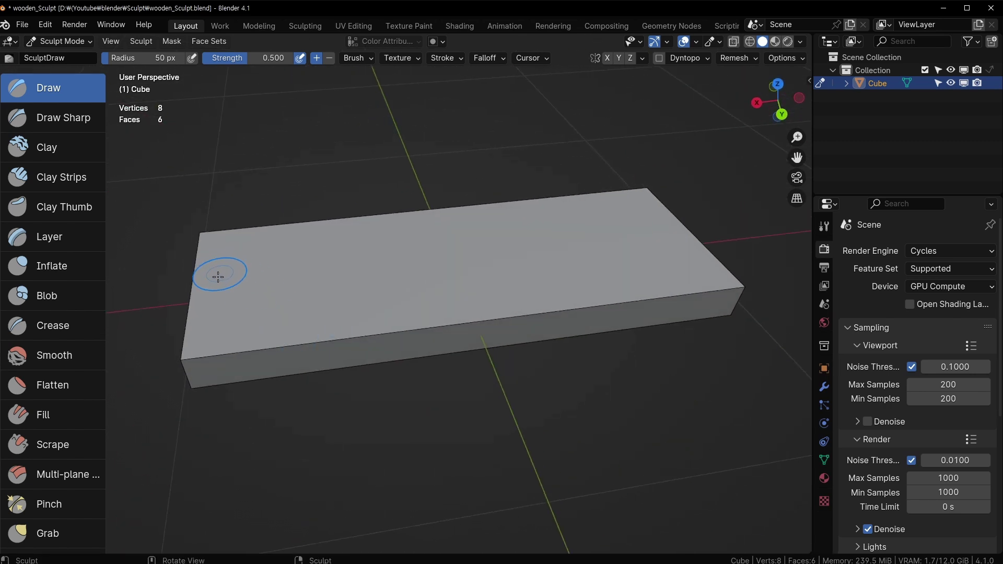
pyautogui.moveTo(217, 275)
pyautogui.mouseDown(button='middle')
pyautogui.moveTo(240, 246)
pyautogui.moveTo(258, 277)
pyautogui.moveTo(250, 274)
pyautogui.mouseUp(button='middle')
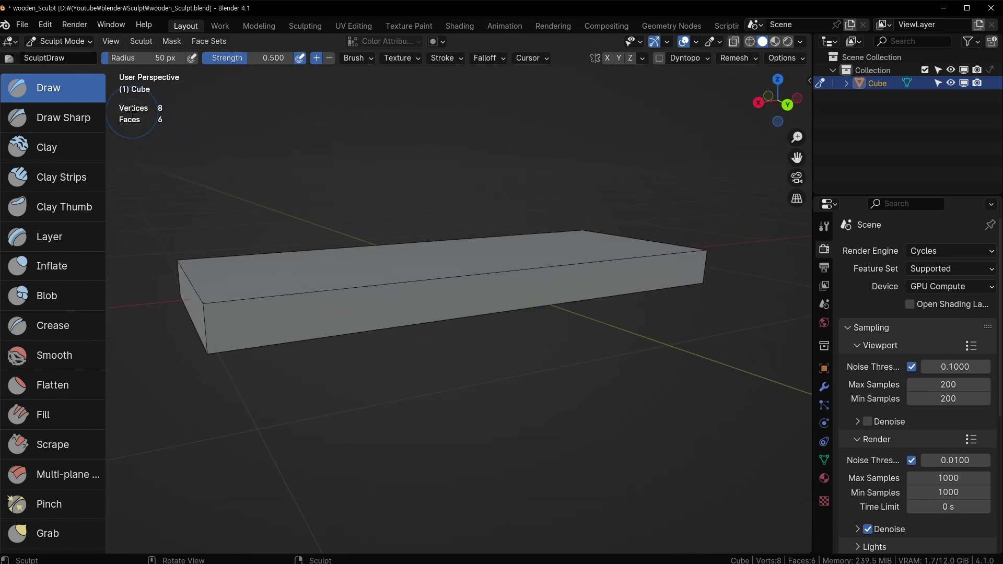
pyautogui.moveTo(518, 250); pyautogui.dragTo(252, 360, button='middle')
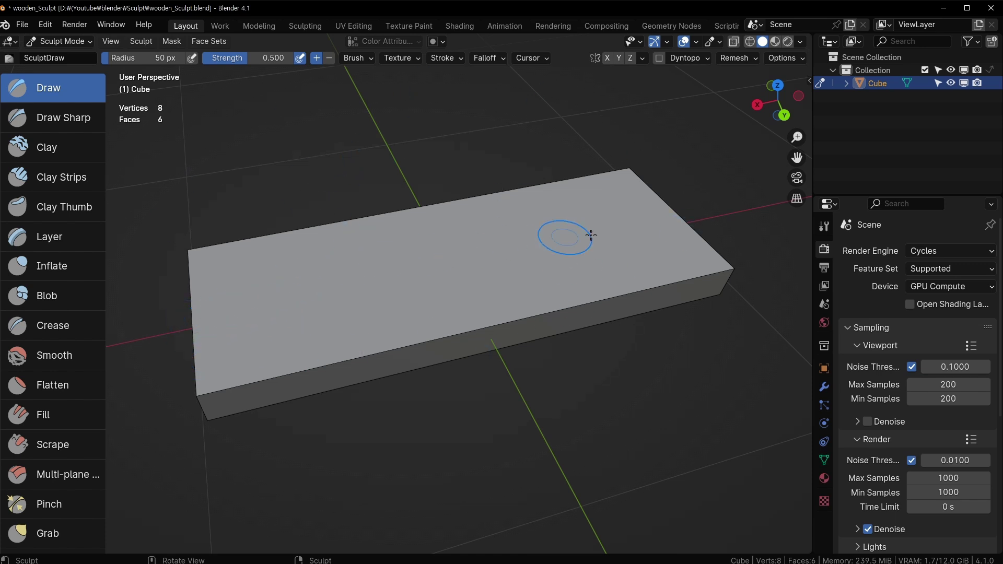
pyautogui.moveTo(345, 301); pyautogui.dragTo(329, 307, button='middle')
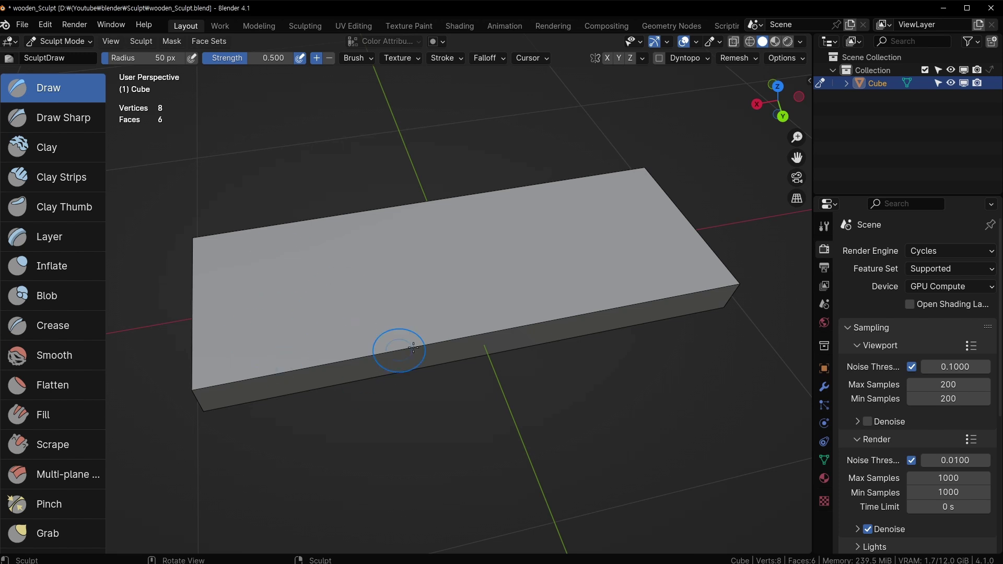
pyautogui.moveTo(557, 285); pyautogui.dragTo(661, 86, button='middle')
pyautogui.click(659, 58)
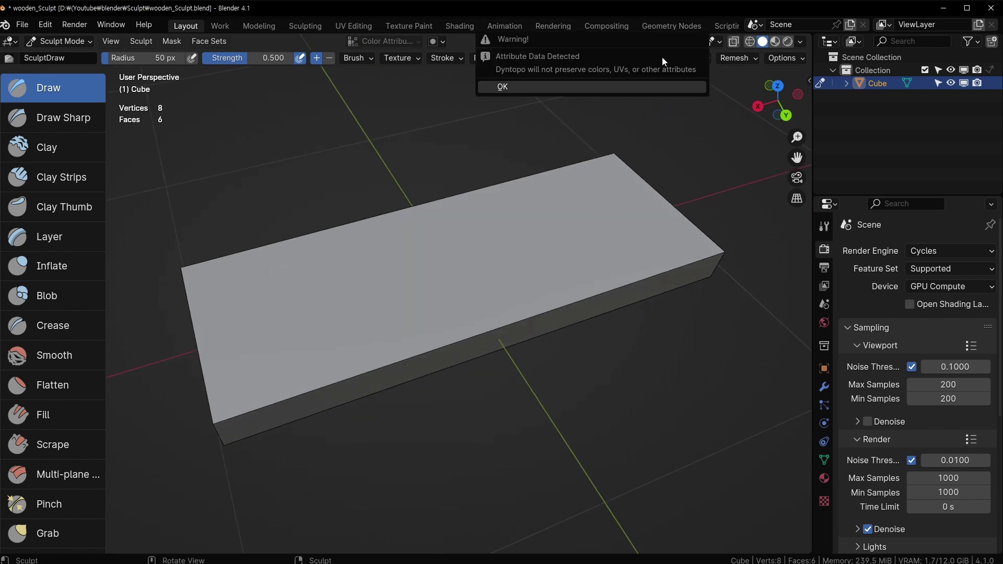
pyautogui.click(669, 88)
# Set the Dyntopo detailing method to Constant Detail
pyautogui.click(695, 60)
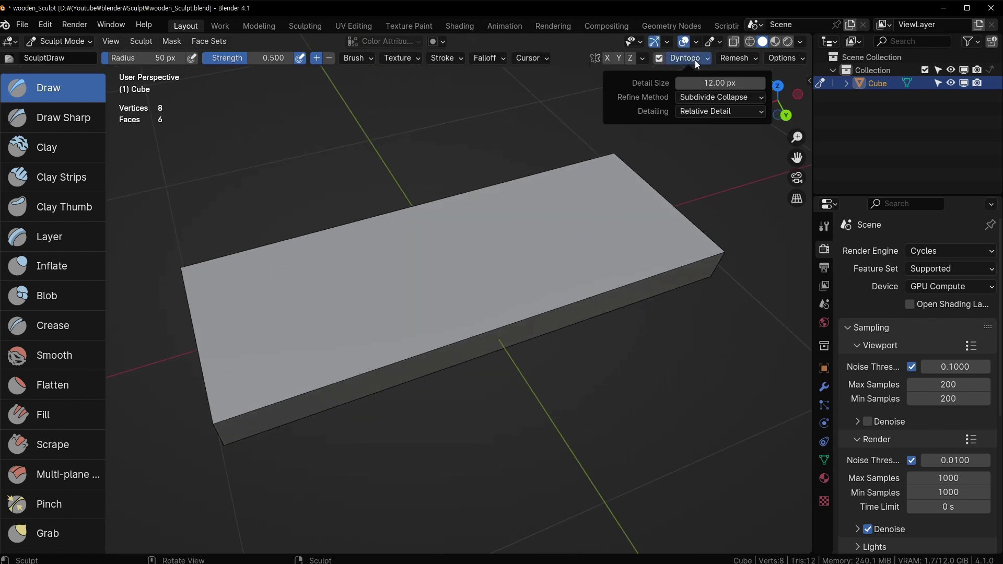
pyautogui.click(720, 112)
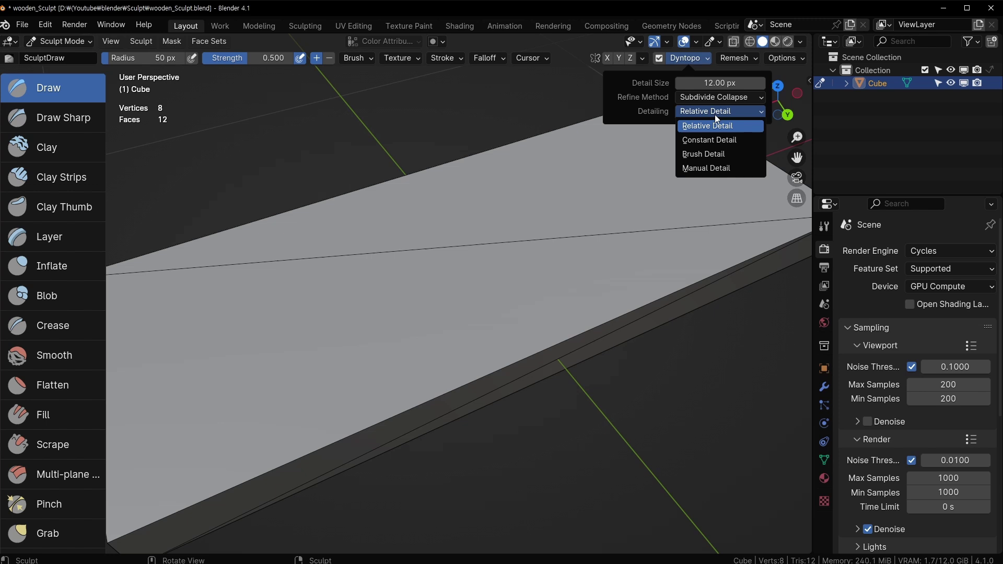
pyautogui.click(708, 146)
pyautogui.scroll(-5, 495, 158)
pyautogui.scroll(4, 495, 181)
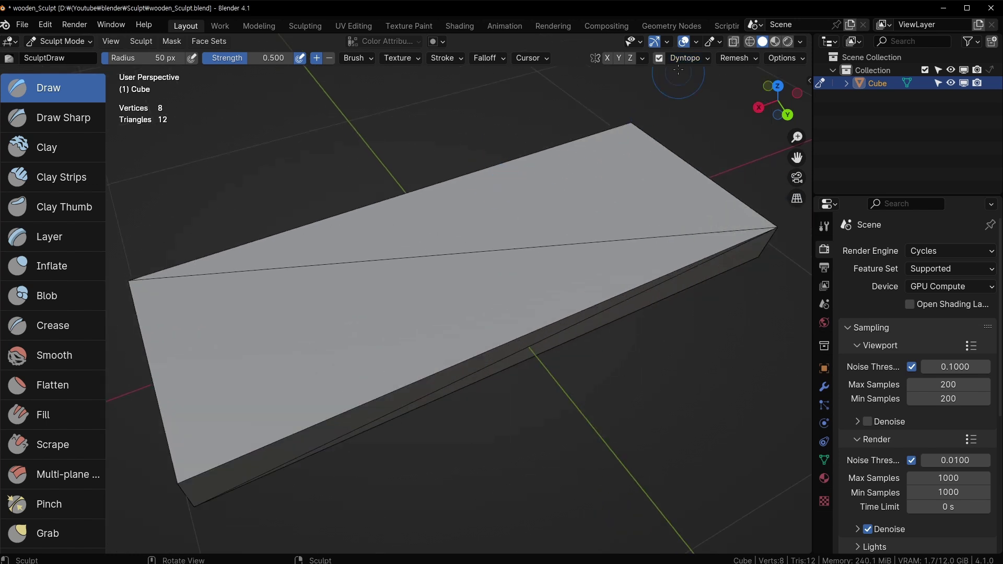
# Set the Dyntopo resolution to 100 and flood fill the slab's mesh at that detail
pyautogui.click(691, 59)
pyautogui.click(714, 83)
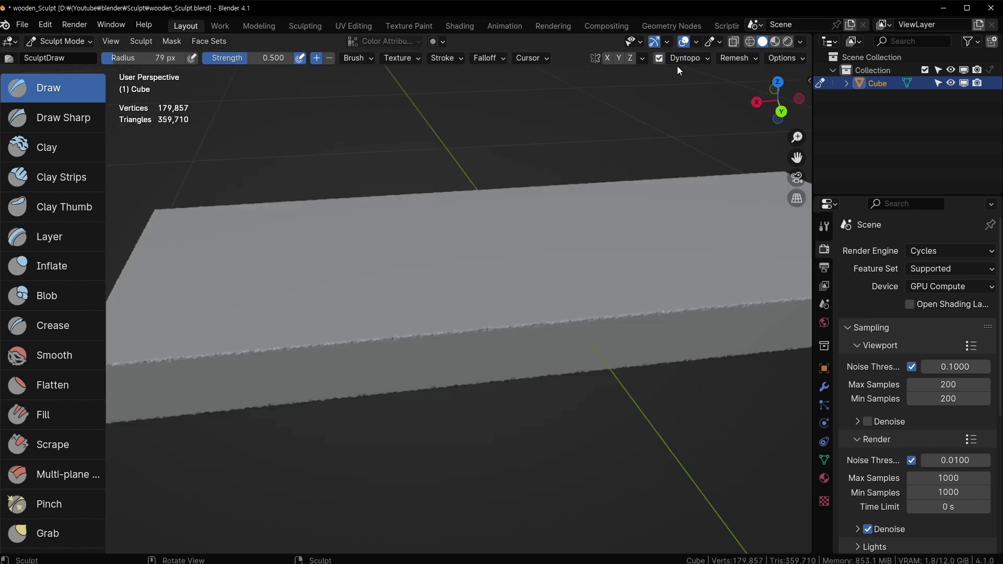
pyautogui.click(692, 57)
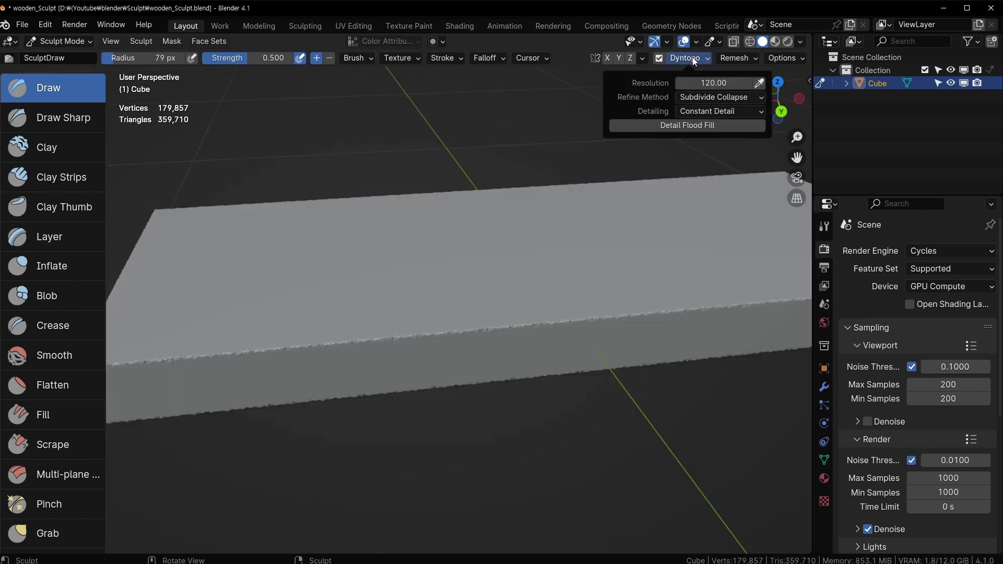
pyautogui.click(713, 83)
pyautogui.write('100')
pyautogui.press('Return')
pyautogui.click(682, 55)
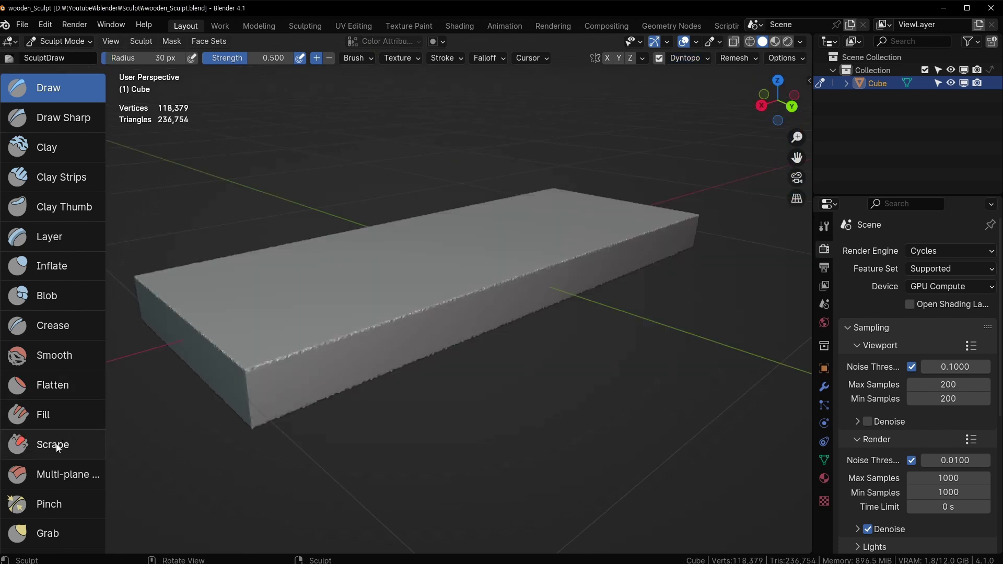
# Scrape the near end of the slab's upper long edge using the Scrape brush with a 72 px radius
pyautogui.click(52, 444)
pyautogui.moveTo(358, 357); pyautogui.dragTo(294, 376, button='middle')
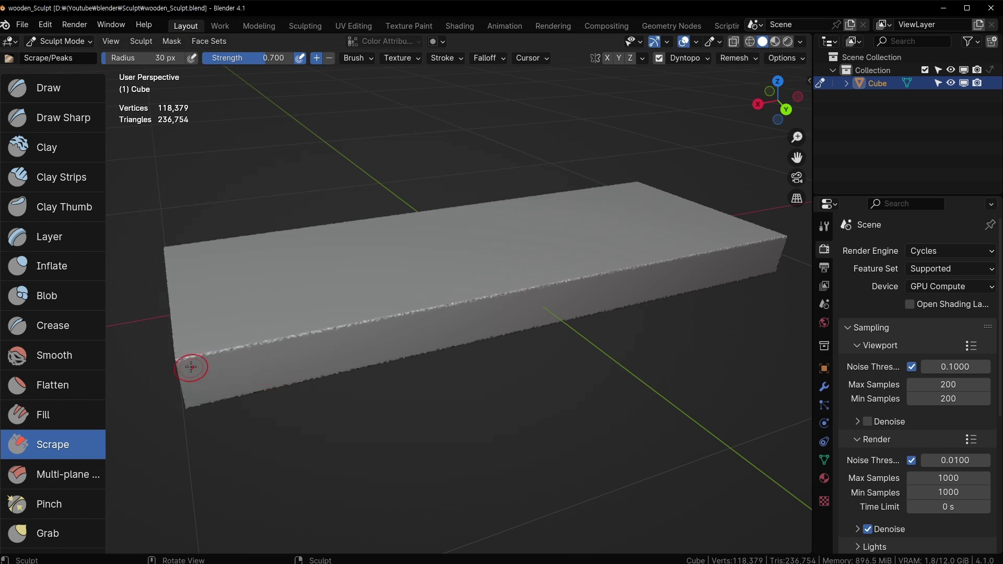
pyautogui.scroll(2, 293, 348)
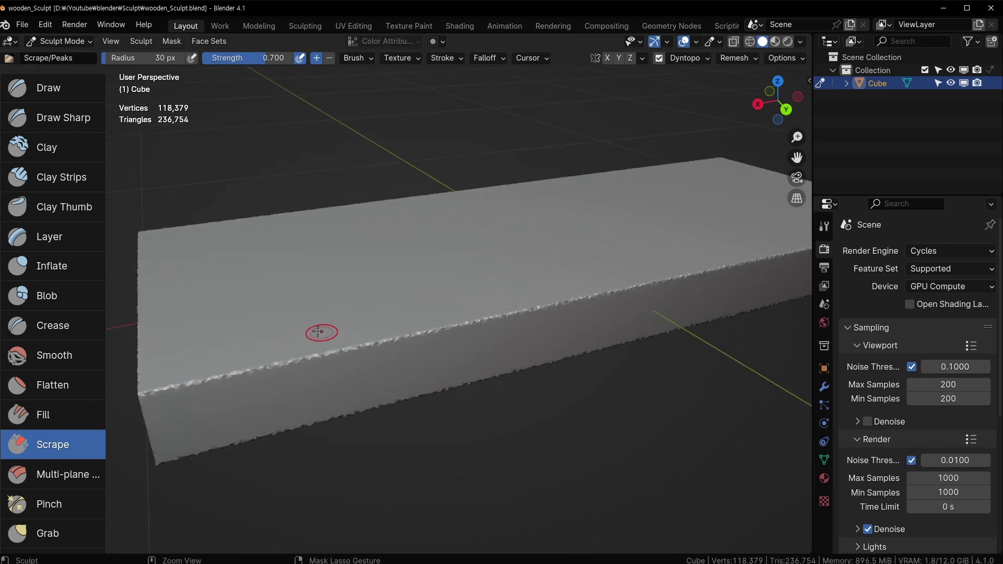
pyautogui.press('f')
pyautogui.click(253, 362)
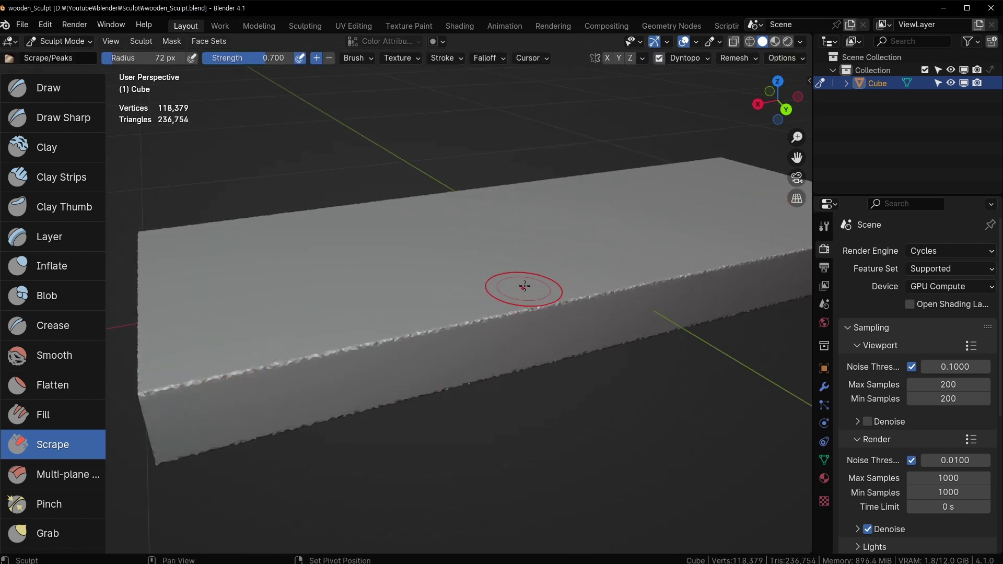
pyautogui.moveTo(524, 287)
pyautogui.mouseDown(button='middle')
pyautogui.moveTo(524, 277)
pyautogui.moveTo(577, 294)
pyautogui.moveTo(198, 392)
pyautogui.mouseUp(button='middle')
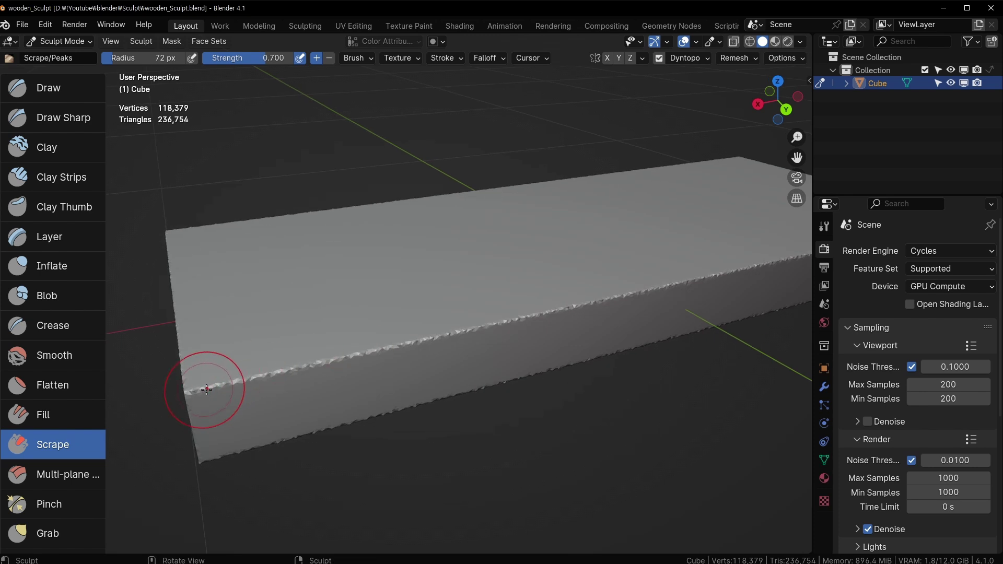
pyautogui.moveTo(196, 394); pyautogui.dragTo(389, 350)
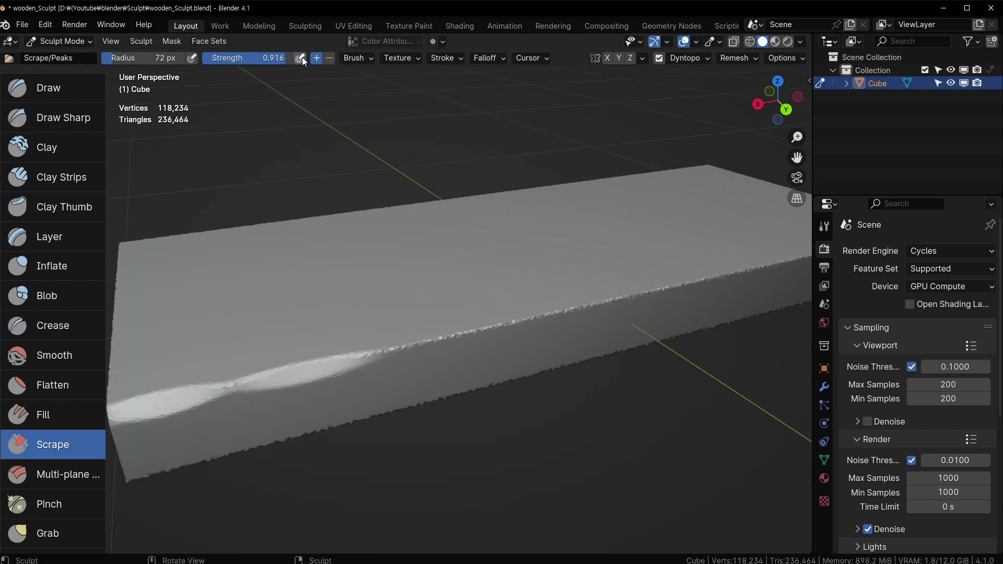
# Scrape an uneven bevel along the rest of the upper long edge with the brush strength at 0.916
pyautogui.click(302, 60)
pyautogui.moveTo(181, 63); pyautogui.dragTo(161, 62)
pyautogui.keyDown('shift'); pyautogui.moveTo(449, 323); pyautogui.dragTo(329, 329, button='middle'); pyautogui.keyUp('shift')
pyautogui.moveTo(235, 368); pyautogui.dragTo(439, 313)
pyautogui.keyDown('shift'); pyautogui.moveTo(332, 343); pyautogui.dragTo(197, 366, button='middle'); pyautogui.keyUp('shift')
pyautogui.moveTo(339, 342); pyautogui.dragTo(530, 294)
pyautogui.keyDown('shift'); pyautogui.moveTo(527, 295); pyautogui.dragTo(344, 339, button='middle'); pyautogui.keyUp('shift')
pyautogui.moveTo(347, 339); pyautogui.dragTo(477, 313)
pyautogui.moveTo(473, 313); pyautogui.dragTo(365, 316, button='middle')
# Scrape the upper edge of the adjoining short end with a 53 px brush radius and save the file
pyautogui.press('f')
pyautogui.moveTo(290, 404); pyautogui.dragTo(392, 377)
pyautogui.keyDown('shift'); pyautogui.moveTo(423, 368); pyautogui.dragTo(298, 392, button='middle'); pyautogui.keyUp('shift')
pyautogui.moveTo(308, 387); pyautogui.dragTo(394, 356)
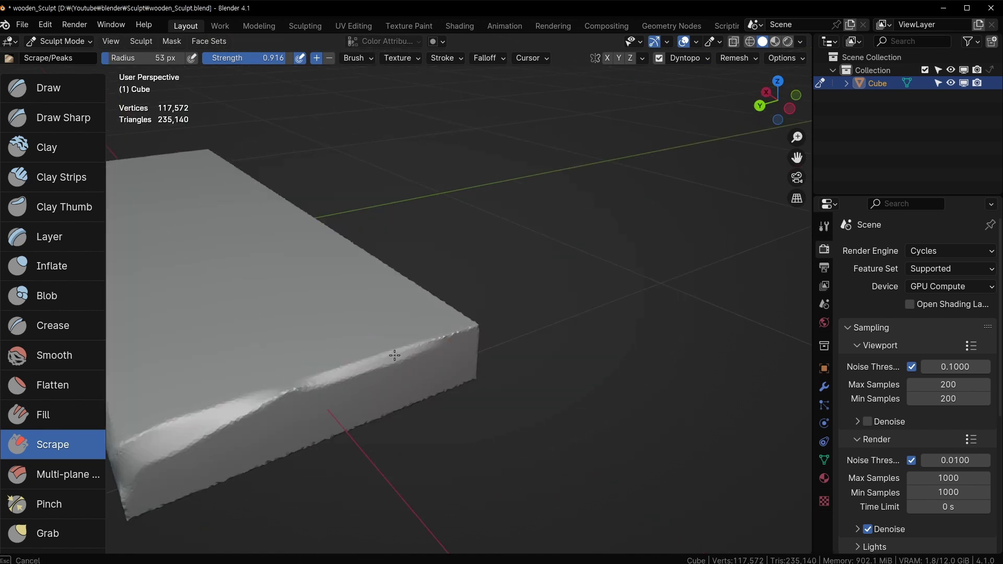
pyautogui.moveTo(394, 355); pyautogui.dragTo(284, 377, button='middle')
pyautogui.hotkey('ctrl', 's')
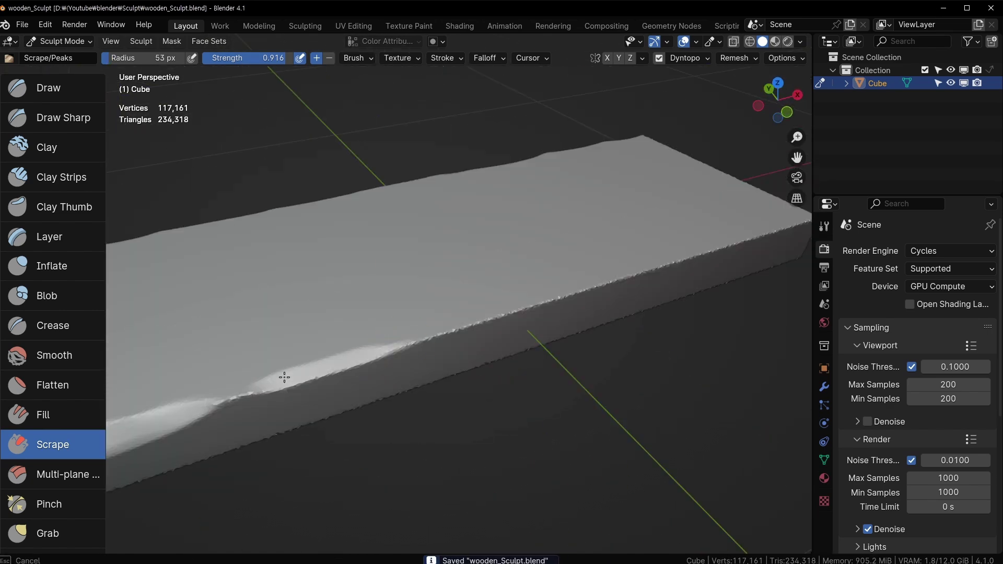
# Scrape the upper edges of the opposite long side and the other short end into irregular bevels
pyautogui.moveTo(284, 377); pyautogui.dragTo(601, 282)
pyautogui.keyDown('shift'); pyautogui.moveTo(600, 282); pyautogui.dragTo(504, 314, button='middle'); pyautogui.keyUp('shift')
pyautogui.moveTo(503, 313); pyautogui.dragTo(621, 277)
pyautogui.moveTo(621, 277)
pyautogui.mouseDown(button='middle')
pyautogui.moveTo(365, 307)
pyautogui.moveTo(251, 356)
pyautogui.mouseUp(button='middle')
pyautogui.moveTo(250, 355); pyautogui.dragTo(353, 385)
pyautogui.moveTo(354, 385); pyautogui.dragTo(241, 347, button='middle')
pyautogui.moveTo(240, 348); pyautogui.dragTo(480, 284)
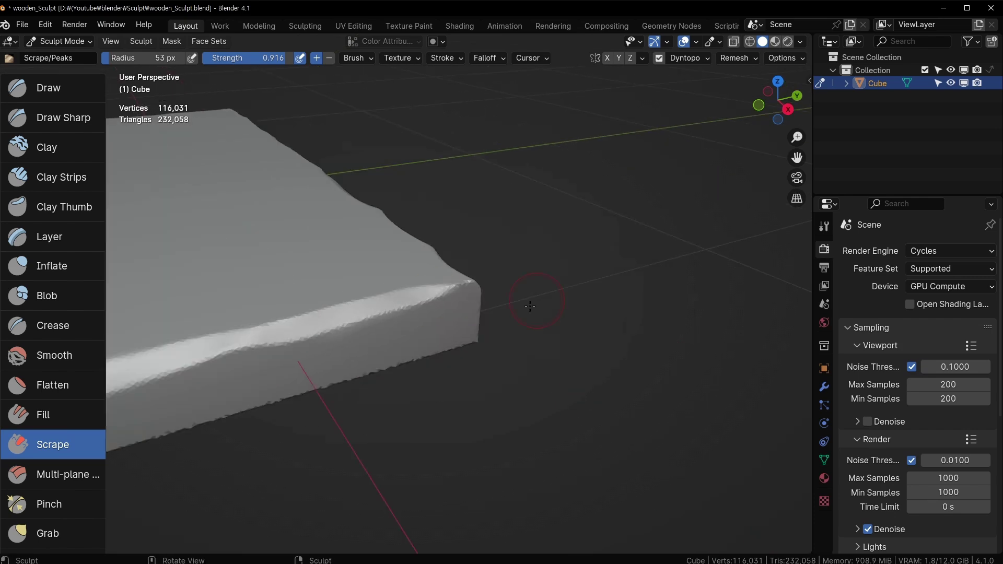
# Scrape the remaining upper edge of that short end and round off its corner
pyautogui.moveTo(530, 306); pyautogui.dragTo(373, 313, button='middle')
pyautogui.press('f')
pyautogui.moveTo(358, 334); pyautogui.dragTo(397, 323)
pyautogui.moveTo(418, 316); pyautogui.dragTo(334, 334, button='middle')
pyautogui.moveTo(240, 360); pyautogui.dragTo(365, 338)
pyautogui.keyDown('shift'); pyautogui.moveTo(361, 334); pyautogui.dragTo(324, 261, button='middle'); pyautogui.keyUp('shift')
pyautogui.moveTo(251, 360)
pyautogui.mouseDown()
pyautogui.moveTo(345, 324)
pyautogui.moveTo(376, 287)
pyautogui.mouseUp()
pyautogui.moveTo(298, 290)
pyautogui.mouseDown(button='middle')
pyautogui.moveTo(344, 282)
pyautogui.moveTo(358, 251)
pyautogui.mouseUp(button='middle')
pyautogui.moveTo(365, 271); pyautogui.dragTo(376, 303)
pyautogui.moveTo(418, 301); pyautogui.dragTo(360, 303, button='middle')
# Wear down the slab's vertical corner edge with the Scrape brush at a 66 px radius
pyautogui.press('f')
pyautogui.moveTo(470, 261)
pyautogui.keyDown('ctrl'); pyautogui.mouseDown(button='middle')
pyautogui.moveTo(522, 293)
pyautogui.moveTo(397, 292)
pyautogui.moveTo(383, 385)
pyautogui.mouseUp(button='middle'); pyautogui.keyUp('ctrl')
pyautogui.press('f')
pyautogui.moveTo(383, 385); pyautogui.dragTo(368, 418)
pyautogui.moveTo(376, 365)
pyautogui.keyDown('ctrl'); pyautogui.mouseDown(button='middle')
pyautogui.moveTo(418, 293)
pyautogui.moveTo(386, 381)
pyautogui.mouseUp(button='middle'); pyautogui.keyUp('ctrl')
pyautogui.moveTo(384, 382); pyautogui.dragTo(380, 421)
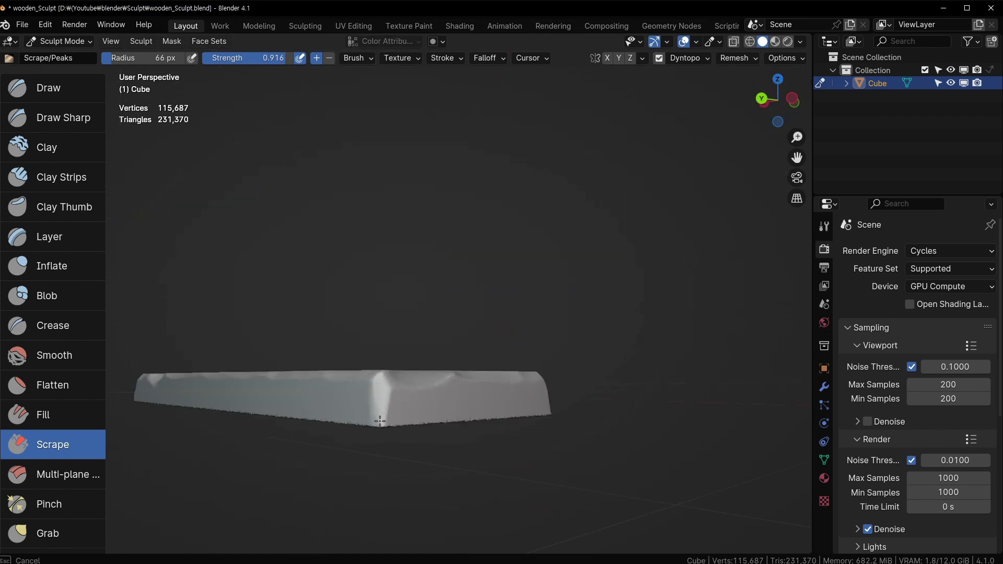
# Scrape the slab's lower edge along one long side into wavy chips and save the file
pyautogui.moveTo(380, 421); pyautogui.dragTo(418, 339, button='middle')
pyautogui.moveTo(334, 373); pyautogui.dragTo(412, 373)
pyautogui.hotkey('ctrl', 's')
pyautogui.moveTo(412, 373)
pyautogui.mouseDown(button='middle')
pyautogui.moveTo(496, 394)
pyautogui.moveTo(418, 334)
pyautogui.mouseUp(button='middle')
pyautogui.moveTo(194, 271); pyautogui.dragTo(246, 303)
pyautogui.moveTo(366, 313); pyautogui.dragTo(470, 303, button='middle')
pyautogui.moveTo(471, 324); pyautogui.dragTo(571, 330)
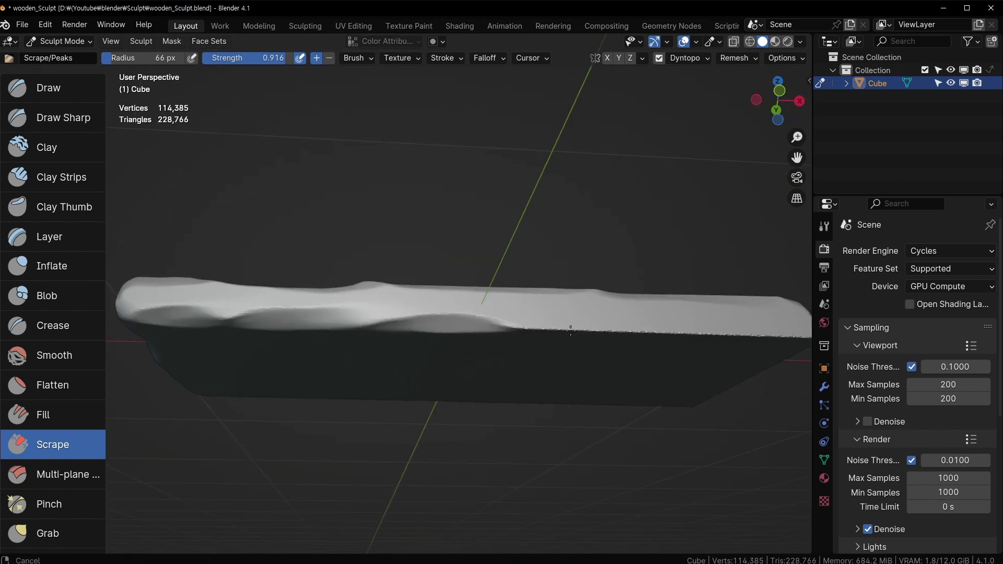
pyautogui.moveTo(570, 330); pyautogui.dragTo(346, 293, button='middle')
pyautogui.hotkey('ctrl', 's')
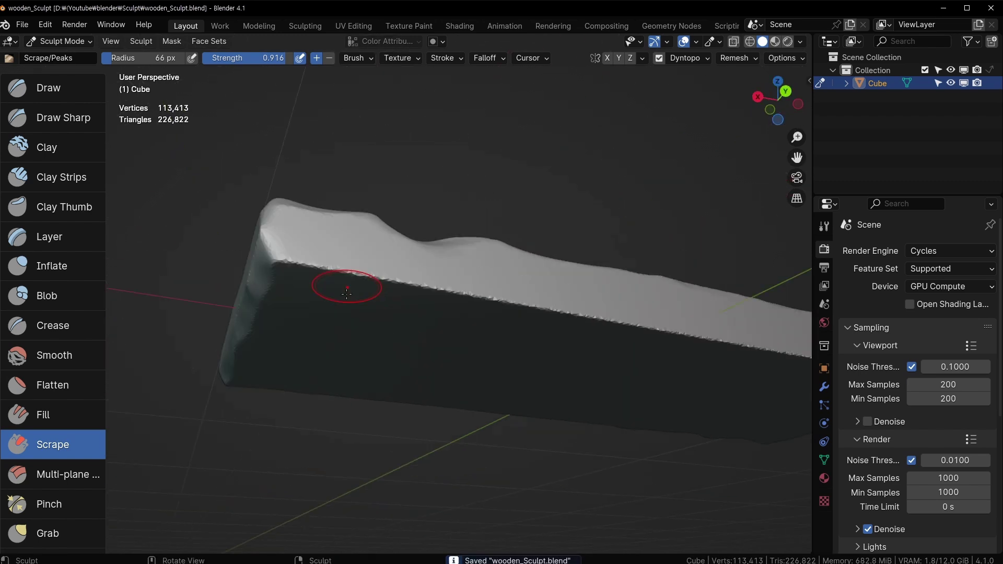
# Scrape the lower edge along the opposite long side of the slab and save the file
pyautogui.moveTo(282, 261); pyautogui.dragTo(376, 282)
pyautogui.moveTo(397, 287); pyautogui.dragTo(320, 268, button='middle')
pyautogui.moveTo(321, 268); pyautogui.dragTo(444, 298)
pyautogui.moveTo(444, 298); pyautogui.dragTo(371, 307, button='middle')
pyautogui.moveTo(371, 306); pyautogui.dragTo(512, 287)
pyautogui.press('f')
pyautogui.moveTo(606, 282); pyautogui.dragTo(483, 296)
pyautogui.press('f')
pyautogui.moveTo(601, 246)
pyautogui.keyDown('shift'); pyautogui.mouseDown(button='middle')
pyautogui.moveTo(437, 294)
pyautogui.moveTo(461, 339)
pyautogui.mouseUp(button='middle'); pyautogui.keyUp('shift')
pyautogui.hotkey('ctrl', 's')
pyautogui.moveTo(461, 293); pyautogui.dragTo(544, 277)
# Carve a narrow groove inward from the upper long edge using Clay Strips at 24 px radius and 0.895 strength
pyautogui.scroll(-4, 518, 266)
pyautogui.moveTo(517, 266)
pyautogui.mouseDown(button='middle')
pyautogui.moveTo(457, 309)
pyautogui.moveTo(209, 220)
pyautogui.mouseUp(button='middle')
pyautogui.click(47, 147)
pyautogui.click(61, 177)
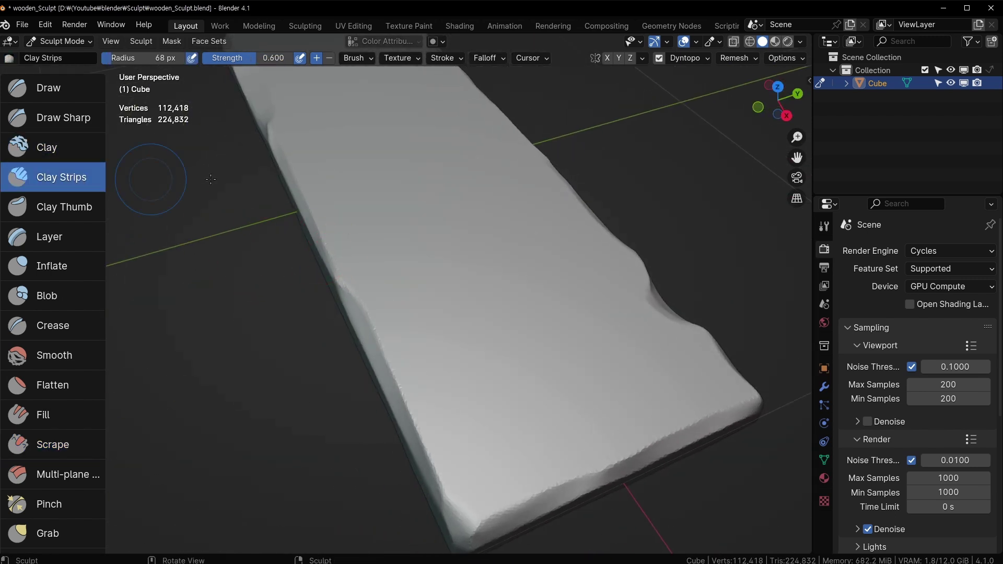
pyautogui.moveTo(392, 143)
pyautogui.mouseDown(button='middle')
pyautogui.moveTo(314, 258)
pyautogui.moveTo(362, 273)
pyautogui.moveTo(381, 303)
pyautogui.moveTo(334, 314)
pyautogui.moveTo(392, 298)
pyautogui.moveTo(441, 309)
pyautogui.moveTo(280, 327)
pyautogui.mouseUp(button='middle')
pyautogui.press('f')
pyautogui.click(314, 261)
pyautogui.moveTo(260, 315); pyautogui.dragTo(248, 319)
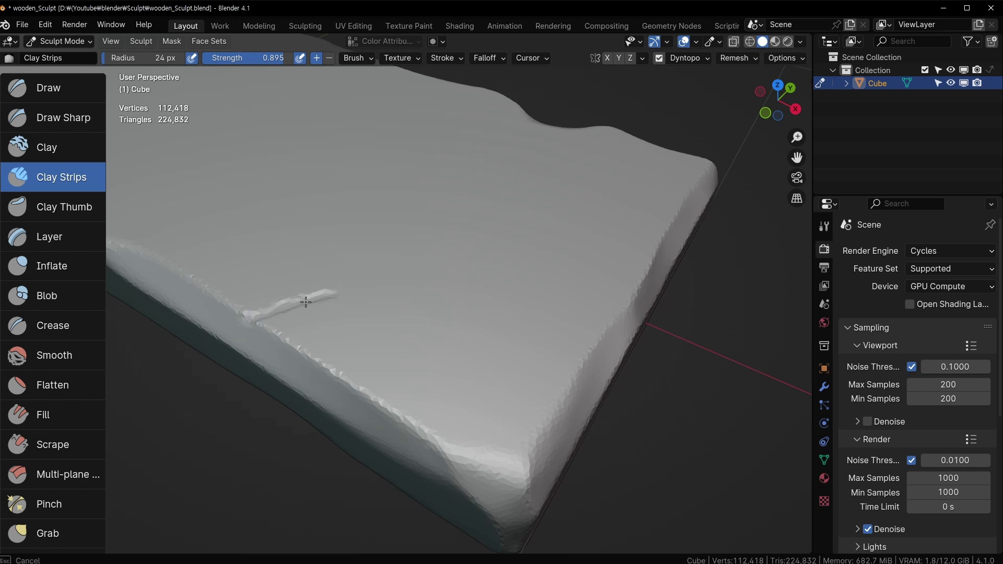
# Widen the groove into a tapering notch using the Clay Strips brush with a 44 px radius
pyautogui.press('f')
pyautogui.moveTo(374, 278)
pyautogui.mouseDown()
pyautogui.moveTo(289, 346)
pyautogui.moveTo(302, 313)
pyautogui.moveTo(322, 306)
pyautogui.moveTo(315, 317)
pyautogui.mouseUp()
pyautogui.click(360, 287)
pyautogui.moveTo(314, 317); pyautogui.dragTo(331, 335, button='middle')
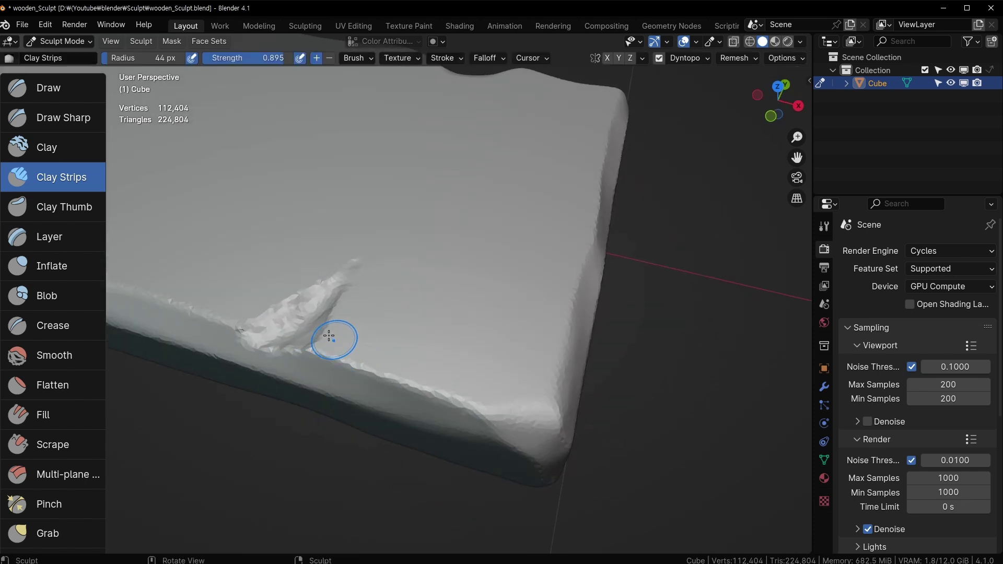
pyautogui.moveTo(331, 335)
pyautogui.mouseDown()
pyautogui.moveTo(293, 316)
pyautogui.moveTo(360, 270)
pyautogui.mouseUp()
# Smooth the rough surface inside the tapering notch
pyautogui.moveTo(307, 310)
pyautogui.keyDown('shift'); pyautogui.mouseDown()
pyautogui.moveTo(277, 325)
pyautogui.moveTo(358, 267)
pyautogui.moveTo(284, 347)
pyautogui.moveTo(297, 342)
pyautogui.moveTo(259, 333)
pyautogui.moveTo(280, 331)
pyautogui.moveTo(347, 280)
pyautogui.mouseUp(); pyautogui.keyUp('shift')
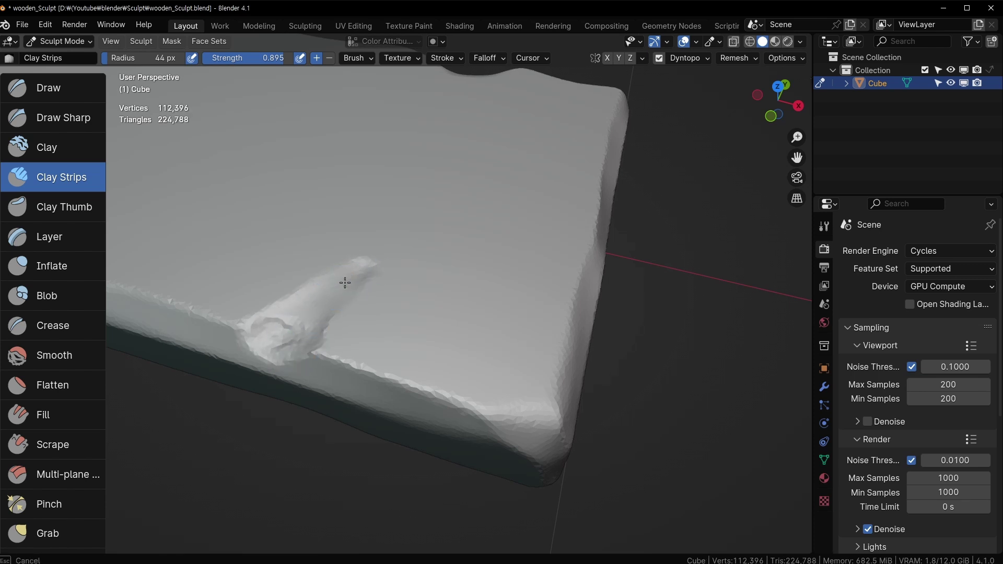
pyautogui.moveTo(346, 280)
pyautogui.mouseDown(button='middle')
pyautogui.moveTo(332, 336)
pyautogui.moveTo(351, 272)
pyautogui.mouseUp(button='middle')
pyautogui.moveTo(351, 272)
pyautogui.keyDown('shift'); pyautogui.mouseDown()
pyautogui.moveTo(326, 302)
pyautogui.moveTo(314, 296)
pyautogui.moveTo(347, 274)
pyautogui.moveTo(333, 287)
pyautogui.moveTo(331, 352)
pyautogui.mouseUp(); pyautogui.keyUp('shift')
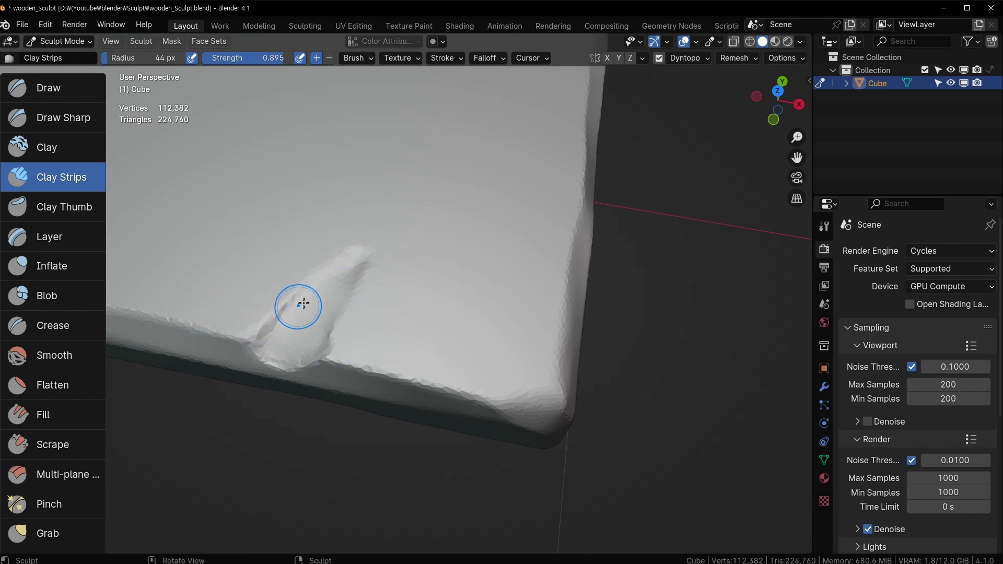
# Sharpen the notch's side rims with the Pinch brush, using a 70 px radius at its mouth
pyautogui.scroll(-5, 58, 293)
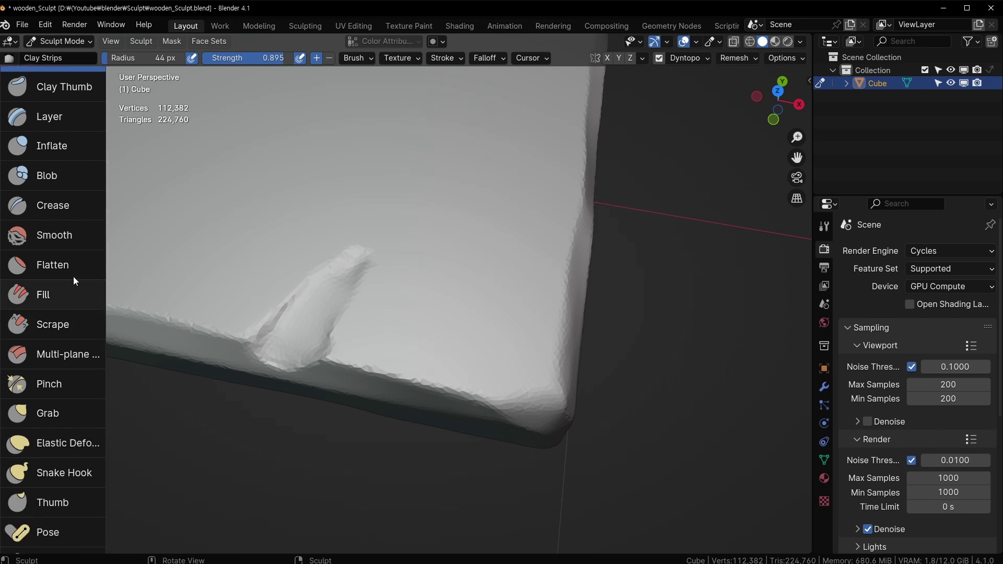
pyautogui.scroll(-5, 51, 380)
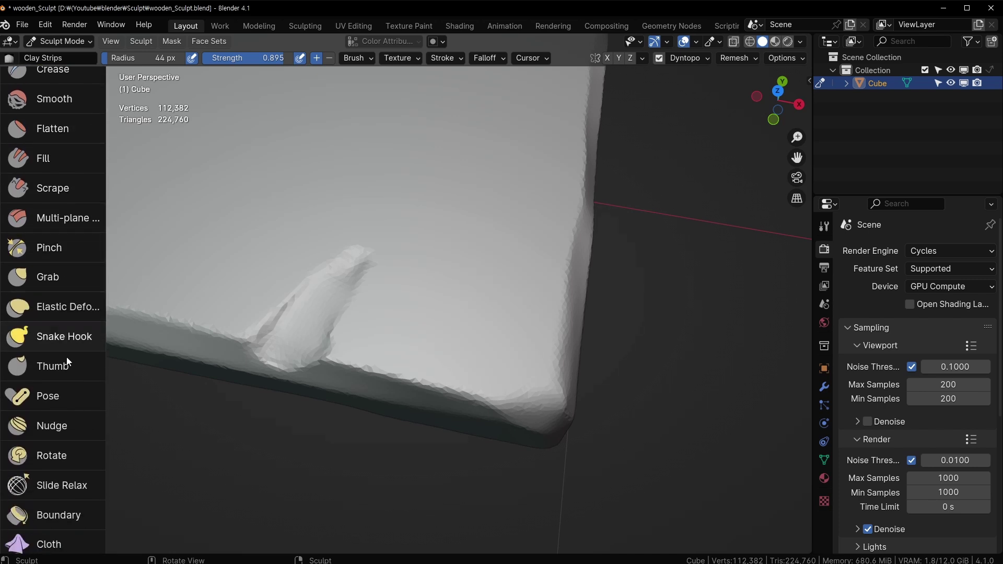
pyautogui.click(51, 249)
pyautogui.moveTo(224, 251); pyautogui.dragTo(302, 295, button='middle')
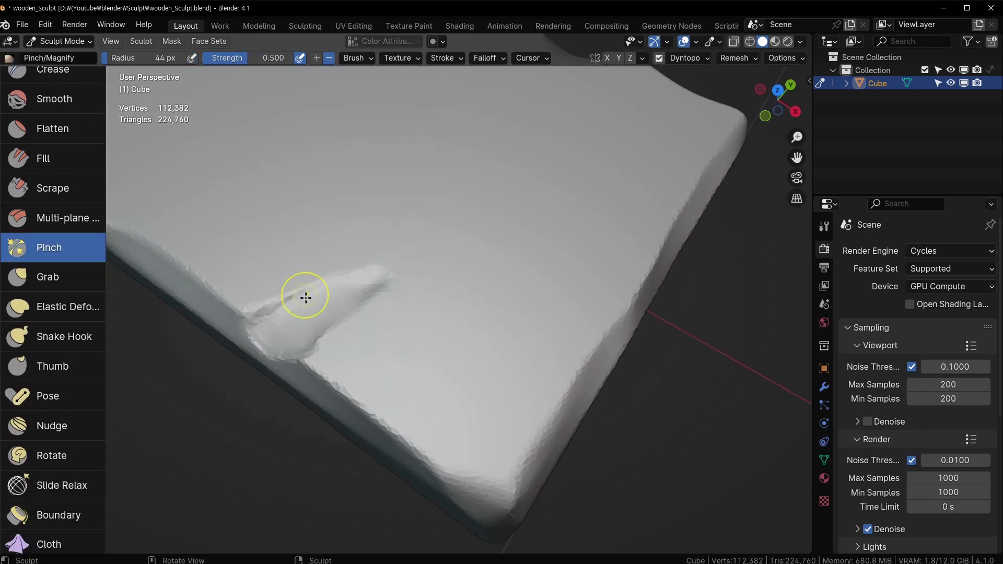
pyautogui.moveTo(303, 291)
pyautogui.mouseDown()
pyautogui.moveTo(391, 291)
pyautogui.moveTo(313, 347)
pyautogui.mouseUp()
pyautogui.moveTo(313, 346); pyautogui.dragTo(358, 354, button='middle')
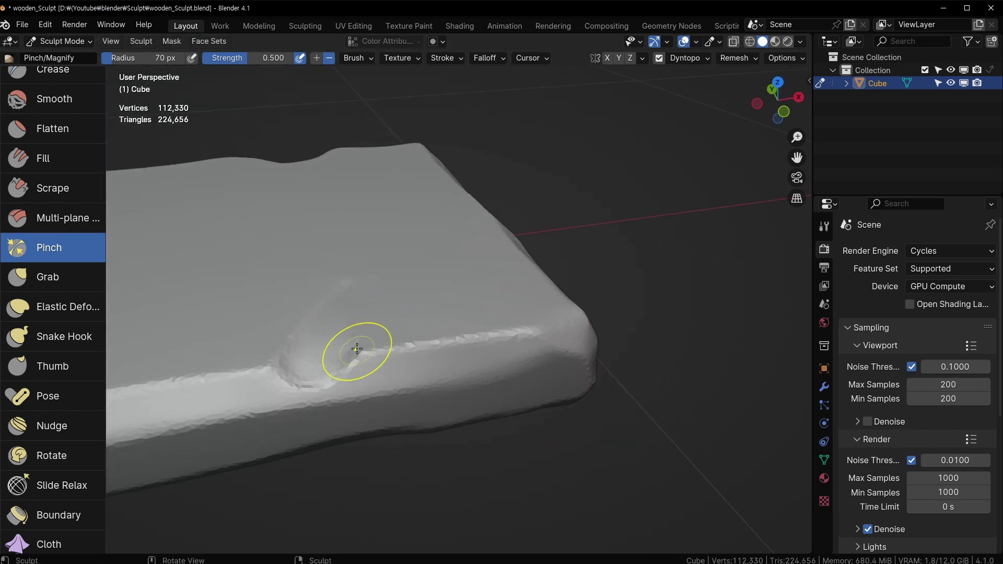
pyautogui.moveTo(358, 353)
pyautogui.mouseDown()
pyautogui.moveTo(336, 358)
pyautogui.moveTo(509, 328)
pyautogui.moveTo(313, 380)
pyautogui.moveTo(285, 363)
pyautogui.mouseUp()
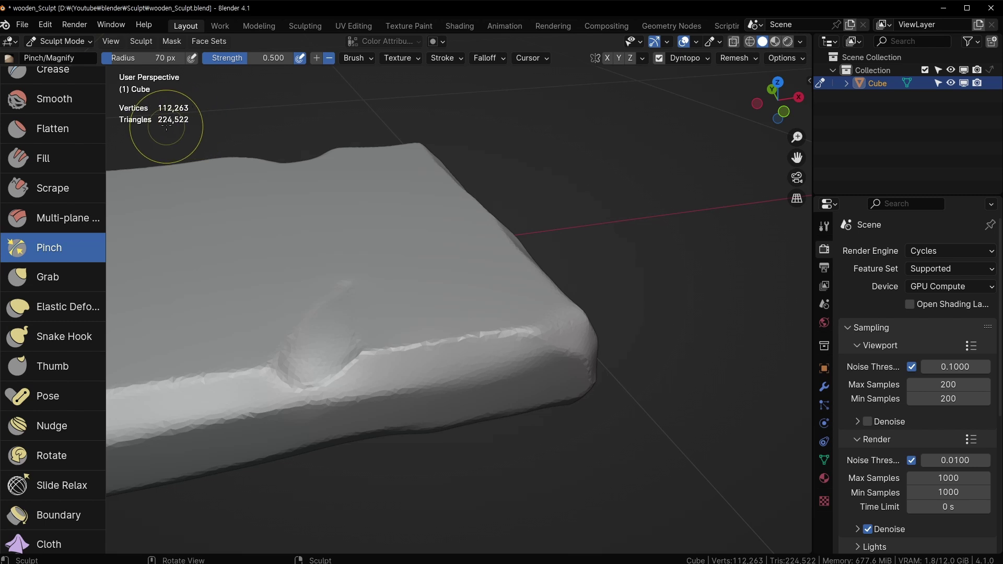
# Pinch the corner where the notch meets the slab's long edge and save the file
pyautogui.moveTo(166, 127); pyautogui.dragTo(226, 167, button='middle')
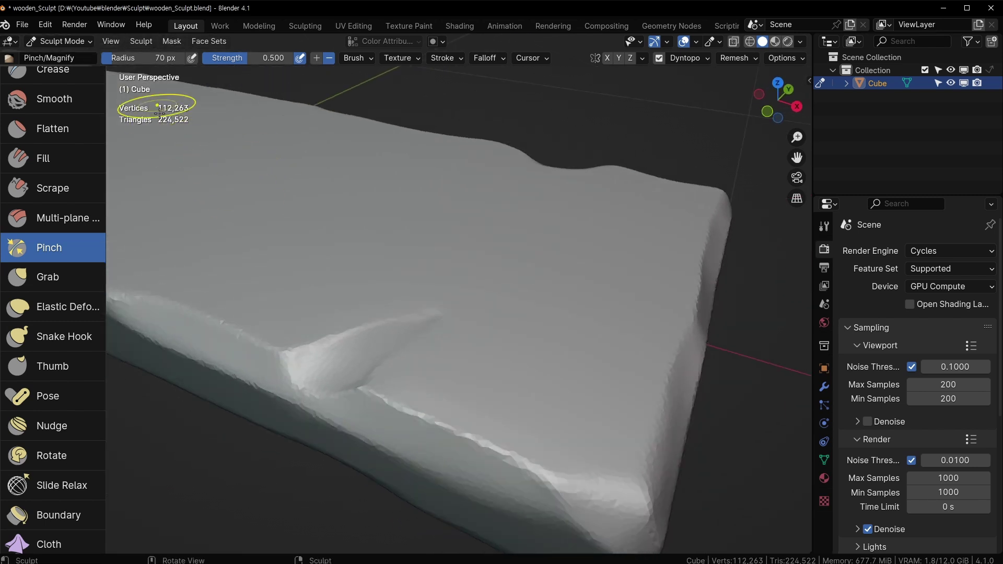
pyautogui.moveTo(157, 101)
pyautogui.mouseDown(button='middle')
pyautogui.moveTo(354, 175)
pyautogui.moveTo(419, 365)
pyautogui.moveTo(348, 336)
pyautogui.mouseUp(button='middle')
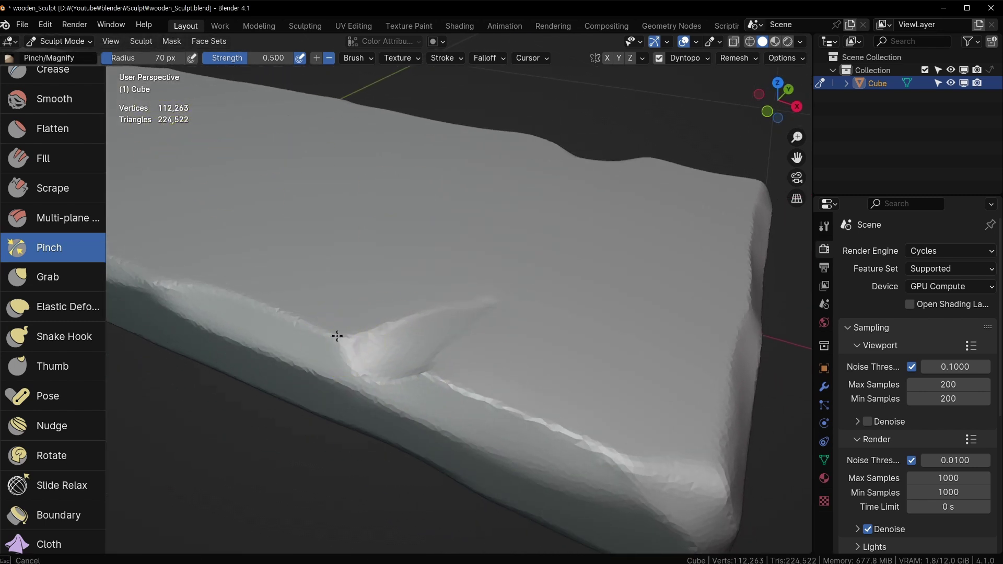
pyautogui.moveTo(336, 331); pyautogui.dragTo(376, 331)
pyautogui.hotkey('ctrl', 's')
pyautogui.moveTo(329, 333); pyautogui.dragTo(309, 332, button='middle')
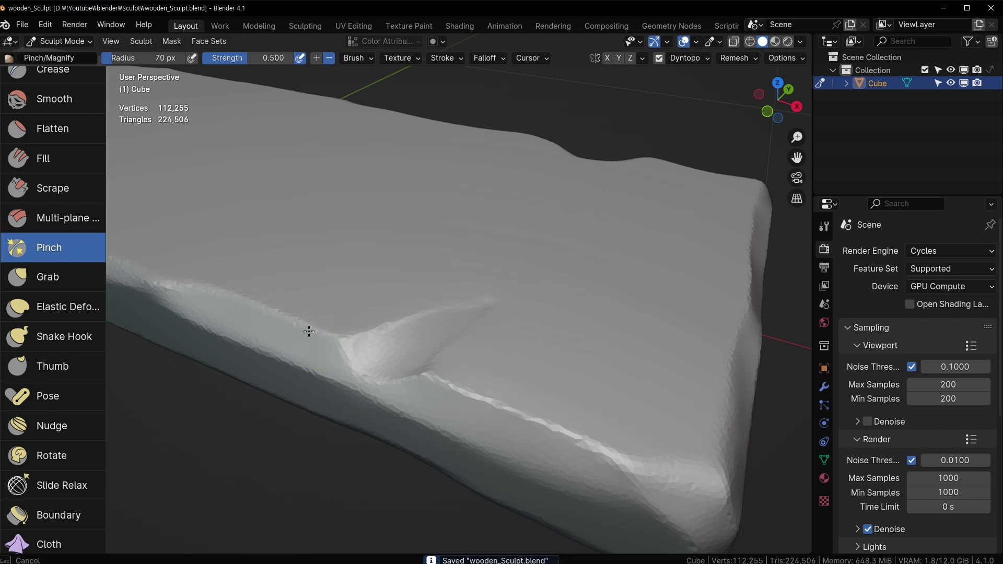
# Pinch the upper long edge beside the notch and refine the notch's upper rim
pyautogui.moveTo(173, 286)
pyautogui.mouseDown()
pyautogui.moveTo(240, 342)
pyautogui.moveTo(316, 362)
pyautogui.mouseUp()
pyautogui.keyDown('shift'); pyautogui.moveTo(330, 350); pyautogui.dragTo(270, 338, button='middle'); pyautogui.keyUp('shift')
pyautogui.moveTo(282, 337)
pyautogui.mouseDown()
pyautogui.moveTo(298, 362)
pyautogui.moveTo(279, 329)
pyautogui.mouseUp()
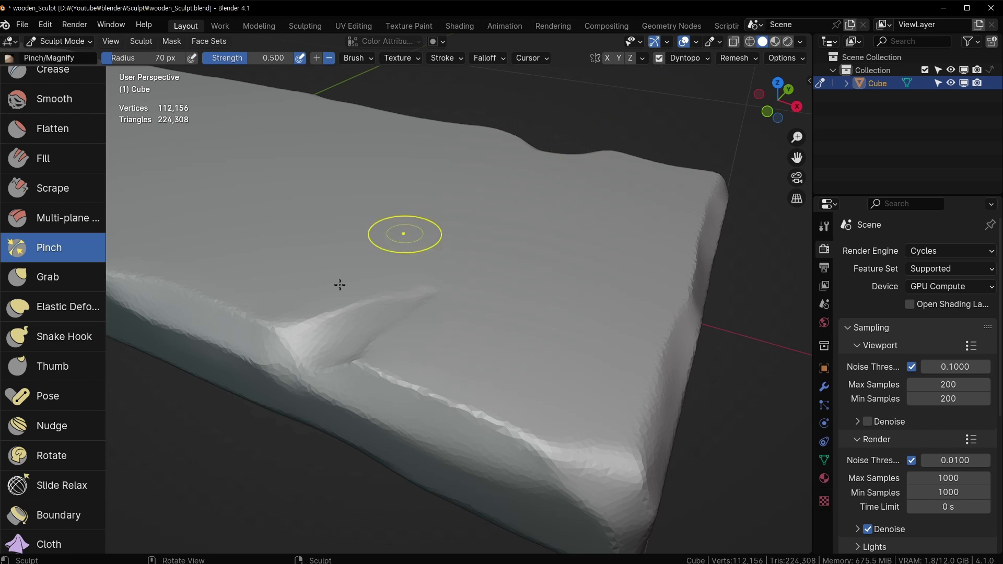
pyautogui.moveTo(339, 285)
pyautogui.mouseDown(button='middle')
pyautogui.moveTo(270, 372)
pyautogui.moveTo(291, 336)
pyautogui.mouseUp(button='middle')
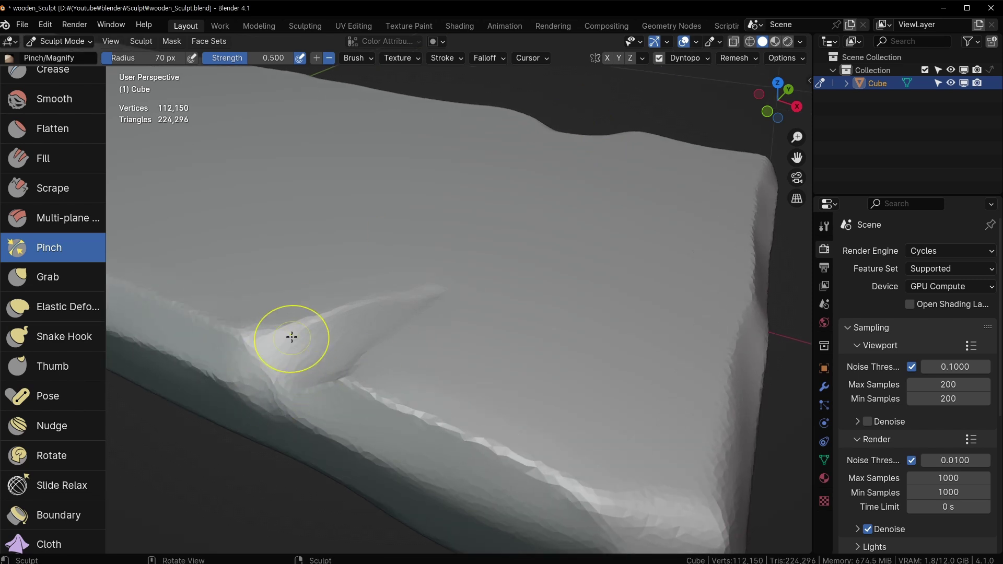
pyautogui.moveTo(291, 336); pyautogui.dragTo(329, 315)
# Pinch the upper edge of the slab's short end near the corner with a 111 px brush radius
pyautogui.moveTo(454, 398)
pyautogui.mouseDown(button='middle')
pyautogui.moveTo(419, 362)
pyautogui.moveTo(475, 398)
pyautogui.moveTo(335, 338)
pyautogui.moveTo(459, 355)
pyautogui.moveTo(587, 403)
pyautogui.moveTo(419, 402)
pyautogui.mouseUp(button='middle')
pyautogui.press('f')
pyautogui.press('Escape')
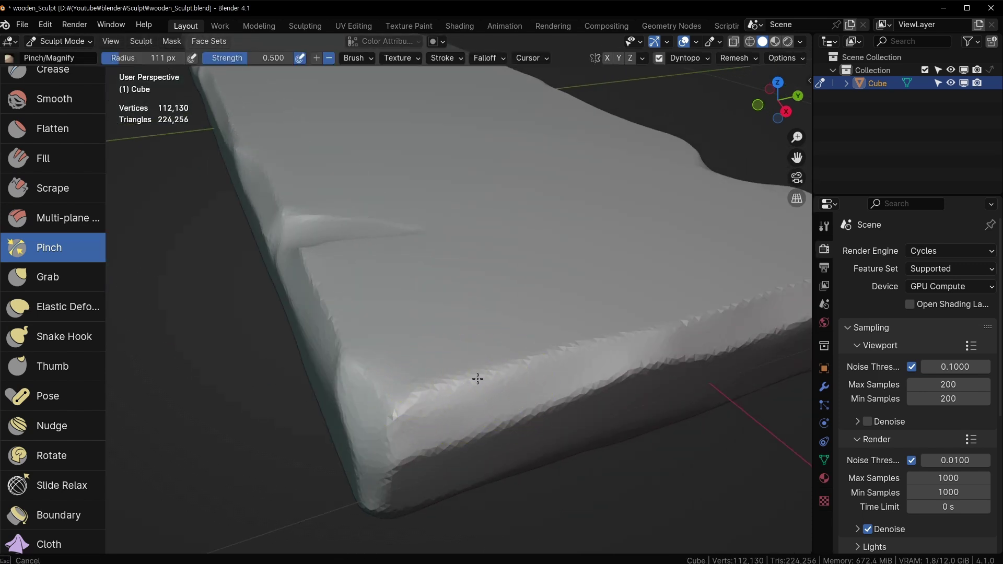
pyautogui.moveTo(472, 389); pyautogui.dragTo(443, 445)
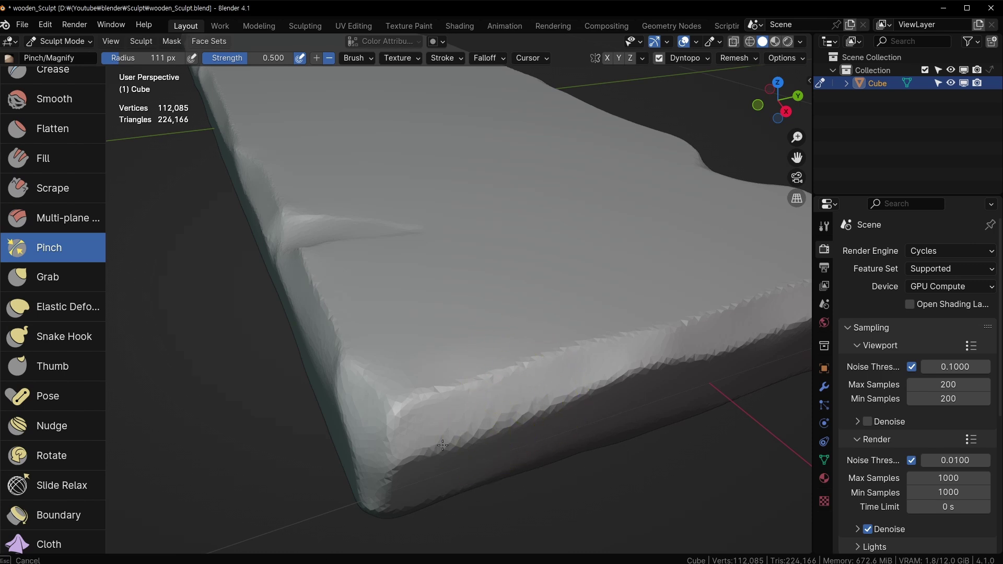
pyautogui.moveTo(509, 385); pyautogui.dragTo(506, 387)
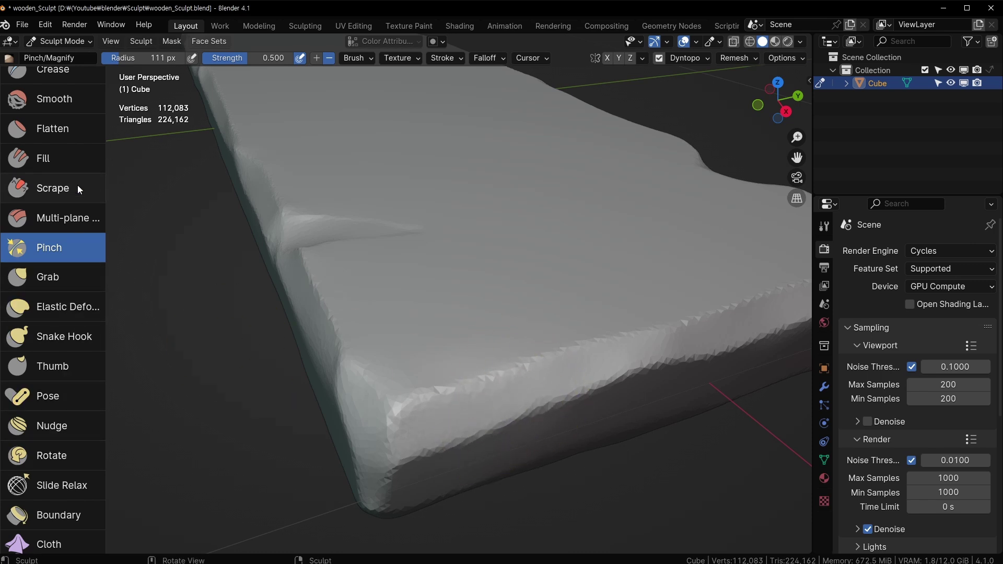
# Flatten the upper edge of the short end using the Flatten brush with a 111 px radius
pyautogui.click(52, 188)
pyautogui.moveTo(335, 334); pyautogui.dragTo(413, 345, button='middle')
pyautogui.click(51, 129)
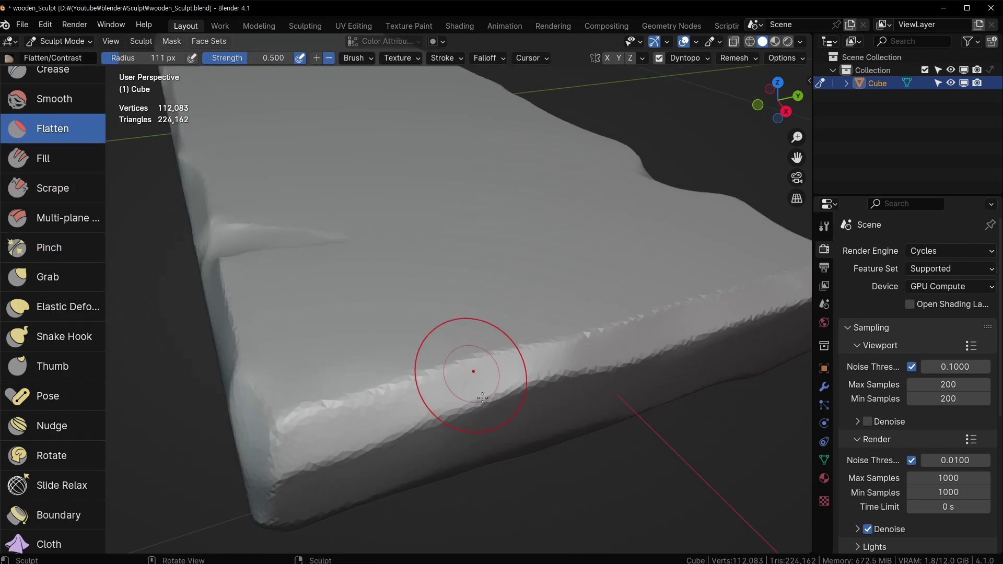
pyautogui.moveTo(475, 372)
pyautogui.mouseDown()
pyautogui.moveTo(459, 358)
pyautogui.moveTo(403, 381)
pyautogui.mouseUp()
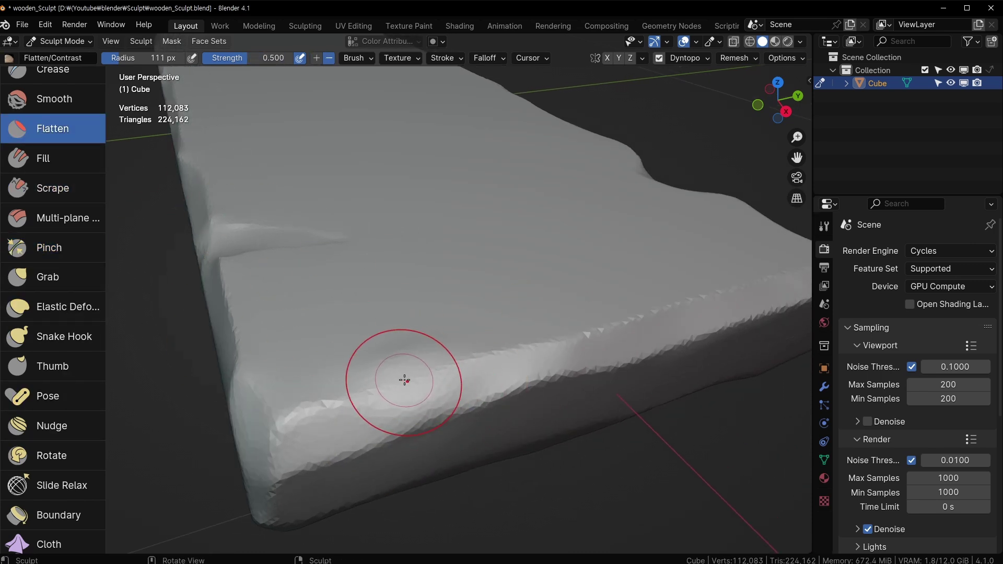
# Save the file and scrape the upper edge of the slab's short end with the Scrape brush at a 75 px radius
pyautogui.click(49, 189)
pyautogui.moveTo(499, 358)
pyautogui.mouseDown(button='middle')
pyautogui.moveTo(466, 376)
pyautogui.moveTo(432, 348)
pyautogui.moveTo(459, 354)
pyautogui.mouseUp(button='middle')
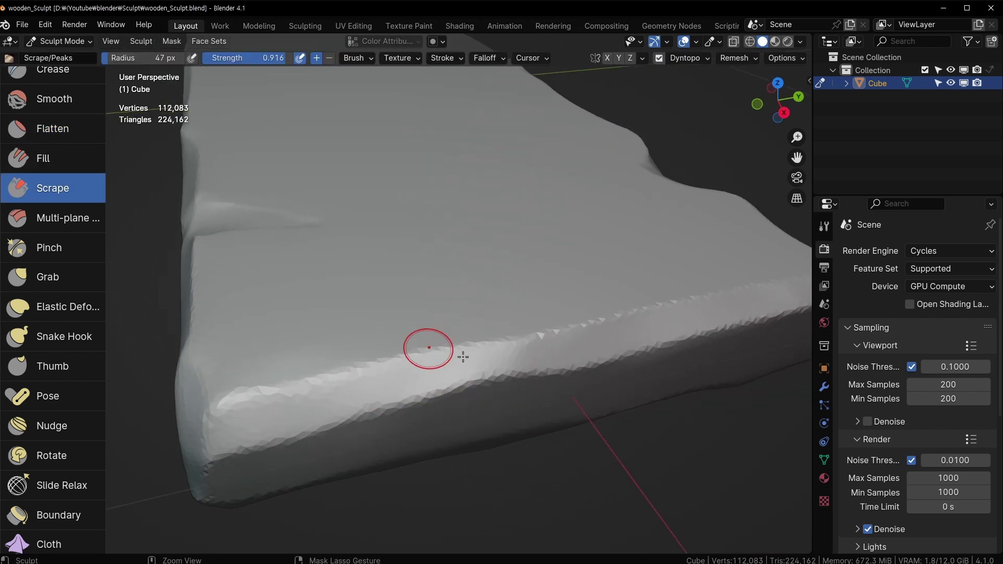
pyautogui.hotkey('ctrl', 's')
pyautogui.press('f')
pyautogui.click(478, 358)
pyautogui.moveTo(482, 347)
pyautogui.mouseDown()
pyautogui.moveTo(444, 341)
pyautogui.moveTo(412, 352)
pyautogui.moveTo(427, 356)
pyautogui.moveTo(387, 397)
pyautogui.moveTo(240, 448)
pyautogui.mouseUp()
pyautogui.moveTo(347, 410)
pyautogui.mouseDown(button='middle')
pyautogui.moveTo(455, 325)
pyautogui.moveTo(512, 364)
pyautogui.mouseUp(button='middle')
pyautogui.moveTo(512, 364)
pyautogui.mouseDown()
pyautogui.moveTo(517, 352)
pyautogui.moveTo(485, 360)
pyautogui.mouseUp()
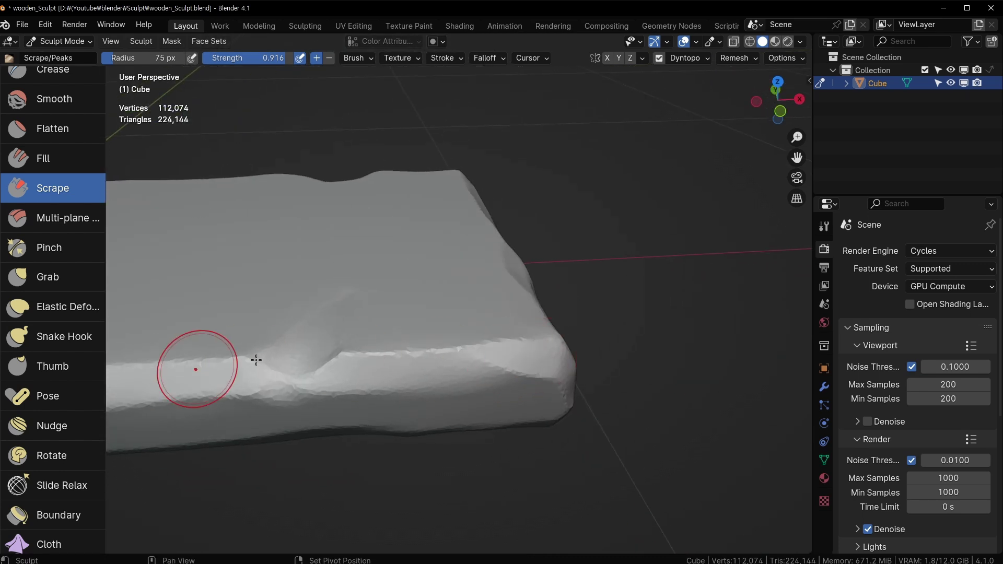
# Carve and blend the rim of the long-edge notch with the Clay Strips brush, using radii of 23 and 35 px
pyautogui.keyDown('shift'); pyautogui.moveTo(255, 358); pyautogui.dragTo(426, 365, button='middle'); pyautogui.keyUp('shift')
pyautogui.moveTo(426, 366)
pyautogui.mouseDown(button='middle')
pyautogui.moveTo(394, 400)
pyautogui.moveTo(376, 376)
pyautogui.moveTo(314, 345)
pyautogui.mouseUp(button='middle')
pyautogui.scroll(10, 52, 171)
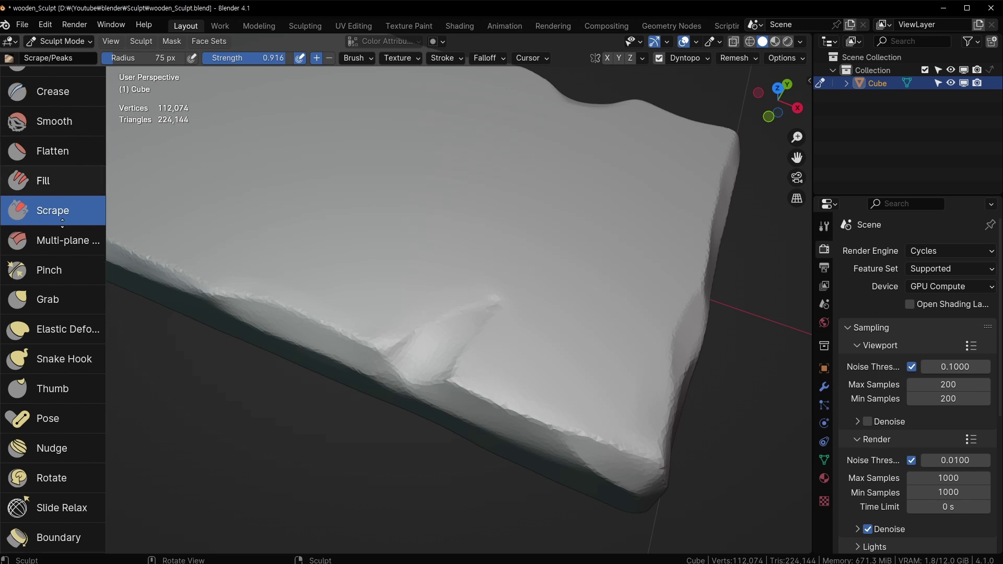
pyautogui.click(55, 155)
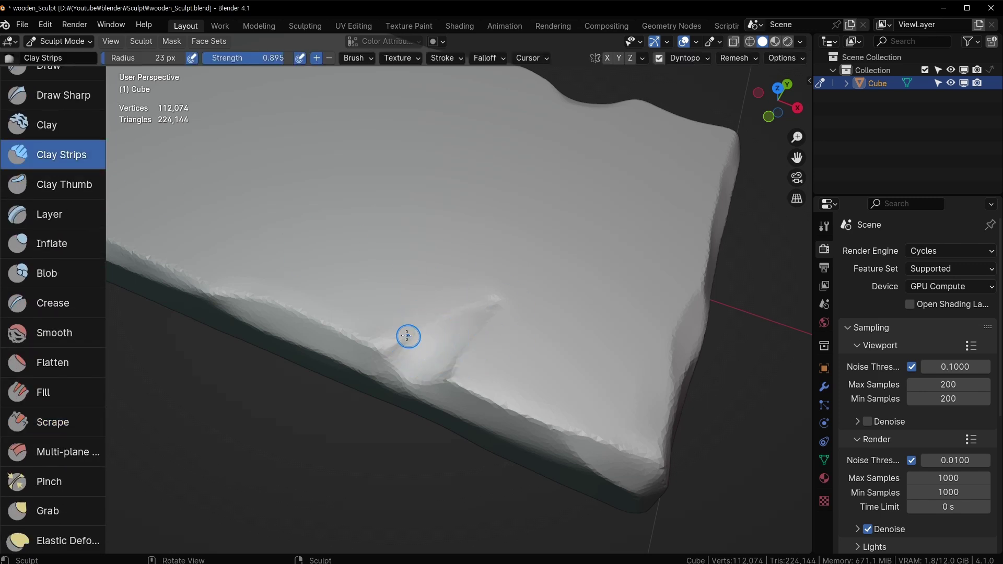
pyautogui.moveTo(389, 333)
pyautogui.mouseDown()
pyautogui.moveTo(488, 291)
pyautogui.moveTo(376, 329)
pyautogui.moveTo(424, 310)
pyautogui.mouseUp()
pyautogui.press('f')
pyautogui.click(374, 329)
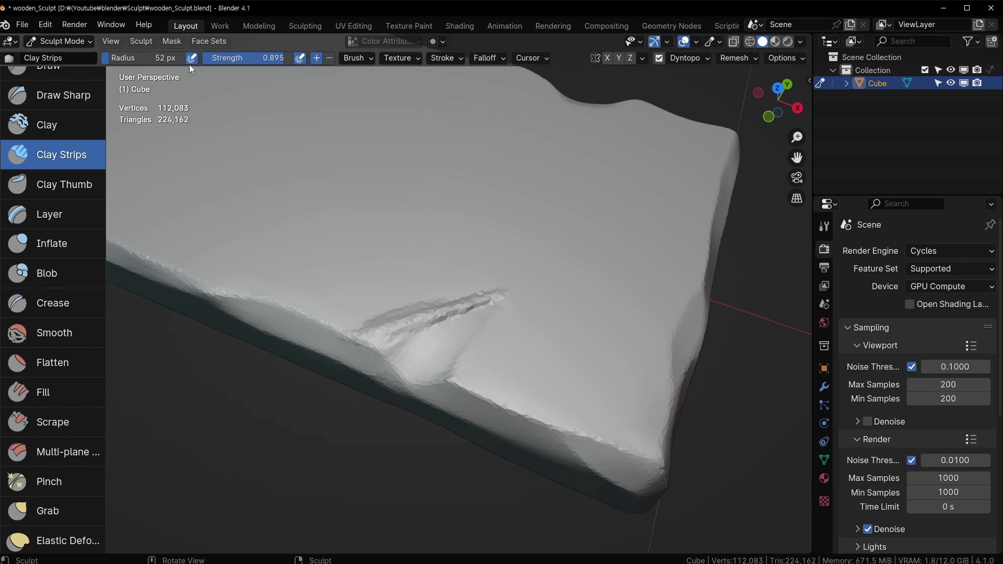
pyautogui.press('f')
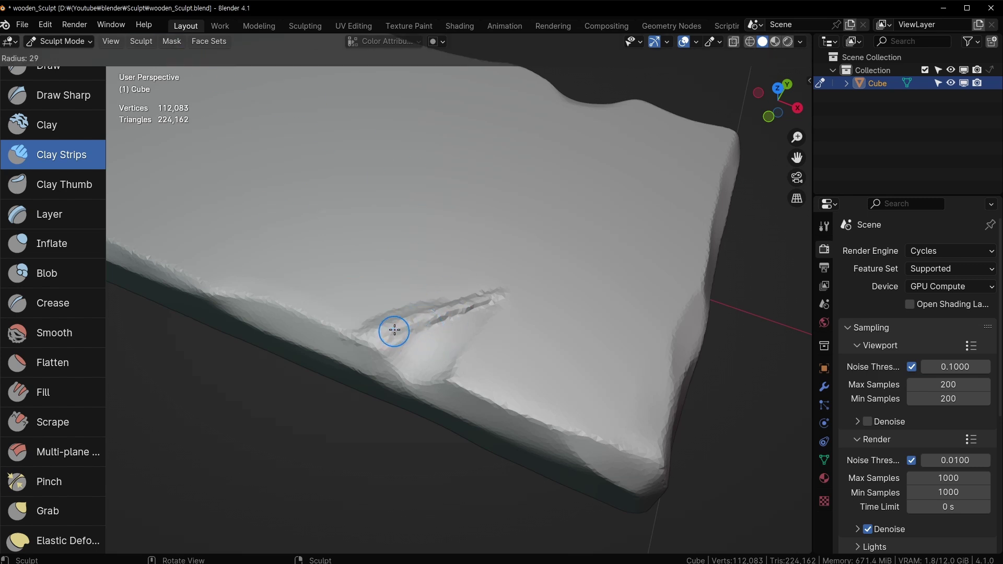
pyautogui.click(384, 326)
pyautogui.moveTo(380, 328); pyautogui.dragTo(520, 269)
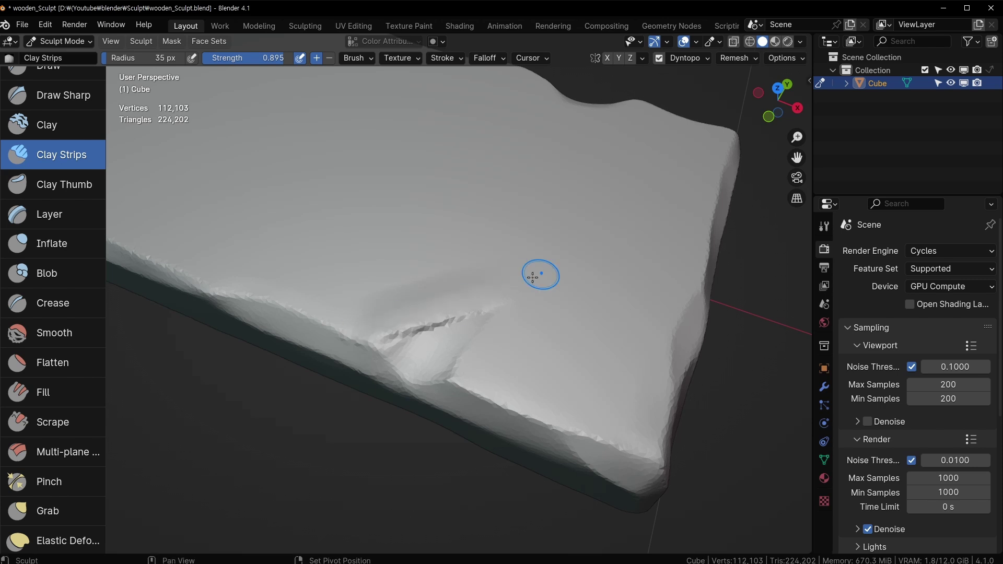
# Carve a short crack into the top face from the slab's short end using Clay Strips with a 14 px radius
pyautogui.moveTo(432, 331)
pyautogui.keyDown('shift'); pyautogui.mouseDown(button='middle')
pyautogui.moveTo(354, 365)
pyautogui.moveTo(385, 353)
pyautogui.mouseUp(button='middle'); pyautogui.keyUp('shift')
pyautogui.press('[')
pyautogui.press('[')
pyautogui.moveTo(580, 294)
pyautogui.keyDown('ctrl'); pyautogui.mouseDown(button='middle')
pyautogui.moveTo(401, 305)
pyautogui.moveTo(571, 289)
pyautogui.moveTo(653, 245)
pyautogui.mouseUp(button='middle'); pyautogui.keyUp('ctrl')
pyautogui.moveTo(392, 313); pyautogui.dragTo(313, 383, button='middle')
pyautogui.press('f')
pyautogui.click(318, 382)
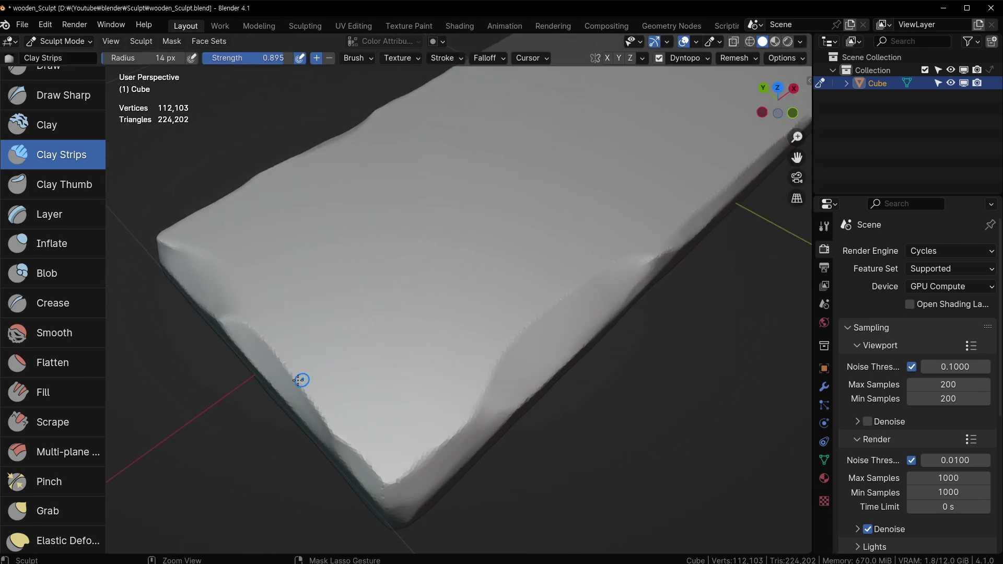
pyautogui.moveTo(299, 380)
pyautogui.mouseDown()
pyautogui.moveTo(351, 359)
pyautogui.moveTo(325, 371)
pyautogui.mouseUp()
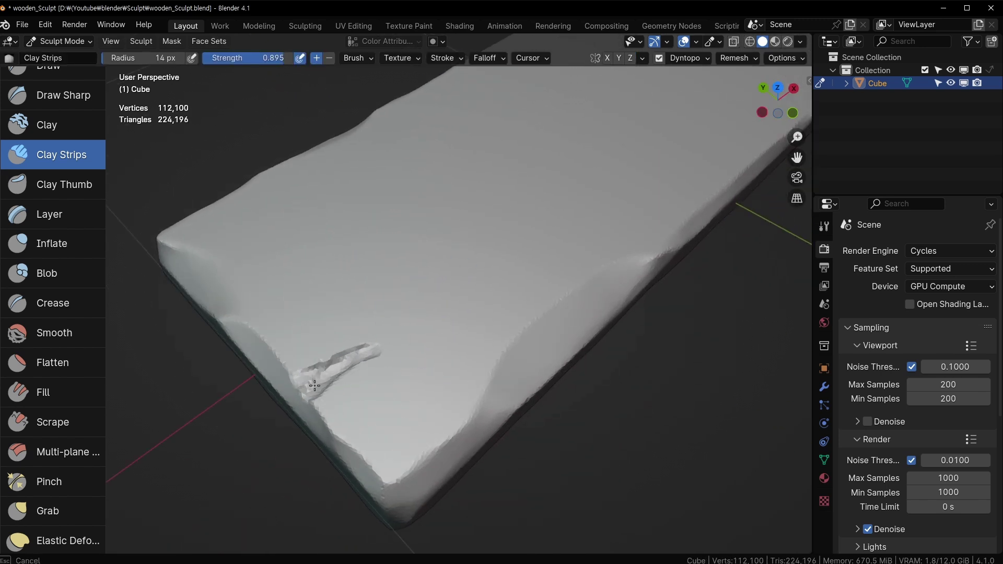
# Extend the short-end crack down the slab's end face, sharpen its inner edge, and save the file
pyautogui.moveTo(307, 387); pyautogui.dragTo(291, 399, button='middle')
pyautogui.moveTo(291, 399)
pyautogui.mouseDown()
pyautogui.moveTo(291, 385)
pyautogui.moveTo(306, 414)
pyautogui.mouseUp()
pyautogui.moveTo(347, 395); pyautogui.dragTo(396, 379, button='middle')
pyautogui.moveTo(307, 419); pyautogui.dragTo(314, 389)
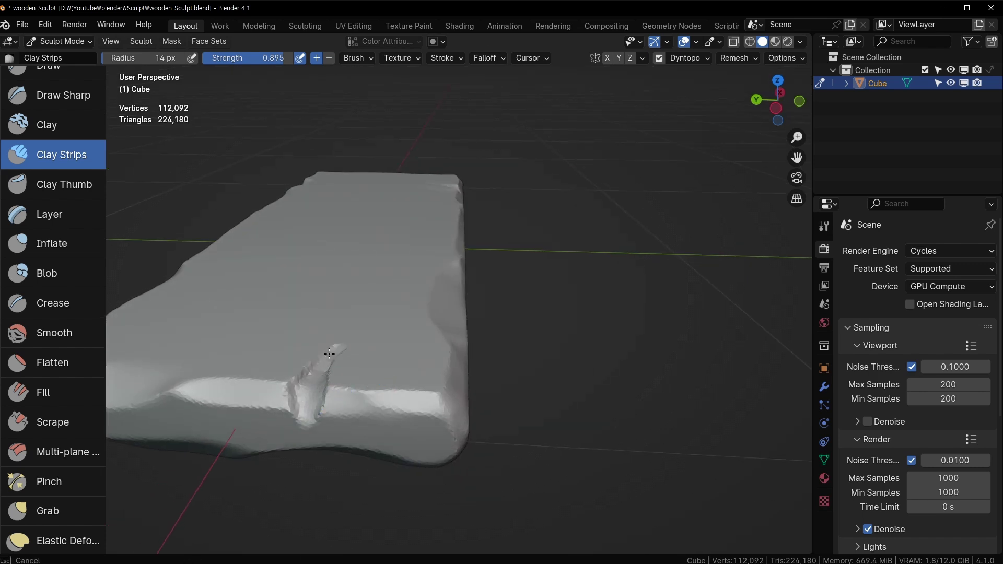
pyautogui.moveTo(329, 354); pyautogui.dragTo(316, 340, button='middle')
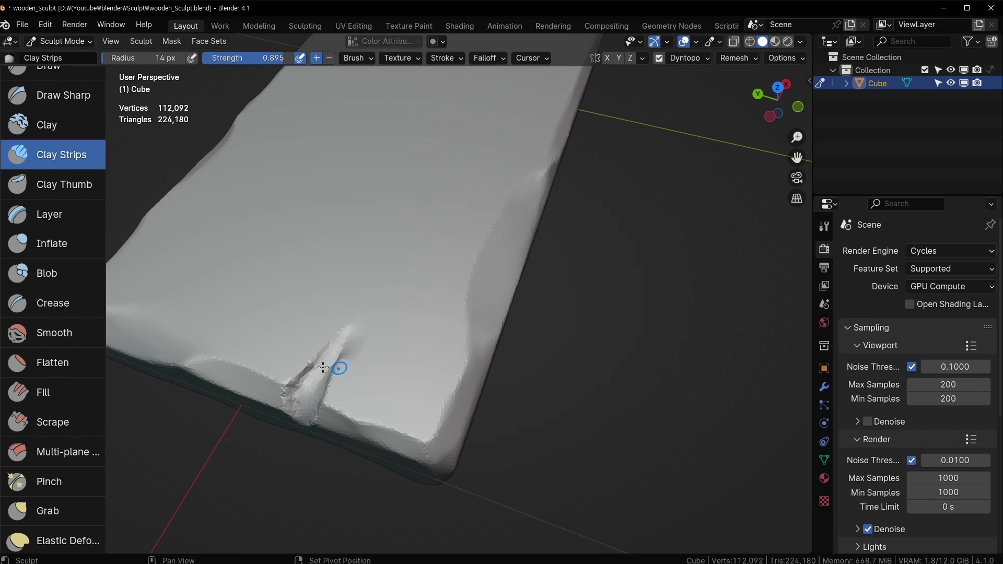
pyautogui.moveTo(324, 367)
pyautogui.mouseDown()
pyautogui.moveTo(300, 354)
pyautogui.moveTo(298, 405)
pyautogui.moveTo(301, 383)
pyautogui.moveTo(324, 387)
pyautogui.mouseUp()
pyautogui.moveTo(432, 332)
pyautogui.mouseDown(button='middle')
pyautogui.moveTo(498, 318)
pyautogui.moveTo(500, 390)
pyautogui.moveTo(513, 418)
pyautogui.moveTo(509, 410)
pyautogui.mouseUp(button='middle')
pyautogui.hotkey('ctrl', 's')
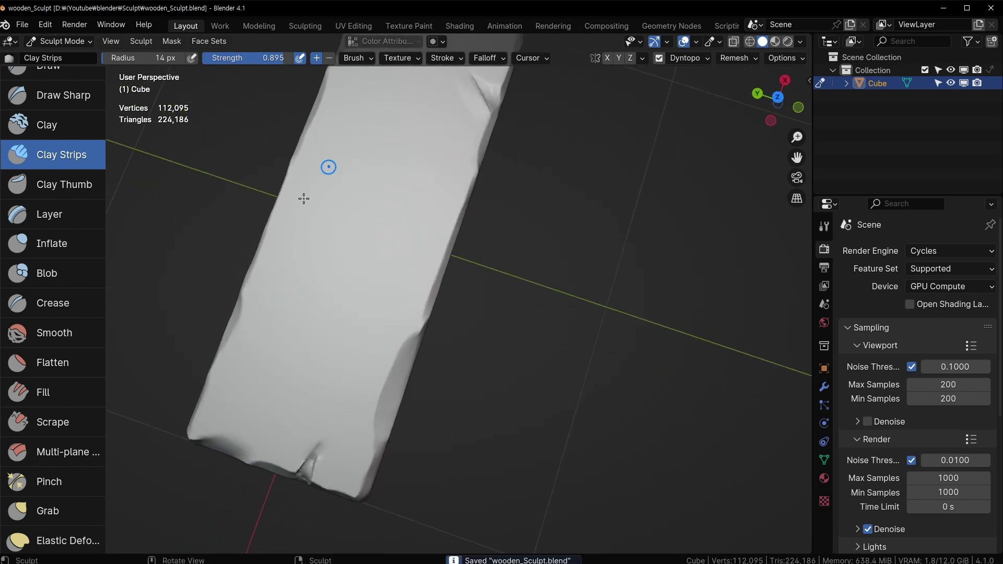
# Sculpt two shallow dents into the top face with a larger Clay Strips brush and smooth them
pyautogui.press('f')
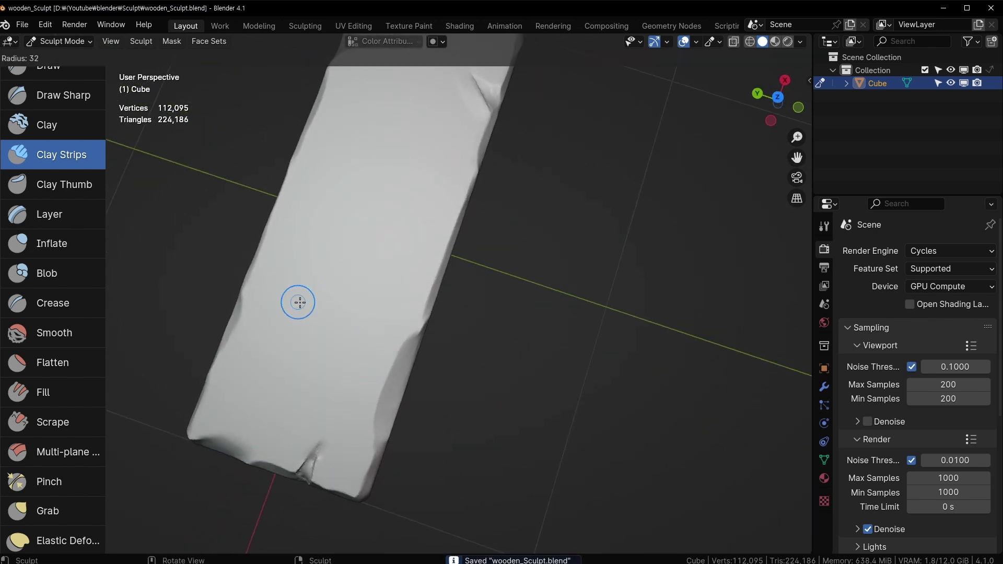
pyautogui.click(298, 299)
pyautogui.moveTo(298, 300); pyautogui.dragTo(267, 320)
pyautogui.moveTo(408, 156)
pyautogui.mouseDown()
pyautogui.moveTo(431, 157)
pyautogui.moveTo(413, 149)
pyautogui.mouseUp()
pyautogui.moveTo(273, 340)
pyautogui.keyDown('shift'); pyautogui.mouseDown()
pyautogui.moveTo(273, 310)
pyautogui.moveTo(308, 302)
pyautogui.mouseUp(); pyautogui.keyUp('shift')
# Carve a thin diagonal crack across the top face from the long edge with a 7 px brush radius and smooth it
pyautogui.press('f')
pyautogui.click(333, 278)
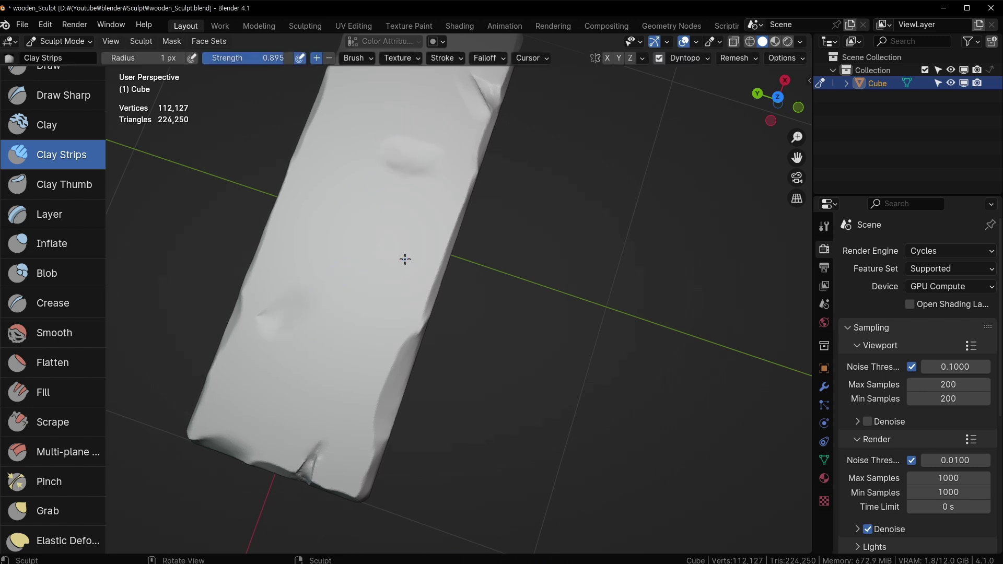
pyautogui.scroll(4, 417, 231)
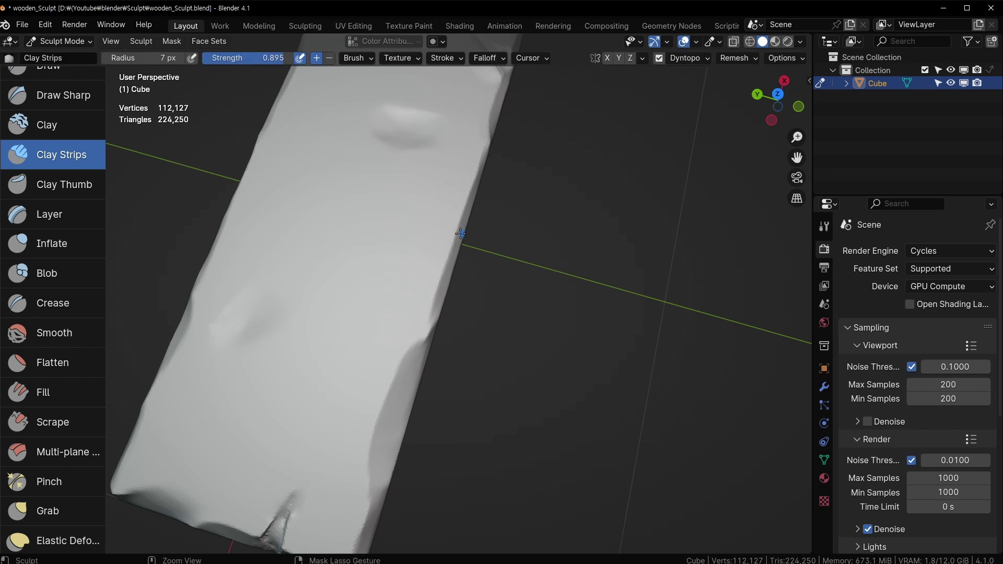
pyautogui.moveTo(460, 233)
pyautogui.mouseDown()
pyautogui.moveTo(324, 273)
pyautogui.moveTo(455, 250)
pyautogui.moveTo(311, 293)
pyautogui.mouseUp()
pyautogui.moveTo(412, 247); pyautogui.dragTo(314, 292)
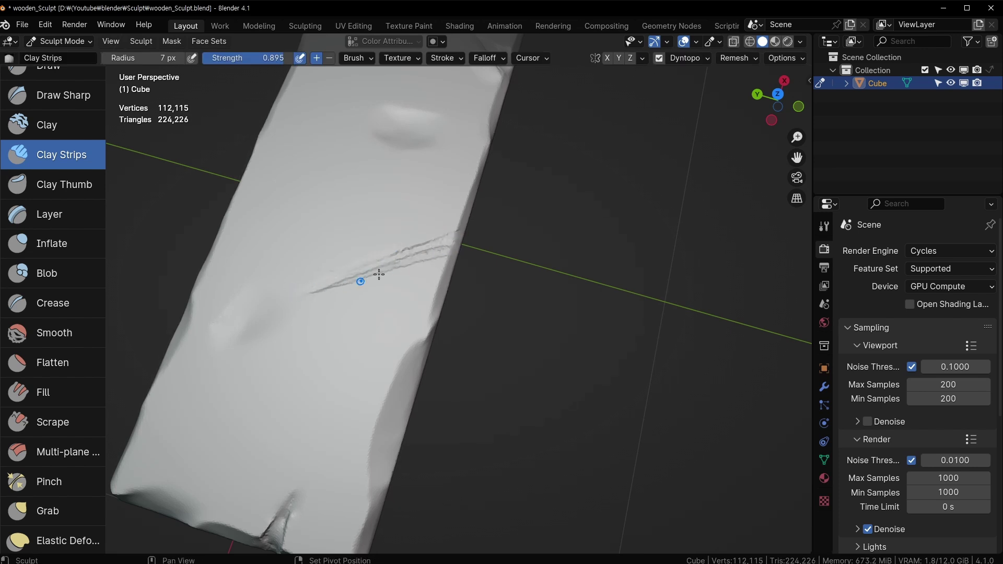
pyautogui.moveTo(378, 274); pyautogui.dragTo(405, 256)
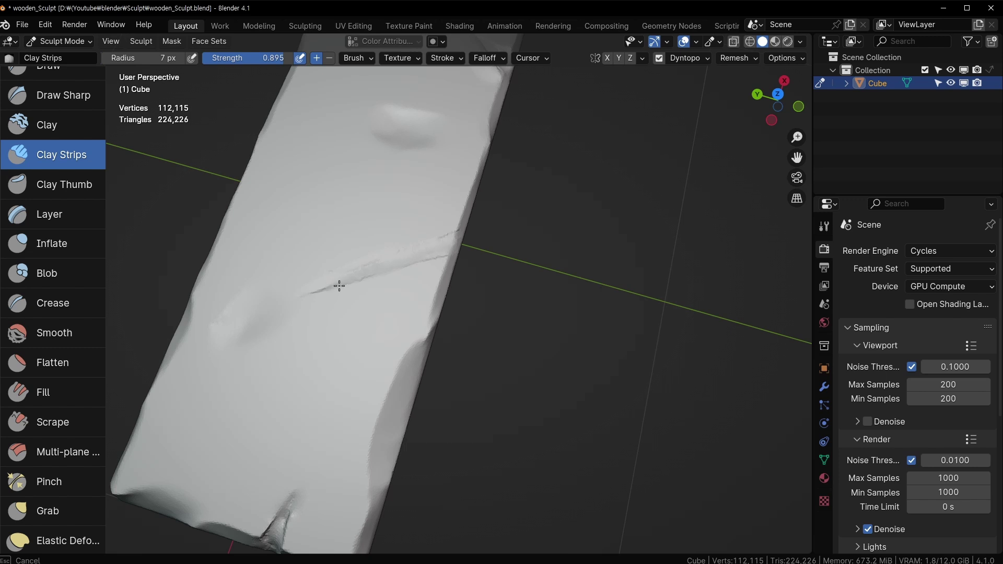
pyautogui.moveTo(339, 285); pyautogui.dragTo(313, 294)
pyautogui.moveTo(438, 244); pyautogui.dragTo(317, 292)
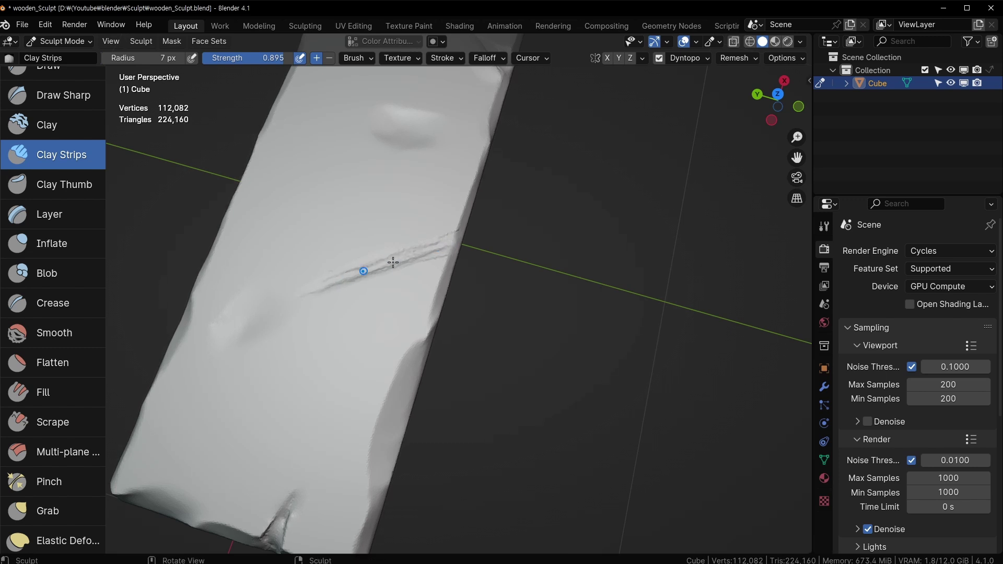
pyautogui.moveTo(435, 244)
pyautogui.keyDown('shift'); pyautogui.mouseDown()
pyautogui.moveTo(340, 283)
pyautogui.moveTo(453, 238)
pyautogui.mouseUp(); pyautogui.keyUp('shift')
# Widen the diagonal crack and its mouth at the long edge with a 21 px Clay Strips radius
pyautogui.hotkey('shift', 'f')
pyautogui.rightClick(448, 240)
pyautogui.press('f')
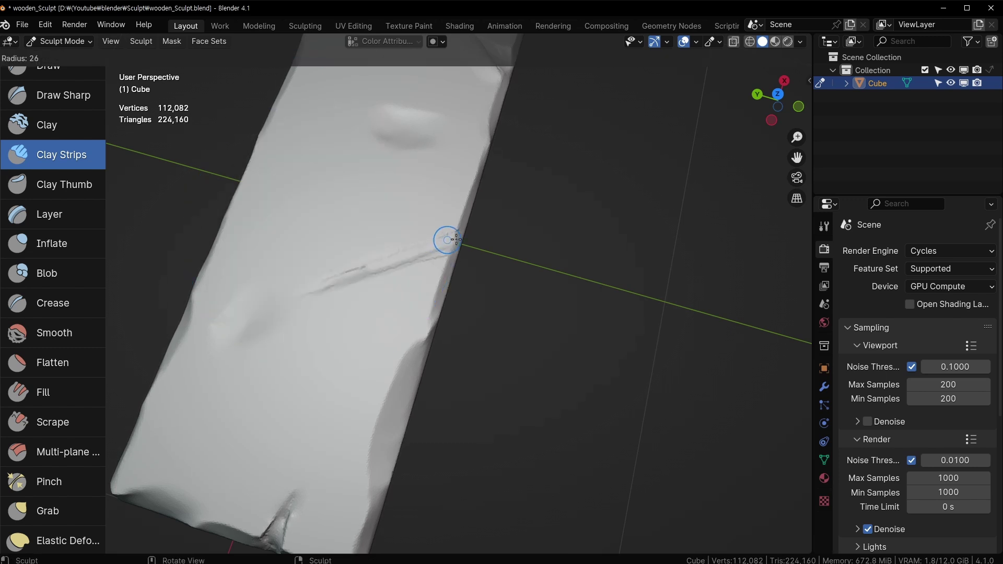
pyautogui.click(453, 239)
pyautogui.moveTo(453, 239)
pyautogui.mouseDown(button='middle')
pyautogui.moveTo(398, 236)
pyautogui.moveTo(507, 250)
pyautogui.mouseUp(button='middle')
pyautogui.moveTo(484, 247)
pyautogui.keyDown('ctrl'); pyautogui.mouseDown()
pyautogui.moveTo(506, 255)
pyautogui.moveTo(509, 268)
pyautogui.mouseUp(); pyautogui.keyUp('ctrl')
pyautogui.moveTo(509, 269); pyautogui.dragTo(480, 245, button='middle')
pyautogui.moveTo(520, 266)
pyautogui.keyDown('ctrl'); pyautogui.mouseDown()
pyautogui.moveTo(507, 265)
pyautogui.moveTo(515, 261)
pyautogui.mouseUp(); pyautogui.keyUp('ctrl')
pyautogui.moveTo(515, 262); pyautogui.dragTo(382, 242, button='middle')
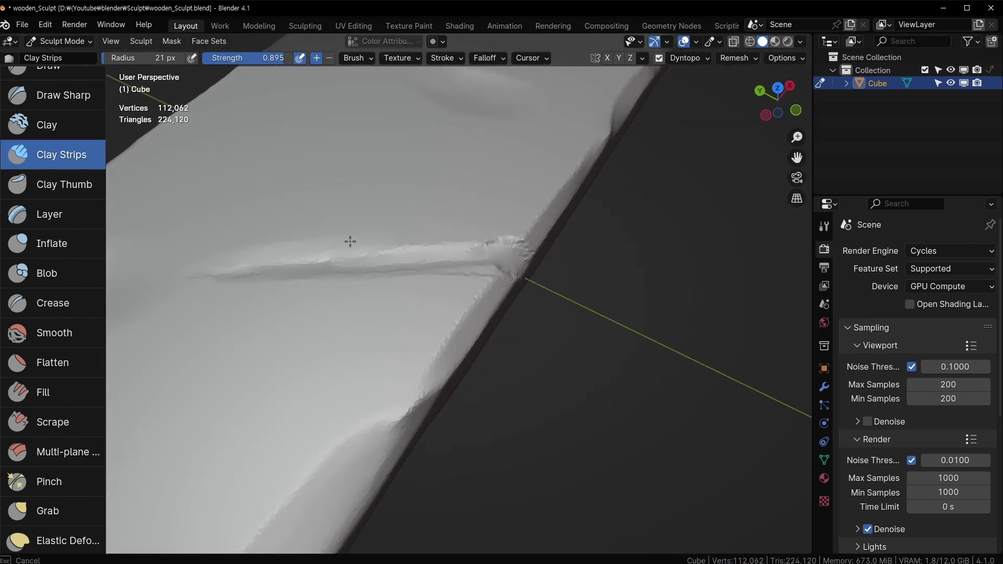
# Smooth both rims of the diagonal crack on the top face
pyautogui.keyDown('shift'); pyautogui.moveTo(350, 241); pyautogui.dragTo(372, 249); pyautogui.keyUp('shift')
pyautogui.moveTo(192, 289)
pyautogui.keyDown('shift'); pyautogui.mouseDown()
pyautogui.moveTo(182, 287)
pyautogui.moveTo(425, 266)
pyautogui.mouseUp(); pyautogui.keyUp('shift')
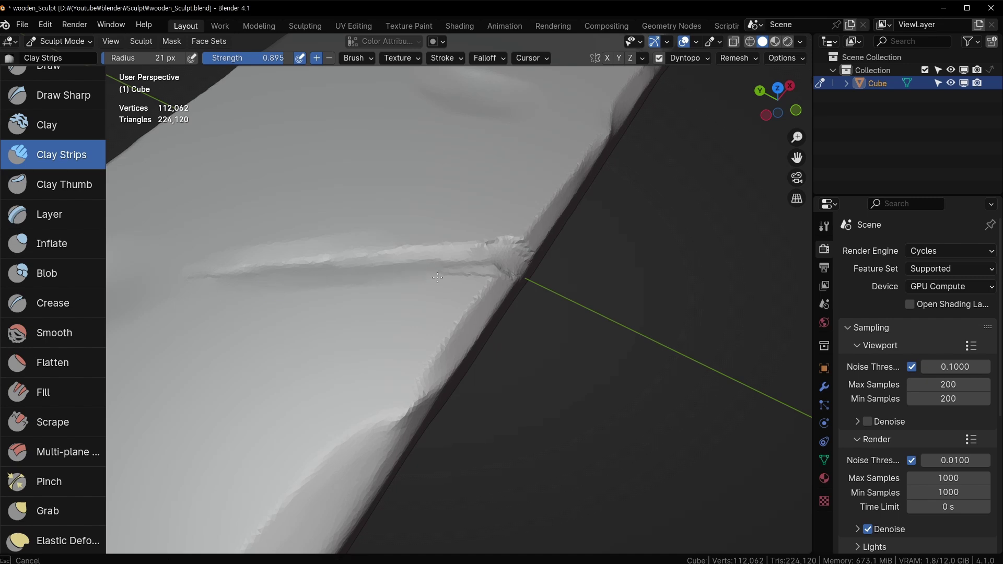
pyautogui.moveTo(438, 278); pyautogui.dragTo(483, 273, button='middle')
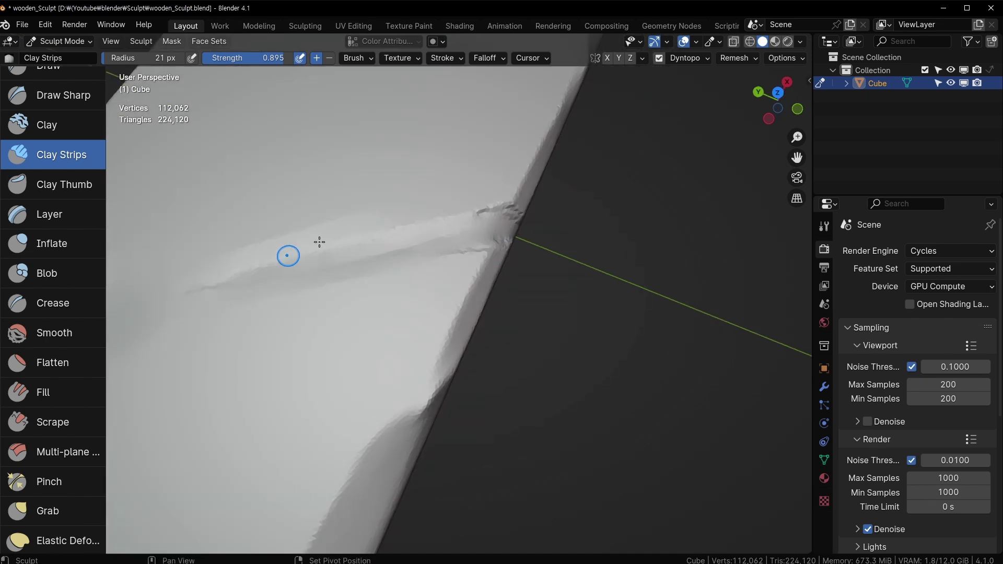
pyautogui.moveTo(218, 248); pyautogui.dragTo(375, 302, button='middle')
# Refine the diagonal crack's mouth where it cuts through the long edge into the slab's side face
pyautogui.keyDown('shift'); pyautogui.moveTo(397, 320); pyautogui.dragTo(400, 334); pyautogui.keyUp('shift')
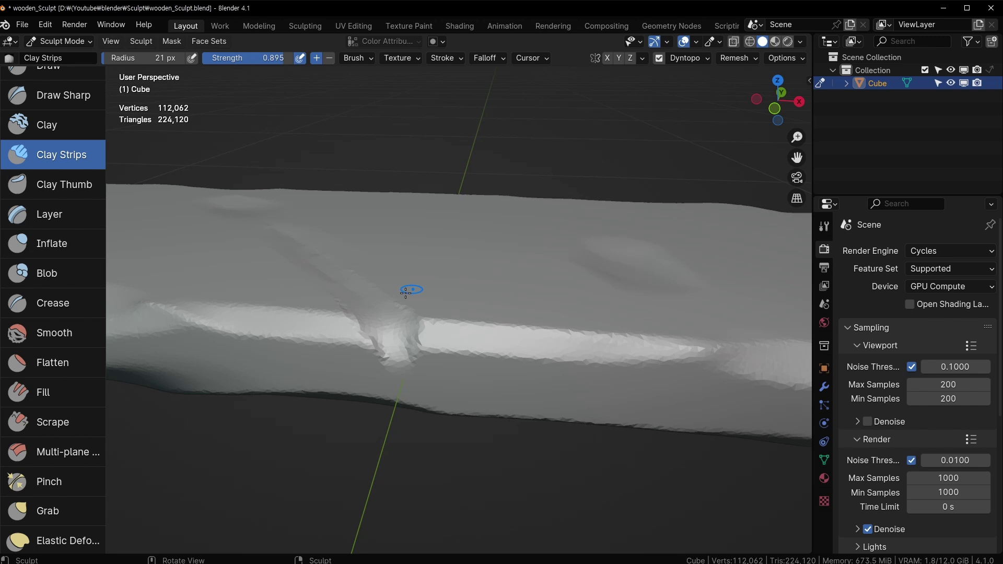
pyautogui.moveTo(409, 291)
pyautogui.keyDown('shift'); pyautogui.mouseDown()
pyautogui.moveTo(364, 330)
pyautogui.moveTo(420, 366)
pyautogui.moveTo(368, 342)
pyautogui.moveTo(396, 380)
pyautogui.moveTo(425, 362)
pyautogui.mouseUp(); pyautogui.keyUp('shift')
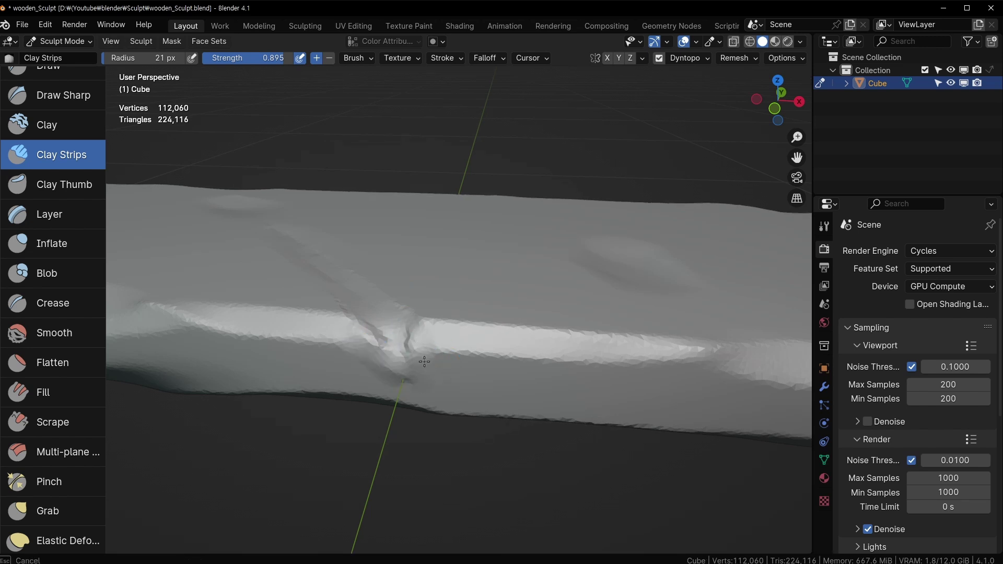
pyautogui.keyDown('shift'); pyautogui.moveTo(340, 334); pyautogui.dragTo(397, 365); pyautogui.keyUp('shift')
pyautogui.moveTo(335, 344)
pyautogui.keyDown('shift'); pyautogui.mouseDown()
pyautogui.moveTo(393, 351)
pyautogui.moveTo(376, 328)
pyautogui.moveTo(403, 358)
pyautogui.moveTo(398, 342)
pyautogui.moveTo(387, 337)
pyautogui.moveTo(391, 371)
pyautogui.moveTo(410, 358)
pyautogui.mouseUp(); pyautogui.keyUp('shift')
pyautogui.moveTo(416, 338)
pyautogui.mouseDown(button='middle')
pyautogui.moveTo(417, 313)
pyautogui.moveTo(484, 349)
pyautogui.moveTo(292, 293)
pyautogui.mouseUp(button='middle')
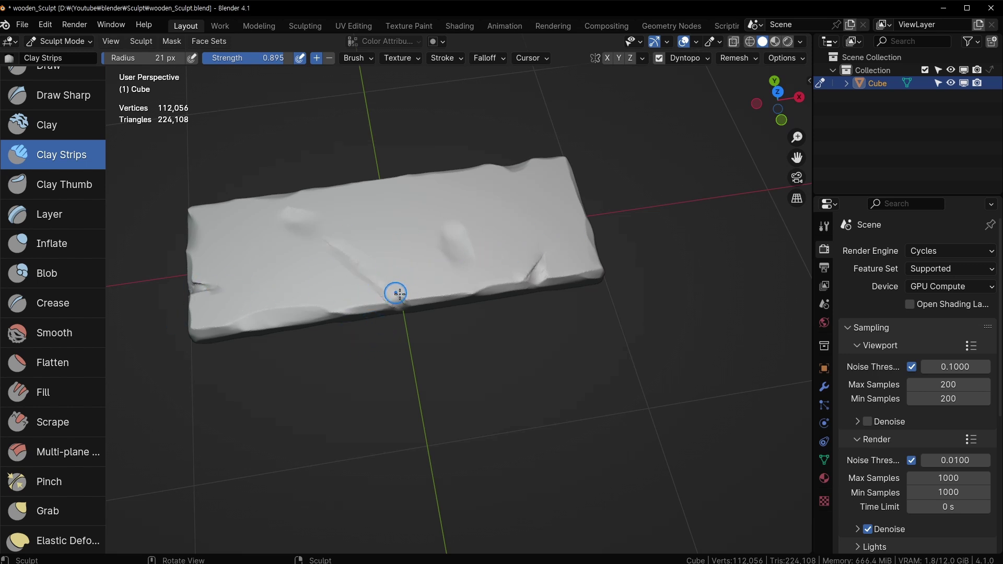
# Frame the whole board in top view, activate the Draw Sharp brush, and save the file
pyautogui.press('KP_7')
pyautogui.keyDown('shift'); pyautogui.moveTo(432, 282); pyautogui.dragTo(209, 329, button='middle'); pyautogui.keyUp('shift')
pyautogui.scroll(1, 209, 329)
pyautogui.keyDown('shift'); pyautogui.moveTo(284, 311); pyautogui.dragTo(314, 272, button='middle'); pyautogui.keyUp('shift')
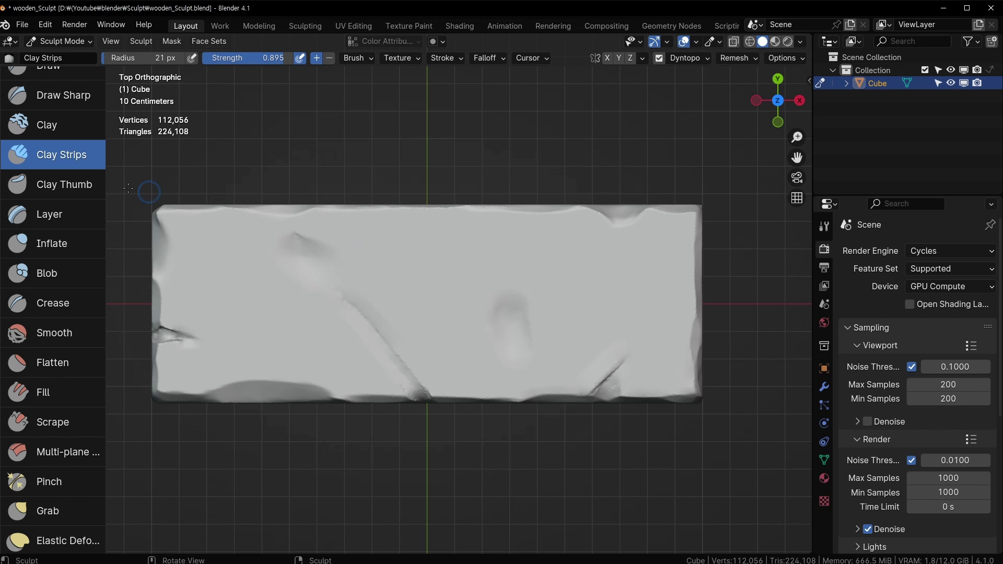
pyautogui.scroll(1, 67, 125)
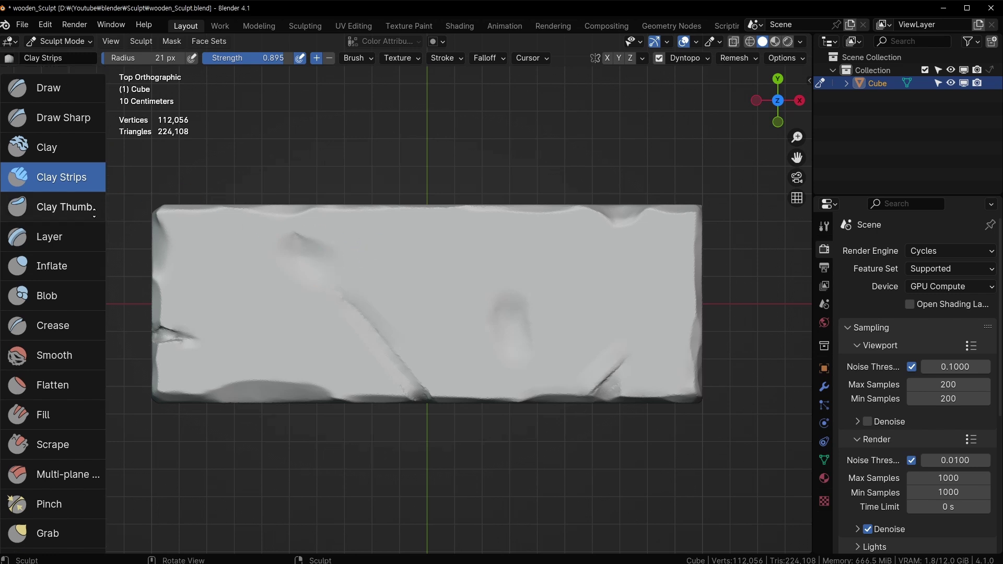
pyautogui.click(65, 117)
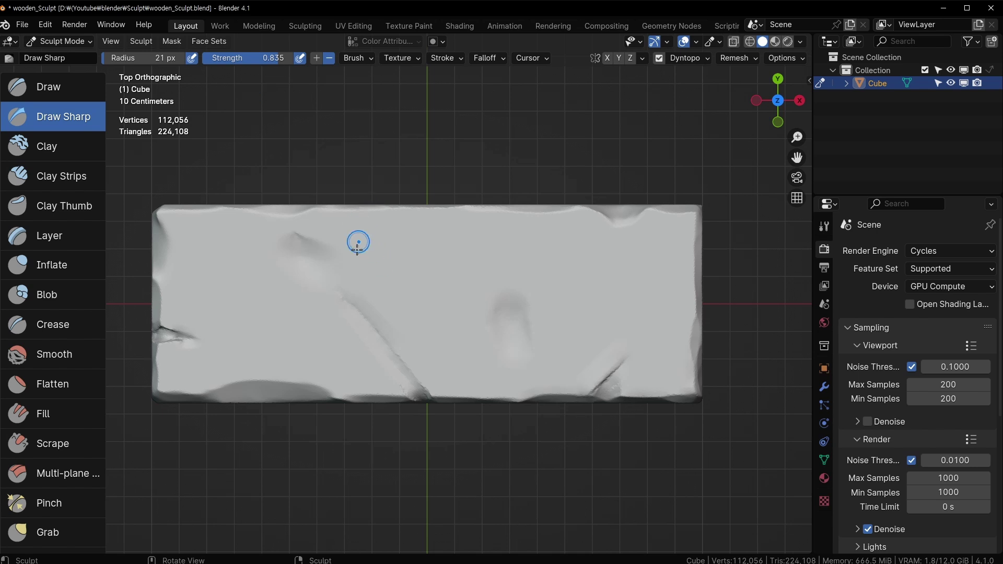
pyautogui.hotkey('ctrl', 's')
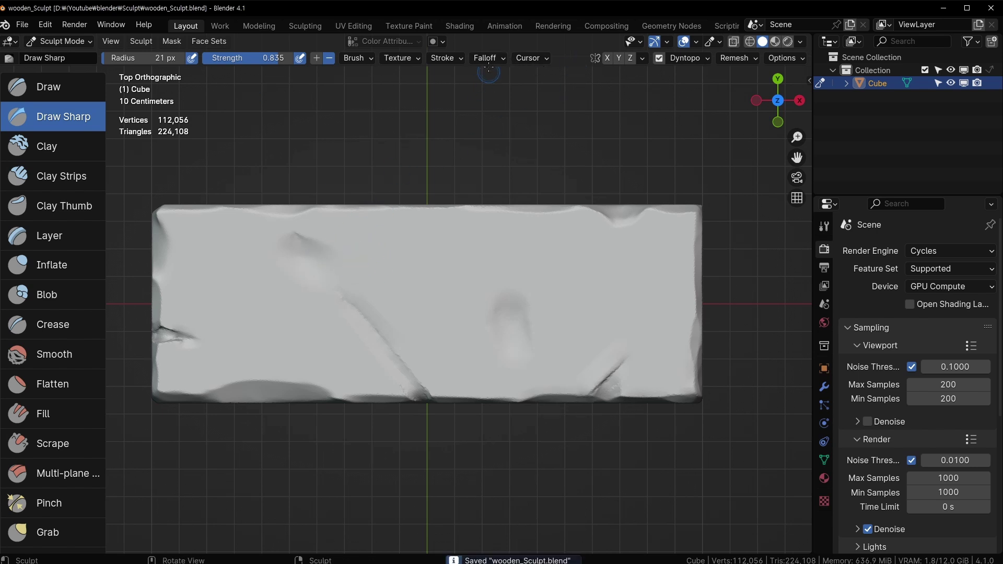
# Set the Draw Sharp brush radius to 93 px and open its falloff settings
pyautogui.click(487, 58)
pyautogui.press('f')
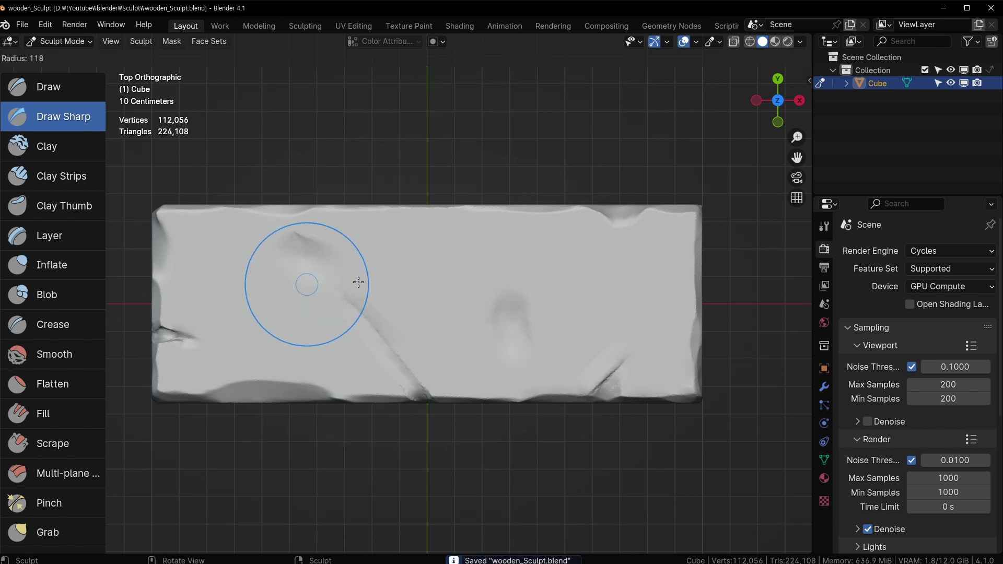
pyautogui.click(371, 280)
pyautogui.press('f')
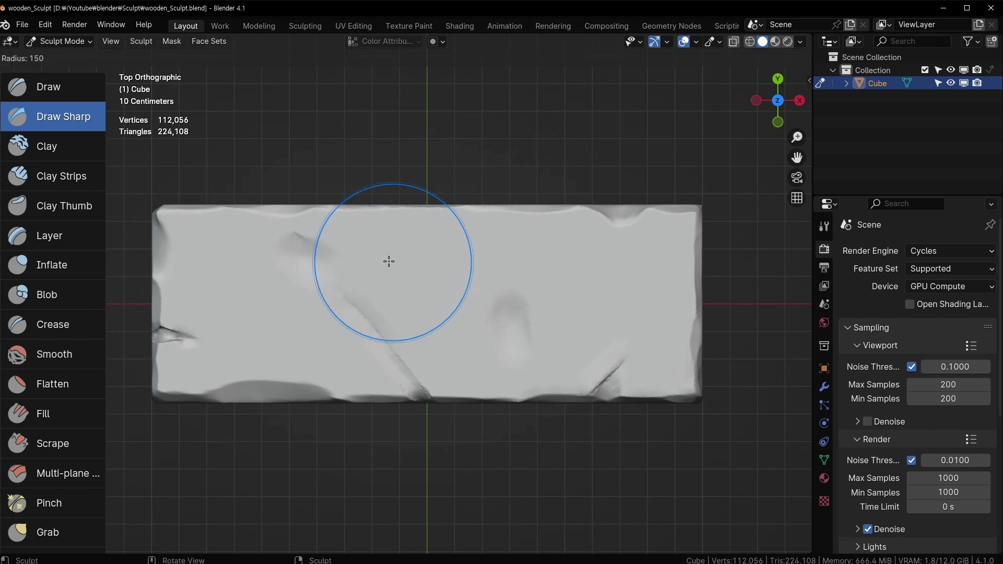
pyautogui.click(344, 273)
pyautogui.press('f')
pyautogui.click(346, 289)
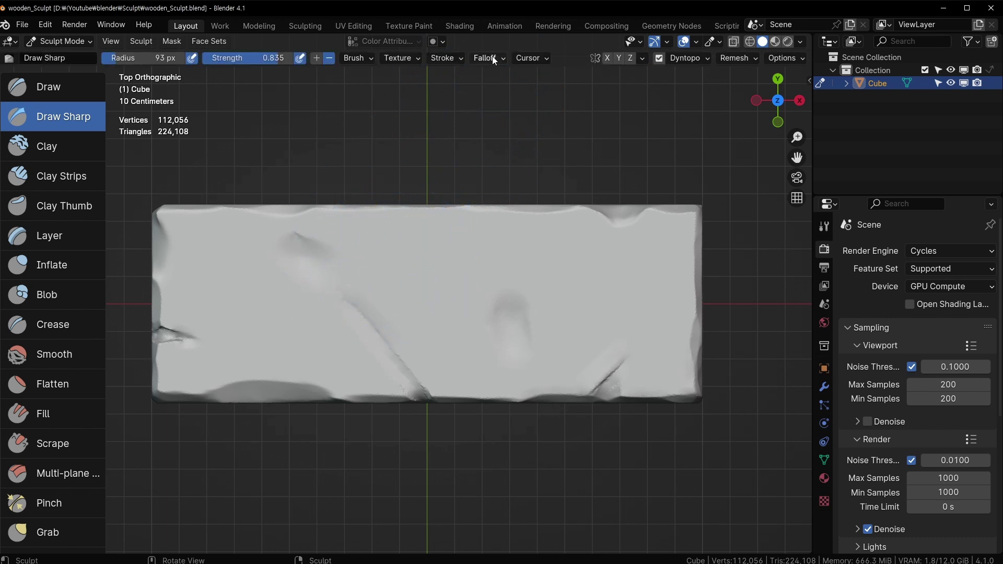
pyautogui.click(488, 58)
pyautogui.click(469, 83)
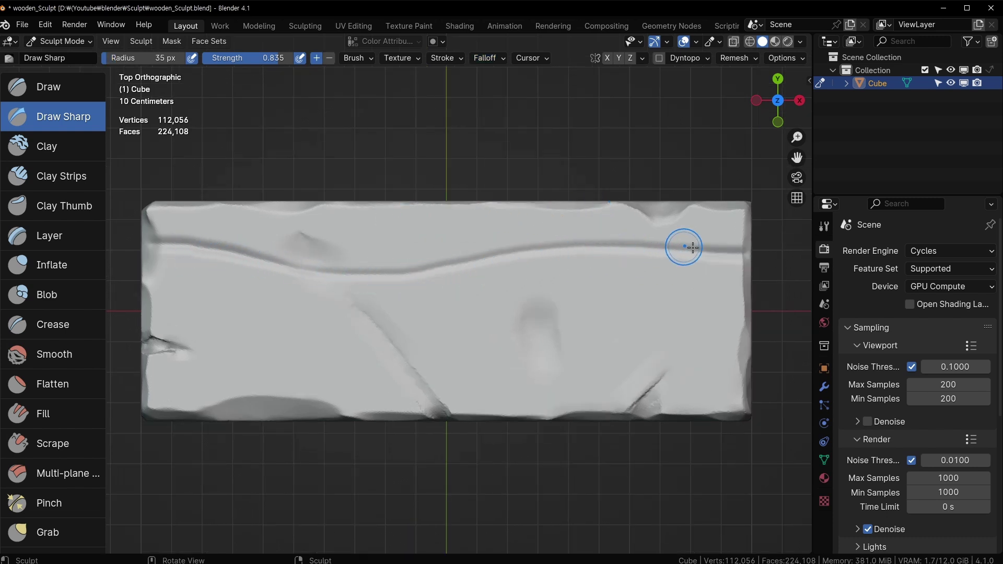
# Undo the groove stroke across the top face and enable Stabilize Stroke for the Draw Sharp brush
pyautogui.hotkey('ctrl', 'z')
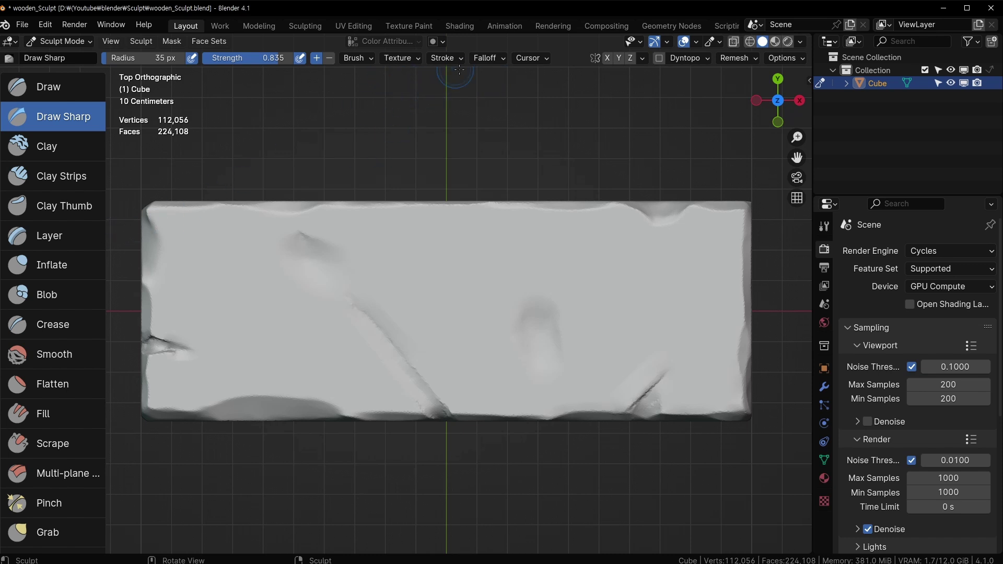
pyautogui.click(448, 59)
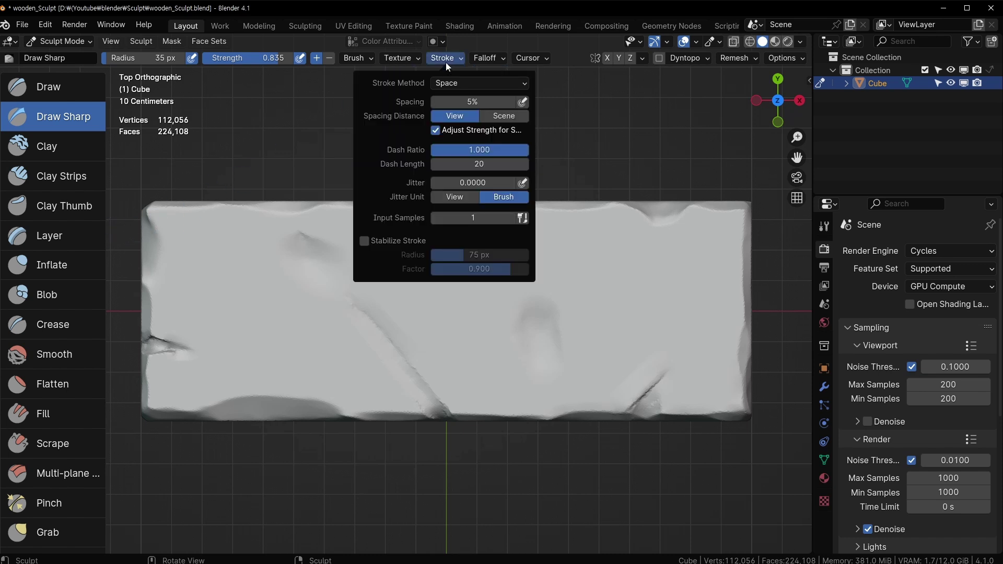
pyautogui.click(381, 240)
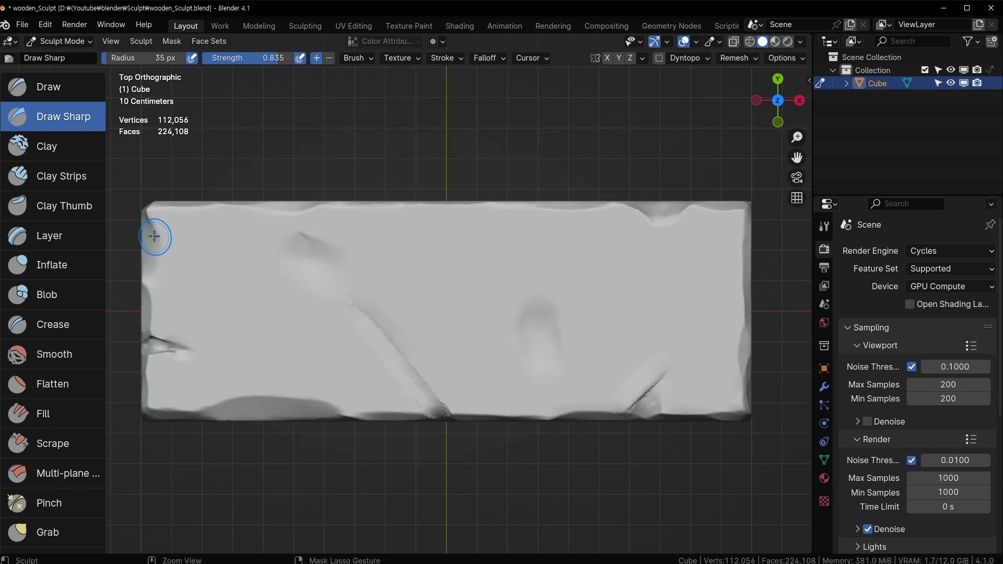
pyautogui.moveTo(155, 237); pyautogui.dragTo(167, 239)
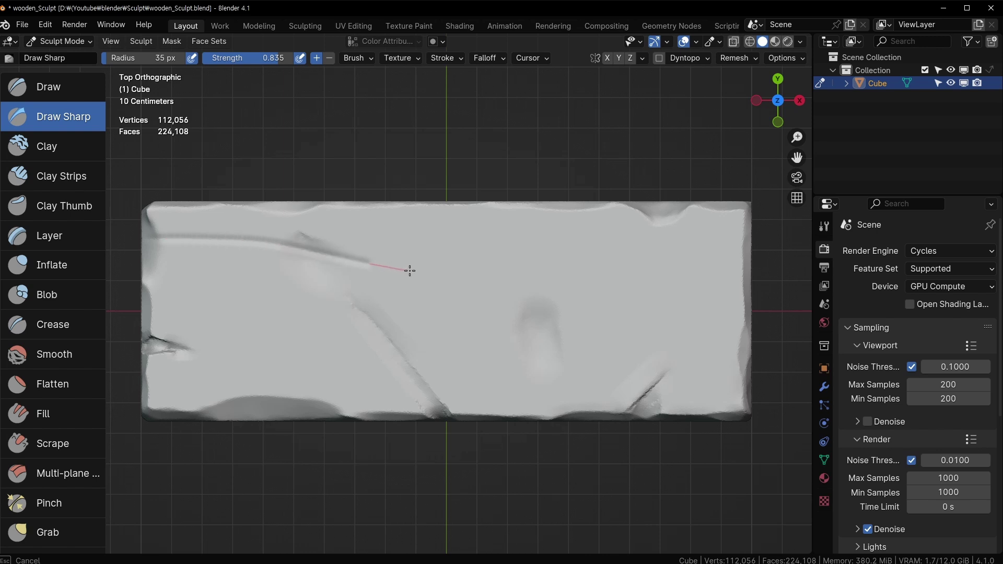
pyautogui.moveTo(509, 269); pyautogui.dragTo(665, 245)
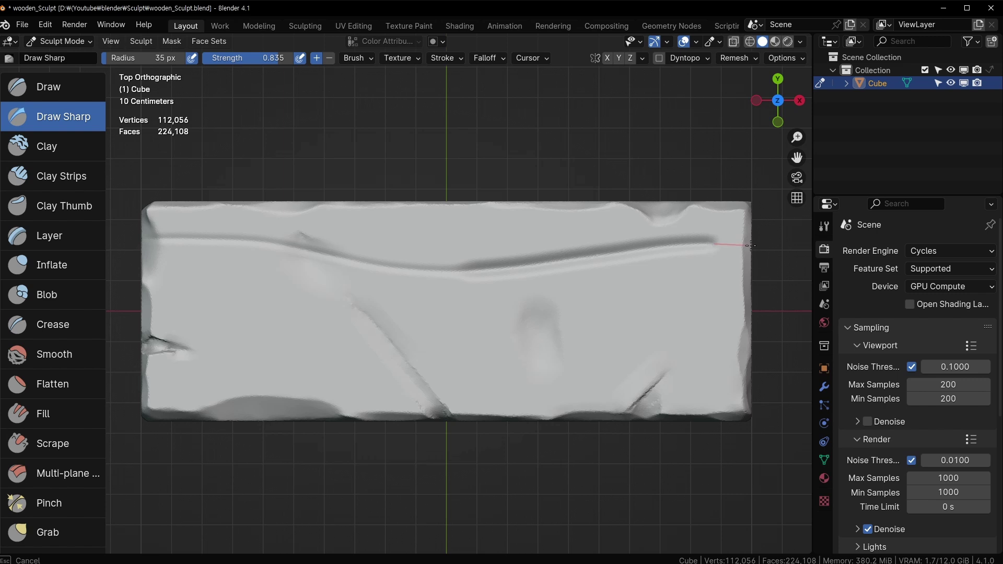
pyautogui.moveTo(750, 245); pyautogui.dragTo(750, 246)
pyautogui.hotkey('ctrl', 'z')
# Carve a long curved grain groove across the full top face, plus a shorter arc dipping from the upper long edge at strength 1.000
pyautogui.moveTo(397, 260)
pyautogui.keyDown('shift'); pyautogui.mouseDown(button='middle')
pyautogui.moveTo(284, 200)
pyautogui.moveTo(346, 216)
pyautogui.mouseUp(button='middle'); pyautogui.keyUp('shift')
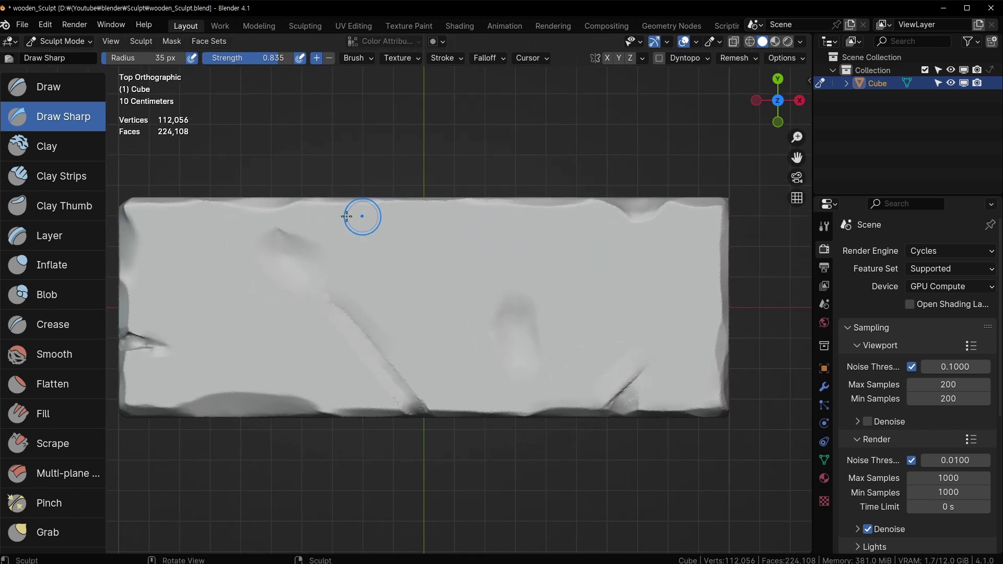
pyautogui.keyDown('ctrl'); pyautogui.keyDown('shift'); pyautogui.moveTo(123, 243); pyautogui.dragTo(127, 241); pyautogui.keyUp('shift'); pyautogui.keyUp('ctrl')
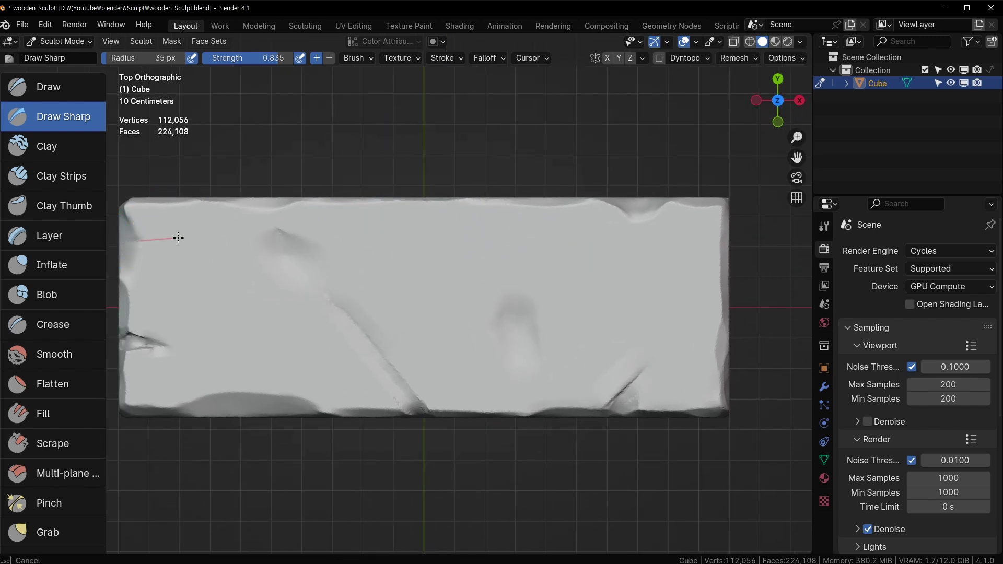
pyautogui.moveTo(288, 249)
pyautogui.mouseDown()
pyautogui.moveTo(465, 277)
pyautogui.moveTo(664, 245)
pyautogui.mouseUp()
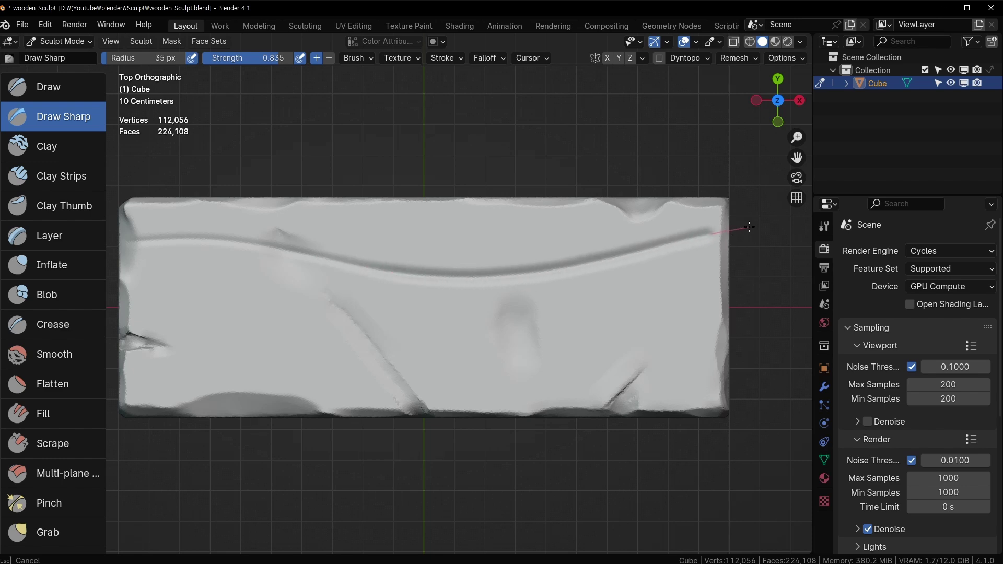
pyautogui.moveTo(749, 227); pyautogui.dragTo(260, 175, button='middle')
pyautogui.moveTo(284, 202); pyautogui.dragTo(575, 197)
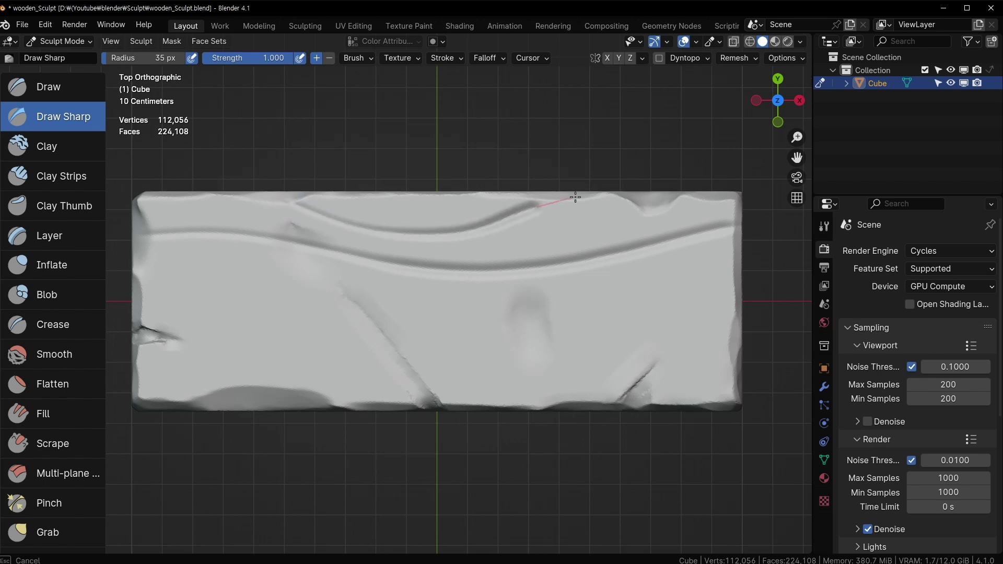
# Carve a sweeping groove across the middle of the top face and branching grooves that fan out toward the +X short end
pyautogui.keyDown('shift'); pyautogui.moveTo(371, 266); pyautogui.dragTo(385, 208, button='middle'); pyautogui.keyUp('shift')
pyautogui.moveTo(156, 295)
pyautogui.mouseDown()
pyautogui.moveTo(331, 274)
pyautogui.moveTo(632, 353)
pyautogui.mouseUp()
pyautogui.keyDown('shift'); pyautogui.moveTo(690, 236); pyautogui.dragTo(676, 280, button='middle'); pyautogui.keyUp('shift')
pyautogui.moveTo(739, 232); pyautogui.dragTo(462, 303)
pyautogui.moveTo(538, 297); pyautogui.dragTo(770, 305)
pyautogui.moveTo(739, 265)
pyautogui.mouseDown()
pyautogui.moveTo(590, 298)
pyautogui.moveTo(768, 286)
pyautogui.mouseUp()
# Carve another long wavy groove, a forked groove at the -X end and an arch above the lower long edge, and save the file
pyautogui.moveTo(546, 268)
pyautogui.keyDown('shift'); pyautogui.mouseDown(button='middle')
pyautogui.moveTo(641, 262)
pyautogui.moveTo(585, 262)
pyautogui.mouseUp(button='middle'); pyautogui.keyUp('shift')
pyautogui.moveTo(164, 284)
pyautogui.mouseDown()
pyautogui.moveTo(287, 284)
pyautogui.moveTo(698, 344)
pyautogui.moveTo(801, 335)
pyautogui.mouseUp()
pyautogui.moveTo(166, 231); pyautogui.dragTo(349, 254)
pyautogui.moveTo(166, 259); pyautogui.dragTo(300, 260)
pyautogui.keyDown('shift'); pyautogui.moveTo(529, 311); pyautogui.dragTo(508, 262, button='middle'); pyautogui.keyUp('shift')
pyautogui.moveTo(183, 334)
pyautogui.mouseDown()
pyautogui.moveTo(340, 302)
pyautogui.moveTo(451, 338)
pyautogui.mouseUp()
pyautogui.moveTo(412, 392)
pyautogui.mouseDown(button='middle')
pyautogui.moveTo(492, 333)
pyautogui.moveTo(380, 303)
pyautogui.moveTo(328, 308)
pyautogui.mouseUp(button='middle')
pyautogui.hotkey('ctrl', 's')
# Carve a curved groove in top view that rises toward the chipped notch in the upper long edge
pyautogui.press('KP_7')
pyautogui.scroll(4, 593, 253)
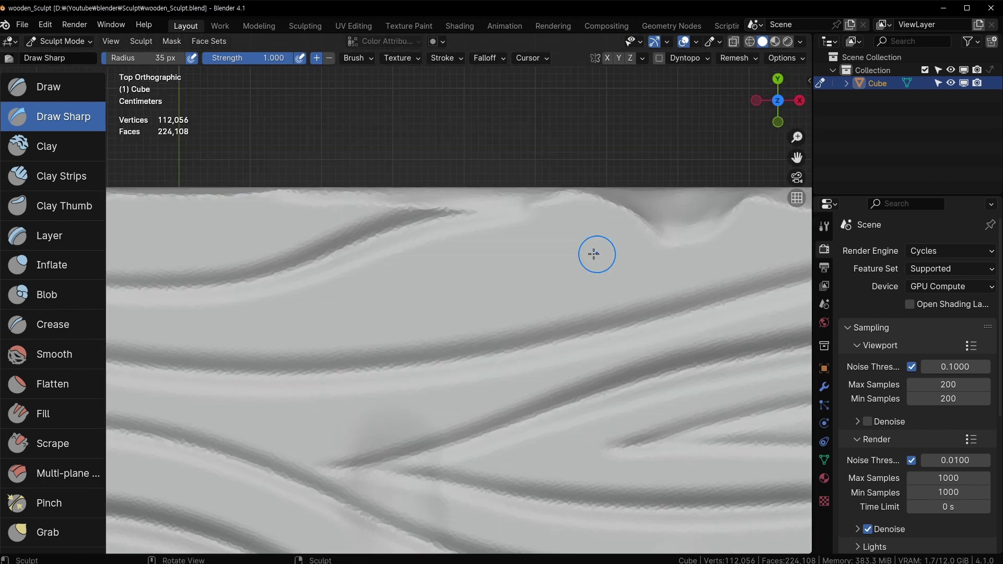
pyautogui.moveTo(368, 269); pyautogui.dragTo(684, 225)
pyautogui.scroll(-4, 564, 230)
pyautogui.moveTo(554, 172)
pyautogui.keyDown('shift'); pyautogui.mouseDown(button='middle')
pyautogui.moveTo(670, 90)
pyautogui.moveTo(513, 202)
pyautogui.moveTo(382, 262)
pyautogui.mouseUp(button='middle'); pyautogui.keyUp('shift')
# Enable Dyntopo for the board and save the file
pyautogui.hotkey('ctrl', 'd')
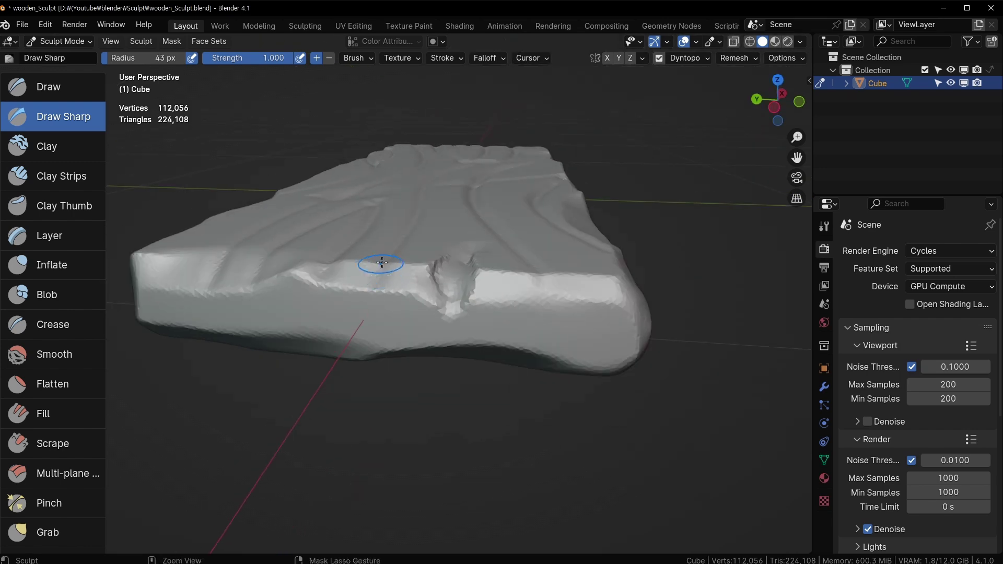
pyautogui.moveTo(379, 315)
pyautogui.mouseDown(button='middle')
pyautogui.moveTo(412, 261)
pyautogui.moveTo(367, 291)
pyautogui.moveTo(524, 214)
pyautogui.moveTo(296, 326)
pyautogui.moveTo(345, 321)
pyautogui.moveTo(376, 359)
pyautogui.moveTo(430, 274)
pyautogui.moveTo(449, 295)
pyautogui.moveTo(583, 295)
pyautogui.moveTo(560, 190)
pyautogui.moveTo(381, 212)
pyautogui.moveTo(107, 307)
pyautogui.mouseUp(button='middle')
pyautogui.hotkey('ctrl', 's')
# Set the Draw Sharp radius to 14 px and carve thin wavy grain lines along the board's long side face
pyautogui.press('f')
pyautogui.click(106, 308)
pyautogui.moveTo(92, 325)
pyautogui.mouseDown()
pyautogui.moveTo(359, 316)
pyautogui.moveTo(781, 345)
pyautogui.mouseUp()
pyautogui.keyDown('shift'); pyautogui.moveTo(609, 271); pyautogui.dragTo(535, 266, button='middle'); pyautogui.keyUp('shift')
pyautogui.moveTo(145, 284); pyautogui.dragTo(491, 279)
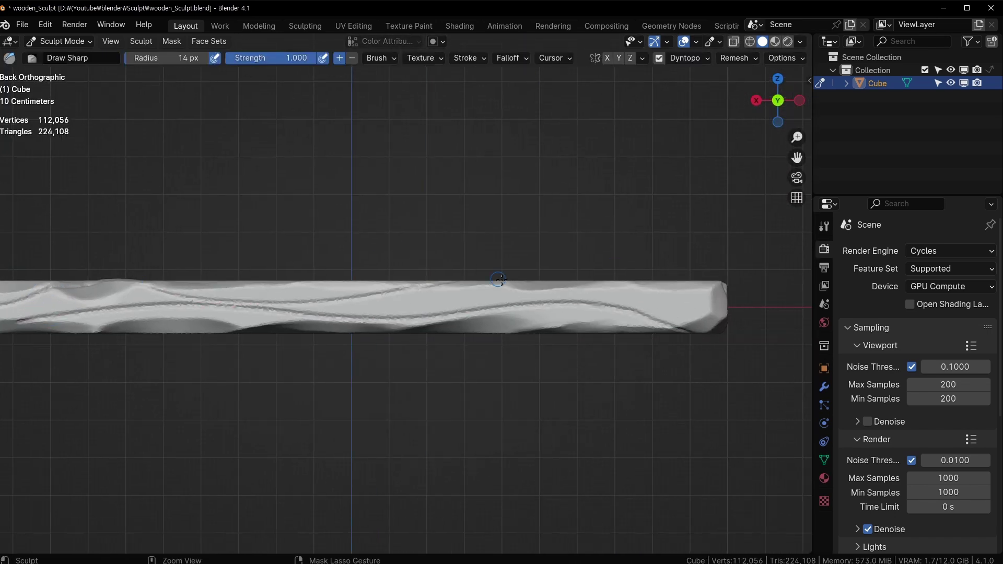
pyautogui.moveTo(360, 296); pyautogui.dragTo(804, 315)
pyautogui.moveTo(804, 314)
pyautogui.mouseDown(button='middle')
pyautogui.moveTo(370, 150)
pyautogui.moveTo(262, 277)
pyautogui.moveTo(430, 279)
pyautogui.moveTo(302, 239)
pyautogui.moveTo(385, 338)
pyautogui.mouseUp(button='middle')
# Set the Draw Sharp radius to 32 px and deepen the lower branch of the small forked groove near the +X short end
pyautogui.scroll(5, 385, 338)
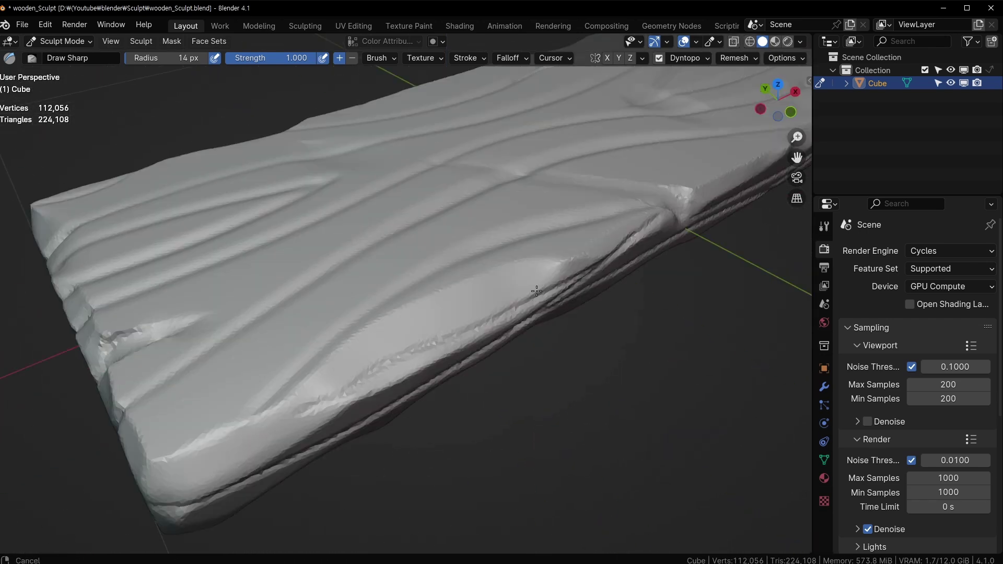
pyautogui.press('f')
pyautogui.scroll(-4, 571, 270)
pyautogui.moveTo(478, 256)
pyautogui.mouseDown(button='middle')
pyautogui.moveTo(497, 320)
pyautogui.moveTo(392, 326)
pyautogui.moveTo(376, 261)
pyautogui.mouseUp(button='middle')
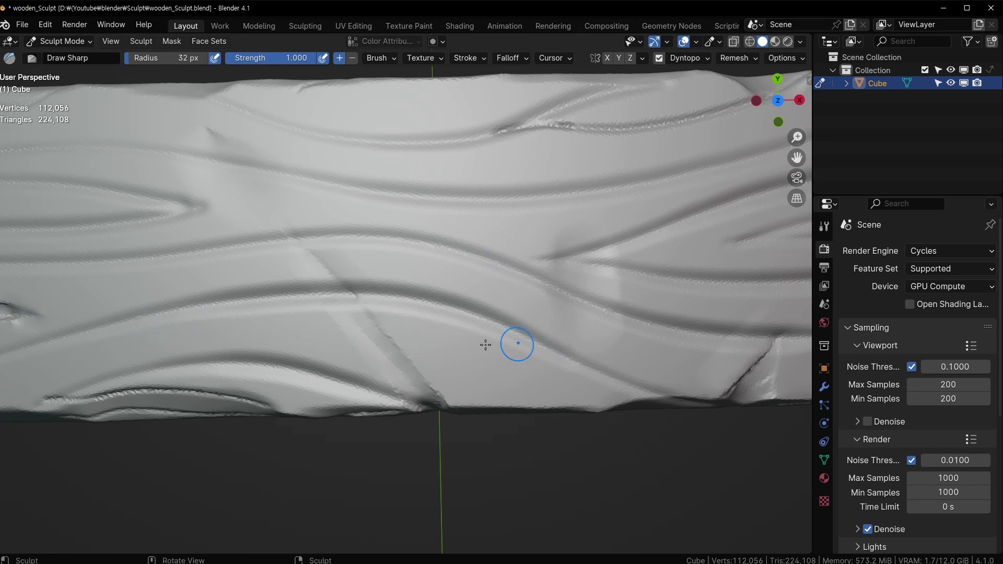
pyautogui.scroll(-2, 485, 344)
pyautogui.keyDown('shift'); pyautogui.moveTo(476, 309); pyautogui.dragTo(216, 362, button='middle'); pyautogui.keyUp('shift')
pyautogui.keyDown('shift'); pyautogui.moveTo(569, 306); pyautogui.dragTo(329, 294, button='middle'); pyautogui.keyUp('shift')
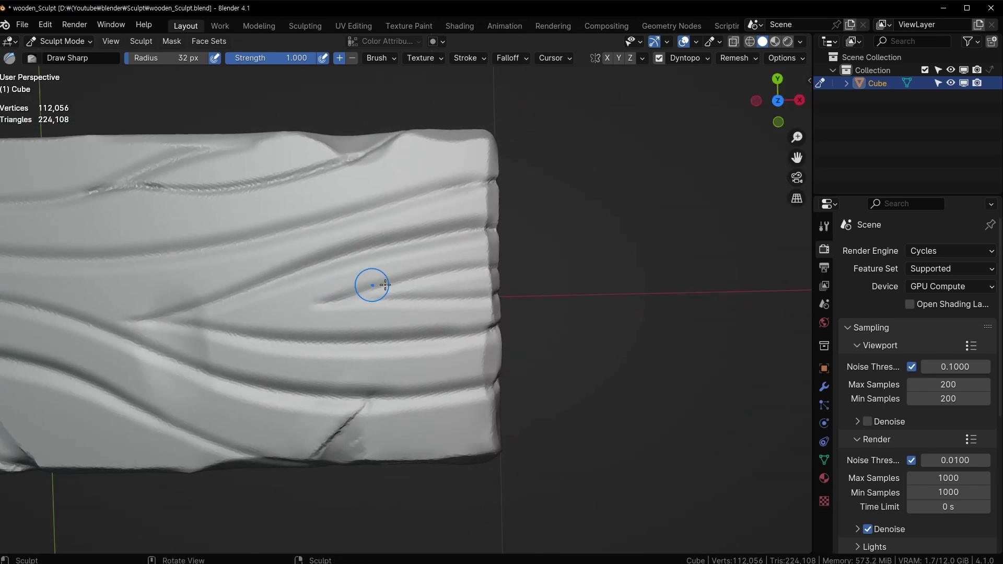
pyautogui.moveTo(335, 302); pyautogui.dragTo(387, 298)
pyautogui.moveTo(533, 290); pyautogui.dragTo(538, 290)
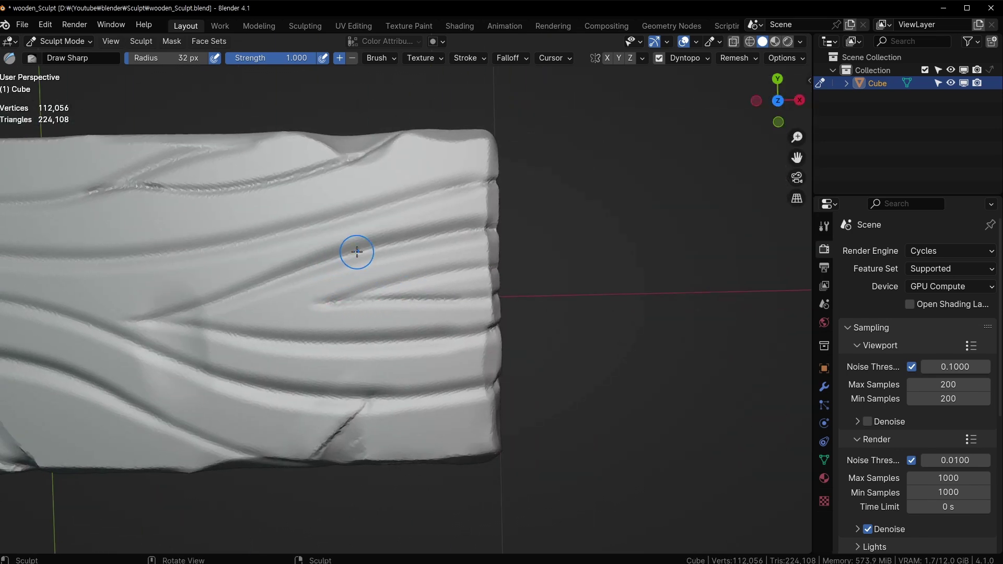
# Activate the Pinch brush with a 79 px radius and tighten the long groove running along the upper part of the top face
pyautogui.press('t')
pyautogui.keyDown('shift'); pyautogui.moveTo(168, 177); pyautogui.dragTo(322, 107, button='middle'); pyautogui.keyUp('shift')
pyautogui.click(42, 505)
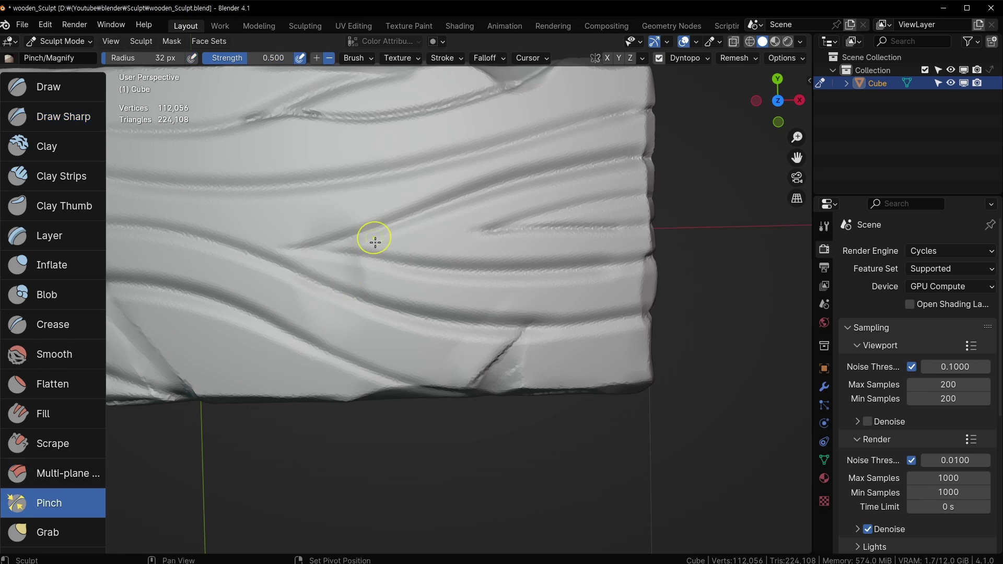
pyautogui.keyDown('shift'); pyautogui.moveTo(374, 242); pyautogui.dragTo(582, 307, button='middle'); pyautogui.keyUp('shift')
pyautogui.keyDown('shift'); pyautogui.moveTo(473, 250); pyautogui.dragTo(377, 296, button='middle'); pyautogui.keyUp('shift')
pyautogui.press('f')
pyautogui.click(451, 280)
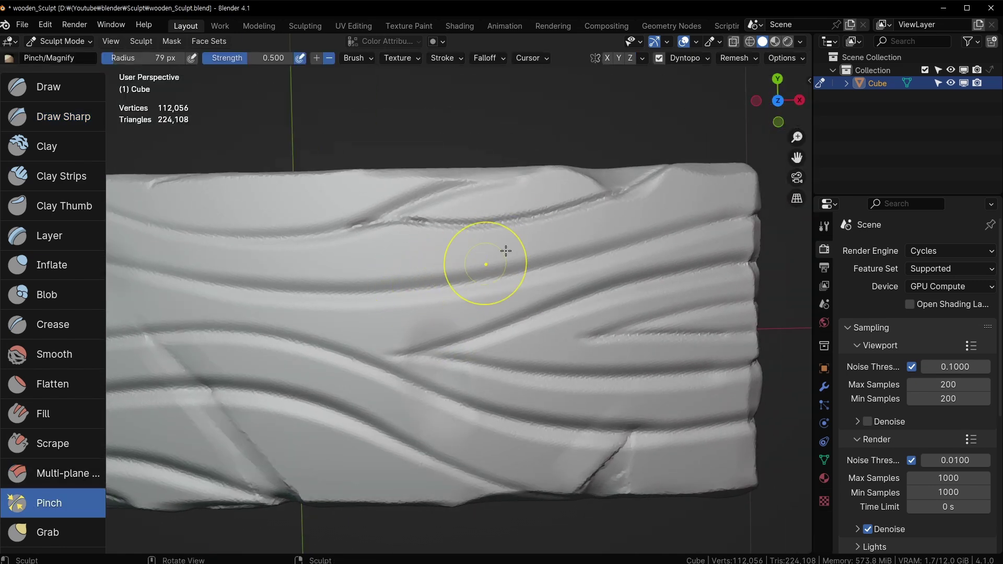
pyautogui.moveTo(438, 278); pyautogui.dragTo(377, 291)
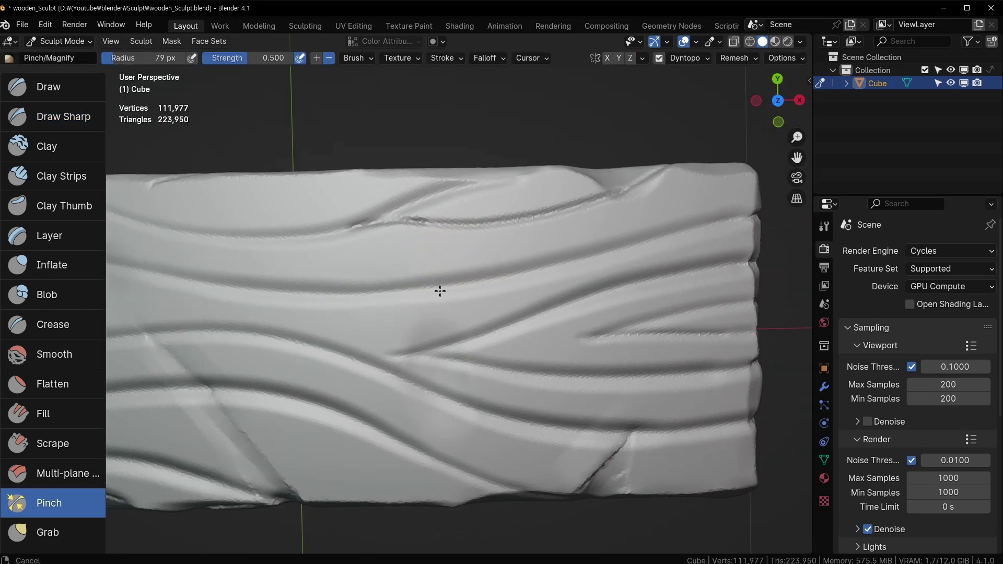
pyautogui.keyDown('shift'); pyautogui.moveTo(440, 291); pyautogui.dragTo(564, 252, button='middle'); pyautogui.keyUp('shift')
pyautogui.moveTo(235, 302); pyautogui.dragTo(143, 315)
# Reduce the Pinch brush radius to 22 px and save the file
pyautogui.moveTo(384, 313)
pyautogui.keyDown('shift'); pyautogui.mouseDown(button='middle')
pyautogui.moveTo(411, 275)
pyautogui.moveTo(400, 269)
pyautogui.mouseUp(button='middle'); pyautogui.keyUp('shift')
pyautogui.press('f')
pyautogui.click(380, 296)
pyautogui.press('f')
pyautogui.click(375, 308)
pyautogui.keyDown('shift'); pyautogui.moveTo(422, 312); pyautogui.dragTo(462, 285, button='middle'); pyautogui.keyUp('shift')
pyautogui.moveTo(461, 286); pyautogui.dragTo(418, 282, button='middle')
pyautogui.moveTo(418, 282)
pyautogui.keyDown('ctrl'); pyautogui.mouseDown(button='middle')
pyautogui.moveTo(400, 325)
pyautogui.moveTo(520, 204)
pyautogui.moveTo(419, 238)
pyautogui.moveTo(402, 195)
pyautogui.moveTo(430, 239)
pyautogui.moveTo(404, 298)
pyautogui.mouseUp(button='middle'); pyautogui.keyUp('ctrl')
pyautogui.hotkey('ctrl', 's')
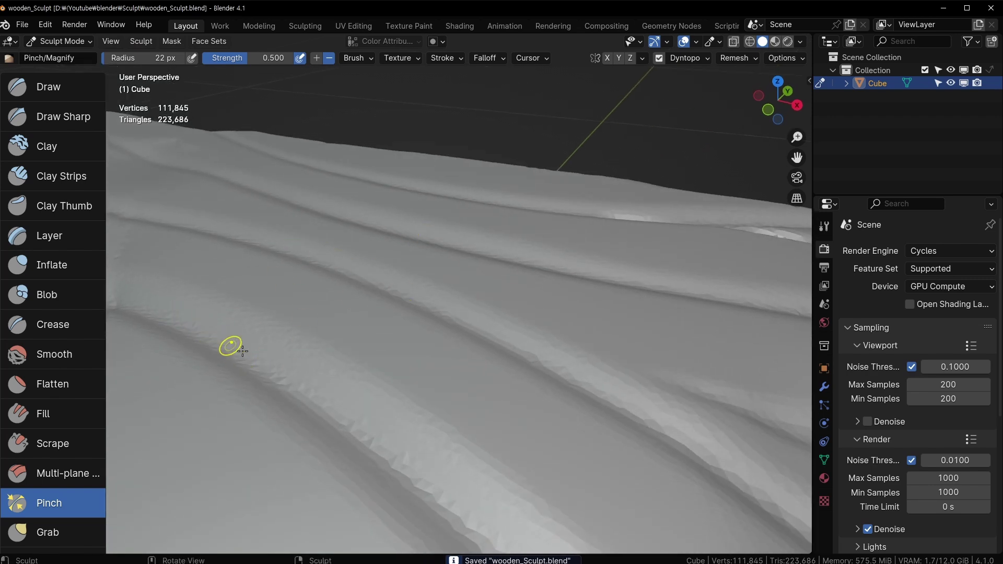
# Pinch the curved groove crossing the diagonal crack, first with a 54 px radius and again with a 29 px radius
pyautogui.moveTo(332, 359)
pyautogui.mouseDown(button='middle')
pyautogui.moveTo(382, 240)
pyautogui.moveTo(399, 290)
pyautogui.moveTo(318, 308)
pyautogui.moveTo(368, 201)
pyautogui.mouseUp(button='middle')
pyautogui.press('f')
pyautogui.press('Escape')
pyautogui.keyDown('shift'); pyautogui.moveTo(416, 174); pyautogui.dragTo(465, 212, button='middle'); pyautogui.keyUp('shift')
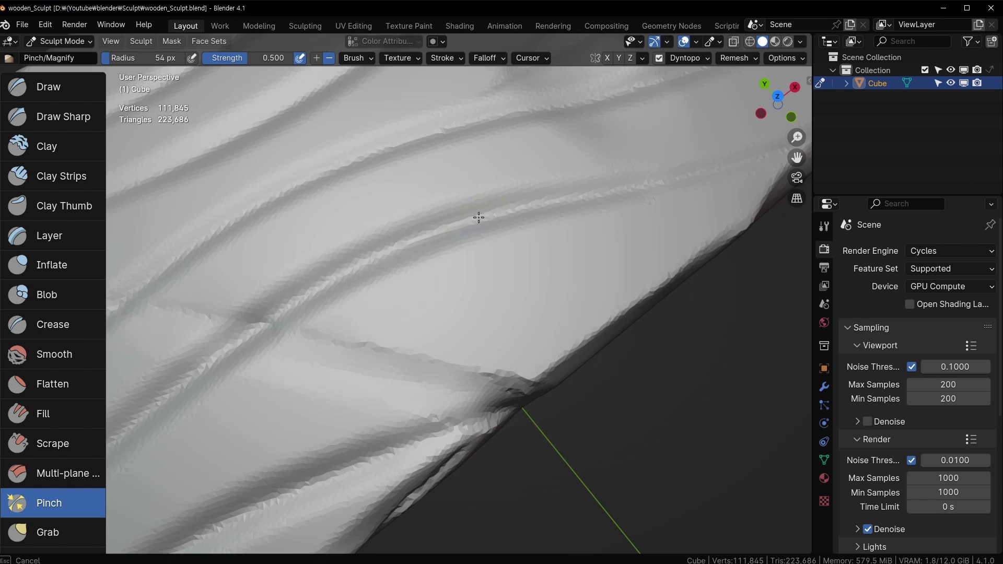
pyautogui.moveTo(370, 246); pyautogui.dragTo(367, 247)
pyautogui.press('f')
pyautogui.click(381, 249)
pyautogui.press('f')
pyautogui.click(411, 240)
pyautogui.moveTo(497, 215); pyautogui.dragTo(378, 249)
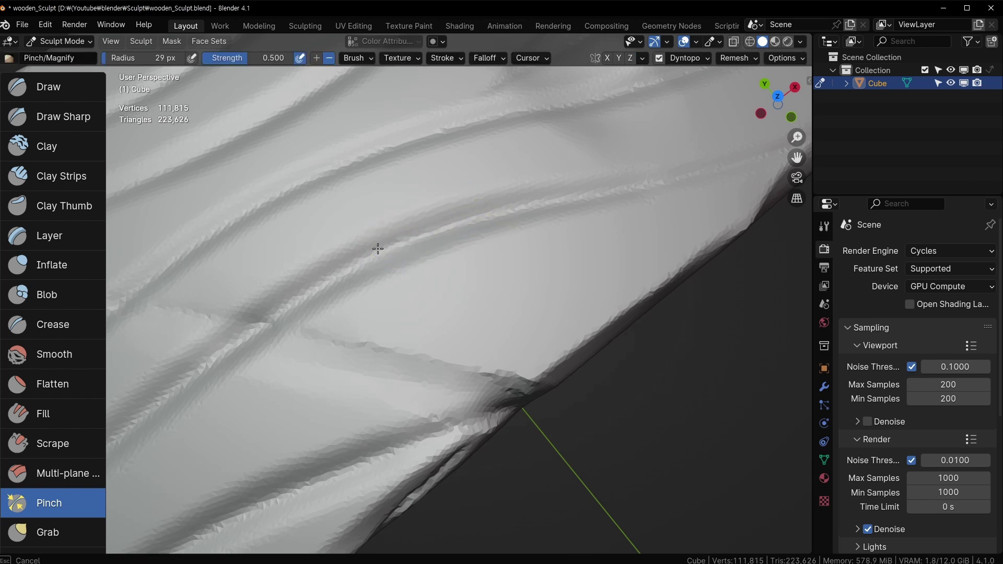
pyautogui.moveTo(286, 293); pyautogui.dragTo(285, 294)
# Enlarge the Pinch brush radius to 57 px and sharpen the curved groove beside the diagonal crack further
pyautogui.press('f')
pyautogui.click(334, 253)
pyautogui.moveTo(334, 253); pyautogui.dragTo(332, 254)
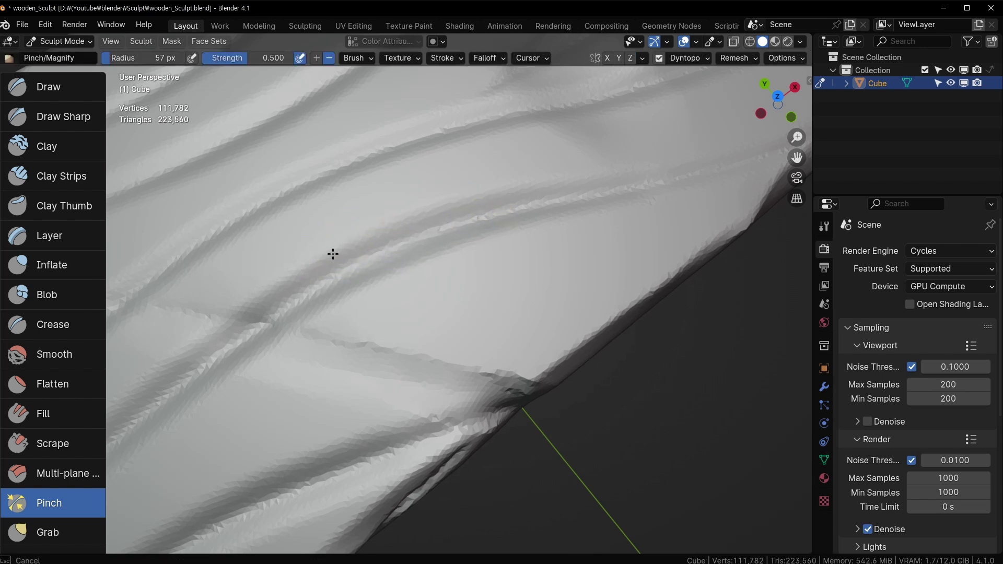
pyautogui.moveTo(487, 195)
pyautogui.mouseDown()
pyautogui.moveTo(528, 250)
pyautogui.moveTo(383, 282)
pyautogui.mouseUp()
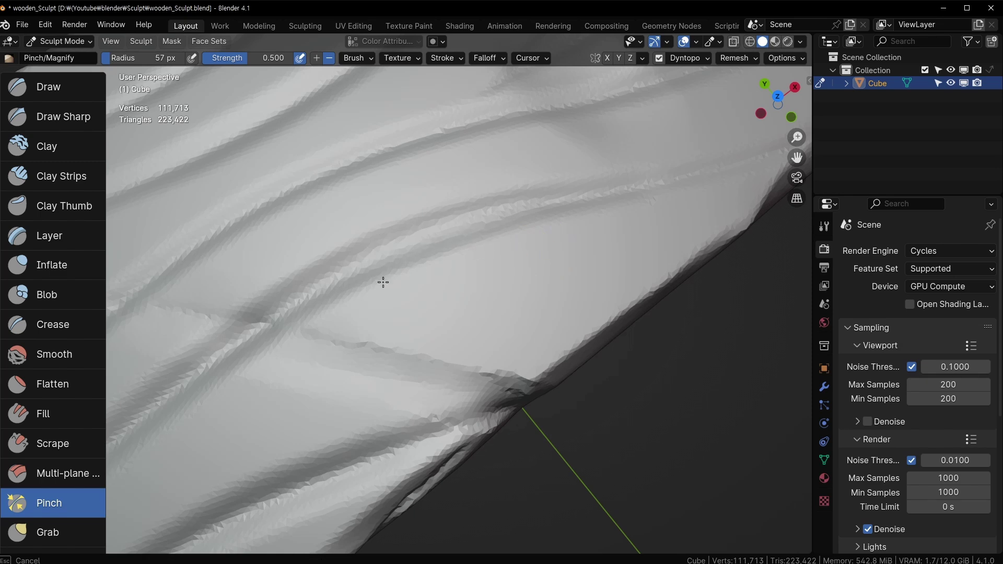
pyautogui.moveTo(633, 205); pyautogui.dragTo(634, 204)
# Smooth the diagonal crack's rim and pinch the groove it crosses toward the -X end
pyautogui.keyDown('shift'); pyautogui.moveTo(318, 340); pyautogui.dragTo(470, 371); pyautogui.keyUp('shift')
pyautogui.keyDown('shift'); pyautogui.moveTo(436, 264); pyautogui.dragTo(609, 191, button='middle'); pyautogui.keyUp('shift')
pyautogui.moveTo(291, 321); pyautogui.dragTo(292, 333)
pyautogui.moveTo(292, 333)
pyautogui.mouseDown(button='middle')
pyautogui.moveTo(354, 306)
pyautogui.moveTo(324, 339)
pyautogui.moveTo(440, 316)
pyautogui.moveTo(379, 320)
pyautogui.mouseUp(button='middle')
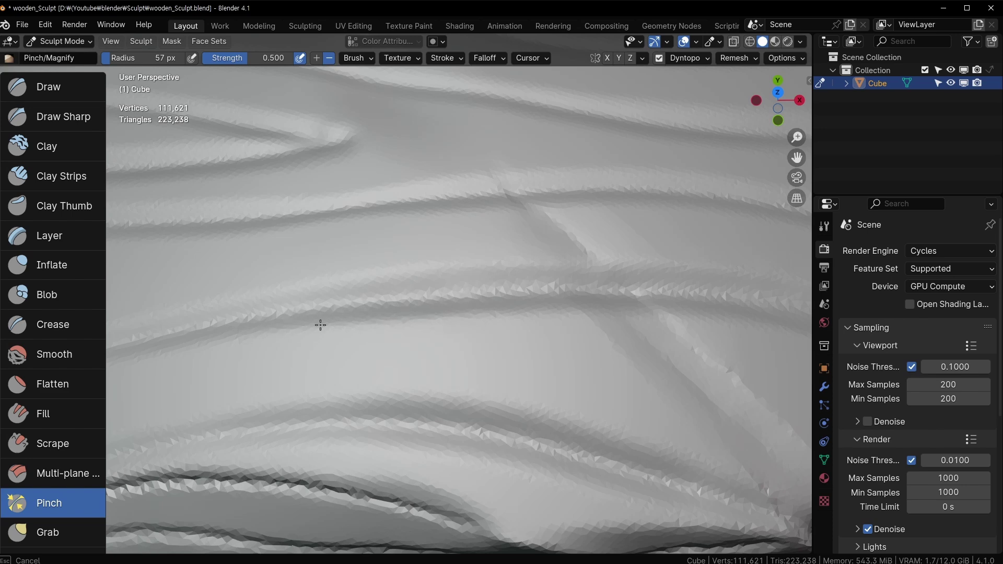
pyautogui.moveTo(460, 311); pyautogui.dragTo(463, 310)
pyautogui.moveTo(175, 313); pyautogui.dragTo(365, 298)
pyautogui.keyDown('shift'); pyautogui.moveTo(457, 346); pyautogui.dragTo(521, 266, button='middle'); pyautogui.keyUp('shift')
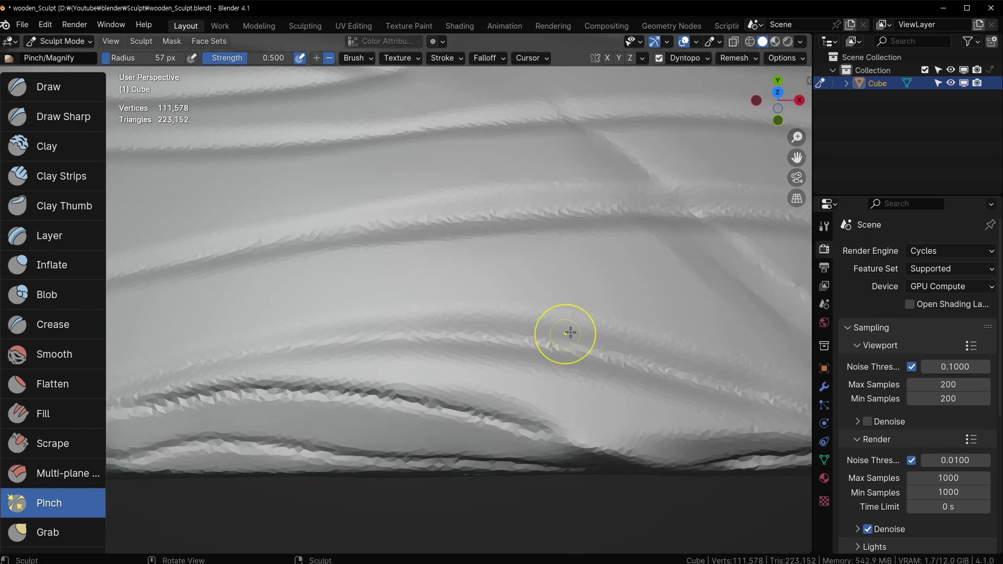
# Set the Pinch brush to strength 0.869 and radius 46 px, and tighten the arched groove above the chipped long edge
pyautogui.press('f')
pyautogui.click(587, 333)
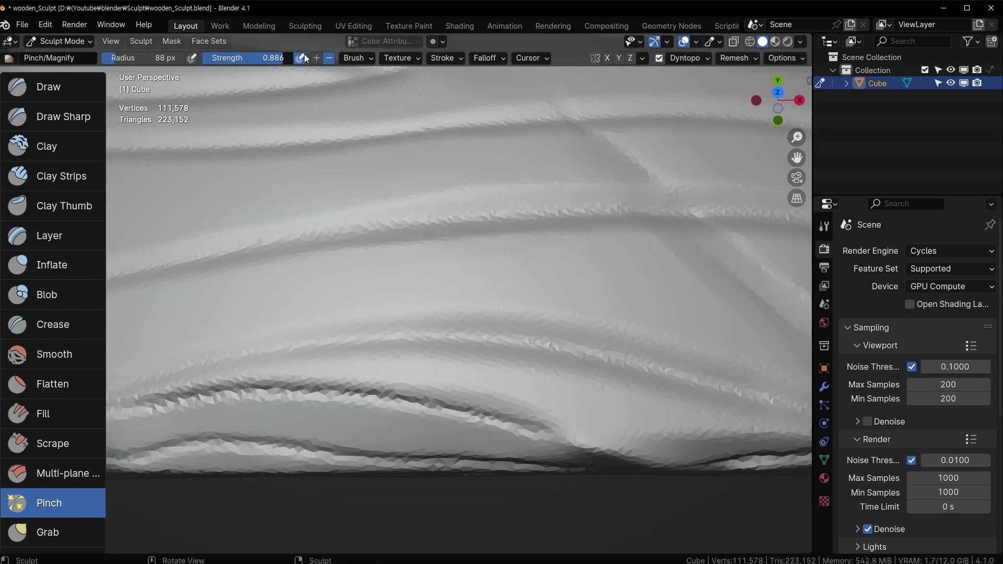
pyautogui.moveTo(304, 56); pyautogui.dragTo(303, 56)
pyautogui.press('f')
pyautogui.click(628, 345)
pyautogui.moveTo(694, 345); pyautogui.dragTo(488, 308)
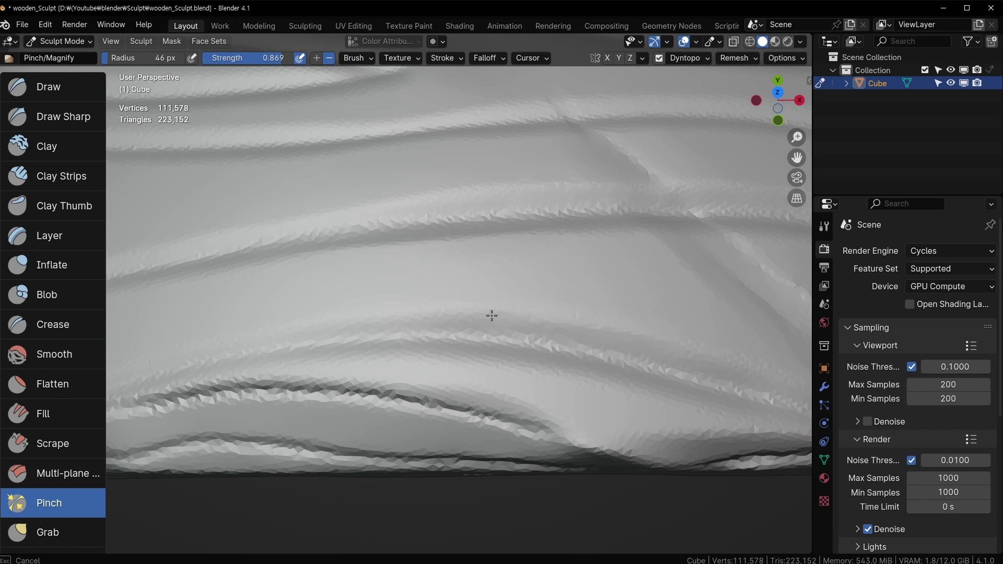
pyautogui.moveTo(564, 323); pyautogui.dragTo(615, 365)
pyautogui.moveTo(347, 352); pyautogui.dragTo(439, 312, button='middle')
pyautogui.moveTo(698, 324)
pyautogui.mouseDown()
pyautogui.moveTo(275, 330)
pyautogui.moveTo(289, 341)
pyautogui.mouseUp()
pyautogui.keyDown('shift'); pyautogui.moveTo(303, 343); pyautogui.dragTo(504, 296, button='middle'); pyautogui.keyUp('shift')
# Set the Pinch brush radius to 59 px, sharpen the grooves leading toward the -X short end, and save the file
pyautogui.press('f')
pyautogui.click(488, 288)
pyautogui.moveTo(488, 293)
pyautogui.mouseDown()
pyautogui.moveTo(358, 285)
pyautogui.moveTo(420, 289)
pyautogui.mouseUp()
pyautogui.moveTo(626, 277); pyautogui.dragTo(545, 340, button='middle')
pyautogui.moveTo(583, 341); pyautogui.dragTo(481, 343)
pyautogui.moveTo(478, 303); pyautogui.dragTo(493, 366, button='middle')
pyautogui.keyDown('shift'); pyautogui.moveTo(483, 261); pyautogui.dragTo(465, 425, button='middle'); pyautogui.keyUp('shift')
pyautogui.scroll(-2, 513, 290)
pyautogui.keyDown('shift'); pyautogui.moveTo(502, 209); pyautogui.dragTo(418, 318, button='middle'); pyautogui.keyUp('shift')
pyautogui.hotkey('ctrl', 's')
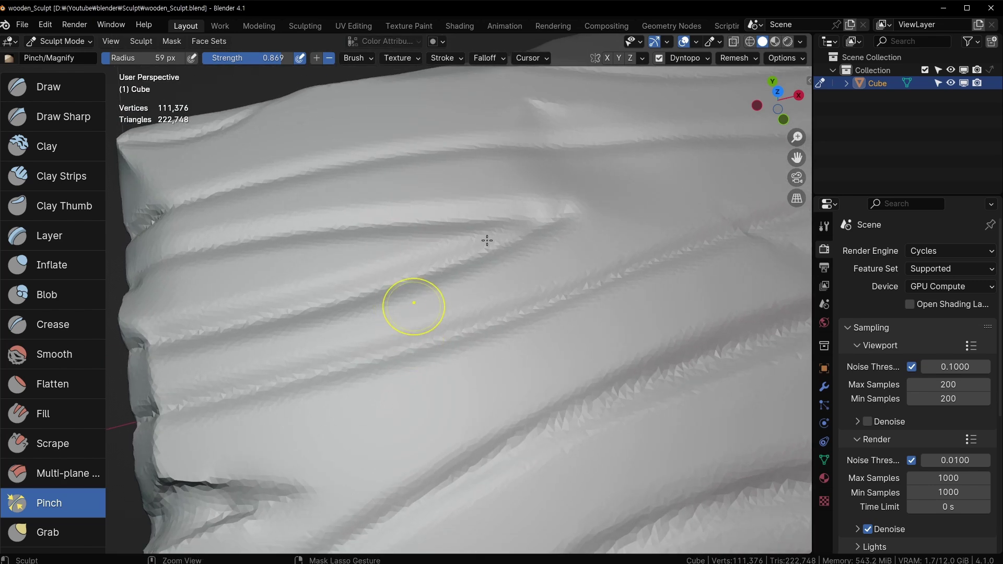
# Pinch the forked groove near the -X short end to sharpen its branches
pyautogui.keyDown('shift'); pyautogui.moveTo(486, 240); pyautogui.dragTo(444, 334, button='middle'); pyautogui.keyUp('shift')
pyautogui.scroll(2, 443, 320)
pyautogui.moveTo(518, 317)
pyautogui.mouseDown()
pyautogui.moveTo(405, 331)
pyautogui.moveTo(325, 320)
pyautogui.moveTo(386, 302)
pyautogui.mouseUp()
pyautogui.moveTo(529, 308)
pyautogui.mouseDown()
pyautogui.moveTo(389, 353)
pyautogui.moveTo(339, 347)
pyautogui.moveTo(512, 310)
pyautogui.mouseUp()
# Flood-fill the mesh detail at a Dyntopo resolution of 132, and again at 150
pyautogui.click(681, 60)
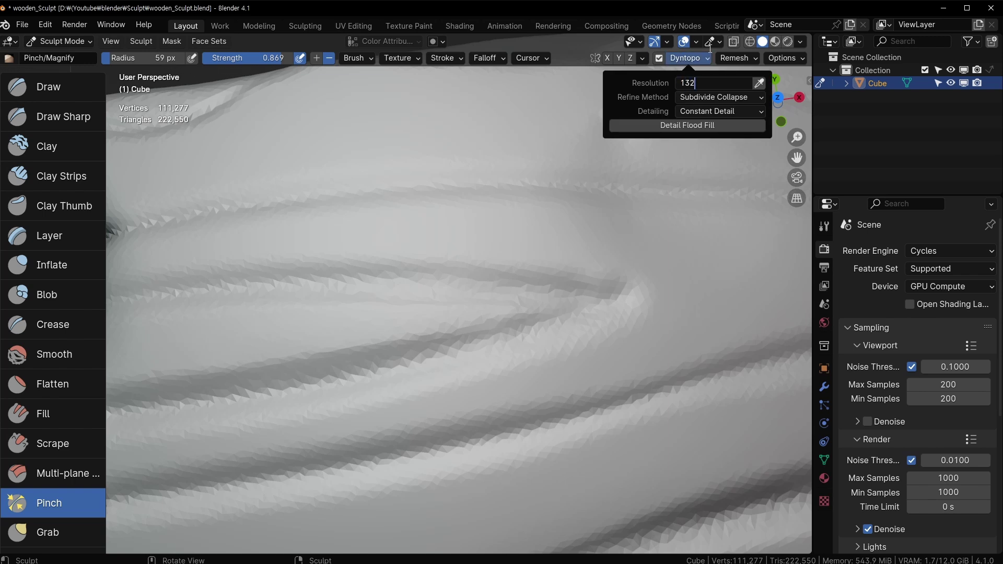
pyautogui.click(709, 126)
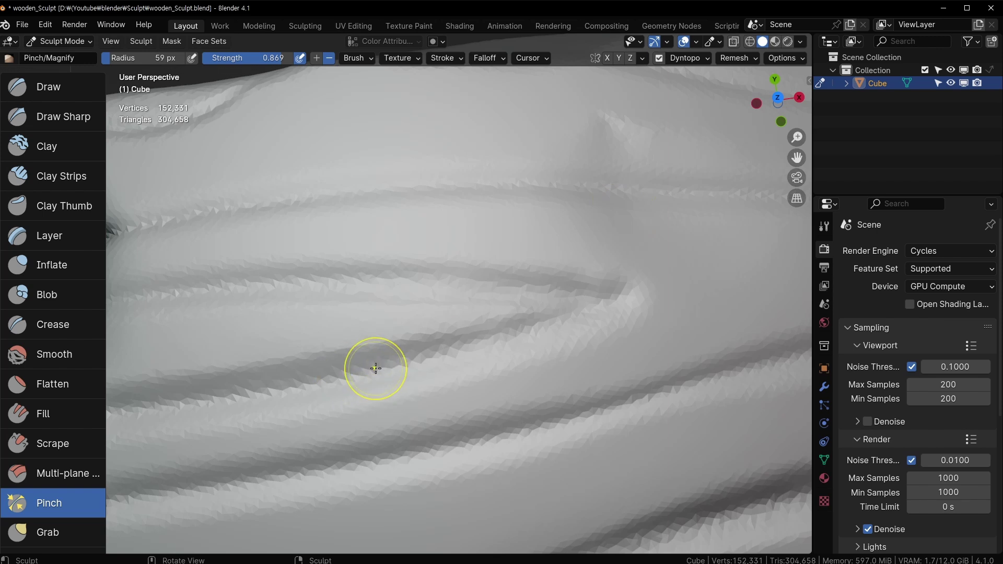
pyautogui.click(681, 59)
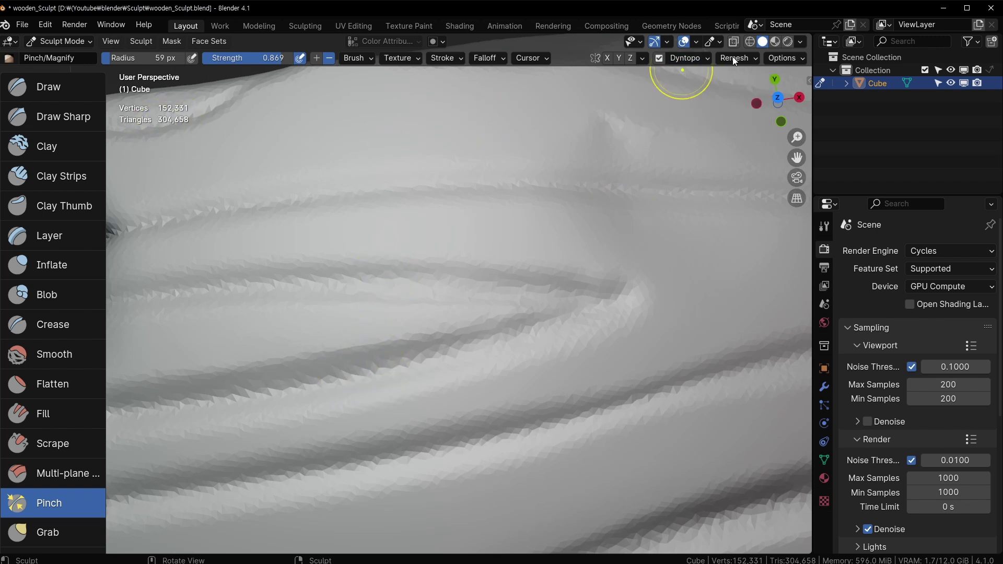
pyautogui.click(682, 59)
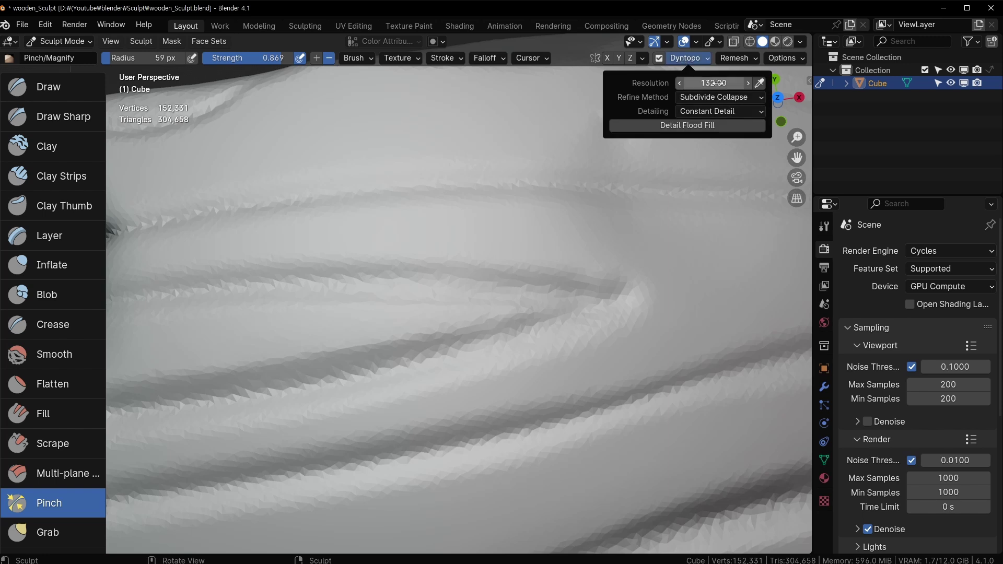
pyautogui.click(672, 127)
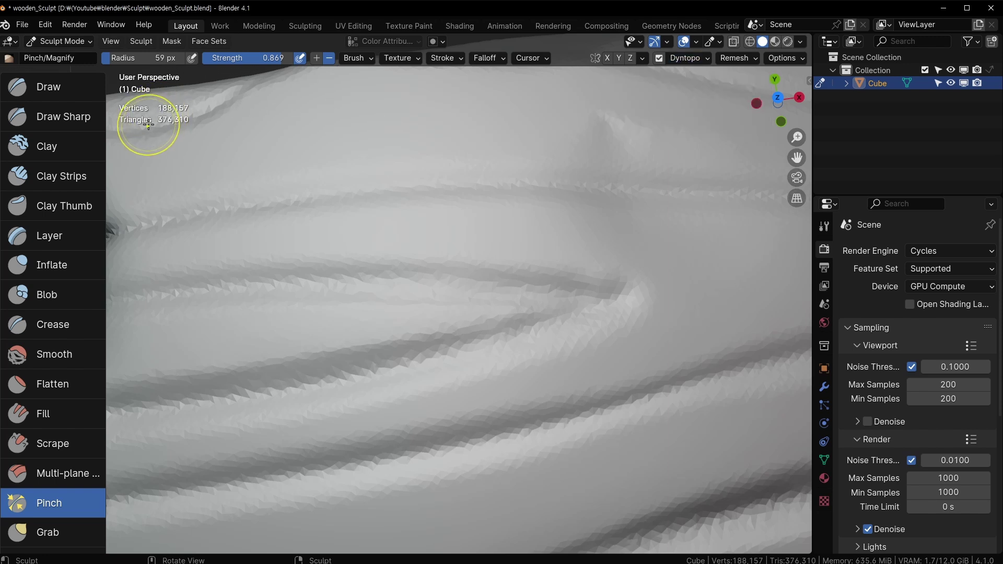
# Flood-fill the board's mesh detail at a Dyntopo resolution of 200 and save the file
pyautogui.scroll(-5, 537, 205)
pyautogui.click(708, 58)
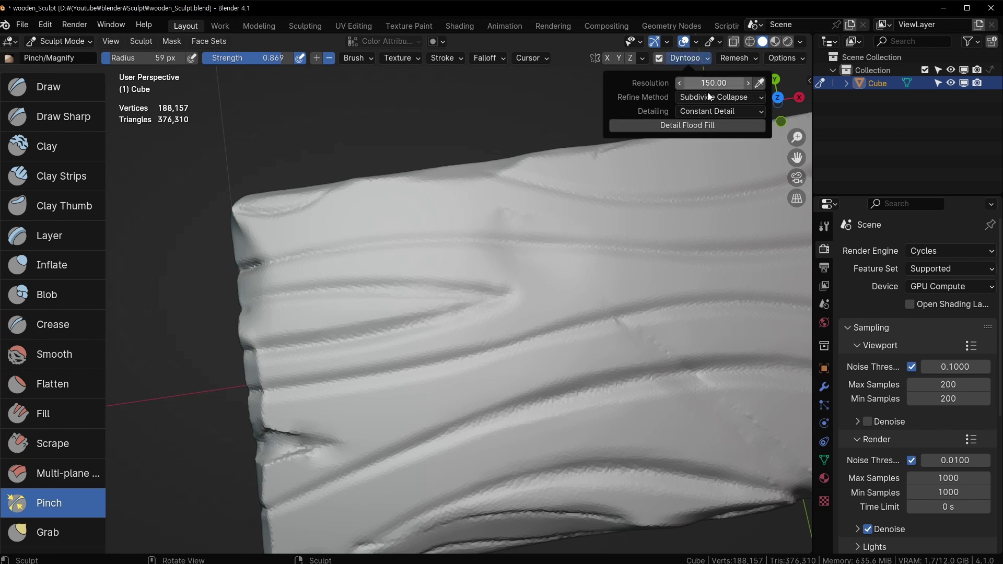
pyautogui.press('Return')
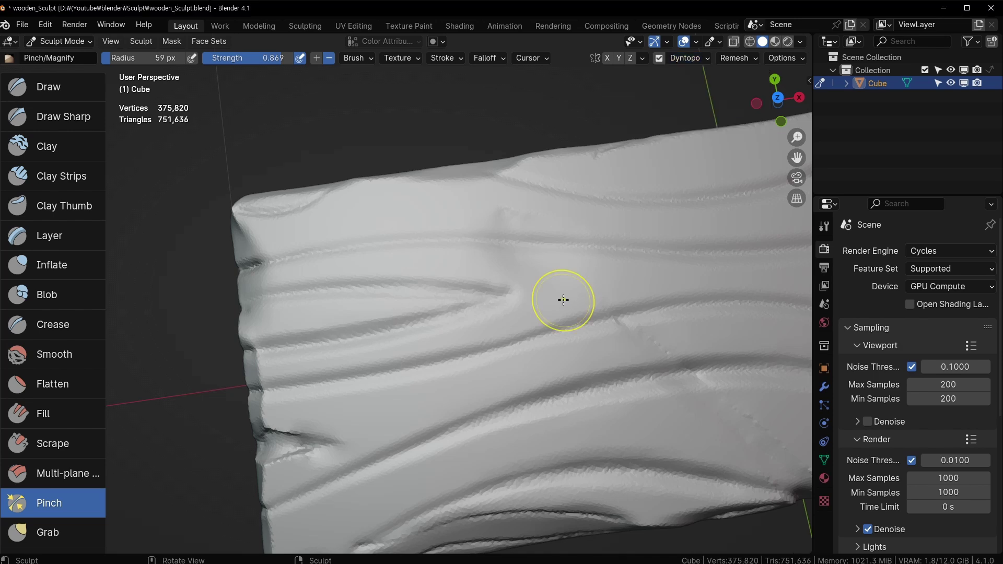
pyautogui.hotkey('ctrl', 's')
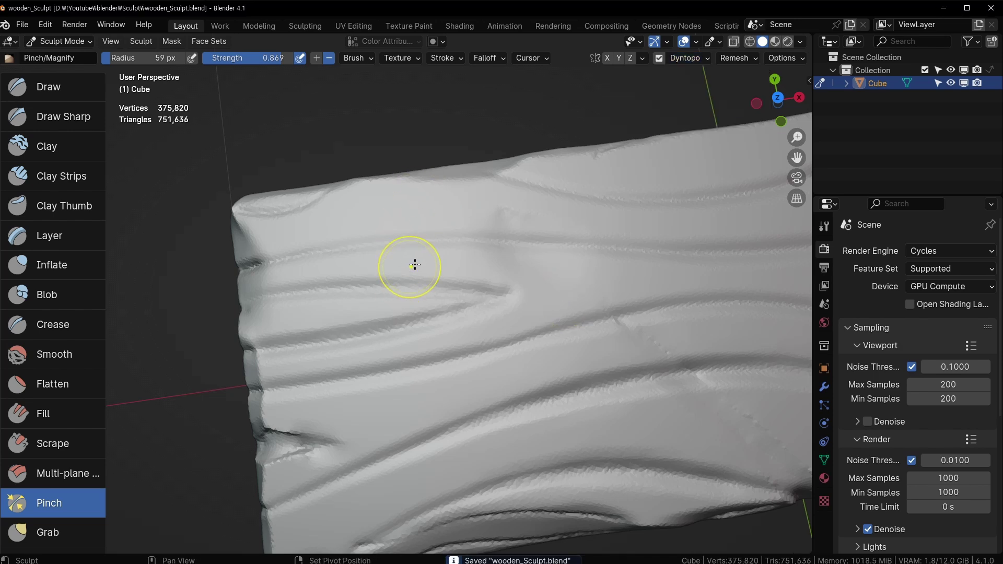
# Set the Pinch brush radius to 47 px and sharpen both branches of the forked groove near the -X short end and the groove beside it
pyautogui.moveTo(410, 235); pyautogui.dragTo(400, 283, button='middle')
pyautogui.scroll(4, 399, 283)
pyautogui.press('f')
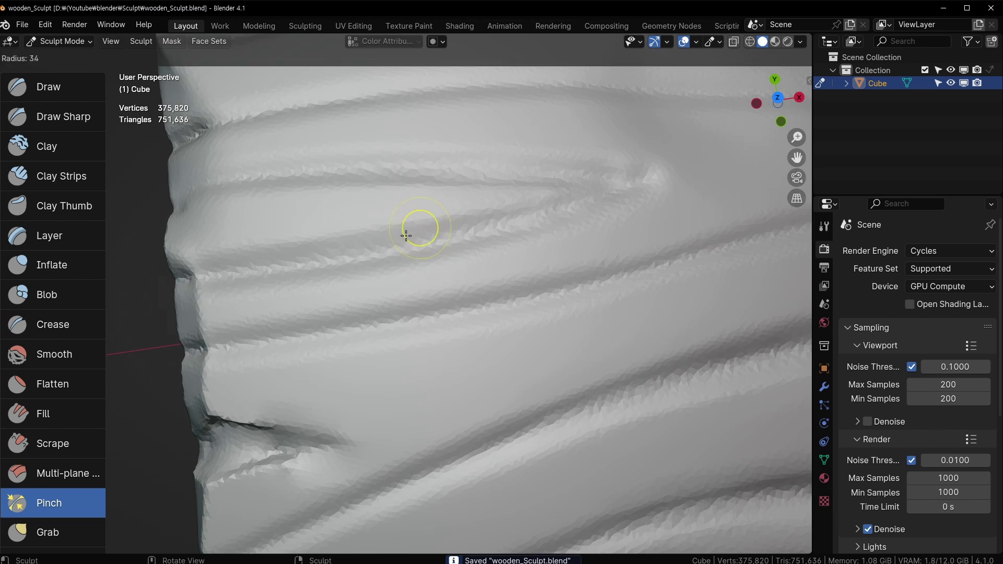
pyautogui.press('f')
pyautogui.click(474, 218)
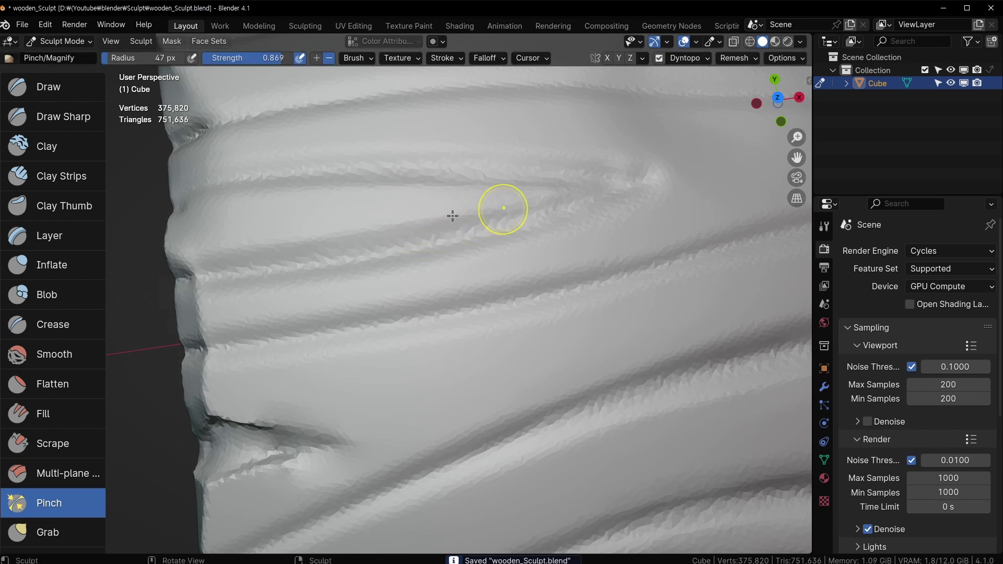
pyautogui.moveTo(189, 252)
pyautogui.mouseDown()
pyautogui.moveTo(394, 265)
pyautogui.moveTo(314, 257)
pyautogui.mouseUp()
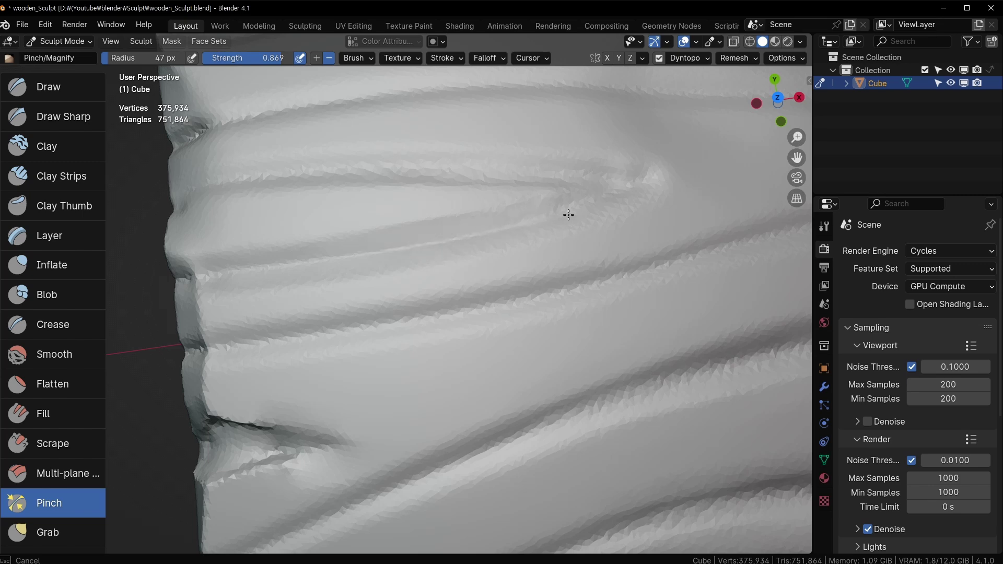
pyautogui.moveTo(569, 215)
pyautogui.mouseDown(button='middle')
pyautogui.moveTo(452, 230)
pyautogui.moveTo(419, 214)
pyautogui.mouseUp(button='middle')
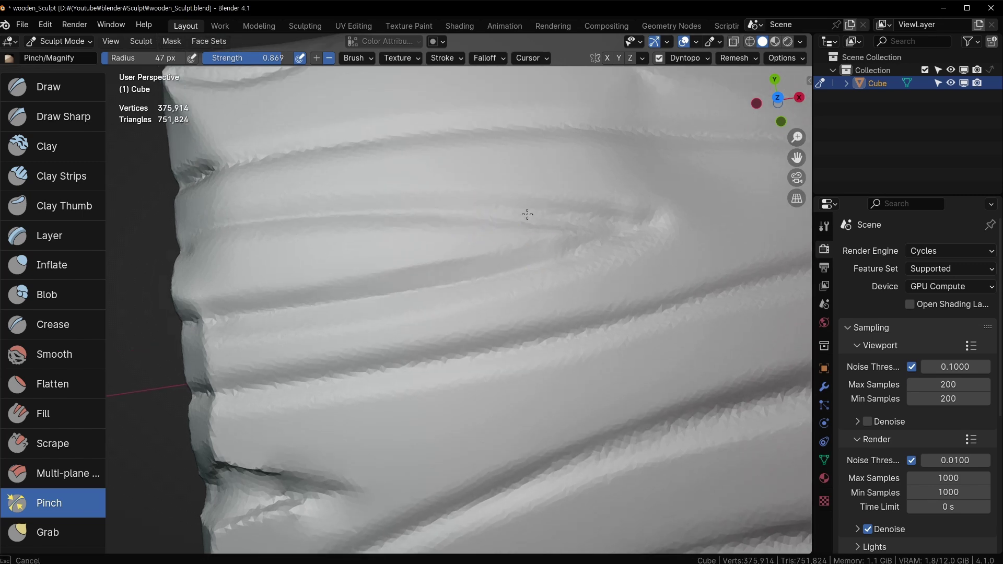
pyautogui.moveTo(527, 215)
pyautogui.mouseDown()
pyautogui.moveTo(500, 192)
pyautogui.moveTo(643, 224)
pyautogui.mouseUp()
pyautogui.moveTo(643, 224); pyautogui.dragTo(385, 262, button='middle')
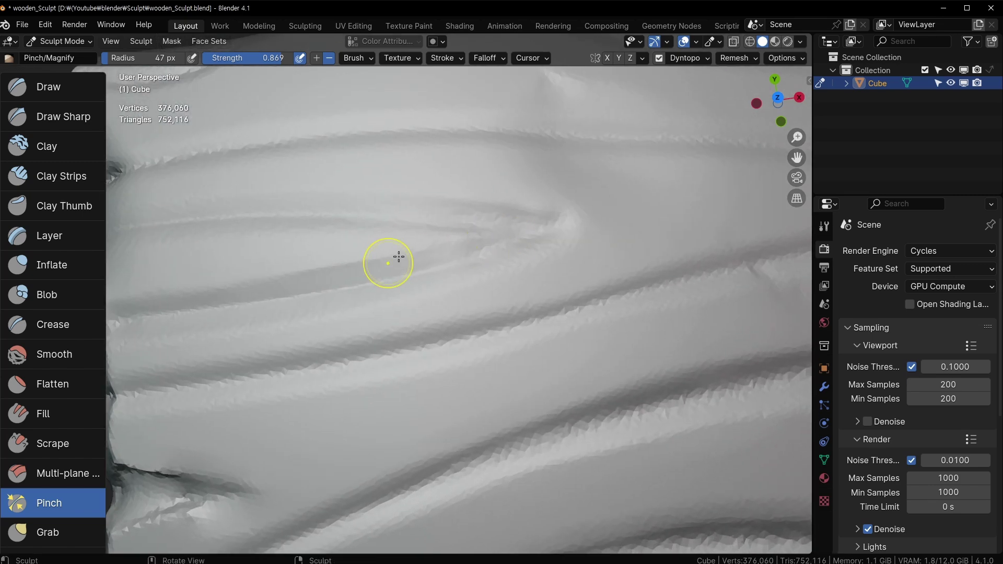
pyautogui.moveTo(521, 308)
pyautogui.mouseDown()
pyautogui.moveTo(225, 354)
pyautogui.moveTo(693, 265)
pyautogui.mouseUp()
pyautogui.moveTo(549, 298); pyautogui.dragTo(549, 298)
# Set the Dyntopo resolution to 150 and flood-fill the mesh detail
pyautogui.click(689, 58)
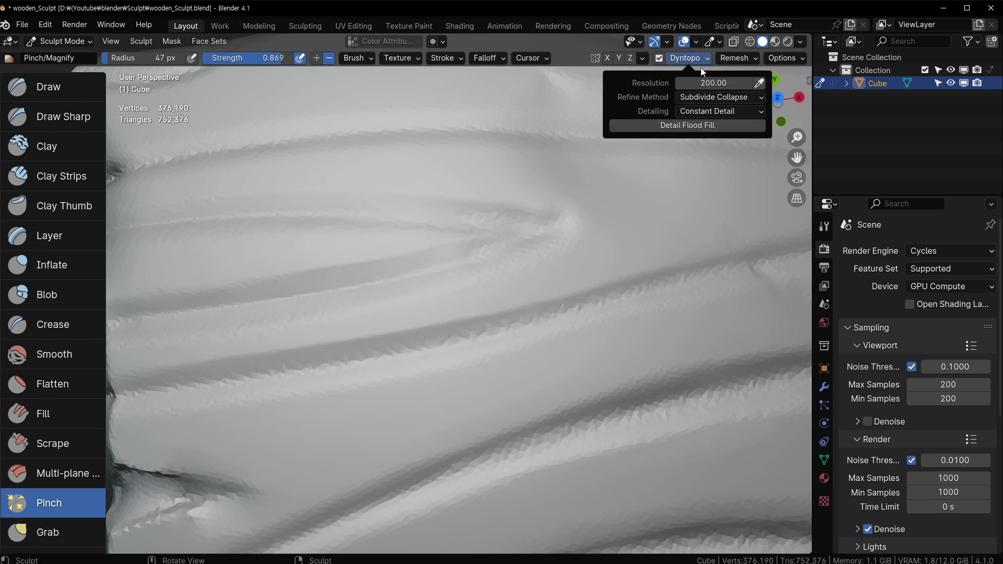
pyautogui.click(712, 78)
pyautogui.click(688, 58)
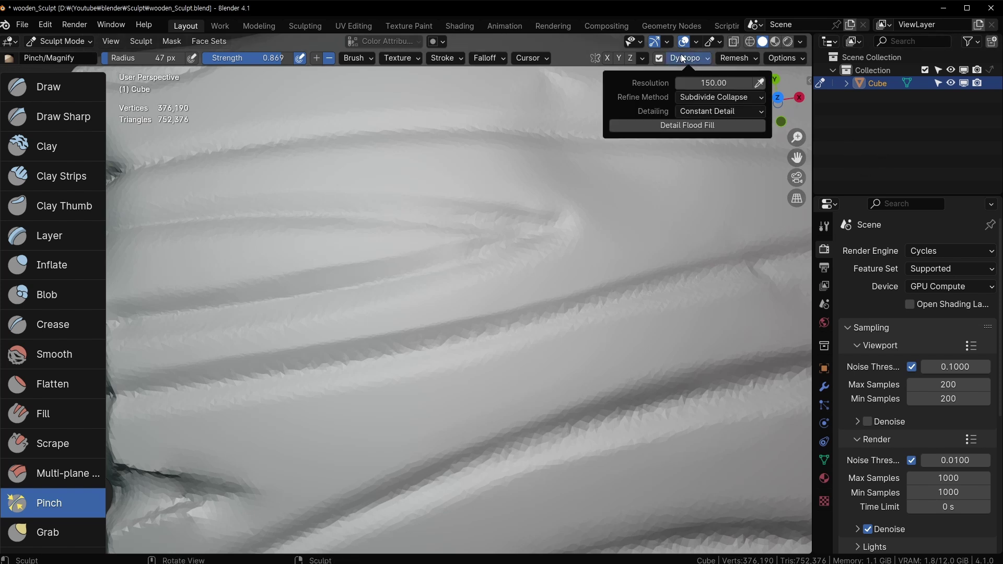
pyautogui.click(699, 125)
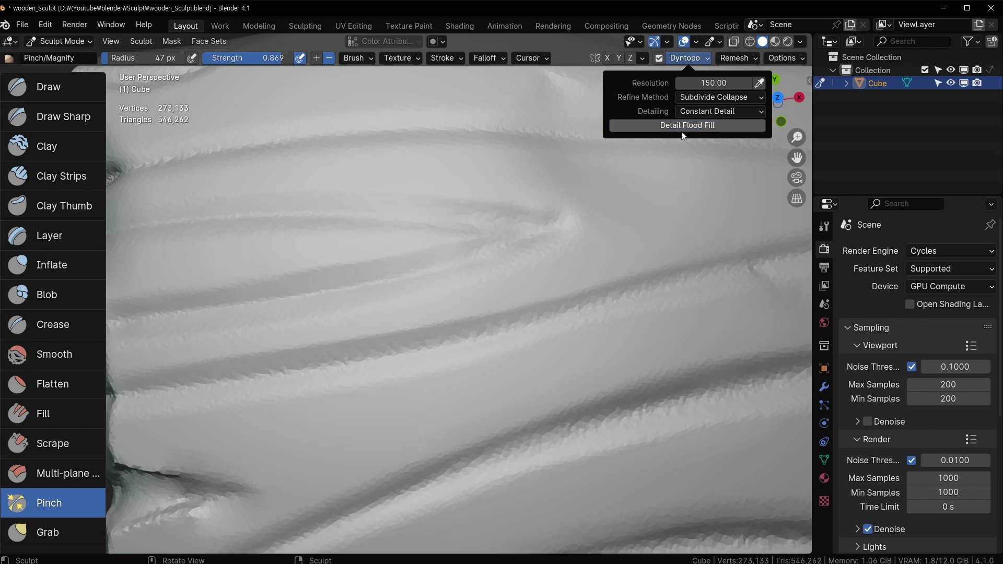
# Pinch the long arched groove crossing the diagonal crack near the -Y long edge, using a radius of 62 px and then 52 px
pyautogui.moveTo(349, 249)
pyautogui.keyDown('shift'); pyautogui.mouseDown(button='middle')
pyautogui.moveTo(457, 233)
pyautogui.moveTo(568, 252)
pyautogui.moveTo(642, 213)
pyautogui.moveTo(544, 241)
pyautogui.mouseUp(button='middle'); pyautogui.keyUp('shift')
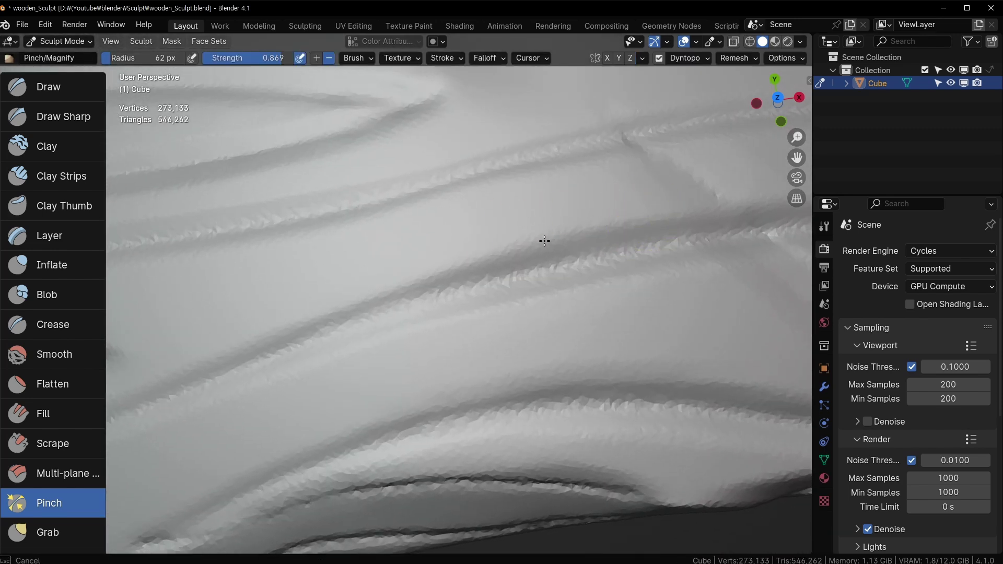
pyautogui.moveTo(418, 286); pyautogui.dragTo(287, 341)
pyautogui.moveTo(691, 264); pyautogui.dragTo(565, 267)
pyautogui.press('f')
pyautogui.click(638, 255)
pyautogui.keyDown('shift'); pyautogui.moveTo(560, 260); pyautogui.dragTo(559, 260, button='middle'); pyautogui.keyUp('shift')
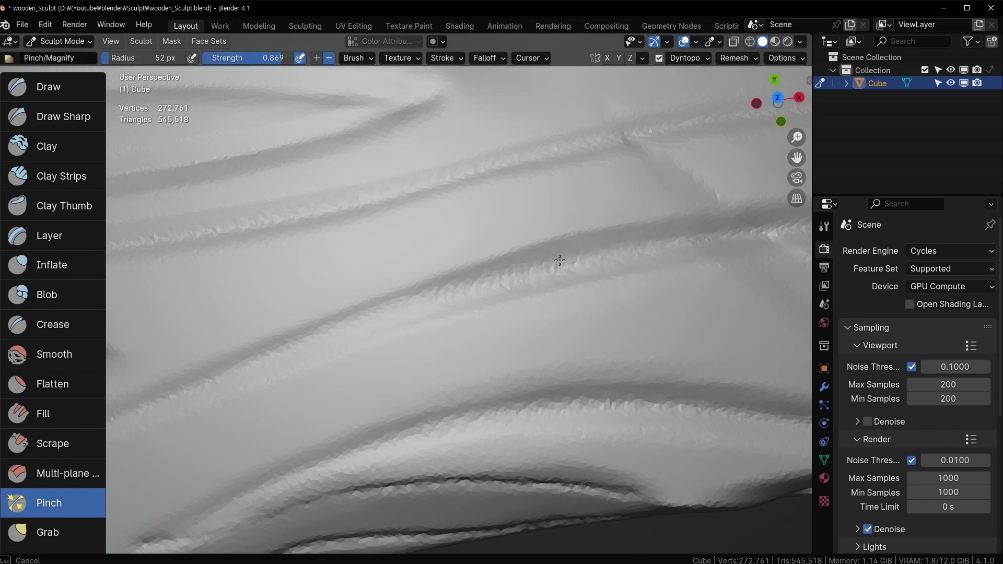
pyautogui.keyDown('shift'); pyautogui.moveTo(414, 306); pyautogui.dragTo(443, 283, button='middle'); pyautogui.keyUp('shift')
pyautogui.keyDown('shift'); pyautogui.moveTo(542, 264); pyautogui.dragTo(541, 264, button='middle'); pyautogui.keyUp('shift')
pyautogui.moveTo(683, 240)
pyautogui.mouseDown(button='middle')
pyautogui.moveTo(449, 285)
pyautogui.moveTo(385, 239)
pyautogui.mouseUp(button='middle')
pyautogui.moveTo(609, 214); pyautogui.dragTo(650, 217, button='middle')
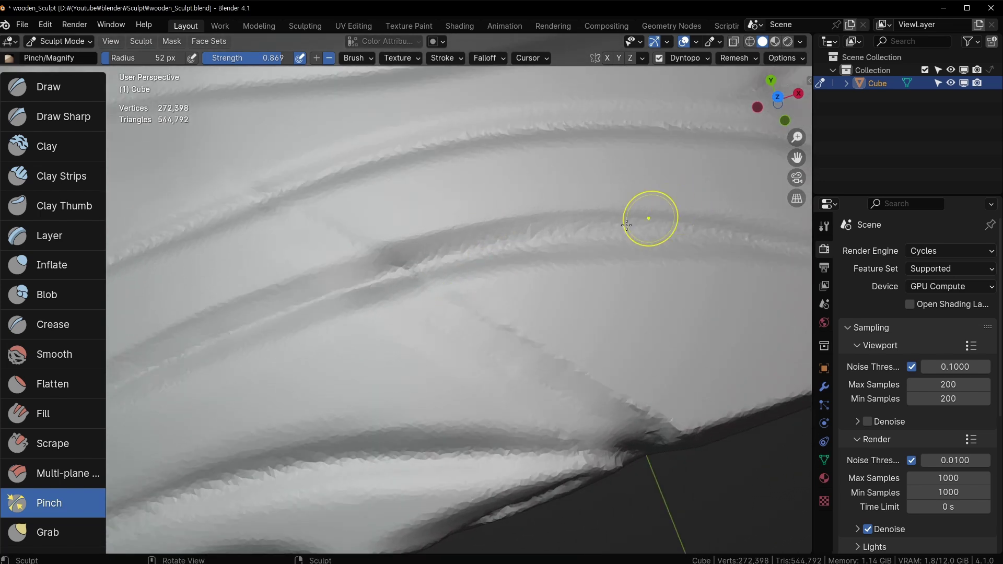
# Examine the carved grooves, cracks and chipped edges across the board's top face from several angles
pyautogui.scroll(-5, 484, 226)
pyautogui.scroll(5, 460, 312)
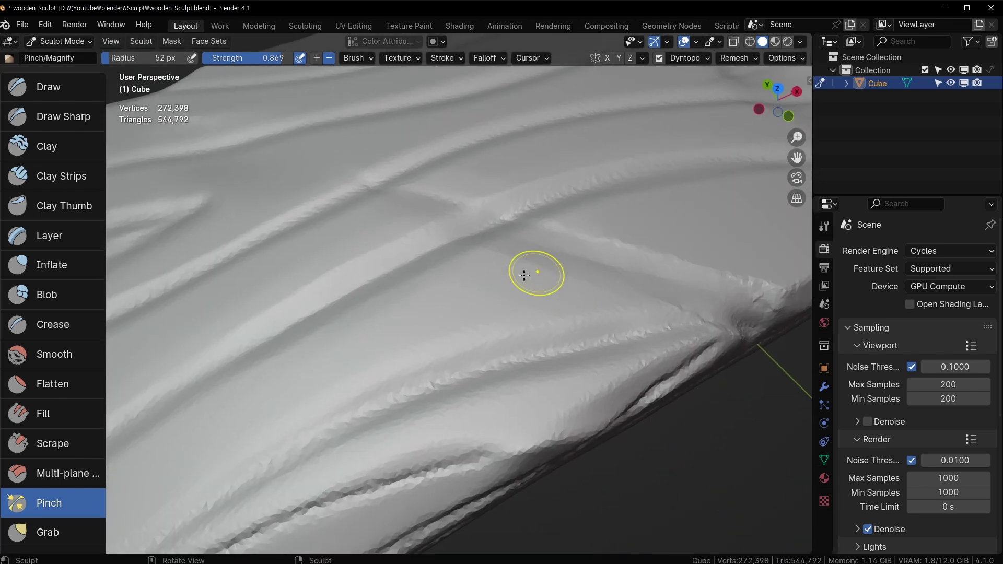
pyautogui.scroll(-3, 531, 271)
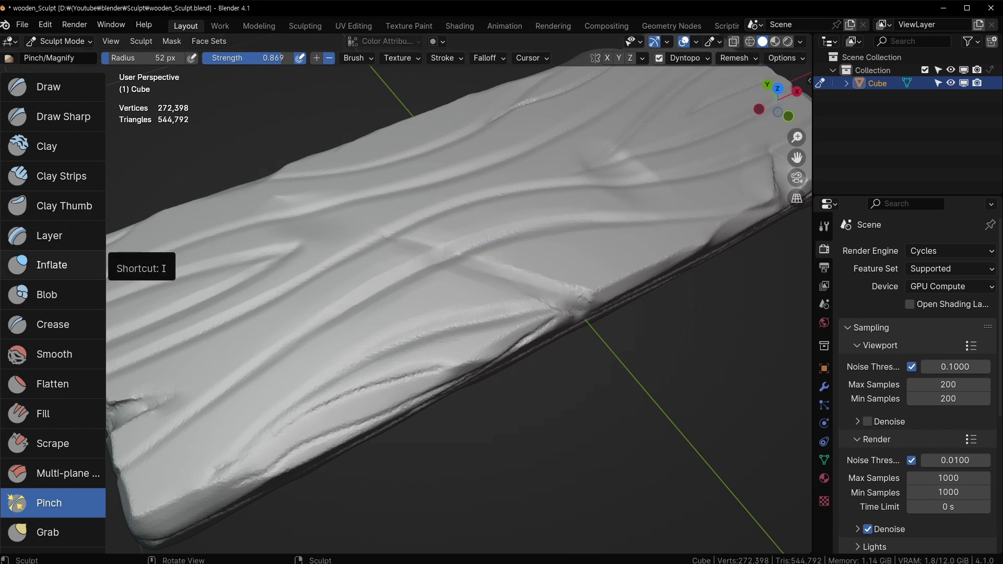
pyautogui.moveTo(470, 293); pyautogui.dragTo(470, 334, button='middle')
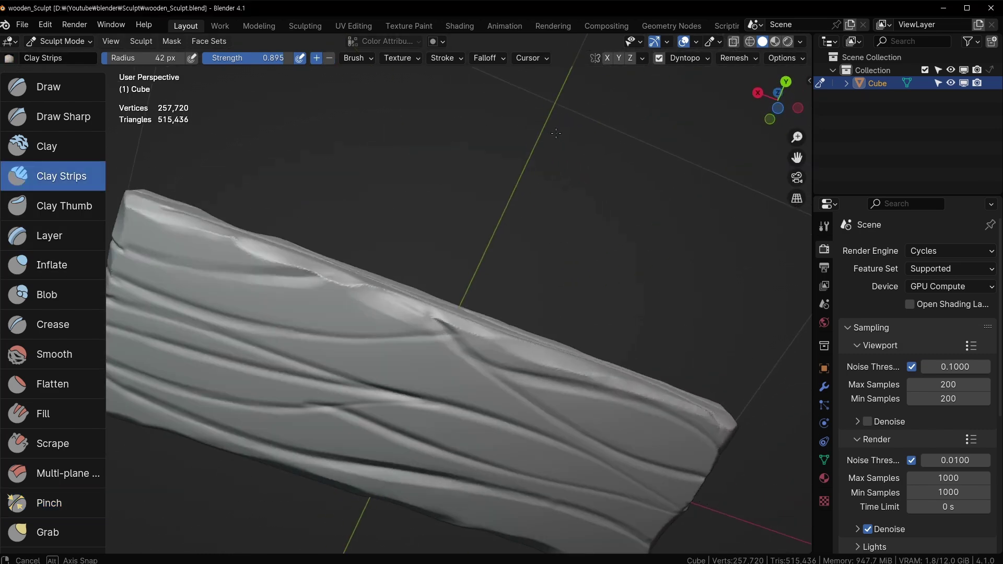
pyautogui.scroll(-3, 460, 313)
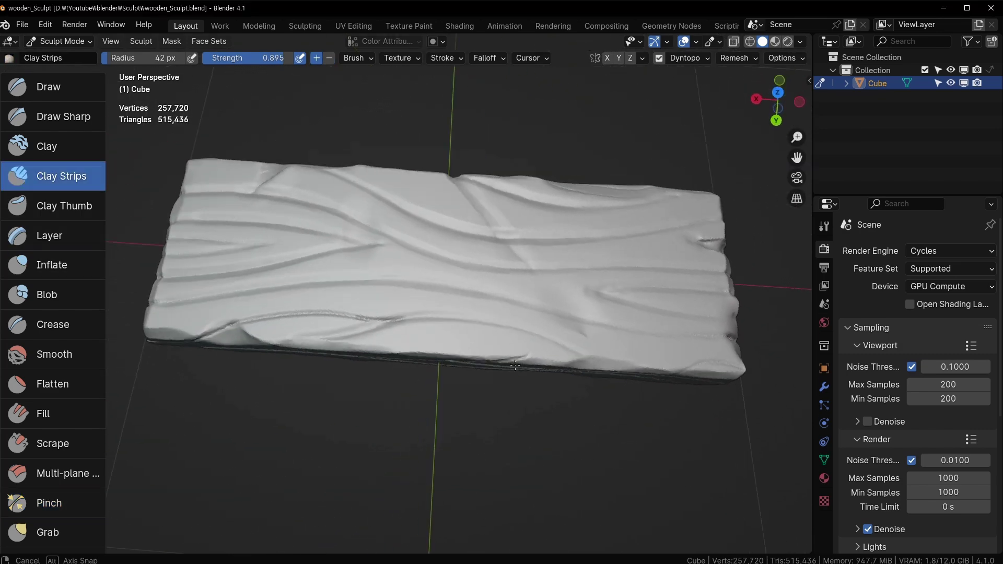
pyautogui.scroll(2, 470, 345)
pyautogui.scroll(3, 560, 307)
pyautogui.moveTo(560, 308); pyautogui.dragTo(359, 291, button='middle')
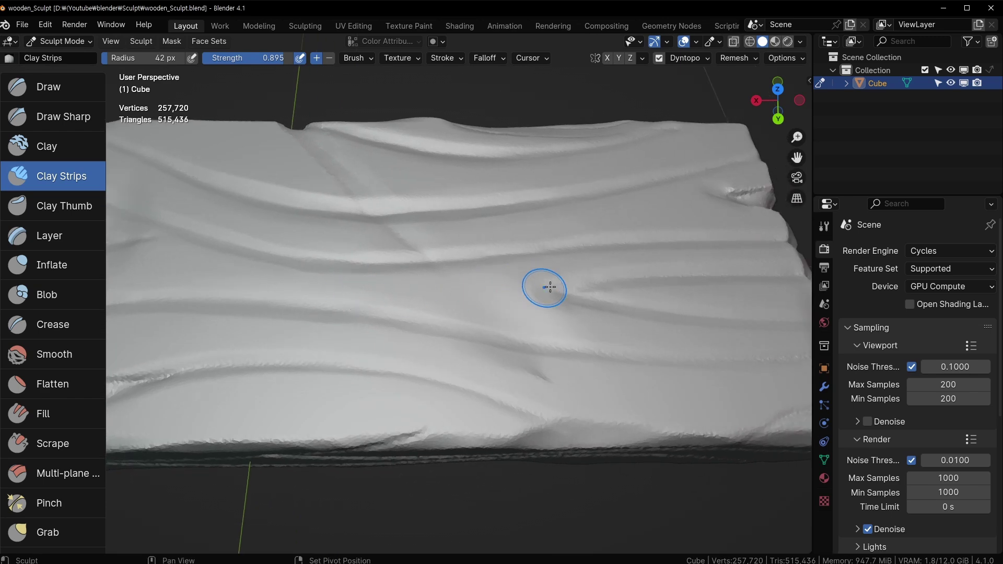
pyautogui.moveTo(545, 288)
pyautogui.keyDown('shift'); pyautogui.mouseDown(button='middle')
pyautogui.moveTo(551, 265)
pyautogui.moveTo(441, 289)
pyautogui.moveTo(504, 277)
pyautogui.moveTo(470, 340)
pyautogui.mouseUp(button='middle'); pyautogui.keyUp('shift')
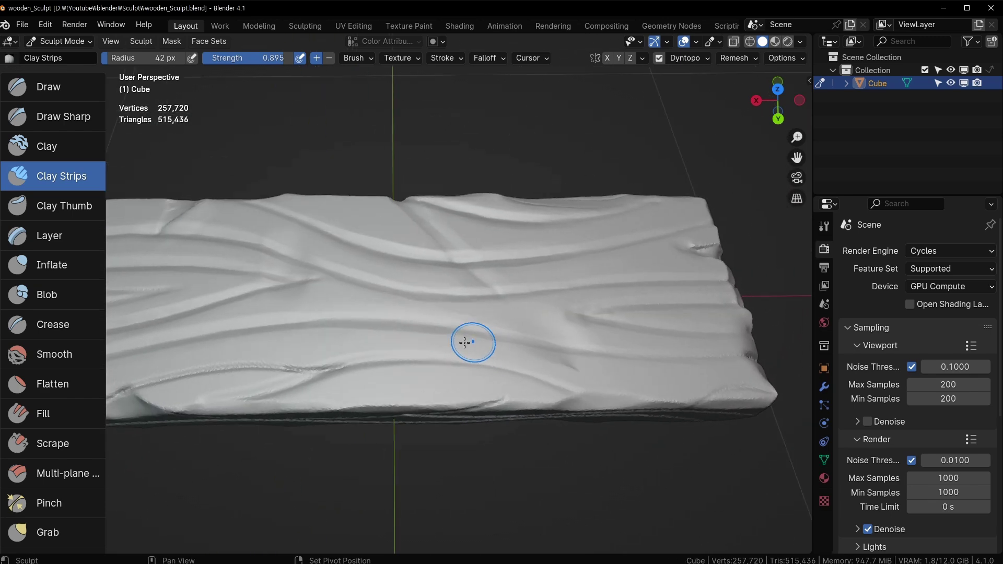
pyautogui.scroll(2, 372, 352)
pyautogui.keyDown('ctrl'); pyautogui.moveTo(527, 272); pyautogui.dragTo(438, 290, button='middle'); pyautogui.keyUp('ctrl')
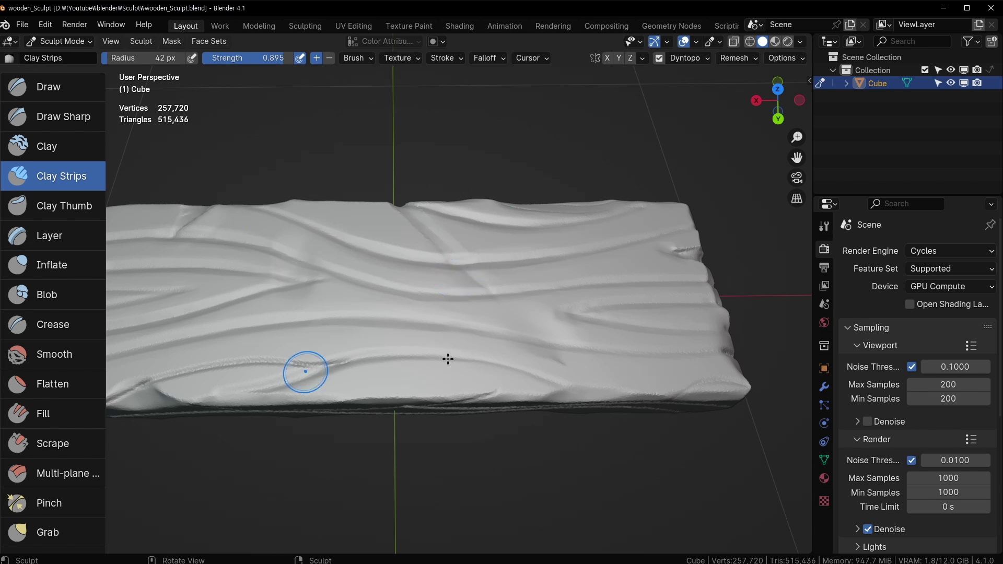
pyautogui.moveTo(431, 246)
pyautogui.mouseDown(button='middle')
pyautogui.moveTo(463, 295)
pyautogui.moveTo(352, 346)
pyautogui.moveTo(255, 340)
pyautogui.moveTo(390, 307)
pyautogui.mouseUp(button='middle')
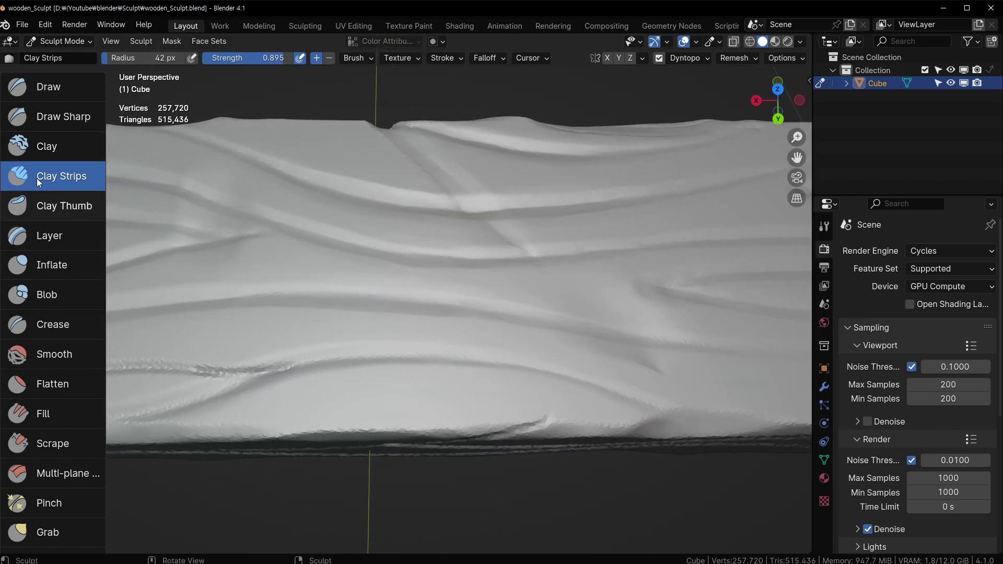
# Look through the sculpting tools and switch to the Lasso Mask tool
pyautogui.scroll(-10, 44, 351)
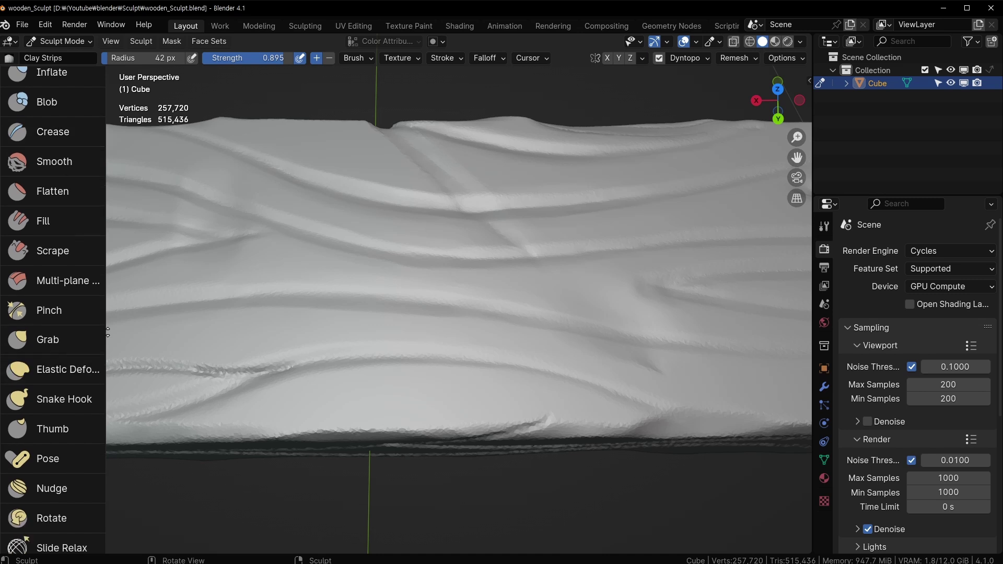
pyautogui.scroll(-9, 30, 365)
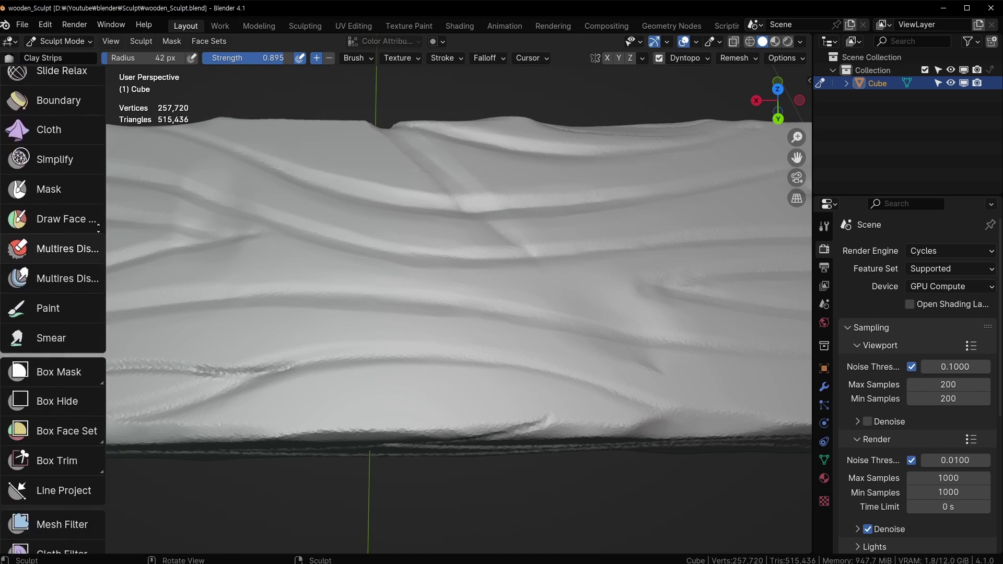
pyautogui.scroll(-4, 104, 358)
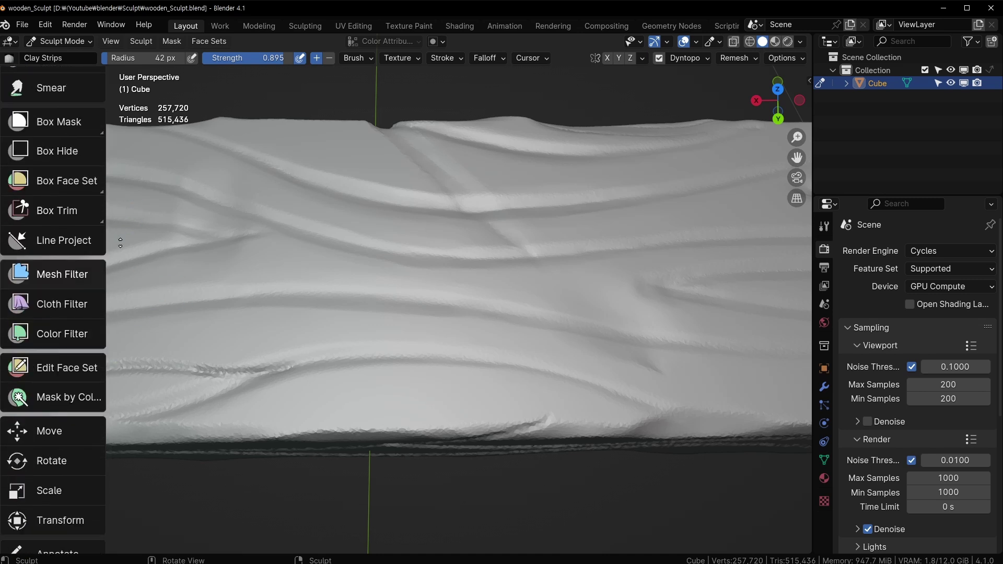
pyautogui.moveTo(284, 381)
pyautogui.mouseDown(button='middle')
pyautogui.moveTo(288, 349)
pyautogui.moveTo(298, 346)
pyautogui.moveTo(494, 351)
pyautogui.mouseUp(button='middle')
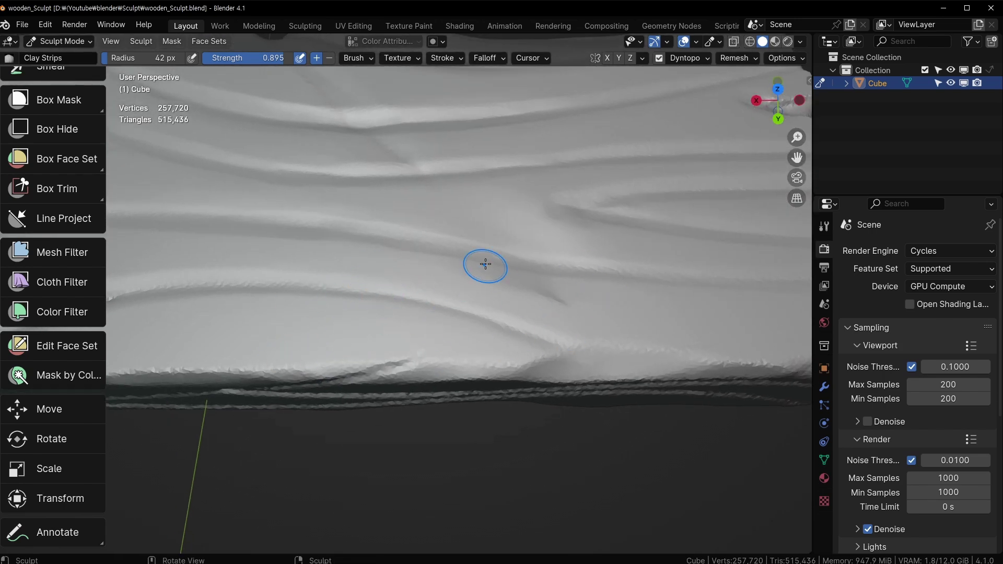
pyautogui.keyDown('shift'); pyautogui.scroll(3, 449, 307); pyautogui.keyUp('shift')
pyautogui.keyDown('shift'); pyautogui.scroll(2, 385, 304); pyautogui.keyUp('shift')
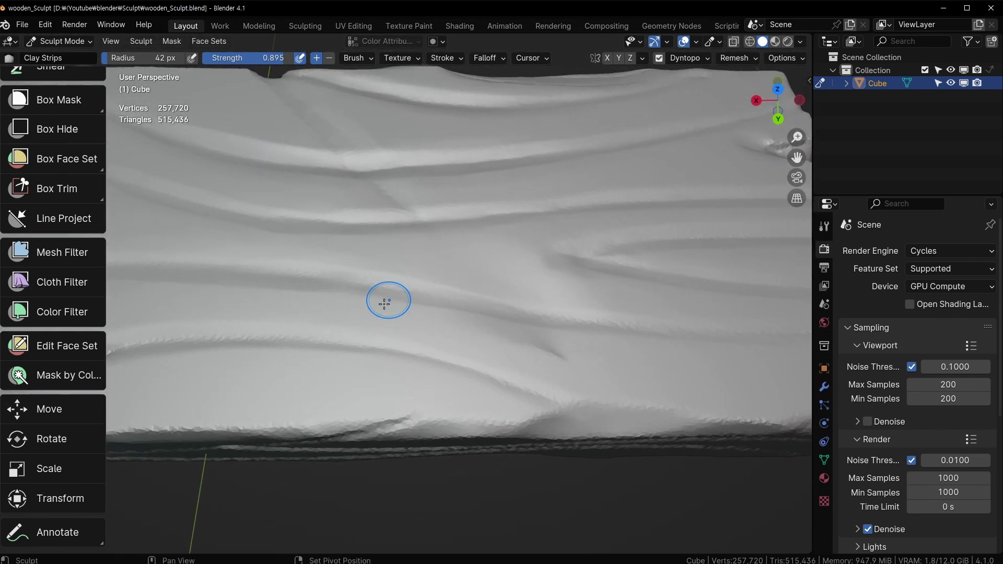
pyautogui.scroll(3, 42, 386)
pyautogui.press('m')
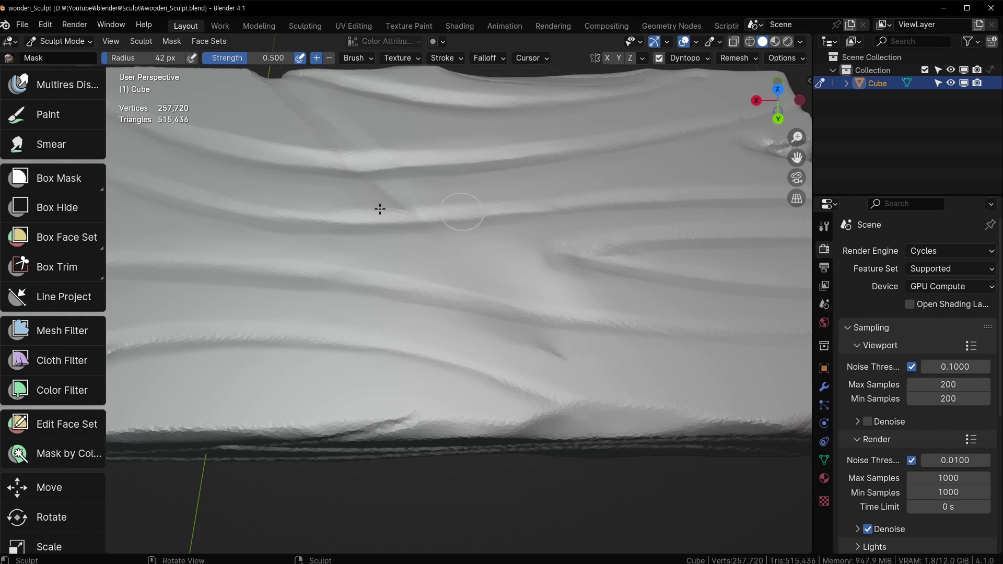
pyautogui.scroll(3, 50, 217)
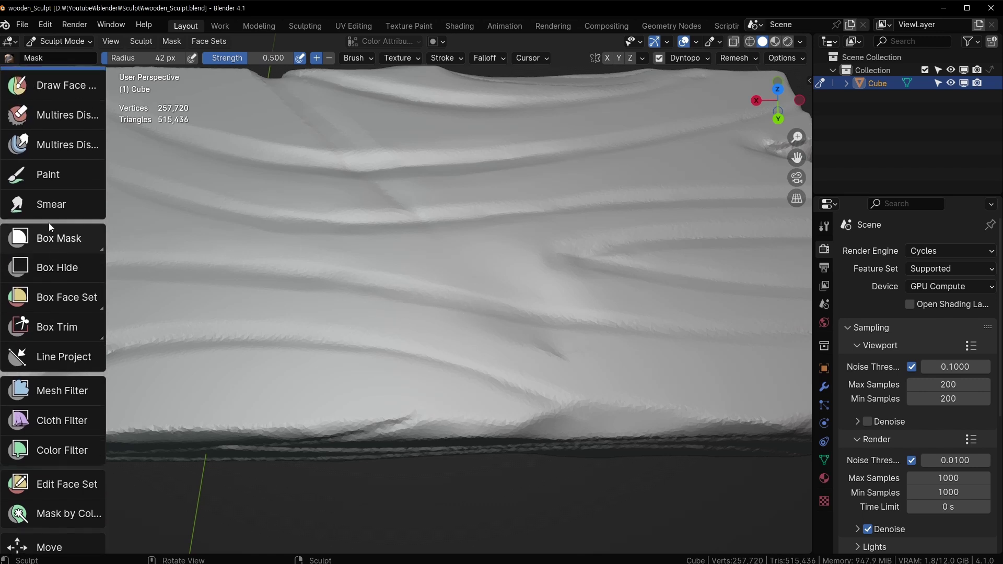
pyautogui.scroll(8, 50, 225)
pyautogui.scroll(-8, 49, 251)
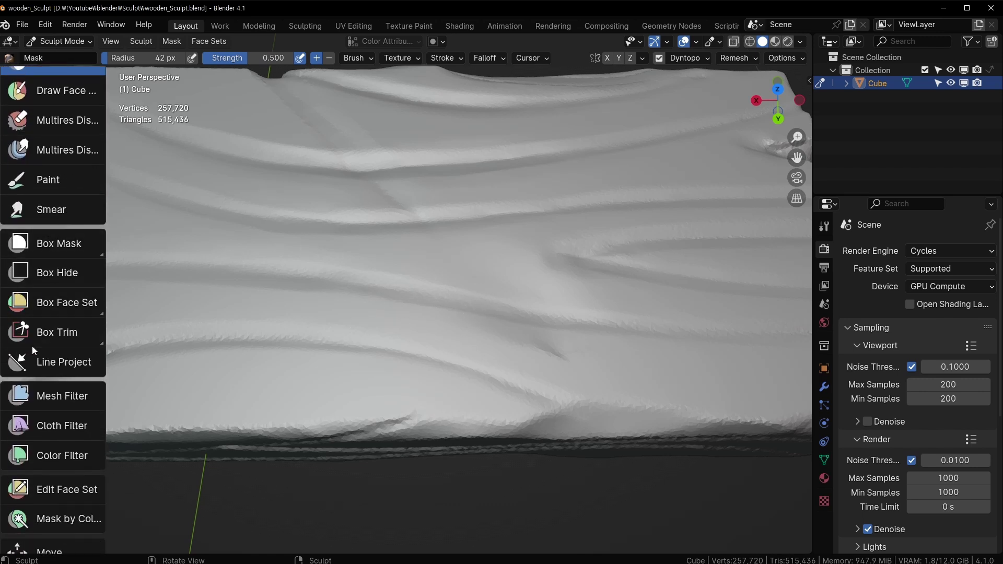
pyautogui.moveTo(63, 242)
pyautogui.mouseDown()
pyautogui.moveTo(54, 284)
pyautogui.moveTo(62, 317)
pyautogui.mouseUp()
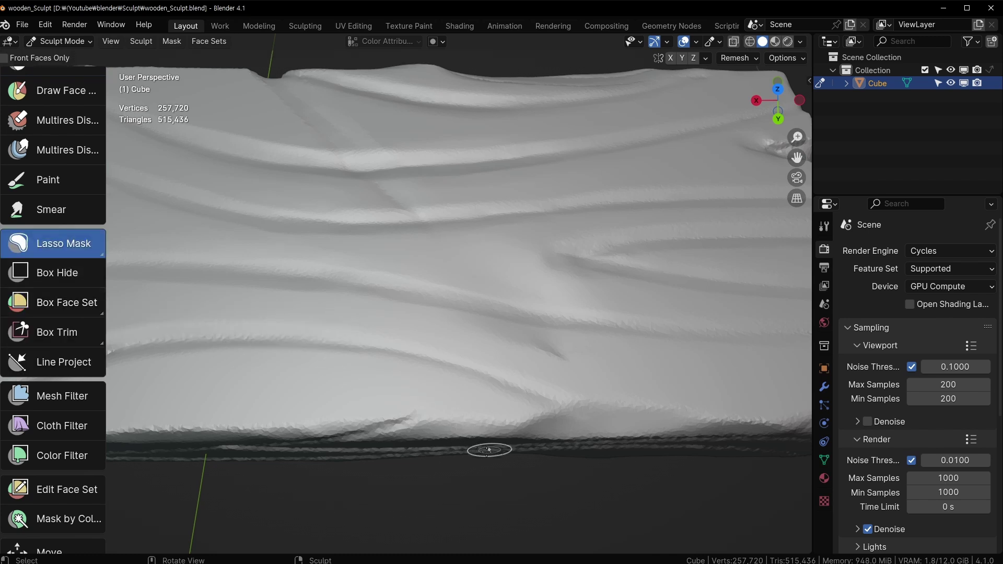
# Lasso-mask a pointed, wedge-shaped patch on the +Y long edge near the -X end, and invert the mask to leave only that patch editable
pyautogui.keyDown('shift'); pyautogui.moveTo(487, 451); pyautogui.dragTo(346, 362, button='middle'); pyautogui.keyUp('shift')
pyautogui.moveTo(452, 376); pyautogui.dragTo(365, 336)
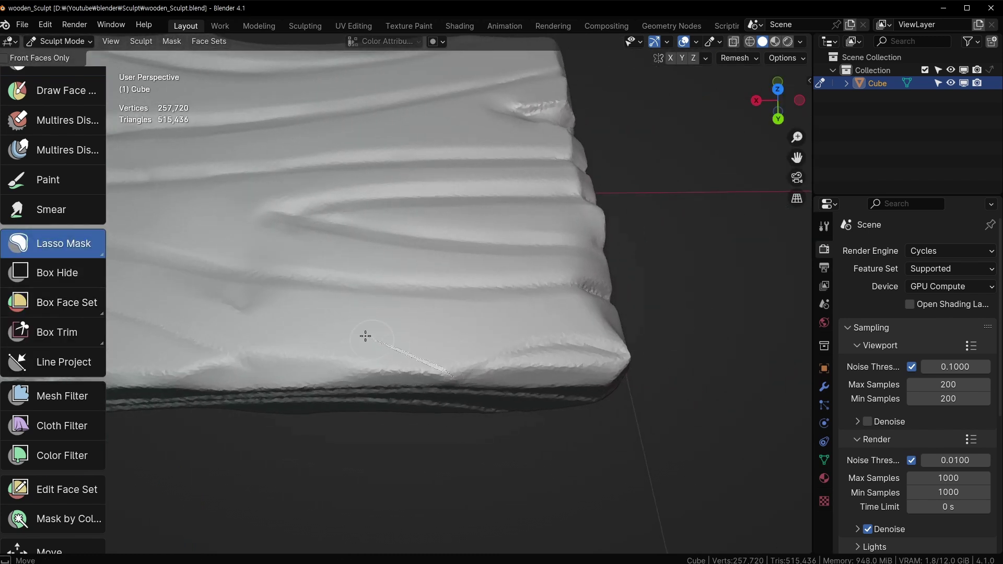
pyautogui.moveTo(255, 299)
pyautogui.mouseDown()
pyautogui.moveTo(336, 380)
pyautogui.moveTo(385, 403)
pyautogui.moveTo(447, 382)
pyautogui.mouseUp()
pyautogui.moveTo(500, 407)
pyautogui.mouseDown(button='middle')
pyautogui.moveTo(452, 345)
pyautogui.moveTo(423, 405)
pyautogui.mouseUp(button='middle')
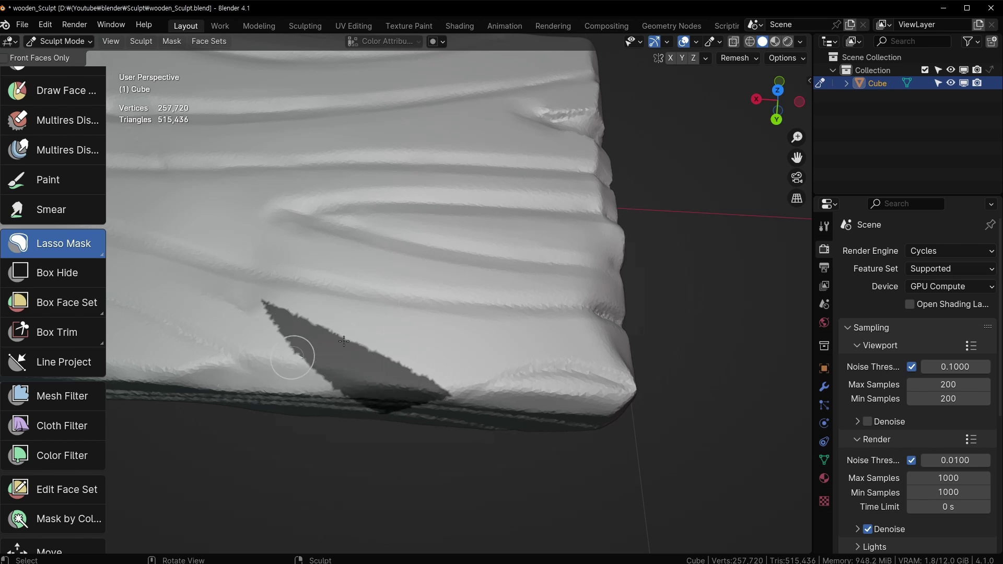
pyautogui.hotkey('ctrl', 'i')
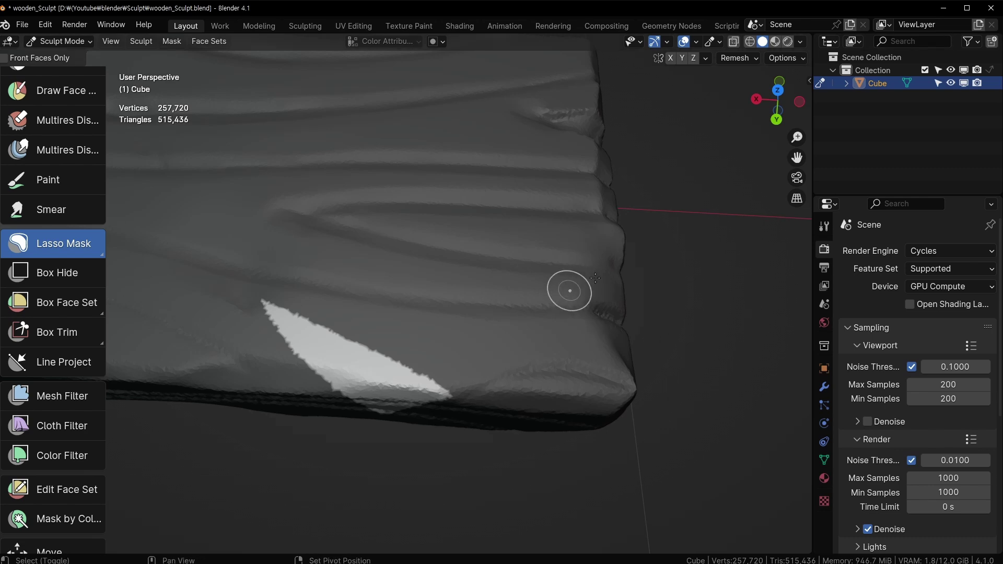
pyautogui.keyDown('shift'); pyautogui.moveTo(501, 268); pyautogui.dragTo(543, 292, button='middle'); pyautogui.keyUp('shift')
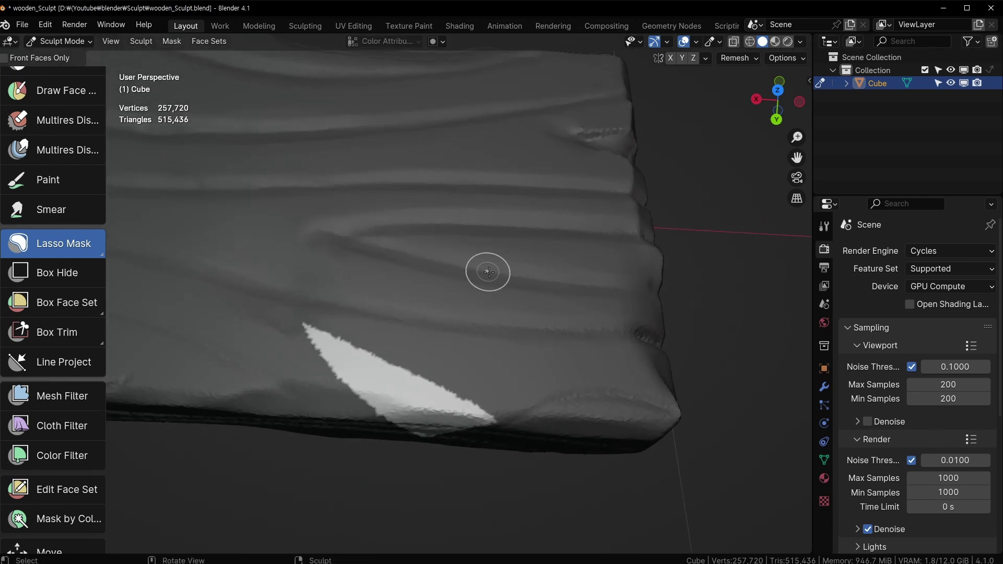
# Soften the mask boundary around the wedge-shaped patch on the +Y long edge with Smooth Mask
pyautogui.moveTo(422, 340)
pyautogui.mouseDown(button='middle')
pyautogui.moveTo(432, 293)
pyautogui.moveTo(437, 328)
pyautogui.moveTo(405, 331)
pyautogui.mouseUp(button='middle')
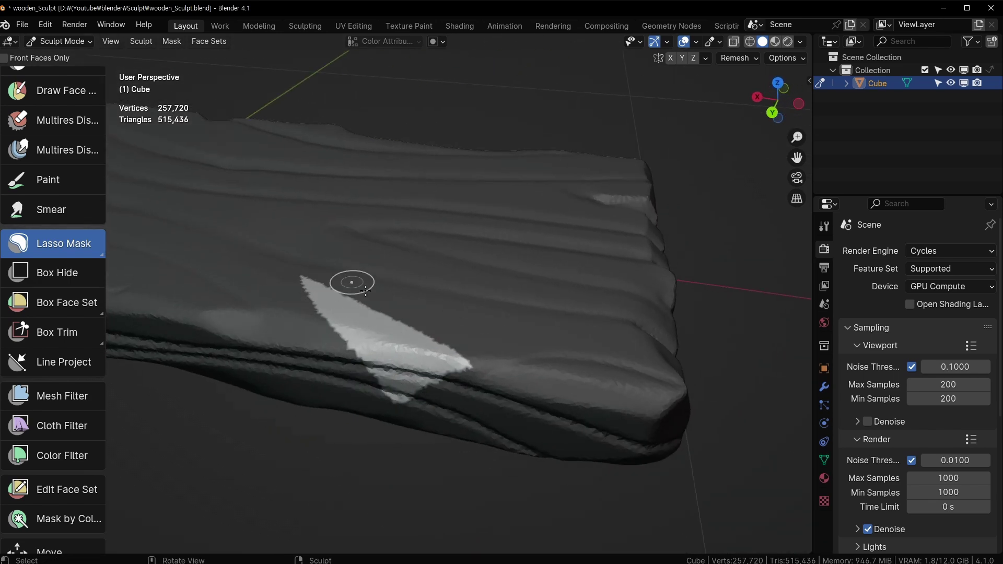
pyautogui.moveTo(366, 291); pyautogui.dragTo(426, 369, button='middle')
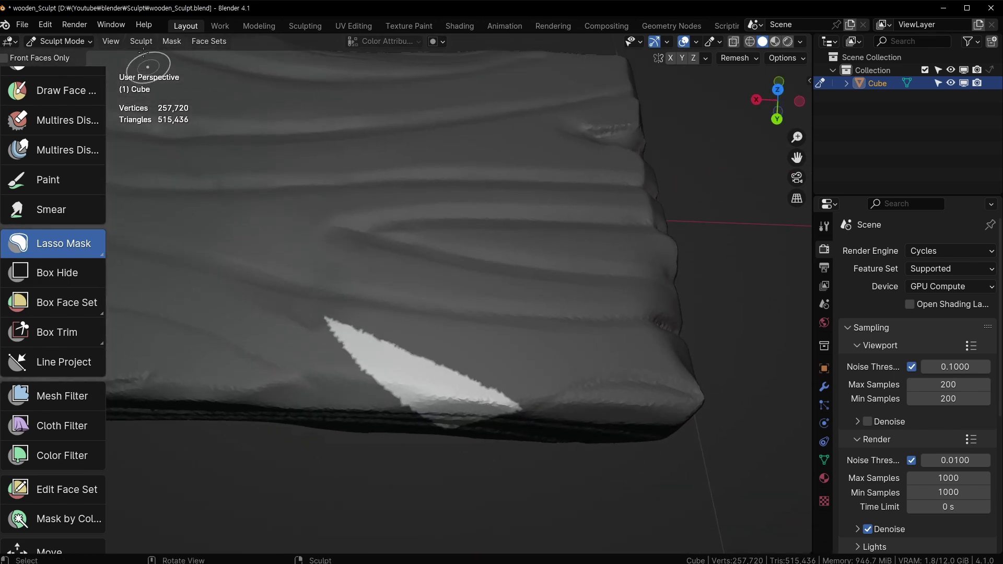
pyautogui.click(171, 41)
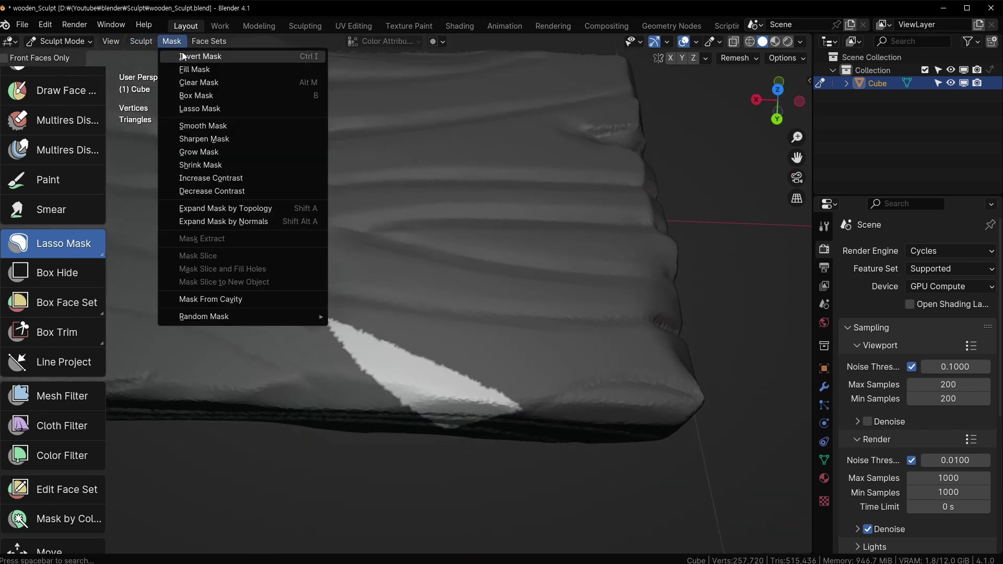
pyautogui.click(239, 126)
pyautogui.click(182, 542)
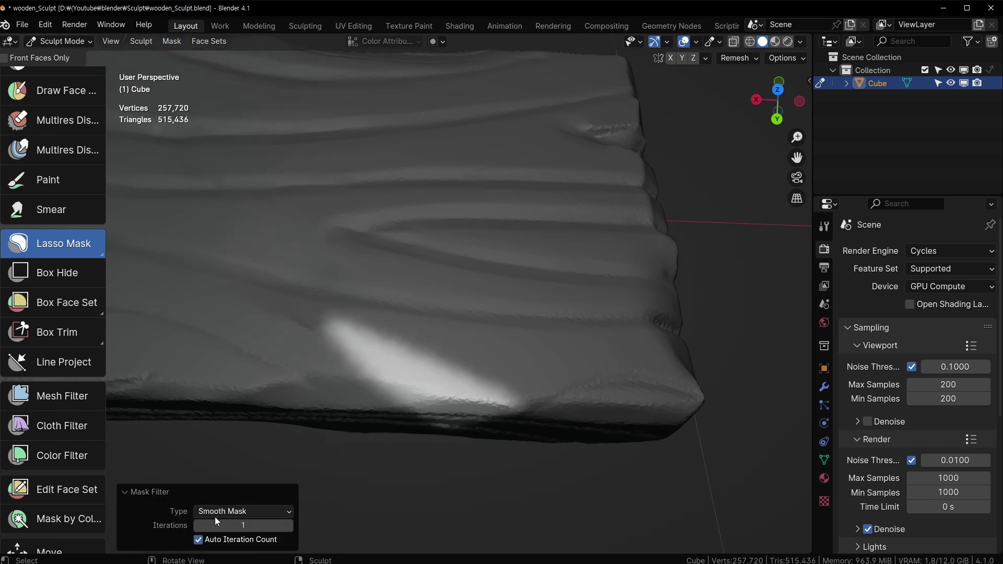
pyautogui.click(285, 526)
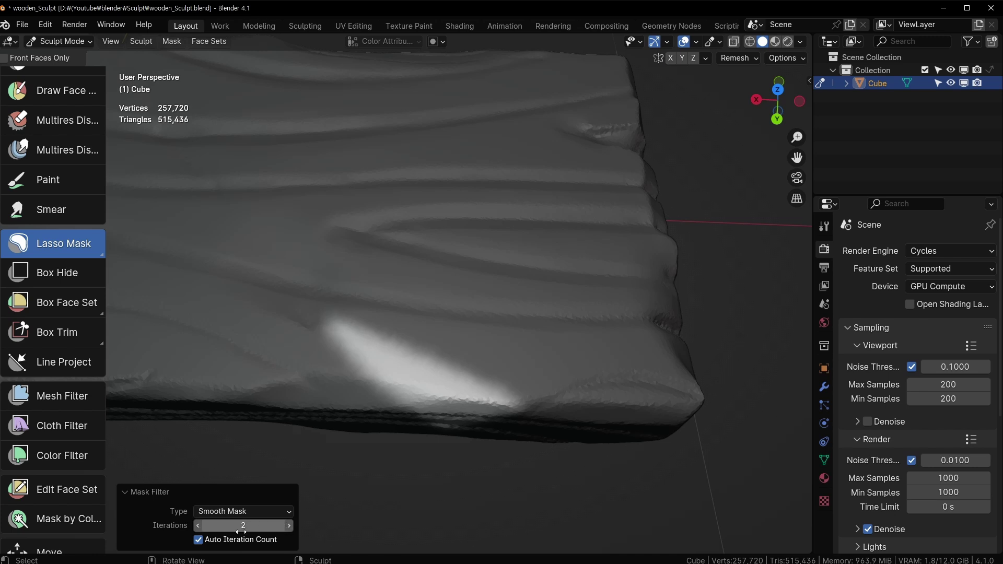
pyautogui.click(243, 511)
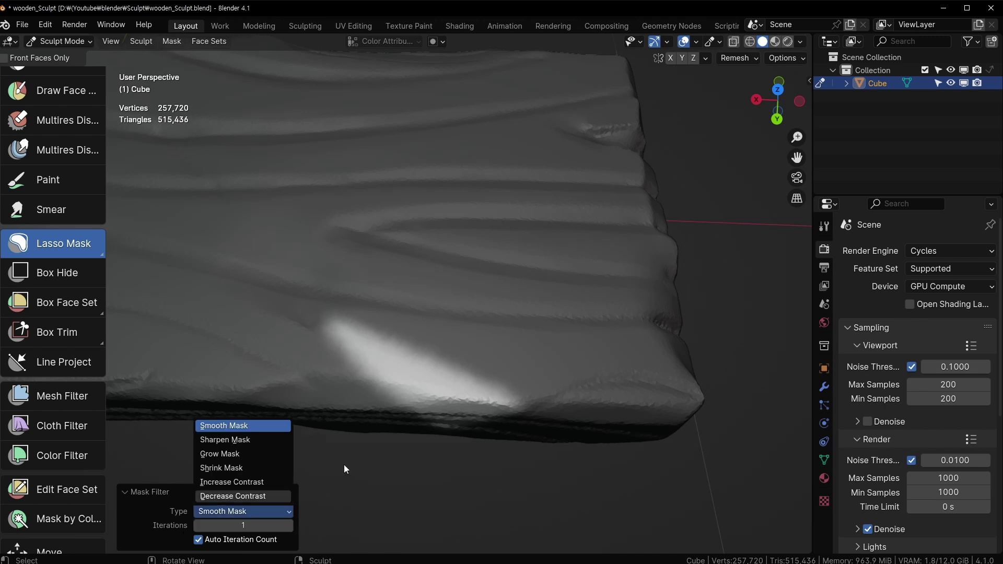
pyautogui.moveTo(343, 465); pyautogui.dragTo(460, 367, button='middle')
# Push the unmasked wedge-shaped patch down into a dent using the Grab brush at a radius of 131 px
pyautogui.scroll(10, 84, 130)
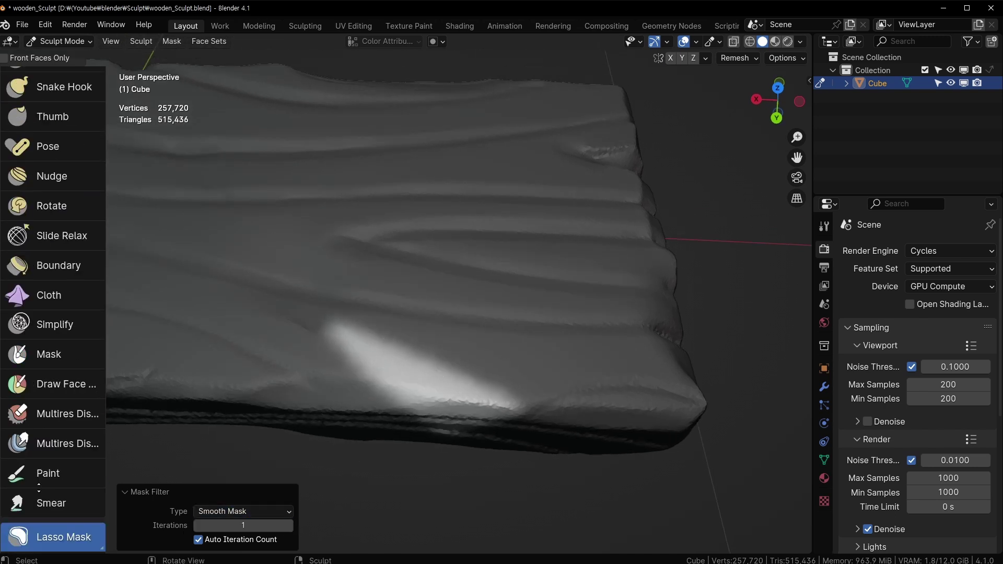
pyautogui.scroll(8, 83, 124)
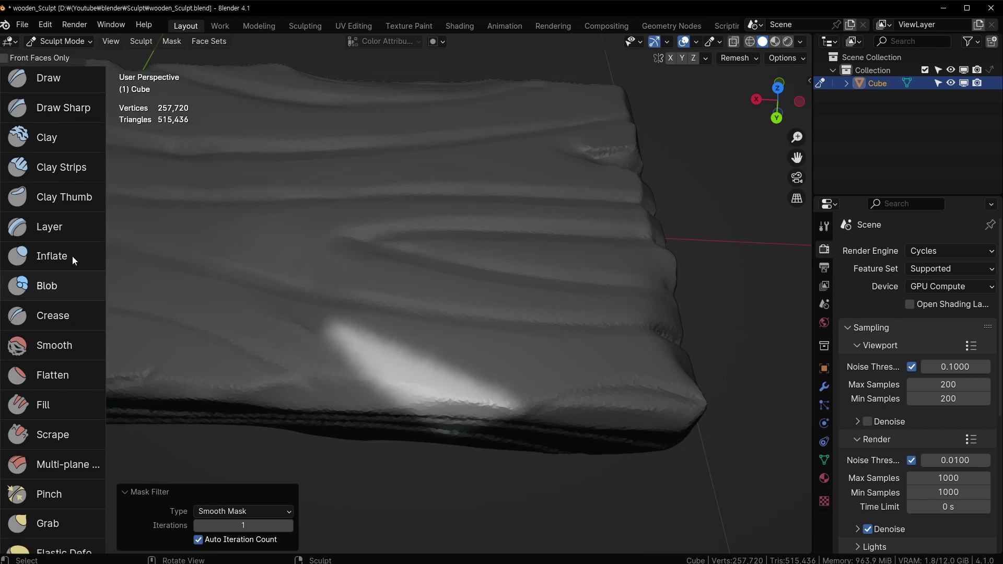
pyautogui.press('g')
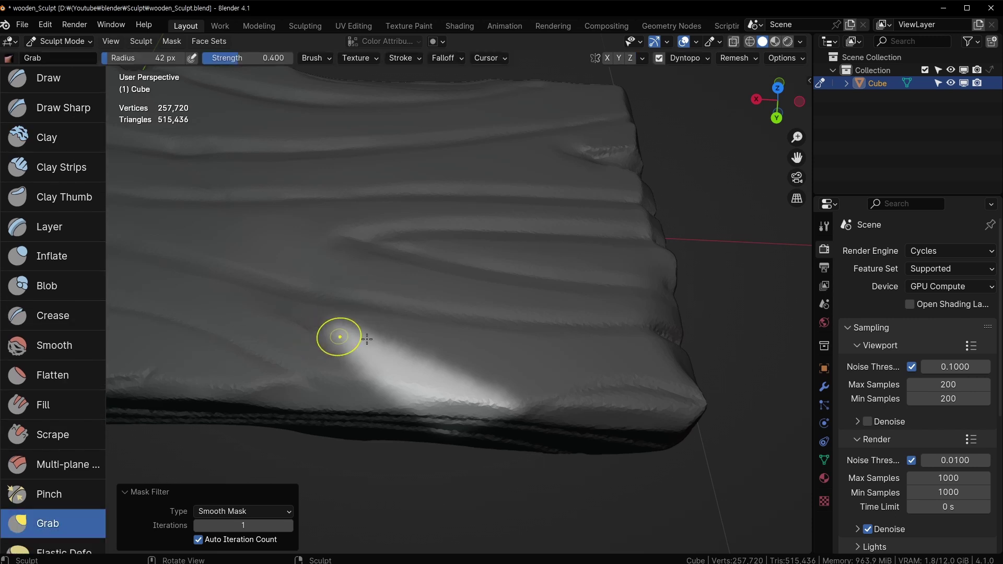
pyautogui.moveTo(336, 335)
pyautogui.mouseDown(button='middle')
pyautogui.moveTo(262, 398)
pyautogui.moveTo(311, 296)
pyautogui.moveTo(299, 275)
pyautogui.mouseUp(button='middle')
pyautogui.press('f')
pyautogui.click(368, 276)
pyautogui.moveTo(276, 262)
pyautogui.mouseDown()
pyautogui.moveTo(279, 282)
pyautogui.moveTo(321, 302)
pyautogui.moveTo(350, 305)
pyautogui.moveTo(357, 296)
pyautogui.moveTo(372, 324)
pyautogui.moveTo(405, 313)
pyautogui.moveTo(371, 309)
pyautogui.mouseUp()
pyautogui.press('f')
pyautogui.click(384, 290)
pyautogui.press('f')
pyautogui.click(427, 314)
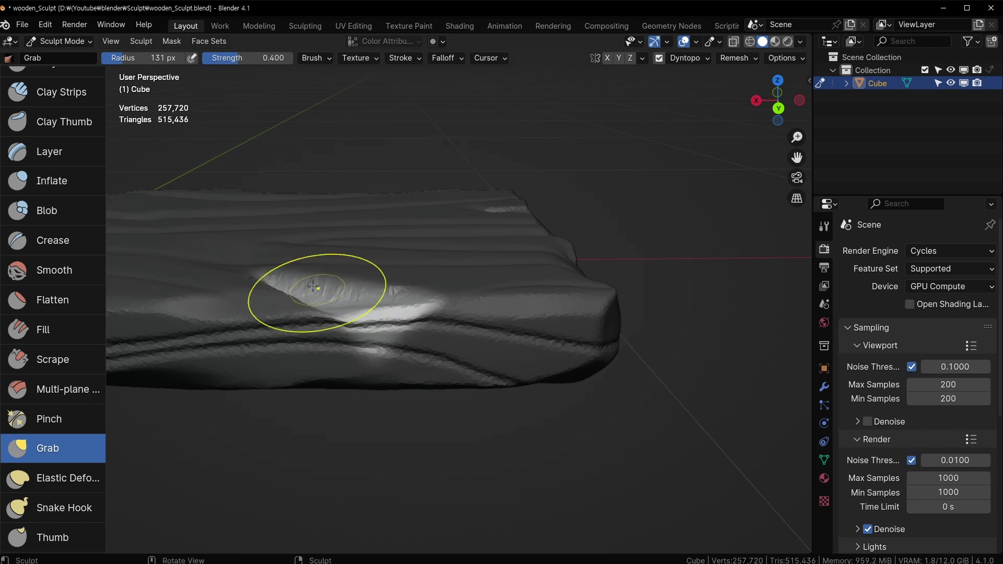
pyautogui.moveTo(318, 293)
pyautogui.mouseDown(button='middle')
pyautogui.moveTo(295, 313)
pyautogui.moveTo(313, 314)
pyautogui.mouseUp(button='middle')
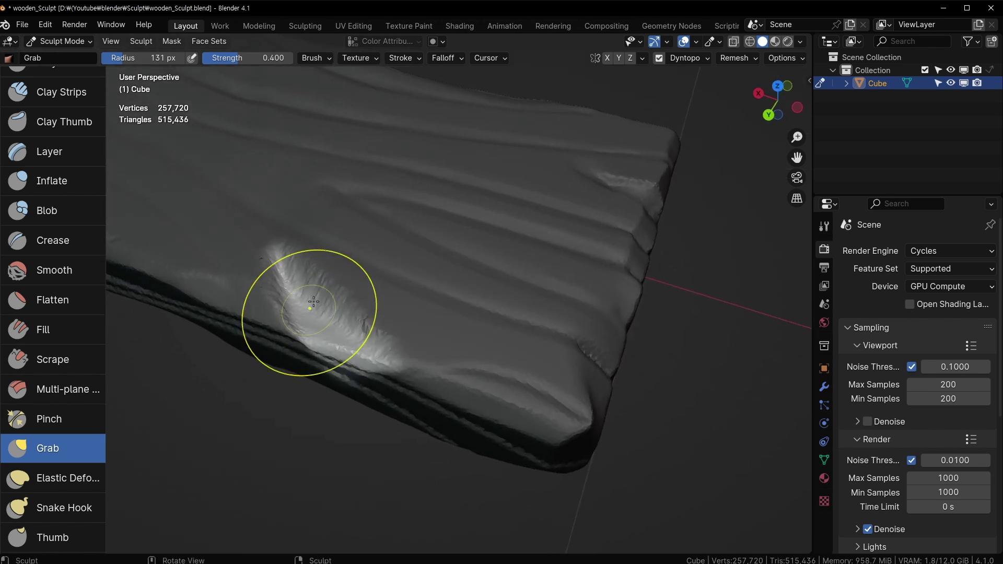
# Carve the inside of the dented patch with the Clay Strips brush at a radius of 52 px, and clear the mask
pyautogui.scroll(3, 60, 166)
pyautogui.click(62, 177)
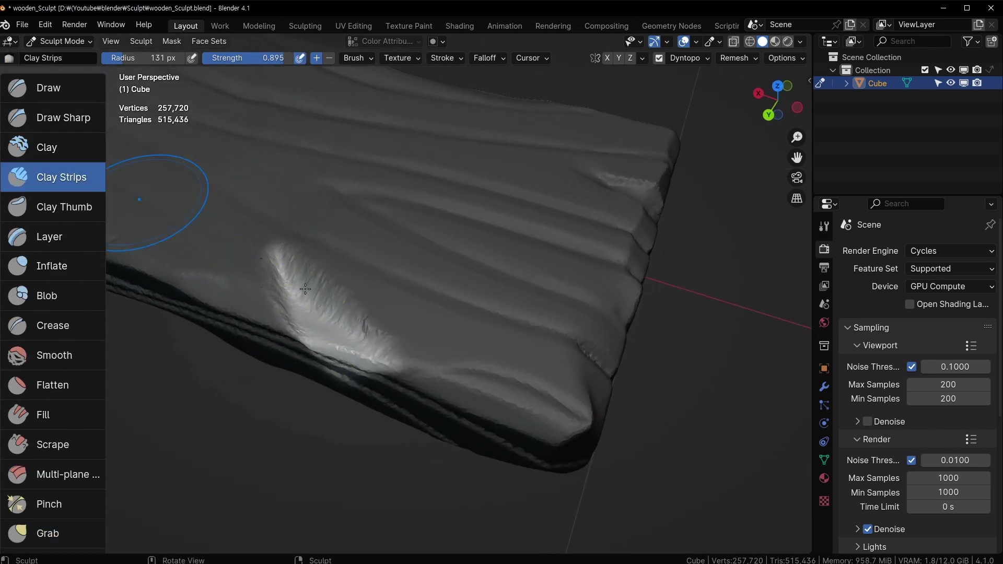
pyautogui.press('f')
pyautogui.click(325, 288)
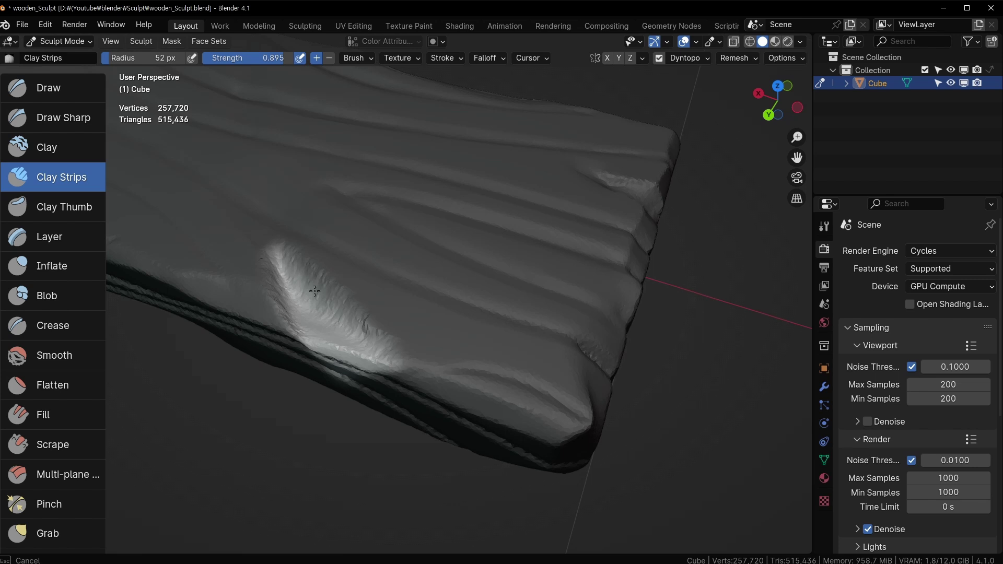
pyautogui.moveTo(279, 252); pyautogui.dragTo(304, 261)
pyautogui.moveTo(363, 294); pyautogui.dragTo(324, 278, button='middle')
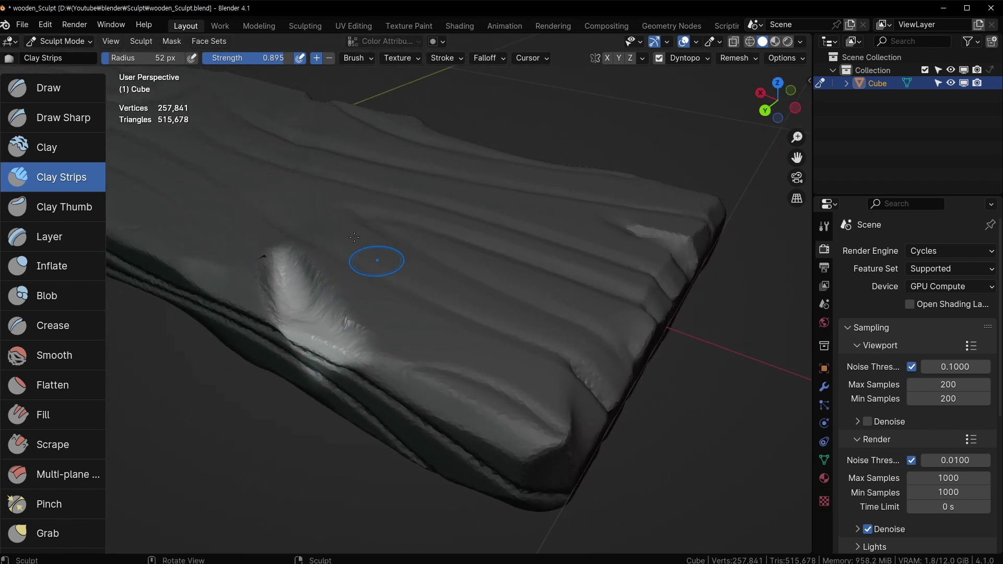
pyautogui.moveTo(364, 245); pyautogui.dragTo(350, 269, button='middle')
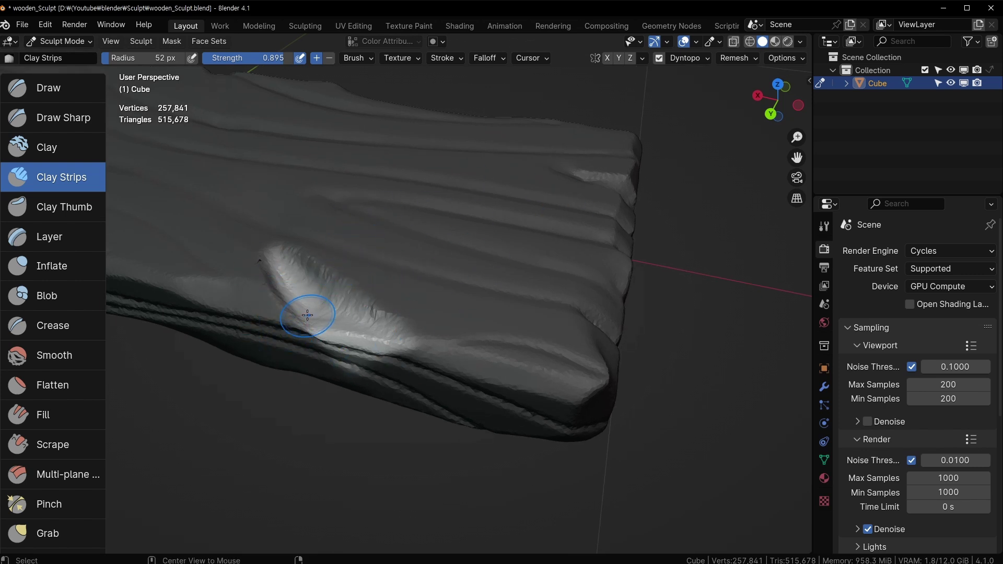
pyautogui.moveTo(290, 316); pyautogui.dragTo(350, 314, button='middle')
# Pinch the rim and inner edges of the dent on the +Y long edge to sharpen them, using a radius of 52 px
pyautogui.press('p')
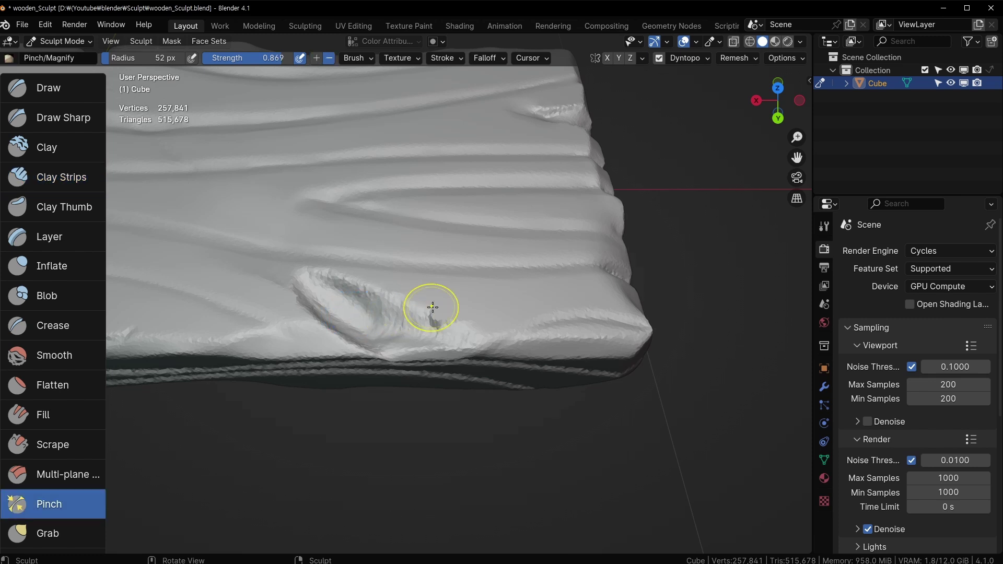
pyautogui.moveTo(434, 371)
pyautogui.keyDown('ctrl'); pyautogui.mouseDown(button='middle')
pyautogui.moveTo(454, 329)
pyautogui.moveTo(458, 338)
pyautogui.mouseUp(button='middle'); pyautogui.keyUp('ctrl')
pyautogui.moveTo(456, 337); pyautogui.dragTo(367, 296)
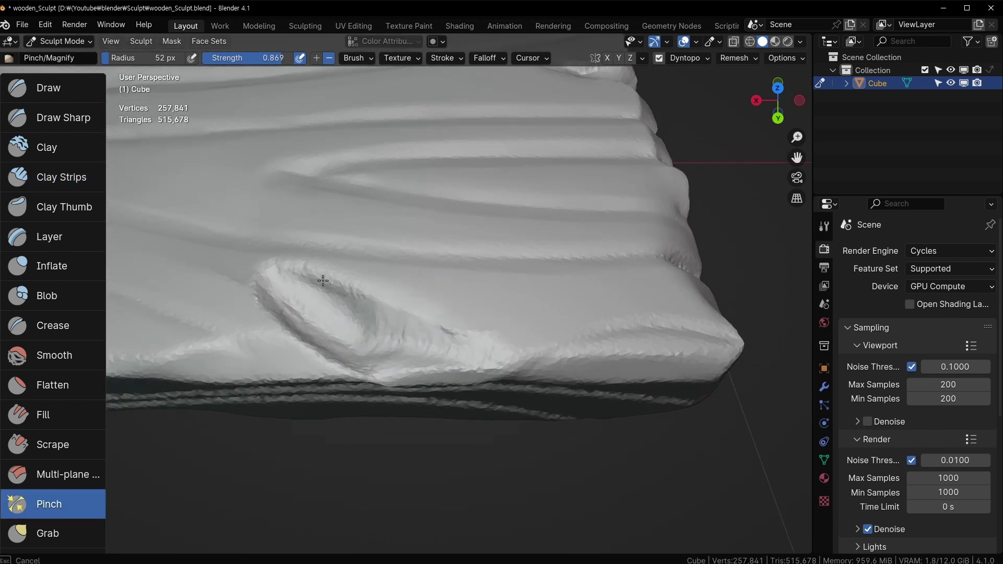
pyautogui.moveTo(313, 276); pyautogui.dragTo(280, 325, button='middle')
pyautogui.moveTo(280, 325)
pyautogui.mouseDown()
pyautogui.moveTo(279, 241)
pyautogui.moveTo(306, 258)
pyautogui.moveTo(324, 308)
pyautogui.mouseUp()
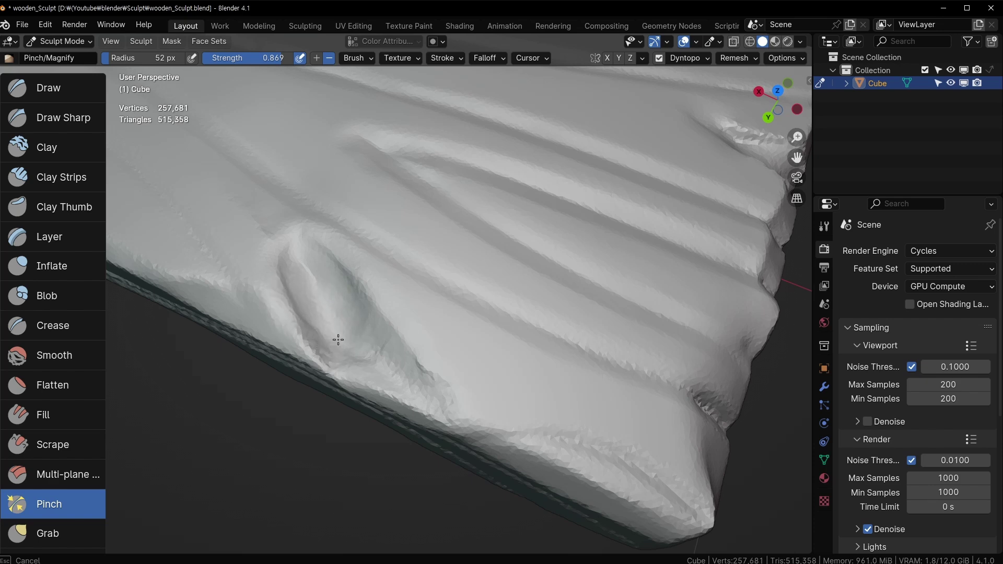
pyautogui.moveTo(425, 401); pyautogui.dragTo(455, 393)
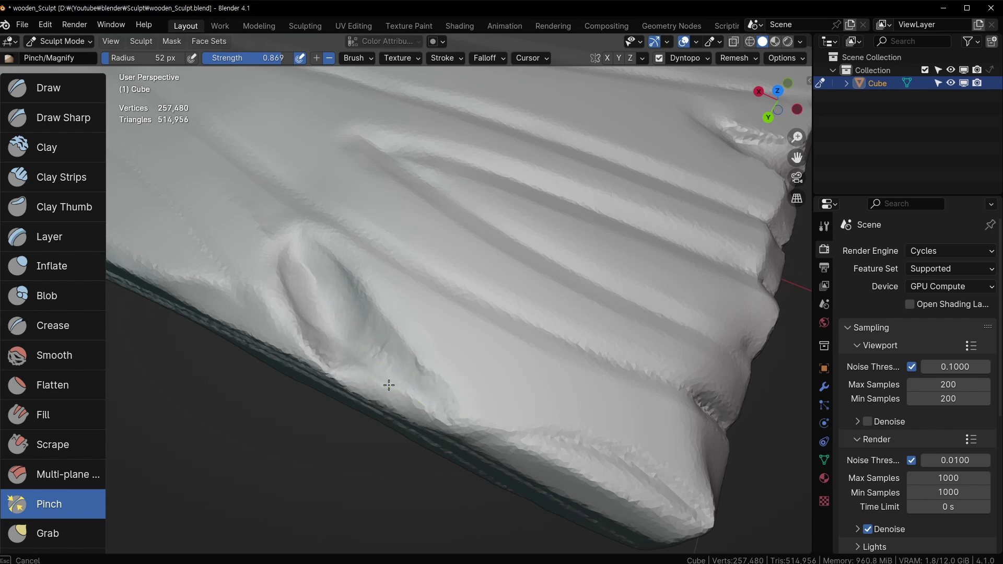
pyautogui.moveTo(327, 357); pyautogui.dragTo(387, 400)
pyautogui.moveTo(387, 400)
pyautogui.mouseDown(button='middle')
pyautogui.moveTo(414, 358)
pyautogui.moveTo(326, 372)
pyautogui.mouseUp(button='middle')
pyautogui.moveTo(326, 372); pyautogui.dragTo(421, 385)
pyautogui.moveTo(348, 315); pyautogui.dragTo(267, 282)
pyautogui.moveTo(282, 290); pyautogui.dragTo(297, 320, button='middle')
pyautogui.moveTo(269, 316); pyautogui.dragTo(262, 282)
# Switch to the Line Project tool for work on the board's -X end, and save the file
pyautogui.scroll(-5, 524, 280)
pyautogui.moveTo(523, 280)
pyautogui.keyDown('shift'); pyautogui.mouseDown(button='middle')
pyautogui.moveTo(543, 309)
pyautogui.moveTo(616, 336)
pyautogui.mouseUp(button='middle'); pyautogui.keyUp('shift')
pyautogui.keyDown('ctrl'); pyautogui.moveTo(501, 355); pyautogui.dragTo(455, 314, button='middle'); pyautogui.keyUp('ctrl')
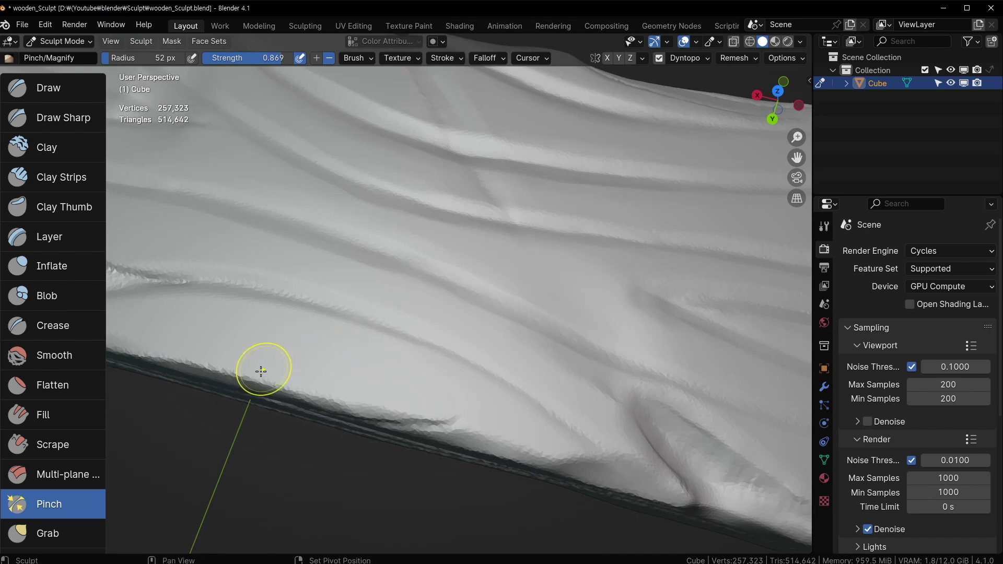
pyautogui.keyDown('shift'); pyautogui.moveTo(261, 371); pyautogui.dragTo(299, 345, button='middle'); pyautogui.keyUp('shift')
pyautogui.moveTo(62, 429); pyautogui.dragTo(67, 3, button='middle')
pyautogui.moveTo(70, 388)
pyautogui.mouseDown(button='middle')
pyautogui.moveTo(65, 149)
pyautogui.moveTo(63, 368)
pyautogui.moveTo(52, 243)
pyautogui.mouseUp(button='middle')
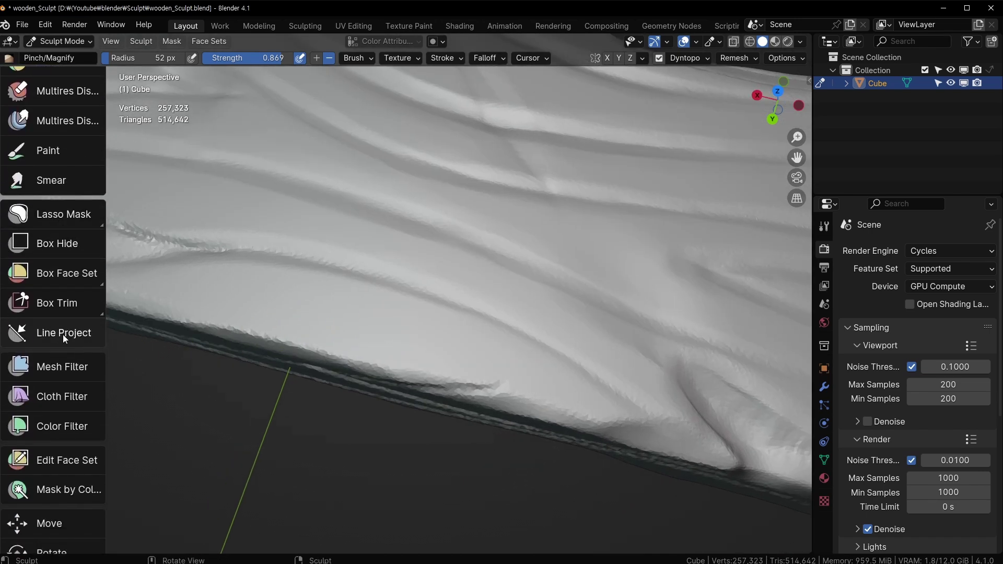
pyautogui.moveTo(465, 309); pyautogui.dragTo(606, 284, button='middle')
pyautogui.keyDown('shift'); pyautogui.moveTo(559, 292); pyautogui.dragTo(240, 350, button='middle'); pyautogui.keyUp('shift')
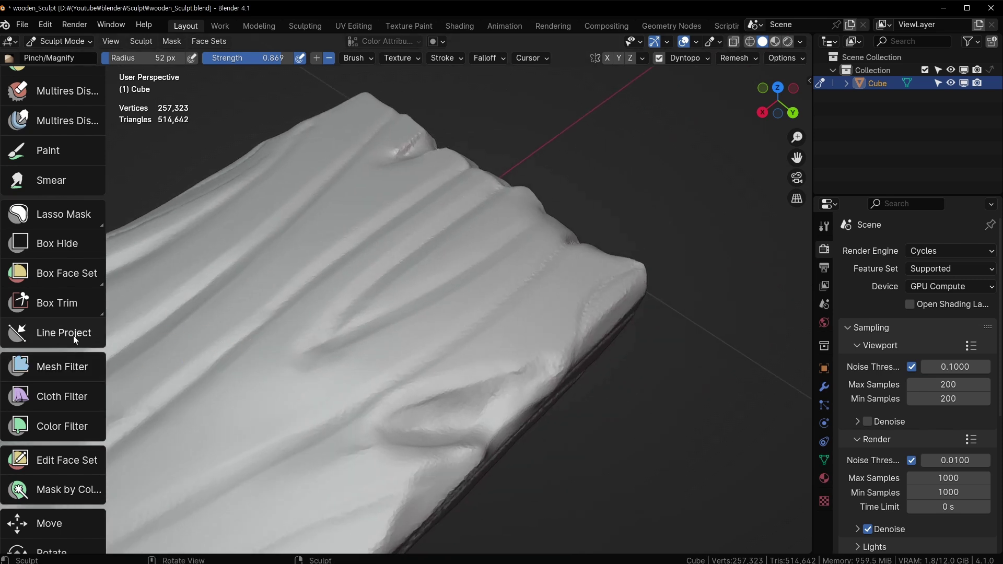
pyautogui.click(64, 334)
pyautogui.keyDown('shift'); pyautogui.moveTo(663, 249); pyautogui.dragTo(566, 248, button='middle'); pyautogui.keyUp('shift')
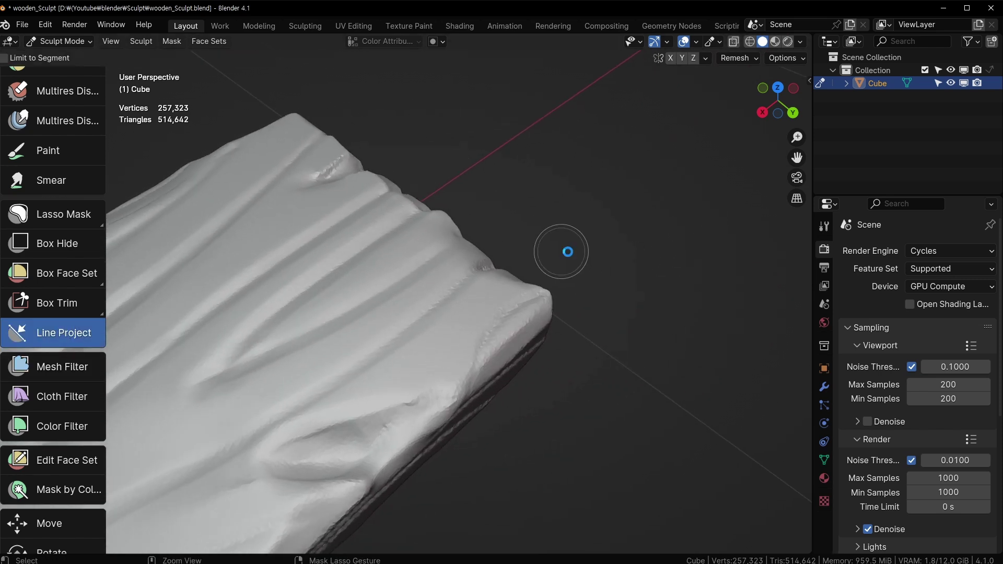
pyautogui.hotkey('ctrl', 's')
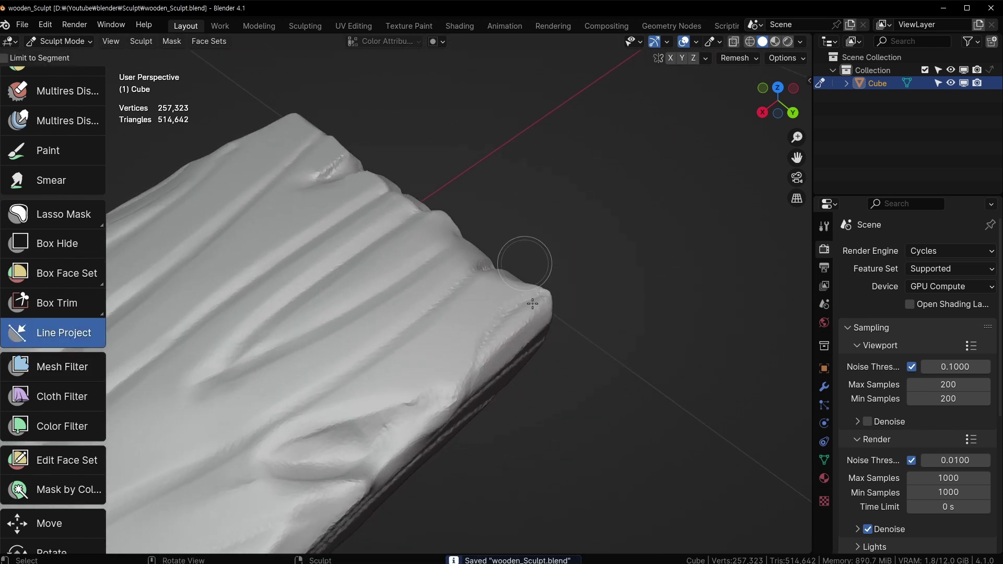
# Flatten the top corner where the -X end meets the +Y long edge with Line Project, saving the file before the final cut
pyautogui.moveTo(597, 443)
pyautogui.mouseDown()
pyautogui.moveTo(480, 202)
pyautogui.moveTo(505, 197)
pyautogui.moveTo(499, 223)
pyautogui.moveTo(490, 202)
pyautogui.moveTo(538, 188)
pyautogui.moveTo(531, 175)
pyautogui.moveTo(489, 197)
pyautogui.mouseUp()
pyautogui.moveTo(544, 217)
pyautogui.mouseDown(button='middle')
pyautogui.moveTo(544, 327)
pyautogui.moveTo(585, 422)
pyautogui.moveTo(479, 218)
pyautogui.moveTo(509, 228)
pyautogui.moveTo(500, 261)
pyautogui.moveTo(543, 282)
pyautogui.mouseUp(button='middle')
pyautogui.keyDown('shift'); pyautogui.moveTo(543, 281); pyautogui.dragTo(467, 283, button='middle'); pyautogui.keyUp('shift')
pyautogui.hotkey('ctrl', 's')
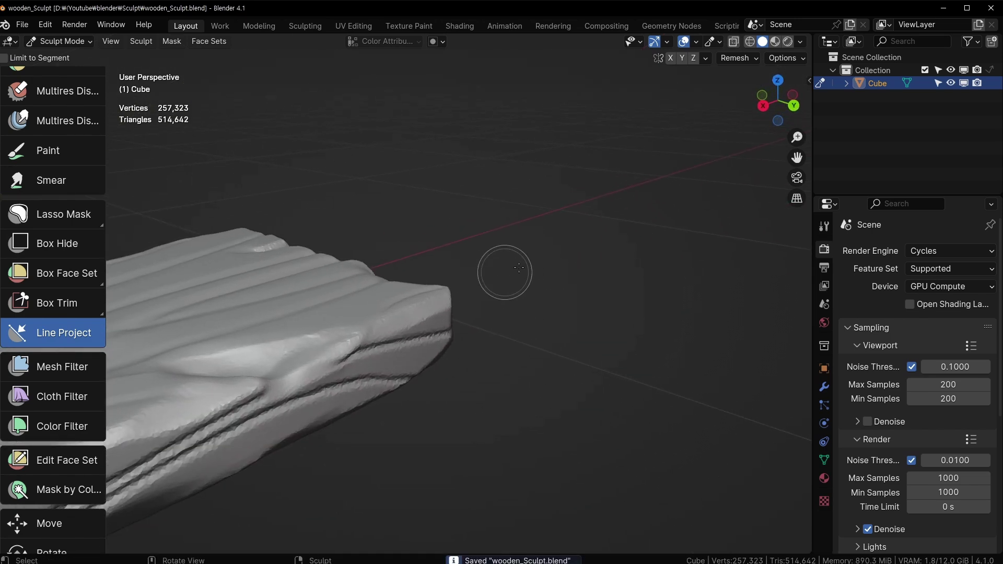
pyautogui.scroll(3, 459, 273)
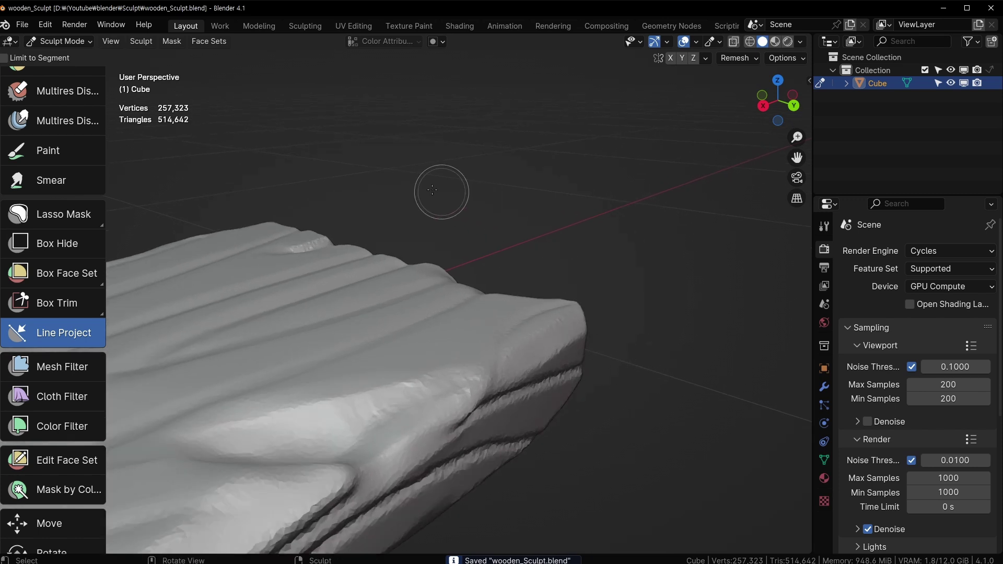
pyautogui.moveTo(422, 189)
pyautogui.mouseDown()
pyautogui.moveTo(650, 350)
pyautogui.moveTo(477, 347)
pyautogui.moveTo(202, 191)
pyautogui.moveTo(212, 146)
pyautogui.moveTo(555, 322)
pyautogui.moveTo(659, 313)
pyautogui.moveTo(625, 335)
pyautogui.moveTo(624, 366)
pyautogui.moveTo(656, 417)
pyautogui.moveTo(471, 180)
pyautogui.moveTo(473, 251)
pyautogui.moveTo(603, 360)
pyautogui.moveTo(600, 336)
pyautogui.moveTo(588, 335)
pyautogui.moveTo(604, 336)
pyautogui.mouseUp()
pyautogui.moveTo(603, 335); pyautogui.dragTo(357, 377, button='middle')
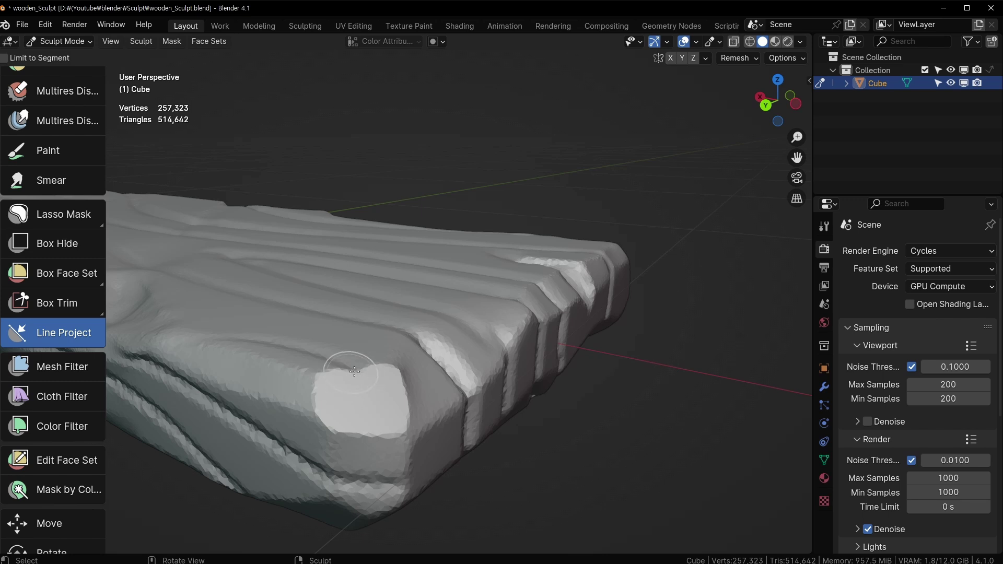
# Pinch the edges of the flat facet on the -X, +Y corner with a radius of 30 px
pyautogui.press('p')
pyautogui.press('f')
pyautogui.moveTo(301, 384); pyautogui.dragTo(324, 411)
pyautogui.click(329, 416)
pyautogui.press('f')
pyautogui.click(323, 415)
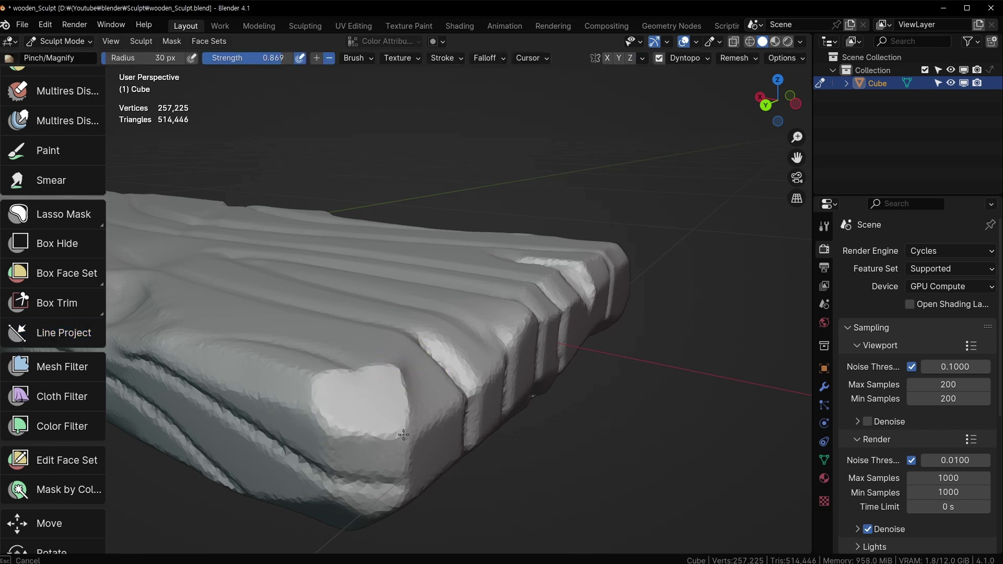
pyautogui.moveTo(332, 377); pyautogui.dragTo(335, 374)
pyautogui.moveTo(337, 377)
pyautogui.mouseDown(button='middle')
pyautogui.moveTo(354, 418)
pyautogui.moveTo(277, 449)
pyautogui.moveTo(370, 402)
pyautogui.mouseUp(button='middle')
# Cut a flat facet with Line Project on the top corner where the +X end meets the -Y long edge
pyautogui.keyDown('shift'); pyautogui.moveTo(510, 327); pyautogui.dragTo(355, 421, button='middle'); pyautogui.keyUp('shift')
pyautogui.moveTo(527, 326)
pyautogui.mouseDown(button='middle')
pyautogui.moveTo(539, 332)
pyautogui.moveTo(399, 313)
pyautogui.moveTo(477, 331)
pyautogui.moveTo(488, 287)
pyautogui.moveTo(611, 369)
pyautogui.moveTo(308, 297)
pyautogui.moveTo(511, 222)
pyautogui.mouseUp(button='middle')
pyautogui.keyDown('shift'); pyautogui.moveTo(510, 345); pyautogui.dragTo(595, 396, button='middle'); pyautogui.keyUp('shift')
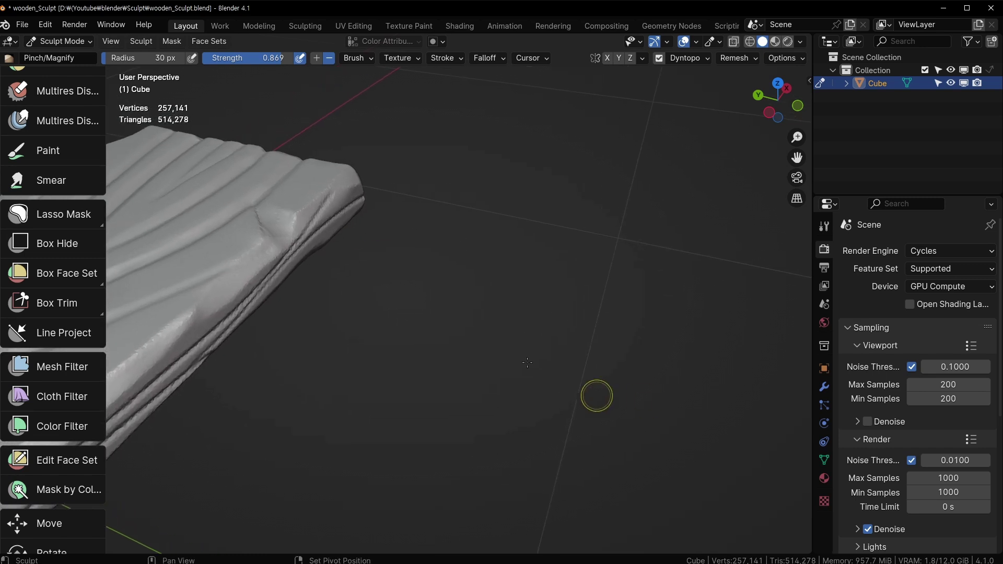
pyautogui.moveTo(418, 292)
pyautogui.keyDown('shift'); pyautogui.mouseDown(button='middle')
pyautogui.moveTo(538, 344)
pyautogui.moveTo(431, 309)
pyautogui.mouseUp(button='middle'); pyautogui.keyUp('shift')
pyautogui.moveTo(454, 273)
pyautogui.mouseDown(button='middle')
pyautogui.moveTo(353, 216)
pyautogui.moveTo(465, 217)
pyautogui.moveTo(376, 314)
pyautogui.moveTo(466, 330)
pyautogui.moveTo(291, 307)
pyautogui.moveTo(426, 329)
pyautogui.mouseUp(button='middle')
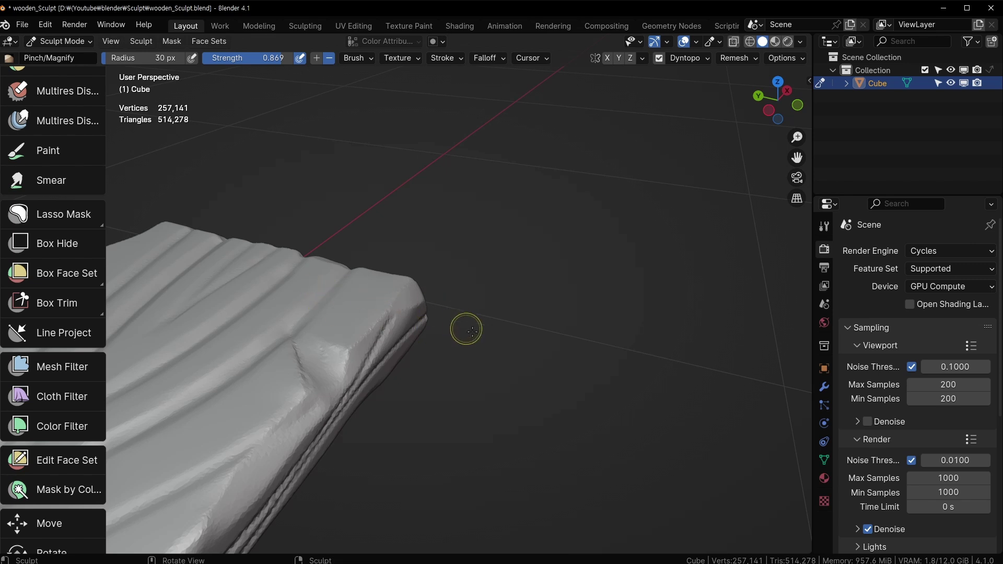
pyautogui.moveTo(401, 281)
pyautogui.mouseDown()
pyautogui.moveTo(353, 242)
pyautogui.moveTo(491, 309)
pyautogui.moveTo(512, 342)
pyautogui.moveTo(573, 380)
pyautogui.mouseUp()
pyautogui.click(42, 334)
pyautogui.moveTo(573, 381)
pyautogui.mouseDown(button='middle')
pyautogui.moveTo(367, 349)
pyautogui.moveTo(258, 306)
pyautogui.mouseUp(button='middle')
# Try a Line Project cut across the full width of the +X end's top surface, and undo it
pyautogui.moveTo(209, 328); pyautogui.dragTo(795, 232)
pyautogui.moveTo(679, 261); pyautogui.dragTo(387, 322, button='middle')
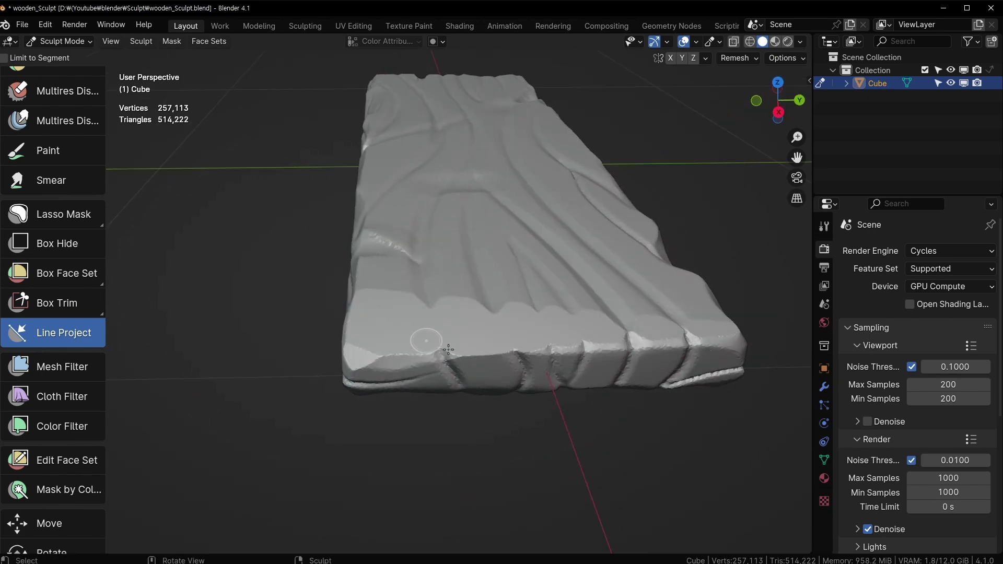
pyautogui.moveTo(448, 349); pyautogui.dragTo(476, 389, button='middle')
pyautogui.hotkey('ctrl', 'z')
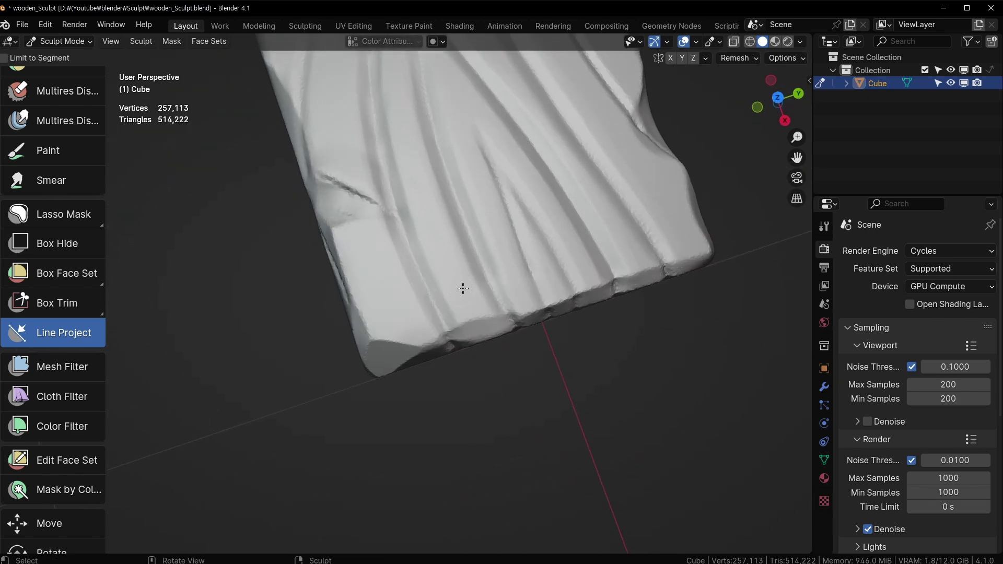
# Pinch the edges of the flat facet on the +X, -Y corner, and save the file
pyautogui.moveTo(423, 343); pyautogui.dragTo(460, 277, button='middle')
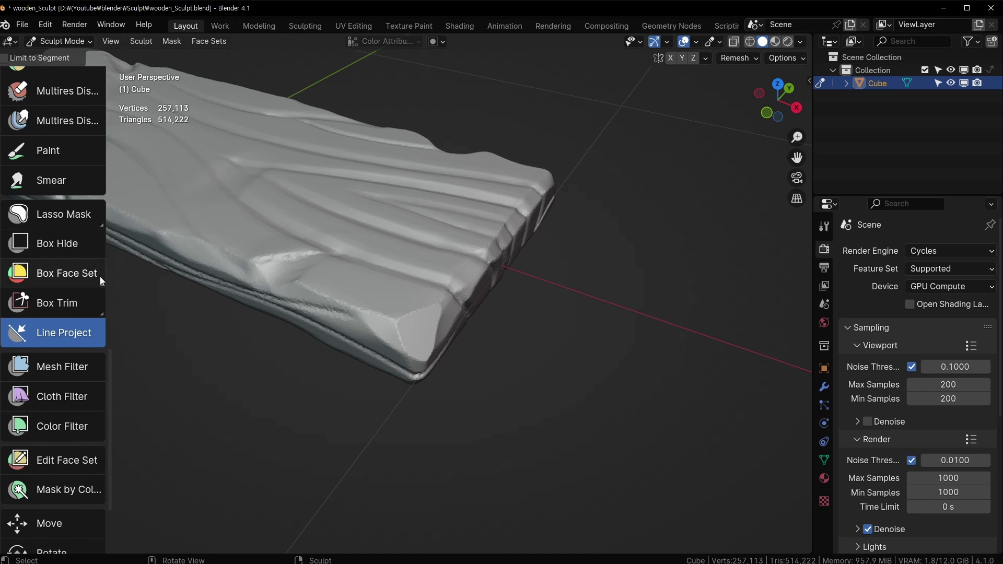
pyautogui.press('p')
pyautogui.moveTo(521, 327); pyautogui.dragTo(427, 347, button='middle')
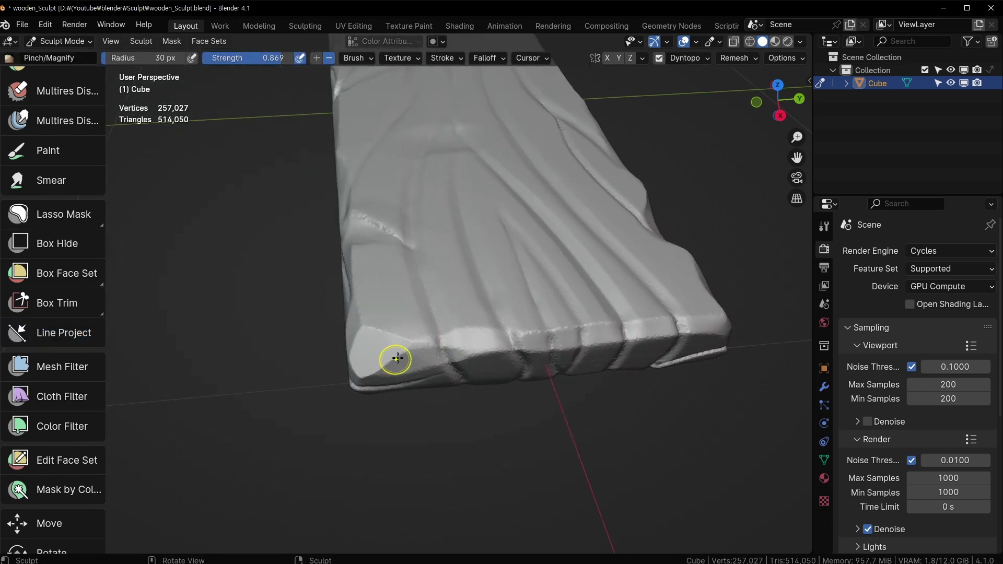
pyautogui.hotkey('ctrl', 's')
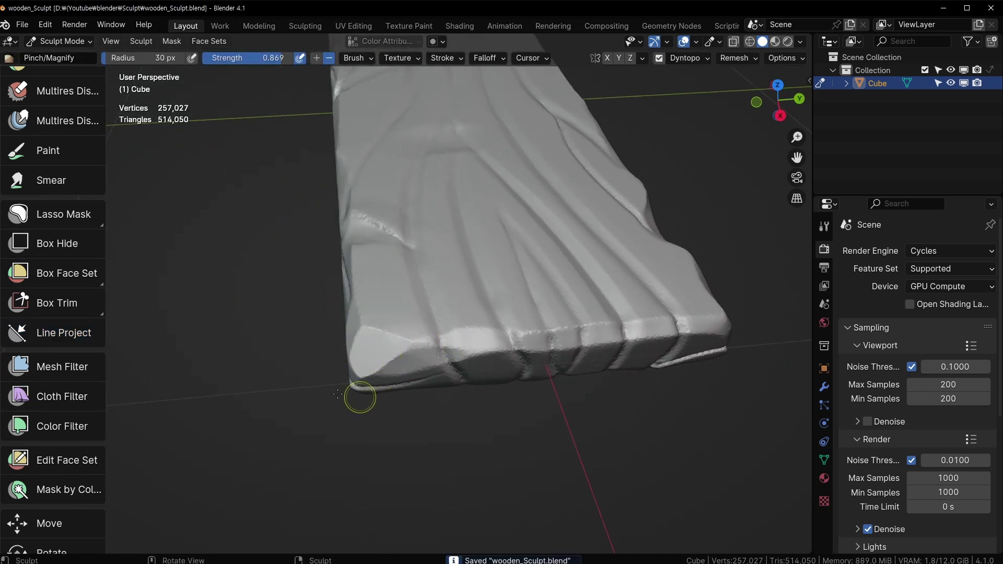
# Sharpen the remaining ridges of the +X, -Y corner facet with further Pinch strokes down to its lower tip, and save the file
pyautogui.moveTo(348, 343)
pyautogui.mouseDown(button='middle')
pyautogui.moveTo(319, 376)
pyautogui.moveTo(409, 381)
pyautogui.mouseUp(button='middle')
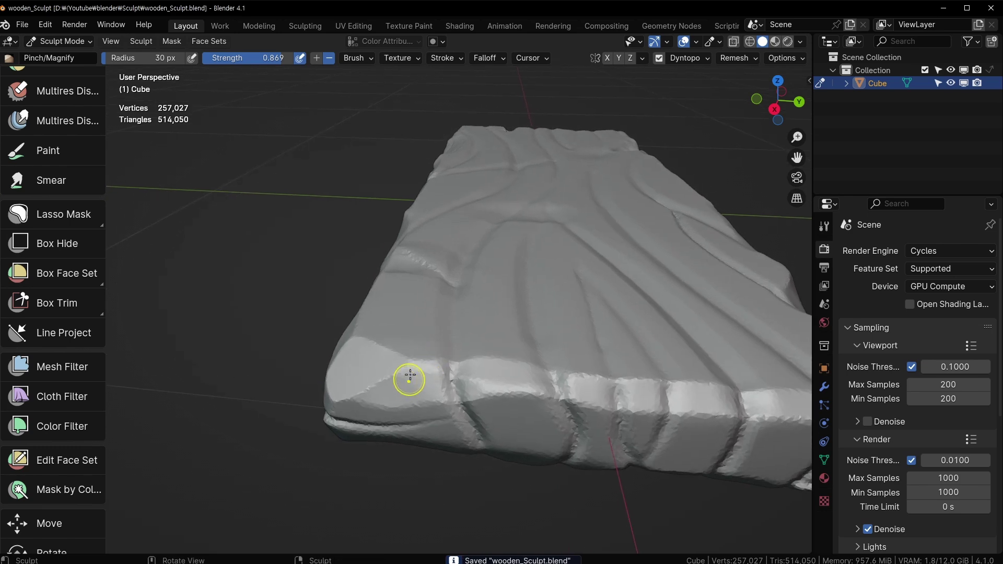
pyautogui.moveTo(373, 387); pyautogui.dragTo(345, 391)
pyautogui.moveTo(309, 396); pyautogui.dragTo(334, 404, button='middle')
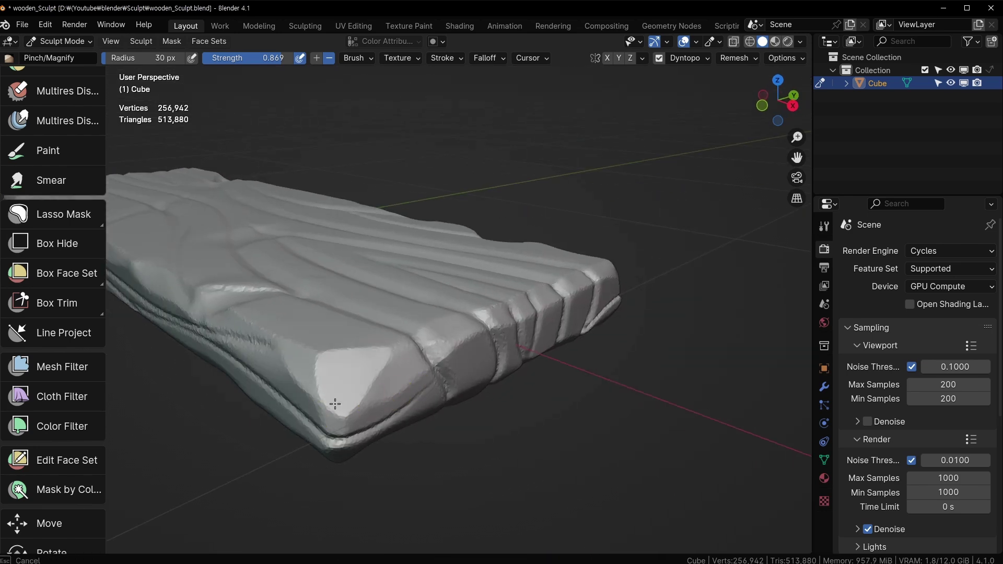
pyautogui.moveTo(336, 411)
pyautogui.mouseDown()
pyautogui.moveTo(320, 353)
pyautogui.moveTo(344, 418)
pyautogui.mouseUp()
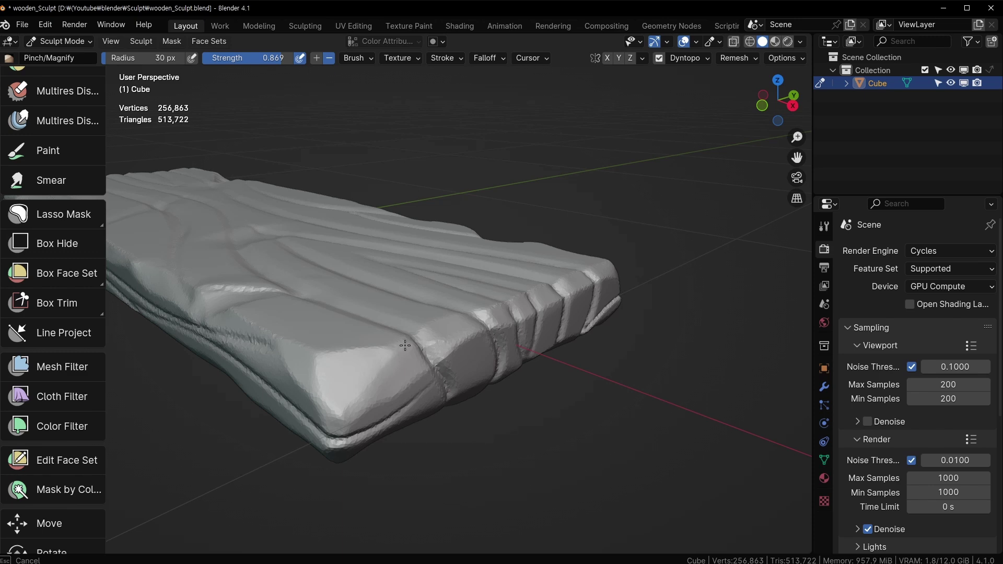
pyautogui.moveTo(340, 404)
pyautogui.mouseDown()
pyautogui.moveTo(341, 344)
pyautogui.moveTo(372, 345)
pyautogui.mouseUp()
pyautogui.scroll(3, 372, 344)
pyautogui.moveTo(371, 345)
pyautogui.mouseDown(button='middle')
pyautogui.moveTo(397, 364)
pyautogui.moveTo(448, 293)
pyautogui.moveTo(498, 265)
pyautogui.moveTo(453, 271)
pyautogui.moveTo(500, 260)
pyautogui.mouseUp(button='middle')
pyautogui.scroll(-4, 387, 352)
pyautogui.hotkey('ctrl', 's')
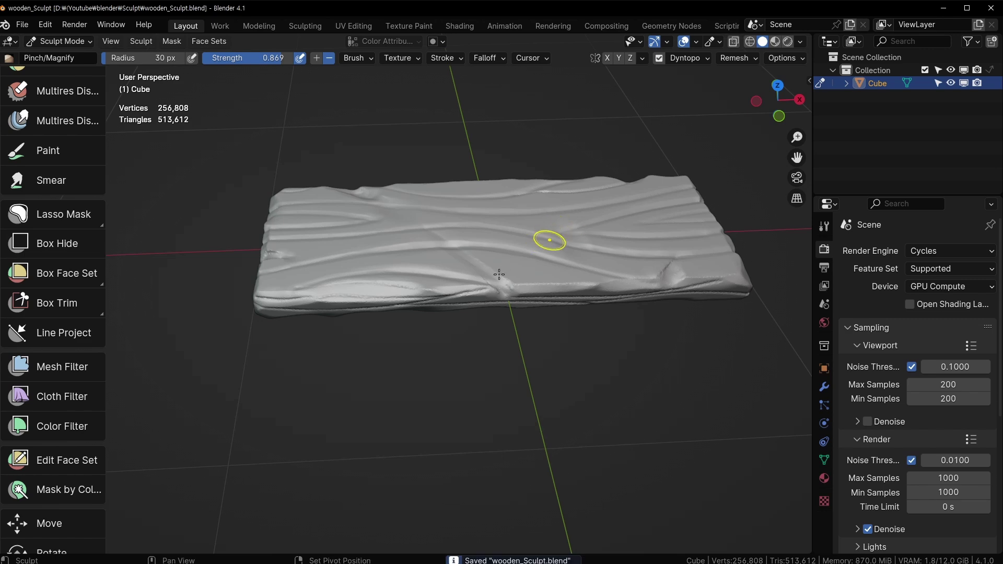
# Examine the board's grain grooves, chips and long edges from several angles, and save the file
pyautogui.keyDown('ctrl'); pyautogui.moveTo(544, 235); pyautogui.dragTo(405, 292, button='middle'); pyautogui.keyUp('ctrl')
pyautogui.moveTo(441, 246); pyautogui.dragTo(434, 308, button='middle')
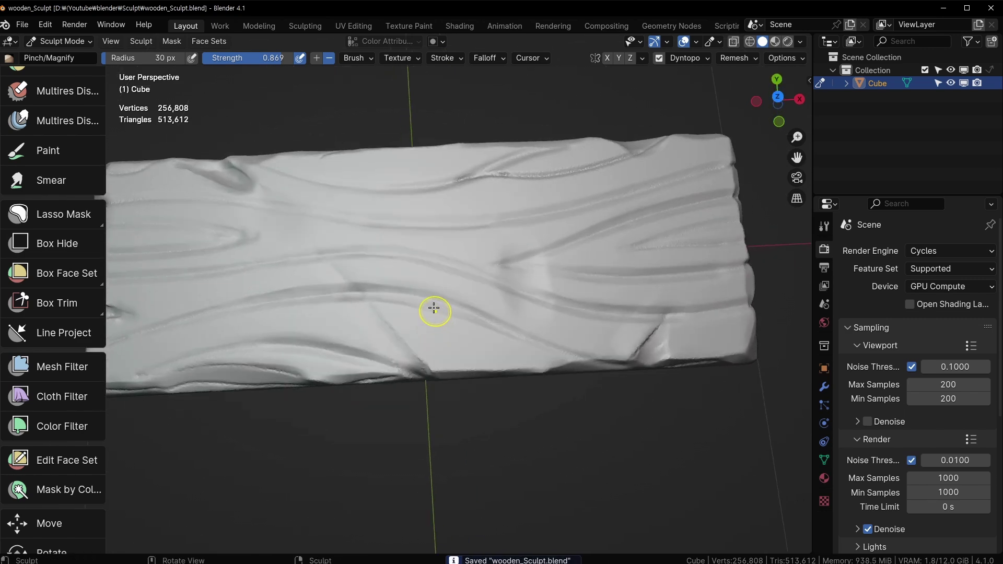
pyautogui.moveTo(520, 270); pyautogui.dragTo(230, 326, button='middle')
pyautogui.moveTo(396, 290); pyautogui.dragTo(554, 315, button='middle')
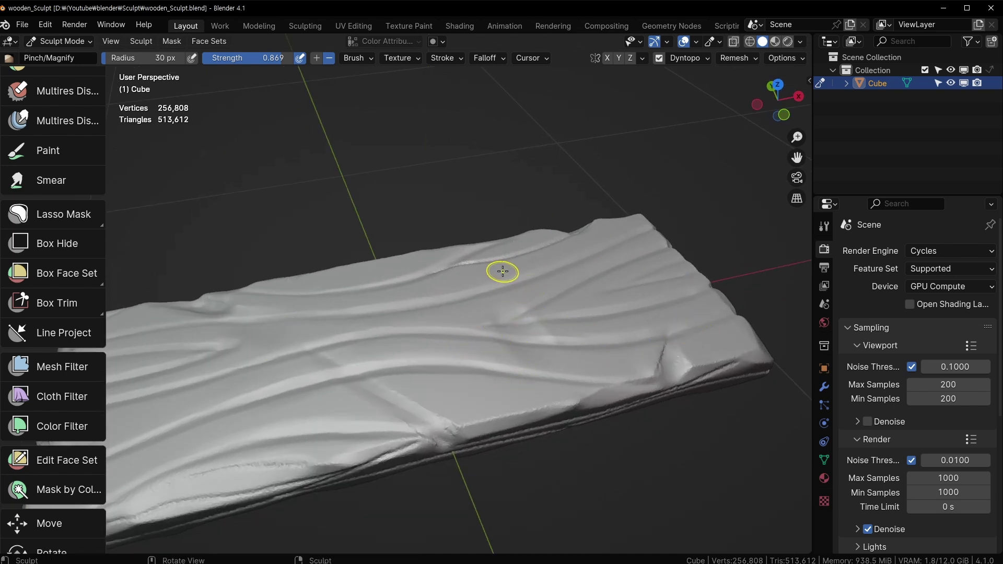
pyautogui.moveTo(550, 284)
pyautogui.mouseDown(button='middle')
pyautogui.moveTo(537, 307)
pyautogui.moveTo(600, 275)
pyautogui.moveTo(562, 271)
pyautogui.mouseUp(button='middle')
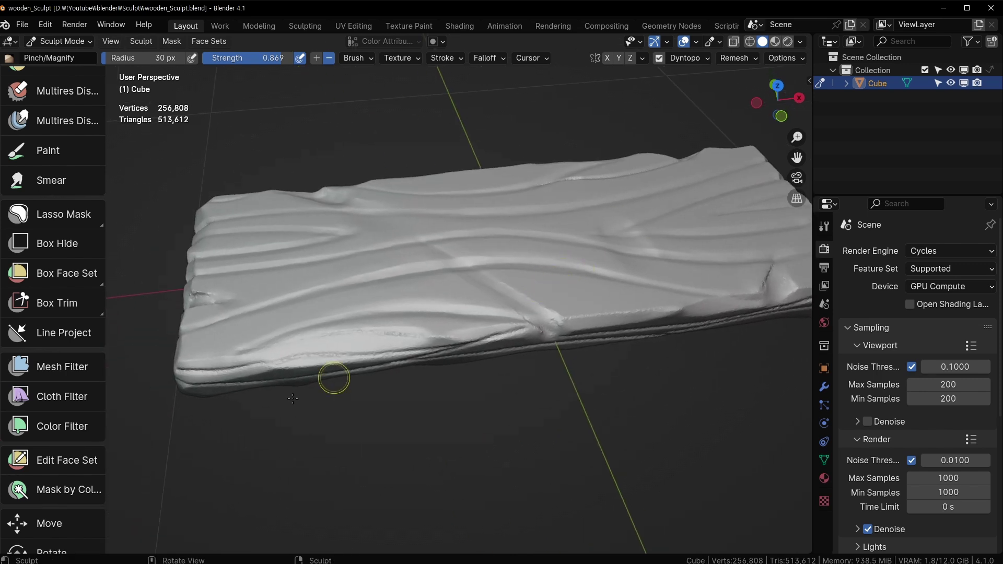
pyautogui.moveTo(566, 276); pyautogui.dragTo(649, 306, button='middle')
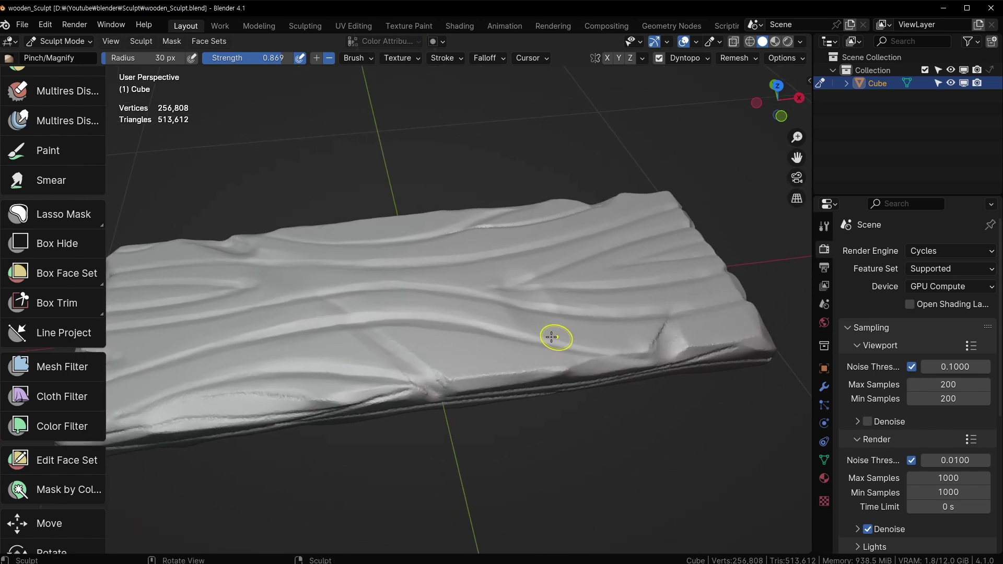
pyautogui.moveTo(391, 328); pyautogui.dragTo(438, 327, button='middle')
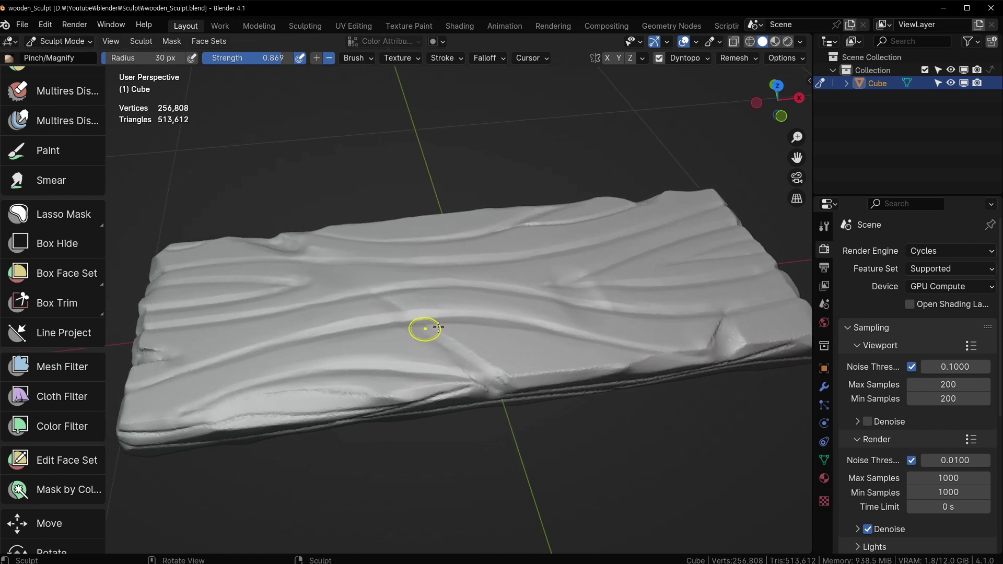
pyautogui.moveTo(45, 101); pyautogui.dragTo(62, 463, button='middle')
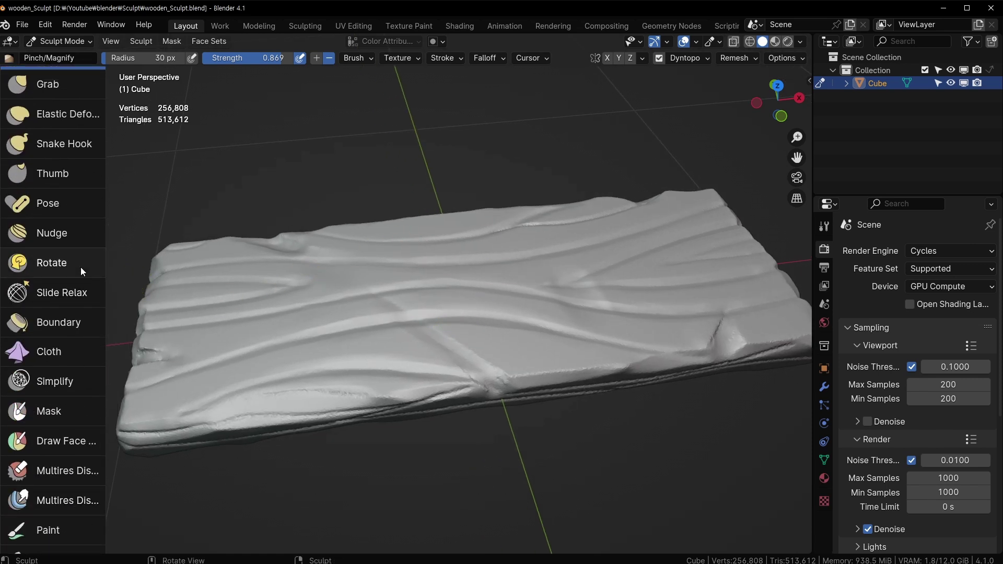
pyautogui.scroll(10, 81, 269)
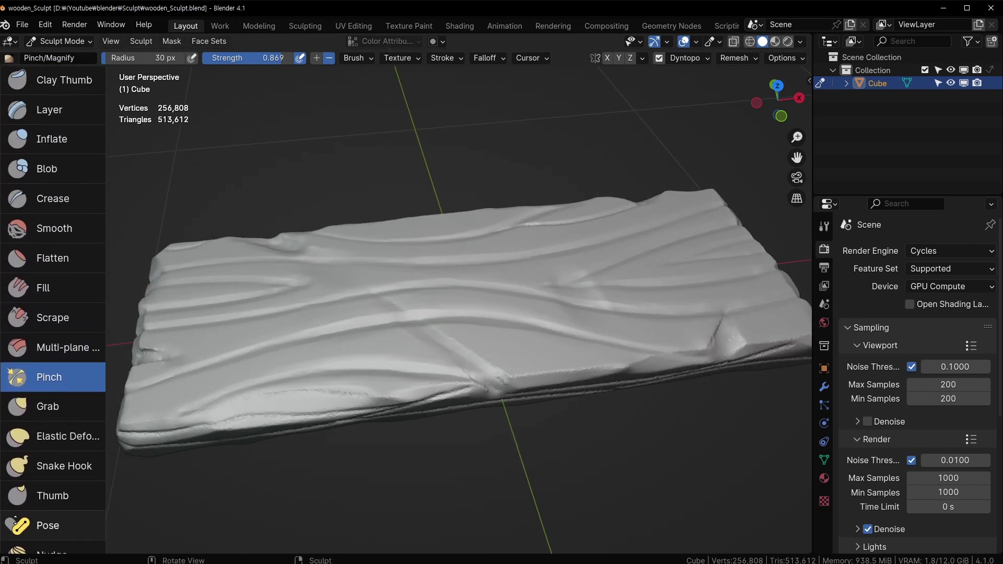
pyautogui.scroll(5, 61, 430)
pyautogui.hotkey('ctrl', 's')
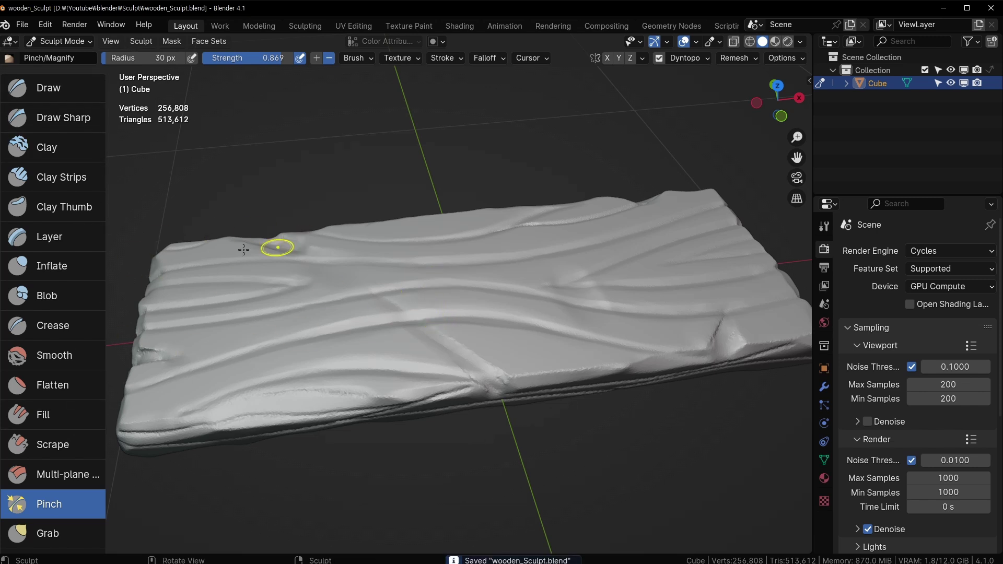
# In top view, push the middle of the +Y long edge inward using the Grab brush at a 248 px radius with Dyntopo off
pyautogui.moveTo(403, 313)
pyautogui.mouseDown(button='middle')
pyautogui.moveTo(457, 331)
pyautogui.moveTo(349, 256)
pyautogui.mouseUp(button='middle')
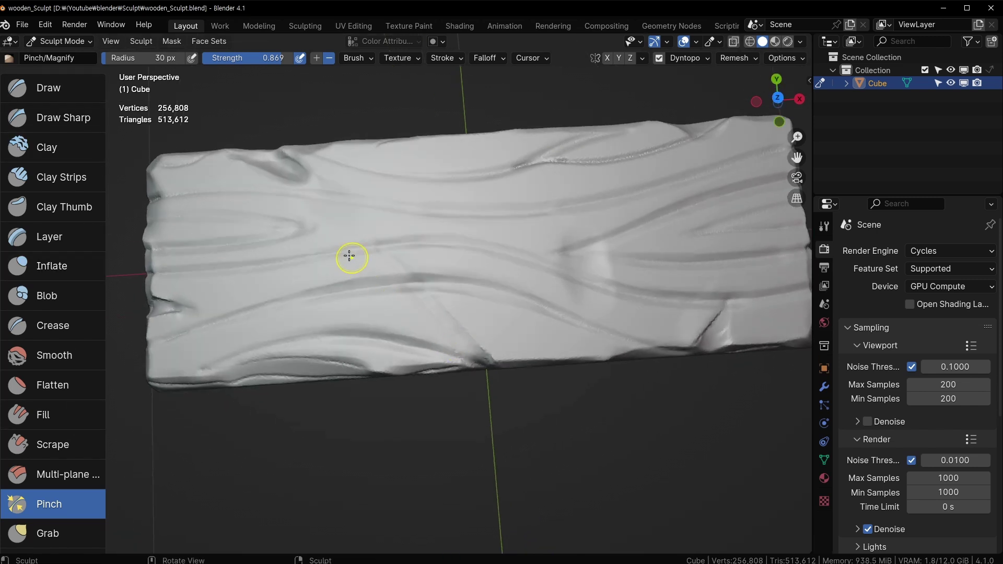
pyautogui.press('KP_7')
pyautogui.moveTo(432, 165)
pyautogui.keyDown('shift'); pyautogui.mouseDown(button='middle')
pyautogui.moveTo(376, 181)
pyautogui.moveTo(337, 223)
pyautogui.mouseUp(button='middle'); pyautogui.keyUp('shift')
pyautogui.moveTo(337, 223)
pyautogui.keyDown('ctrl'); pyautogui.mouseDown(button='middle')
pyautogui.moveTo(297, 215)
pyautogui.moveTo(298, 175)
pyautogui.mouseUp(button='middle'); pyautogui.keyUp('ctrl')
pyautogui.keyDown('shift'); pyautogui.moveTo(298, 175); pyautogui.dragTo(352, 179, button='middle'); pyautogui.keyUp('shift')
pyautogui.press('g')
pyautogui.hotkey('ctrl', 's')
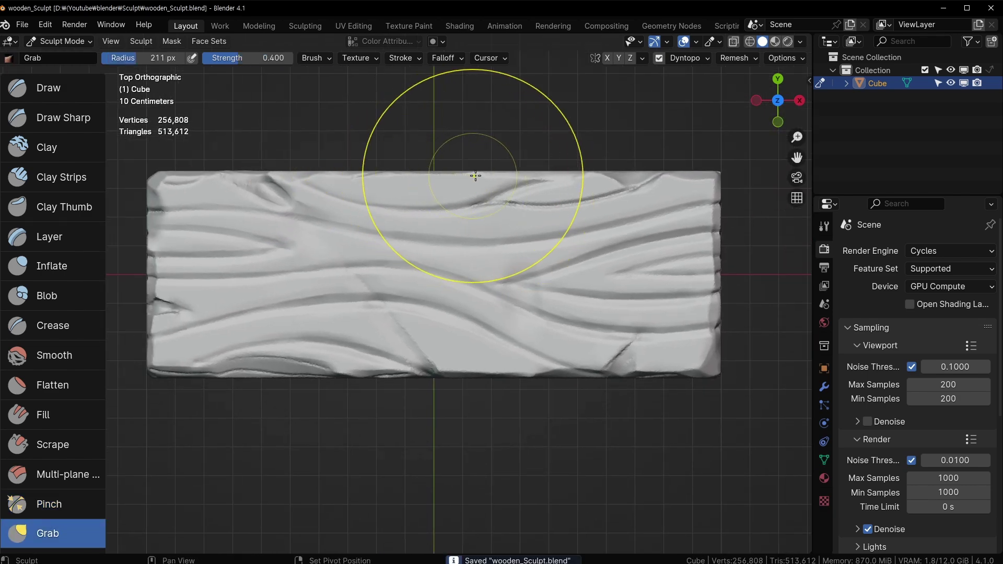
pyautogui.keyDown('shift'); pyautogui.moveTo(412, 190); pyautogui.dragTo(397, 219, button='middle'); pyautogui.keyUp('shift')
pyautogui.press('f')
pyautogui.click(414, 200)
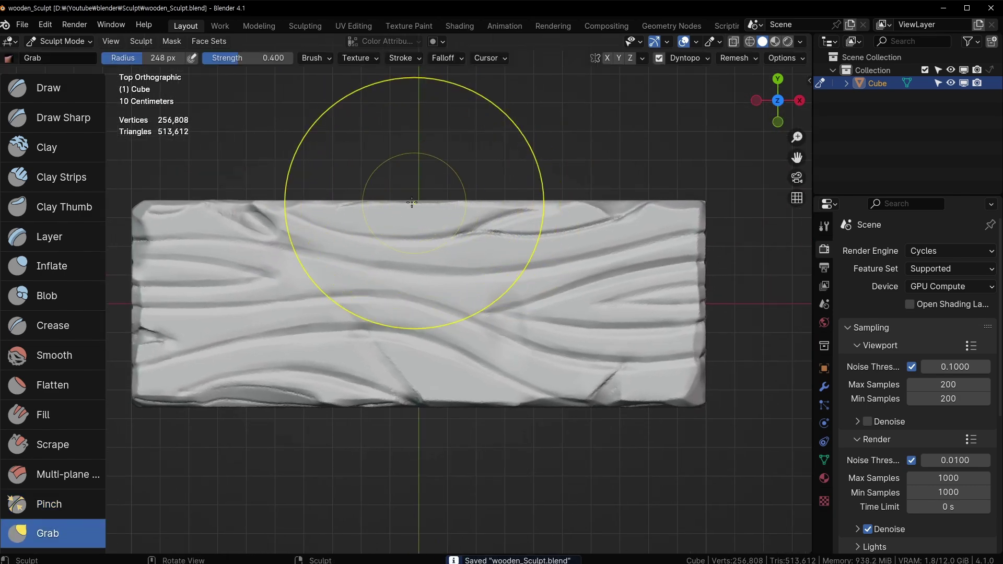
pyautogui.hotkey('ctrl', 'd')
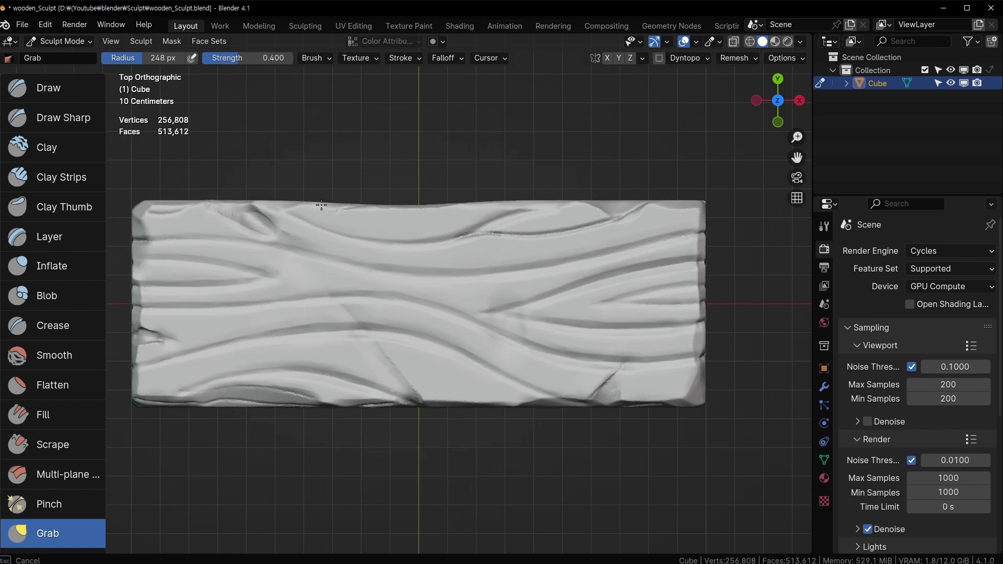
# Grab both long edges into a wavier outline, denting the -Y edge near the -X end and the +Y edge near the +X end
pyautogui.press('f')
pyautogui.click(360, 449)
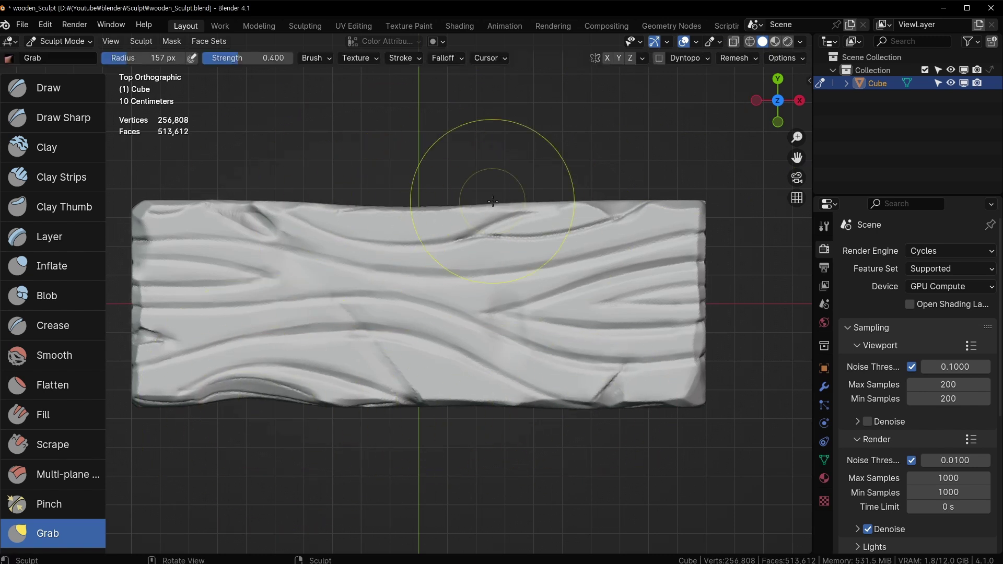
pyautogui.click(537, 151)
pyautogui.moveTo(620, 205); pyautogui.dragTo(623, 215)
pyautogui.keyDown('shift'); pyautogui.moveTo(238, 203); pyautogui.dragTo(70, 170, button='middle'); pyautogui.keyUp('shift')
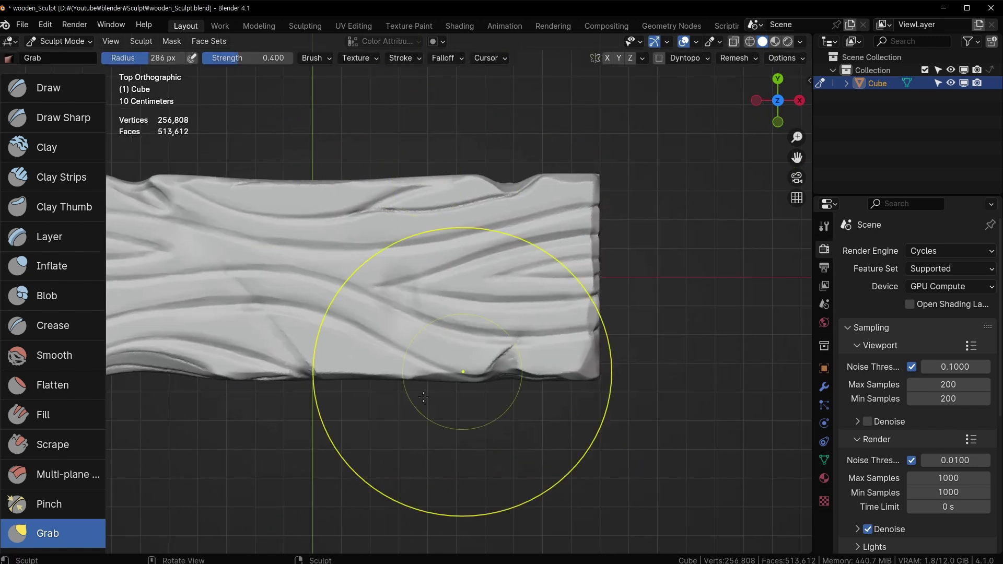
# Pull the board's -X end into an uneven, slanted outline with the Grab brush at a 140 px radius
pyautogui.press('f')
pyautogui.click(575, 361)
pyautogui.moveTo(156, 219)
pyautogui.keyDown('shift'); pyautogui.mouseDown(button='middle')
pyautogui.moveTo(358, 199)
pyautogui.moveTo(477, 306)
pyautogui.mouseUp(button='middle'); pyautogui.keyUp('shift')
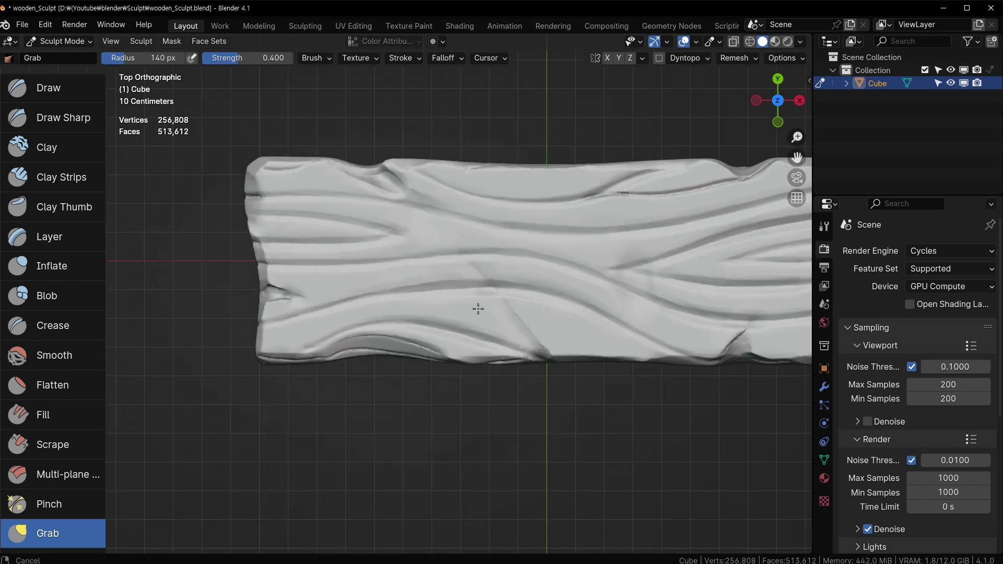
pyautogui.scroll(2, 477, 307)
# Try a Grab pull on the board at a 240 px radius, and undo it
pyautogui.press('f')
pyautogui.click(559, 235)
pyautogui.moveTo(353, 224)
pyautogui.mouseDown()
pyautogui.moveTo(481, 302)
pyautogui.moveTo(510, 284)
pyautogui.mouseUp()
pyautogui.hotkey('ctrl', 'z')
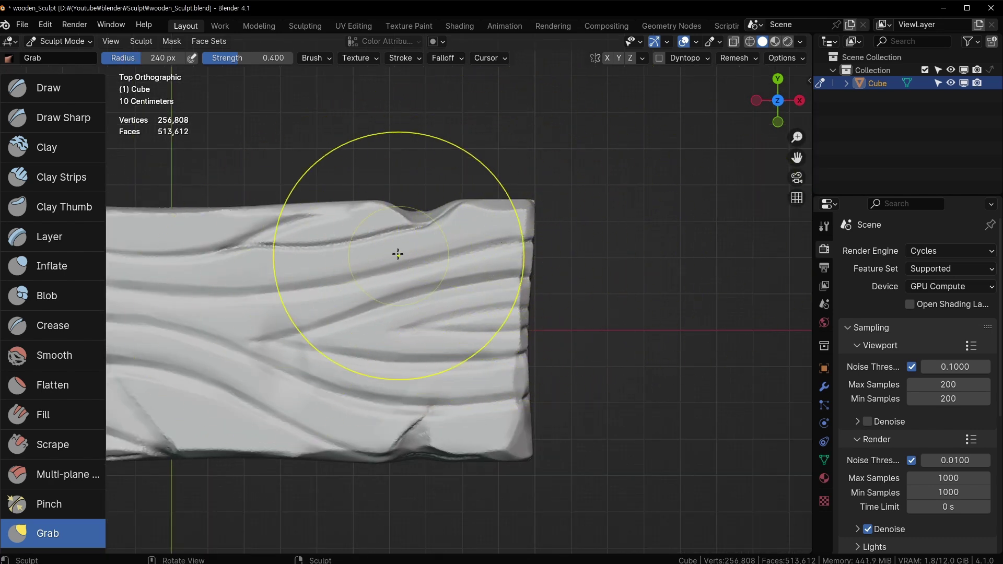
pyautogui.scroll(-20, 37, 453)
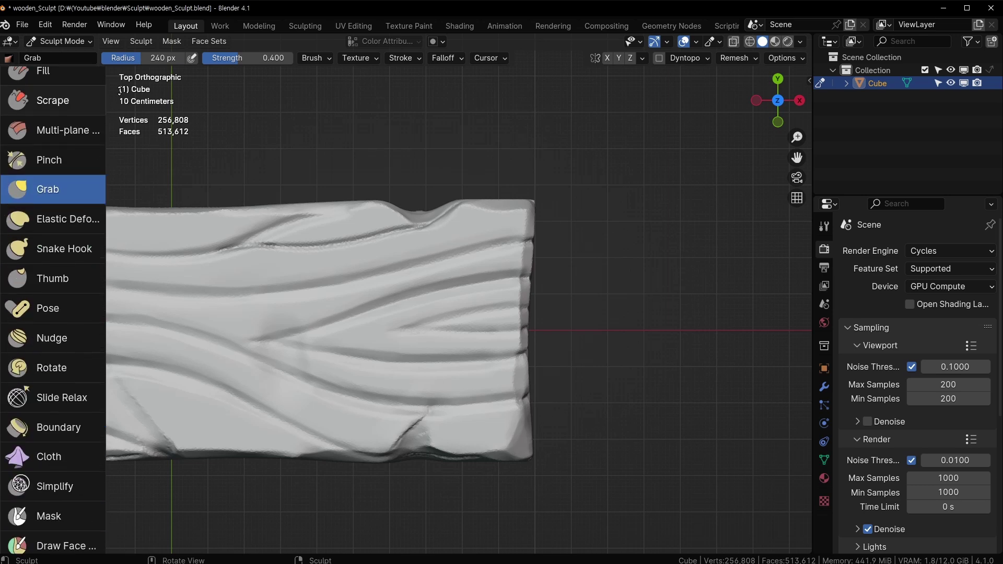
pyautogui.scroll(20, 36, 452)
pyautogui.scroll(-1, 37, 453)
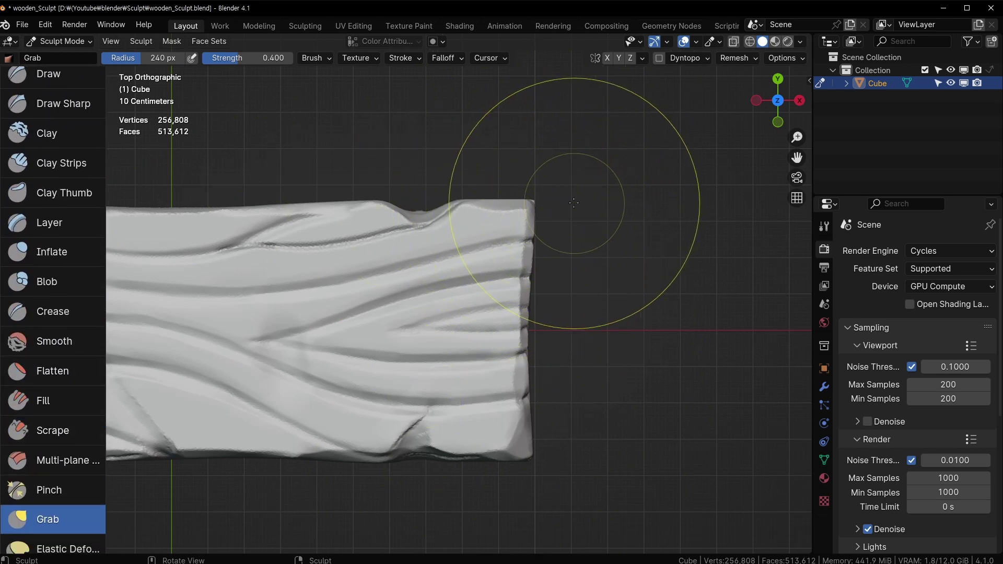
pyautogui.hotkey('shift', 'space')
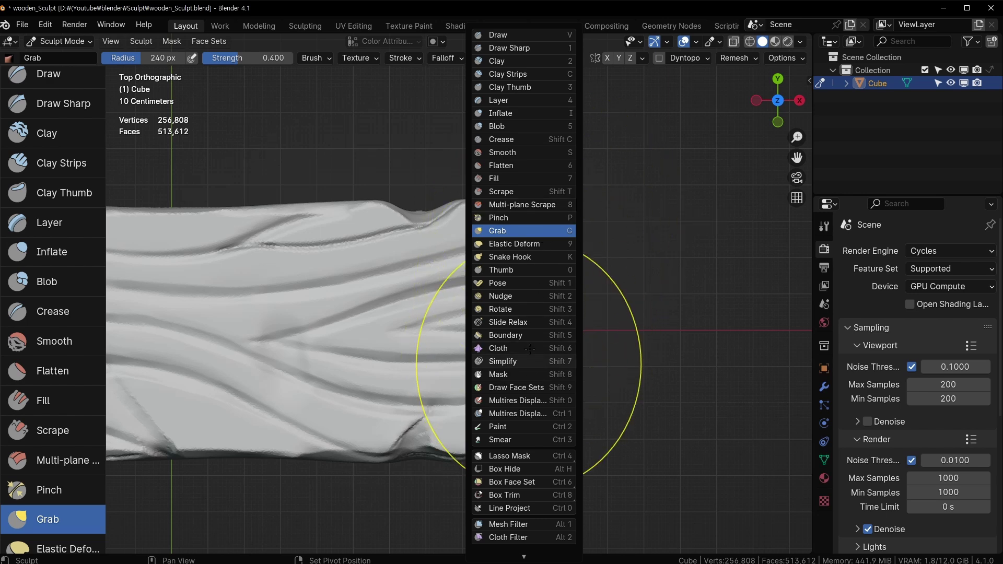
pyautogui.click(543, 244)
pyautogui.hotkey('shift', 'space')
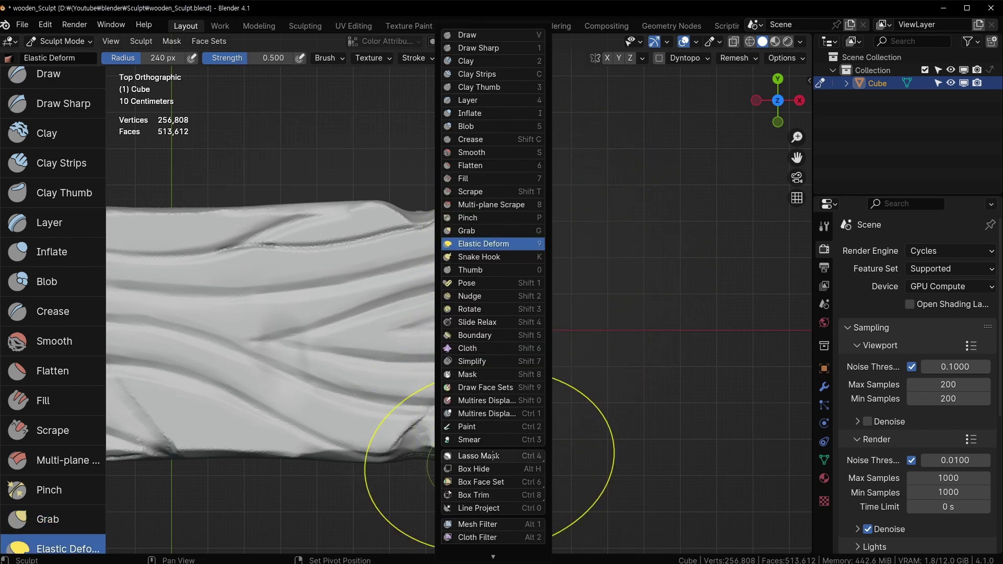
pyautogui.press('Escape')
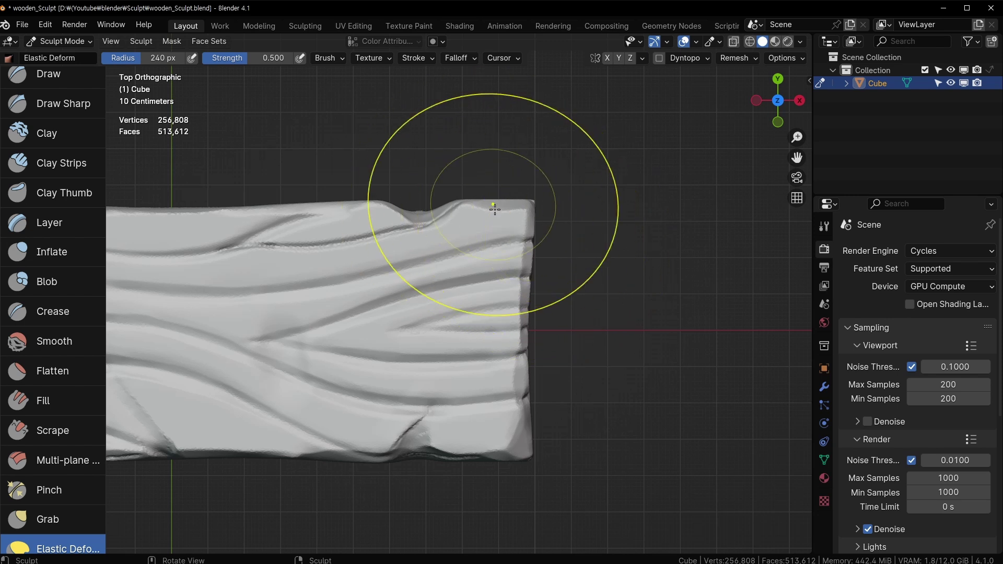
# Lasso-mask the region along the +X, +Y corner, then invert and smooth the mask so only that corner stays editable
pyautogui.hotkey('shift', 'space')
pyautogui.click(479, 472)
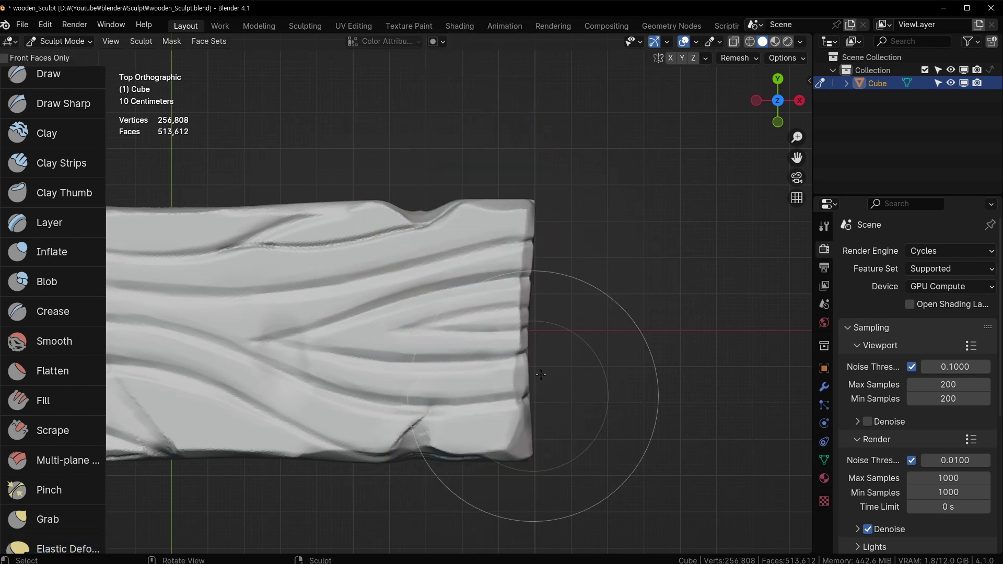
pyautogui.press('f')
pyautogui.click(494, 189)
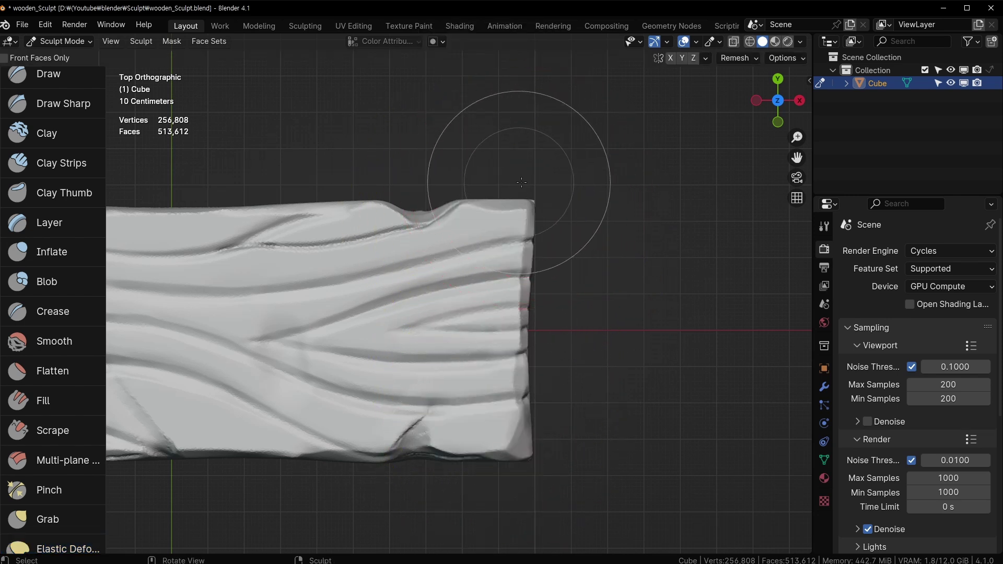
pyautogui.moveTo(560, 173)
pyautogui.mouseDown()
pyautogui.moveTo(444, 177)
pyautogui.moveTo(293, 220)
pyautogui.moveTo(601, 275)
pyautogui.mouseUp()
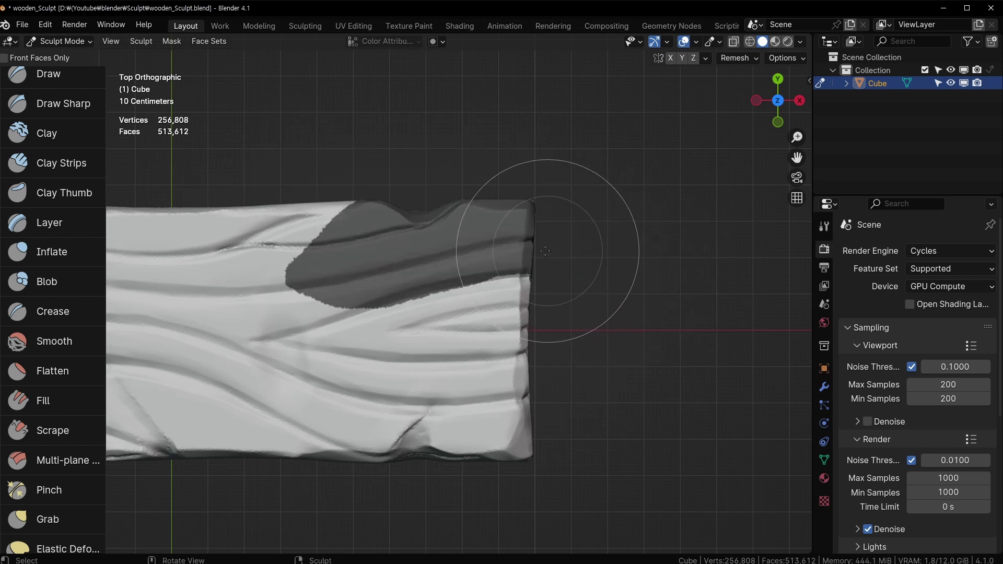
pyautogui.click(172, 41)
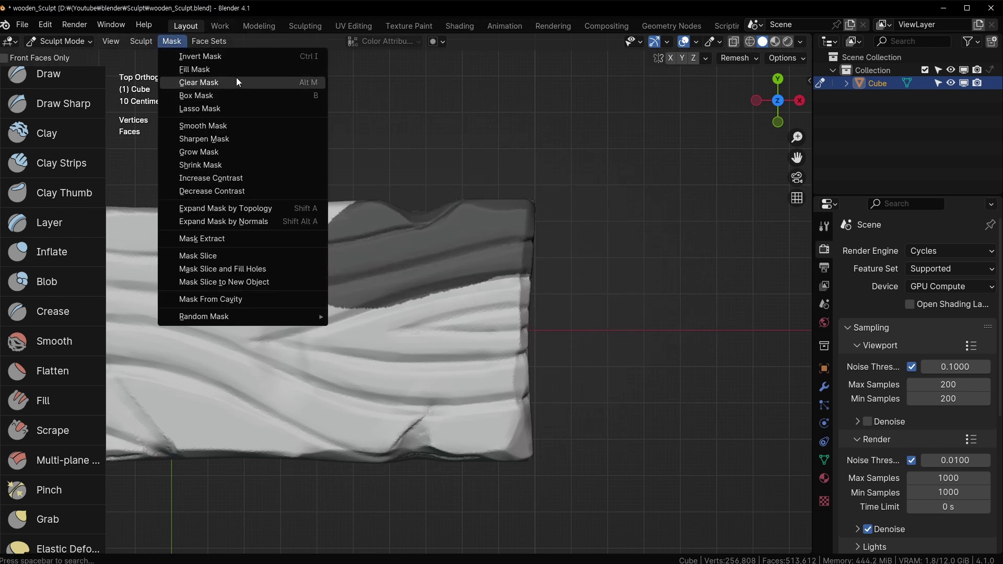
pyautogui.click(246, 128)
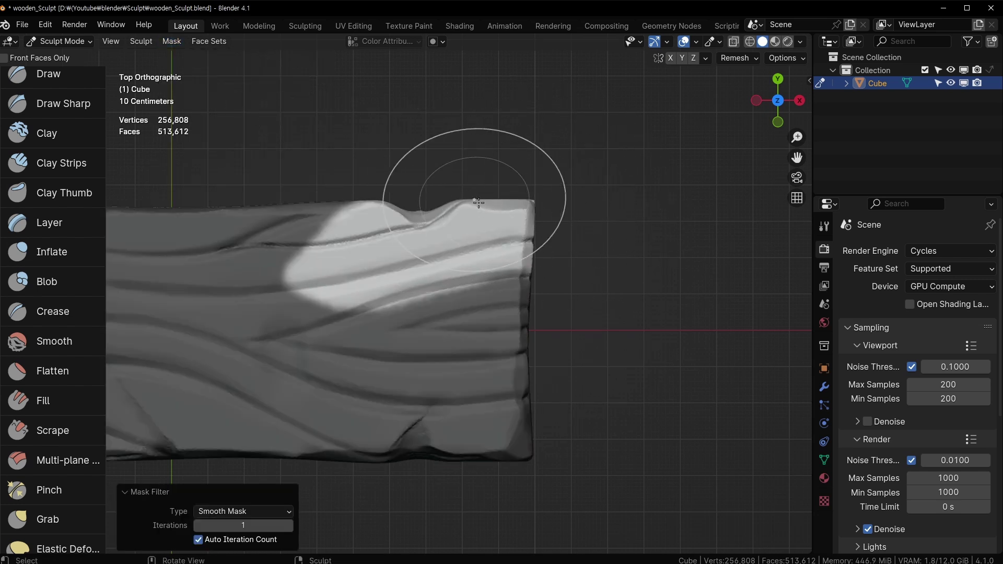
# Grab the unmasked +X, +Y corner outward past the end, using radii of 263 px and 177 px, and clear the mask
pyautogui.press('g')
pyautogui.press('f')
pyautogui.click(585, 230)
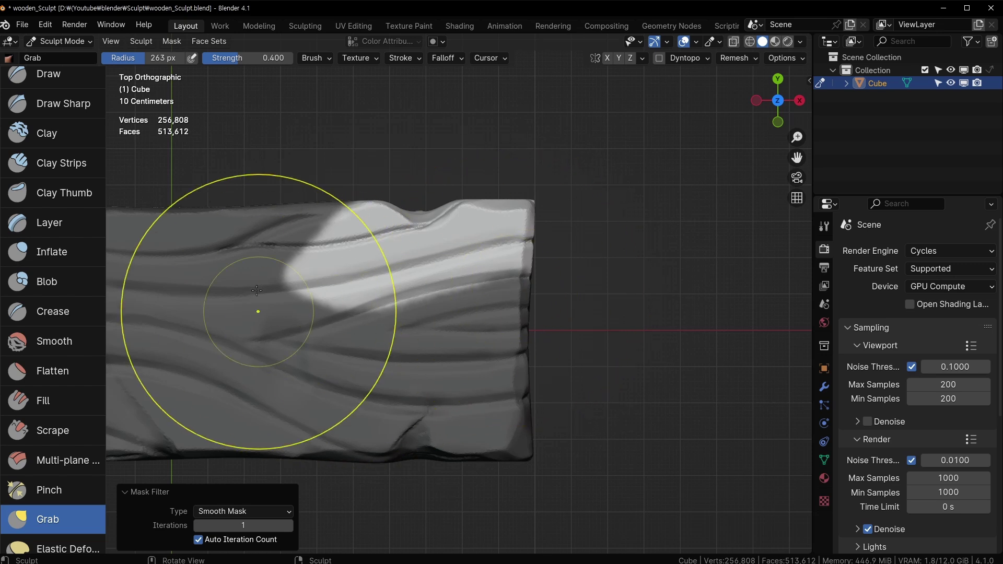
pyautogui.moveTo(518, 252); pyautogui.dragTo(530, 247)
pyautogui.press('f')
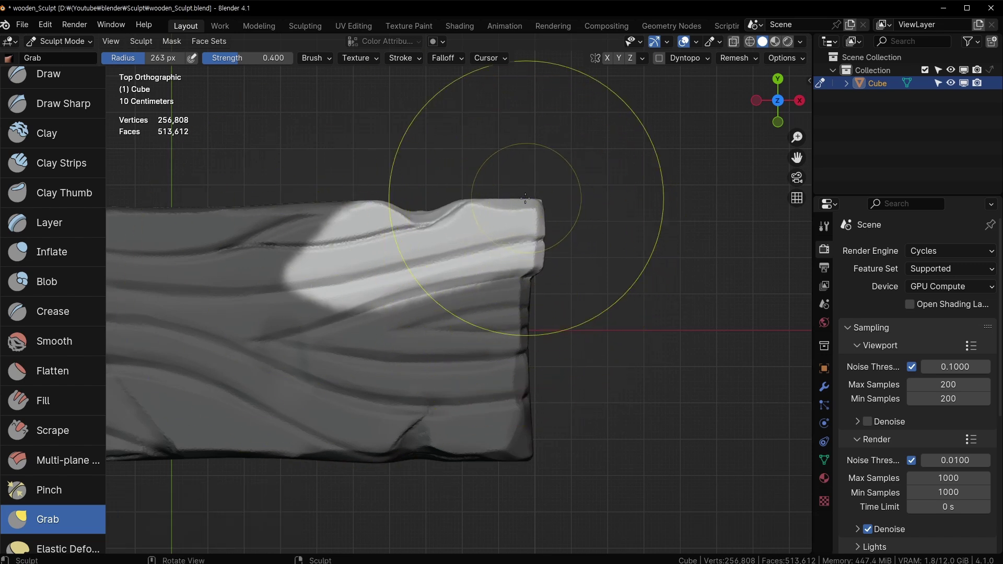
pyautogui.click(483, 206)
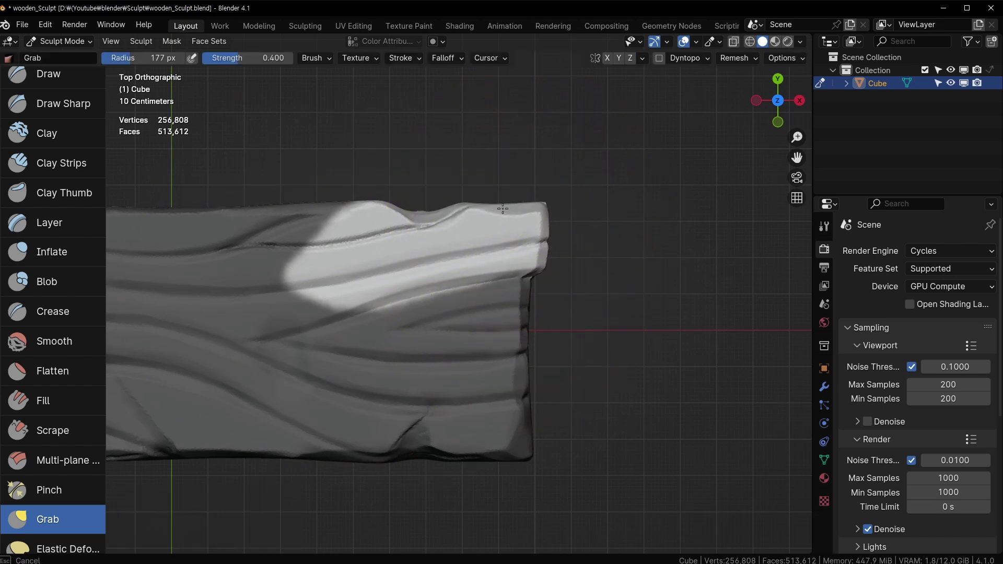
pyautogui.moveTo(502, 209); pyautogui.dragTo(531, 203)
pyautogui.moveTo(381, 208); pyautogui.dragTo(380, 215)
pyautogui.hotkey('alt', 'm')
# Lasso-mask the region along the +X, -Y corner of the board
pyautogui.keyDown('shift'); pyautogui.moveTo(531, 381); pyautogui.dragTo(556, 267, button='middle'); pyautogui.keyUp('shift')
pyautogui.hotkey('shift', 'space')
pyautogui.click(565, 303)
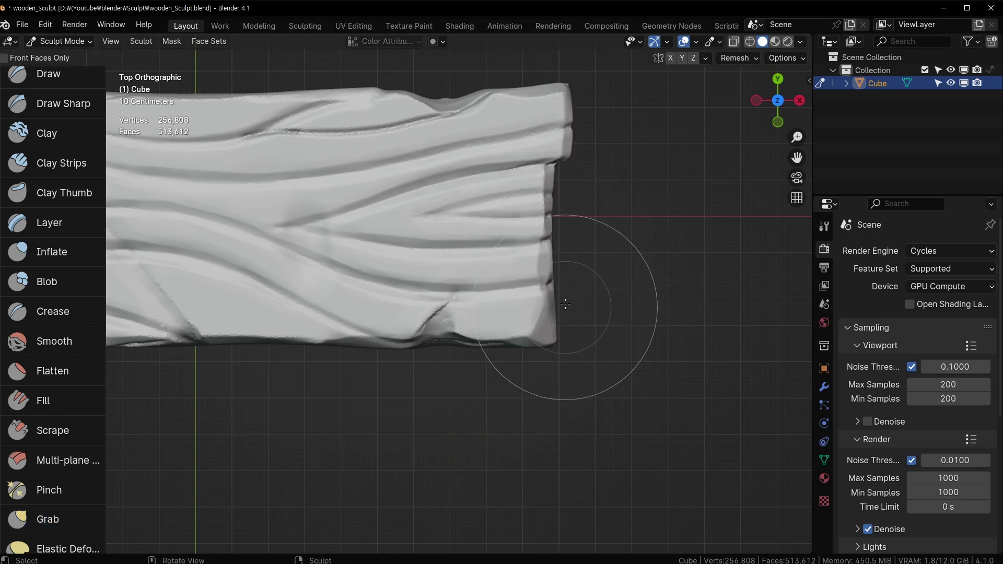
pyautogui.moveTo(565, 306); pyautogui.dragTo(319, 306)
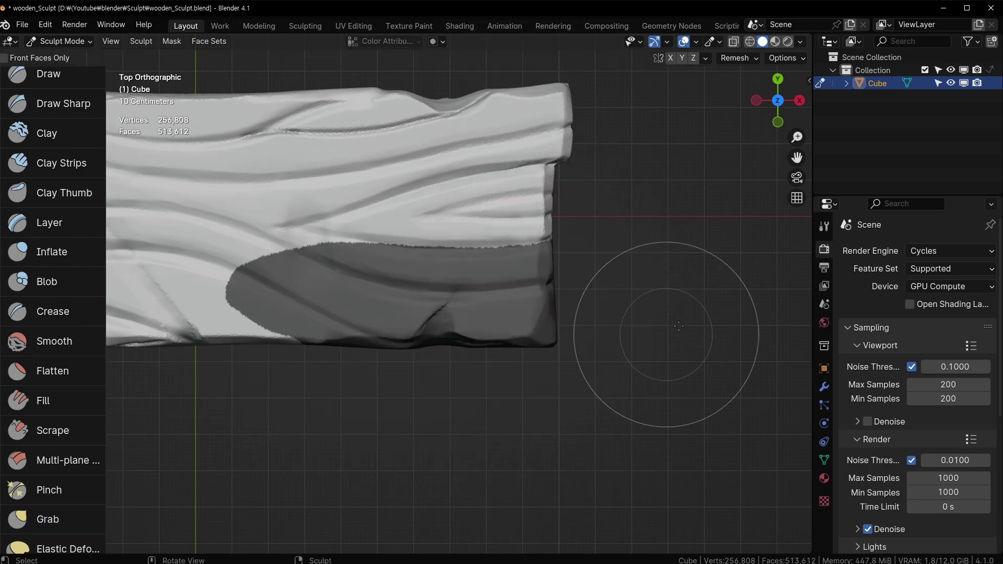
# Smooth and invert the mask so only the board's +X, -Y corner region stays editable
pyautogui.click(142, 42)
pyautogui.moveTo(172, 42)
pyautogui.click(198, 142)
pyautogui.hotkey('ctrl', 'i')
# Reshape the unmasked +X, -Y corner with Grab pulls at different brush radii, and clear the mask
pyautogui.press('g')
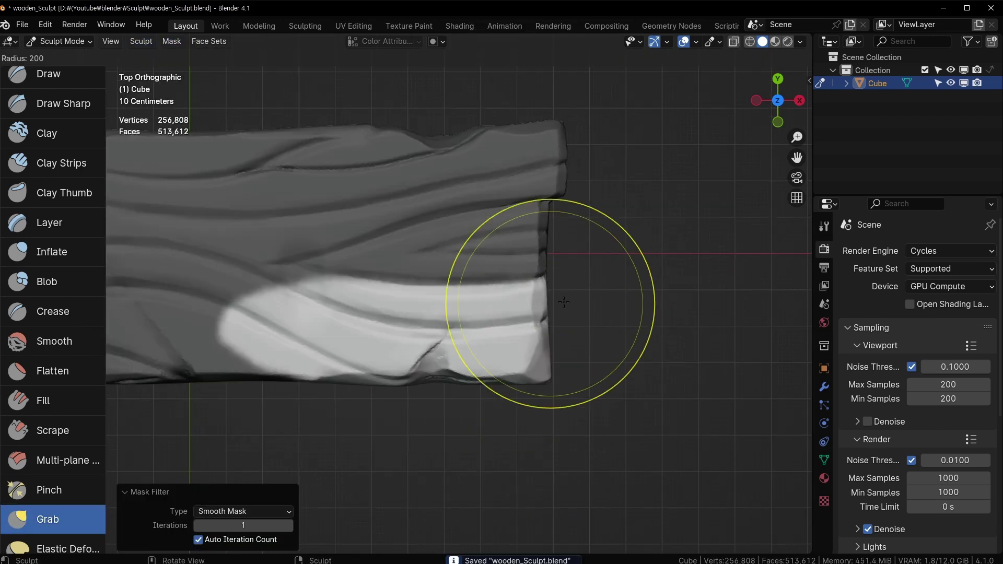
pyautogui.moveTo(526, 337)
pyautogui.mouseDown(button='middle')
pyautogui.moveTo(487, 327)
pyautogui.moveTo(278, 350)
pyautogui.moveTo(368, 362)
pyautogui.mouseUp(button='middle')
pyautogui.press('f')
pyautogui.click(447, 329)
pyautogui.press('f')
pyautogui.click(336, 361)
pyautogui.moveTo(349, 375); pyautogui.dragTo(349, 345)
pyautogui.press('f')
pyautogui.moveTo(349, 344)
pyautogui.mouseDown(button='middle')
pyautogui.moveTo(408, 387)
pyautogui.moveTo(502, 334)
pyautogui.moveTo(463, 256)
pyautogui.moveTo(376, 334)
pyautogui.mouseUp(button='middle')
pyautogui.hotkey('alt', 'm')
# Enable Dyntopo and sharpen the grooves and edges near the +X end with Pinch strokes at a 58 px radius
pyautogui.click(659, 58)
pyautogui.click(659, 79)
pyautogui.press('p')
pyautogui.press('f')
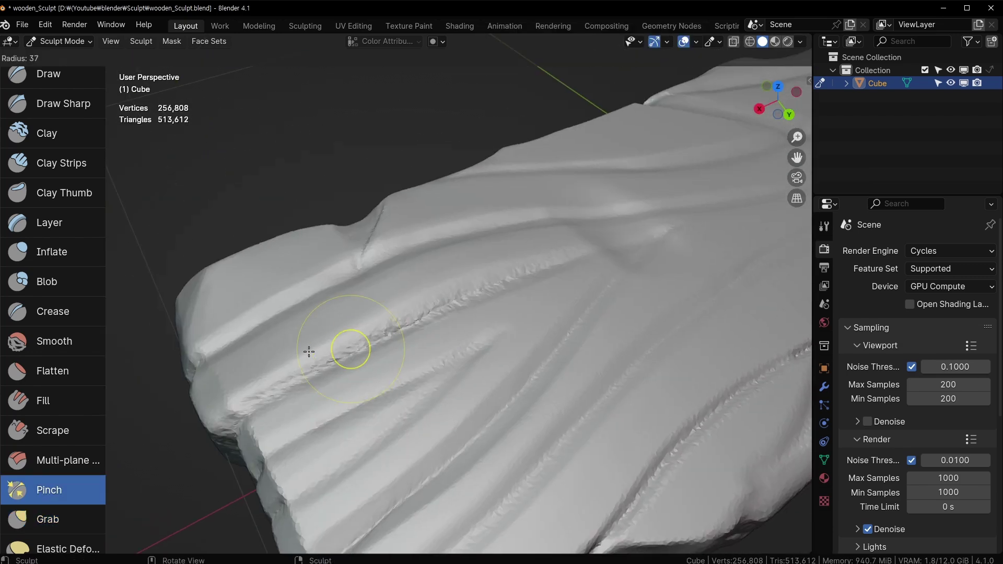
pyautogui.click(308, 350)
pyautogui.moveTo(486, 282); pyautogui.dragTo(322, 340)
pyautogui.moveTo(322, 340); pyautogui.dragTo(283, 308, button='middle')
pyautogui.moveTo(290, 318); pyautogui.dragTo(301, 260)
pyautogui.moveTo(301, 260)
pyautogui.mouseDown(button='middle')
pyautogui.moveTo(287, 381)
pyautogui.moveTo(369, 403)
pyautogui.moveTo(497, 386)
pyautogui.mouseUp(button='middle')
pyautogui.moveTo(508, 397); pyautogui.dragTo(491, 361)
pyautogui.moveTo(491, 360); pyautogui.dragTo(553, 444, button='middle')
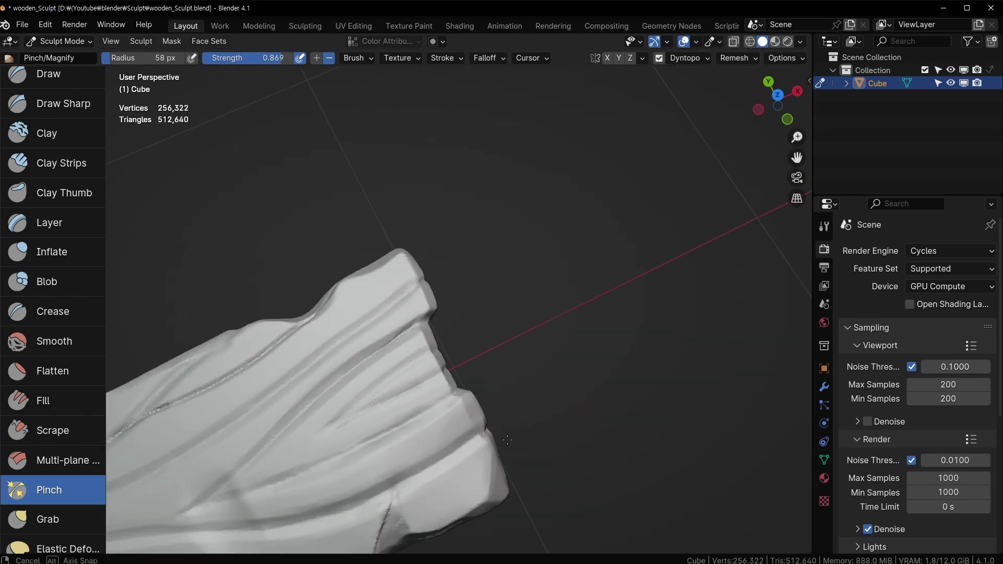
# Lasso-mask the middle region of the board's -X end, then invert and smooth the mask so only that region stays editable
pyautogui.press('KP_7')
pyautogui.scroll(2, 616, 291)
pyautogui.keyDown('shift'); pyautogui.moveTo(380, 221); pyautogui.dragTo(457, 271, button='middle'); pyautogui.keyUp('shift')
pyautogui.hotkey('shift', 'space')
pyautogui.click(457, 277)
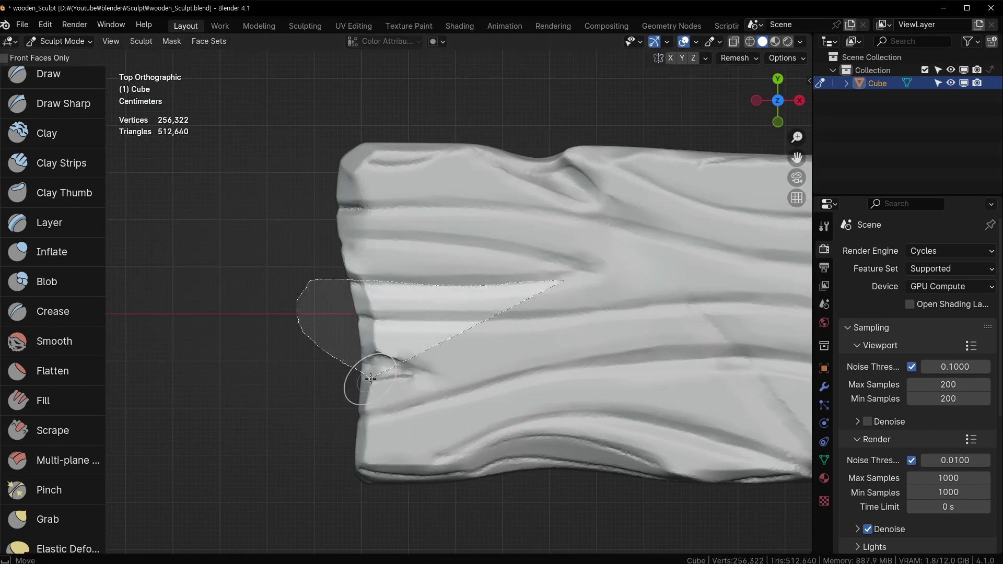
pyautogui.moveTo(371, 378); pyautogui.dragTo(580, 313)
pyautogui.click(171, 41)
pyautogui.click(180, 140)
# Grab the unmasked middle of the -X end outward, starting at a 183 px radius, and clear the mask
pyautogui.press('g')
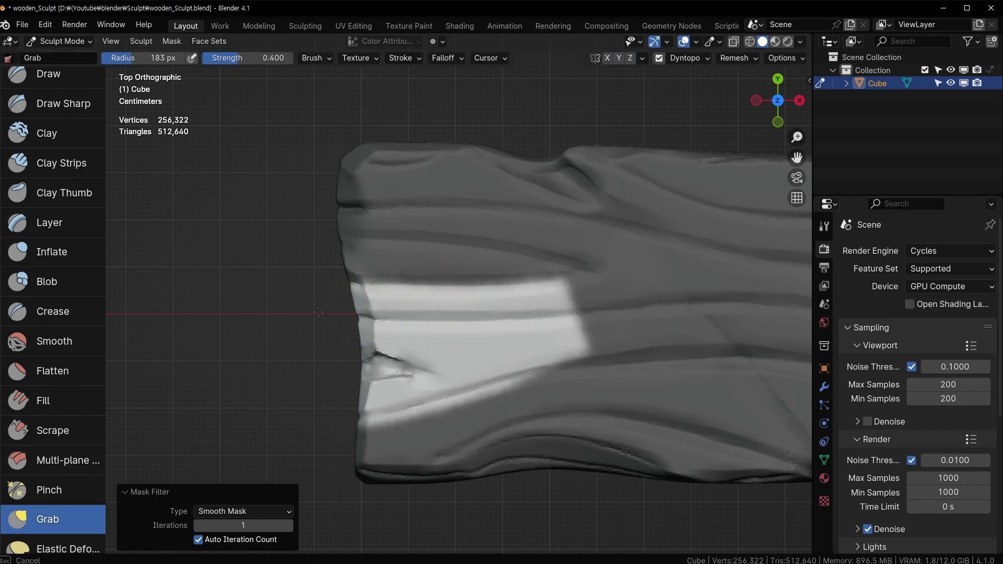
pyautogui.moveTo(318, 312); pyautogui.dragTo(310, 312)
pyautogui.press('f')
pyautogui.click(371, 397)
pyautogui.moveTo(359, 351); pyautogui.dragTo(354, 348)
pyautogui.press('f')
pyautogui.keyDown('shift'); pyautogui.moveTo(489, 320); pyautogui.dragTo(406, 408, button='middle'); pyautogui.keyUp('shift')
pyautogui.hotkey('alt', 'm')
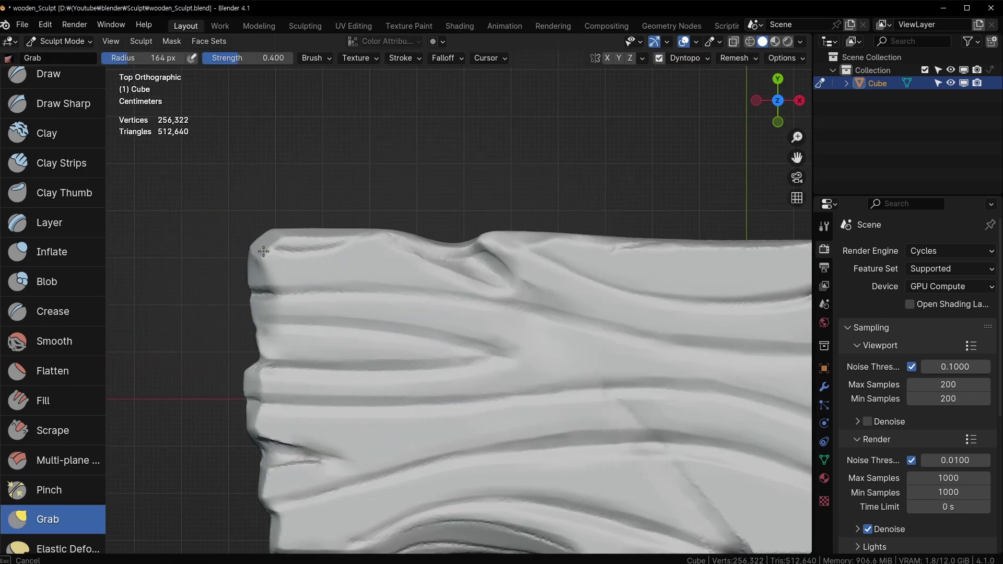
# Pull the -X, +Y corner inward with a 164 px Grab brush, adjust the end outline beside it, and save the file
pyautogui.moveTo(261, 250); pyautogui.dragTo(268, 257)
pyautogui.keyDown('shift'); pyautogui.moveTo(335, 418); pyautogui.dragTo(345, 254, button='middle'); pyautogui.keyUp('shift')
pyautogui.press('f')
pyautogui.moveTo(287, 381); pyautogui.dragTo(280, 380)
pyautogui.press('f')
pyautogui.keyDown('shift'); pyautogui.moveTo(334, 293); pyautogui.dragTo(295, 354, button='middle'); pyautogui.keyUp('shift')
pyautogui.hotkey('ctrl', 's')
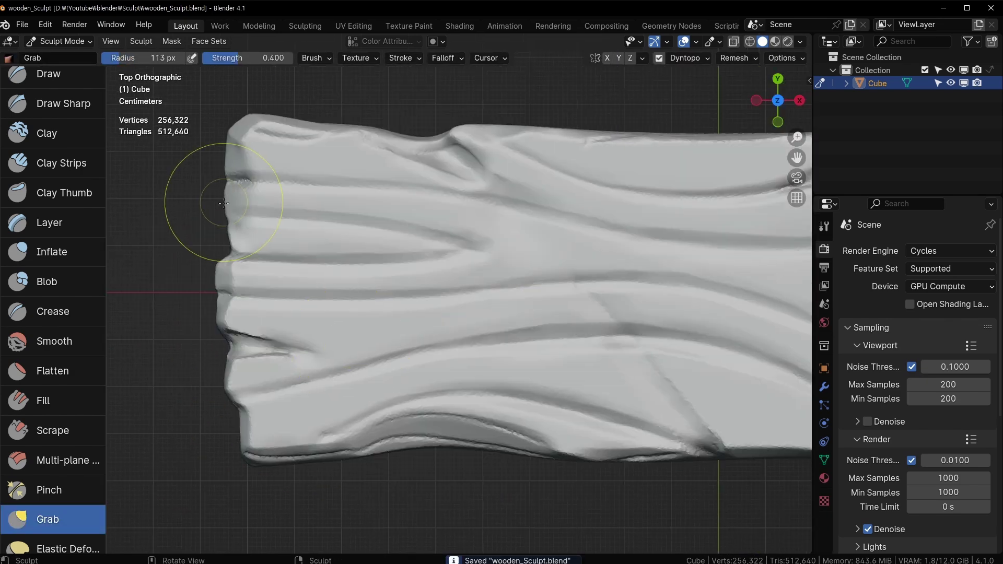
# Grab the -X end's edge slightly inward just below the +Y corner, and save the file
pyautogui.press('f')
pyautogui.moveTo(229, 206); pyautogui.dragTo(241, 212)
pyautogui.keyDown('shift'); pyautogui.moveTo(360, 219); pyautogui.dragTo(229, 263, button='middle'); pyautogui.keyUp('shift')
pyautogui.press('f')
pyautogui.hotkey('ctrl', 's')
# Turn off Dyntopo and reshape the +Y edge notch and the -Y edge near the -X end with Grab
pyautogui.moveTo(311, 193)
pyautogui.mouseDown()
pyautogui.moveTo(305, 202)
pyautogui.moveTo(349, 179)
pyautogui.mouseUp()
pyautogui.click(659, 58)
pyautogui.moveTo(429, 186); pyautogui.dragTo(413, 183)
pyautogui.keyDown('shift'); pyautogui.moveTo(313, 208); pyautogui.dragTo(308, 216); pyautogui.keyUp('shift')
pyautogui.keyDown('shift'); pyautogui.moveTo(224, 345); pyautogui.dragTo(264, 177, button='middle'); pyautogui.keyUp('shift')
pyautogui.moveTo(276, 331); pyautogui.dragTo(273, 322)
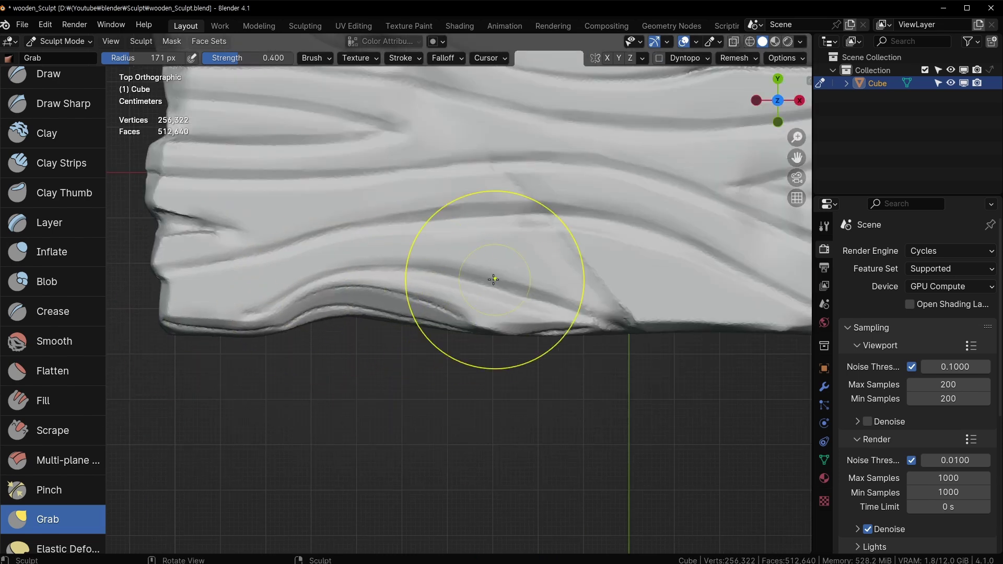
# Set the Grab radius to 107 px and save the file
pyautogui.press('f')
pyautogui.keyDown('shift'); pyautogui.moveTo(494, 235); pyautogui.dragTo(395, 311, button='middle'); pyautogui.keyUp('shift')
pyautogui.keyDown('shift'); pyautogui.moveTo(581, 146); pyautogui.dragTo(432, 181, button='middle'); pyautogui.keyUp('shift')
pyautogui.keyDown('shift'); pyautogui.moveTo(659, 229); pyautogui.dragTo(463, 226, button='middle'); pyautogui.keyUp('shift')
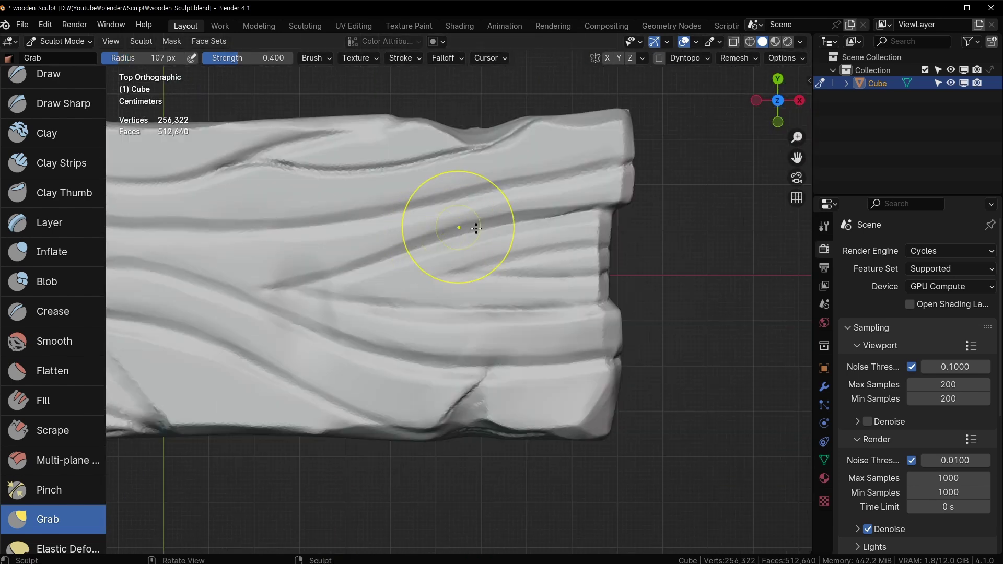
pyautogui.moveTo(285, 335); pyautogui.dragTo(303, 138, button='middle')
pyautogui.keyDown('shift'); pyautogui.moveTo(731, 199); pyautogui.dragTo(550, 215, button='middle'); pyautogui.keyUp('shift')
pyautogui.scroll(-4, 541, 213)
pyautogui.moveTo(392, 152); pyautogui.dragTo(371, 338, button='middle')
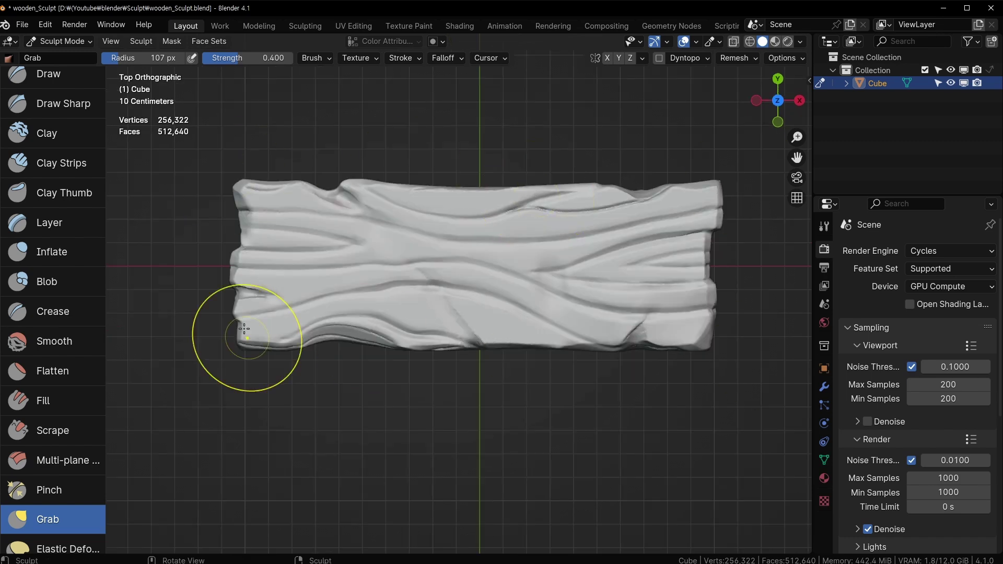
pyautogui.hotkey('ctrl', 's')
# Grab the recessed middle of the board's +X end further inward, and save the file
pyautogui.keyDown('shift'); pyautogui.moveTo(726, 252); pyautogui.dragTo(497, 271, button='middle'); pyautogui.keyUp('shift')
pyautogui.scroll(3, 497, 271)
pyautogui.moveTo(497, 271); pyautogui.dragTo(487, 264)
pyautogui.keyDown('shift'); pyautogui.moveTo(474, 264); pyautogui.dragTo(600, 238, button='middle'); pyautogui.keyUp('shift')
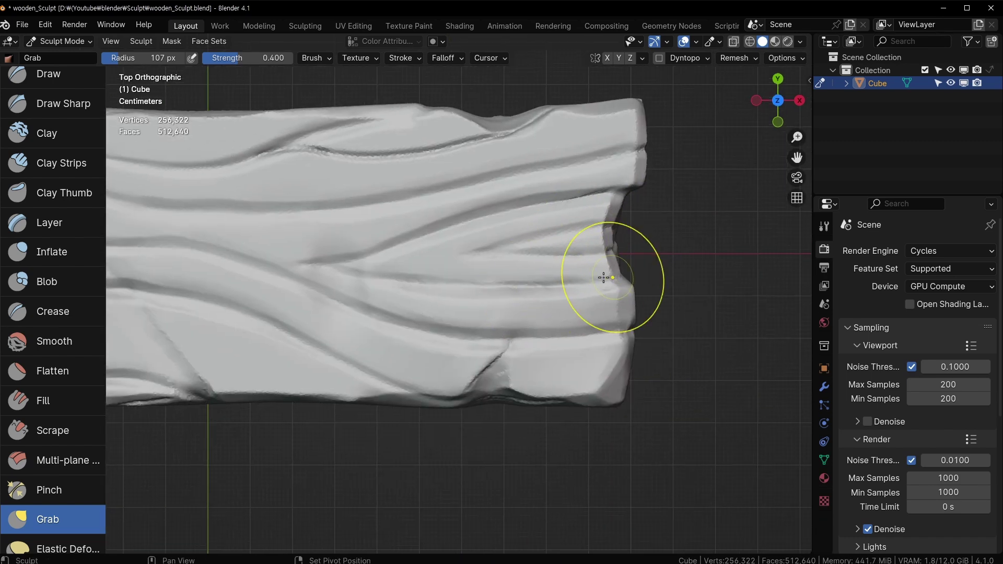
pyautogui.moveTo(530, 330); pyautogui.dragTo(540, 238, button='middle')
pyautogui.hotkey('ctrl', 's')
# Switch to Object Mode, select the board, and hide the viewport's tool shelf
pyautogui.keyDown('shift'); pyautogui.moveTo(626, 261); pyautogui.dragTo(543, 269, button='middle'); pyautogui.keyUp('shift')
pyautogui.scroll(-3, 543, 269)
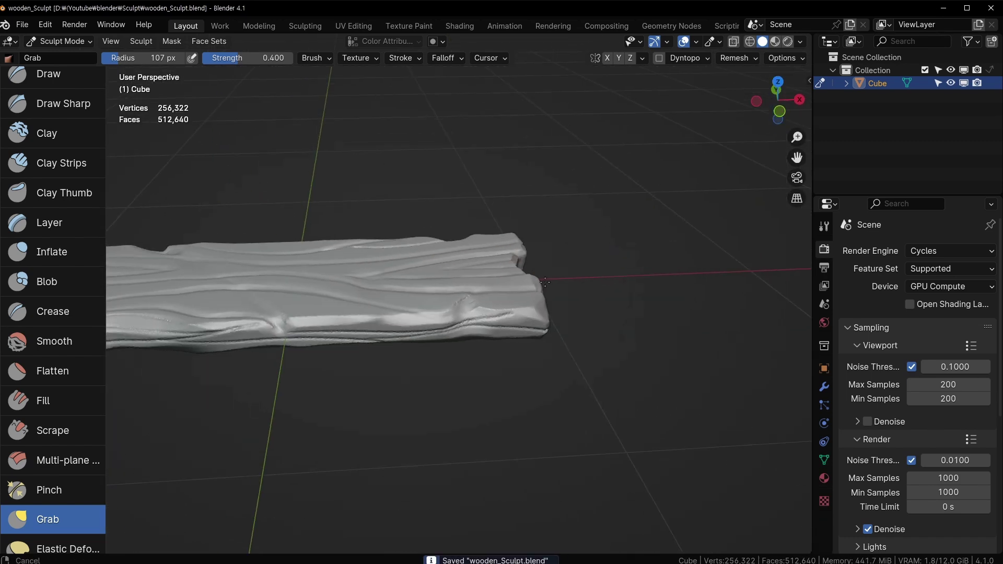
pyautogui.keyDown('shift'); pyautogui.moveTo(467, 274); pyautogui.dragTo(531, 270, button='middle'); pyautogui.keyUp('shift')
pyautogui.scroll(3, 403, 292)
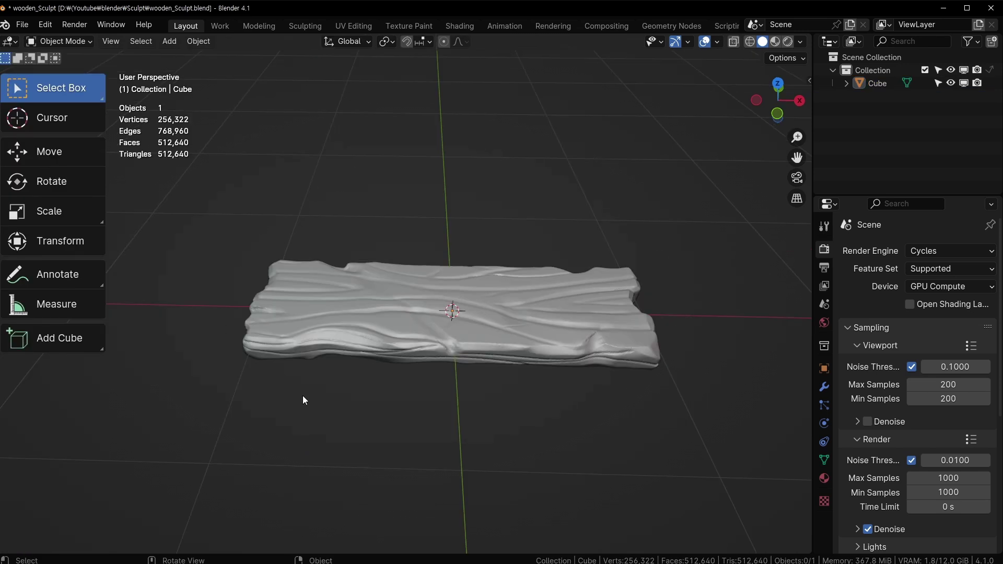
pyautogui.click(572, 296)
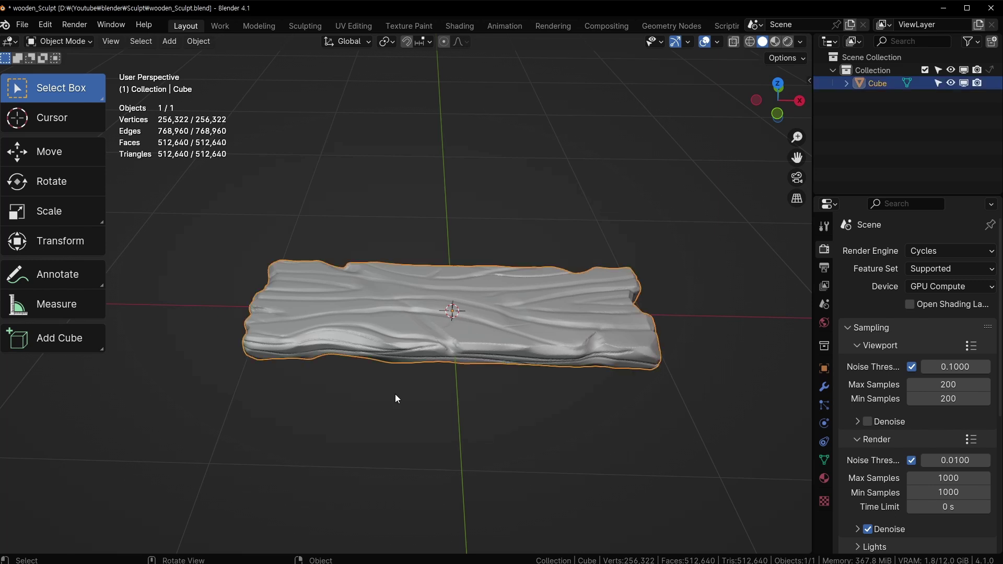
pyautogui.moveTo(704, 296); pyautogui.dragTo(486, 389, button='middle')
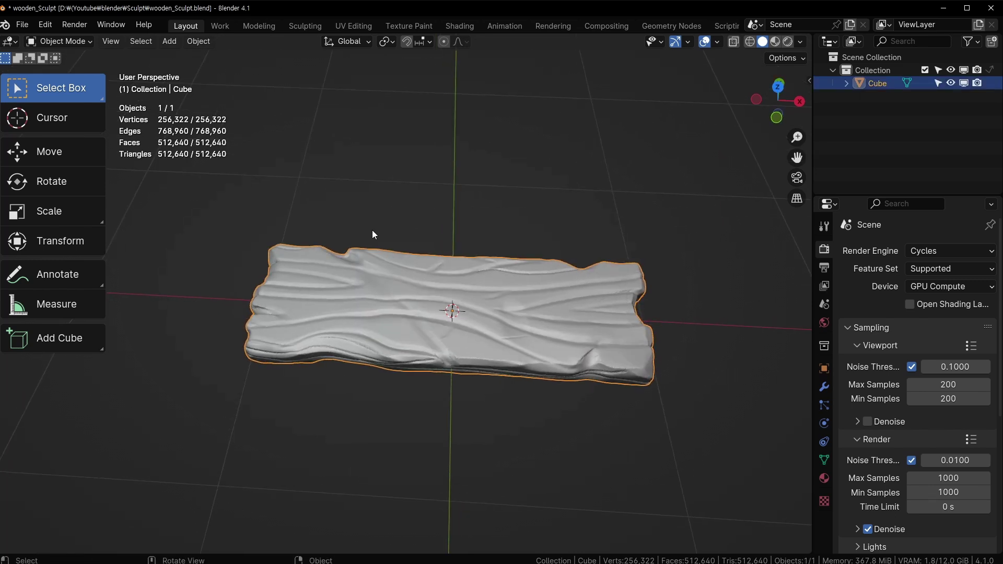
pyautogui.press('t')
pyautogui.moveTo(385, 262); pyautogui.dragTo(491, 265, button='middle')
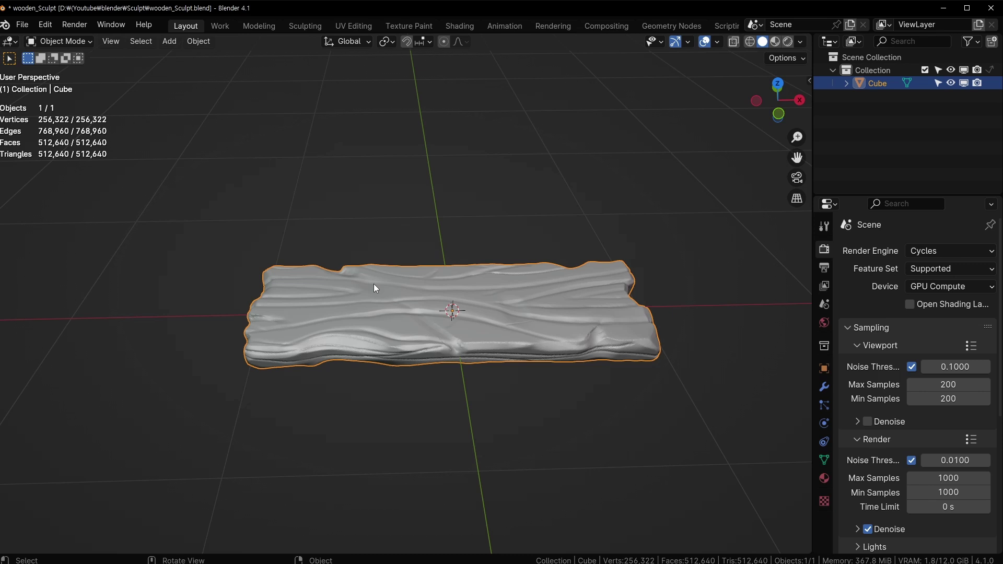
# Split the 3D viewport into two stacked areas and save the file
pyautogui.rightClick(364, 555)
pyautogui.click(365, 553)
pyautogui.click(418, 300)
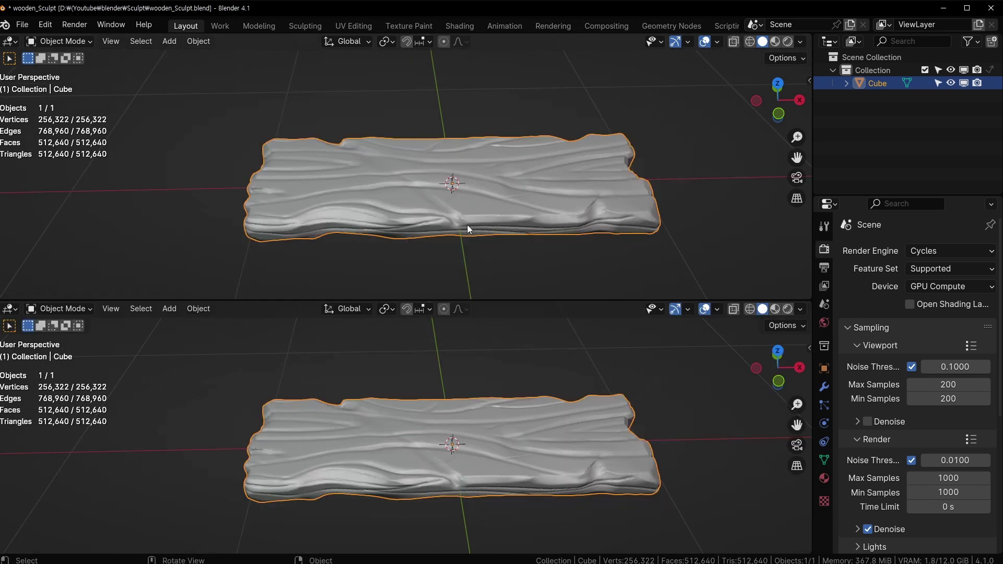
pyautogui.moveTo(459, 192); pyautogui.dragTo(480, 174, button='middle')
pyautogui.hotkey('ctrl', 's')
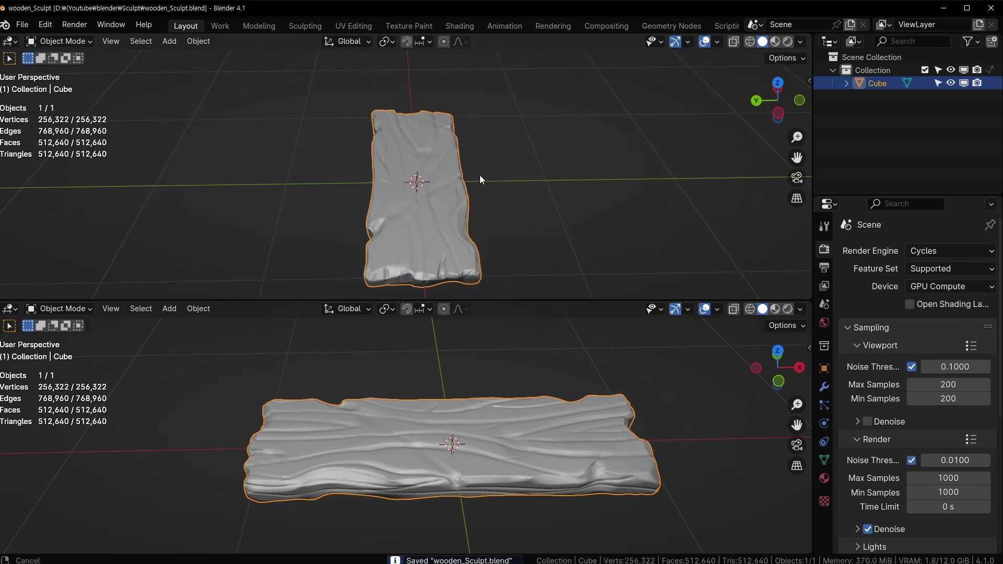
# Duplicate the board and move the copy about 2.77 m along the Y axis
pyautogui.hotkey('shift', 'd')
pyautogui.rightClick(480, 176)
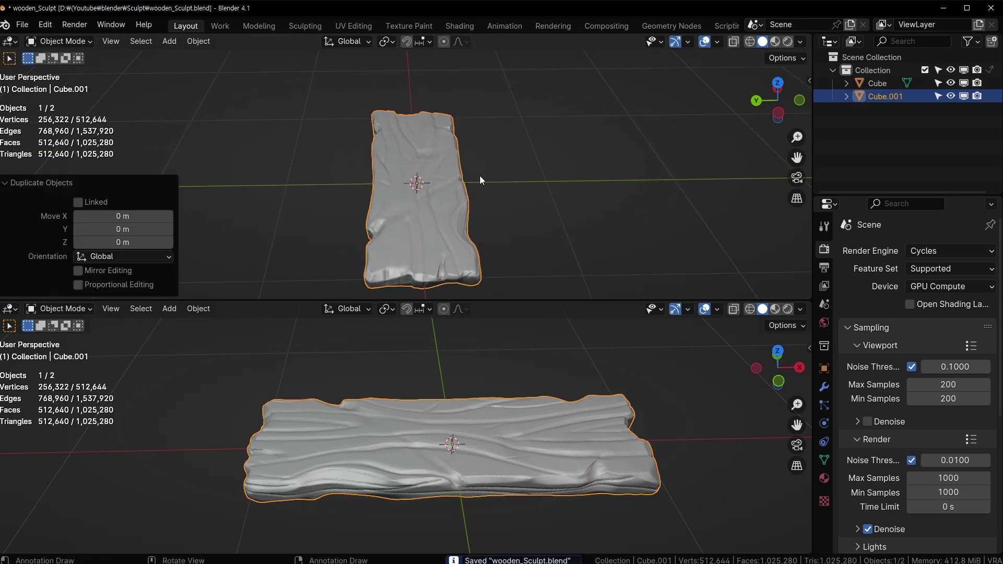
pyautogui.press('g')
pyautogui.press('y')
pyautogui.click(224, 161)
pyautogui.moveTo(224, 161); pyautogui.dragTo(483, 149, button='middle')
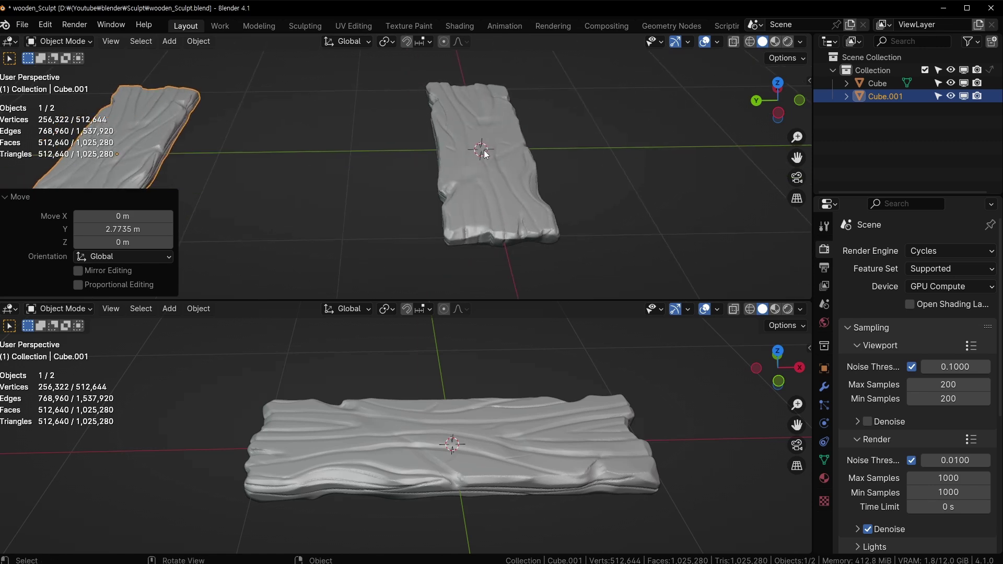
# Select the original board, change the lower area to the Shader Editor, and shrink that area
pyautogui.click(484, 149)
pyautogui.moveTo(559, 209); pyautogui.dragTo(473, 289, button='middle')
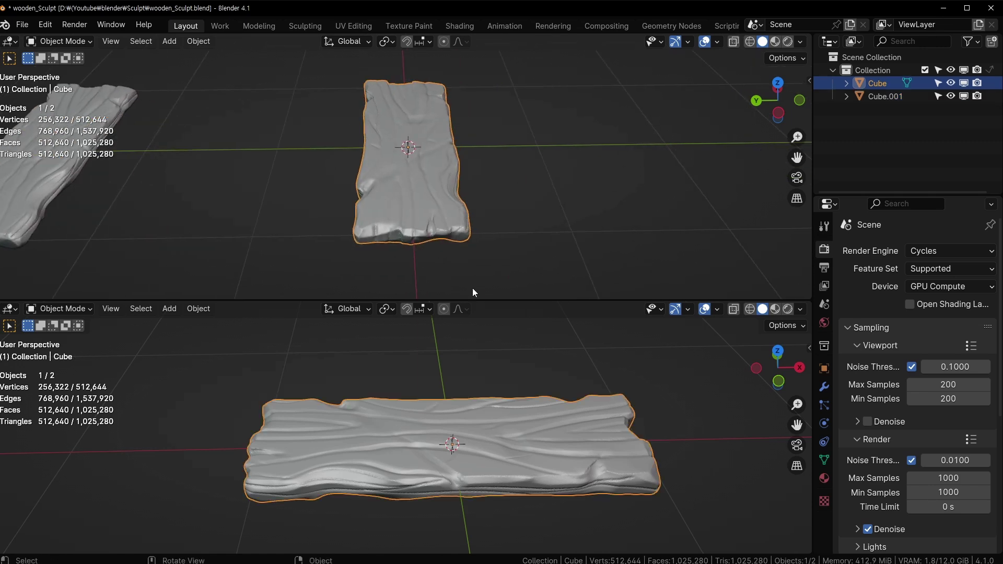
pyautogui.click(9, 308)
pyautogui.click(42, 424)
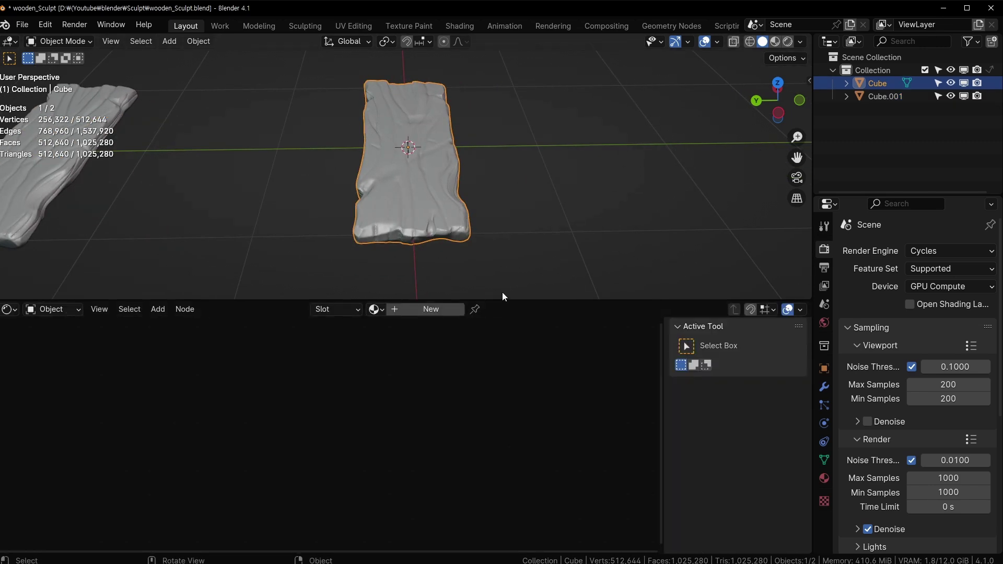
pyautogui.moveTo(499, 300); pyautogui.dragTo(505, 409)
# Examine the duplicate board's mesh in Edit Mode with all geometry selected, and return to Object Mode
pyautogui.click(124, 175)
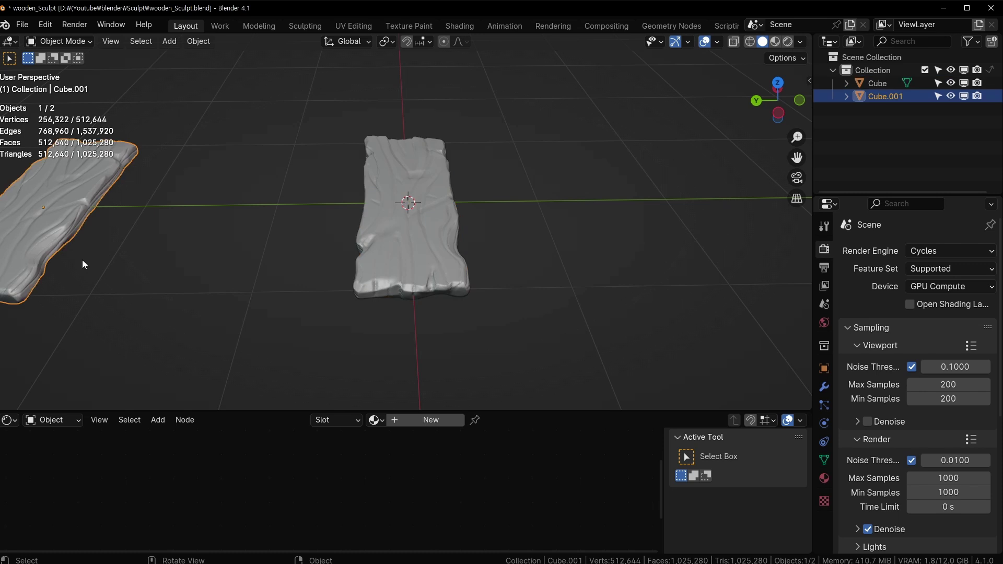
pyautogui.press('Tab')
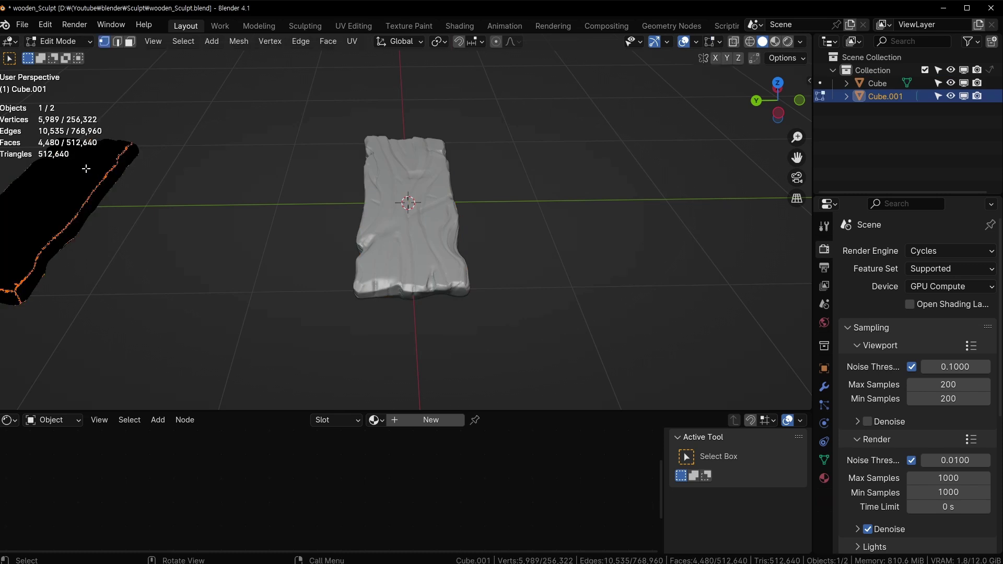
pyautogui.press('a')
pyautogui.press('Tab')
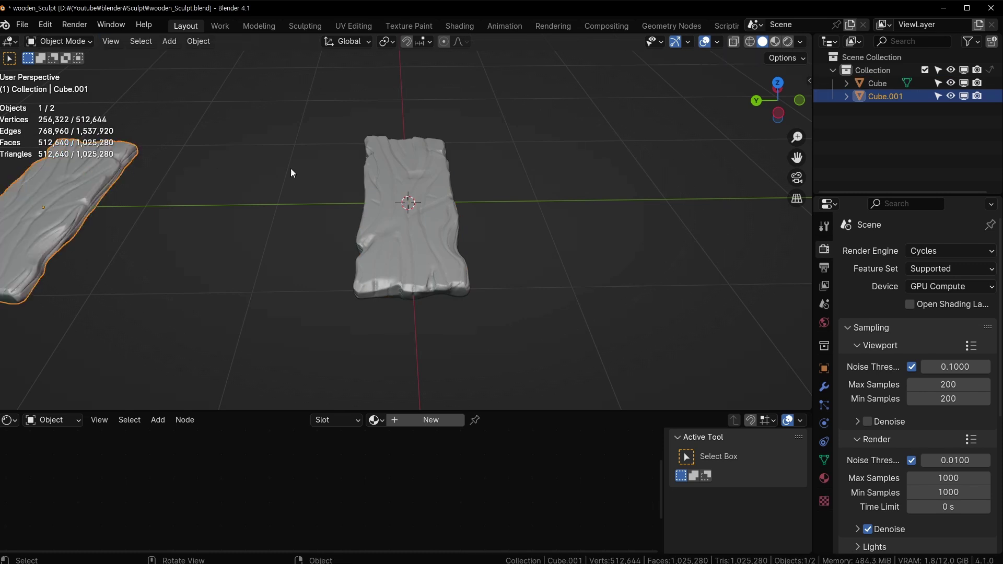
# Add a Decimate modifier to the original board and hide the duplicate
pyautogui.click(445, 187)
pyautogui.moveTo(447, 232); pyautogui.dragTo(578, 136, button='middle')
pyautogui.scroll(4, 440, 241)
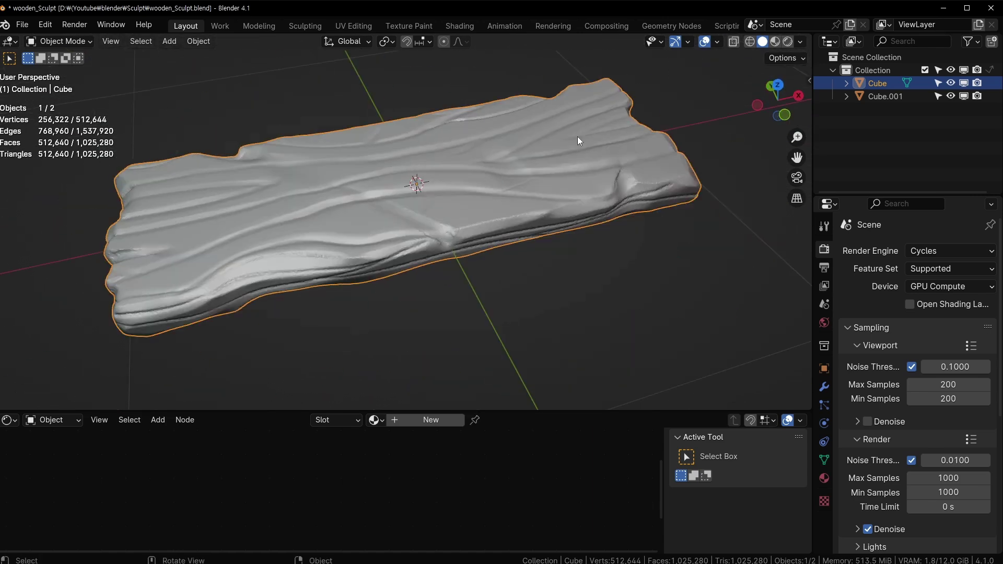
pyautogui.click(824, 387)
pyautogui.click(870, 250)
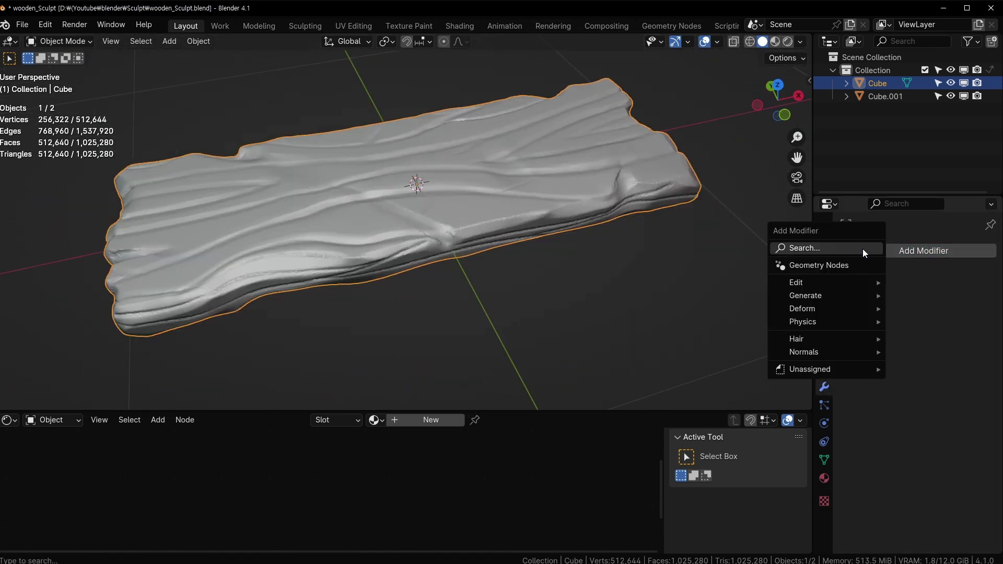
pyautogui.write('de')
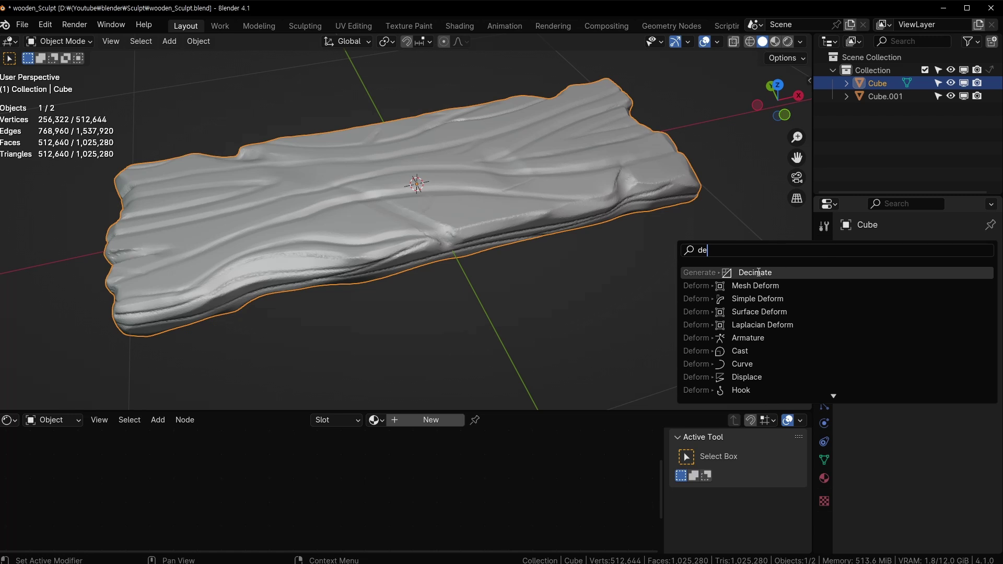
pyautogui.click(758, 273)
pyautogui.hotkey('shift', 'h')
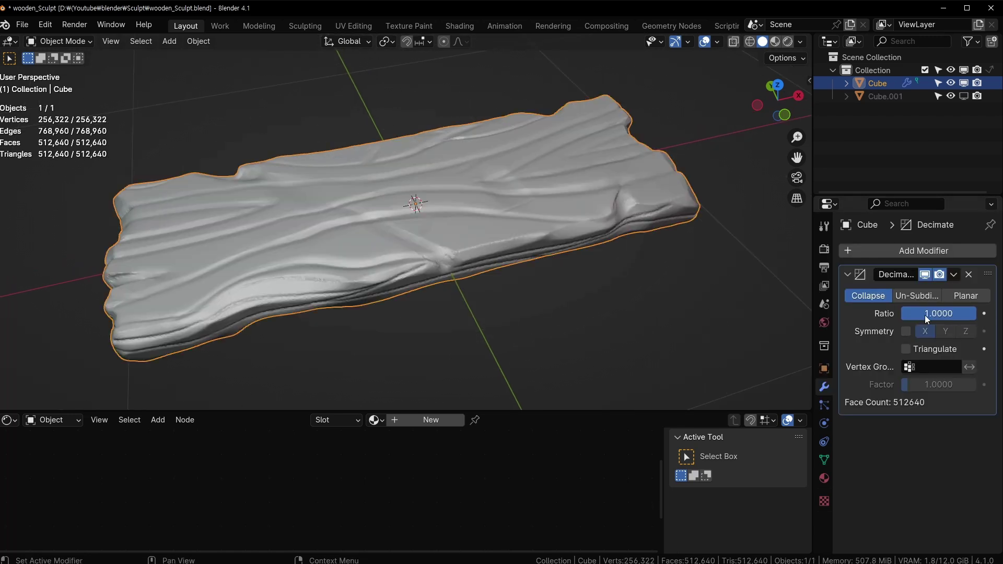
# Set the Decimate ratio to 0.1 and apply the modifier to the board
pyautogui.moveTo(814, 309); pyautogui.dragTo(757, 309)
pyautogui.click(951, 315)
pyautogui.write('0.1')
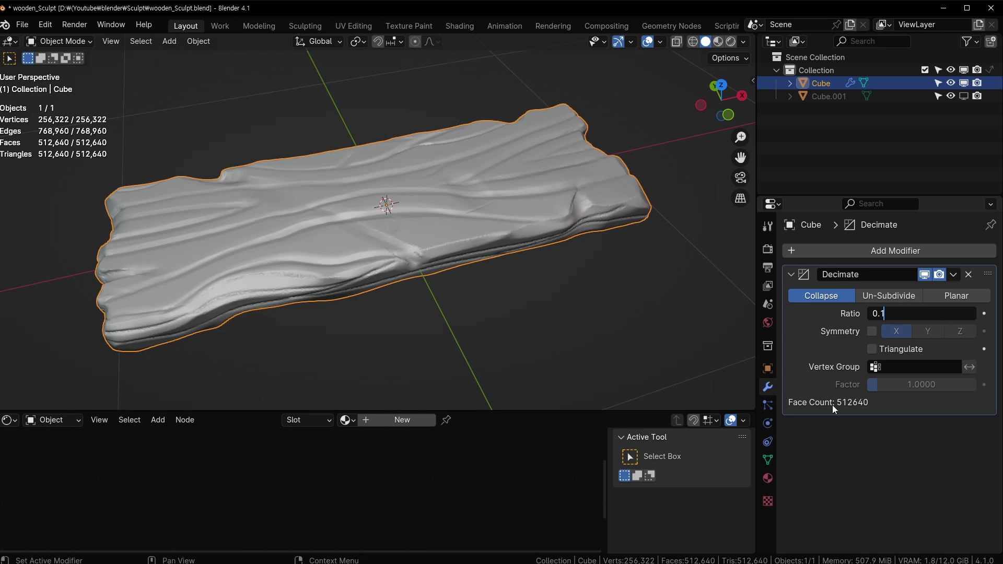
pyautogui.press('Return')
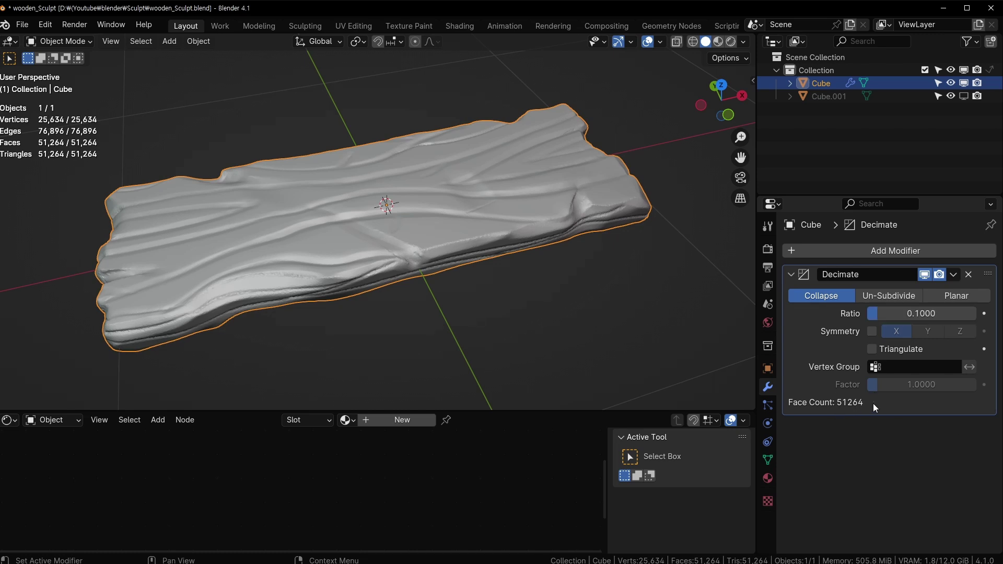
pyautogui.scroll(5, 399, 242)
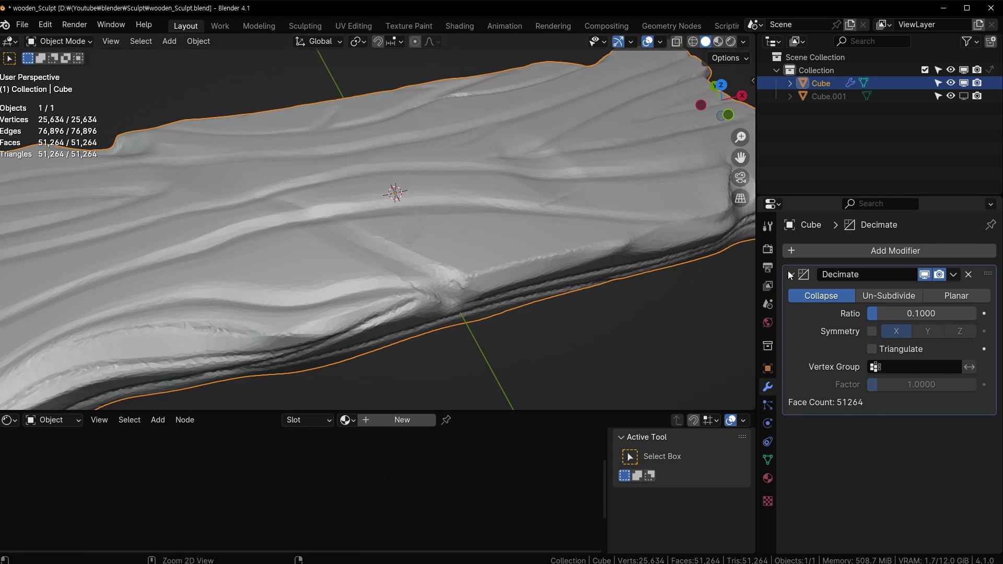
pyautogui.hotkey('ctrl', 'a')
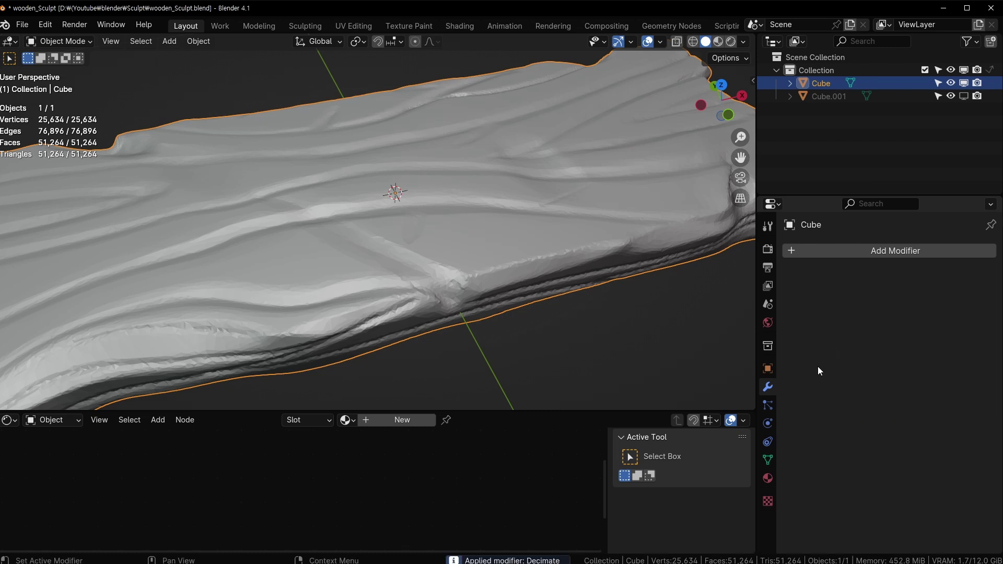
# Add another Decimate modifier to the original board, set its ratio to 0.1, and apply it
pyautogui.click(841, 251)
pyautogui.write('de')
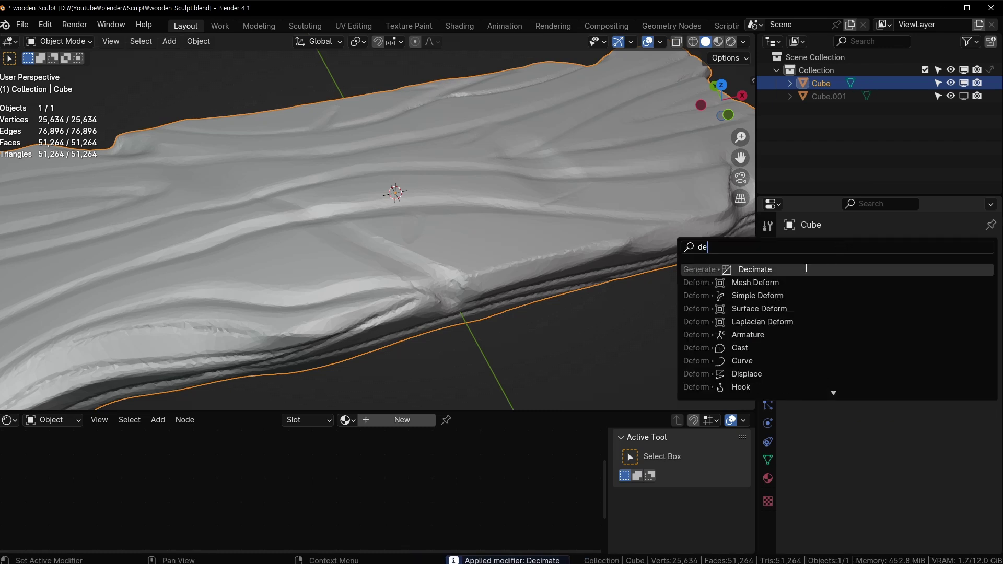
pyautogui.click(806, 269)
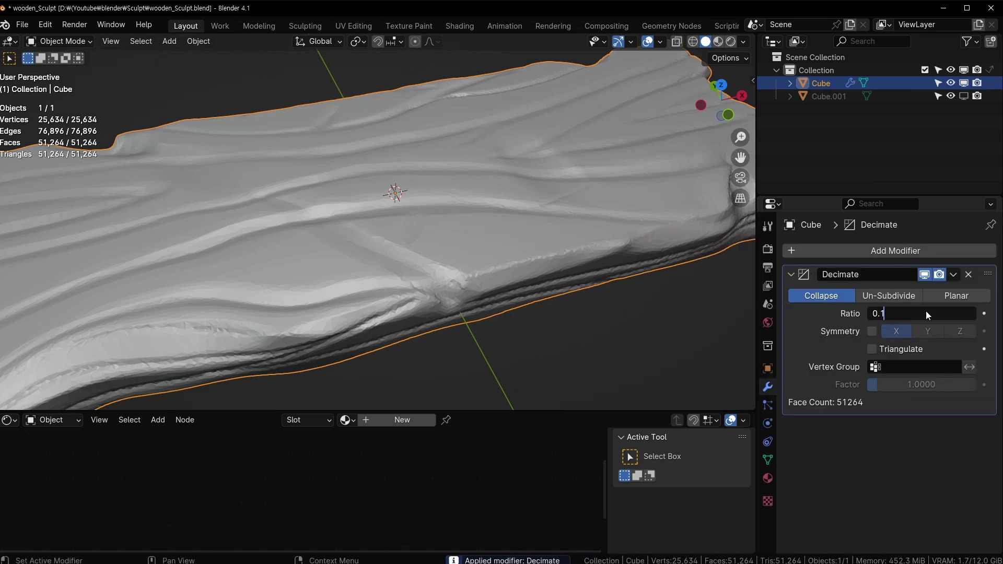
pyautogui.click(926, 311)
pyautogui.write('0.1')
pyautogui.press('Return')
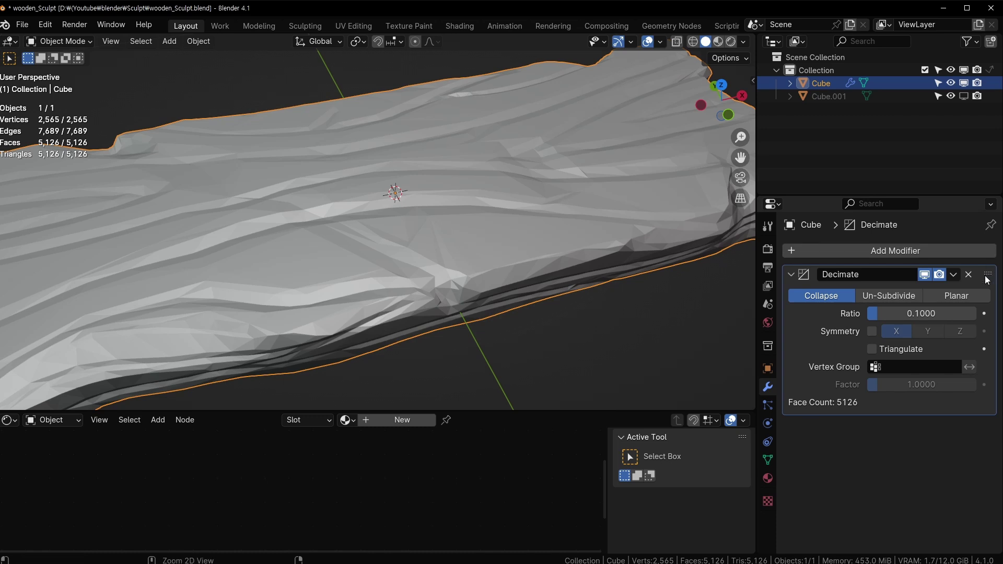
pyautogui.hotkey('ctrl', 'a')
# Apply Shade Smooth by Angle to the low-poly board with Keep Sharp Edges turned off
pyautogui.moveTo(391, 196)
pyautogui.keyDown('ctrl'); pyautogui.mouseDown(button='middle')
pyautogui.moveTo(436, 261)
pyautogui.moveTo(392, 293)
pyautogui.moveTo(437, 214)
pyautogui.moveTo(418, 254)
pyautogui.mouseUp(button='middle'); pyautogui.keyUp('ctrl')
pyautogui.scroll(4, 390, 290)
pyautogui.scroll(-3, 437, 215)
pyautogui.click(197, 44)
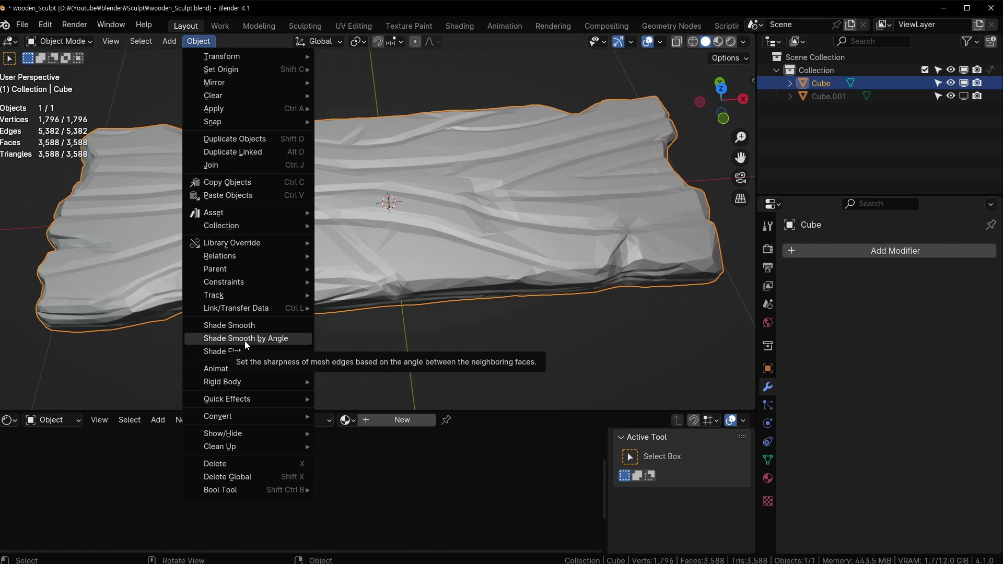
pyautogui.click(244, 339)
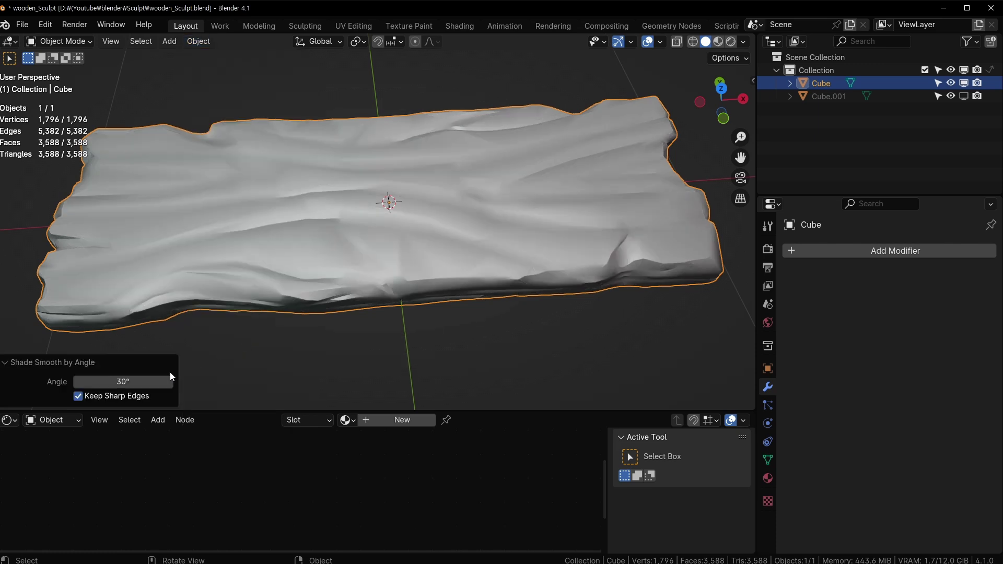
pyautogui.click(90, 398)
pyautogui.moveTo(255, 260); pyautogui.dragTo(323, 238, button='middle')
pyautogui.scroll(3, 324, 237)
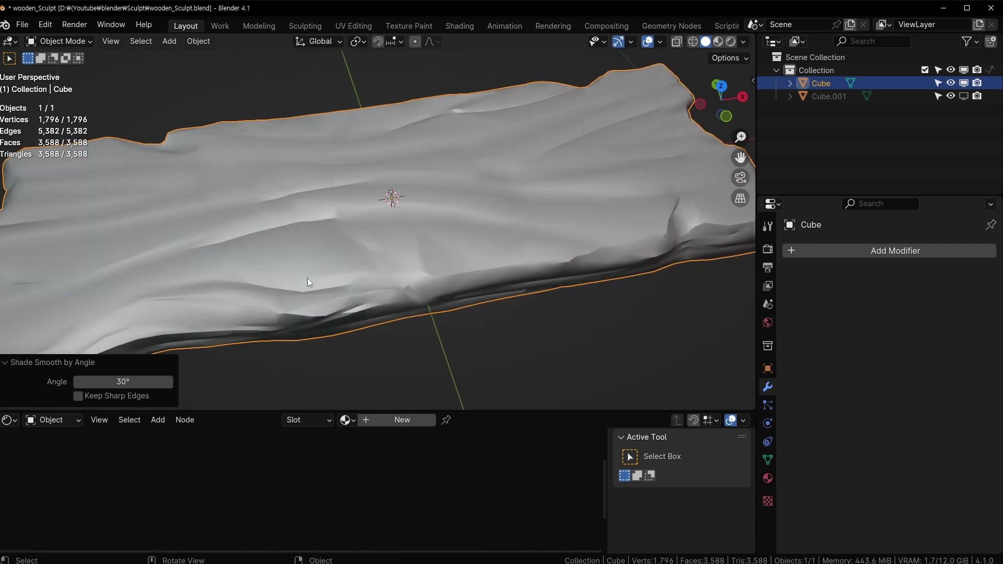
# Try 15° as the board's smoothing angle, and settle on 10°
pyautogui.click(123, 382)
pyautogui.write('15')
pyautogui.press('Return')
pyautogui.moveTo(276, 268)
pyautogui.mouseDown(button='middle')
pyautogui.moveTo(259, 309)
pyautogui.moveTo(356, 239)
pyautogui.moveTo(360, 174)
pyautogui.moveTo(424, 173)
pyautogui.moveTo(362, 227)
pyautogui.moveTo(281, 196)
pyautogui.mouseUp(button='middle')
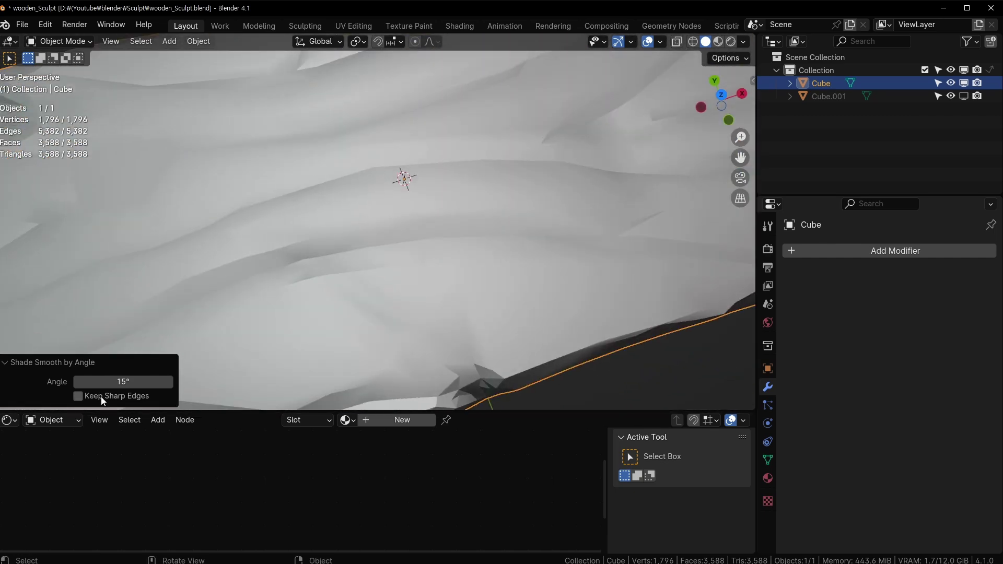
pyautogui.click(123, 382)
pyautogui.write('10')
pyautogui.press('Return')
pyautogui.scroll(-3, 303, 229)
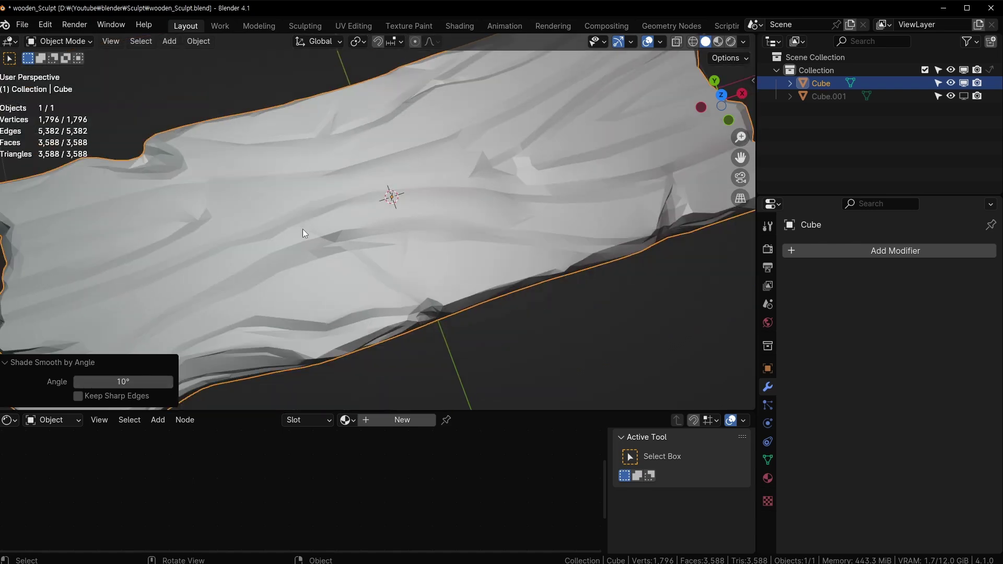
# Check the board's mesh in Edit Mode, save the file from Object Mode, and inspect the underside shading
pyautogui.press('Tab')
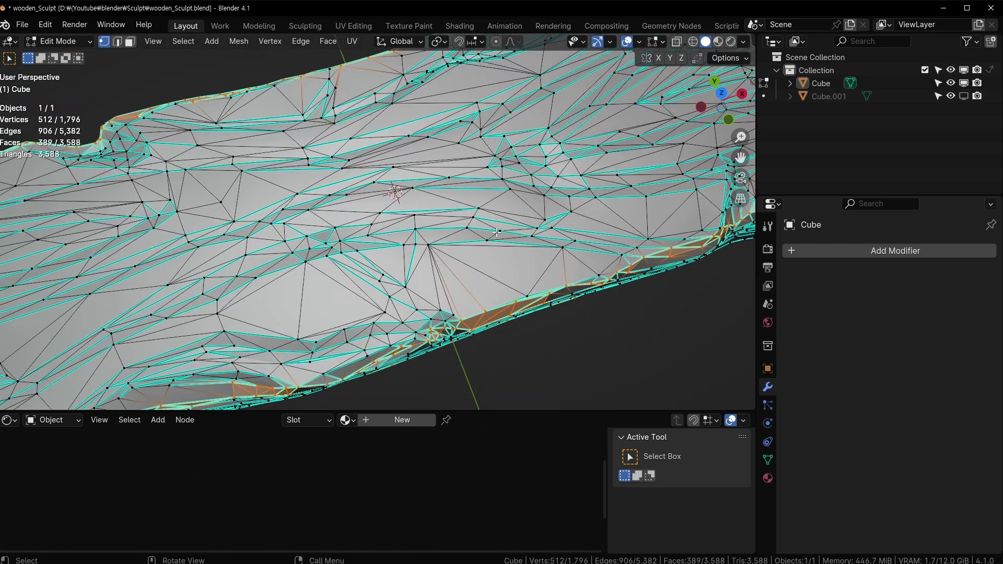
pyautogui.moveTo(497, 233); pyautogui.dragTo(458, 178, button='middle')
pyautogui.press('Tab')
pyautogui.hotkey('ctrl', 's')
pyautogui.scroll(3, 459, 180)
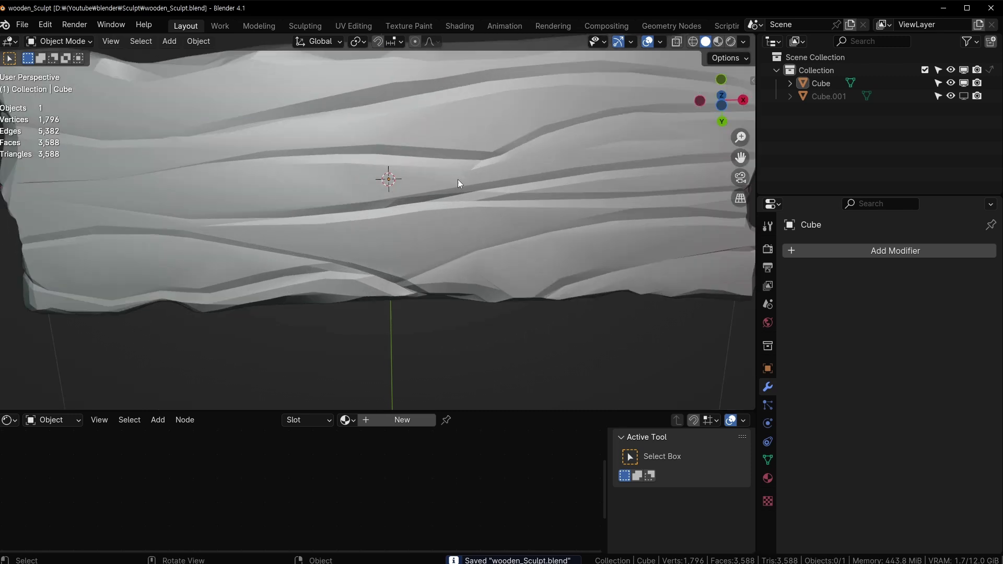
pyautogui.keyDown('shift'); pyautogui.moveTo(438, 128); pyautogui.dragTo(324, 161, button='middle'); pyautogui.keyUp('shift')
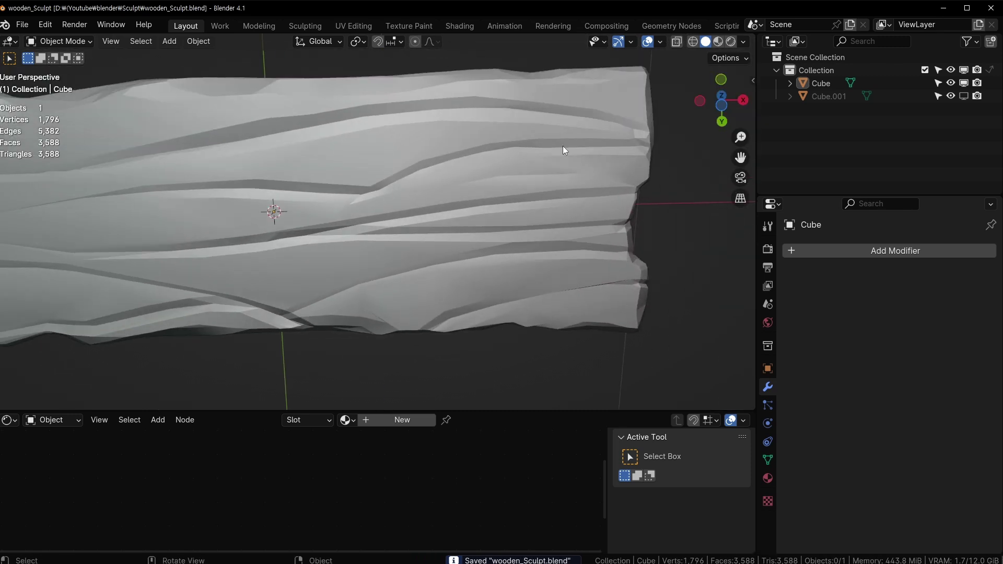
pyautogui.moveTo(562, 147); pyautogui.dragTo(423, 169, button='middle')
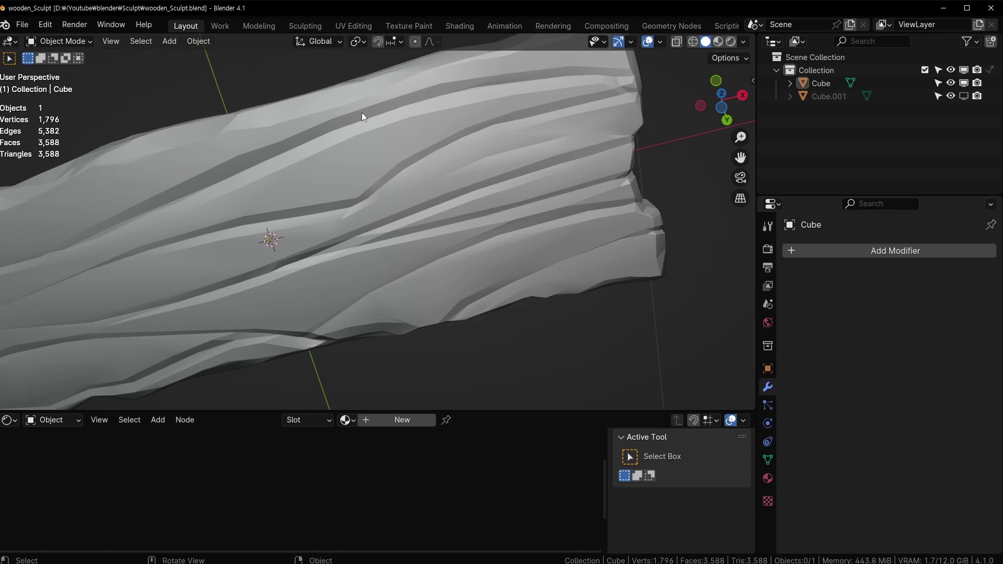
pyautogui.moveTo(362, 112); pyautogui.dragTo(410, 263, button='middle')
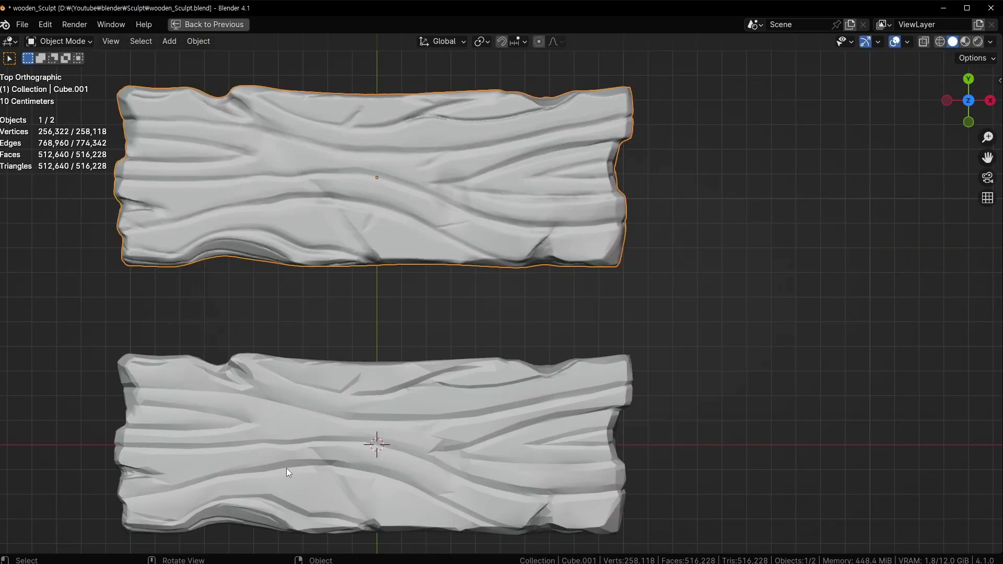
# Compare the surface detail of the high-poly and low-poly boards side by side in the top view
pyautogui.click(206, 437)
pyautogui.click(112, 291)
pyautogui.scroll(4, 299, 153)
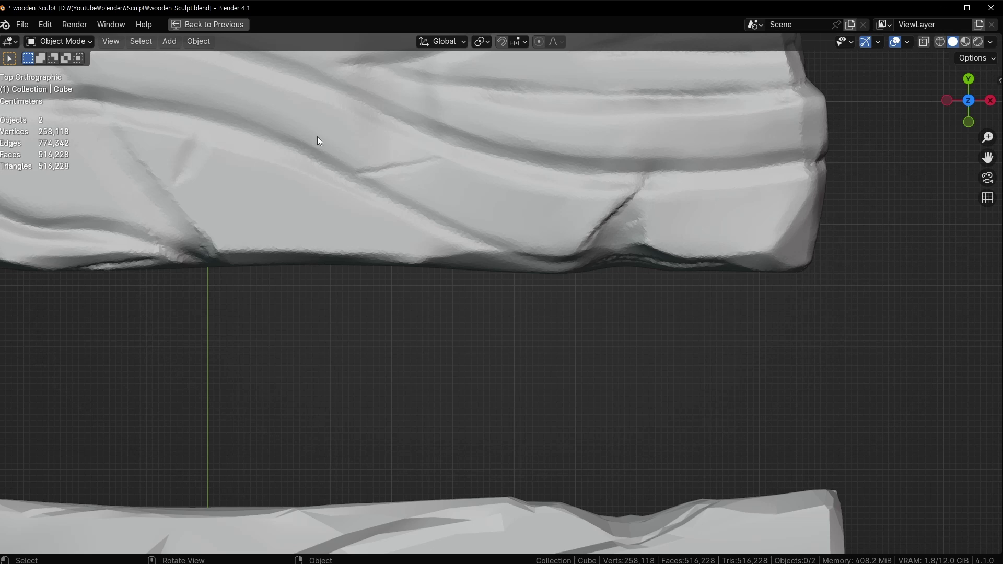
pyautogui.scroll(-3, 317, 141)
pyautogui.scroll(3, 369, 365)
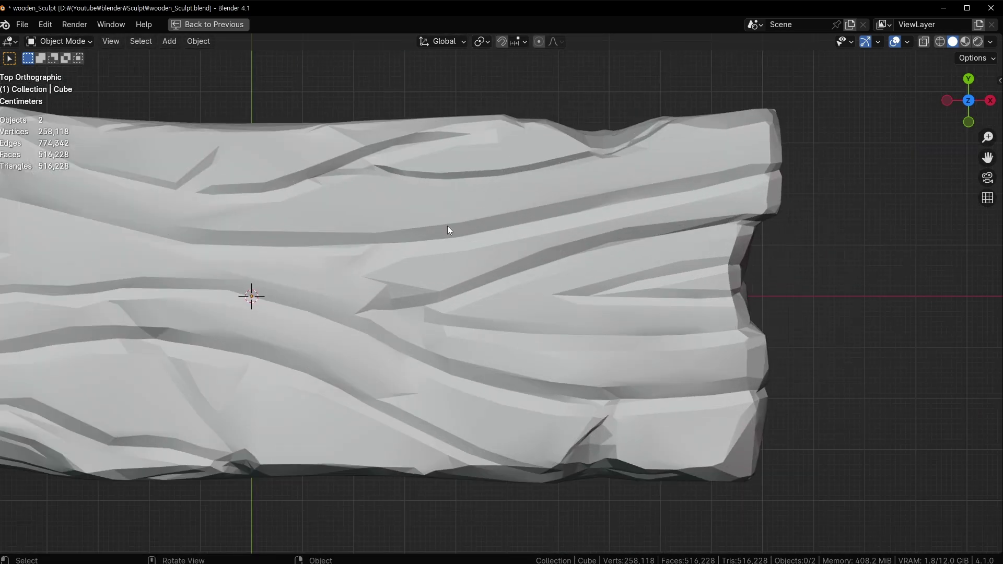
pyautogui.keyDown('ctrl'); pyautogui.hscroll(-5, 427, 197); pyautogui.keyUp('ctrl')
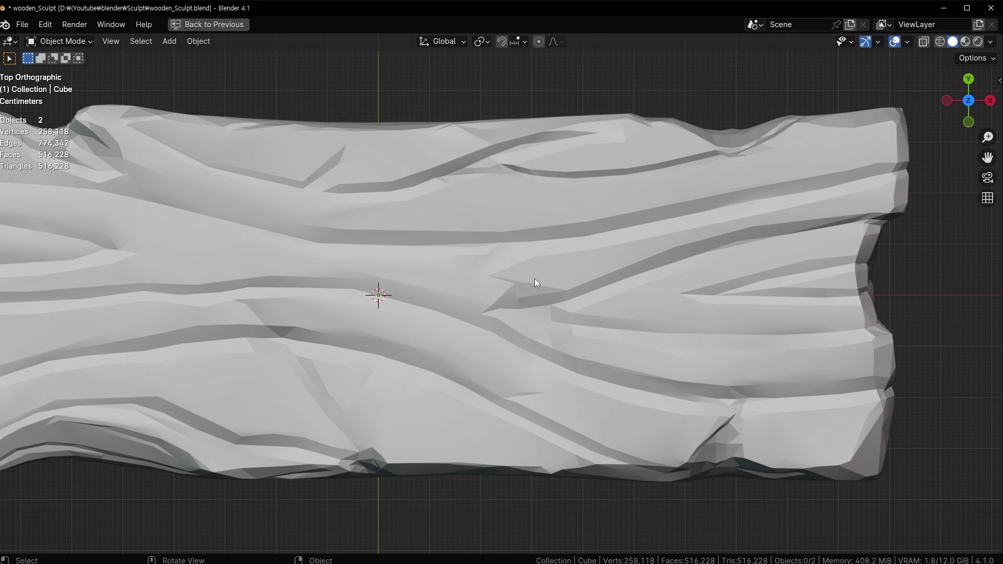
pyautogui.click(535, 279)
pyautogui.press('Tab')
pyautogui.press('Tab')
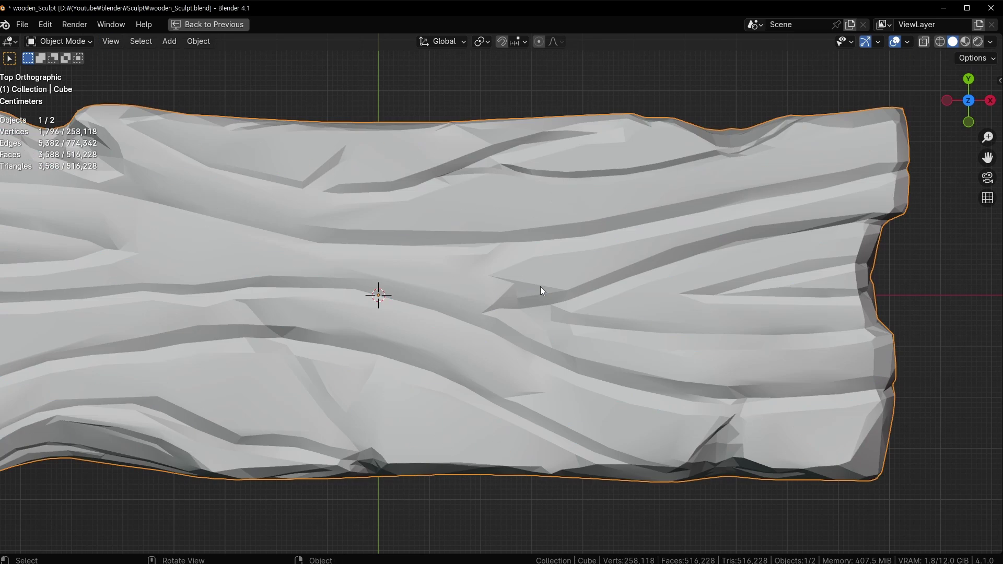
pyautogui.scroll(-3, 540, 287)
pyautogui.keyDown('shift'); pyautogui.moveTo(371, 314); pyautogui.dragTo(310, 312, button='middle'); pyautogui.keyUp('shift')
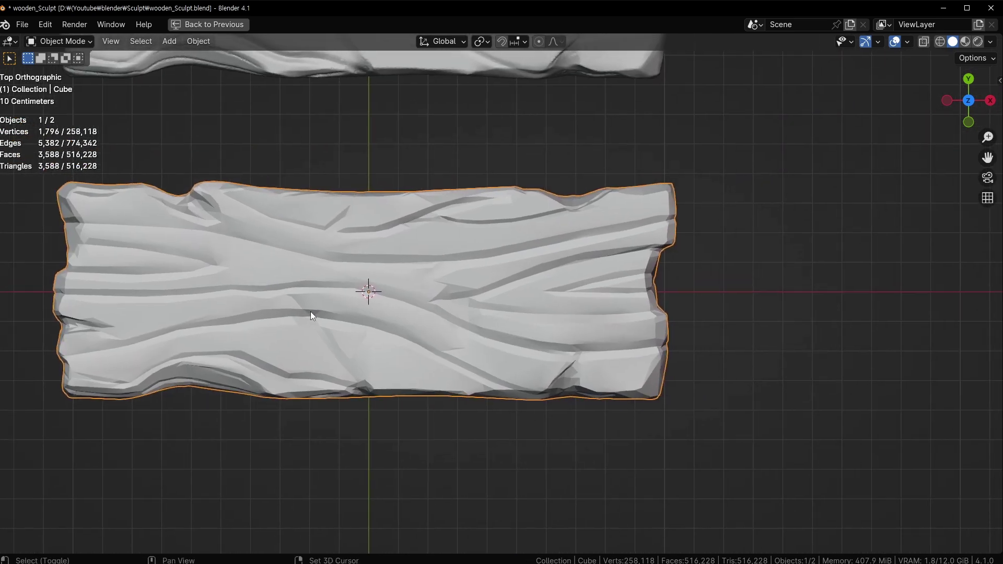
pyautogui.keyDown('shift'); pyautogui.moveTo(271, 139); pyautogui.dragTo(331, 164, button='middle'); pyautogui.keyUp('shift')
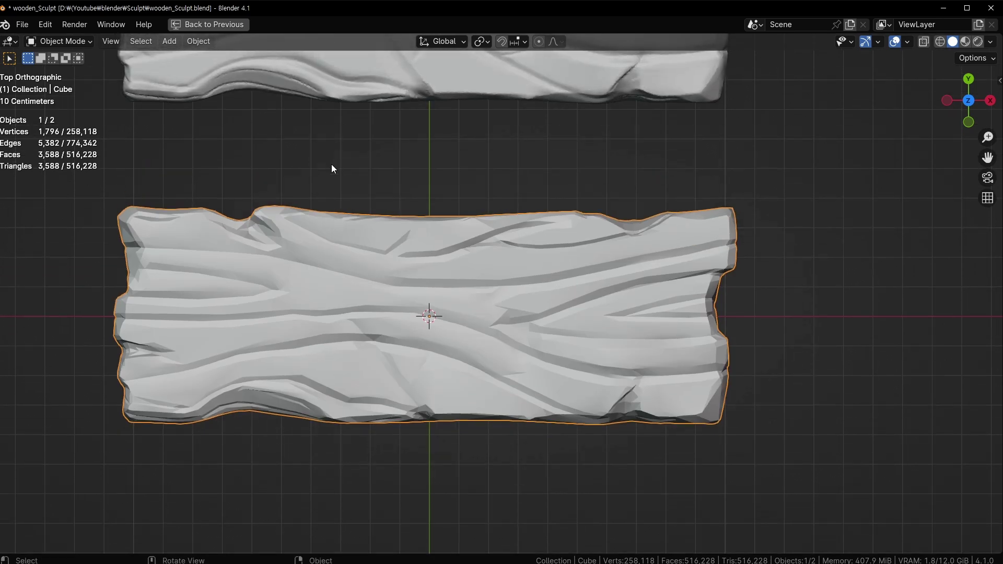
# Select each board in turn to compare their geometry statistics, and examine both boards in perspective
pyautogui.click(325, 157)
pyautogui.click(378, 75)
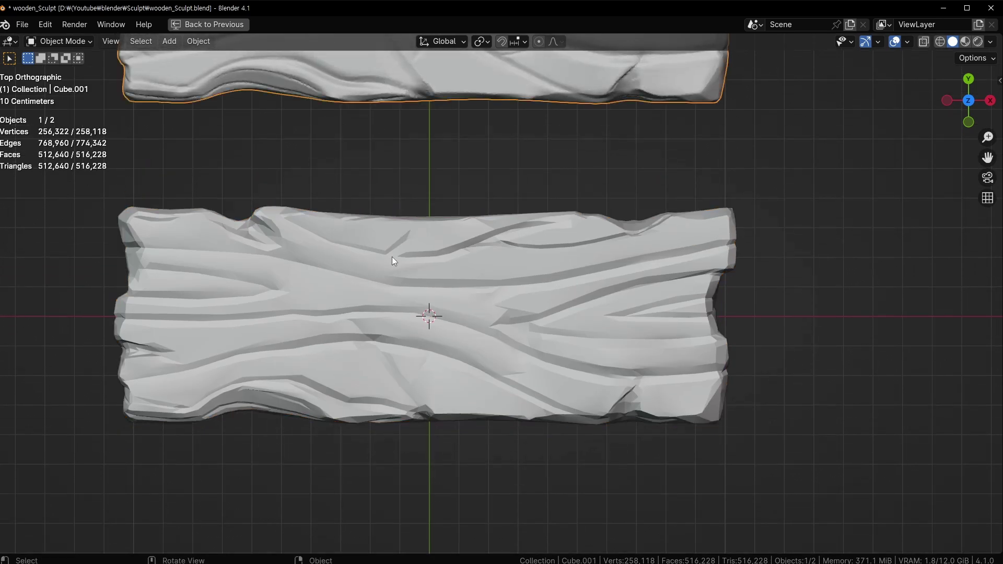
pyautogui.moveTo(392, 256); pyautogui.dragTo(438, 208, button='middle')
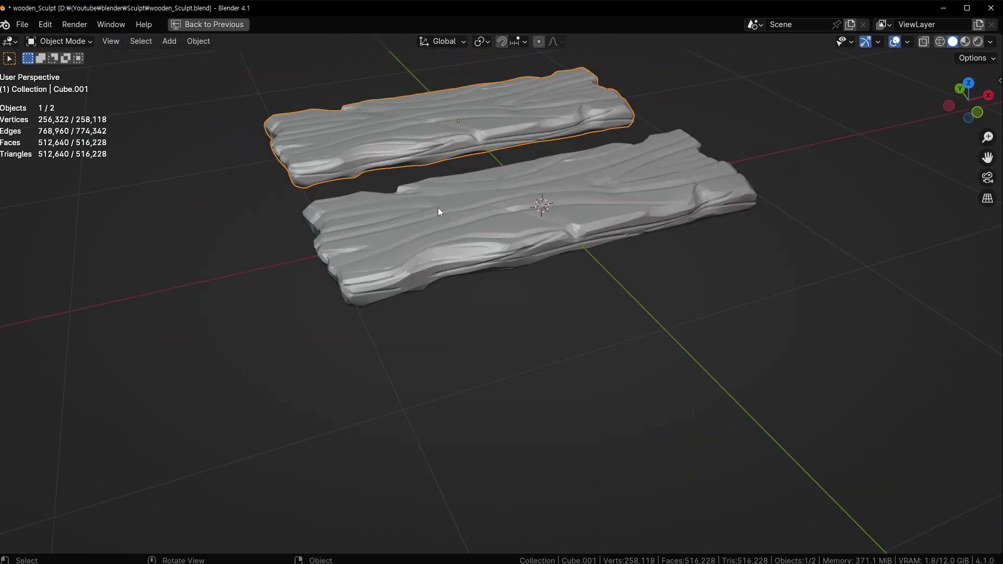
pyautogui.click(438, 208)
pyautogui.press('KP_Decimal')
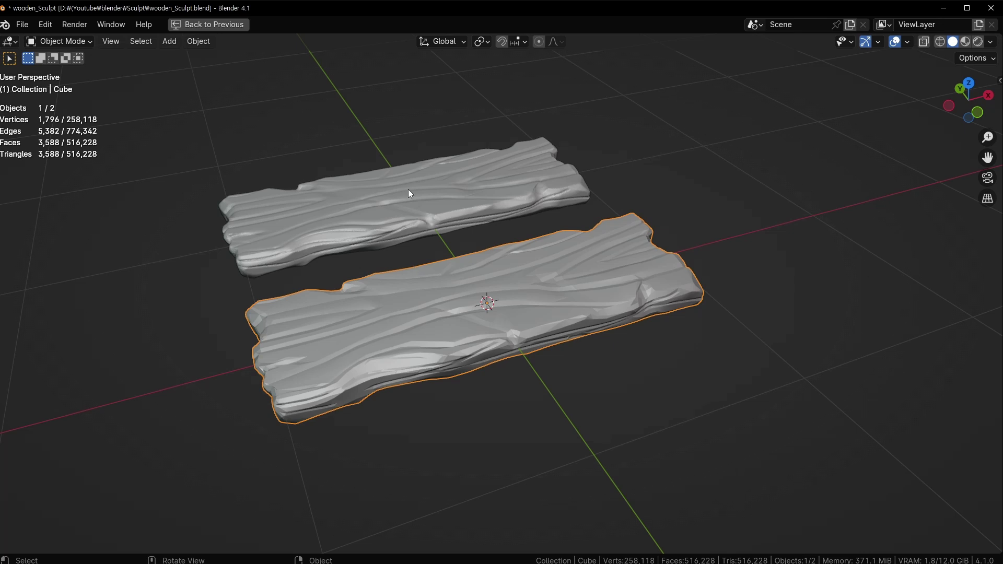
pyautogui.moveTo(409, 191); pyautogui.dragTo(424, 200, button='middle')
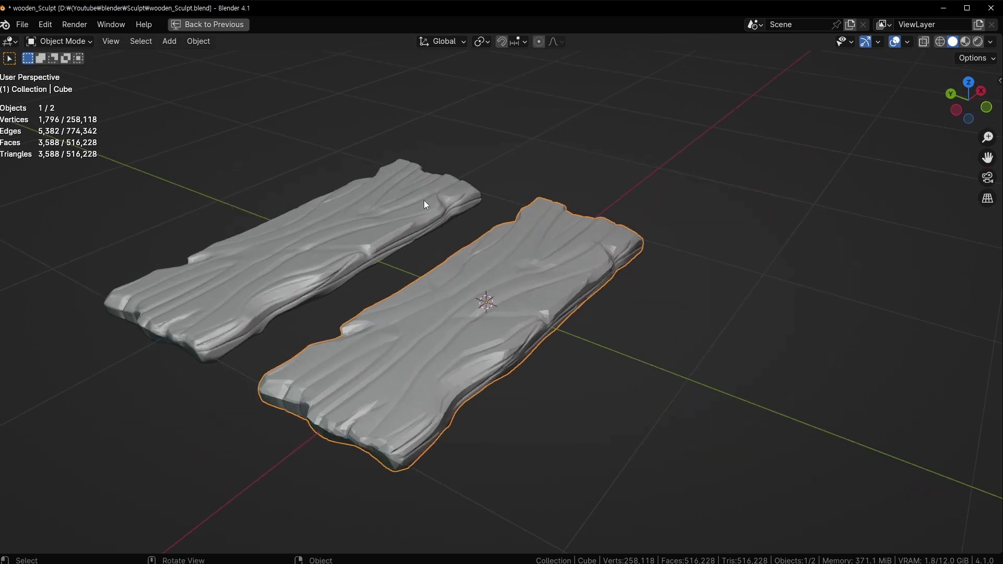
# Select the high-poly duplicate, restore the full editor layout, and disable the duplicate in the viewport
pyautogui.click(373, 247)
pyautogui.hotkey('ctrl', 'space')
pyautogui.click(963, 96)
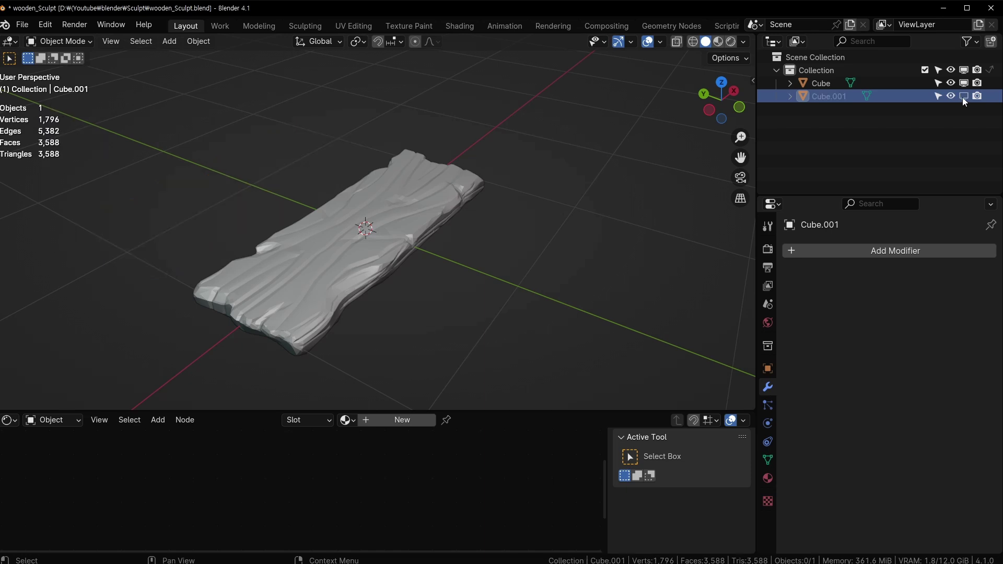
# Select the low-poly board's entire mesh in Edit Mode and merge its vertices by distance
pyautogui.click(421, 236)
pyautogui.scroll(5, 484, 160)
pyautogui.press('Tab')
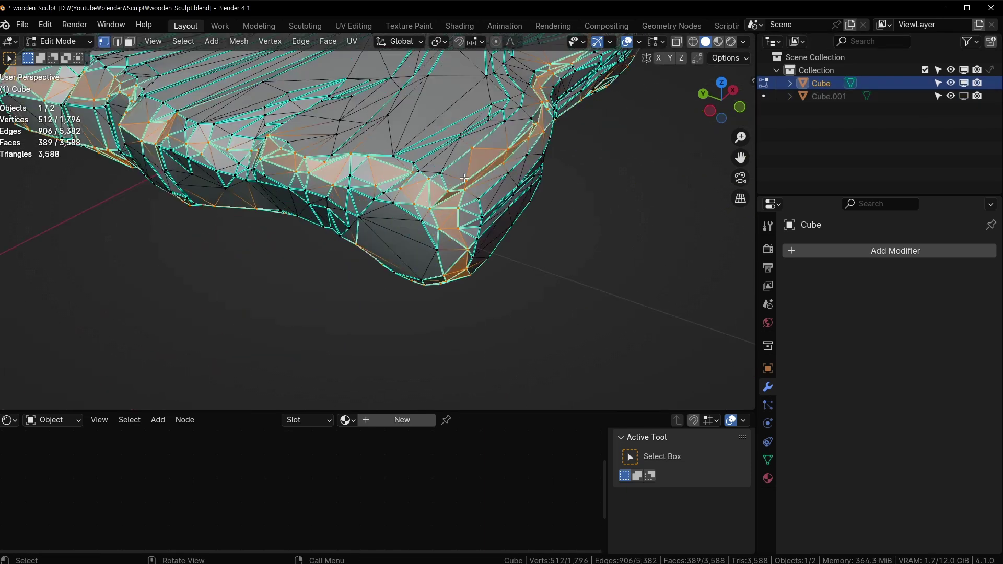
pyautogui.scroll(3, 474, 148)
pyautogui.moveTo(475, 148); pyautogui.dragTo(454, 225, button='middle')
pyautogui.press('a')
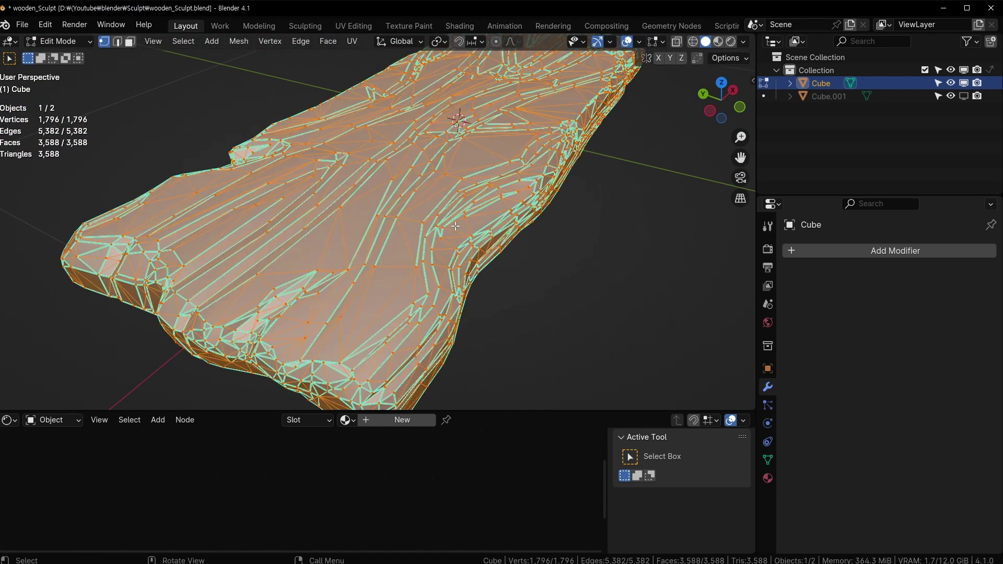
pyautogui.press('m')
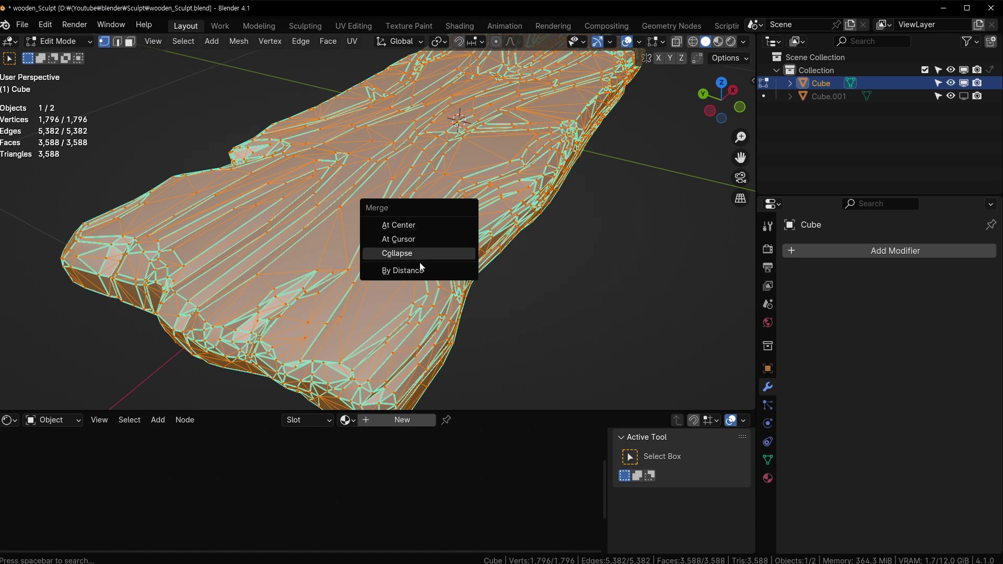
pyautogui.click(405, 271)
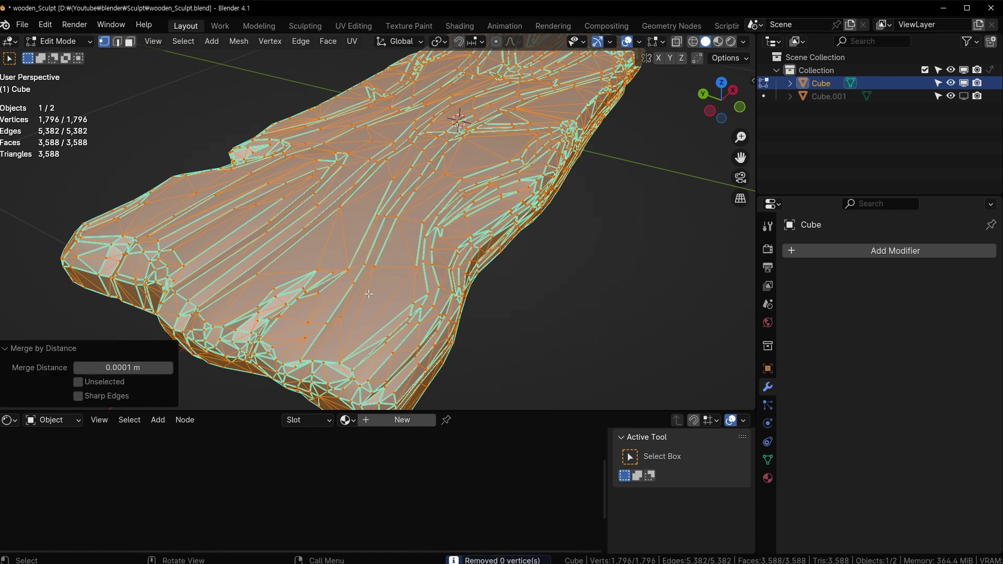
# Set the merge distance to 0.01 m, and save the file from Object Mode
pyautogui.click(140, 366)
pyautogui.write('0.0')
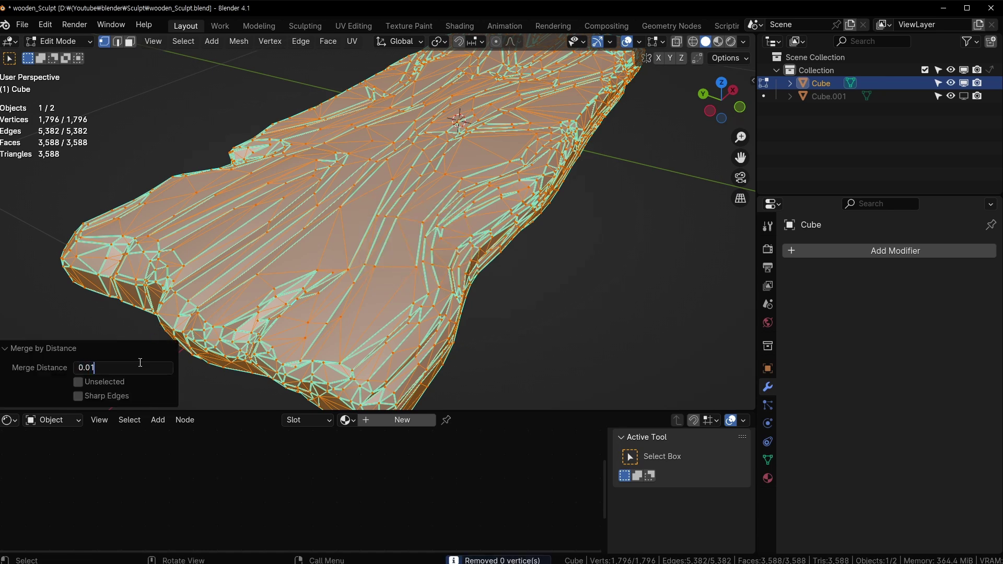
pyautogui.press('Return')
pyautogui.press('Tab')
pyautogui.moveTo(473, 244); pyautogui.dragTo(429, 280, button='middle')
pyautogui.scroll(-4, 425, 287)
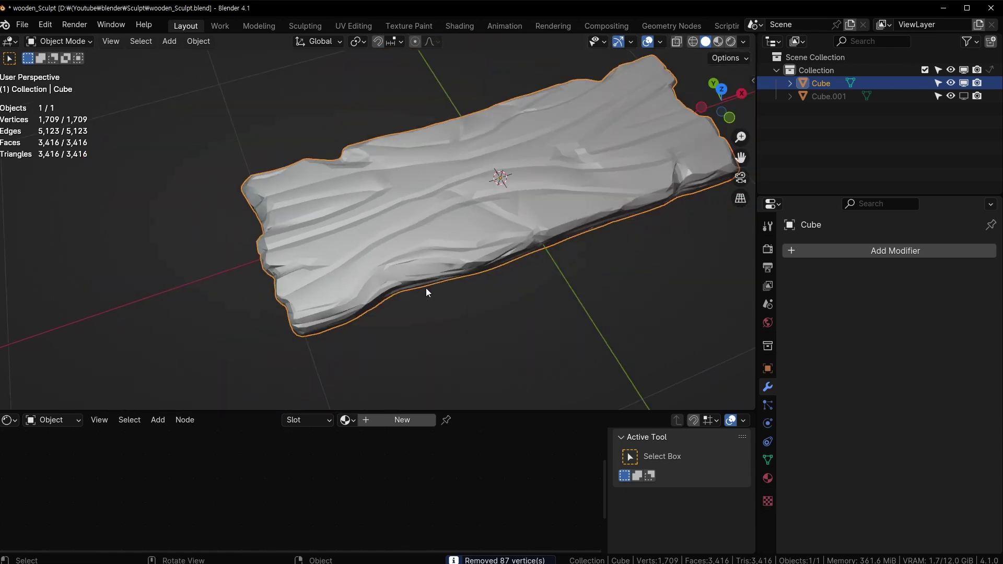
pyautogui.hotkey('ctrl', 's')
# Examine the merged board's topology and shading, switching between Edit Mode with nothing selected and Object Mode
pyautogui.moveTo(559, 234); pyautogui.dragTo(357, 248, button='middle')
pyautogui.scroll(-4, 390, 261)
pyautogui.scroll(4, 340, 267)
pyautogui.press('Tab')
pyautogui.click(553, 285)
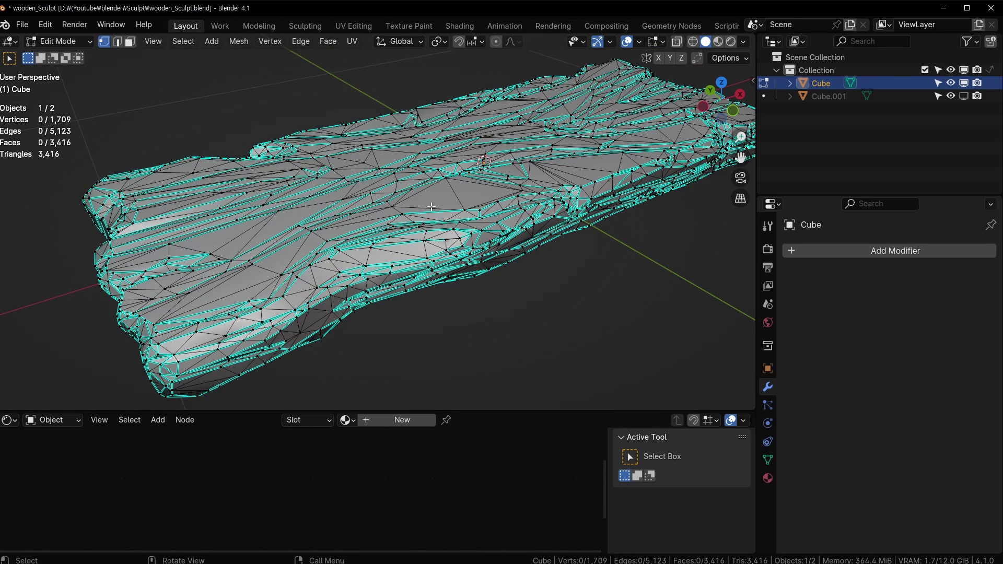
pyautogui.press('Tab')
pyautogui.scroll(4, 405, 236)
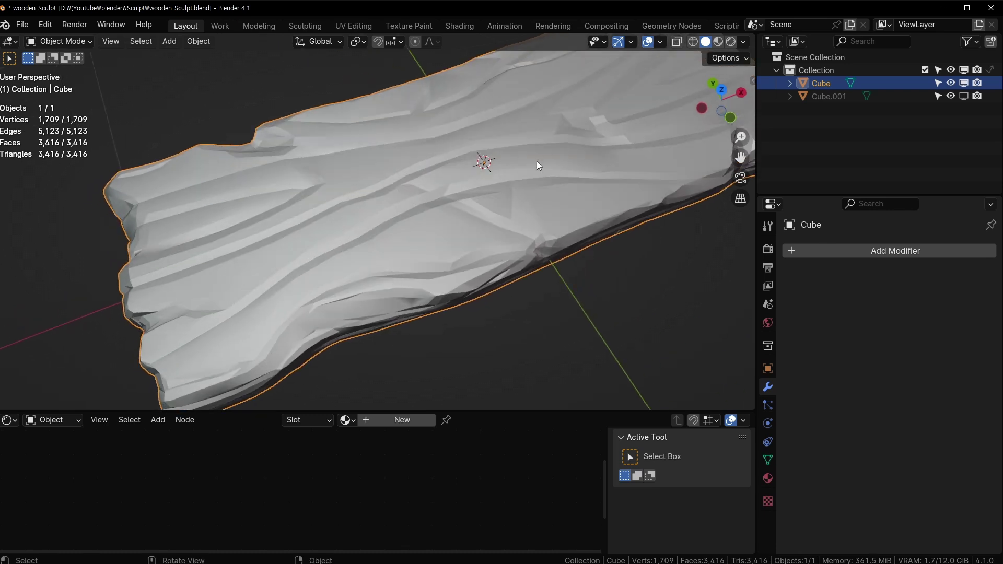
pyautogui.scroll(5, 356, 246)
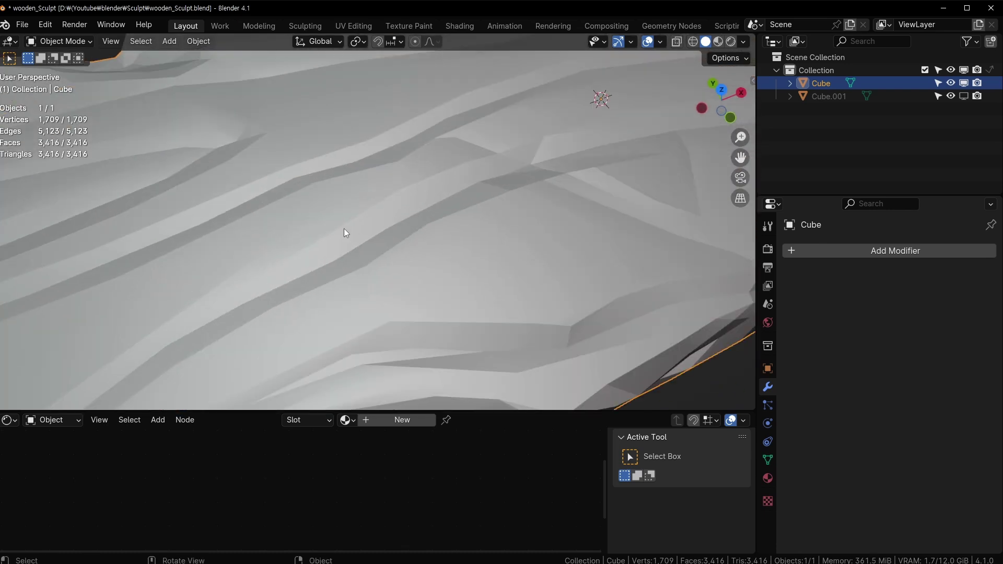
pyautogui.keyDown('shift'); pyautogui.moveTo(569, 162); pyautogui.dragTo(354, 194, button='middle'); pyautogui.keyUp('shift')
pyautogui.press('Tab')
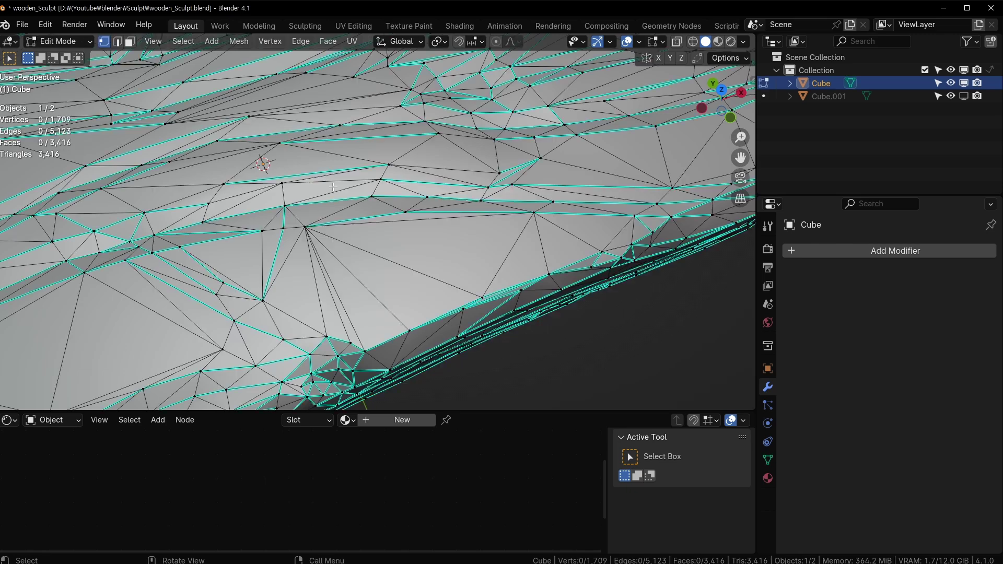
pyautogui.press('Tab')
# Select two edges along a groove on the low-poly board's surface in Edit Mode, mark them sharp, and return to Object Mode
pyautogui.press('Tab')
pyautogui.press('2')
pyautogui.keyDown('shift'); pyautogui.click(293, 184); pyautogui.keyUp('shift')
pyautogui.keyDown('shift'); pyautogui.click(238, 196); pyautogui.keyUp('shift')
pyautogui.hotkey('ctrl', 'e')
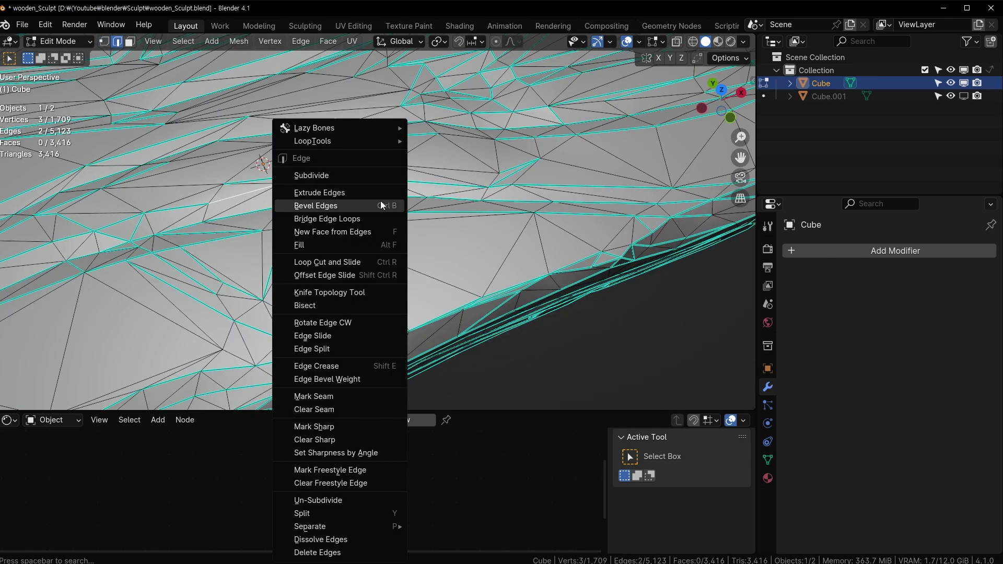
pyautogui.click(352, 422)
pyautogui.press('Tab')
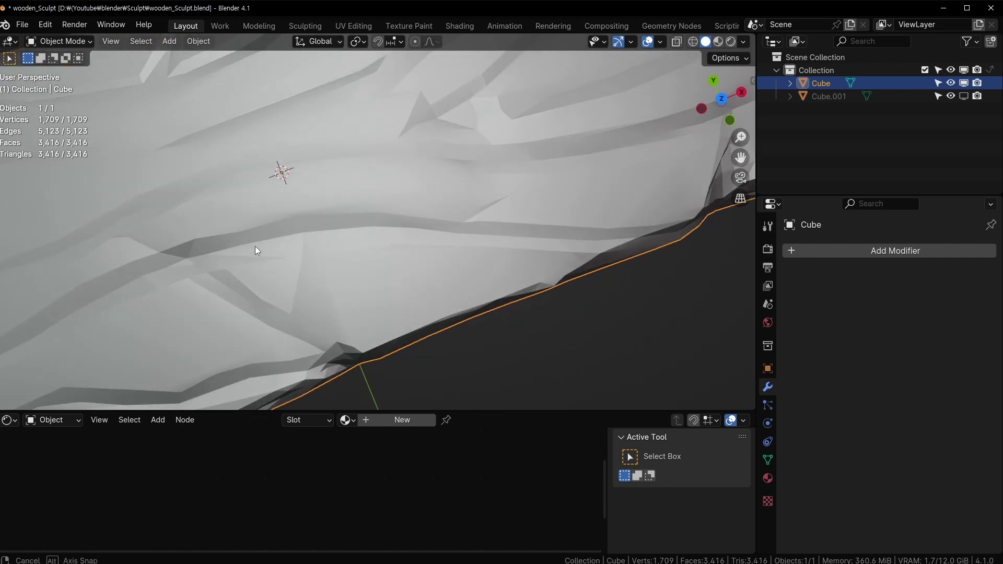
# Check the whole board's shading in Object Mode and save the file
pyautogui.moveTo(634, 243); pyautogui.dragTo(522, 202, button='middle')
pyautogui.scroll(-9, 522, 202)
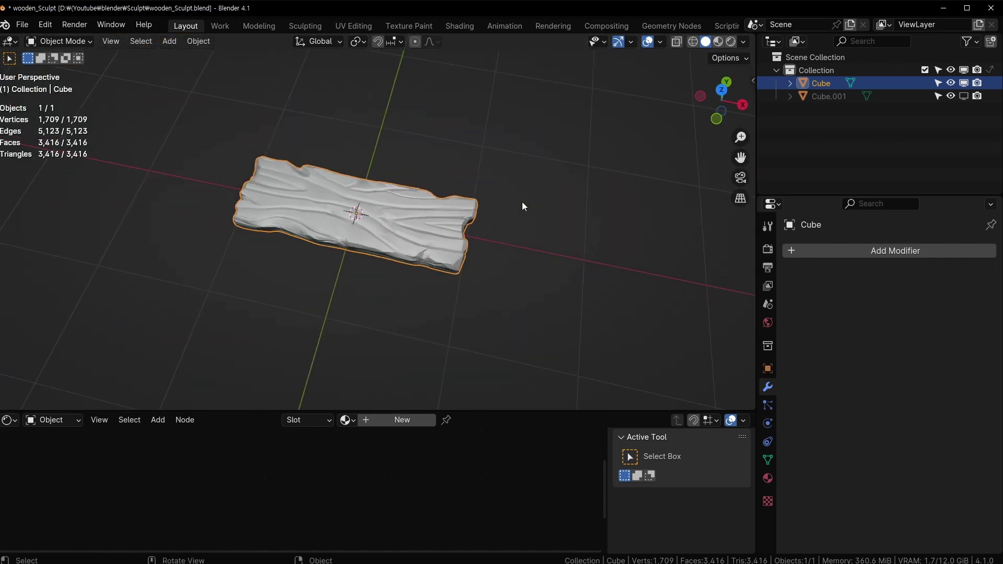
pyautogui.scroll(4, 522, 201)
pyautogui.scroll(-3, 509, 209)
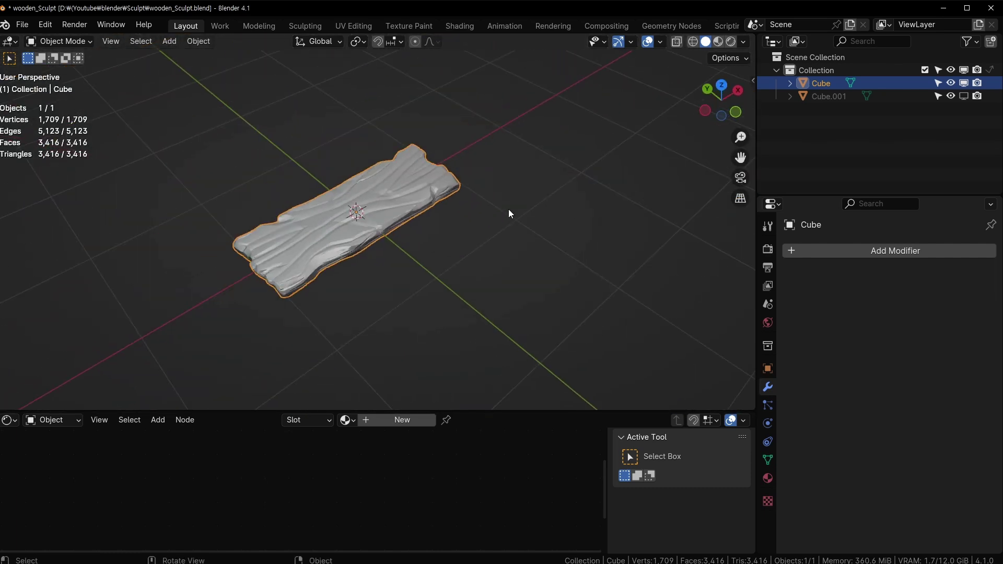
pyautogui.moveTo(509, 209); pyautogui.dragTo(413, 233, button='middle')
pyautogui.hotkey('ctrl', 's')
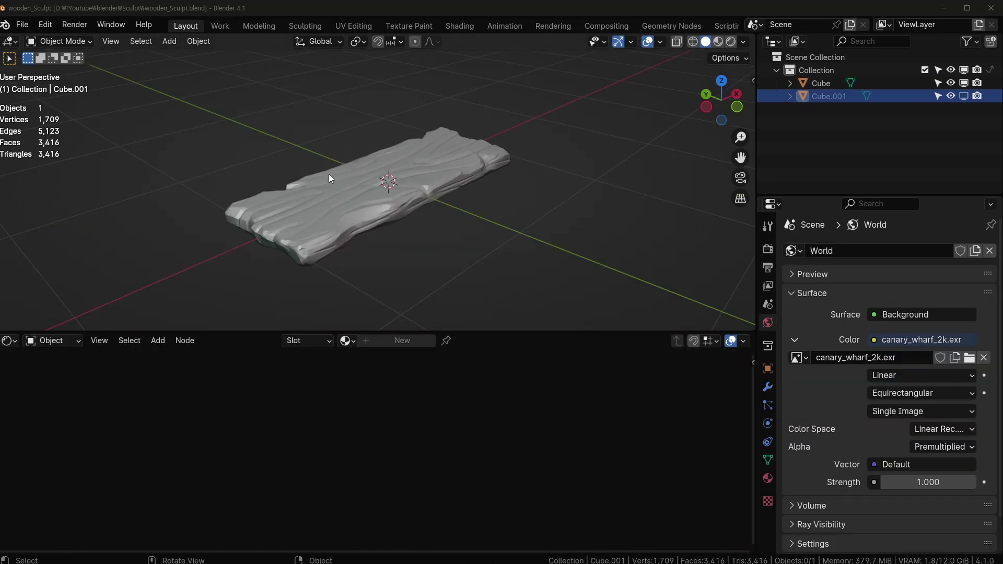
# Select the low-poly board and enlarge the Shader Editor area to make room for its material nodes
pyautogui.keyDown('shift'); pyautogui.moveTo(365, 182); pyautogui.dragTo(380, 184, button='middle'); pyautogui.keyUp('shift')
pyautogui.click(384, 183)
pyautogui.scroll(2, 383, 215)
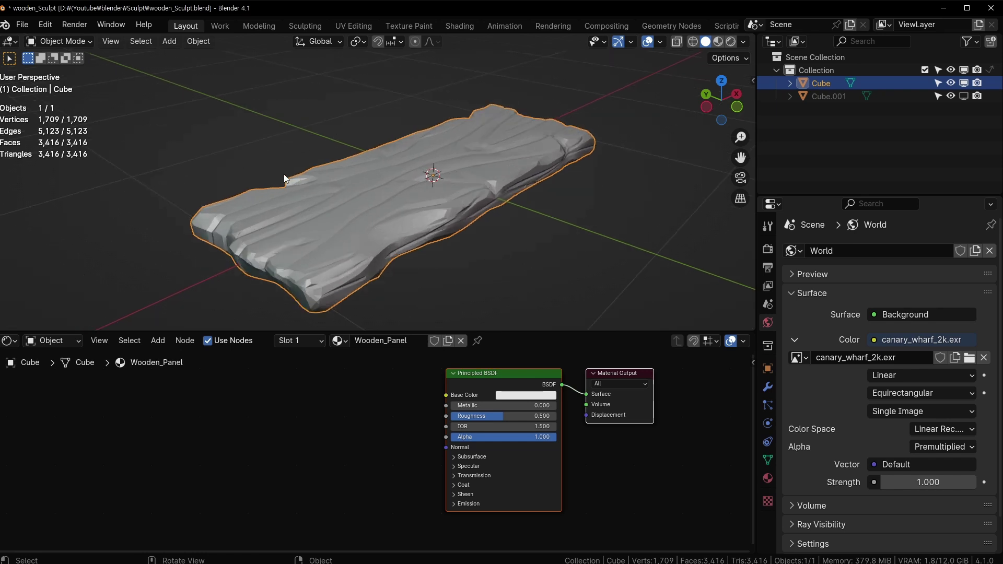
pyautogui.moveTo(520, 333); pyautogui.dragTo(519, 291)
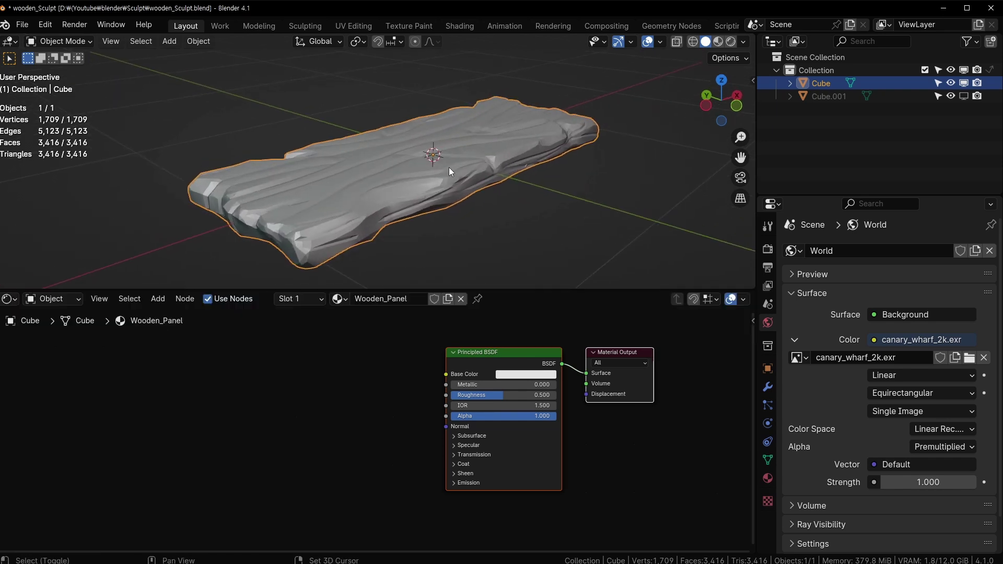
pyautogui.moveTo(449, 167); pyautogui.dragTo(462, 153, button='middle')
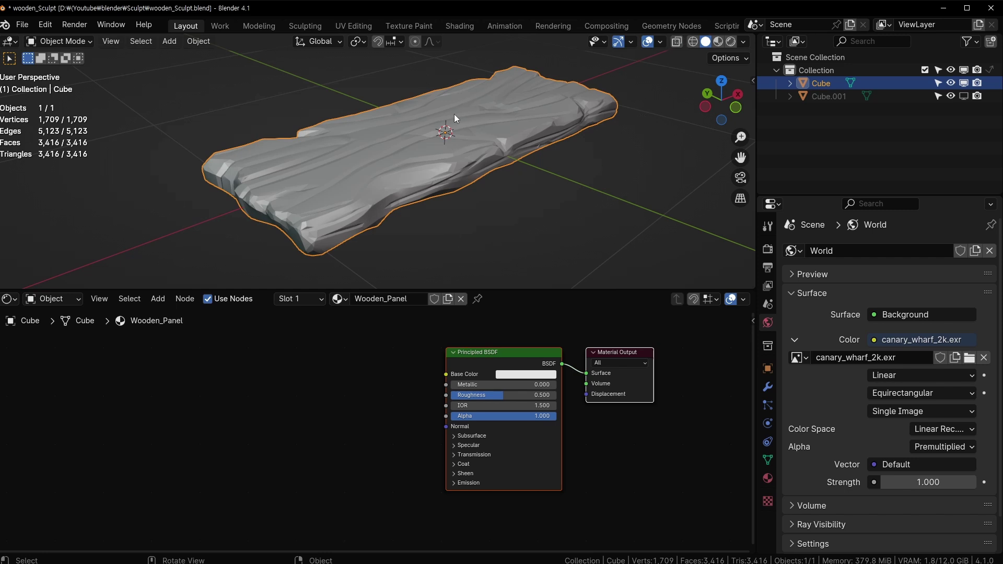
pyautogui.moveTo(613, 291); pyautogui.dragTo(616, 275)
pyautogui.moveTo(499, 202); pyautogui.dragTo(527, 198, button='middle')
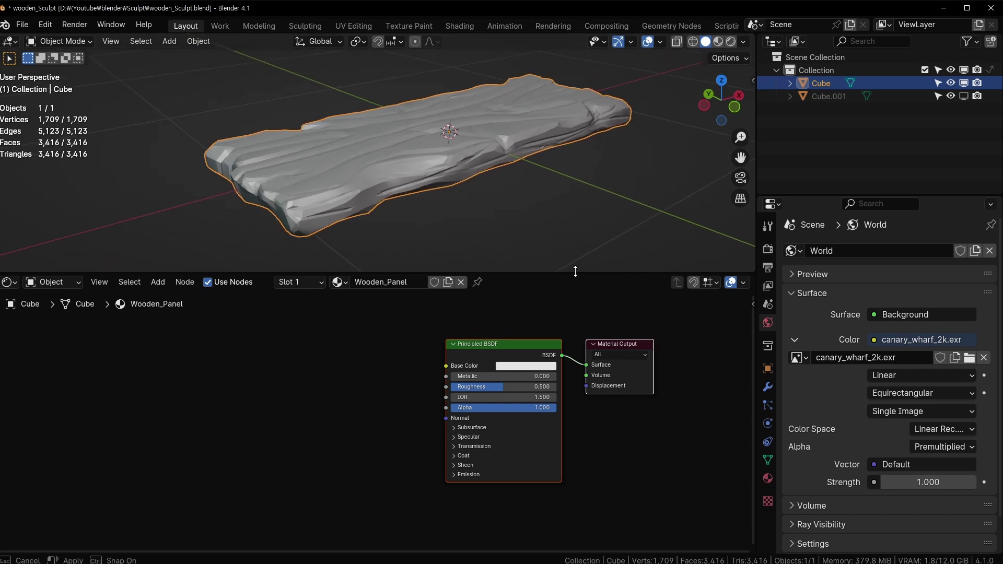
pyautogui.moveTo(575, 272); pyautogui.dragTo(575, 265)
pyautogui.moveTo(472, 313); pyautogui.dragTo(529, 288, button='middle')
pyautogui.scroll(1, 529, 288)
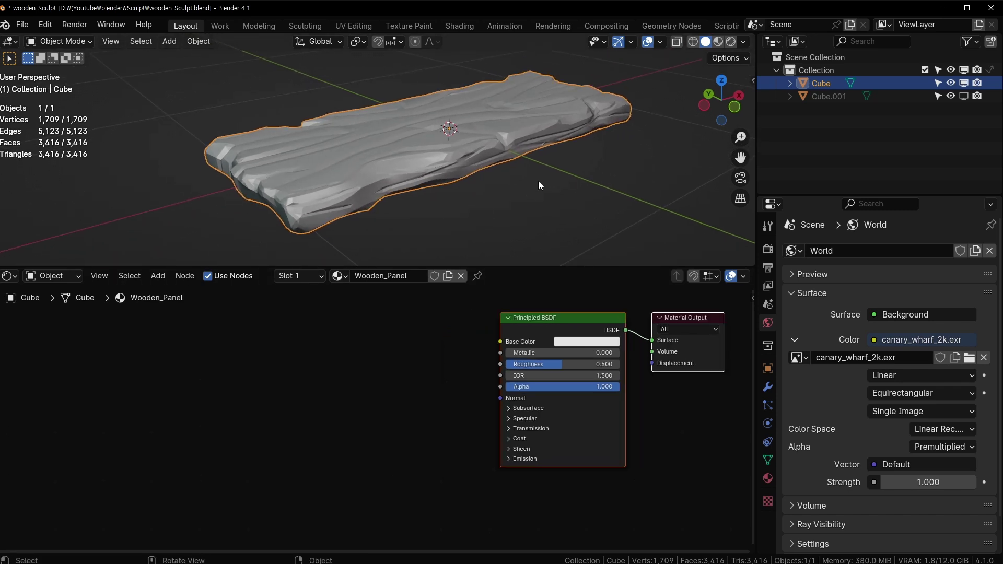
# Show the Wooden_Panel material's properties and switch the 3D viewport to Rendered shading
pyautogui.click(767, 478)
pyautogui.click(406, 349)
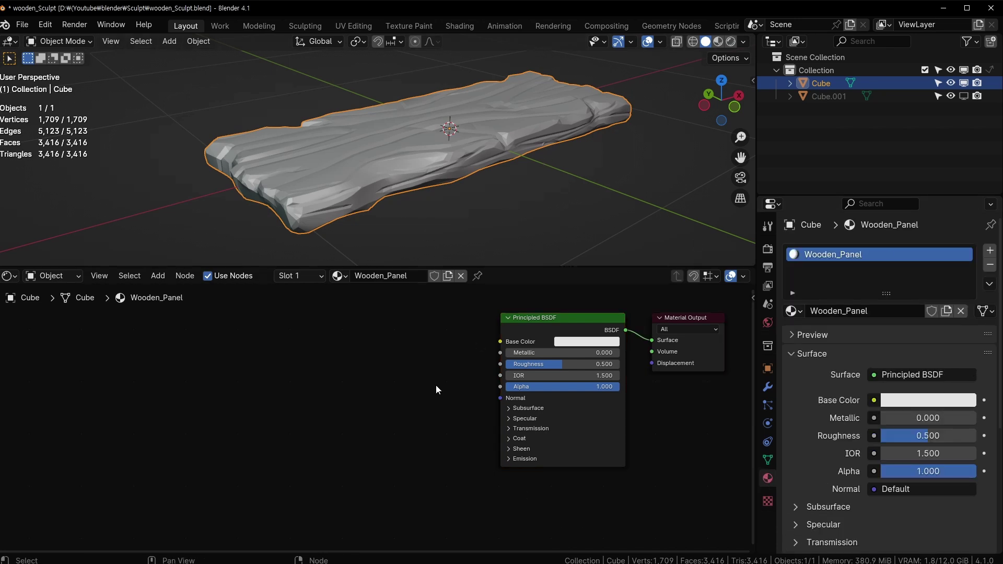
pyautogui.click(731, 41)
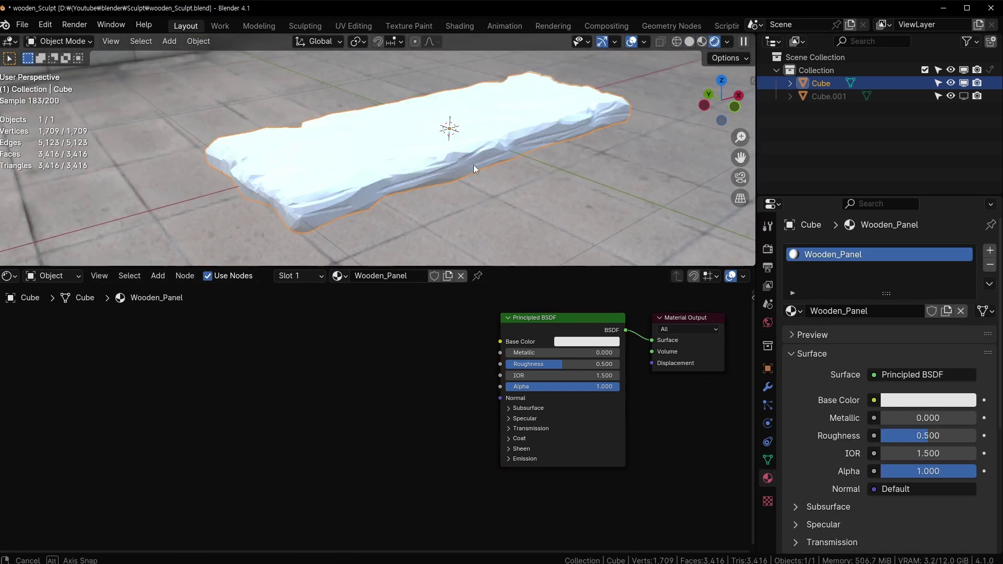
# Set the Wooden_Panel material's Principled BSDF roughness to 1.000 and darken its base color to a mid grey
pyautogui.moveTo(476, 168); pyautogui.dragTo(502, 178, button='middle')
pyautogui.scroll(1, 616, 368)
pyautogui.moveTo(603, 359); pyautogui.dragTo(660, 355)
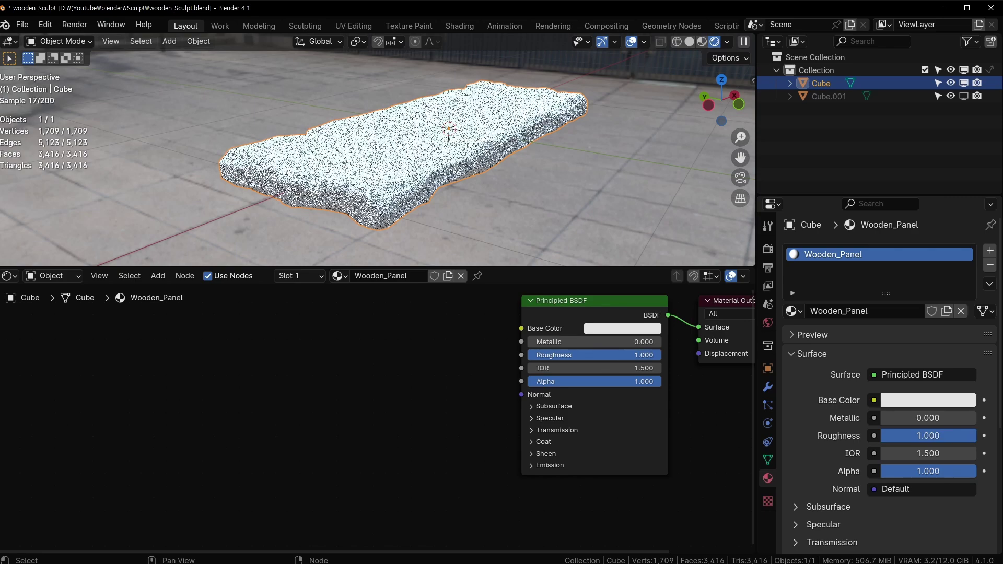
pyautogui.click(624, 328)
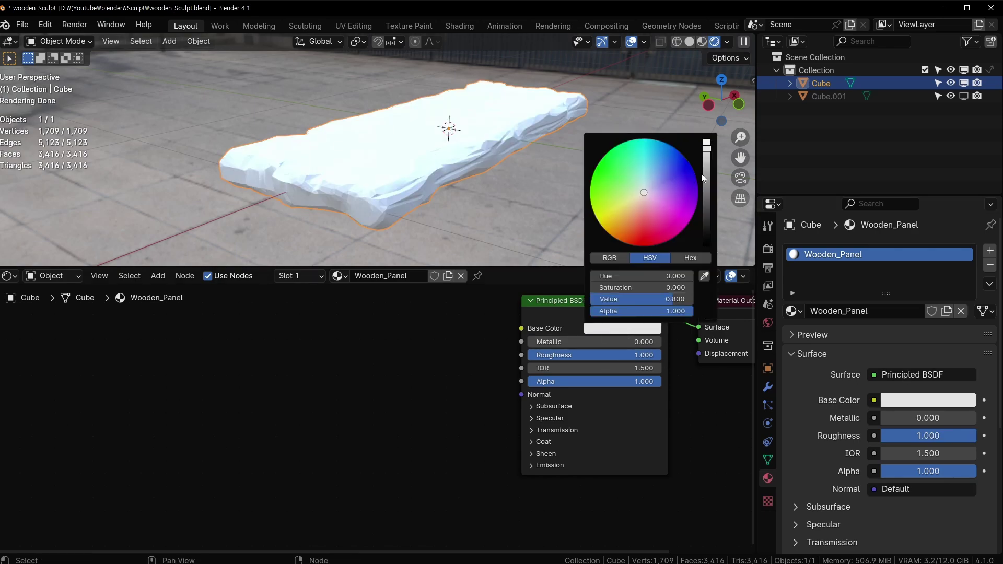
pyautogui.click(703, 174)
# Inspect the grey board in the rendered view and save the file
pyautogui.moveTo(559, 171); pyautogui.dragTo(461, 206, button='middle')
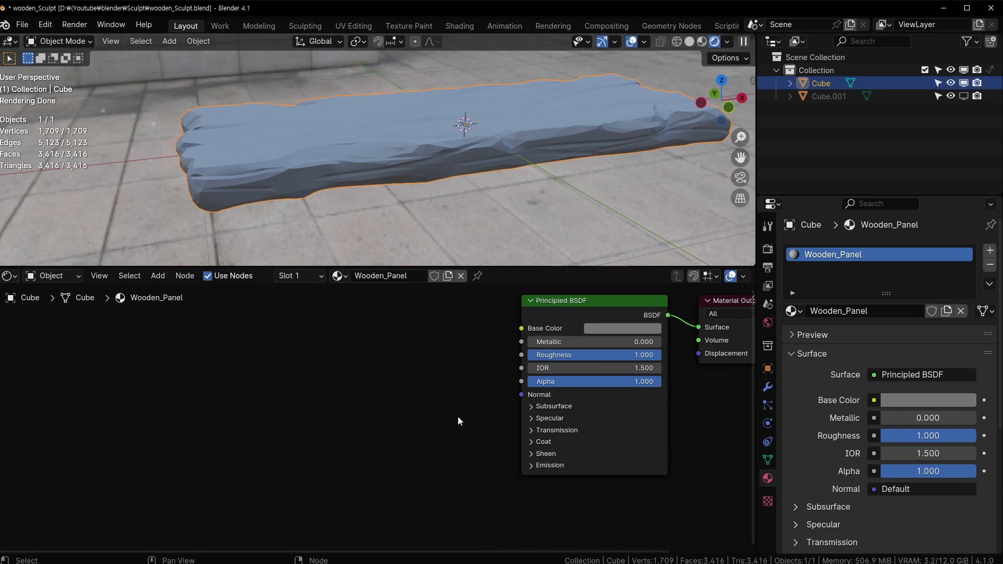
pyautogui.moveTo(544, 134); pyautogui.dragTo(559, 139, button='middle')
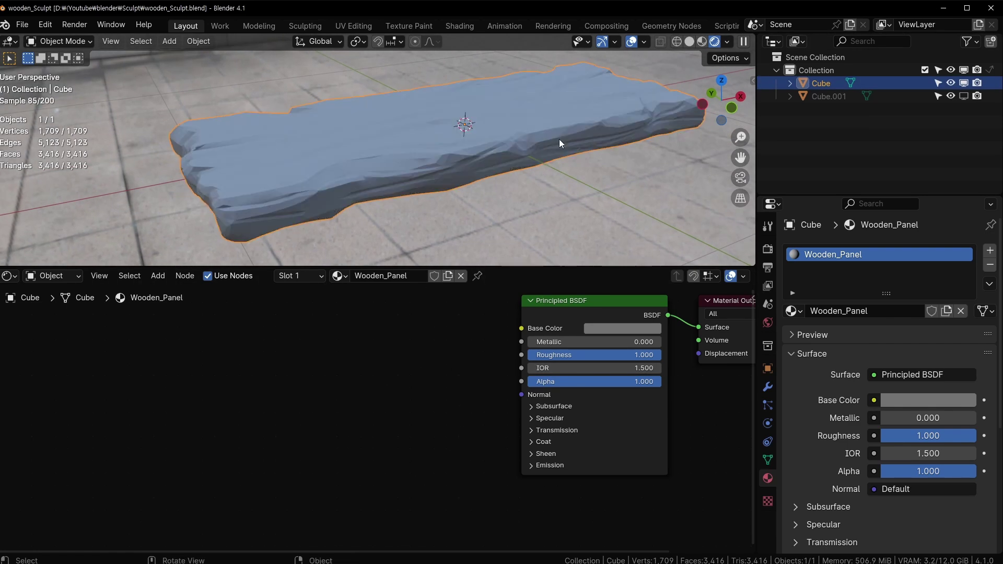
pyautogui.hotkey('ctrl', 's')
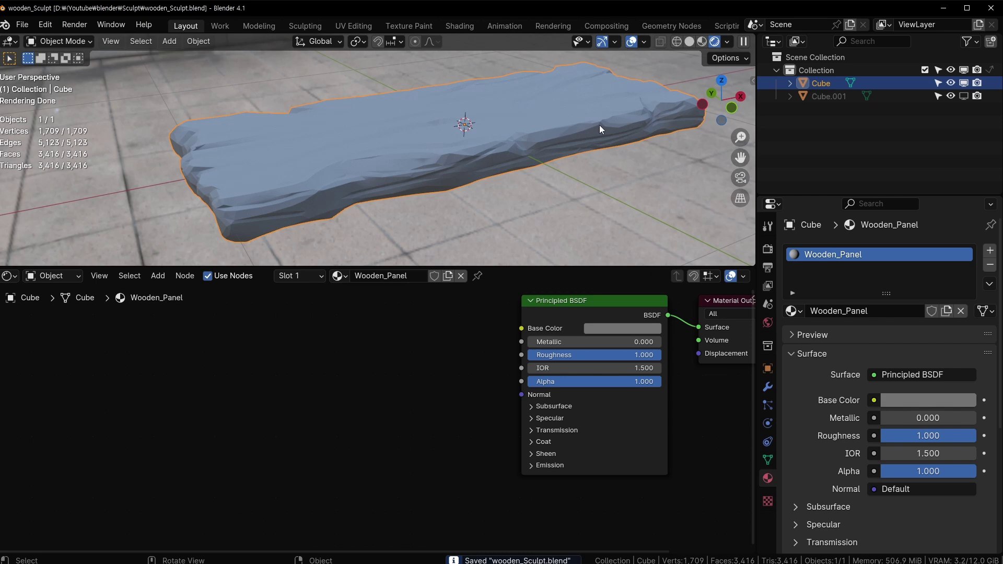
# Add a Noise Texture node to the Wooden_Panel material, leaving empty space between it and the Principled BSDF's inputs
pyautogui.moveTo(462, 146); pyautogui.dragTo(423, 165, button='middle')
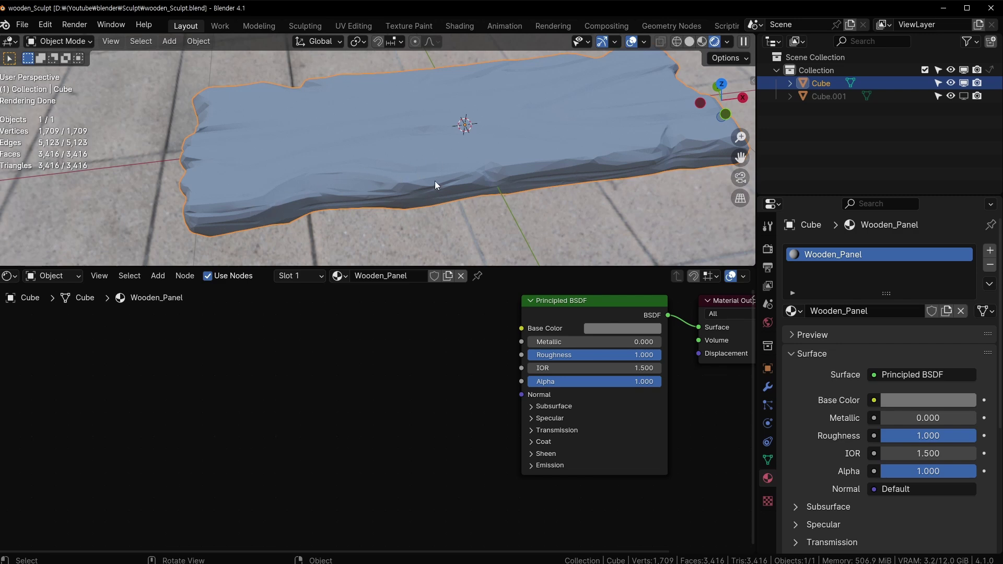
pyautogui.keyDown('ctrl'); pyautogui.moveTo(435, 181); pyautogui.dragTo(143, 120, button='middle'); pyautogui.keyUp('ctrl')
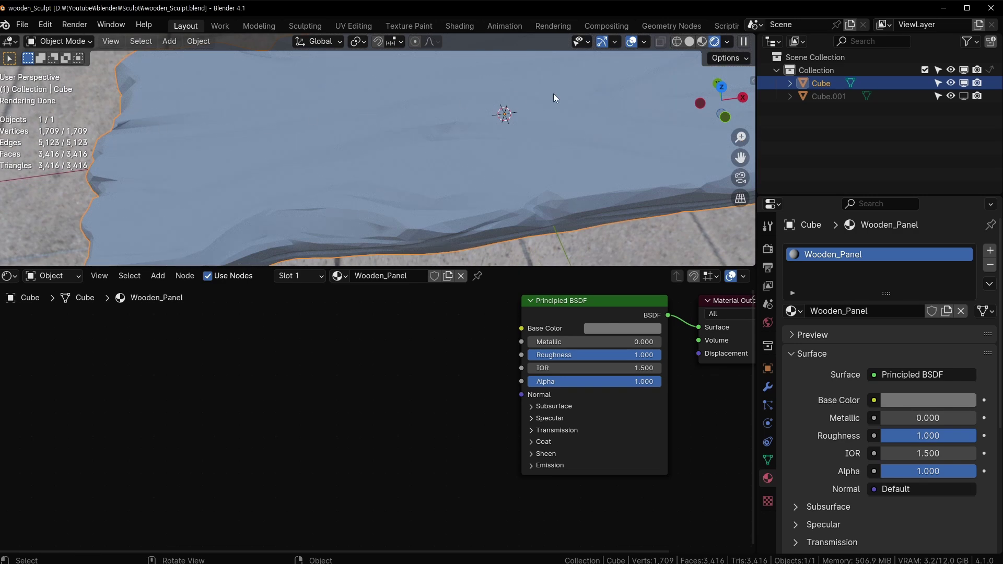
pyautogui.scroll(-2, 447, 138)
pyautogui.scroll(-1, 446, 138)
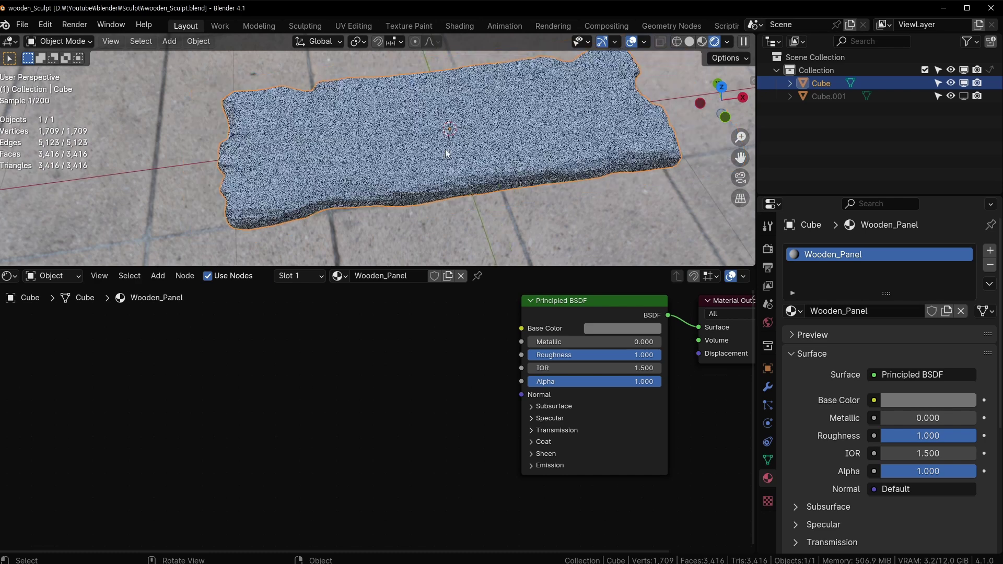
pyautogui.moveTo(429, 195); pyautogui.dragTo(434, 181, button='middle')
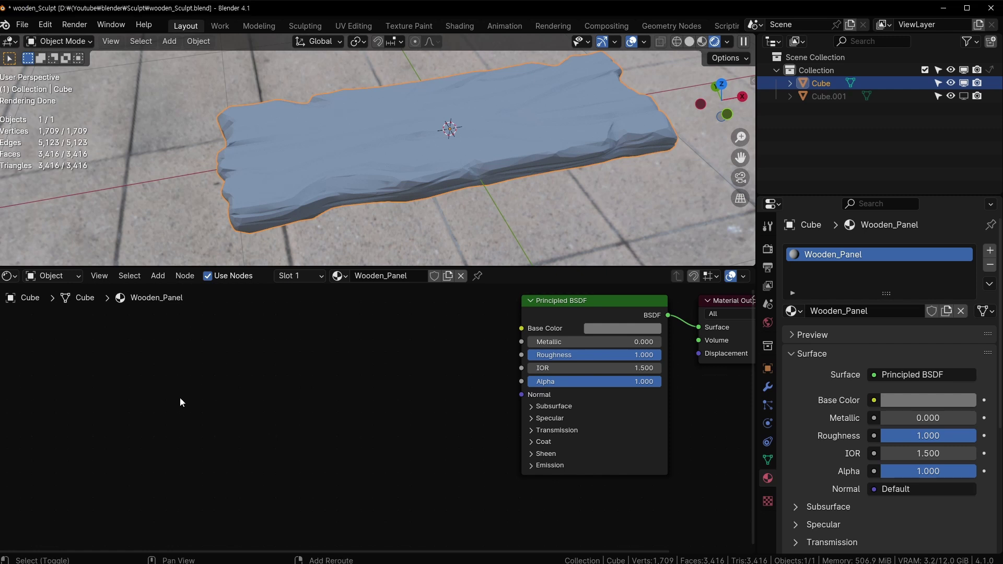
pyautogui.keyDown('shift'); pyautogui.moveTo(180, 397); pyautogui.dragTo(243, 355, button='middle'); pyautogui.keyUp('shift')
pyautogui.hotkey('shift', 'a')
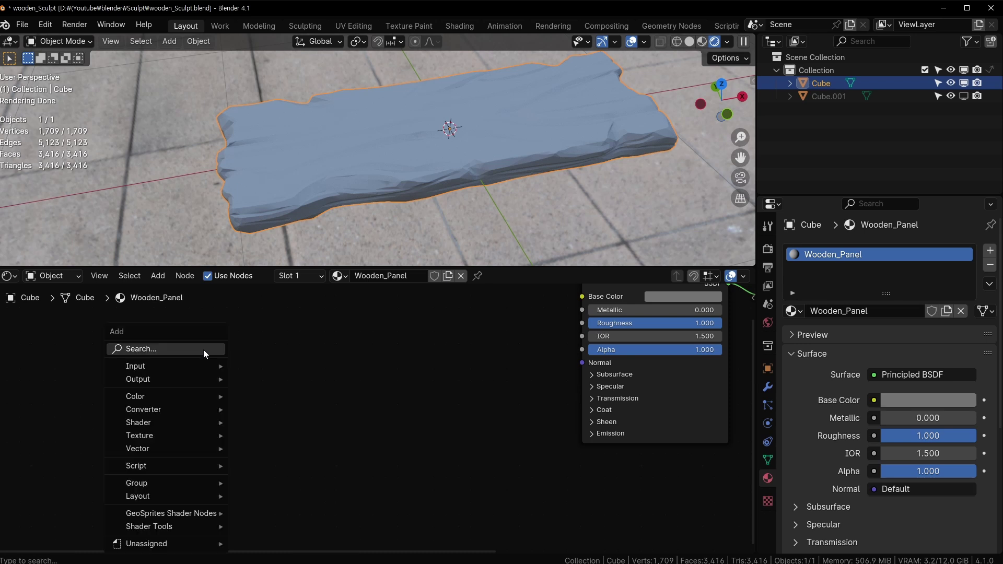
pyautogui.moveTo(187, 425)
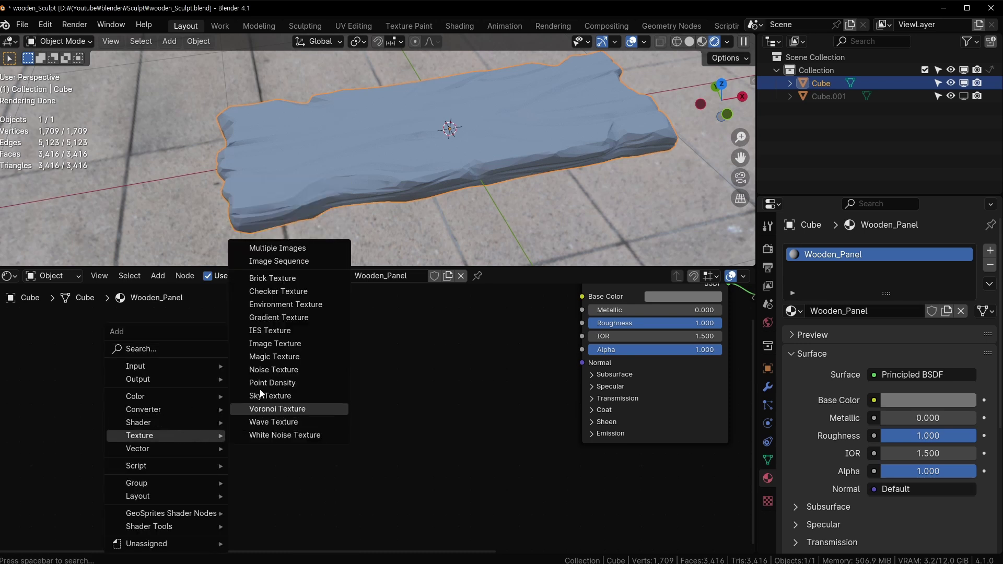
pyautogui.click(294, 374)
pyautogui.click(181, 342)
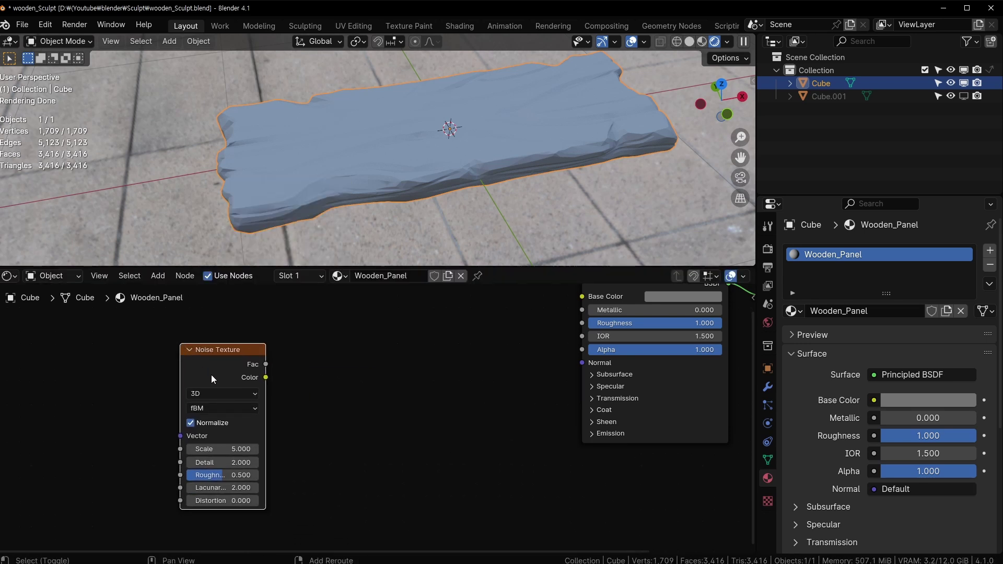
pyautogui.moveTo(212, 374); pyautogui.dragTo(248, 365, button='middle')
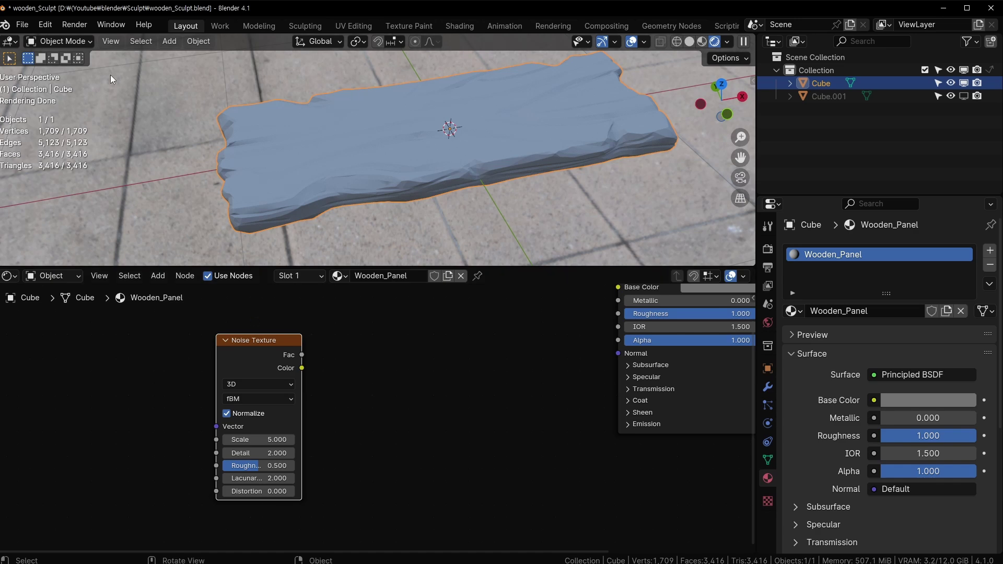
# Search the add-ons in Preferences for "node", check whether Node Wrangler is enabled, and close Preferences
pyautogui.click(45, 24)
pyautogui.click(88, 192)
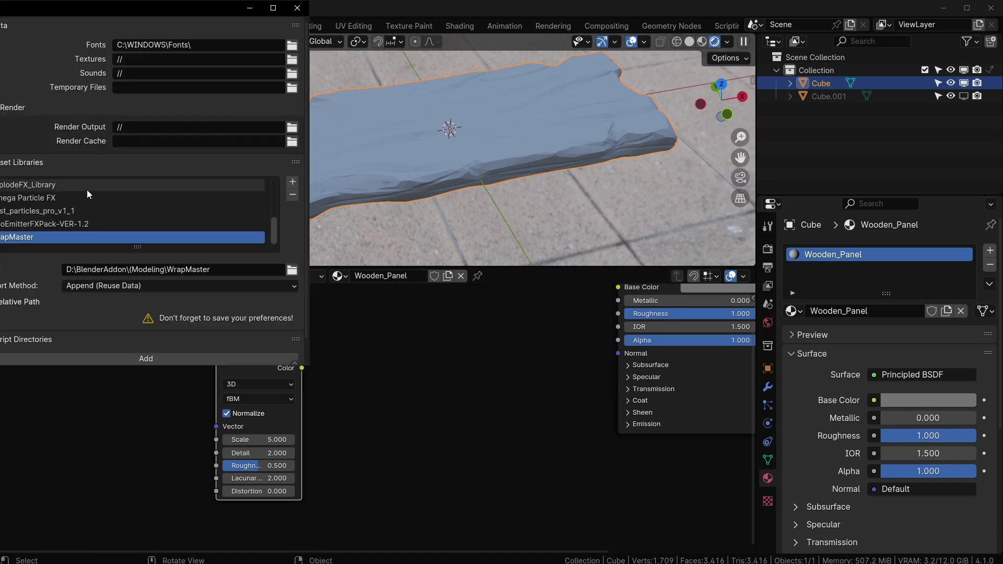
pyautogui.moveTo(74, 4); pyautogui.dragTo(252, 192)
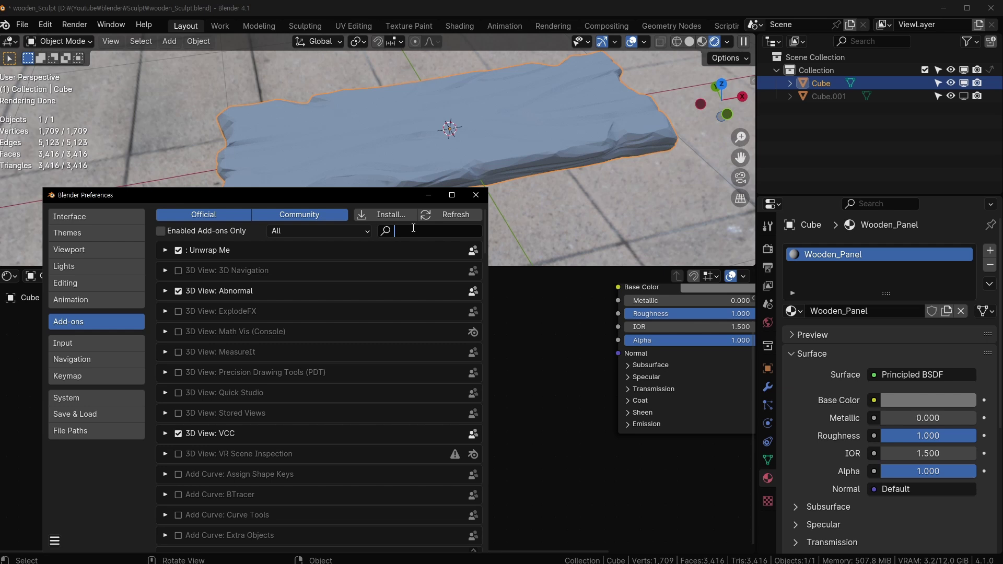
pyautogui.write('node')
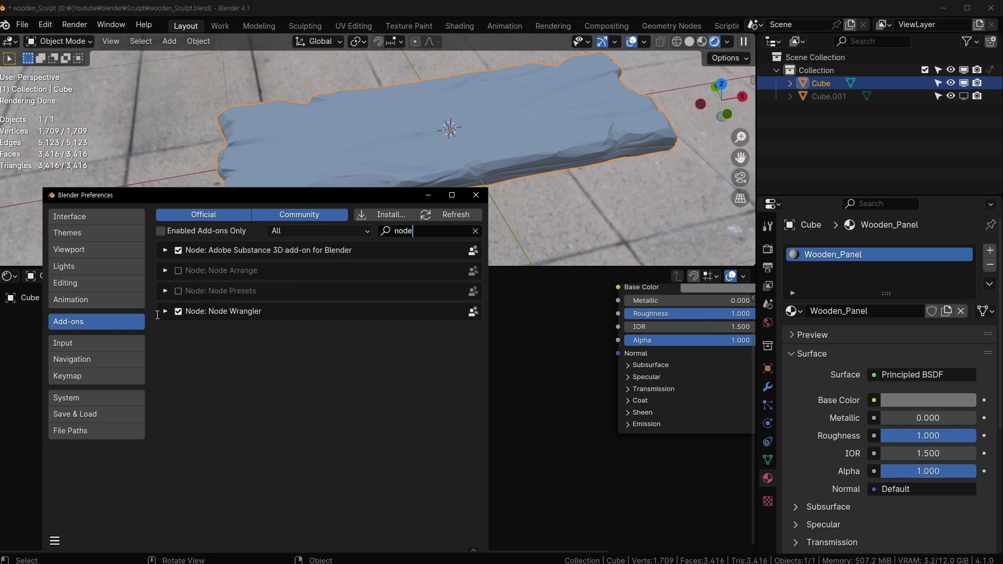
pyautogui.click(165, 311)
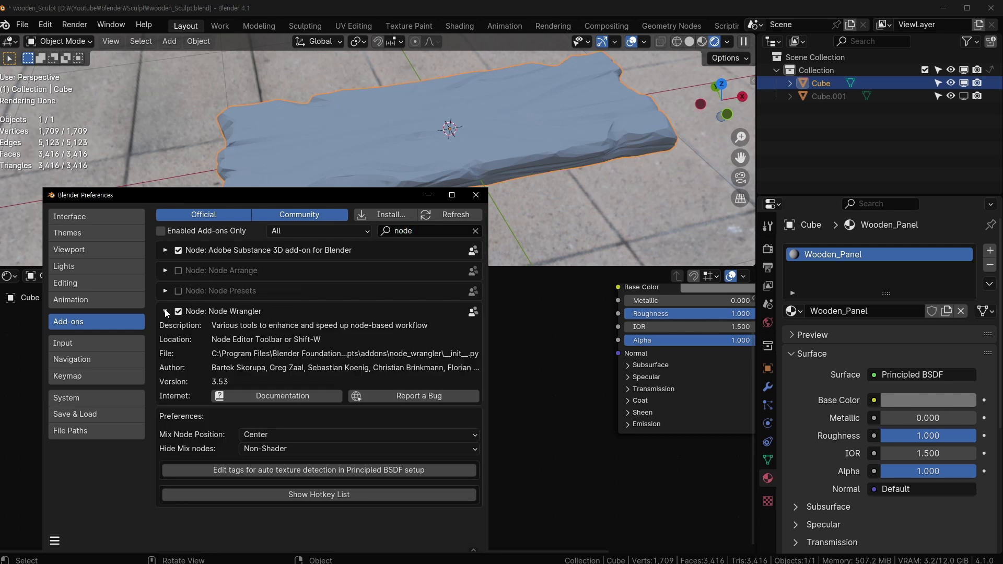
pyautogui.click(165, 311)
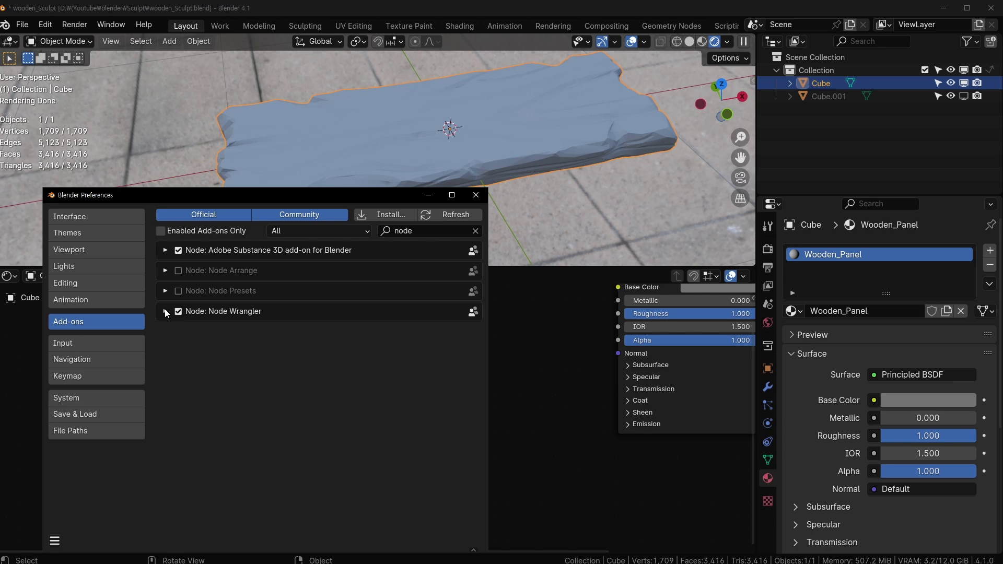
pyautogui.click(475, 195)
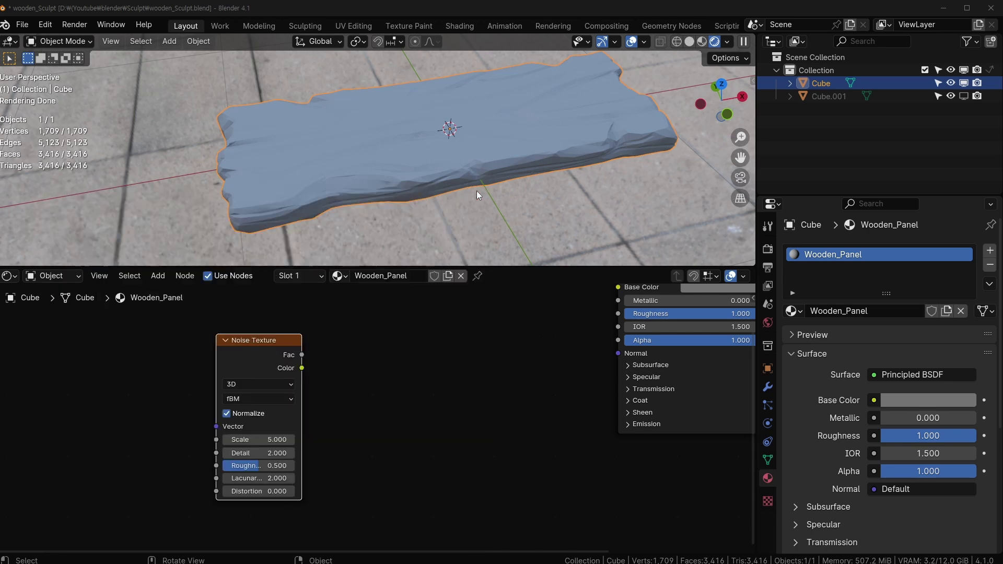
# Reposition the Noise Texture node and use Node Wrangler to attach Mapping and Texture Coordinate nodes to its Vector input
pyautogui.moveTo(257, 345); pyautogui.dragTo(300, 334)
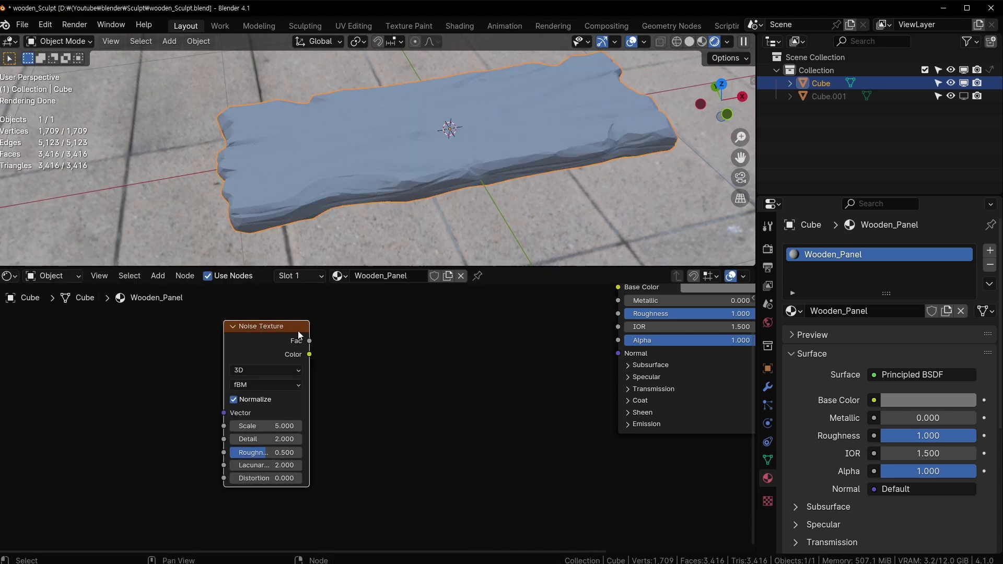
pyautogui.hotkey('ctrl', 't')
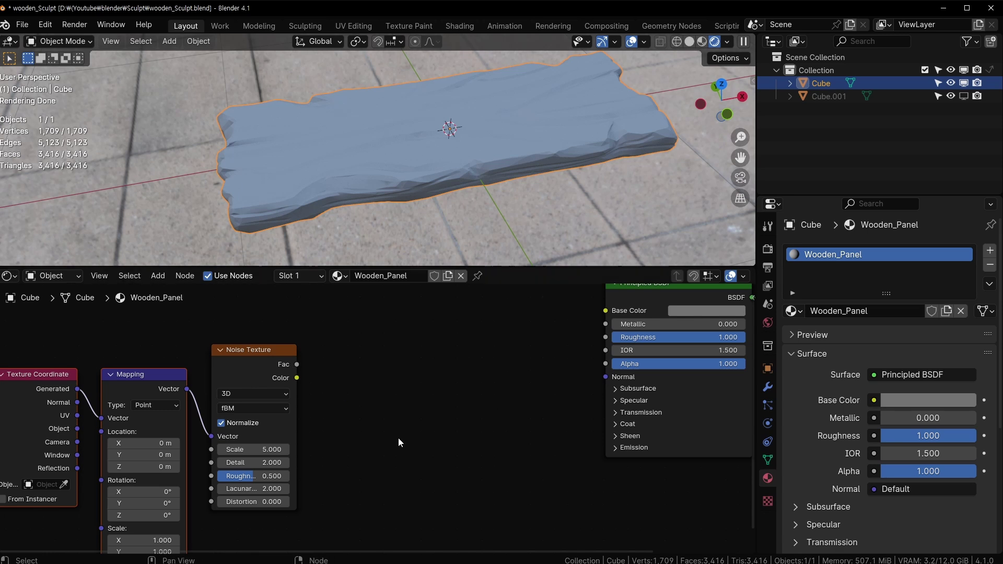
pyautogui.moveTo(321, 417); pyautogui.dragTo(388, 393, button='middle')
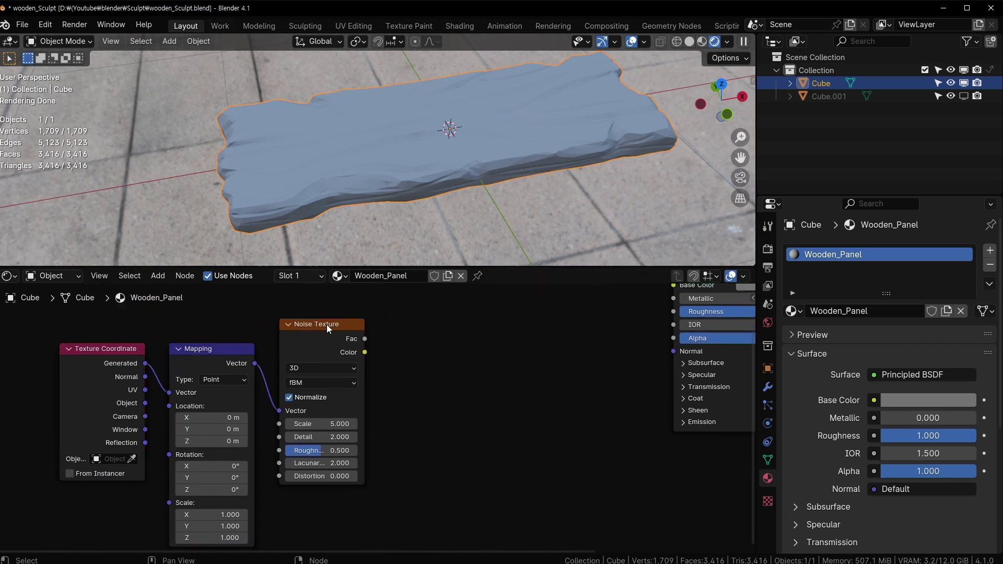
pyautogui.click(104, 352)
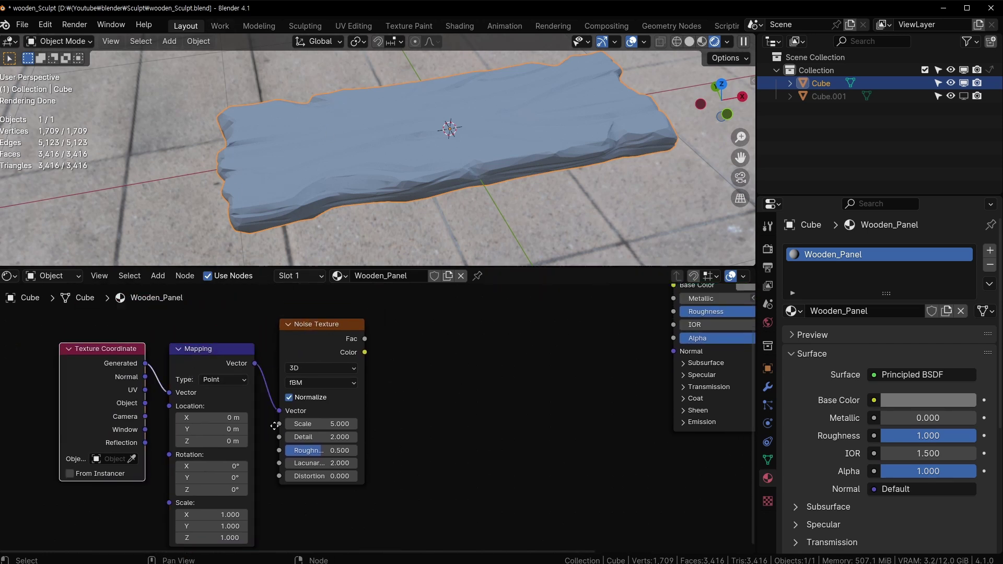
# Collapse the Texture Coordinate node and move it with the Mapping and Noise Texture nodes away from the Principled BSDF, keeping them close together
pyautogui.moveTo(274, 426); pyautogui.dragTo(268, 401, button='middle')
pyautogui.moveTo(246, 357); pyautogui.dragTo(266, 405, button='middle')
pyautogui.moveTo(97, 374); pyautogui.dragTo(81, 388)
pyautogui.press('h')
pyautogui.moveTo(209, 369); pyautogui.dragTo(198, 337)
pyautogui.moveTo(86, 340); pyautogui.dragTo(253, 486)
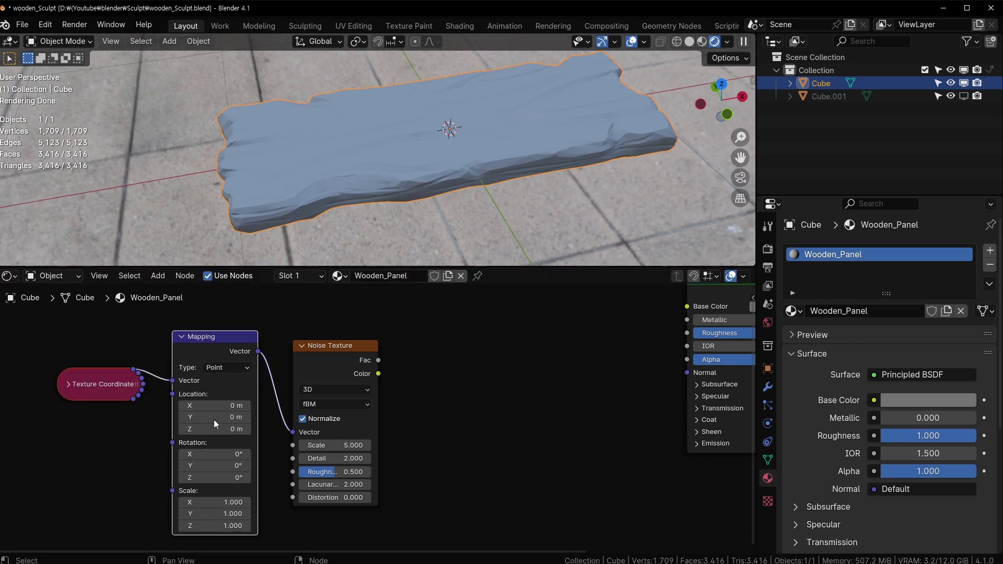
pyautogui.press('g')
pyautogui.click(145, 421)
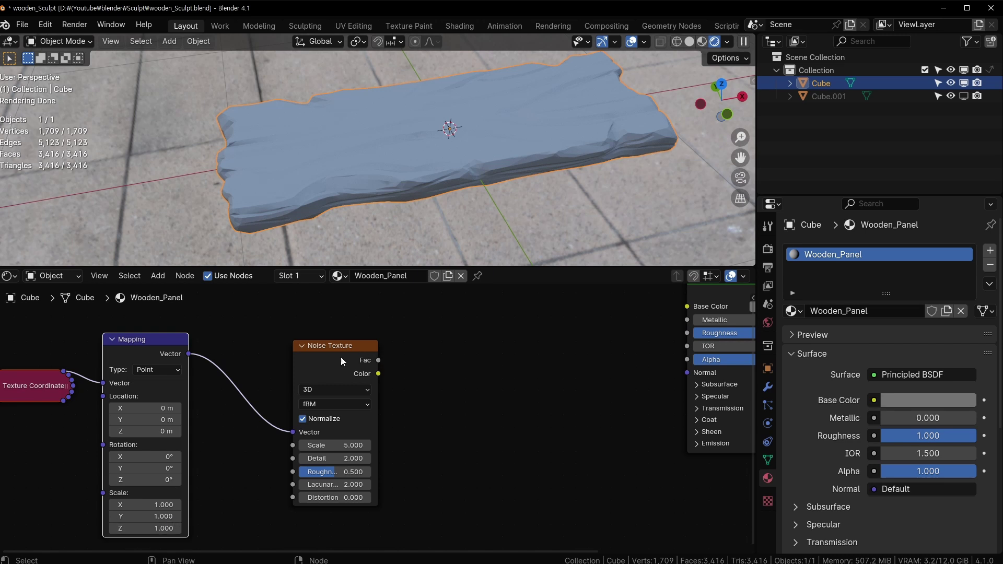
pyautogui.moveTo(340, 357); pyautogui.dragTo(257, 339)
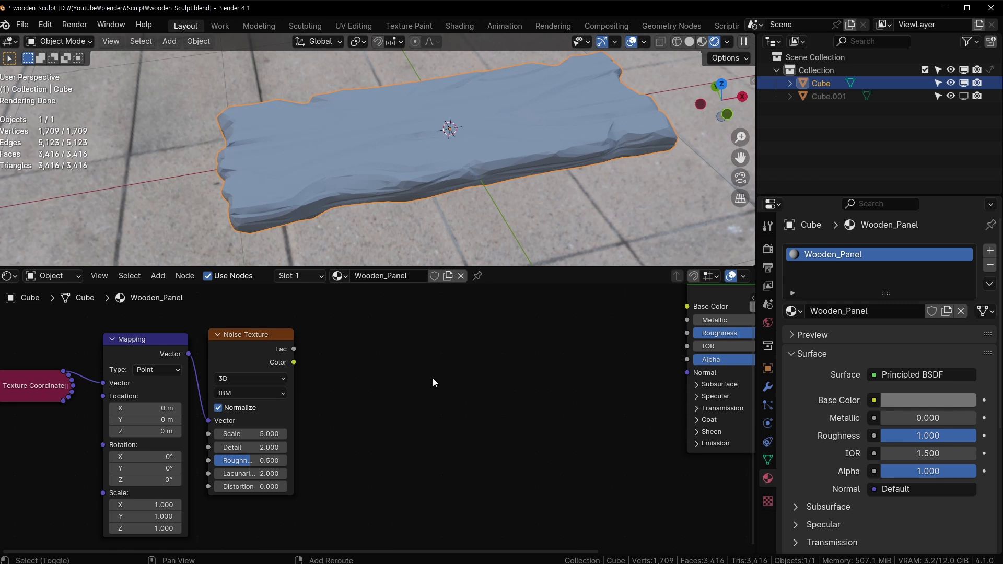
# Add a Color Ramp node beside the Noise Texture and connect the noise's Fac output to the ramp's Fac input
pyautogui.hotkey('shift', 'a')
pyautogui.write('ra')
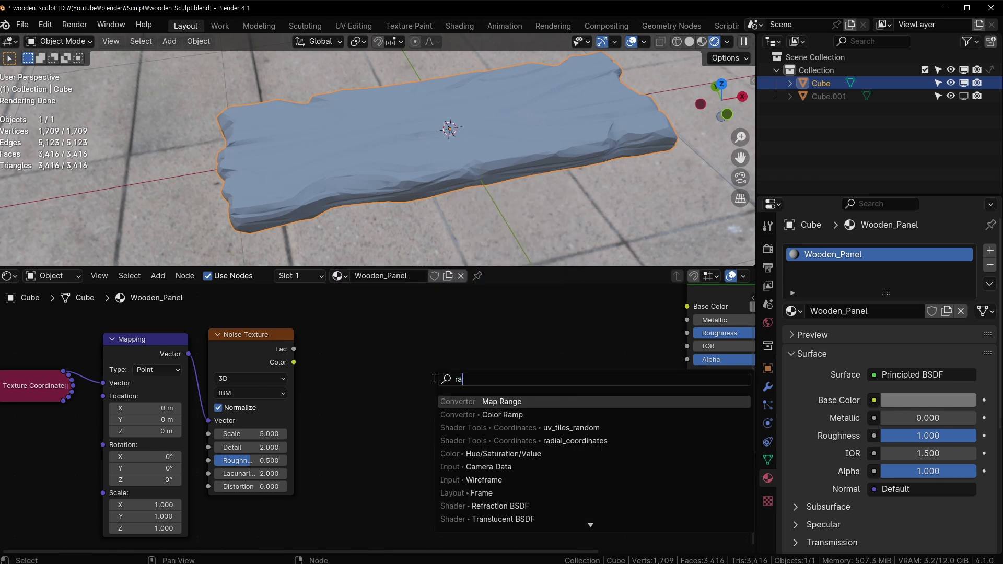
pyautogui.click(518, 414)
pyautogui.click(335, 361)
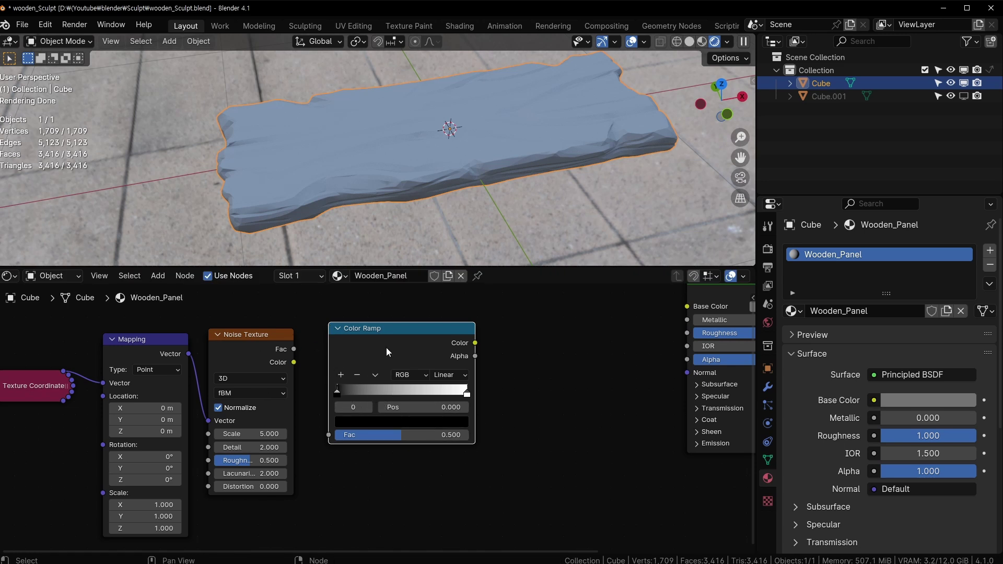
pyautogui.moveTo(387, 347)
pyautogui.mouseDown()
pyautogui.moveTo(374, 356)
pyautogui.moveTo(383, 359)
pyautogui.mouseUp()
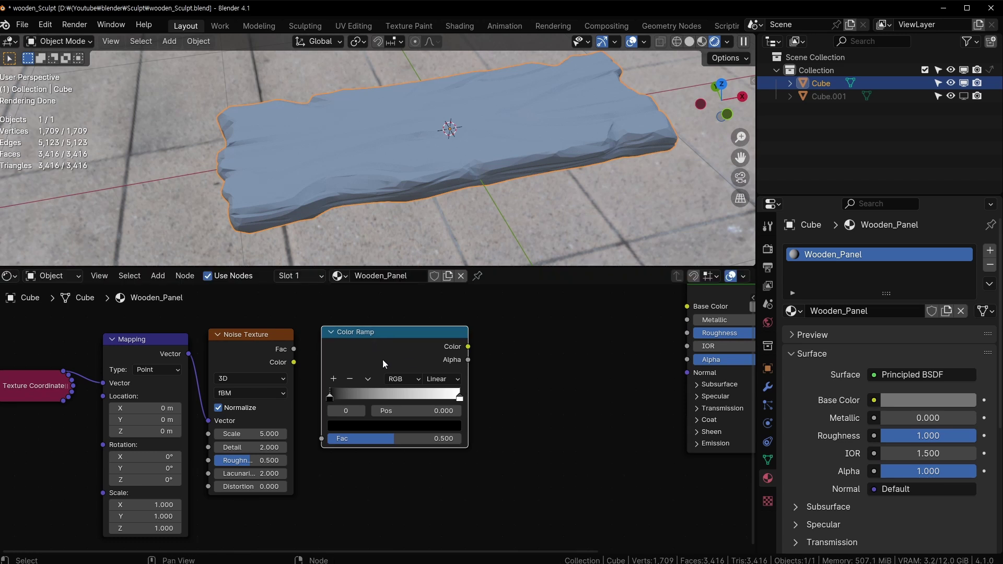
pyautogui.moveTo(296, 349); pyautogui.dragTo(324, 437)
# Shift the Material Output slightly down and preview the Color Ramp on the board by linking its Color output directly to Surface with Node Wrangler
pyautogui.moveTo(508, 368); pyautogui.dragTo(431, 395, button='middle')
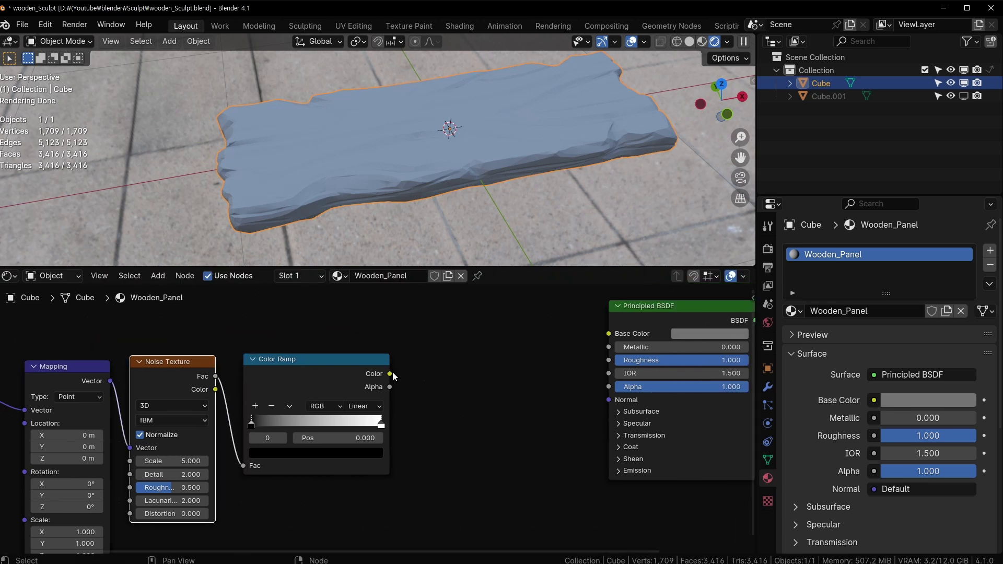
pyautogui.moveTo(594, 344); pyautogui.dragTo(400, 377, button='middle')
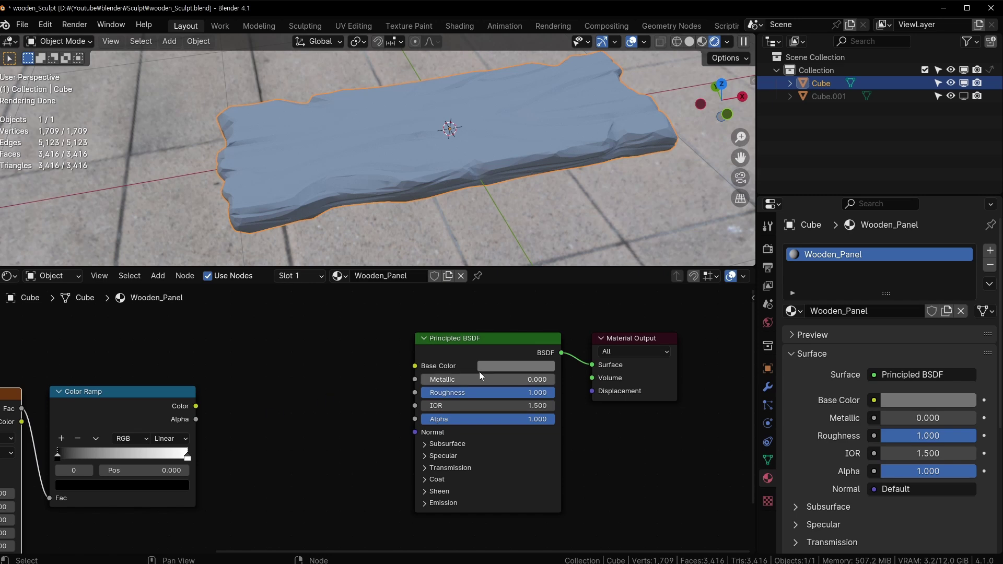
pyautogui.moveTo(634, 348); pyautogui.dragTo(640, 378)
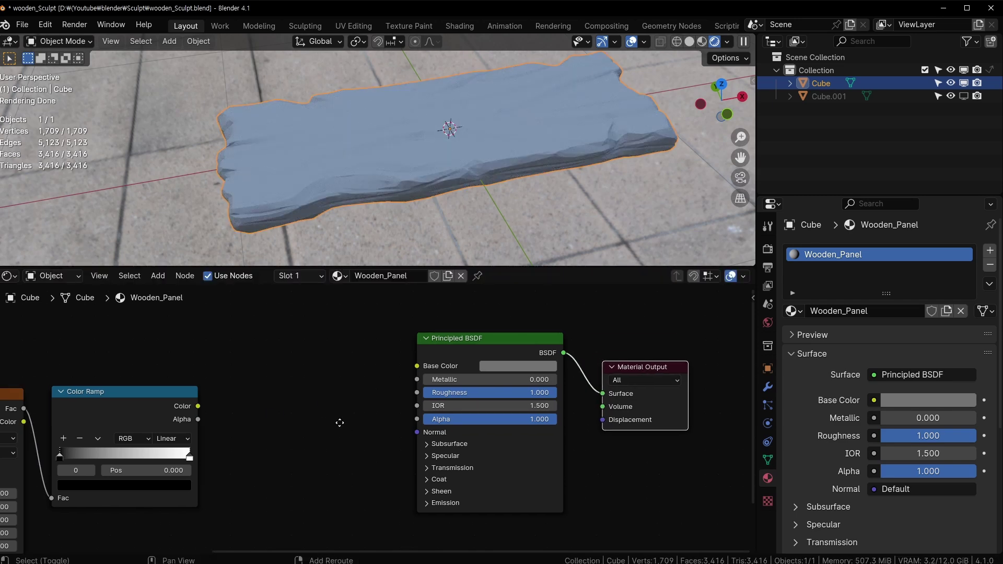
pyautogui.moveTo(156, 414); pyautogui.dragTo(269, 409, button='middle')
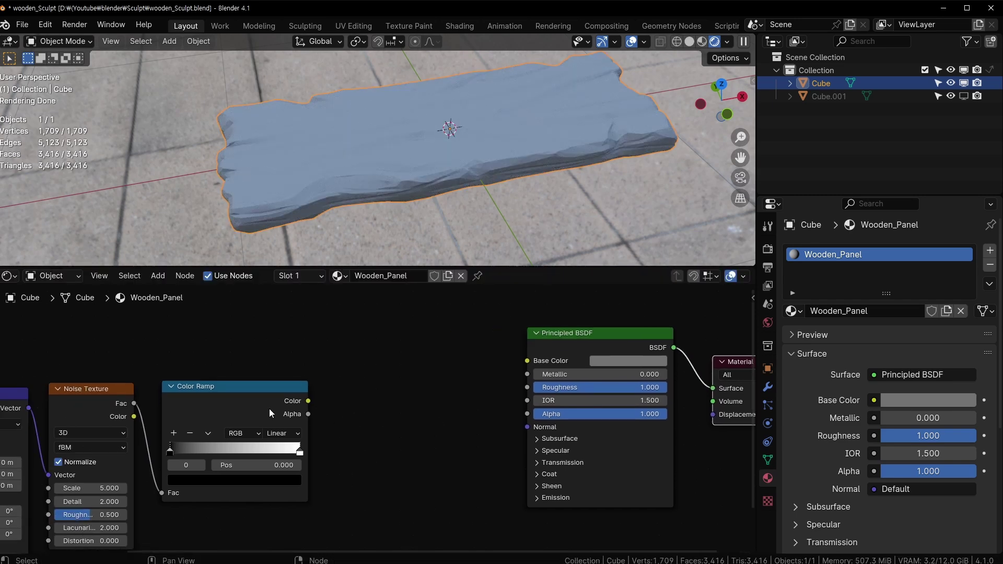
pyautogui.keyDown('ctrl'); pyautogui.keyDown('shift'); pyautogui.click(234, 398); pyautogui.keyUp('shift'); pyautogui.keyUp('ctrl')
pyautogui.moveTo(167, 397)
pyautogui.mouseDown(button='middle')
pyautogui.moveTo(248, 371)
pyautogui.moveTo(171, 398)
pyautogui.mouseUp(button='middle')
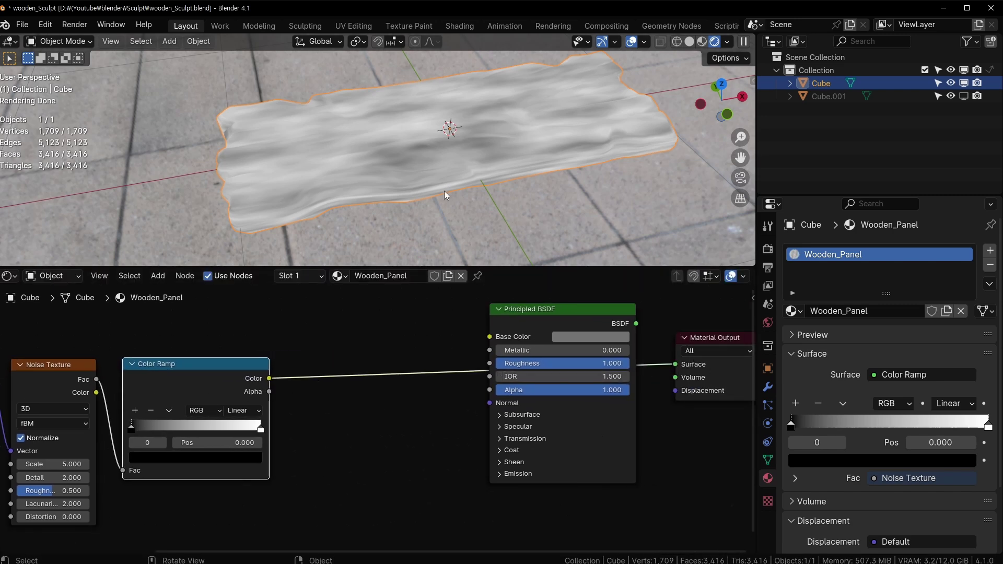
# Dim the World's canary_wharf_2k.exr background to a strength of 0.200 and save the file
pyautogui.moveTo(444, 190); pyautogui.dragTo(638, 77, button='middle')
pyautogui.moveTo(382, 146); pyautogui.dragTo(391, 139, button='middle')
pyautogui.click(767, 323)
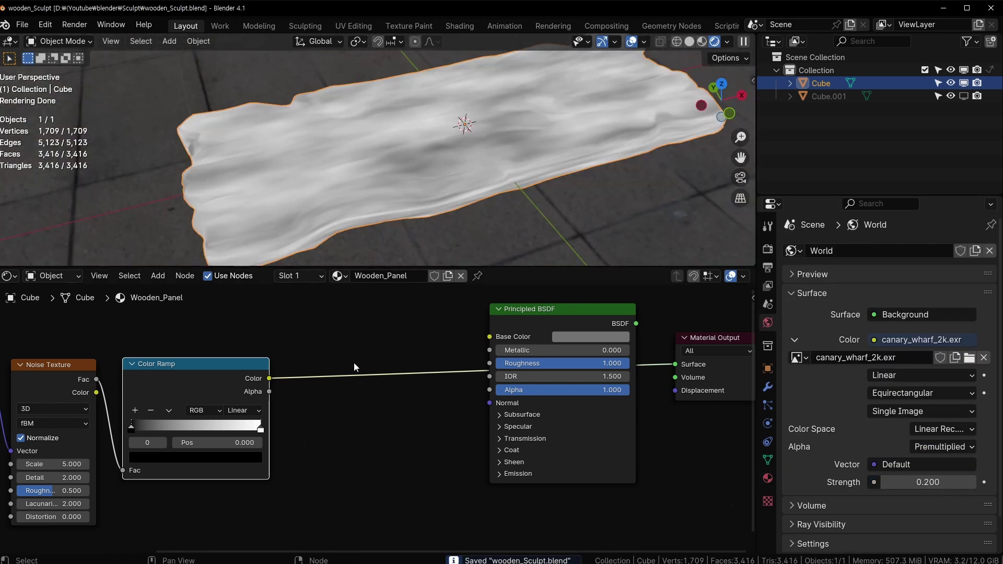
pyautogui.moveTo(436, 166); pyautogui.dragTo(435, 196, button='middle')
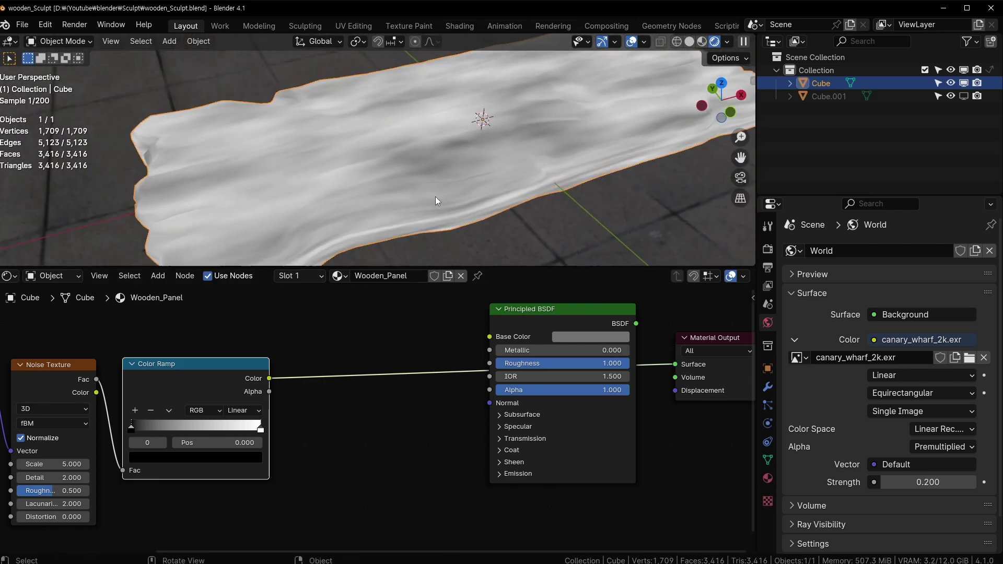
# Move the Color Ramp's black stop to 0.316 and white stop to 0.688, colouring the white one light brown (hue 0.056, saturation 0.779, value 0.465)
pyautogui.scroll(2, 339, 418)
pyautogui.moveTo(290, 396); pyautogui.dragTo(253, 396)
pyautogui.moveTo(104, 396); pyautogui.dragTo(167, 393)
pyautogui.moveTo(254, 394); pyautogui.dragTo(238, 395)
pyautogui.click(236, 440)
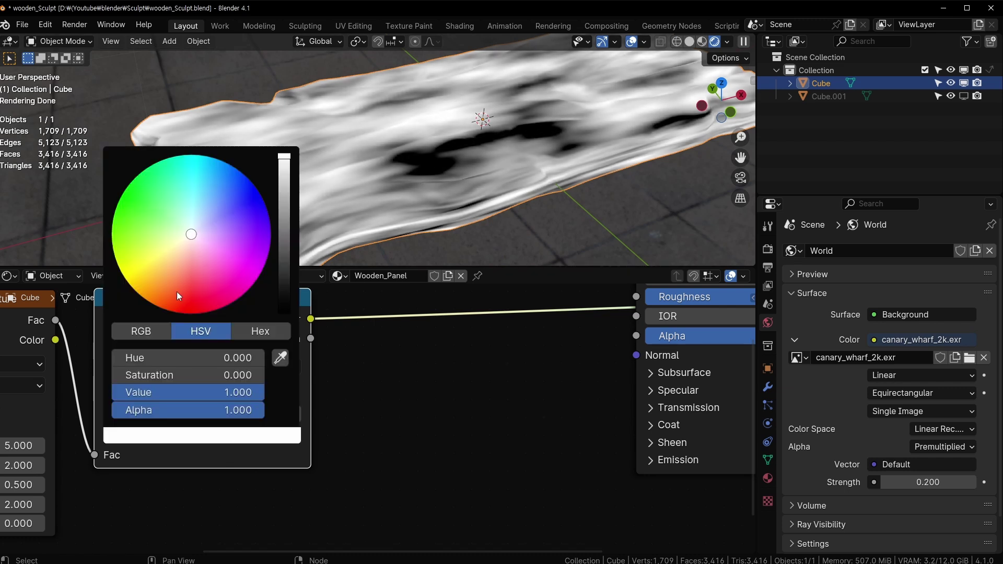
pyautogui.moveTo(176, 296); pyautogui.dragTo(175, 296)
# Colour the Color Ramp's black stop a darker, saturated brown and save the file
pyautogui.click(180, 400)
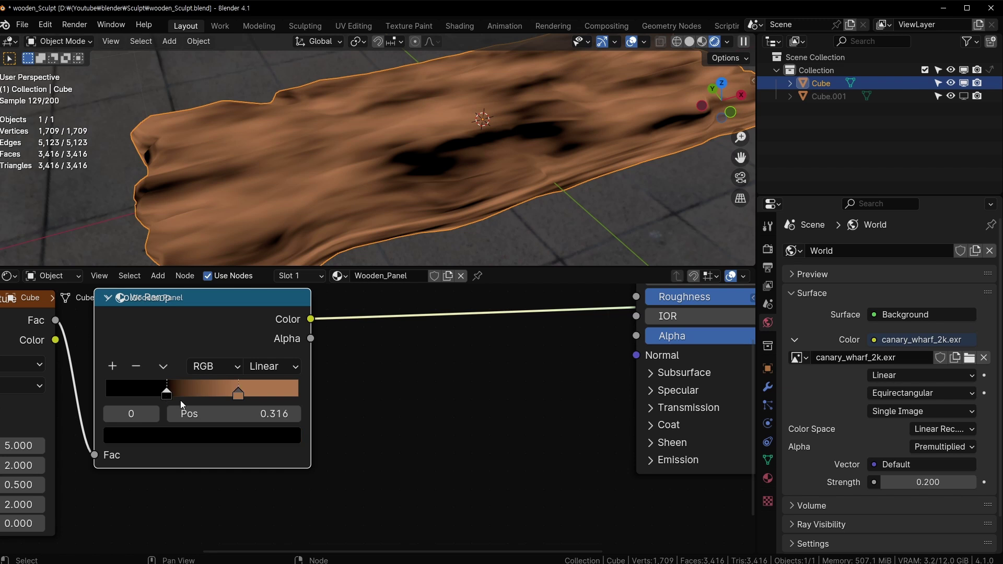
pyautogui.click(206, 431)
pyautogui.click(283, 220)
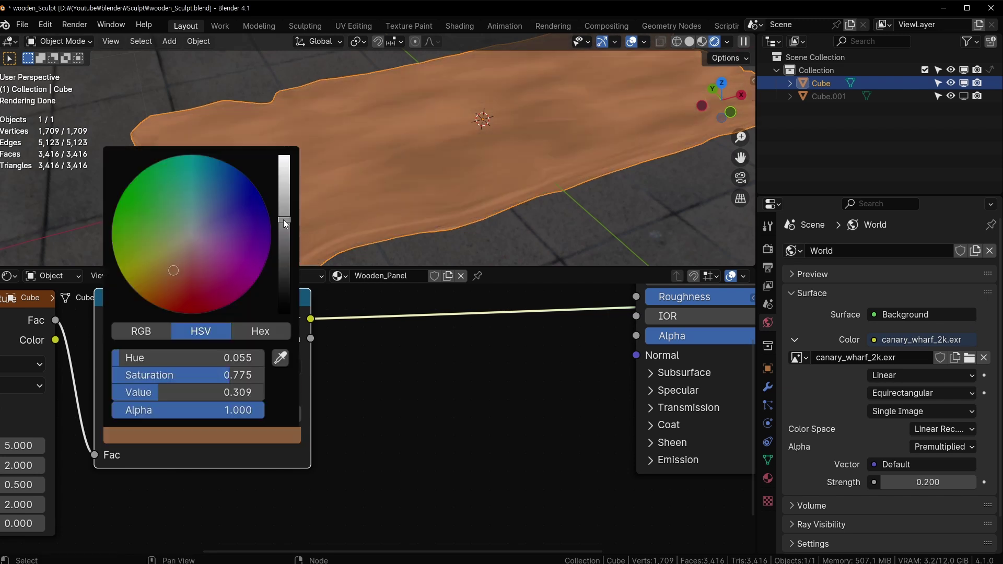
pyautogui.moveTo(174, 279); pyautogui.dragTo(168, 281)
pyautogui.moveTo(284, 220); pyautogui.dragTo(284, 225)
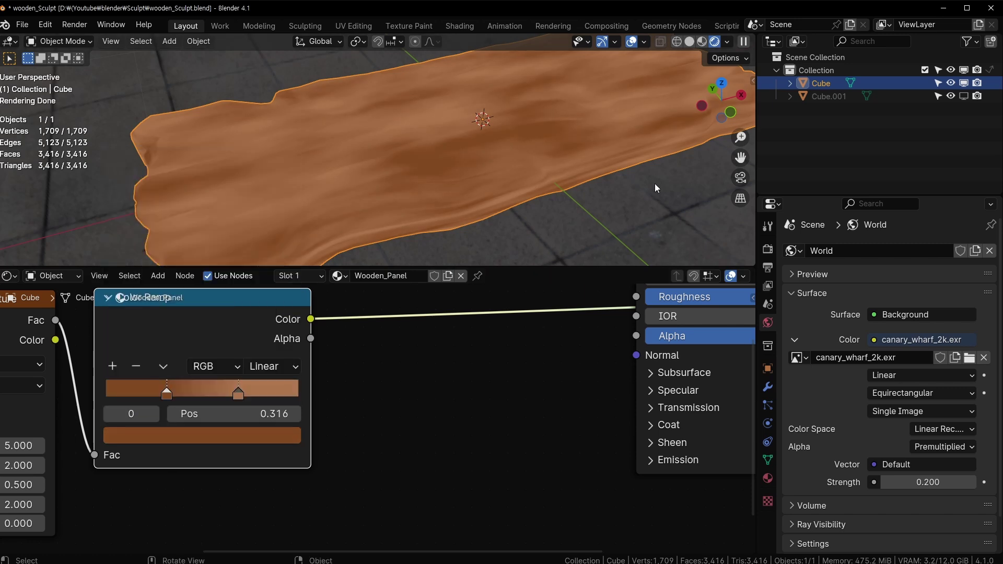
pyautogui.moveTo(654, 183); pyautogui.dragTo(621, 149, button='middle')
pyautogui.hotkey('ctrl', 's')
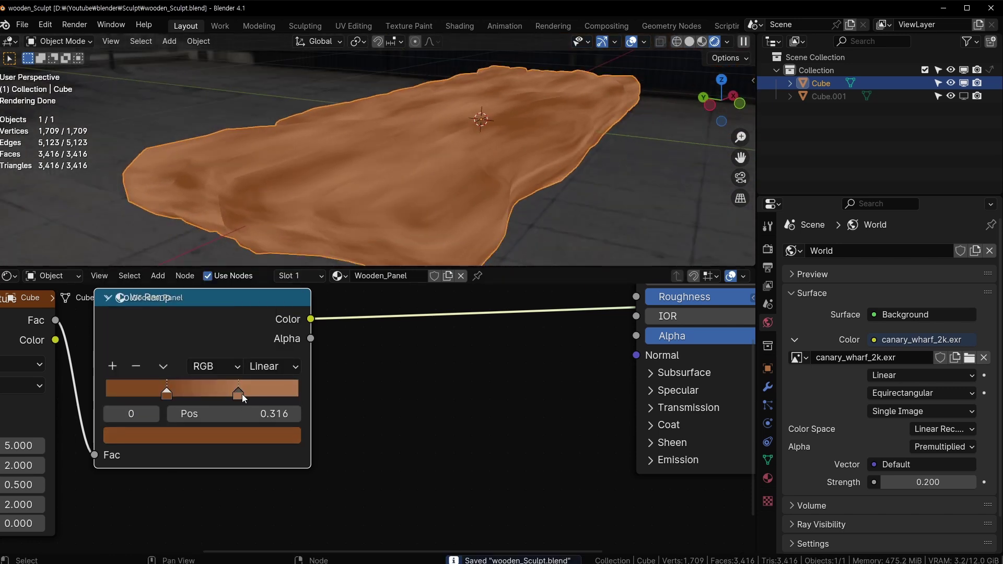
# Adjust the Color Ramp's light brown stop to hue 0.054 and saturation 0.872, check the board from other angles, and save the file
pyautogui.click(242, 394)
pyautogui.click(229, 439)
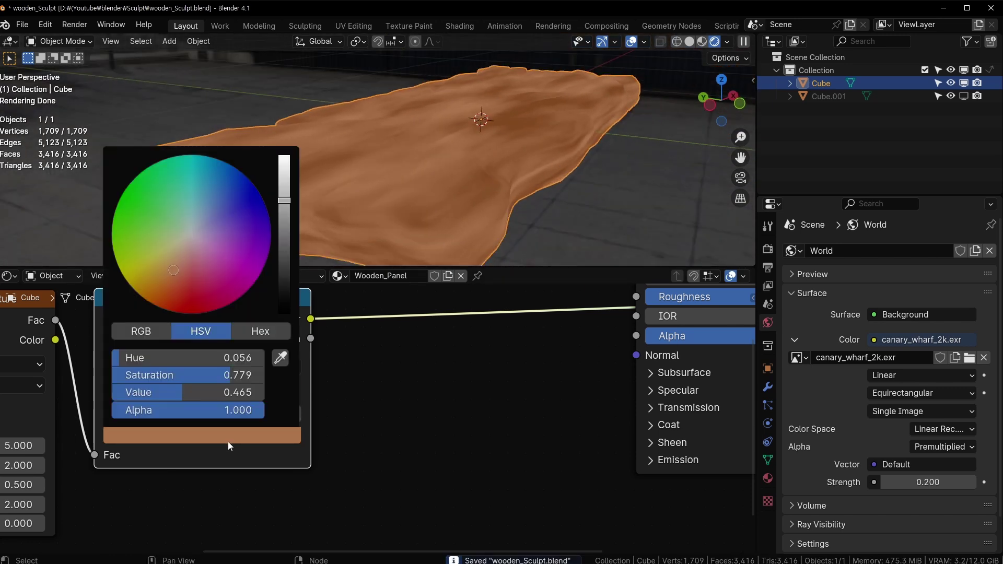
pyautogui.click(166, 279)
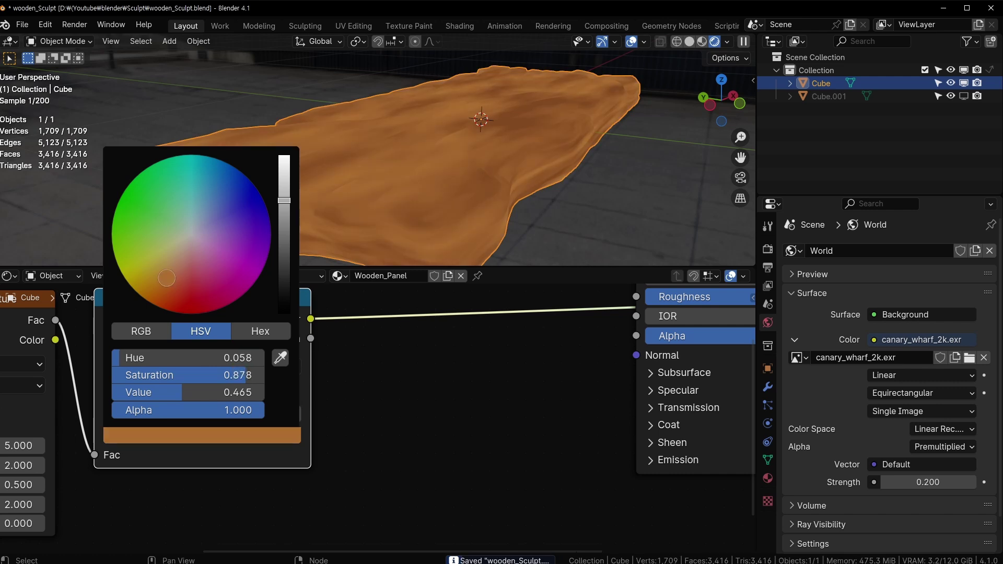
pyautogui.moveTo(167, 278); pyautogui.dragTo(168, 278)
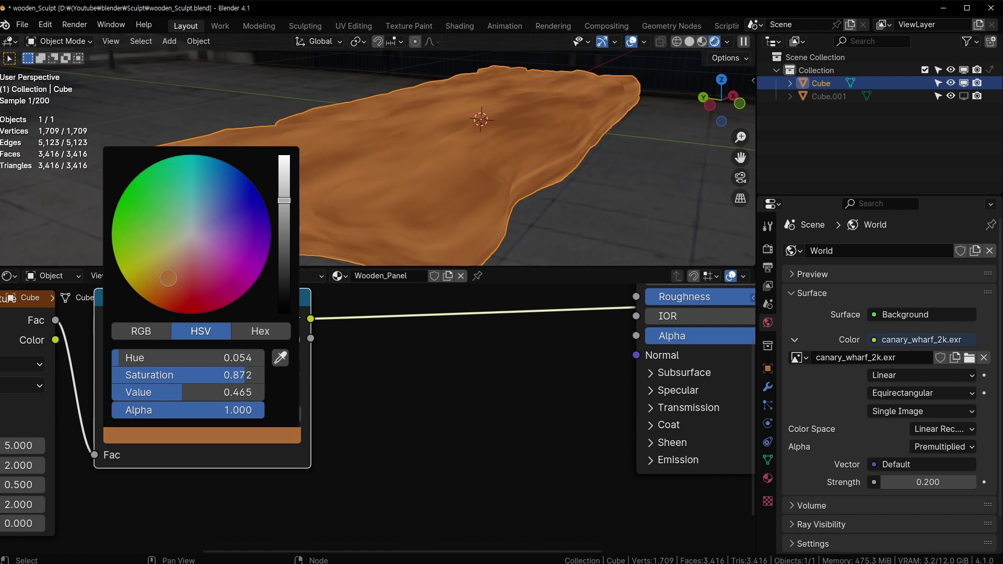
pyautogui.moveTo(538, 141); pyautogui.dragTo(355, 199, button='middle')
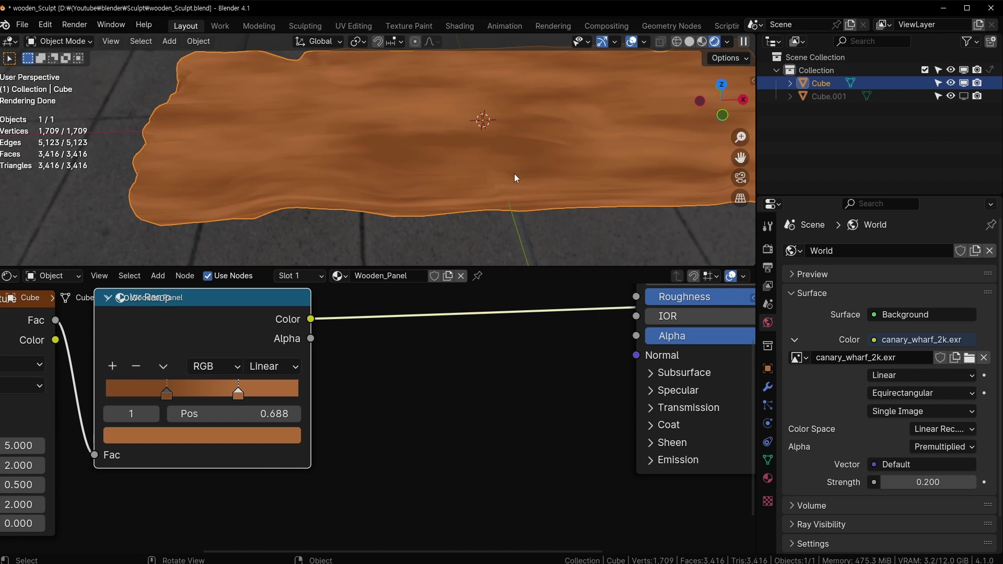
pyautogui.moveTo(514, 173); pyautogui.dragTo(508, 156, button='middle')
pyautogui.hotkey('ctrl', 's')
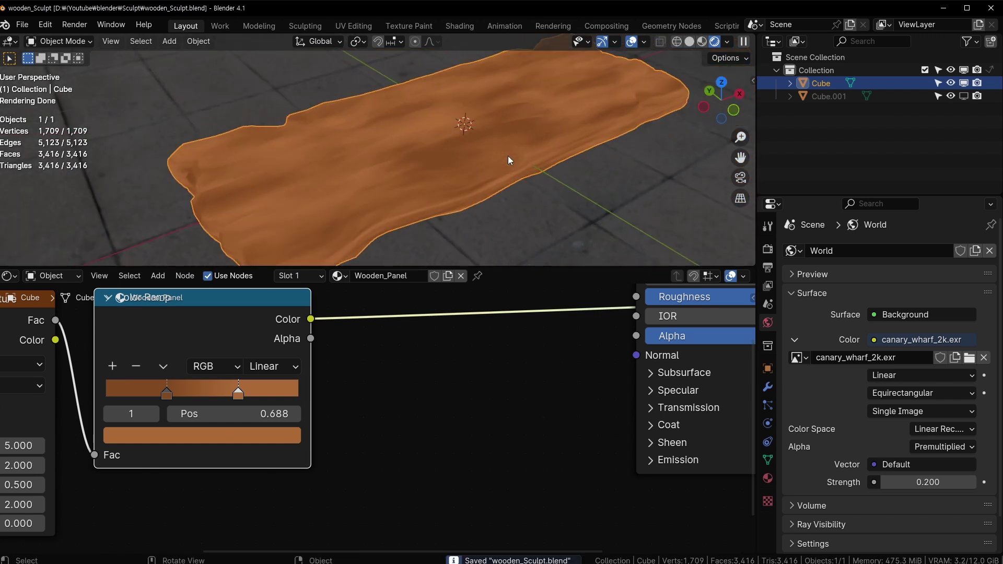
# Set the Color Ramp's interpolation to Ease and check the softened wood colours on the plank
pyautogui.moveTo(212, 418); pyautogui.dragTo(359, 423, button='middle')
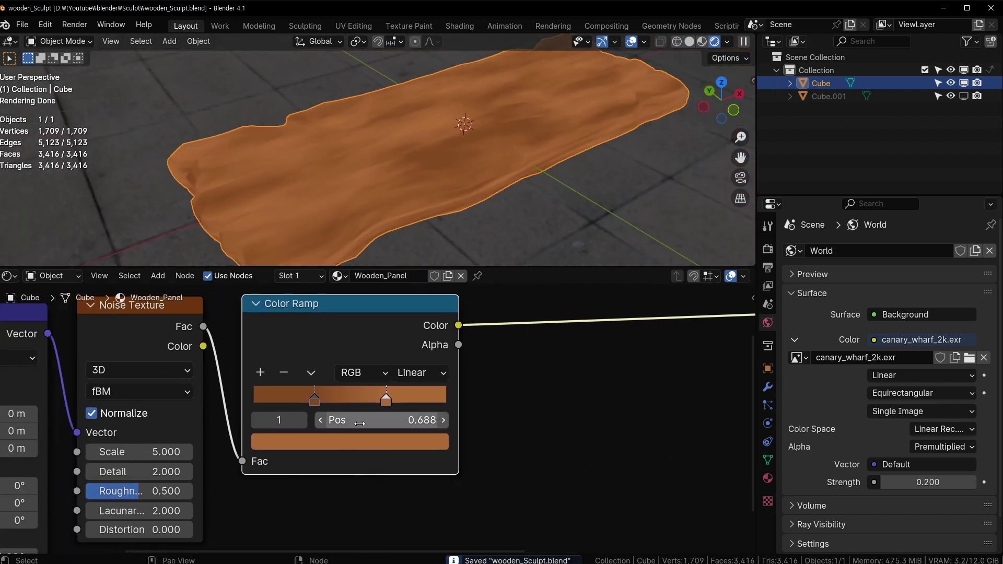
pyautogui.click(429, 374)
pyautogui.click(409, 412)
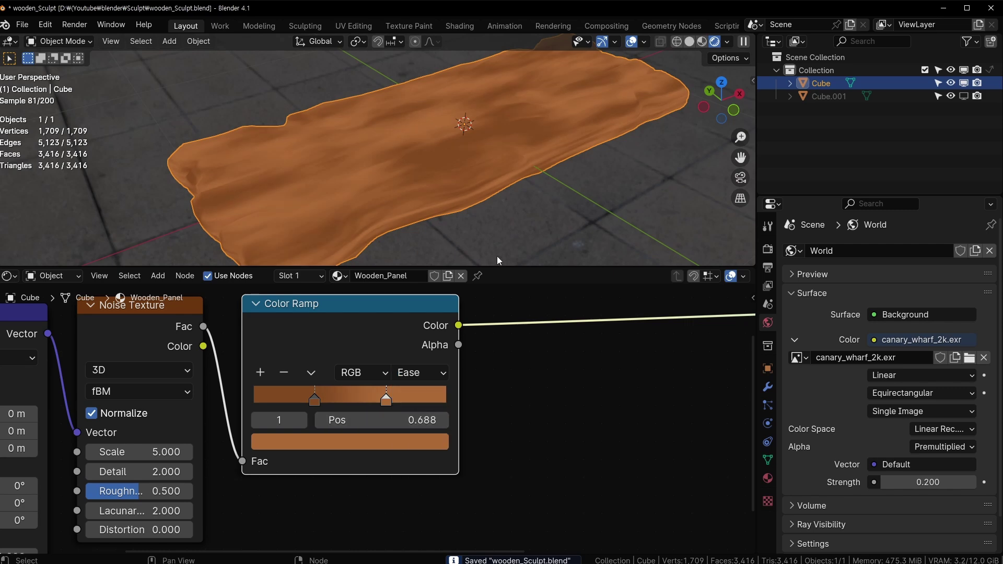
pyautogui.moveTo(511, 174)
pyautogui.mouseDown(button='middle')
pyautogui.moveTo(525, 165)
pyautogui.moveTo(513, 172)
pyautogui.mouseUp(button='middle')
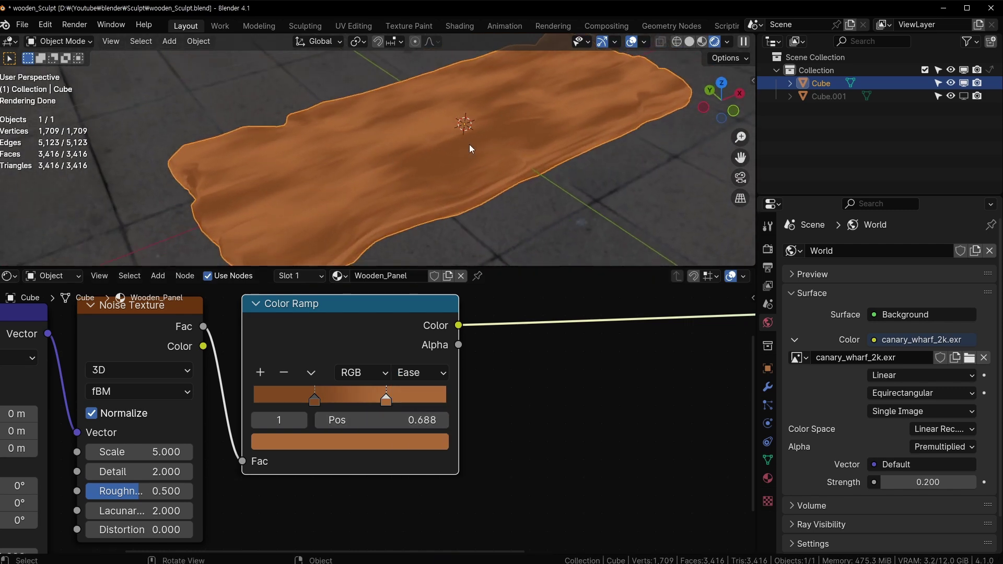
pyautogui.scroll(2, 441, 154)
pyautogui.moveTo(441, 153); pyautogui.dragTo(371, 165, button='middle')
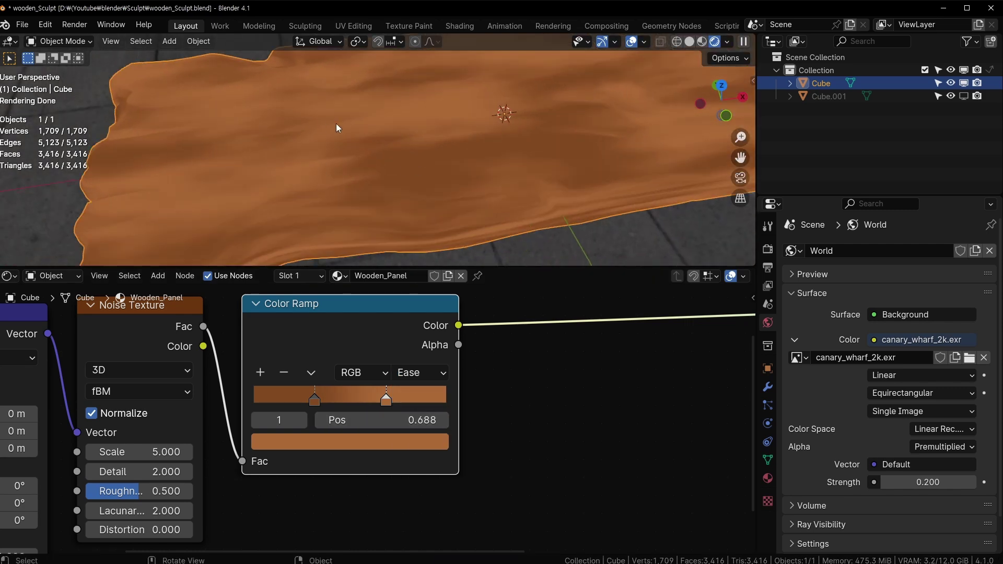
pyautogui.scroll(-4, 430, 155)
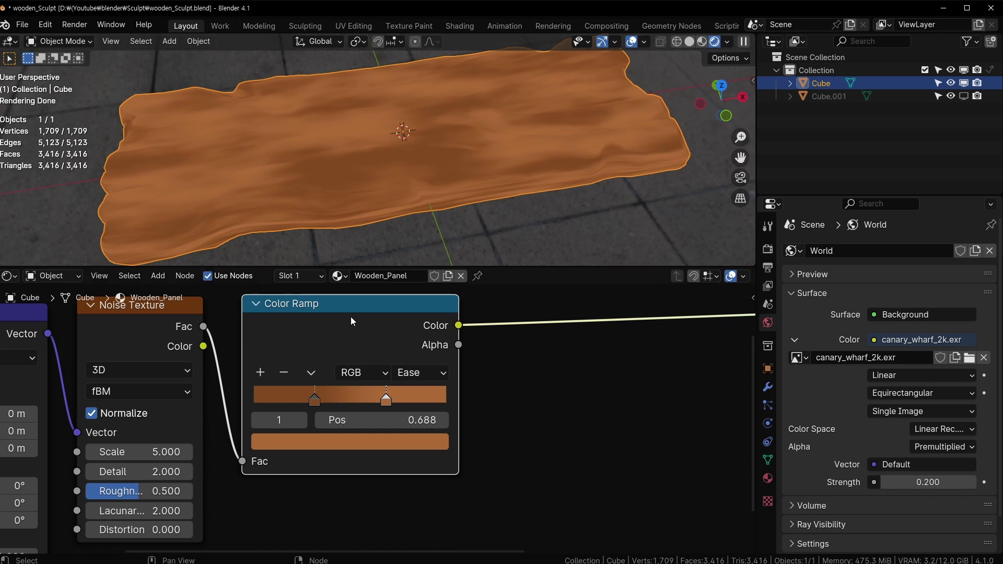
# Set the Noise Texture's Scale to 2.7 and save the file
pyautogui.moveTo(266, 531); pyautogui.dragTo(372, 512, button='middle')
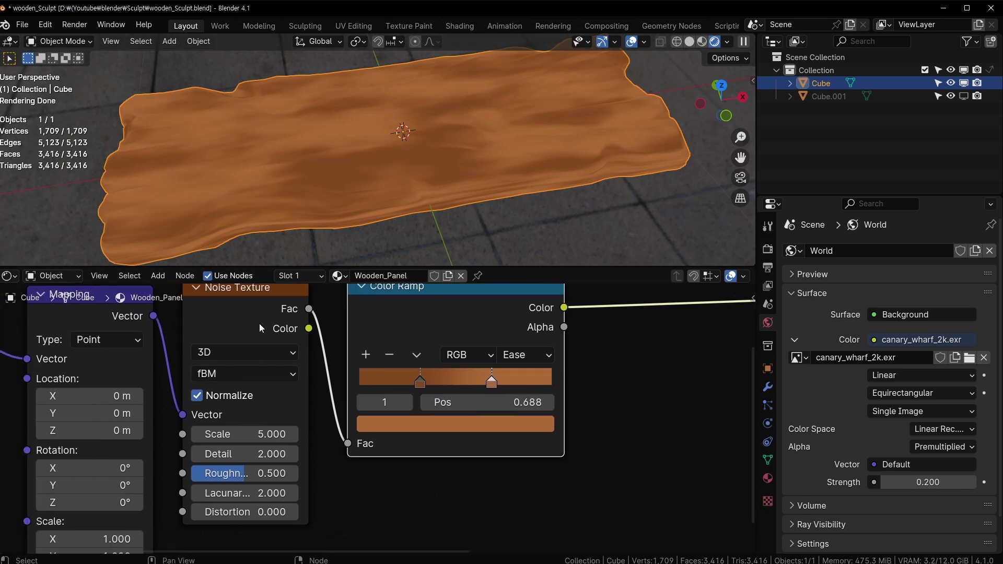
pyautogui.moveTo(259, 324); pyautogui.dragTo(259, 332)
pyautogui.doubleClick(246, 434)
pyautogui.write('2.5')
pyautogui.press('Return')
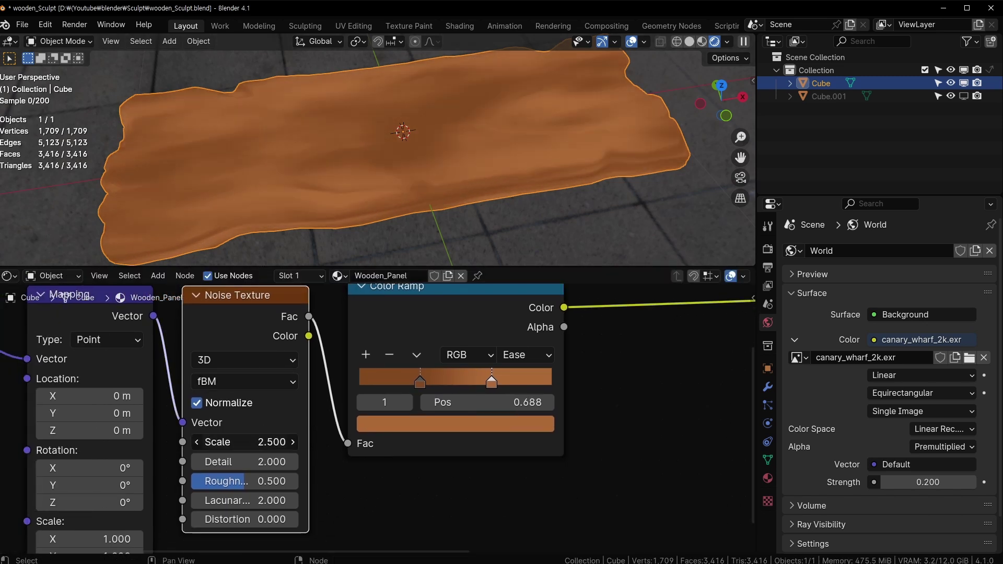
pyautogui.moveTo(244, 442); pyautogui.dragTo(265, 442)
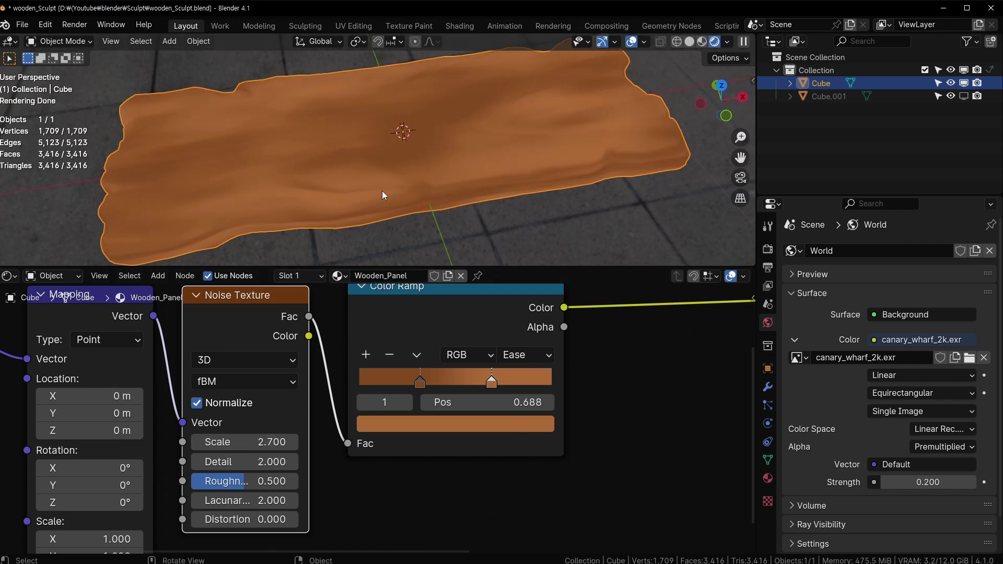
pyautogui.moveTo(383, 195); pyautogui.dragTo(355, 193, button='middle')
pyautogui.hotkey('ctrl', 's')
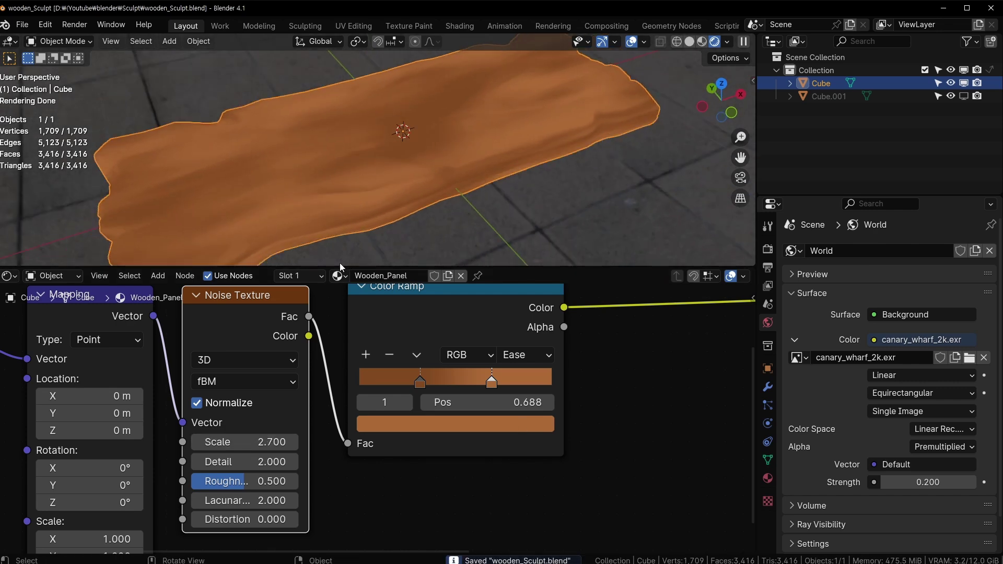
# Enlarge the 3D viewport's height slightly and set the Noise Texture's Detail to 6.5 and Roughness to 0.635
pyautogui.moveTo(340, 264); pyautogui.dragTo(340, 296)
pyautogui.scroll(-1, 322, 386)
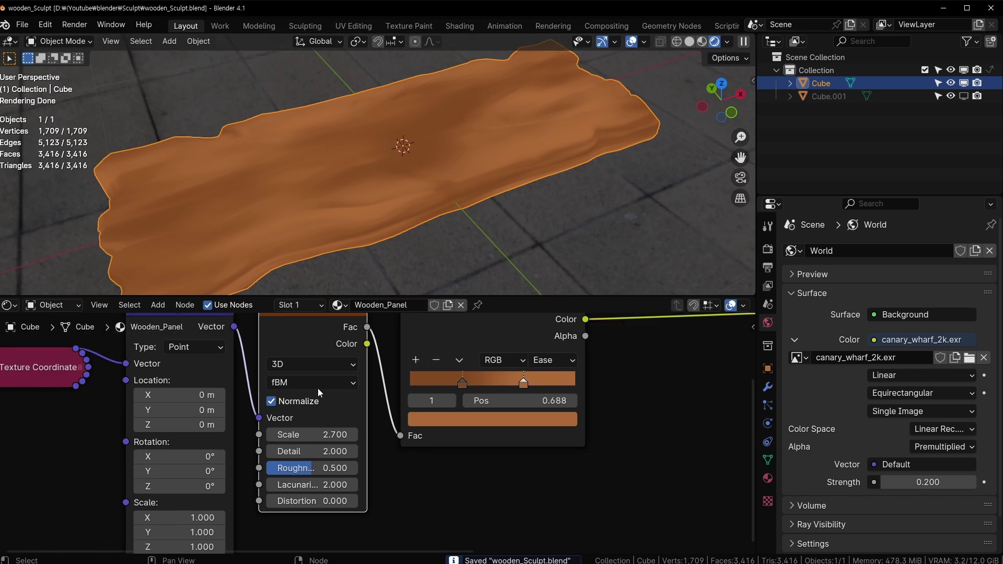
pyautogui.scroll(2, 359, 405)
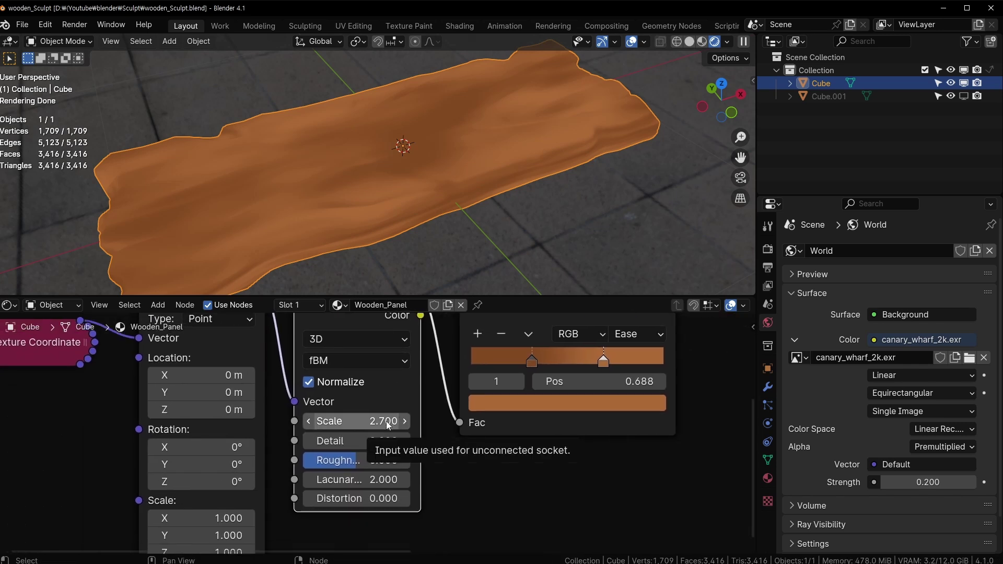
pyautogui.scroll(1, 368, 436)
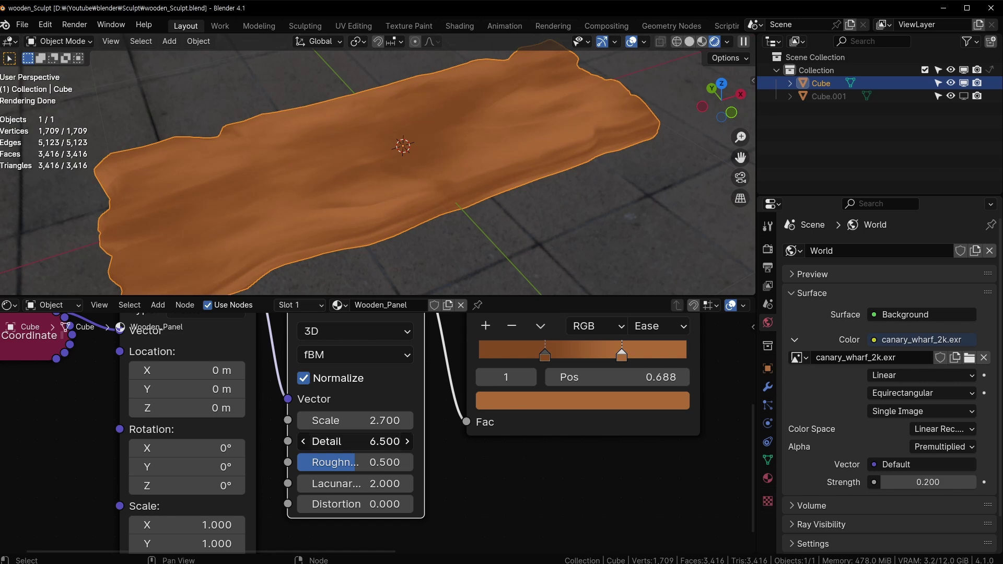
pyautogui.moveTo(353, 464); pyautogui.dragTo(368, 463)
pyautogui.scroll(1, 385, 195)
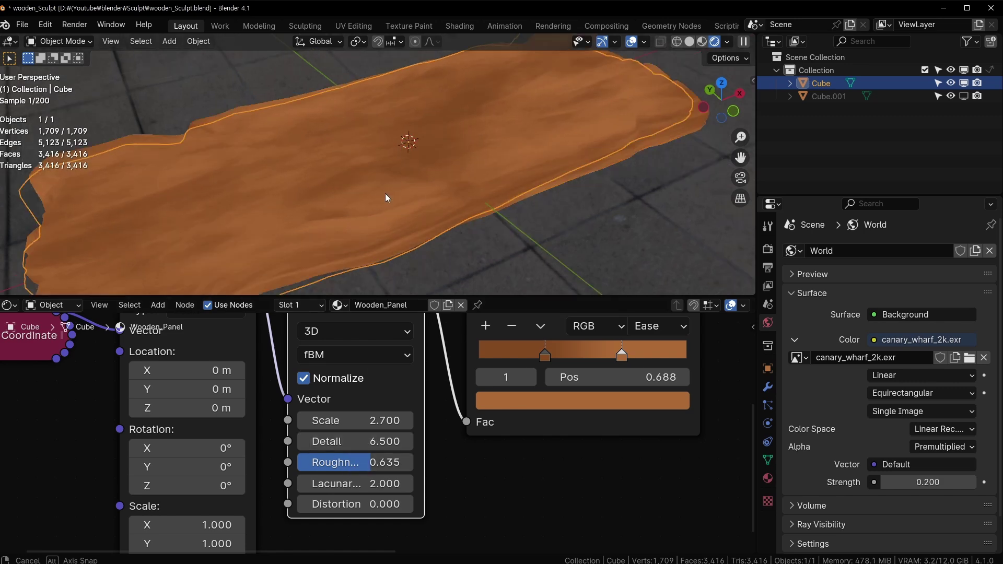
pyautogui.scroll(2, 444, 159)
pyautogui.moveTo(385, 195); pyautogui.dragTo(374, 214, button='middle')
pyautogui.scroll(-4, 443, 159)
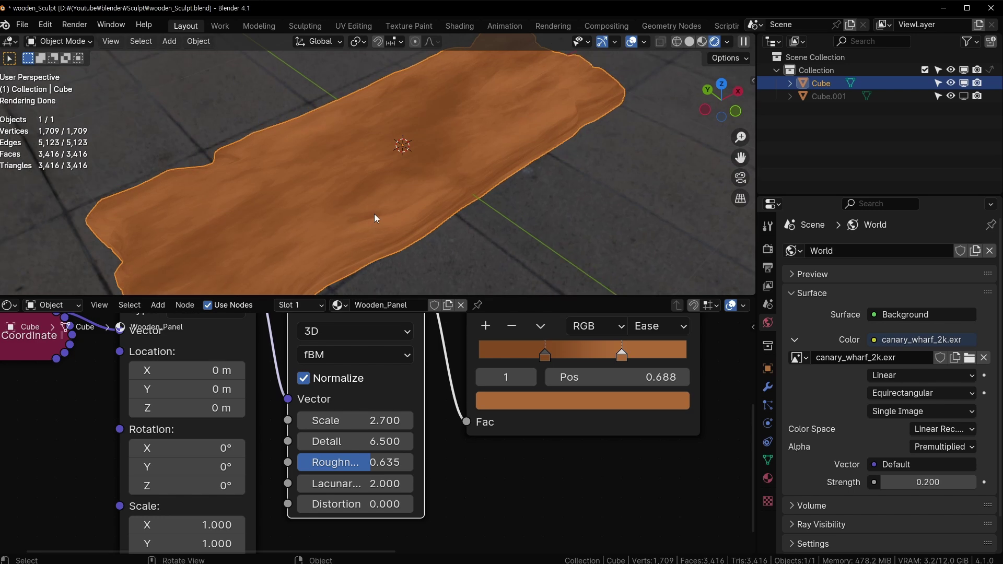
pyautogui.moveTo(454, 236); pyautogui.dragTo(265, 143, button='middle')
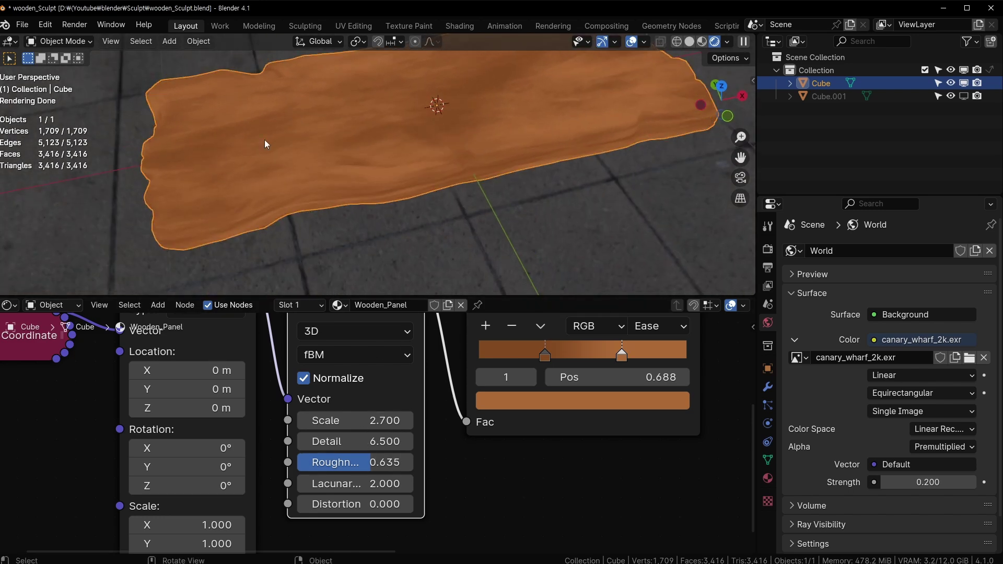
pyautogui.moveTo(643, 102); pyautogui.dragTo(371, 216, button='middle')
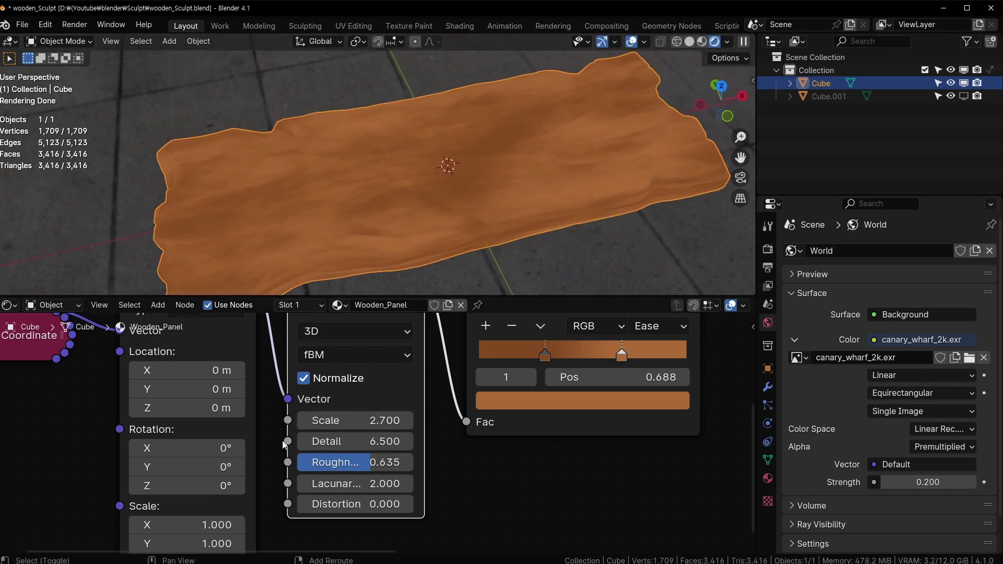
# Set the Mapping node's Scale to 0.64 on X and 2.09 on Z, and save the file
pyautogui.moveTo(270, 452); pyautogui.dragTo(370, 364, button='middle')
pyautogui.scroll(4, 366, 429)
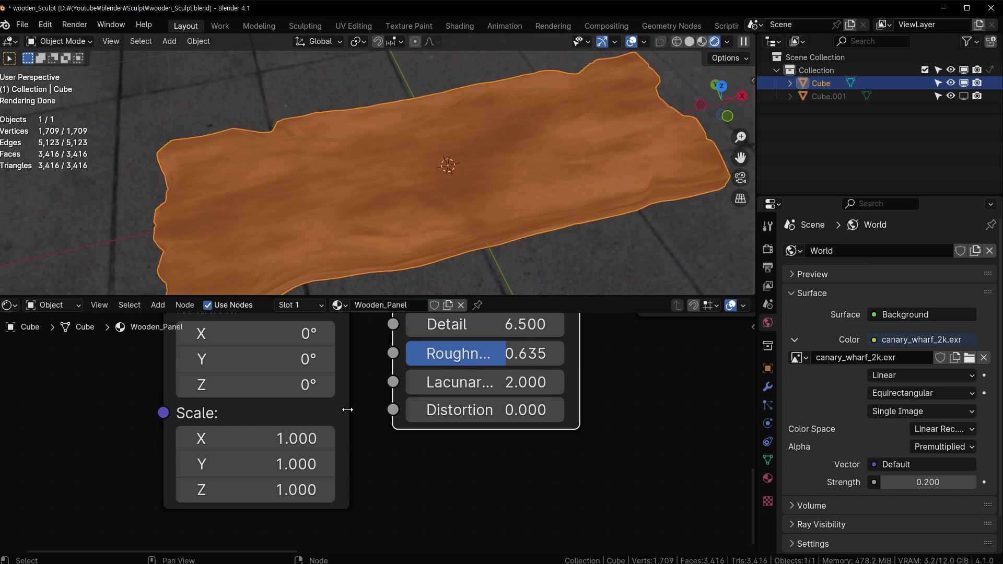
pyautogui.keyDown('shift'); pyautogui.moveTo(279, 438); pyautogui.dragTo(115, 438); pyautogui.keyUp('shift')
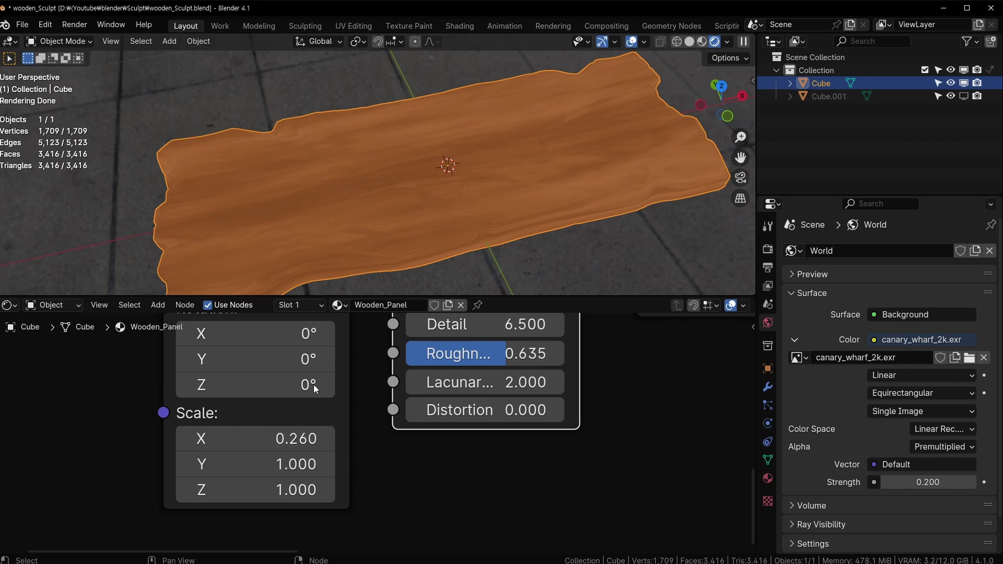
pyautogui.moveTo(412, 206); pyautogui.dragTo(376, 141, button='middle')
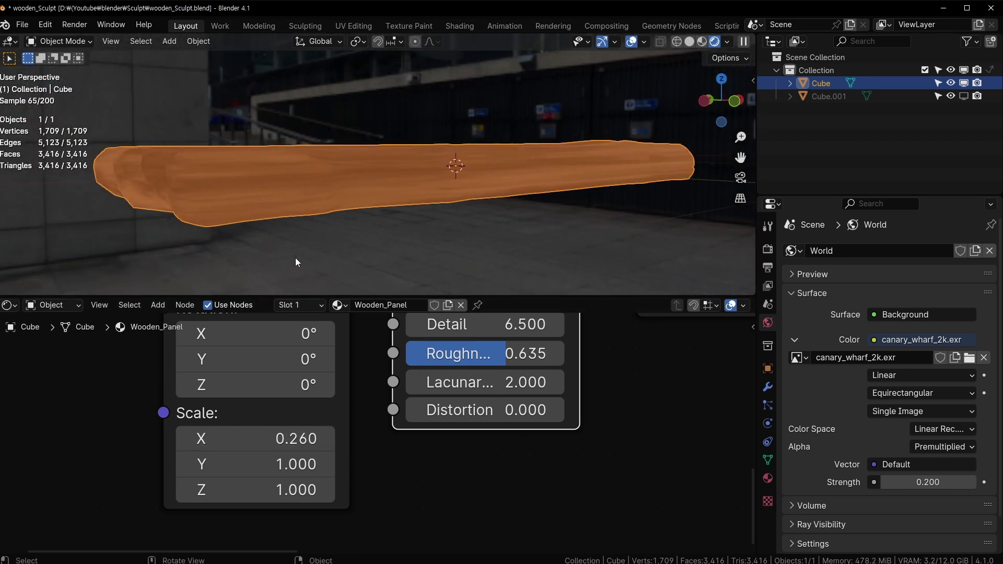
pyautogui.keyDown('shift'); pyautogui.moveTo(236, 486); pyautogui.dragTo(482, 487); pyautogui.keyUp('shift')
pyautogui.moveTo(535, 172); pyautogui.dragTo(557, 119, button='middle')
pyautogui.moveTo(427, 142); pyautogui.dragTo(454, 206, button='middle')
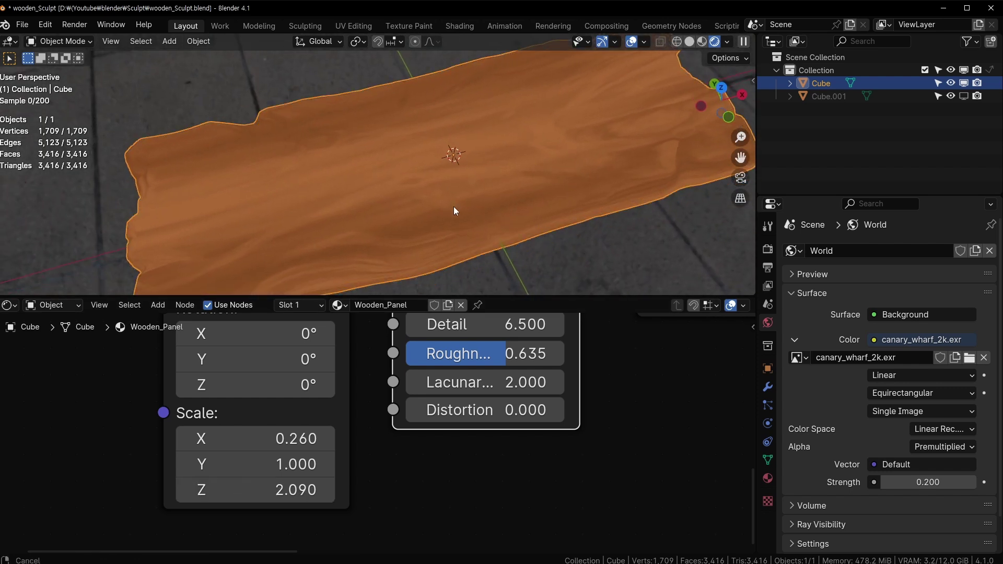
pyautogui.keyDown('shift'); pyautogui.moveTo(256, 439); pyautogui.dragTo(351, 439); pyautogui.keyUp('shift')
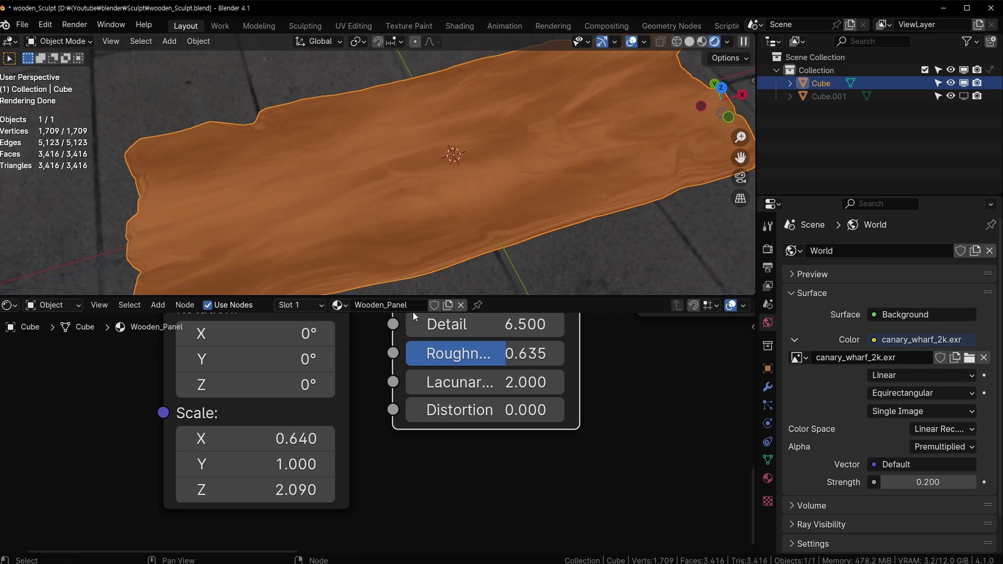
pyautogui.moveTo(580, 387); pyautogui.dragTo(530, 464, button='middle')
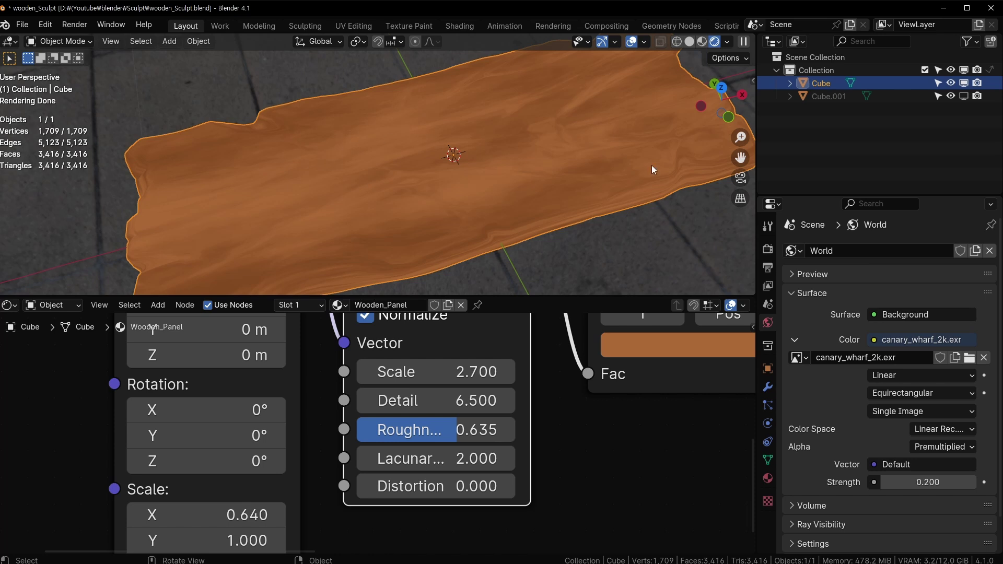
pyautogui.scroll(-2, 476, 457)
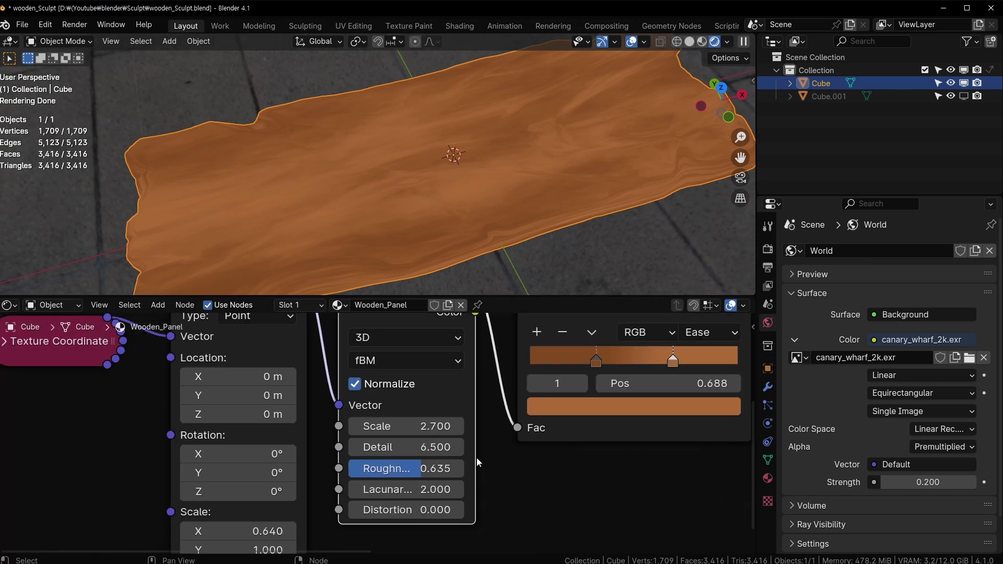
pyautogui.hotkey('ctrl', 's')
# Set the Noise Texture's Distortion to 1.34
pyautogui.scroll(2, 452, 385)
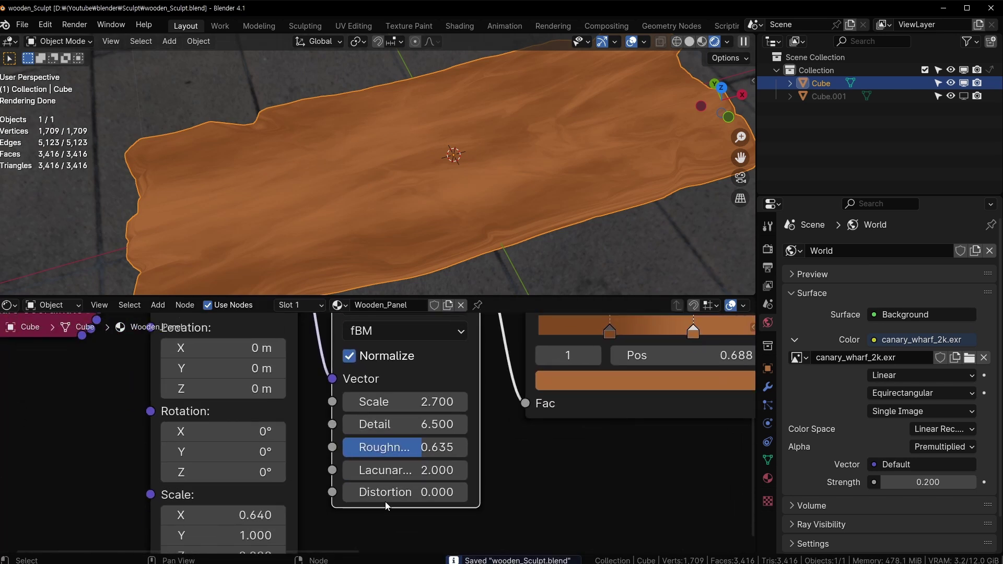
pyautogui.moveTo(405, 492)
pyautogui.mouseDown()
pyautogui.moveTo(470, 492)
pyautogui.moveTo(397, 492)
pyautogui.moveTo(433, 492)
pyautogui.moveTo(401, 492)
pyautogui.moveTo(412, 492)
pyautogui.mouseUp()
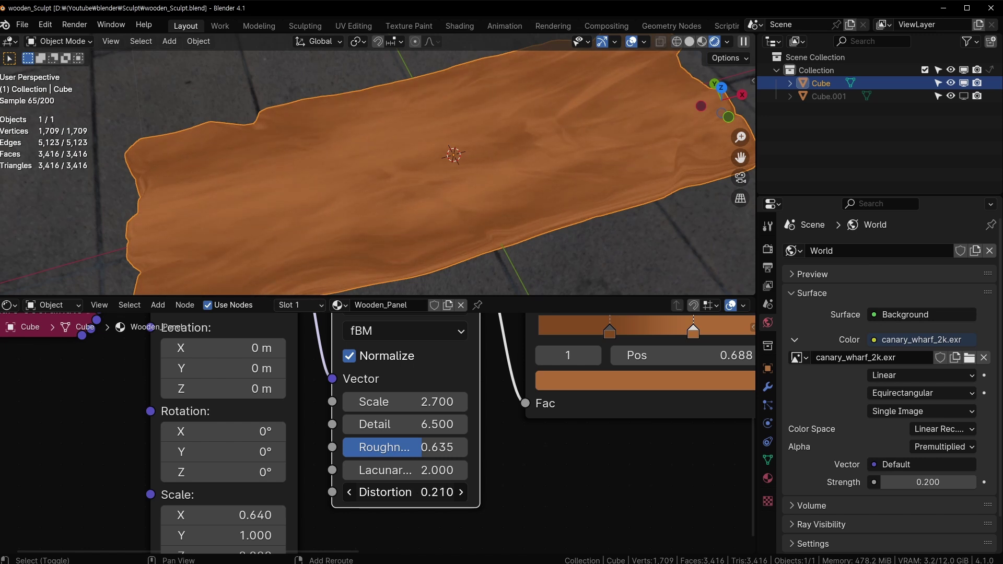
pyautogui.moveTo(411, 492); pyautogui.dragTo(459, 492)
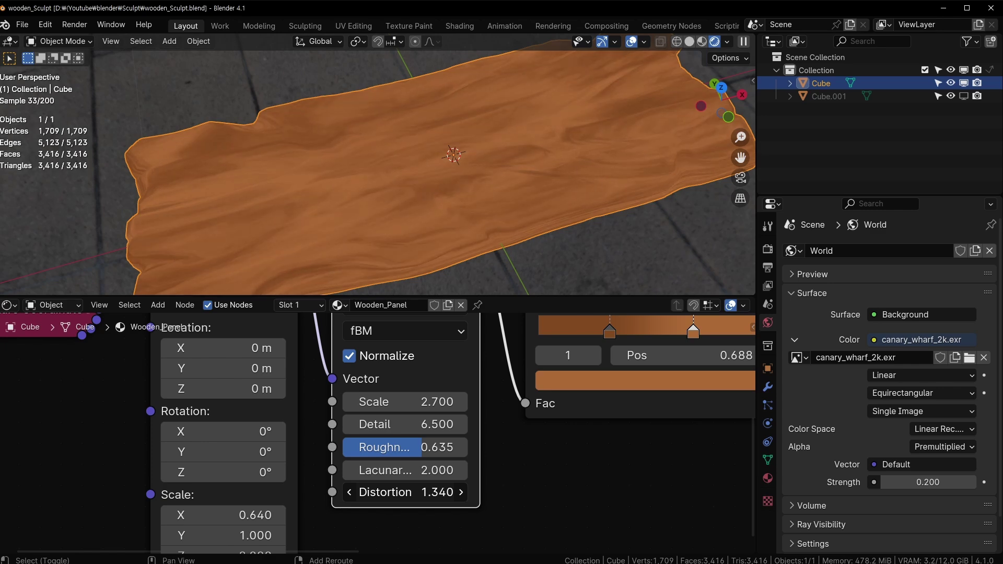
# Examine the plank's distorted wood grain from its side, top and end, both close up and from a distance
pyautogui.moveTo(459, 199); pyautogui.dragTo(483, 104, button='middle')
pyautogui.scroll(-4, 500, 176)
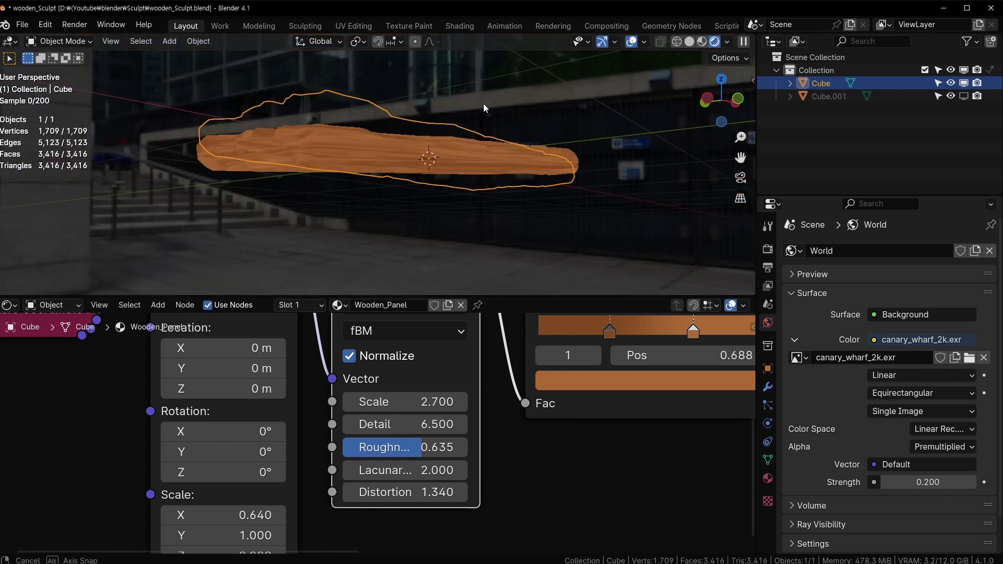
pyautogui.scroll(-2, 534, 390)
pyautogui.moveTo(534, 390); pyautogui.dragTo(402, 483, button='middle')
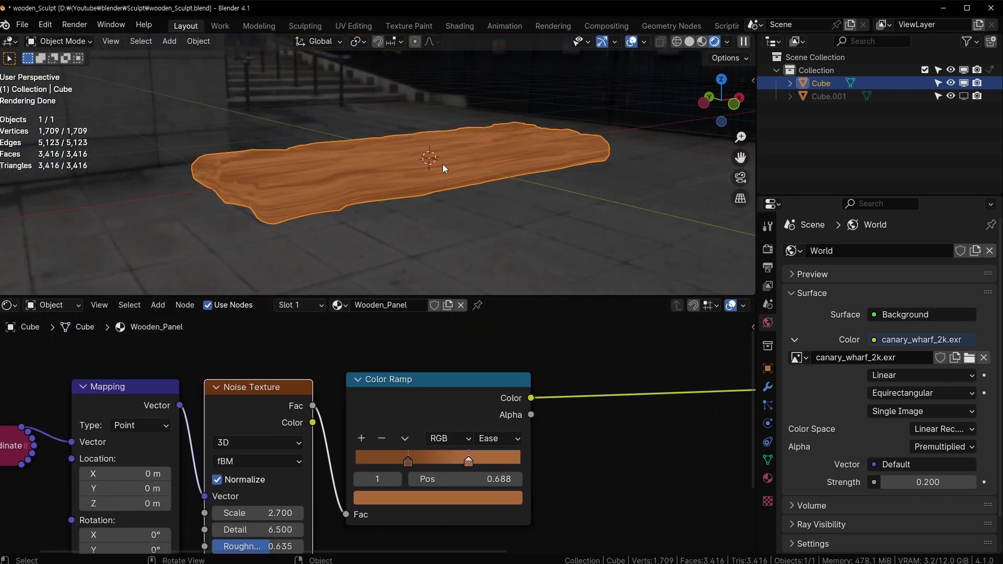
pyautogui.moveTo(443, 164); pyautogui.dragTo(395, 218, button='middle')
pyautogui.scroll(5, 262, 155)
pyautogui.moveTo(134, 115); pyautogui.dragTo(457, 132, button='middle')
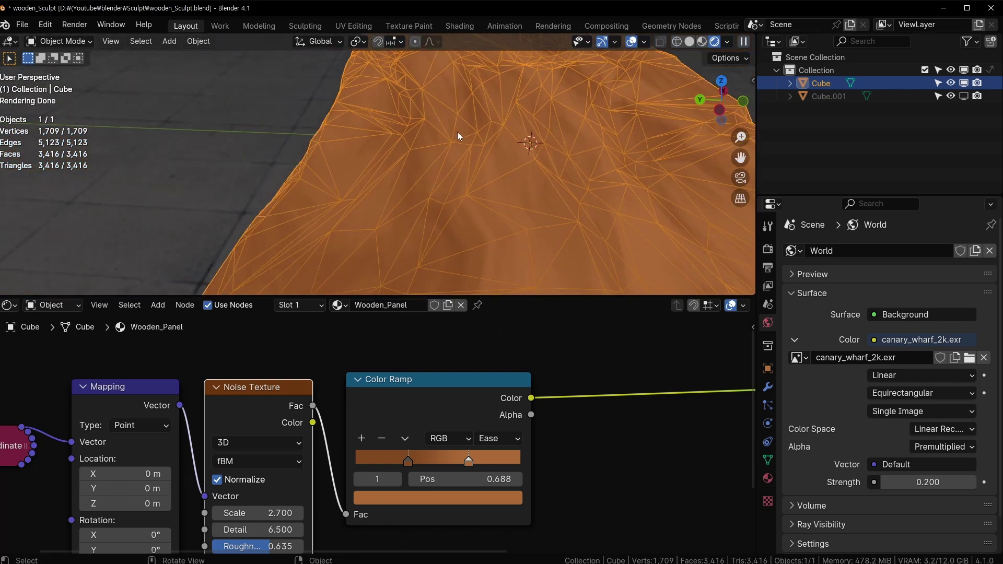
pyautogui.scroll(-4, 455, 141)
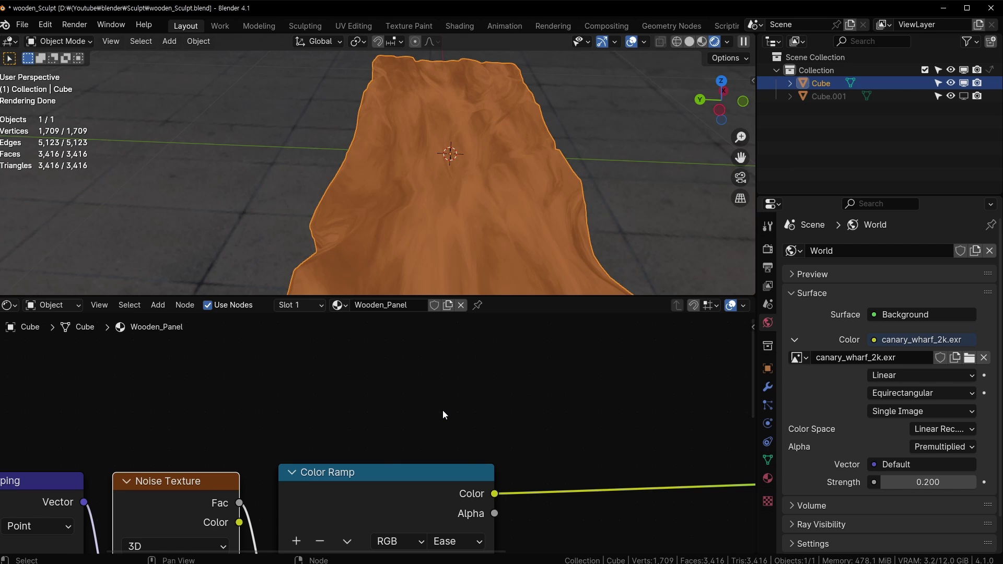
# Add a Mix Color node in the empty space above the link between the Color Ramp and the Principled BSDF
pyautogui.moveTo(443, 412); pyautogui.dragTo(418, 389, button='middle')
pyautogui.scroll(-3, 387, 426)
pyautogui.moveTo(569, 382); pyautogui.dragTo(529, 373, button='middle')
pyautogui.hotkey('shift', 'a')
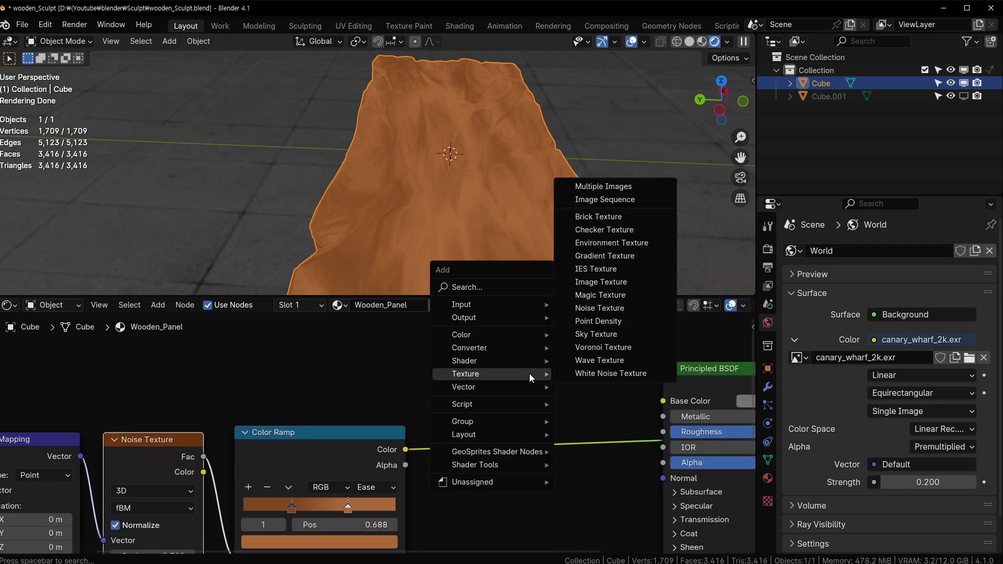
pyautogui.write('mix')
pyautogui.press('Down')
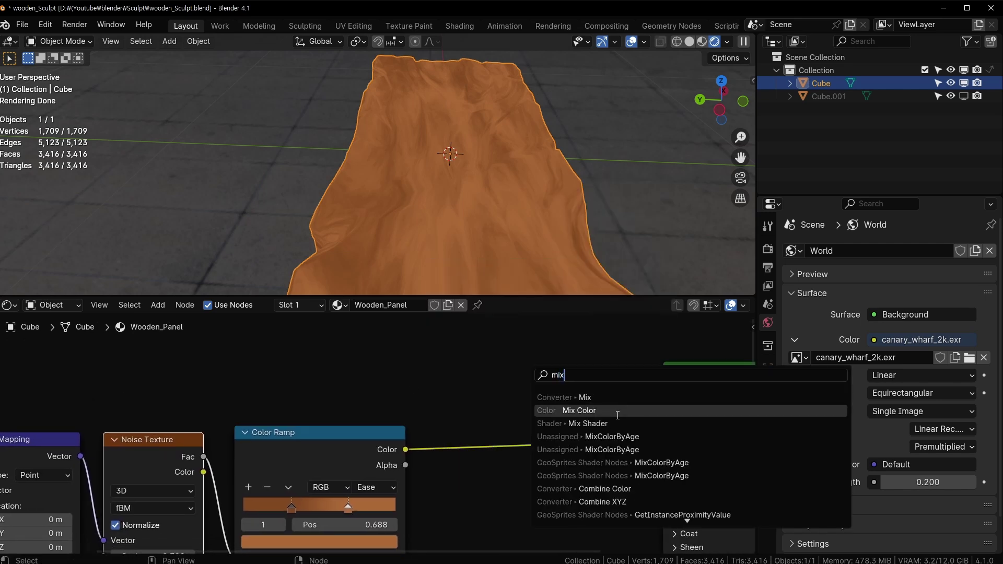
pyautogui.press('Return')
pyautogui.click(462, 347)
# Add an Ambient Occlusion node in the empty space above the Mapping node
pyautogui.moveTo(462, 348); pyautogui.dragTo(339, 261, button='middle')
pyautogui.scroll(-2, 274, 390)
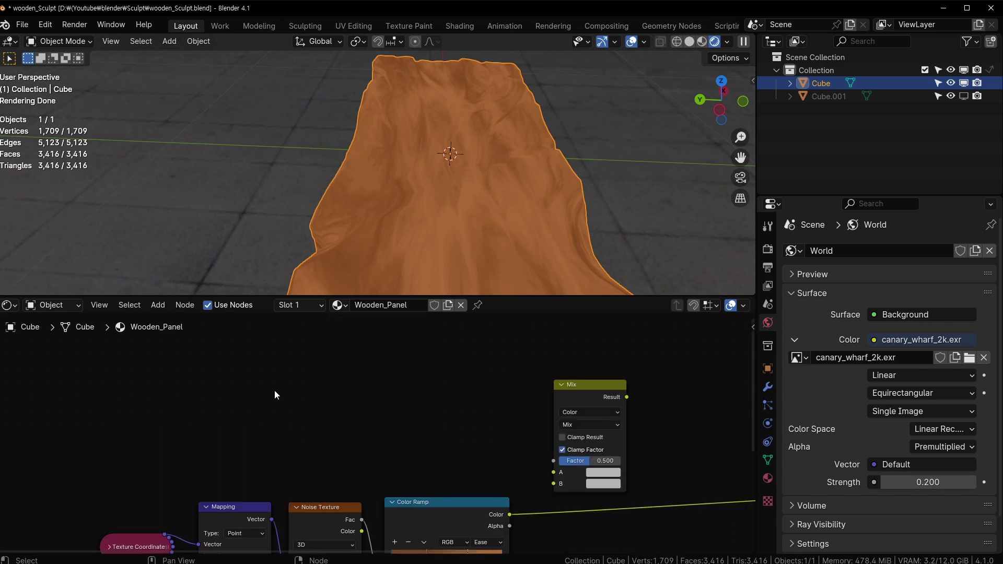
pyautogui.hotkey('shift', 'a')
pyautogui.moveTo(274, 390)
pyautogui.moveTo(241, 322)
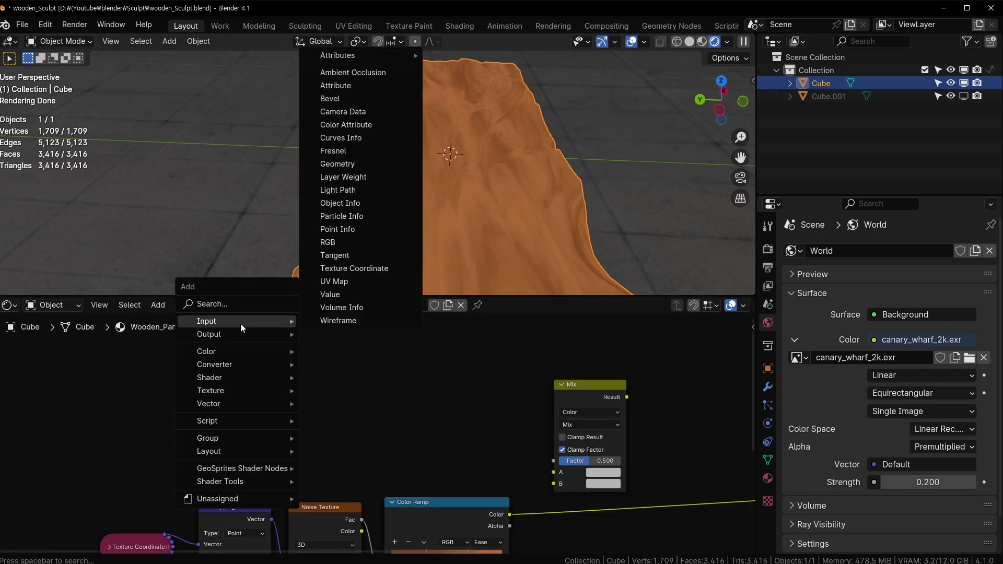
pyautogui.click(394, 72)
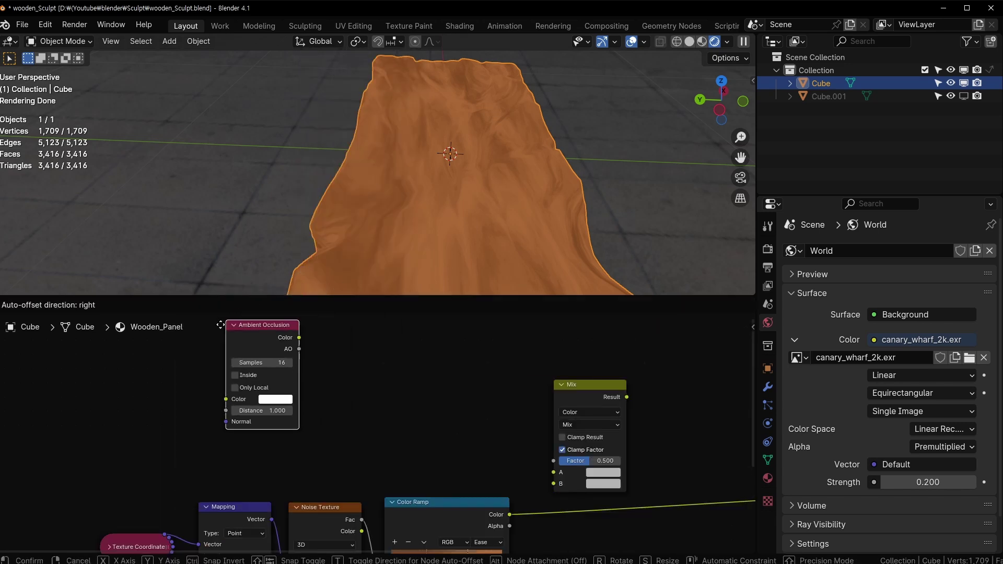
pyautogui.click(232, 367)
pyautogui.scroll(1, 315, 387)
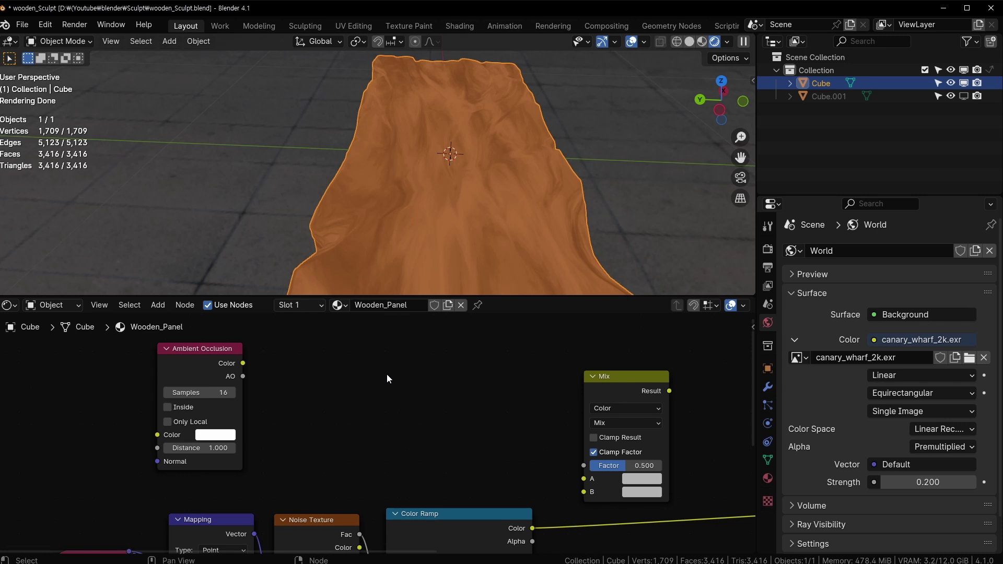
# Add a second Color Ramp node between the Ambient Occlusion and Mix nodes, and move the Ambient Occlusion node slightly farther away from it
pyautogui.hotkey('shift', 'a')
pyautogui.write('ra')
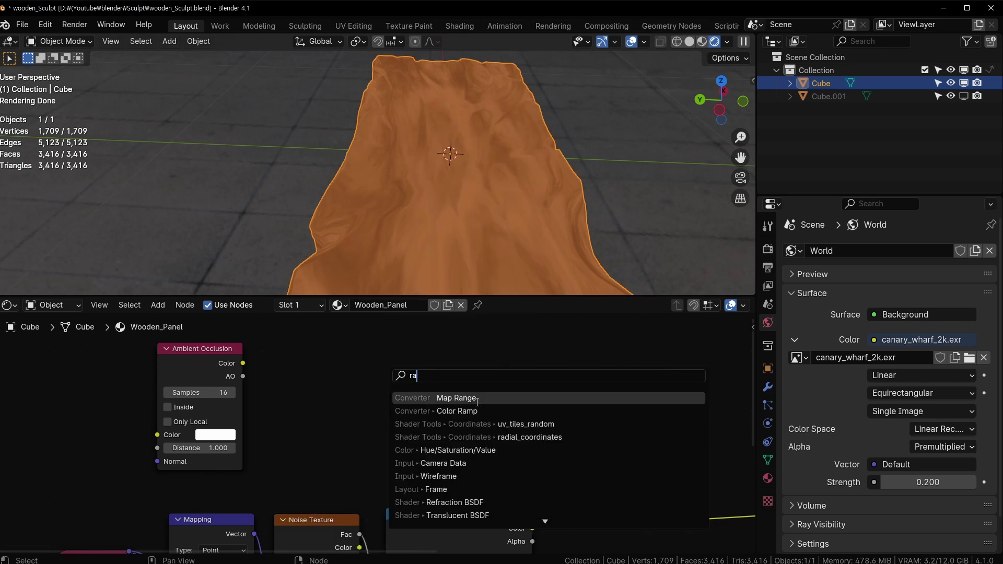
pyautogui.click(458, 411)
pyautogui.click(459, 418)
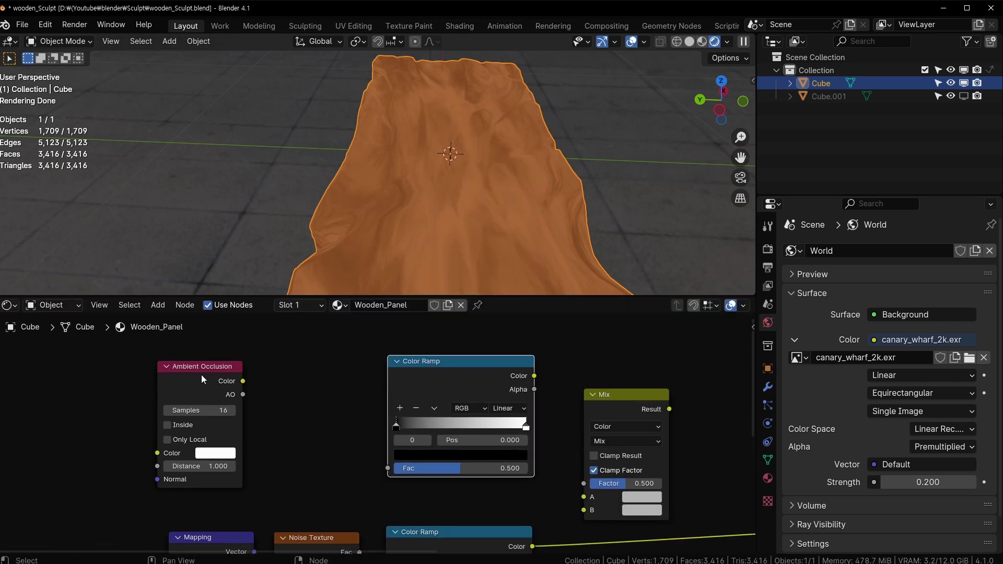
pyautogui.moveTo(201, 374); pyautogui.dragTo(179, 368)
pyautogui.hotkey('shift', 'a')
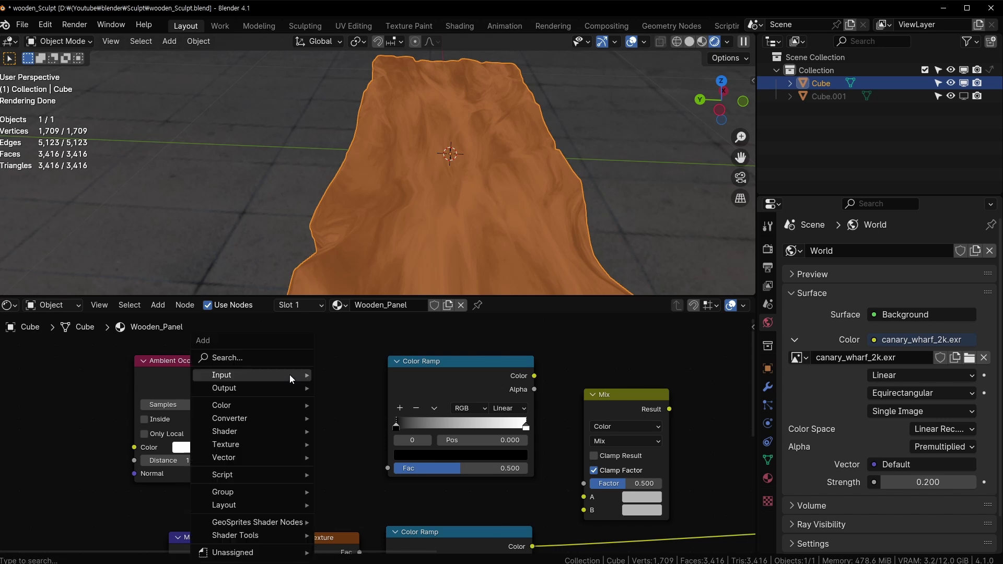
pyautogui.write('map')
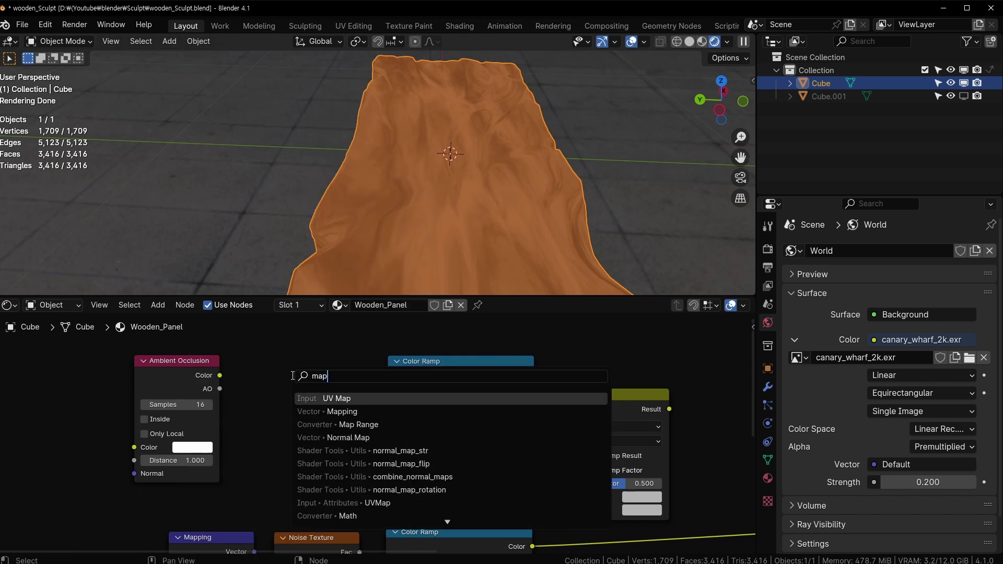
pyautogui.press('Escape')
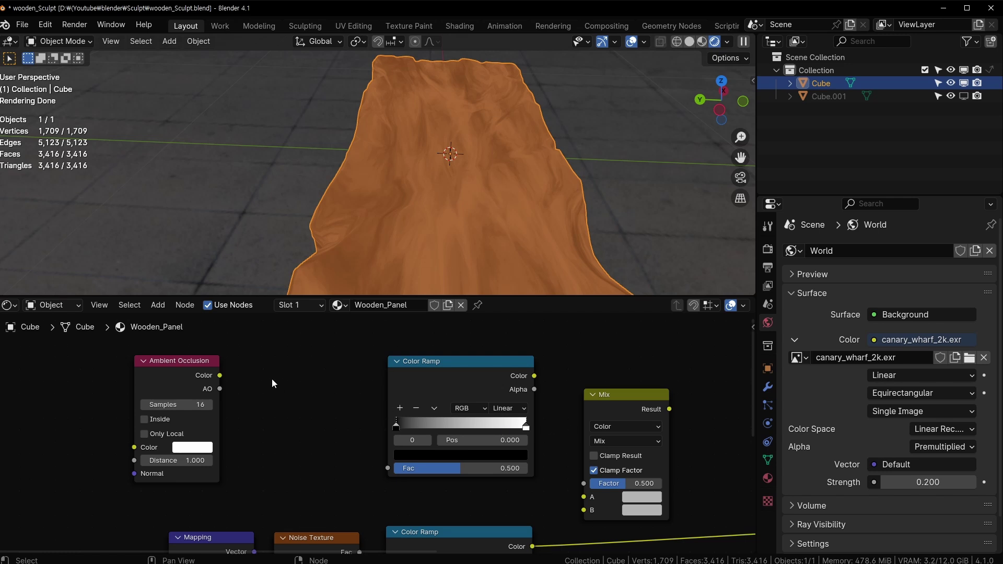
# Add a Map Range node between the Ambient Occlusion node and the new Color Ramp, and line up the nodes
pyautogui.hotkey('shift', 'a')
pyautogui.moveTo(278, 375)
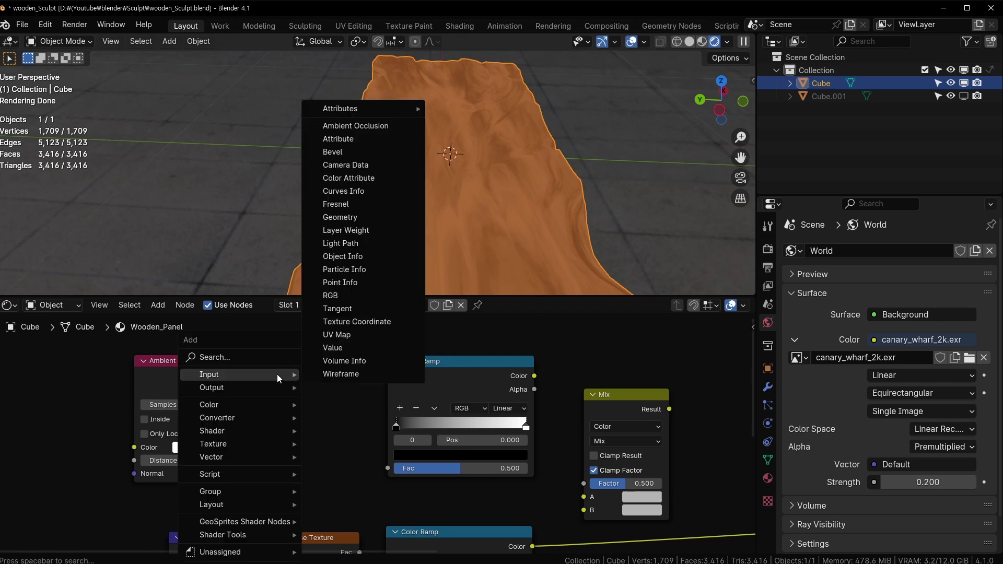
pyautogui.write('range')
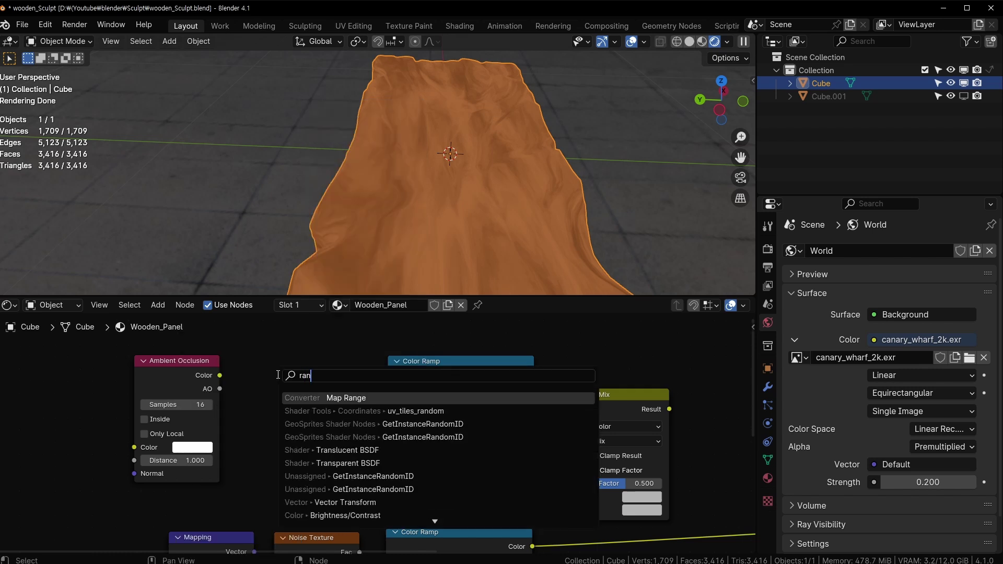
pyautogui.click(377, 398)
pyautogui.click(269, 405)
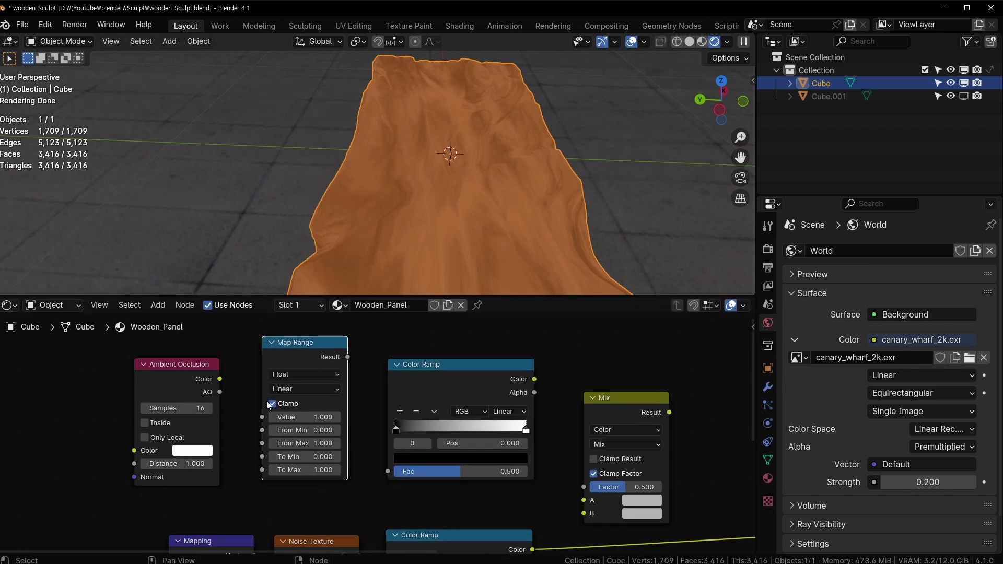
pyautogui.scroll(2, 282, 410)
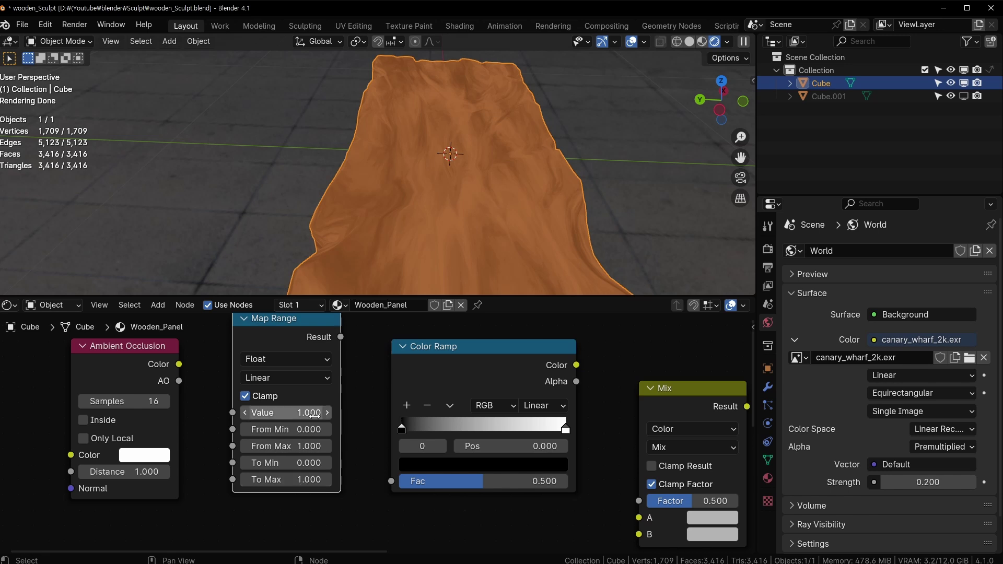
pyautogui.moveTo(293, 328); pyautogui.dragTo(293, 345)
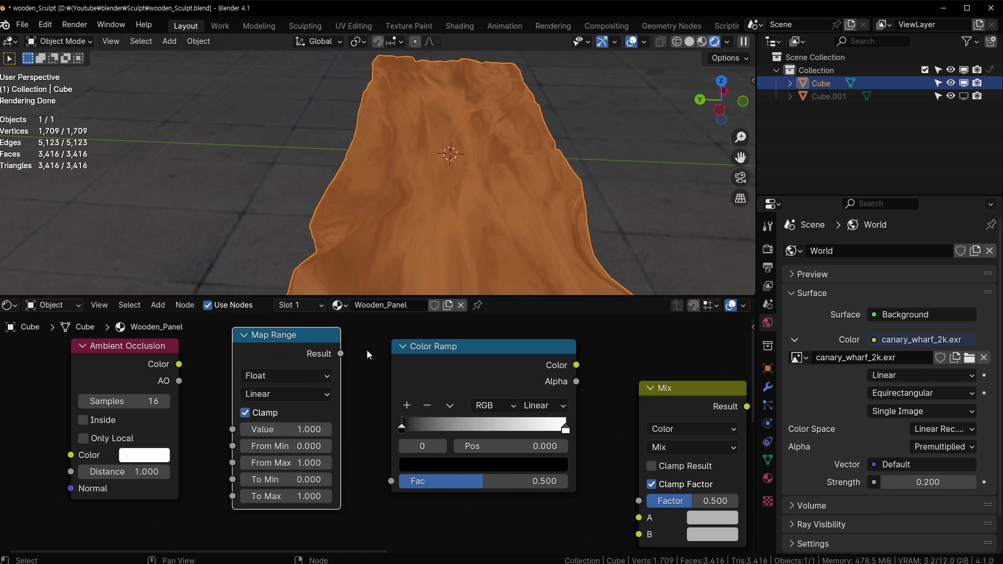
pyautogui.moveTo(466, 336); pyautogui.dragTo(270, 370)
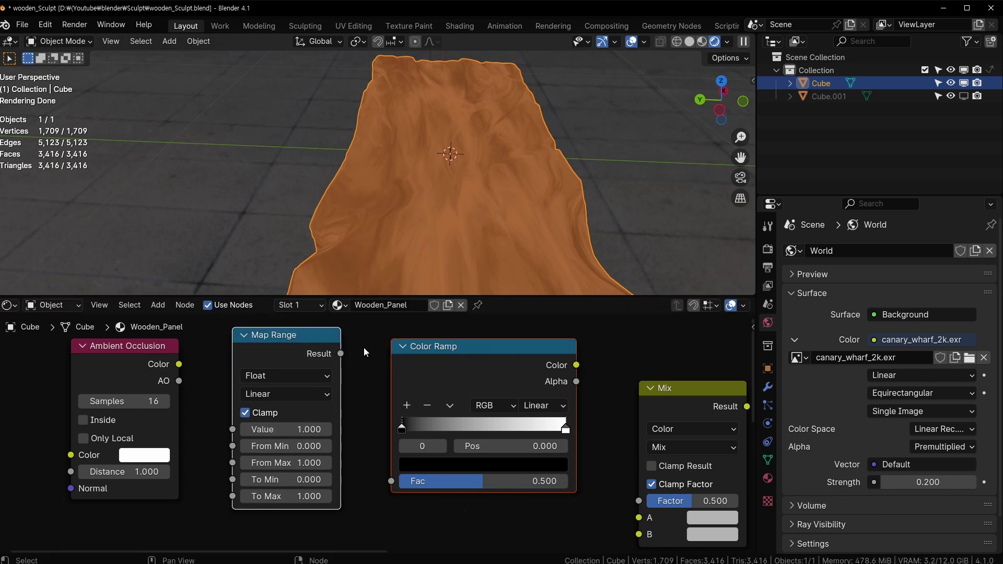
pyautogui.moveTo(471, 353); pyautogui.dragTo(475, 346)
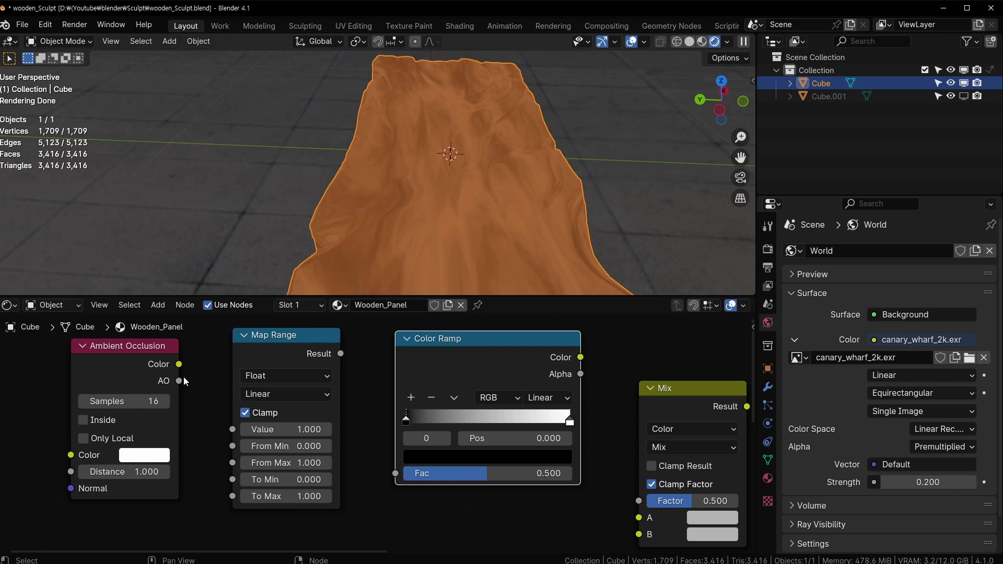
# Link the Ambient Occlusion node's AO output to the Map Range's Value, and its Result to the new Color Ramp's Fac
pyautogui.moveTo(183, 380); pyautogui.dragTo(238, 430)
pyautogui.moveTo(341, 354); pyautogui.dragTo(395, 473)
pyautogui.moveTo(463, 355); pyautogui.dragTo(440, 359, button='middle')
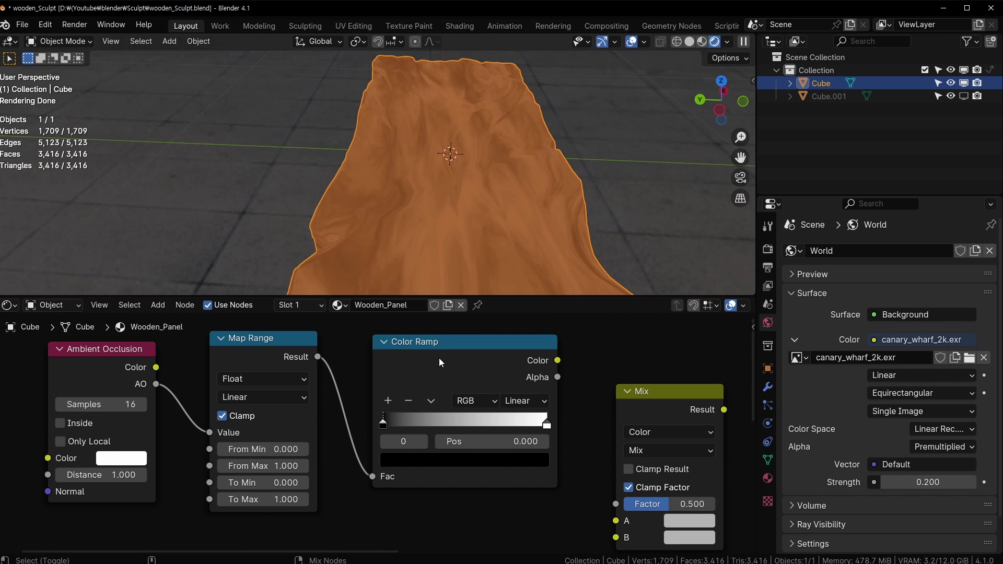
# Preview the new Color Ramp's output on the plank and save the file
pyautogui.keyDown('ctrl'); pyautogui.keyDown('shift'); pyautogui.click(439, 359); pyautogui.keyUp('shift'); pyautogui.keyUp('ctrl')
pyautogui.moveTo(512, 219)
pyautogui.mouseDown(button='middle')
pyautogui.moveTo(533, 207)
pyautogui.moveTo(327, 219)
pyautogui.moveTo(355, 177)
pyautogui.moveTo(303, 192)
pyautogui.moveTo(282, 230)
pyautogui.mouseUp(button='middle')
pyautogui.hotkey('ctrl', 's')
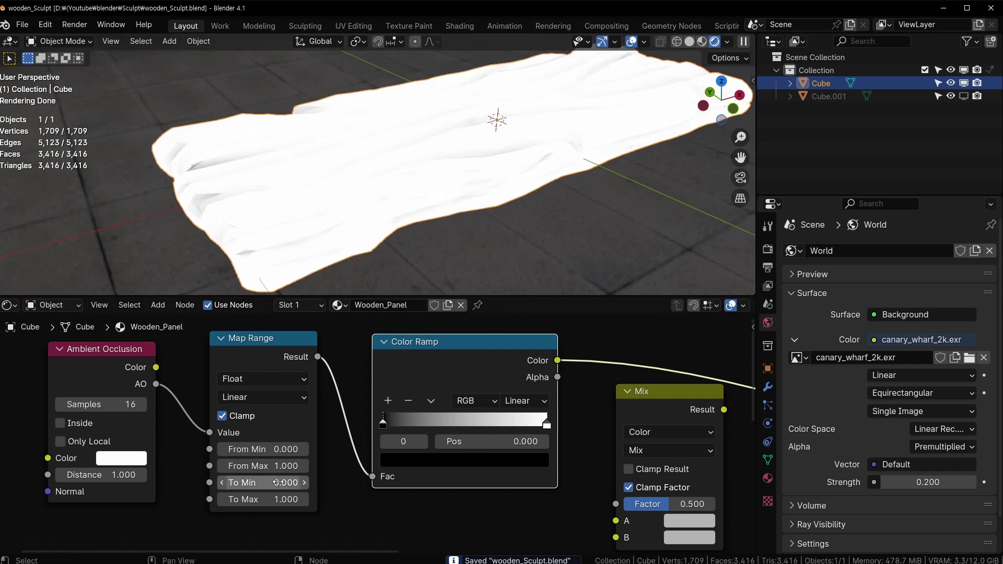
# Set the Map Range's From Min to 0.330, From Max to 1 and To Min to -2.570
pyautogui.moveTo(277, 483); pyautogui.dragTo(247, 482)
pyautogui.scroll(3, 412, 204)
pyautogui.scroll(-2, 441, 199)
pyautogui.moveTo(397, 162); pyautogui.dragTo(416, 151, button='middle')
pyautogui.moveTo(265, 466)
pyautogui.keyDown('shift'); pyautogui.mouseDown()
pyautogui.moveTo(296, 465)
pyautogui.moveTo(269, 466)
pyautogui.moveTo(274, 450)
pyautogui.moveTo(300, 450)
pyautogui.moveTo(261, 450)
pyautogui.moveTo(291, 450)
pyautogui.mouseUp(); pyautogui.keyUp('shift')
pyautogui.doubleClick(275, 465)
pyautogui.write('1')
pyautogui.press('Return')
# Examine the ambient occlusion shading in the plank's grooves and at its end, comparing it with the mesh wireframe
pyautogui.moveTo(501, 192)
pyautogui.mouseDown(button='middle')
pyautogui.moveTo(537, 170)
pyautogui.moveTo(494, 178)
pyautogui.mouseUp(button='middle')
pyautogui.moveTo(392, 174)
pyautogui.mouseDown(button='middle')
pyautogui.moveTo(348, 168)
pyautogui.moveTo(346, 182)
pyautogui.moveTo(383, 180)
pyautogui.mouseUp(button='middle')
pyautogui.keyDown('shift'); pyautogui.moveTo(384, 180); pyautogui.dragTo(491, 164, button='middle'); pyautogui.keyUp('shift')
pyautogui.scroll(3, 539, 181)
pyautogui.press('Tab')
pyautogui.scroll(2, 491, 165)
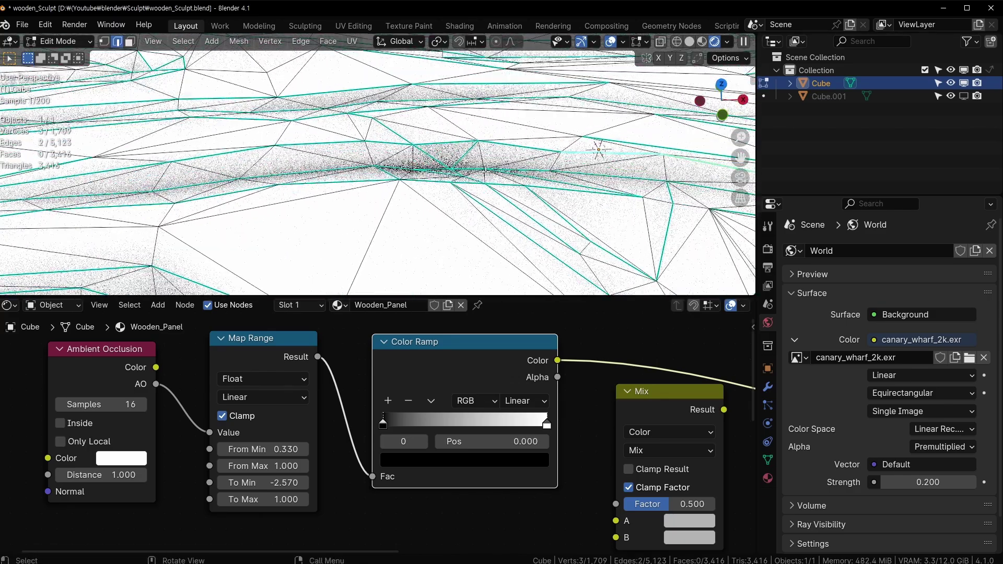
pyautogui.press('Tab')
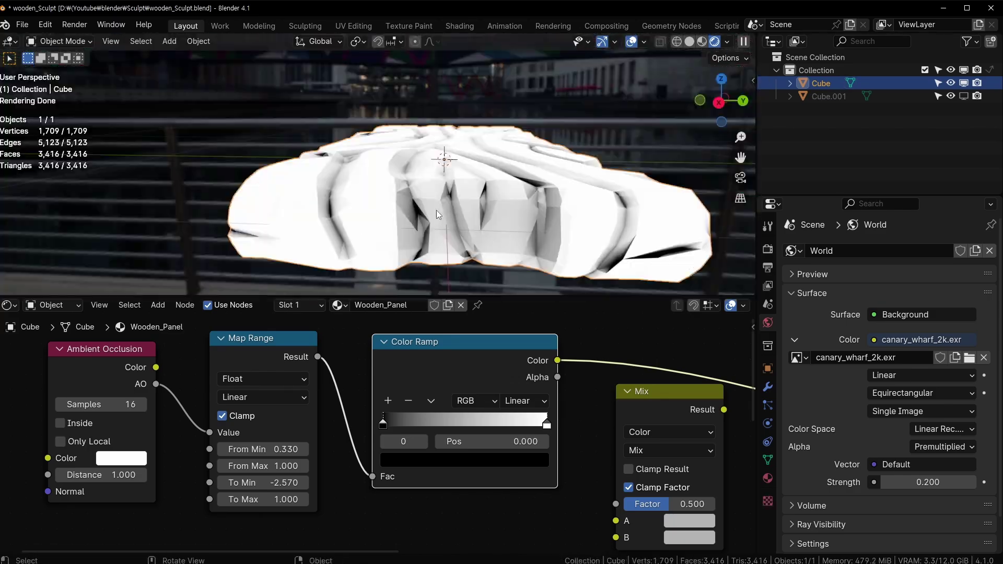
pyautogui.press('Tab')
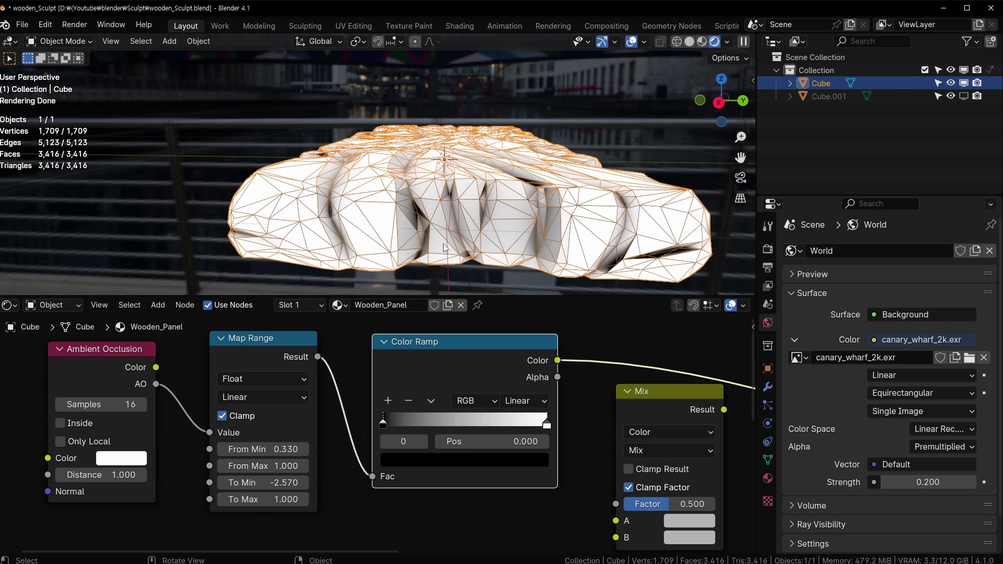
pyautogui.press('Tab')
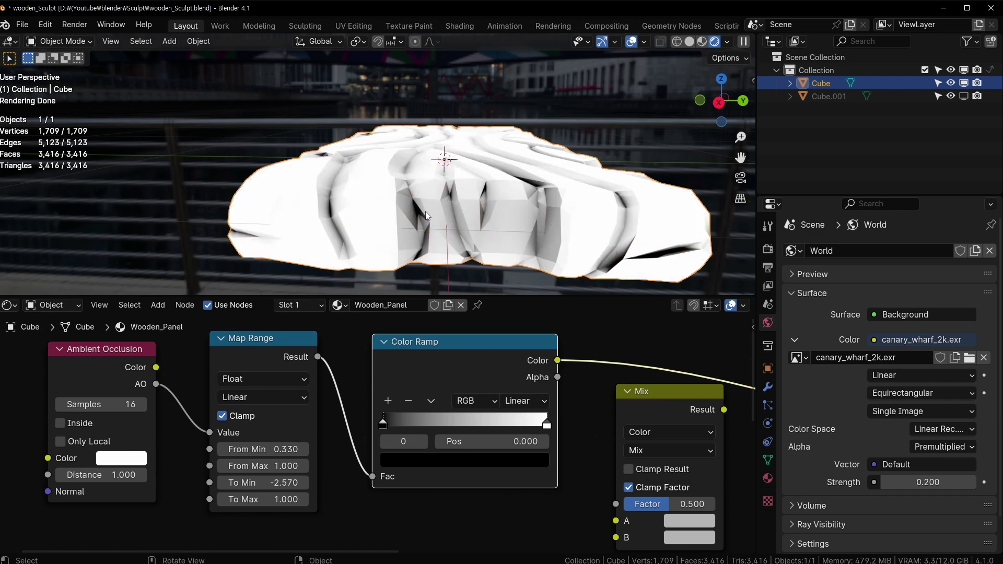
pyautogui.moveTo(422, 197); pyautogui.dragTo(441, 230, button='middle')
pyautogui.scroll(2, 450, 217)
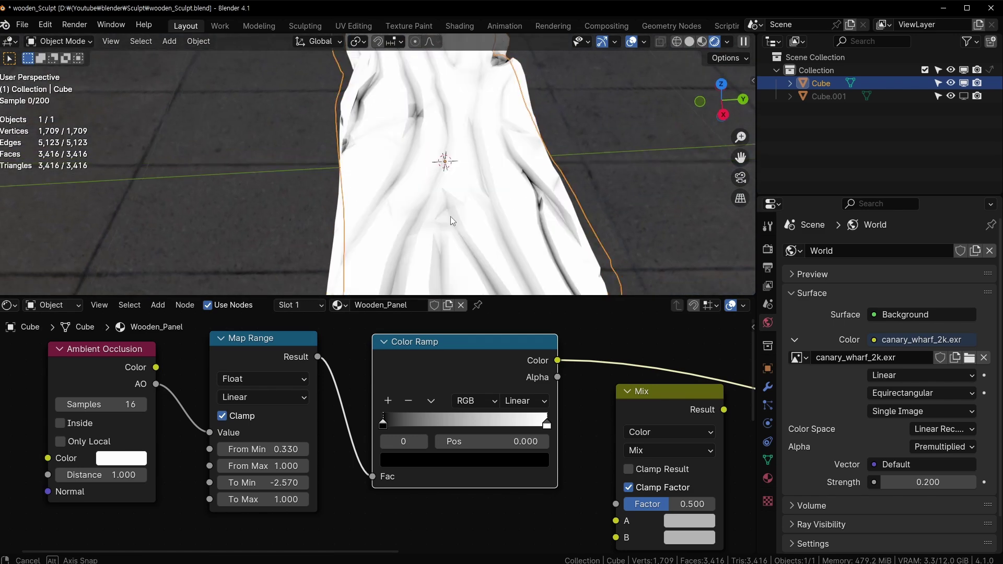
pyautogui.moveTo(345, 219); pyautogui.dragTo(393, 230, button='middle')
pyautogui.scroll(3, 391, 243)
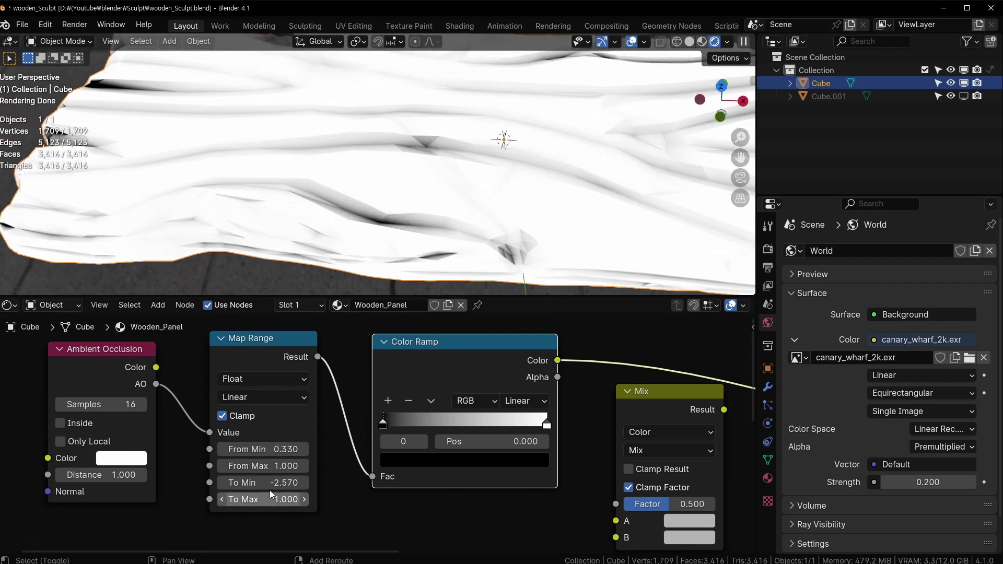
# Set the Map Range's To Min to -1.320, and change the ambient occlusion Color Ramp's black stop to dark brown
pyautogui.moveTo(261, 483); pyautogui.dragTo(327, 483)
pyautogui.moveTo(517, 399); pyautogui.dragTo(432, 394, button='middle')
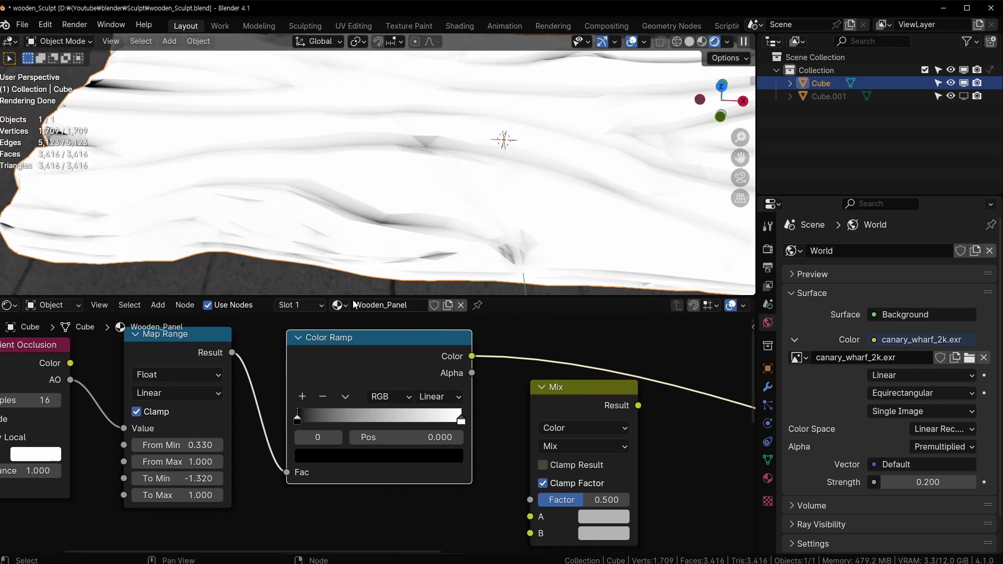
pyautogui.click(296, 423)
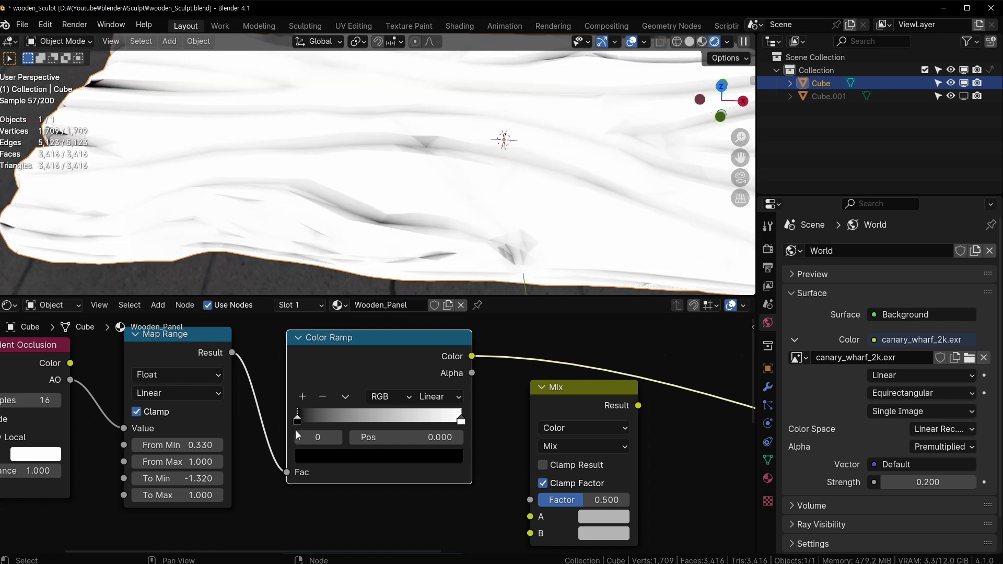
pyautogui.click(320, 462)
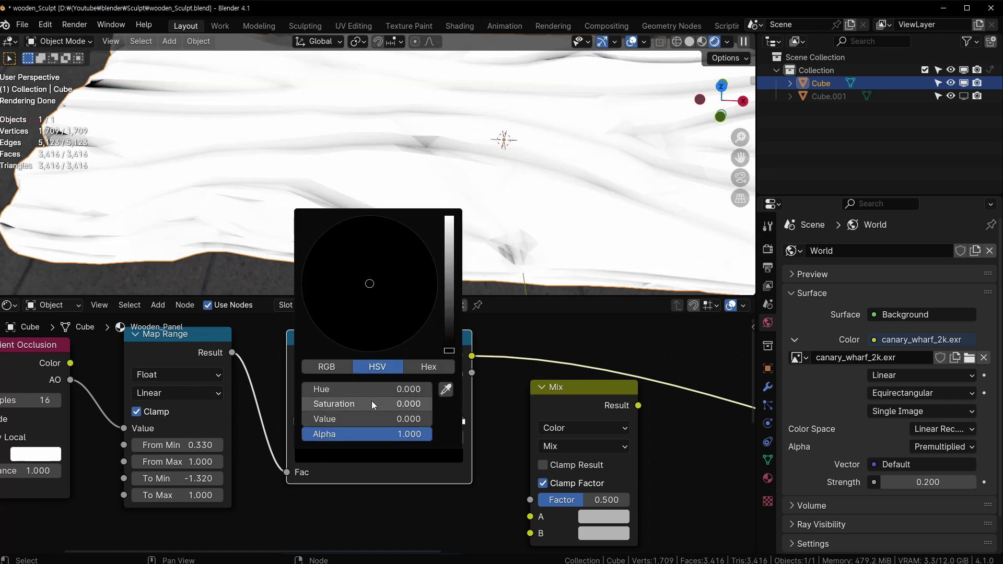
pyautogui.click(451, 315)
pyautogui.moveTo(353, 322); pyautogui.dragTo(353, 315)
# Move the ambient occlusion Color Ramp's dark brown stop to position 0.716
pyautogui.moveTo(509, 443); pyautogui.dragTo(370, 356, button='middle')
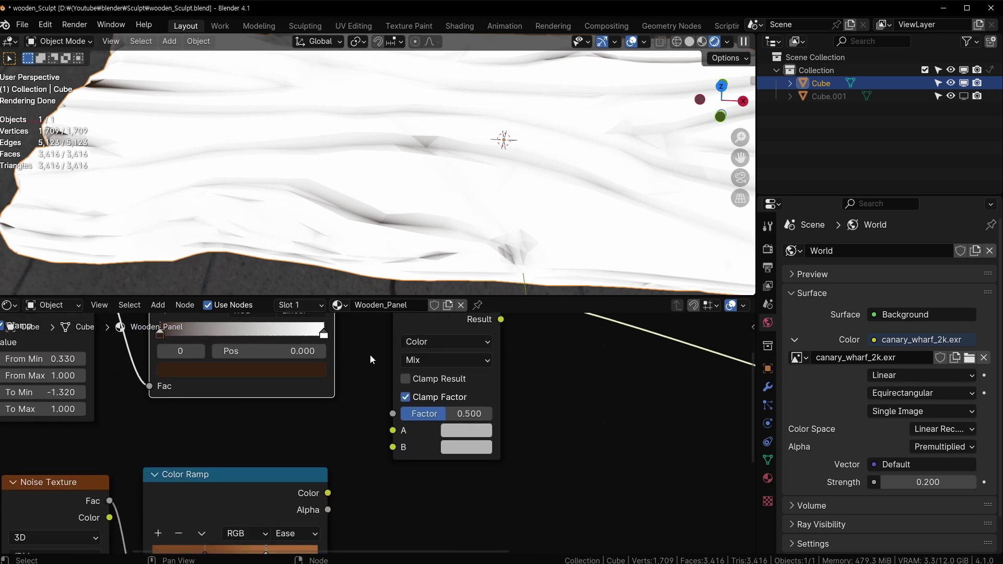
pyautogui.scroll(-4, 364, 435)
pyautogui.scroll(-3, 358, 490)
pyautogui.scroll(3, 379, 465)
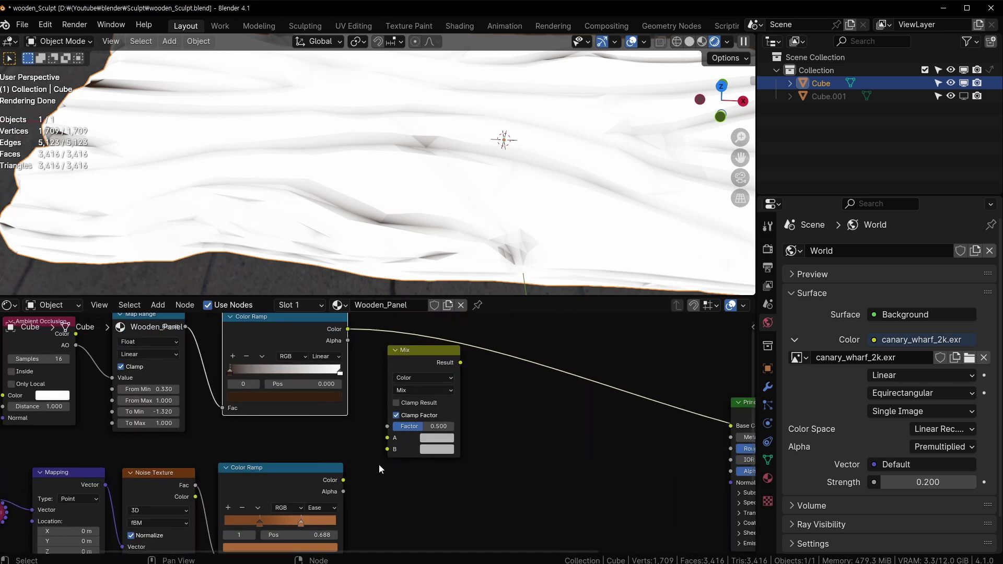
pyautogui.scroll(-5, 390, 131)
pyautogui.scroll(1, 268, 374)
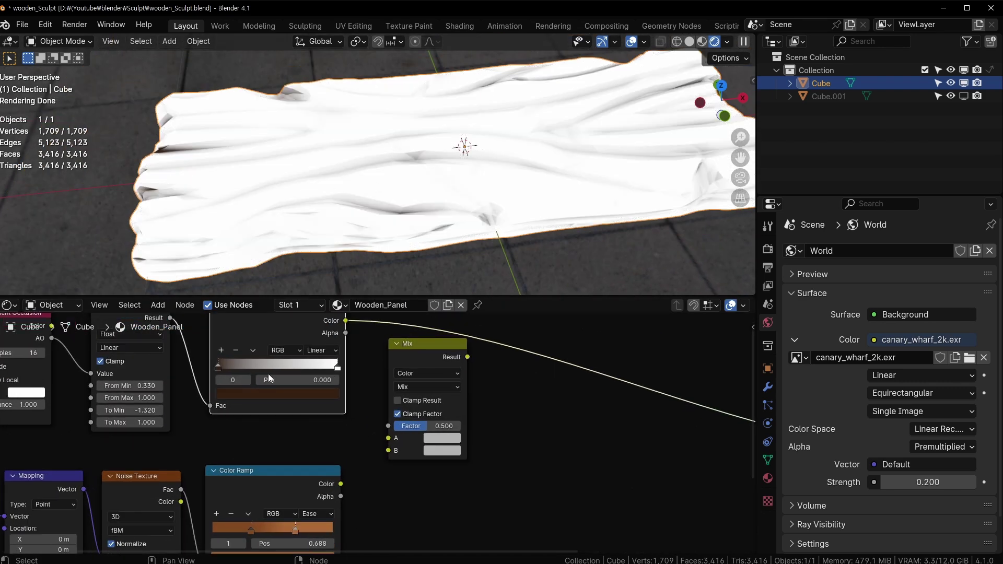
pyautogui.moveTo(218, 369); pyautogui.dragTo(304, 360)
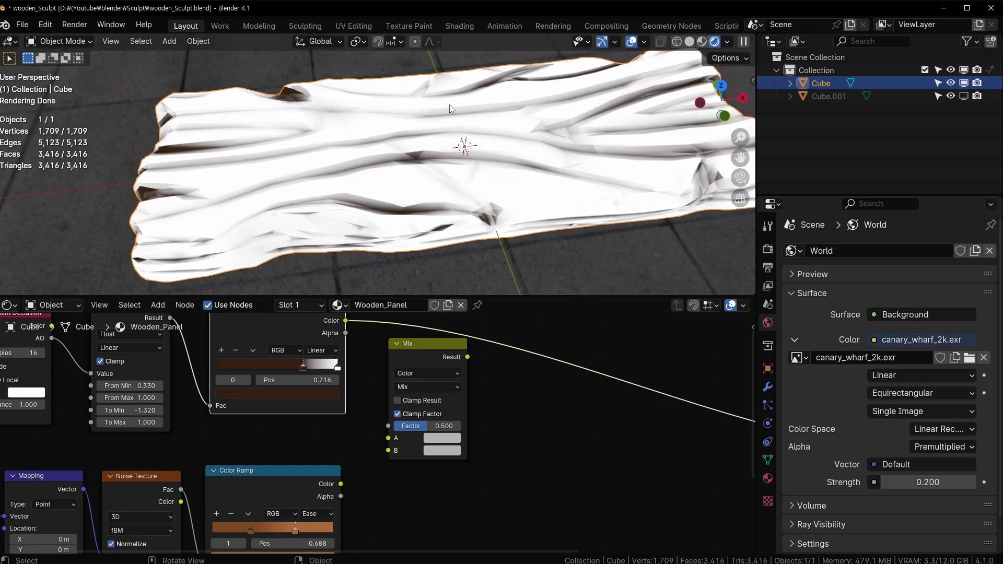
# Link the ambient occlusion ramp to the Mix node's A and the wood ramp to B, blended as Multiply at Factor 1.000, and save the file
pyautogui.scroll(-3, 345, 460)
pyautogui.scroll(3, 343, 459)
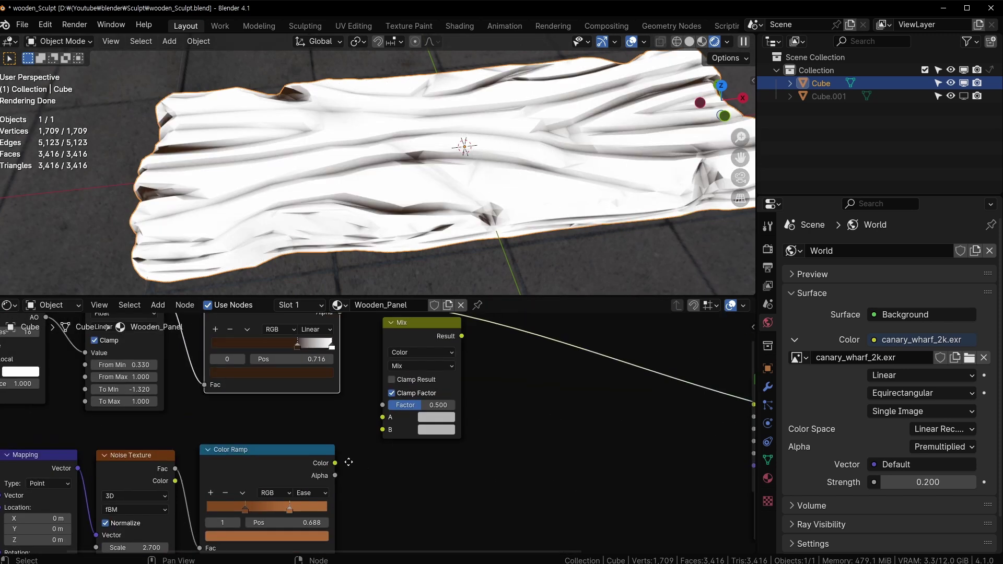
pyautogui.moveTo(333, 469); pyautogui.dragTo(381, 435)
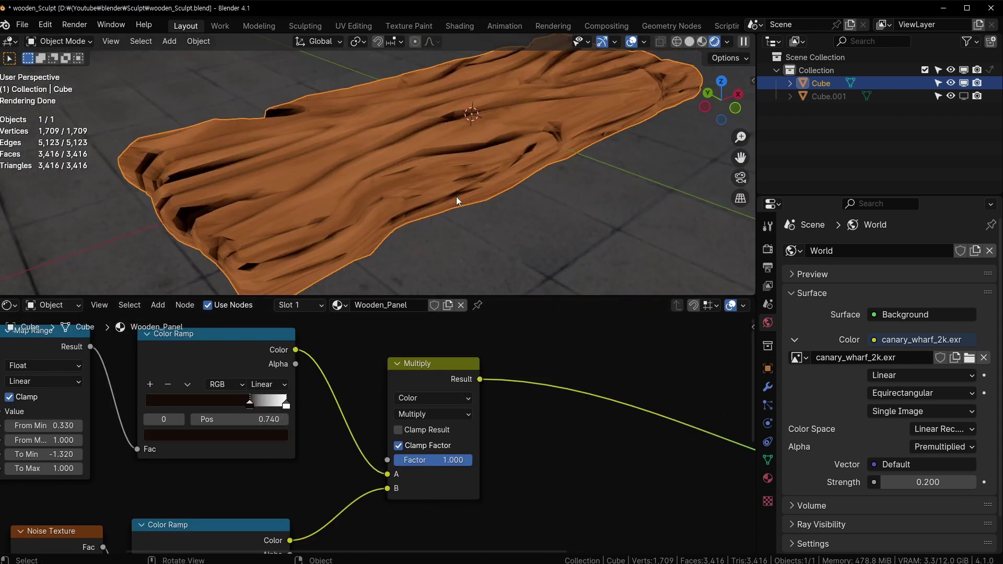
pyautogui.moveTo(456, 196); pyautogui.dragTo(414, 217, button='middle')
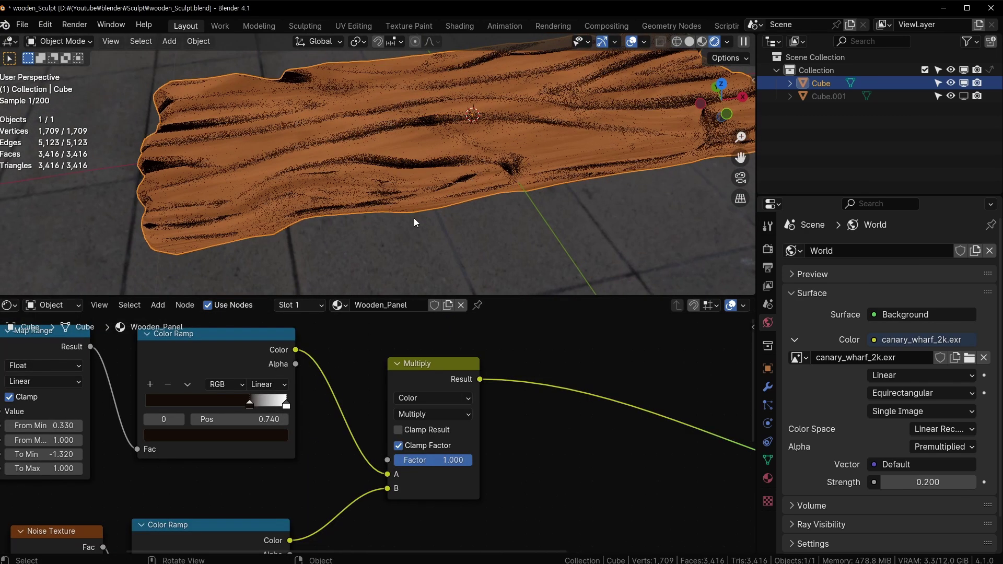
pyautogui.hotkey('ctrl', 's')
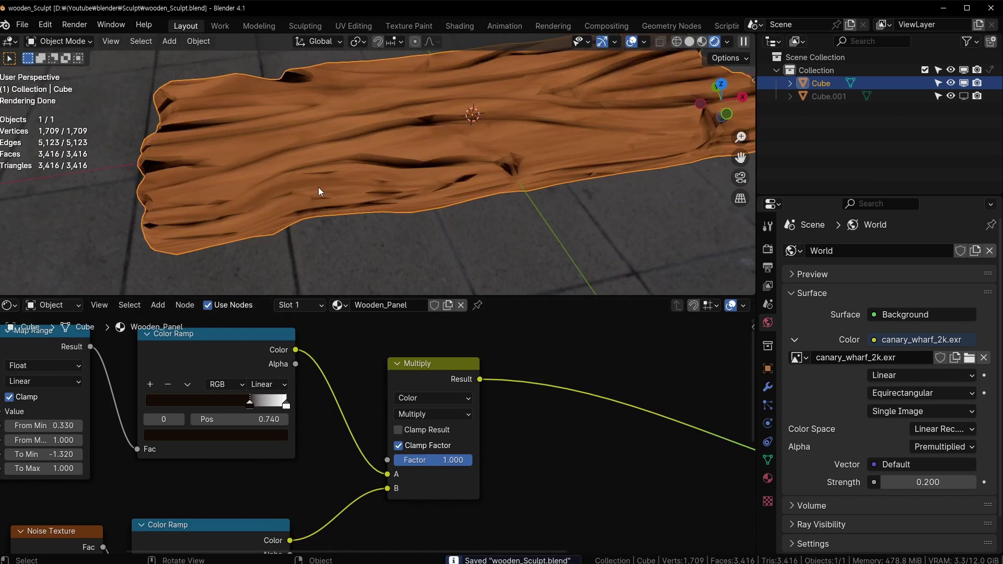
# Move the ambient occlusion Color Ramp's dark brown stop to position 0.537 and lighten it to a softer brown
pyautogui.moveTo(318, 188); pyautogui.dragTo(339, 264, button='middle')
pyautogui.scroll(2, 280, 377)
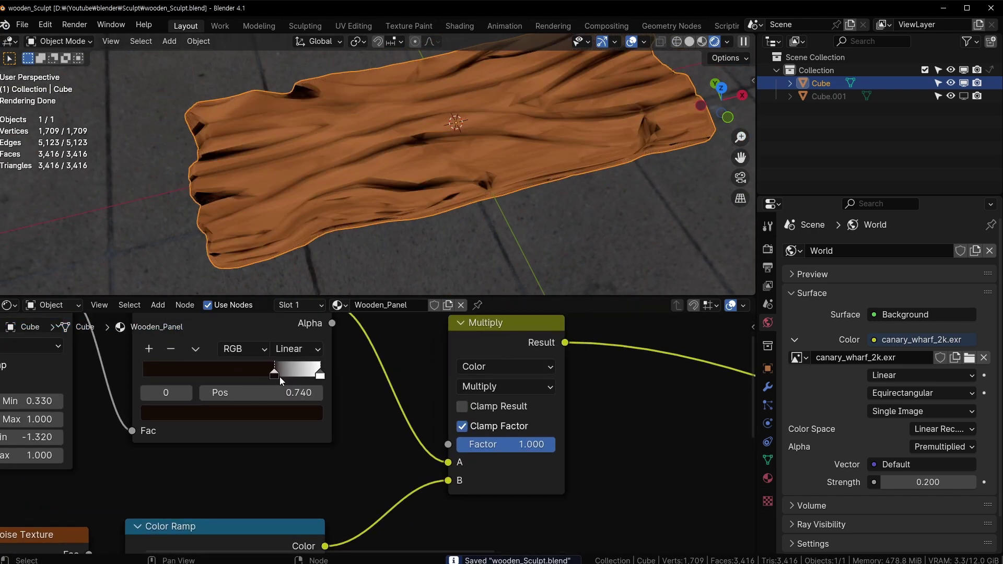
pyautogui.moveTo(273, 374)
pyautogui.mouseDown()
pyautogui.moveTo(193, 379)
pyautogui.moveTo(255, 374)
pyautogui.moveTo(237, 376)
pyautogui.mouseUp()
pyautogui.click(249, 413)
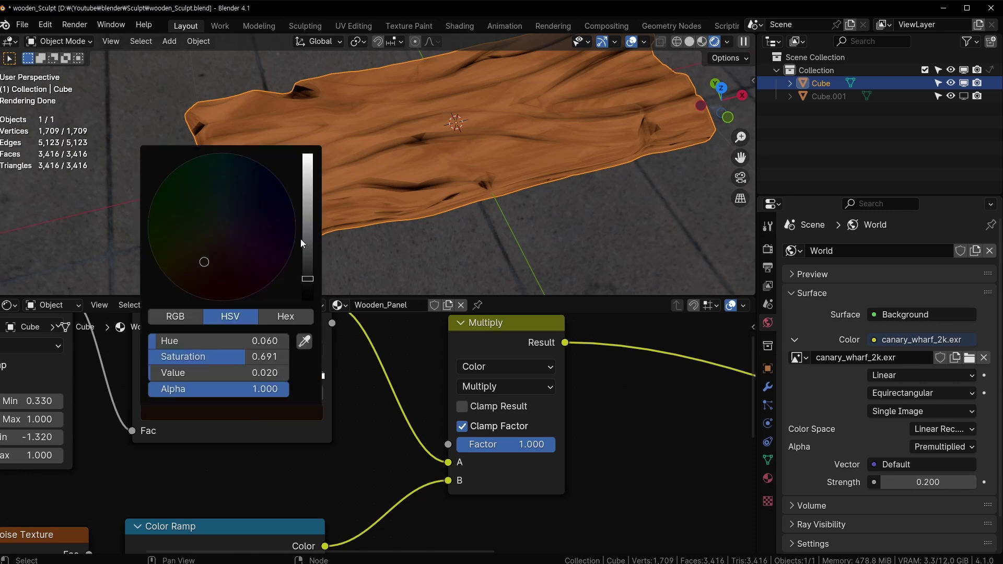
pyautogui.click(208, 250)
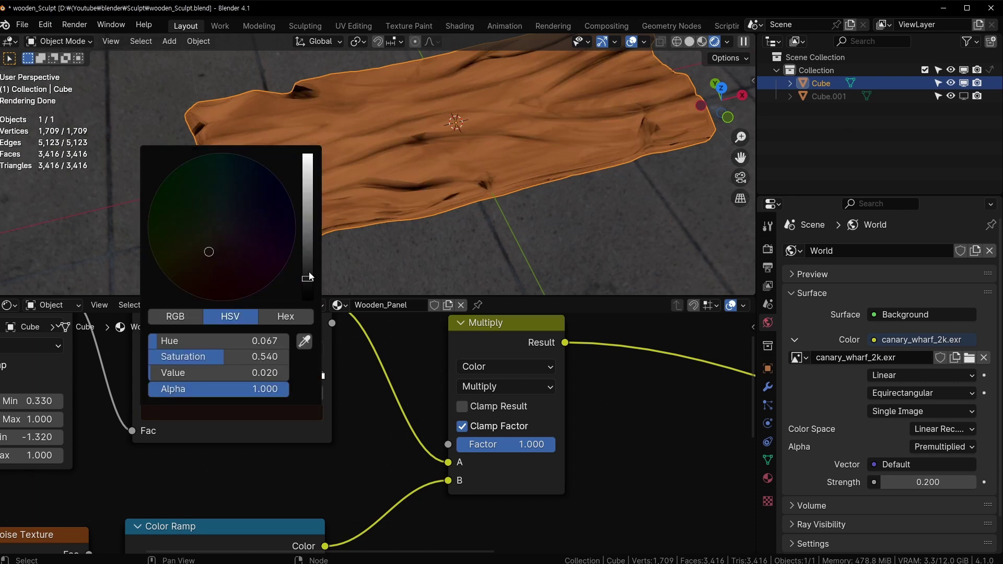
pyautogui.moveTo(307, 278); pyautogui.dragTo(307, 229)
# Deselect the plank, check the softened groove shading from several angles, and save the file
pyautogui.moveTo(500, 202); pyautogui.dragTo(569, 208, button='middle')
pyautogui.click(569, 208)
pyautogui.moveTo(447, 256); pyautogui.dragTo(259, 226, button='middle')
pyautogui.moveTo(335, 271); pyautogui.dragTo(445, 233, button='middle')
pyautogui.moveTo(578, 229); pyautogui.dragTo(431, 215, button='middle')
pyautogui.keyDown('shift'); pyautogui.moveTo(445, 469); pyautogui.dragTo(392, 375, button='middle'); pyautogui.keyUp('shift')
pyautogui.scroll(-5, 345, 385)
pyautogui.keyDown('shift'); pyautogui.moveTo(319, 364); pyautogui.dragTo(343, 407, button='middle'); pyautogui.keyUp('shift')
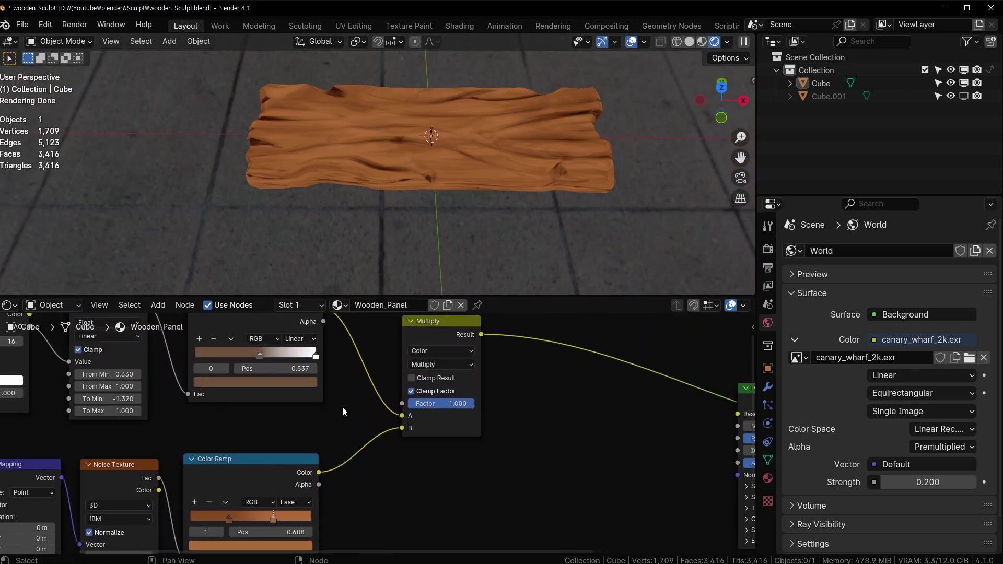
pyautogui.hotkey('ctrl', 's')
# Compare the plain wood Color Ramp with the Multiply result on the plank, and examine the grooves up close
pyautogui.keyDown('ctrl'); pyautogui.keyDown('shift'); pyautogui.click(258, 474); pyautogui.keyUp('shift'); pyautogui.keyUp('ctrl')
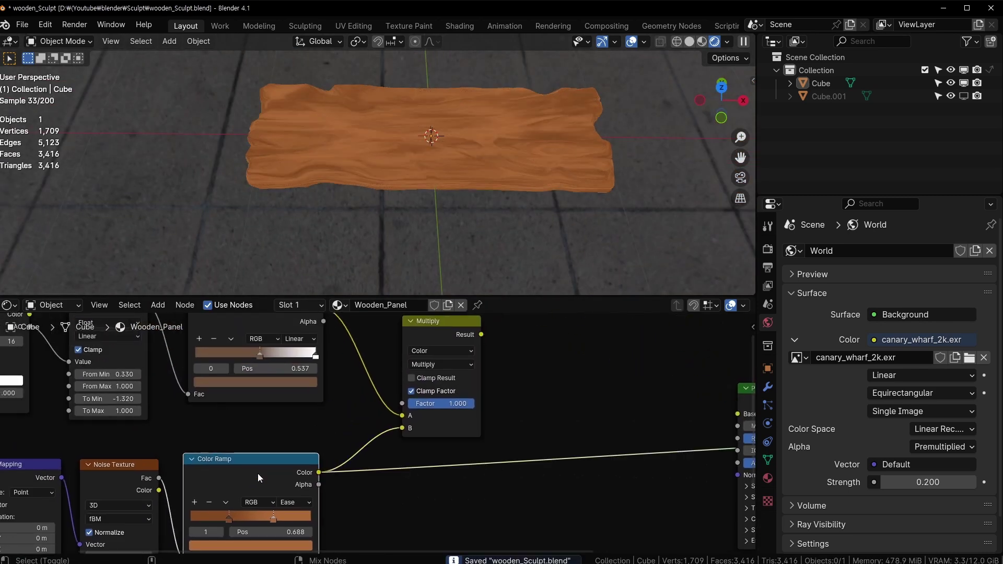
pyautogui.keyDown('ctrl'); pyautogui.keyDown('shift'); pyautogui.click(448, 328); pyautogui.keyUp('shift'); pyautogui.keyUp('ctrl')
pyautogui.moveTo(451, 195); pyautogui.dragTo(520, 173, button='middle')
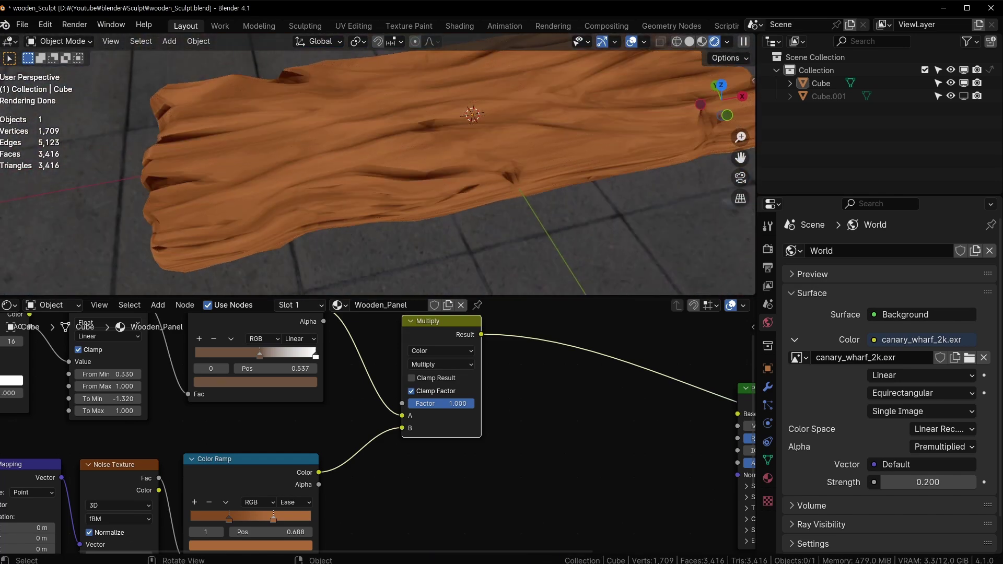
pyautogui.scroll(-2, 447, 444)
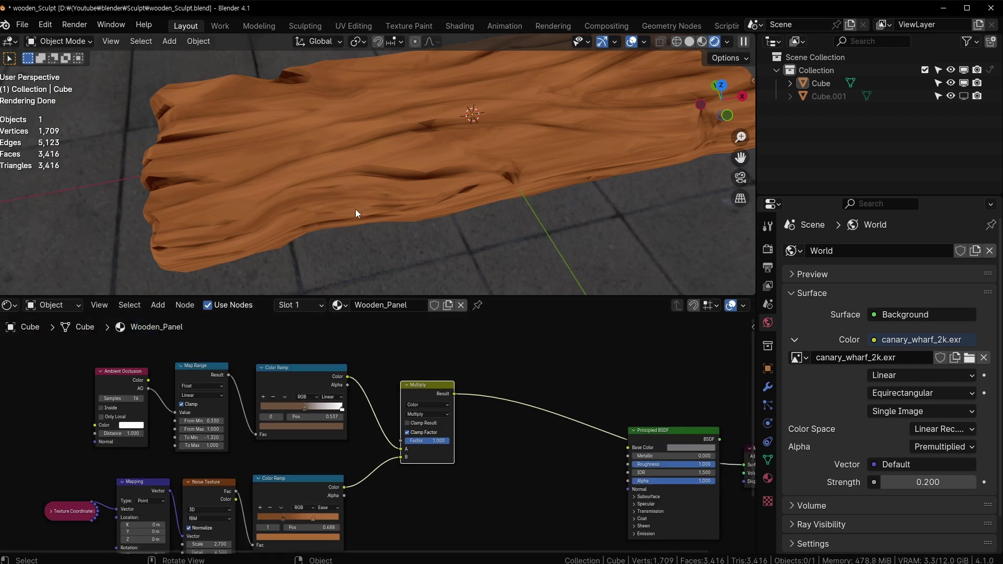
pyautogui.moveTo(347, 527); pyautogui.dragTo(399, 446, button='middle')
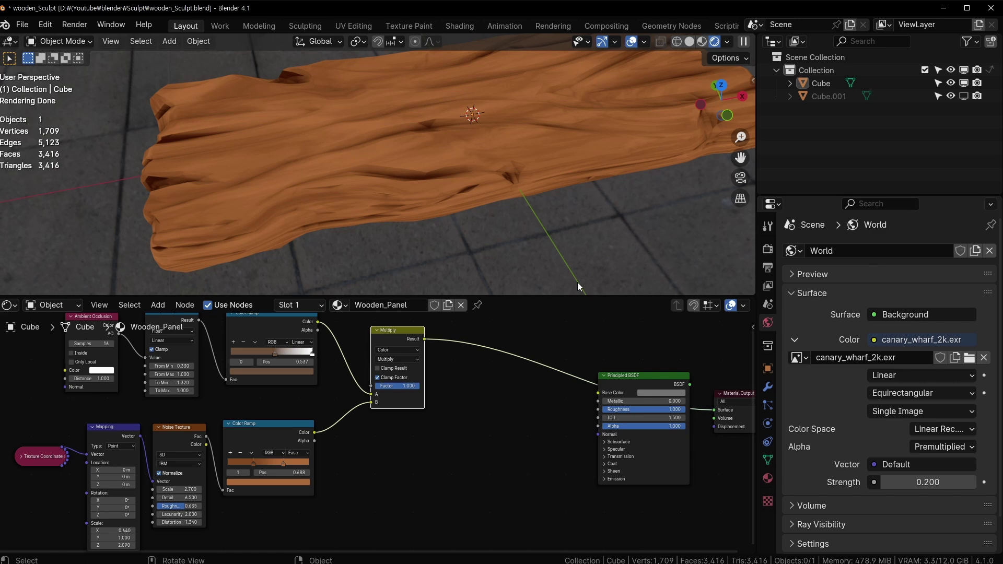
pyautogui.scroll(2, 591, 184)
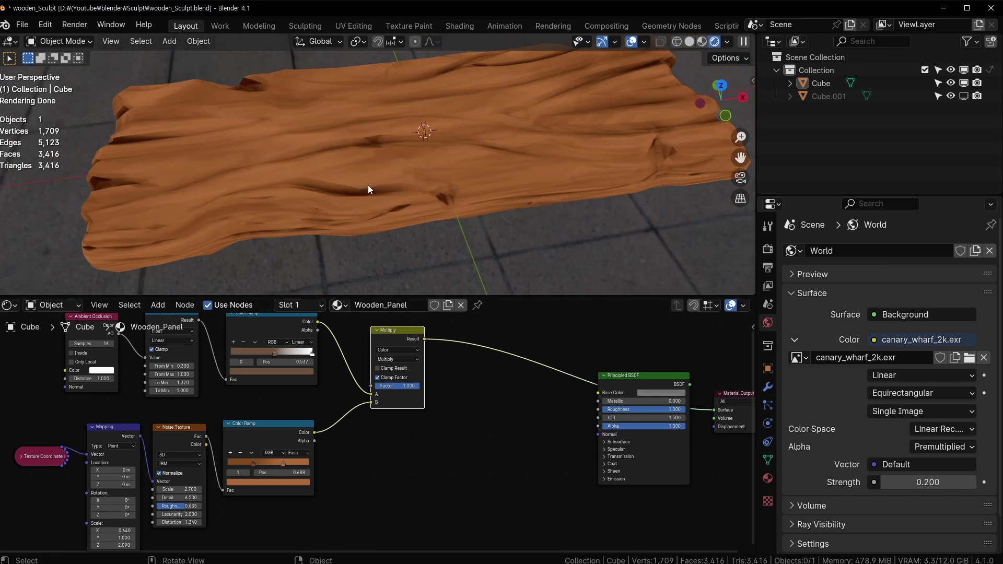
pyautogui.scroll(3, 368, 185)
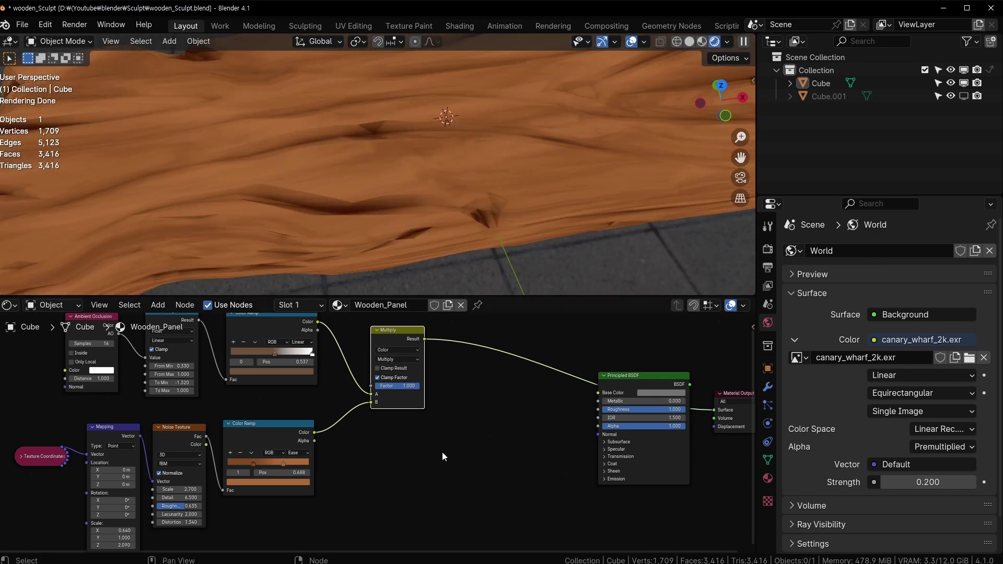
# Duplicate the Multiply node and add a new Color Ramp below the wood colour nodes
pyautogui.moveTo(427, 497); pyautogui.dragTo(539, 384, button='middle')
pyautogui.click(371, 326)
pyautogui.hotkey('shift', 'd')
pyautogui.click(388, 474)
pyautogui.hotkey('shift', 'a')
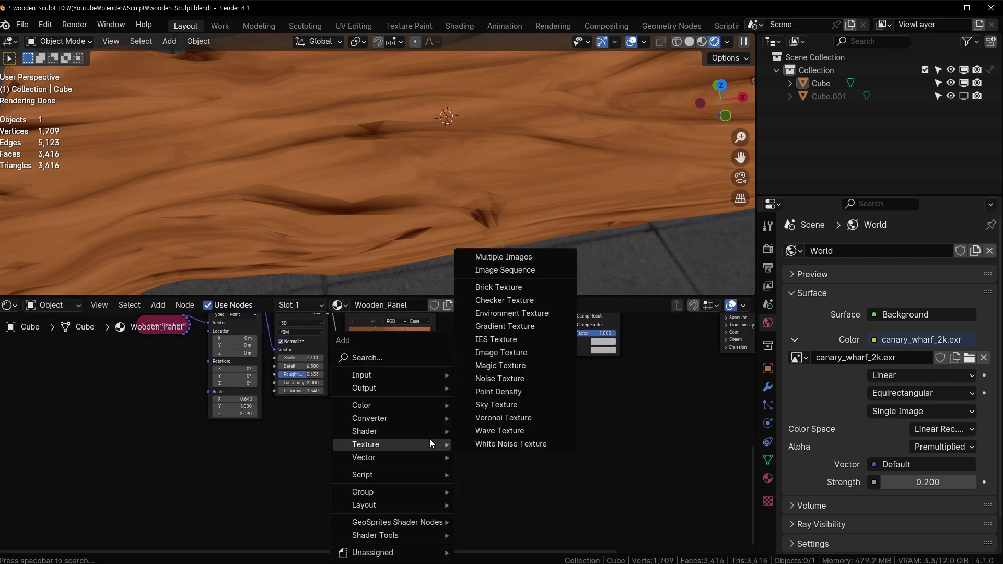
pyautogui.write('color ramp')
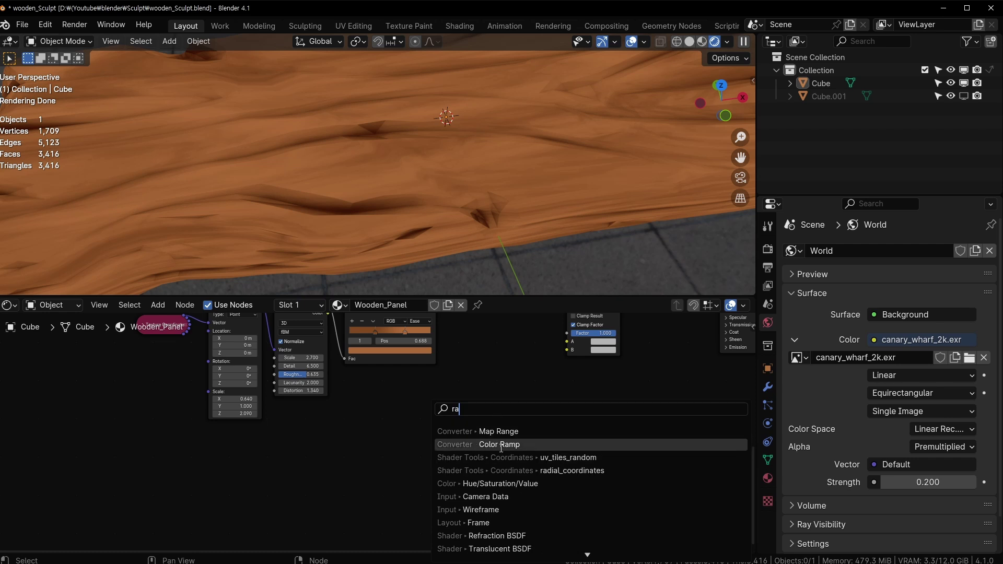
pyautogui.press('Return')
pyautogui.click(356, 428)
pyautogui.moveTo(426, 392); pyautogui.dragTo(478, 383, button='middle')
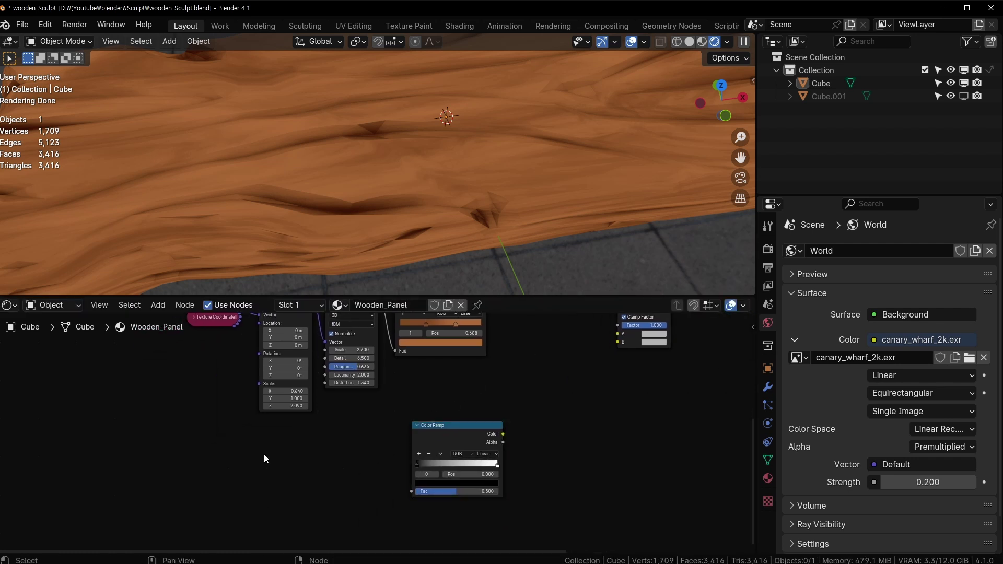
# Add a Noise Texture before the new Color Ramp, with its own Texture Coordinate and Mapping nodes
pyautogui.hotkey('shift', 'a')
pyautogui.write('noi')
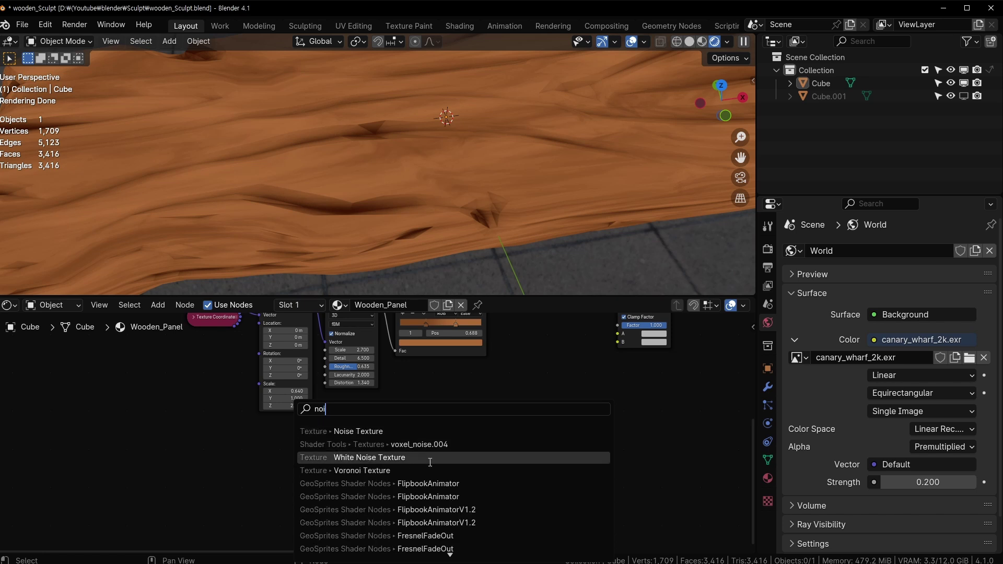
pyautogui.press('Return')
pyautogui.click(336, 431)
pyautogui.hotkey('ctrl', 't')
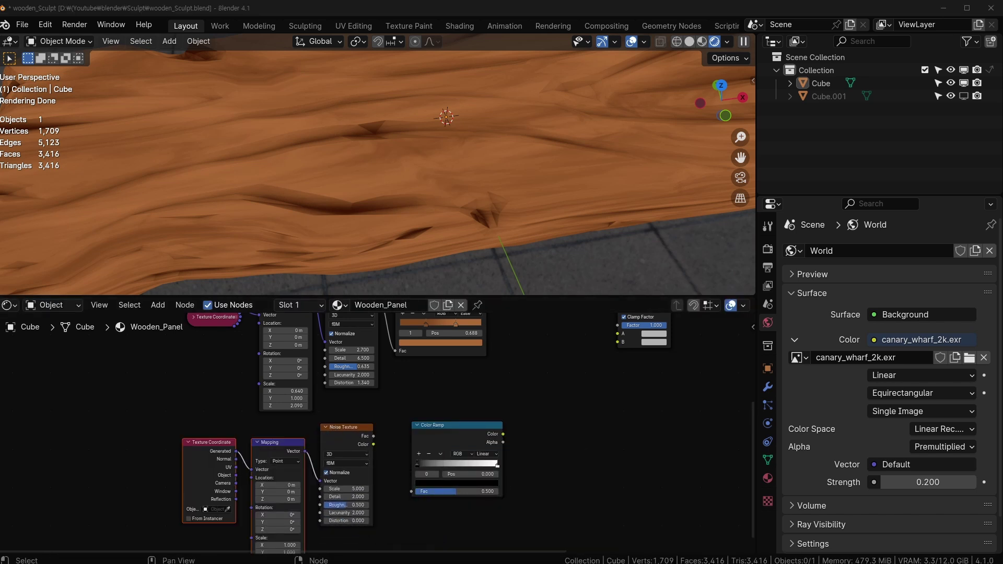
# Link the new Noise Texture's Fac to the new Color Ramp and preview that ramp on the plank
pyautogui.moveTo(447, 480); pyautogui.dragTo(363, 430, button='middle')
pyautogui.scroll(2, 361, 435)
pyautogui.moveTo(274, 378); pyautogui.dragTo(319, 440)
pyautogui.scroll(2, 374, 433)
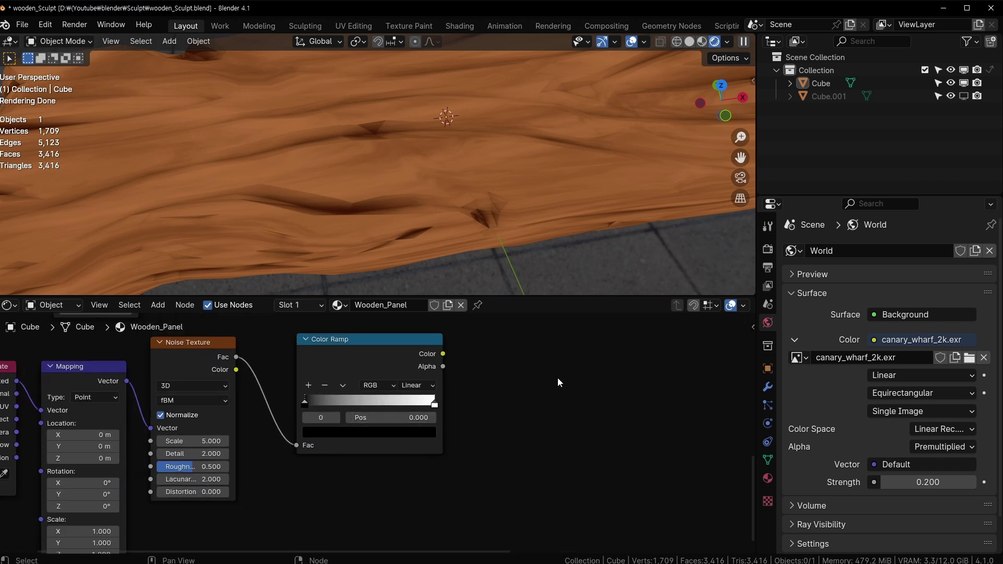
pyautogui.moveTo(557, 377); pyautogui.dragTo(508, 535, button='middle')
pyautogui.scroll(-4, 433, 448)
pyautogui.moveTo(466, 425); pyautogui.dragTo(564, 313, button='middle')
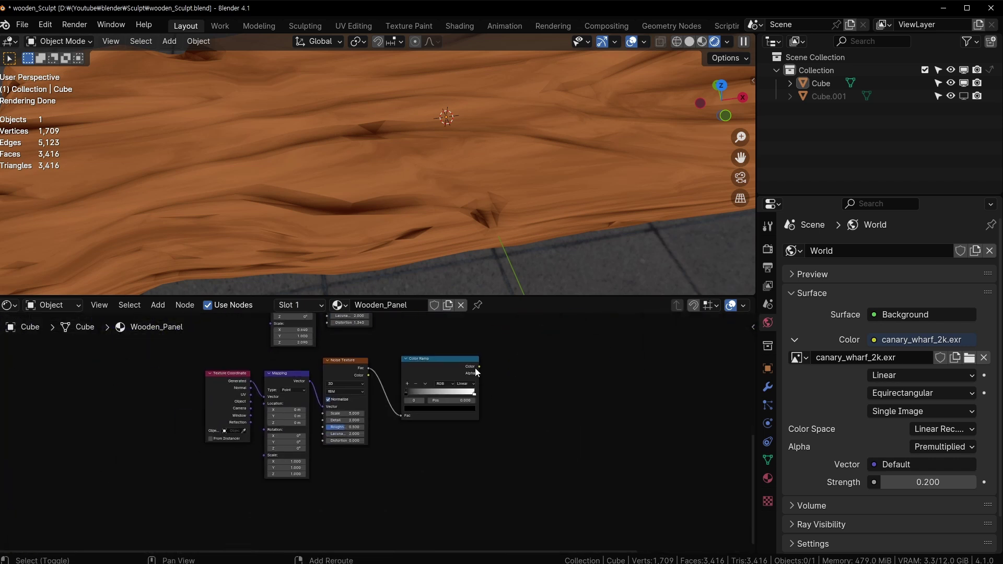
pyautogui.keyDown('ctrl'); pyautogui.keyDown('shift'); pyautogui.click(475, 369); pyautogui.keyUp('shift'); pyautogui.keyUp('ctrl')
pyautogui.moveTo(437, 220); pyautogui.dragTo(455, 187, button='middle')
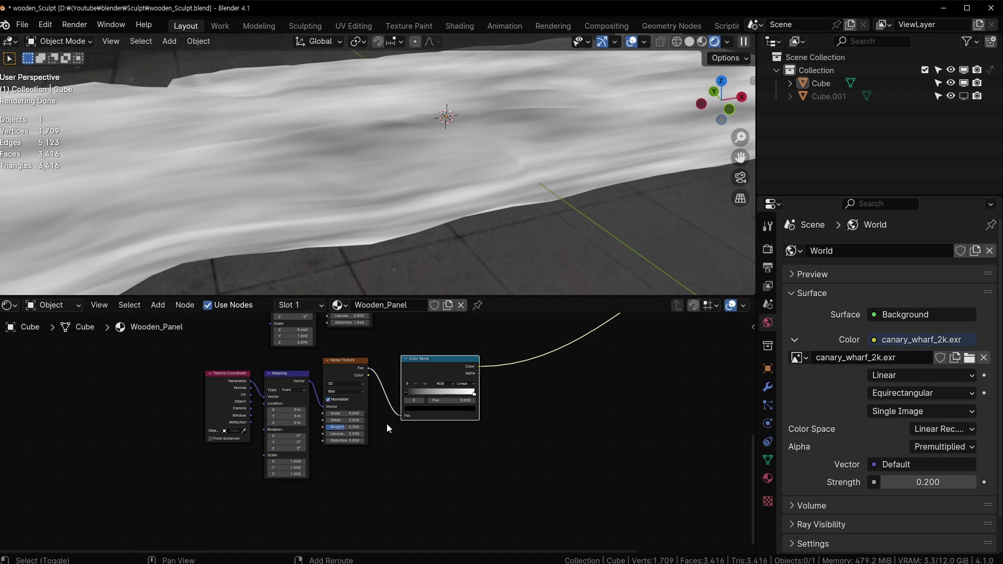
# Set the new Noise Texture's Scale to 0.510 and Detail to 14.200
pyautogui.scroll(4, 389, 429)
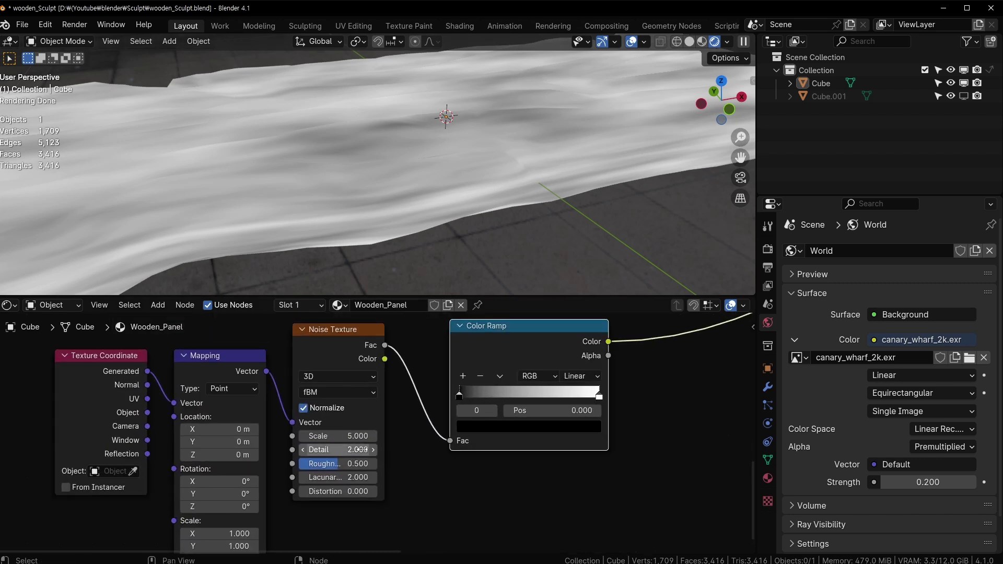
pyautogui.keyDown('shift'); pyautogui.moveTo(358, 436); pyautogui.dragTo(303, 436); pyautogui.keyUp('shift')
pyautogui.scroll(-1, 437, 173)
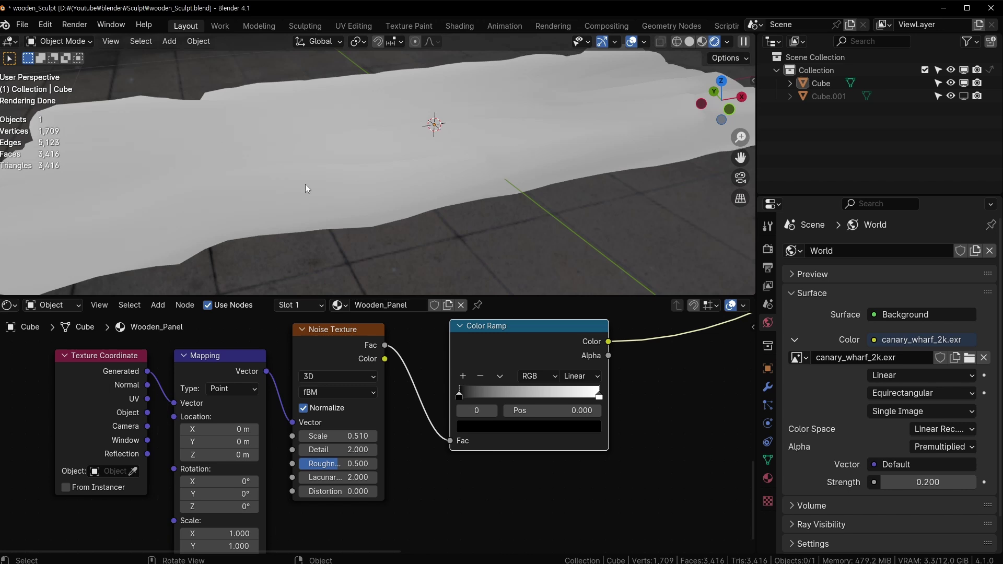
pyautogui.moveTo(355, 449); pyautogui.dragTo(523, 450)
# Increase the new Color Ramp's contrast by moving the black stop inward and the white stop to position 0.639
pyautogui.moveTo(537, 407)
pyautogui.mouseDown()
pyautogui.moveTo(597, 410)
pyautogui.moveTo(523, 406)
pyautogui.mouseUp()
pyautogui.press('g')
pyautogui.click(577, 404)
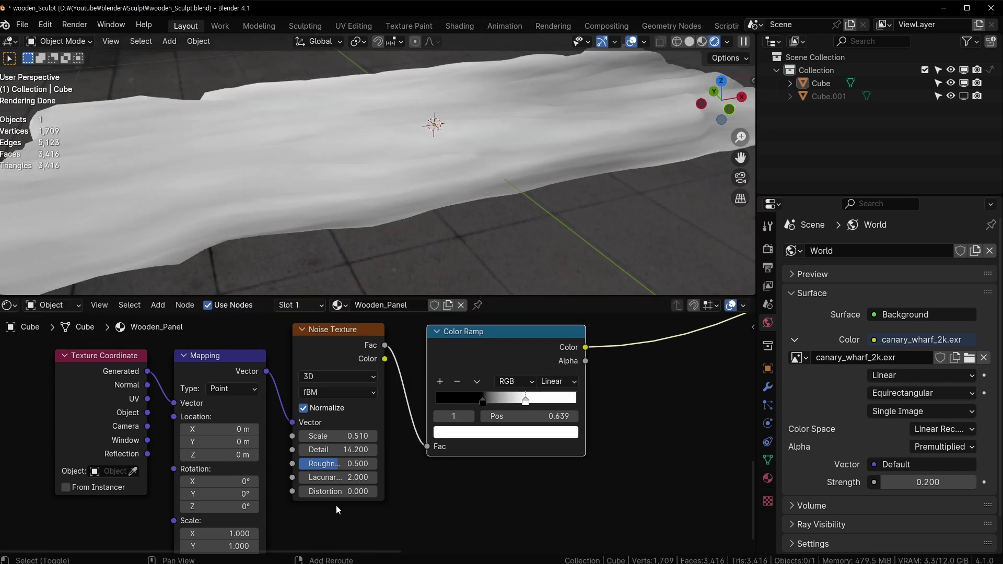
# Set the new Mapping node's Scale X to 3.040 and check the noise pattern on the plank
pyautogui.moveTo(337, 509); pyautogui.dragTo(375, 458, button='middle')
pyautogui.moveTo(256, 483); pyautogui.dragTo(365, 483)
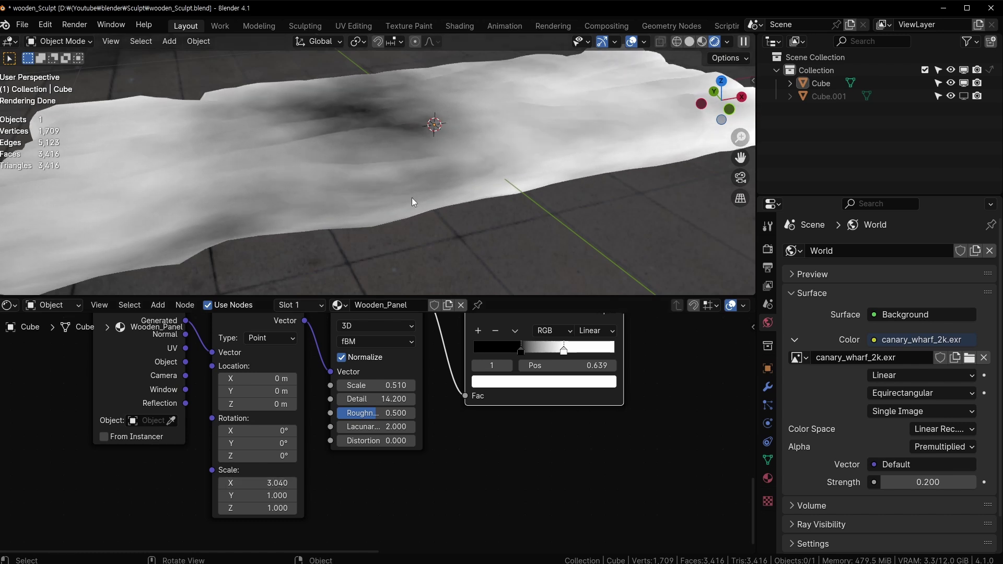
pyautogui.moveTo(413, 198); pyautogui.dragTo(159, 173, button='middle')
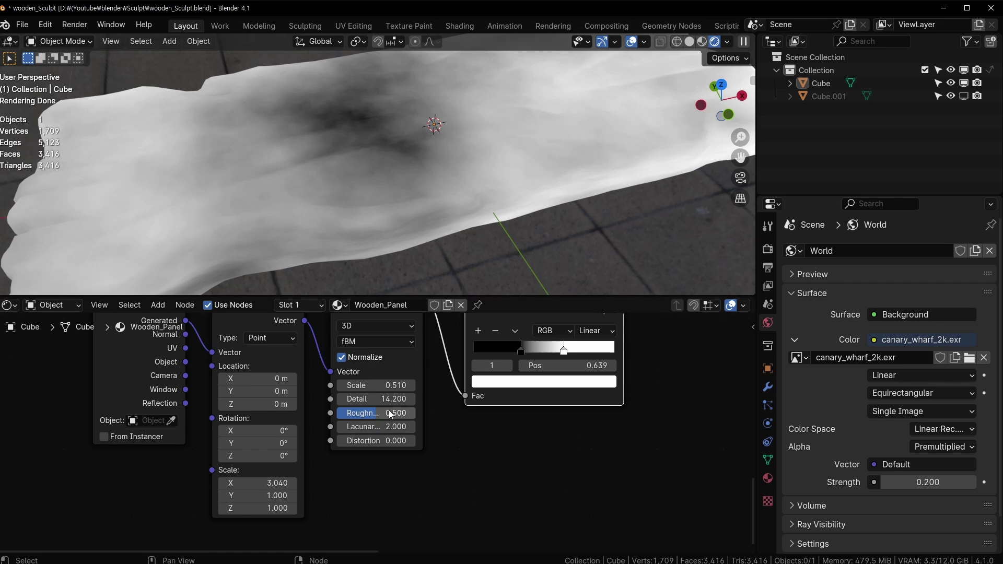
# Set the new Noise Texture's Roughness to 0.965 and its Scale to 0.550
pyautogui.moveTo(369, 421); pyautogui.dragTo(408, 421)
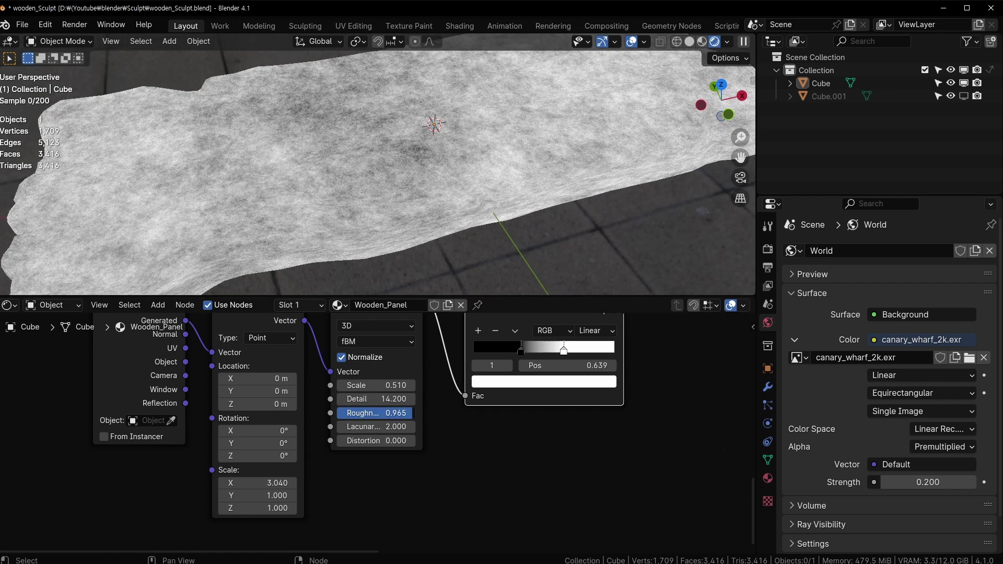
pyautogui.moveTo(412, 418); pyautogui.dragTo(361, 455, button='middle')
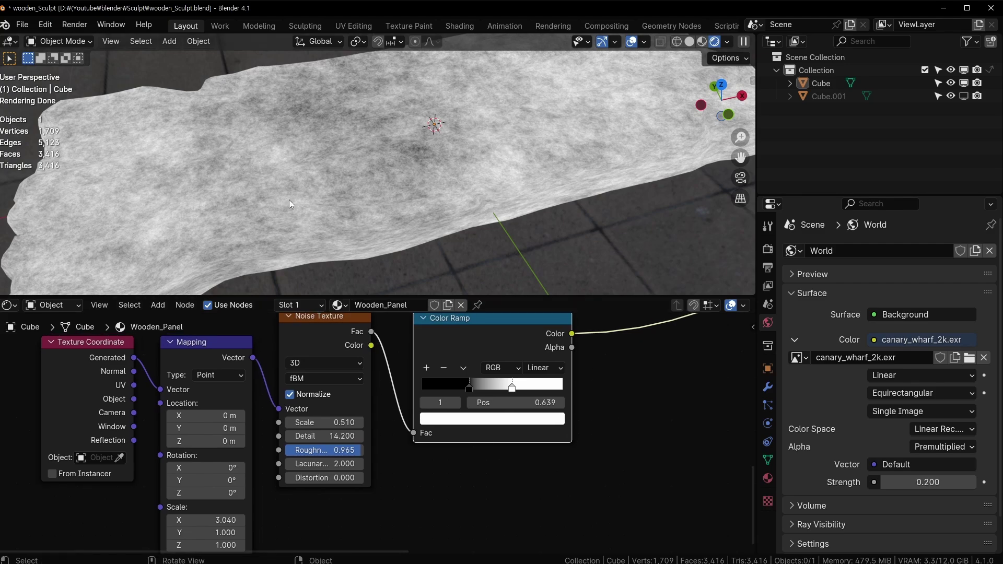
pyautogui.scroll(2, 427, 141)
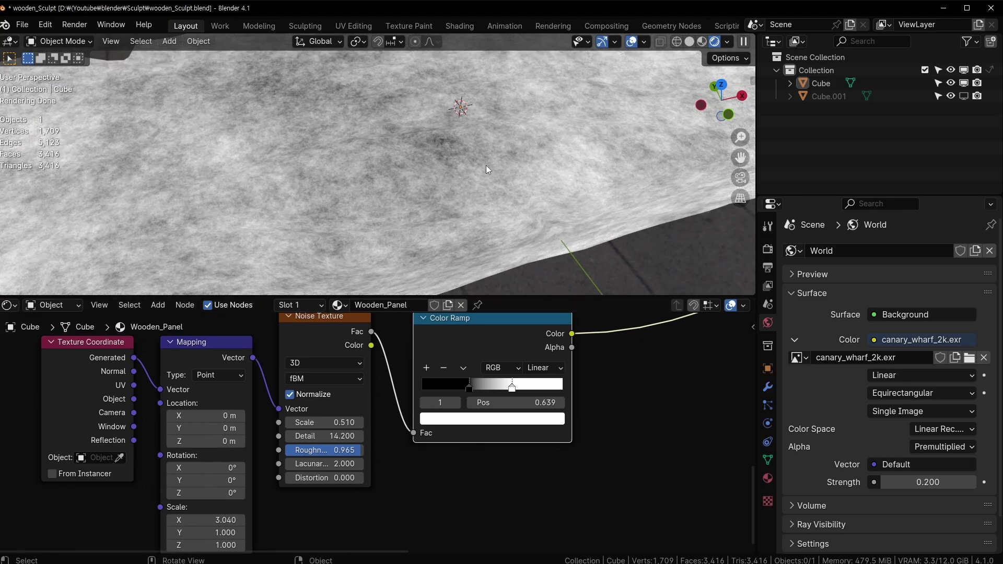
pyautogui.moveTo(305, 424); pyautogui.dragTo(326, 425)
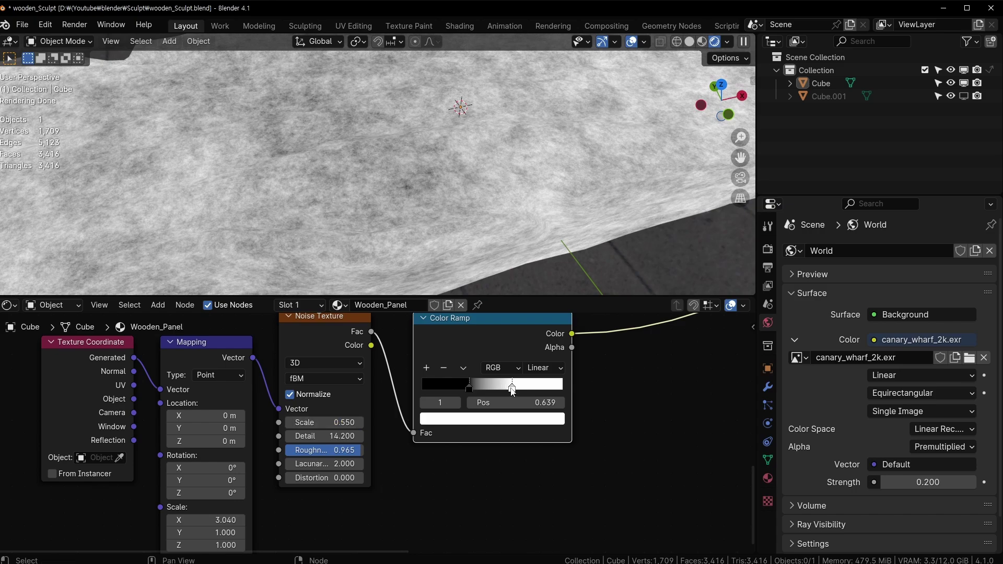
# Bring the new Color Ramp's stops closer, with black at 0.407, and recolour black to dark brown (Hue 0.054, Saturation 0.856, Value 0.035)
pyautogui.moveTo(512, 389)
pyautogui.mouseDown()
pyautogui.moveTo(480, 389)
pyautogui.moveTo(517, 387)
pyautogui.mouseUp()
pyautogui.click(486, 423)
pyautogui.moveTo(484, 272); pyautogui.dragTo(465, 308)
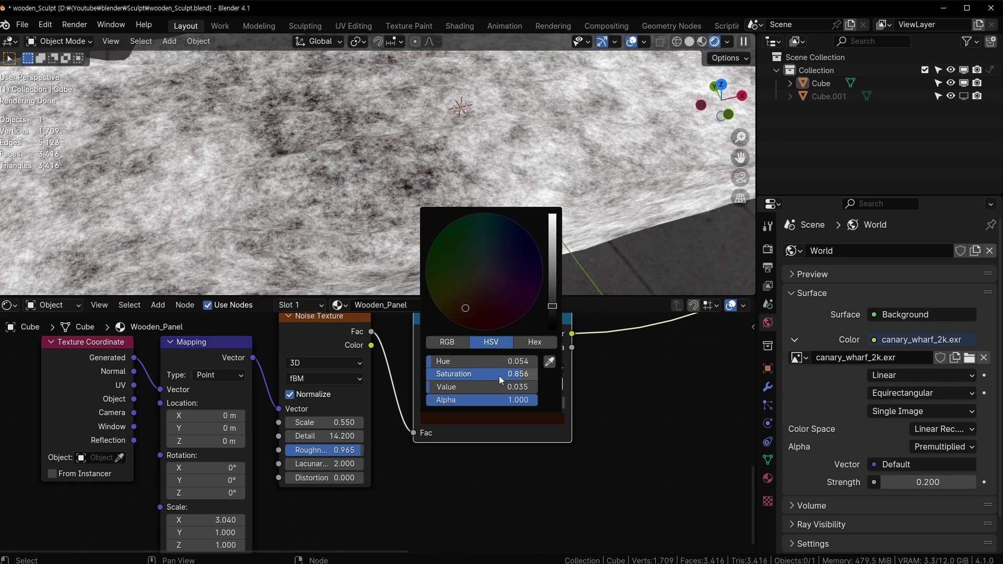
# Try a Scale Y of 0.870 on the new Mapping node and restore it to 1
pyautogui.moveTo(207, 532); pyautogui.dragTo(257, 490, button='middle')
pyautogui.moveTo(257, 491); pyautogui.dragTo(235, 491)
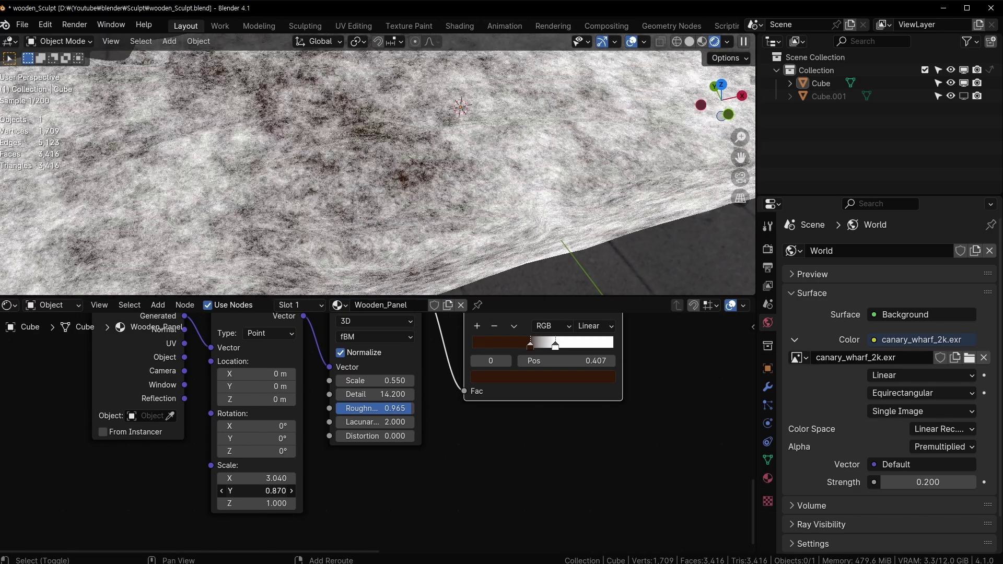
pyautogui.click(257, 491)
pyautogui.write('1')
pyautogui.press('Return')
# Link the new dark brown Color Ramp's Color to the duplicated Multiply node's B input
pyautogui.moveTo(578, 404); pyautogui.dragTo(428, 477, button='middle')
pyautogui.scroll(-5, 428, 477)
pyautogui.moveTo(543, 434); pyautogui.dragTo(481, 481, button='middle')
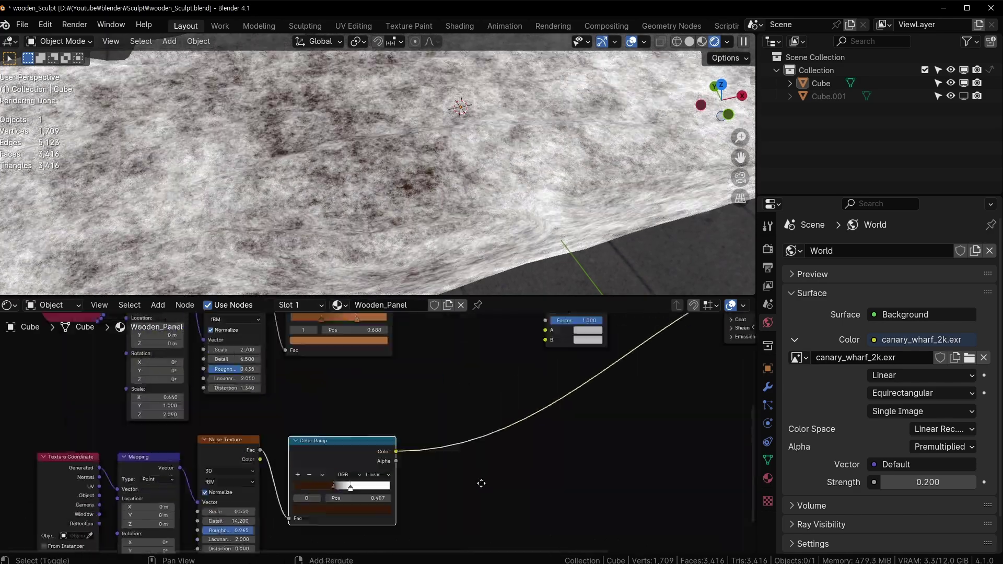
pyautogui.moveTo(502, 392); pyautogui.dragTo(438, 483, button='middle')
pyautogui.moveTo(332, 542); pyautogui.dragTo(481, 430)
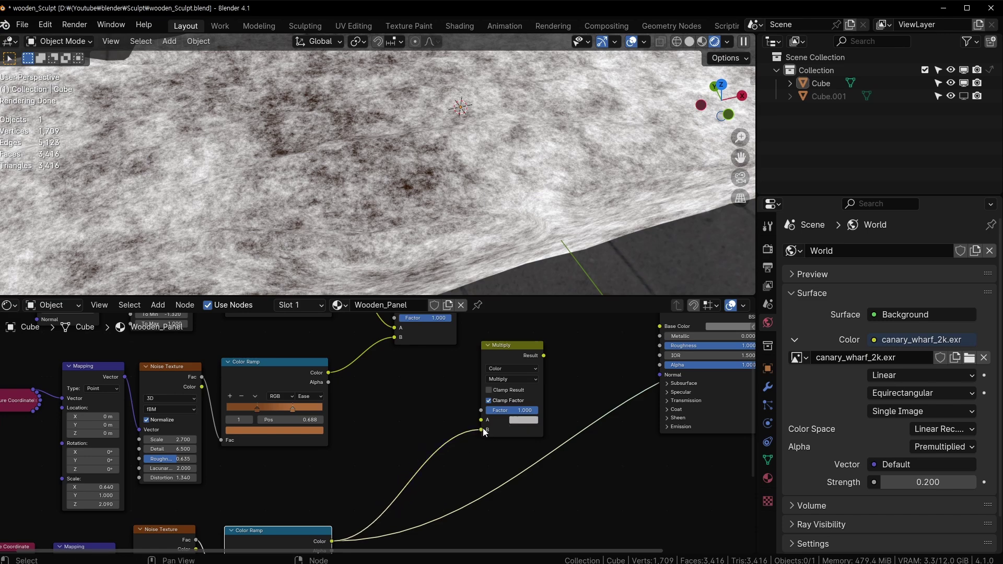
# Link the first Multiply's Result to the second Multiply's A and preview the combined colours on the plank
pyautogui.moveTo(479, 418); pyautogui.dragTo(435, 505, button='middle')
pyautogui.moveTo(412, 350); pyautogui.dragTo(615, 413)
pyautogui.click(380, 346)
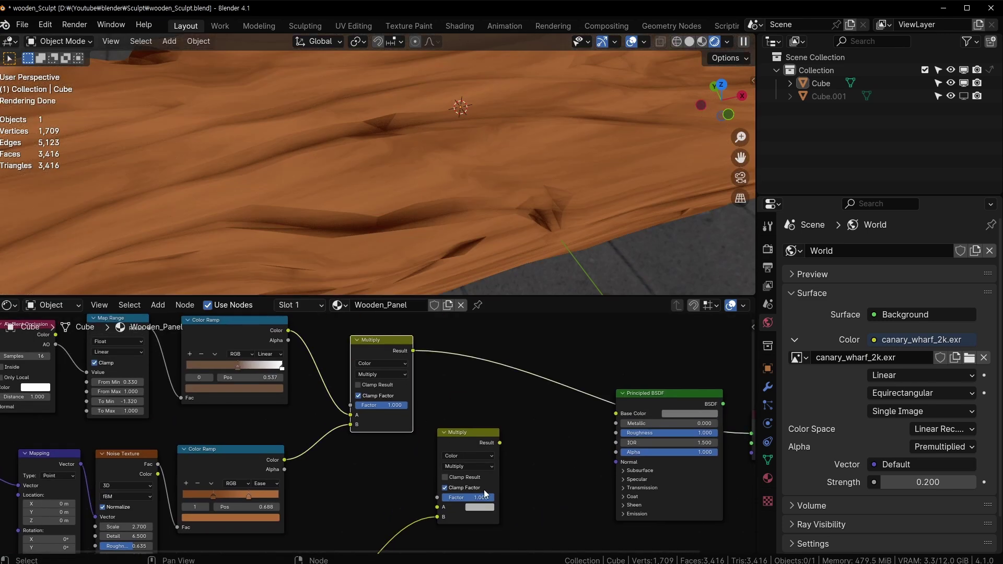
pyautogui.moveTo(412, 350); pyautogui.dragTo(437, 506)
pyautogui.keyDown('ctrl'); pyautogui.keyDown('shift'); pyautogui.click(465, 433); pyautogui.keyUp('shift'); pyautogui.keyUp('ctrl')
pyautogui.scroll(-3, 468, 219)
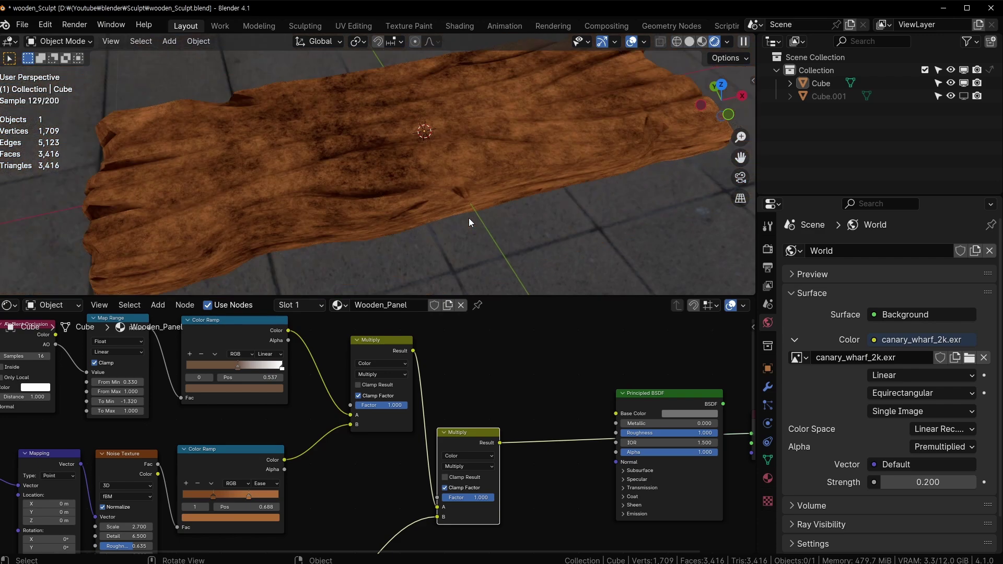
# Reduce the dark patches by moving the new Color Ramp's dark brown stop to position 0.305
pyautogui.moveTo(468, 218); pyautogui.dragTo(442, 157, button='middle')
pyautogui.scroll(2, 485, 203)
pyautogui.moveTo(386, 543); pyautogui.dragTo(395, 452, button='middle')
pyautogui.scroll(2, 380, 499)
pyautogui.scroll(1, 376, 423)
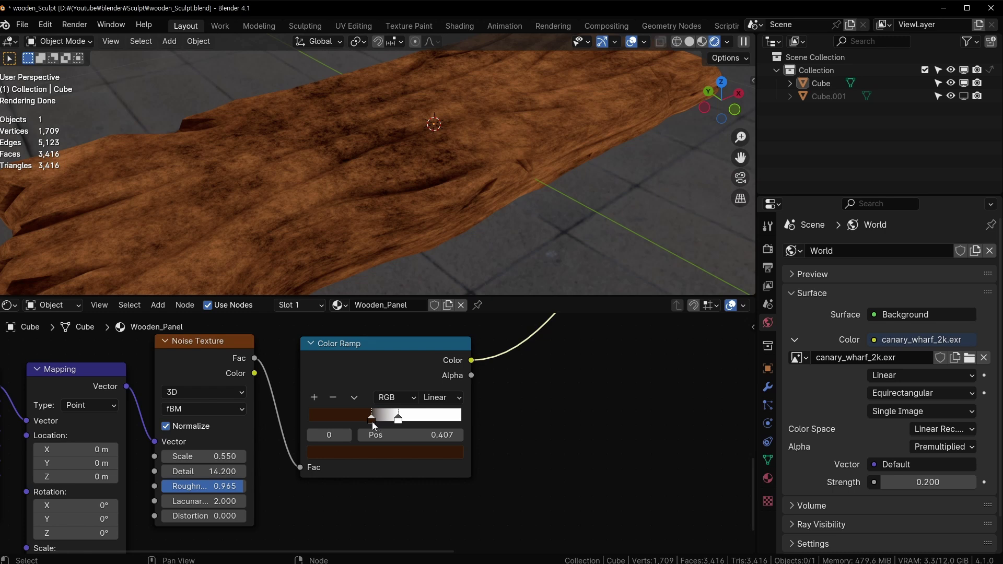
pyautogui.click(374, 423)
pyautogui.moveTo(374, 425); pyautogui.dragTo(355, 423)
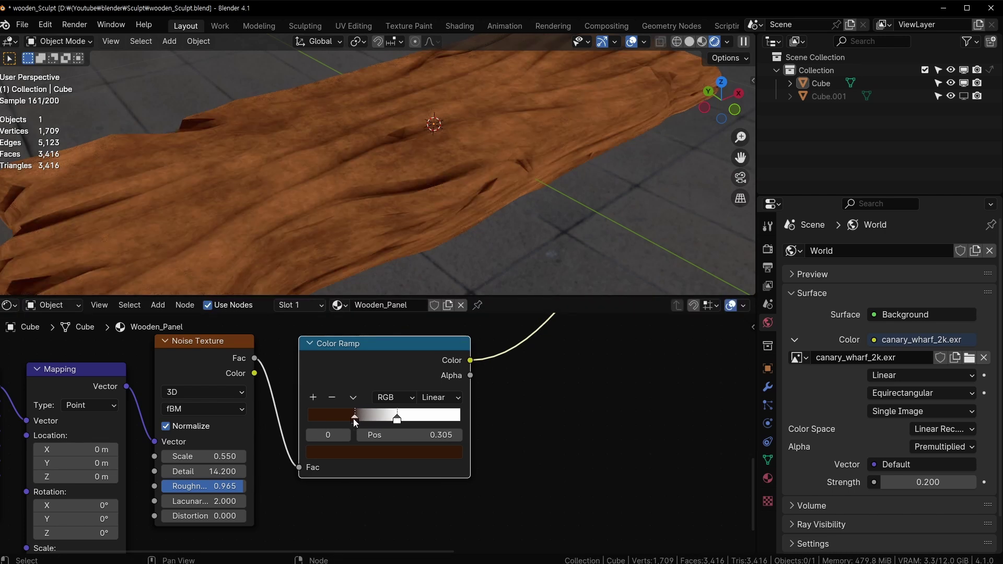
# Try a bright green on the dark stop of the stain Color Ramp and inspect the tint on the plank
pyautogui.scroll(2, 409, 252)
pyautogui.click(384, 453)
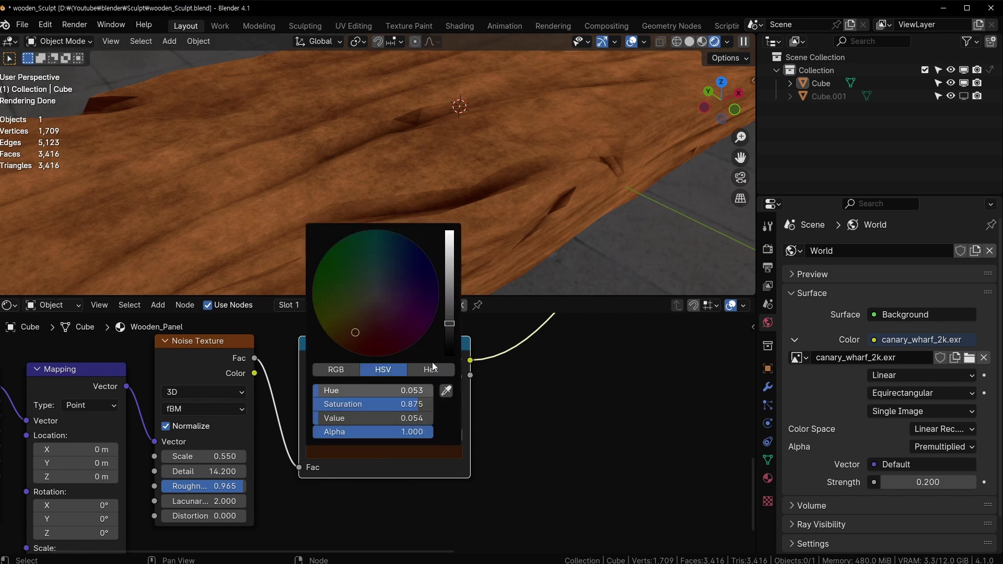
pyautogui.click(449, 310)
pyautogui.click(334, 289)
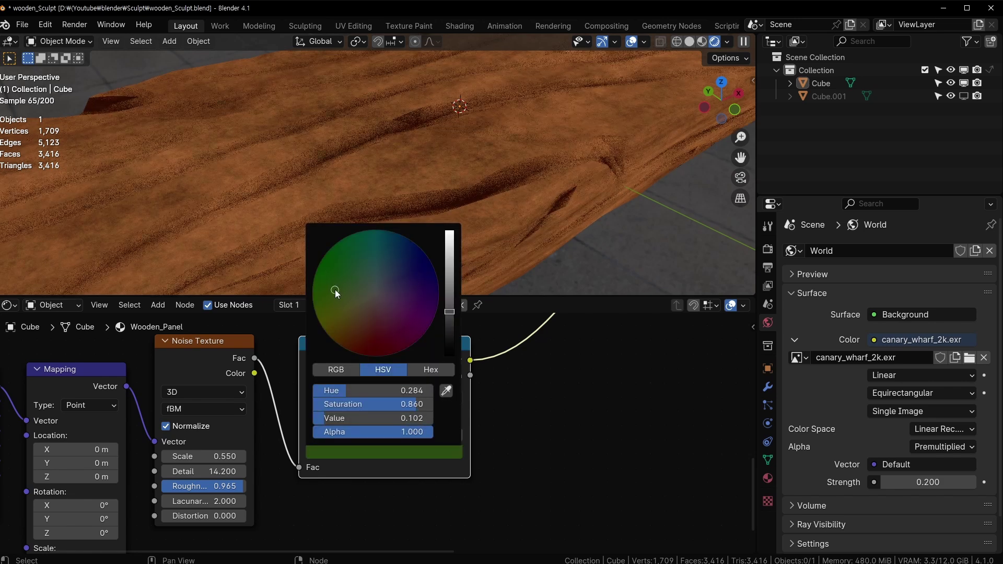
pyautogui.moveTo(335, 290)
pyautogui.mouseDown()
pyautogui.moveTo(344, 275)
pyautogui.moveTo(337, 293)
pyautogui.moveTo(329, 285)
pyautogui.mouseUp()
pyautogui.moveTo(449, 289)
pyautogui.mouseDown()
pyautogui.moveTo(449, 269)
pyautogui.moveTo(449, 302)
pyautogui.mouseUp()
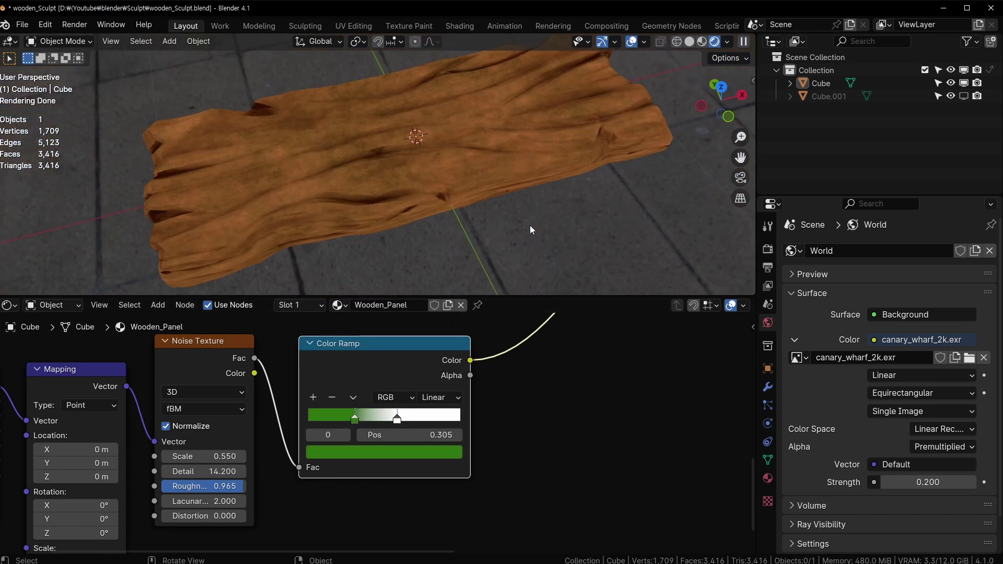
pyautogui.scroll(5, 415, 223)
pyautogui.scroll(-5, 384, 209)
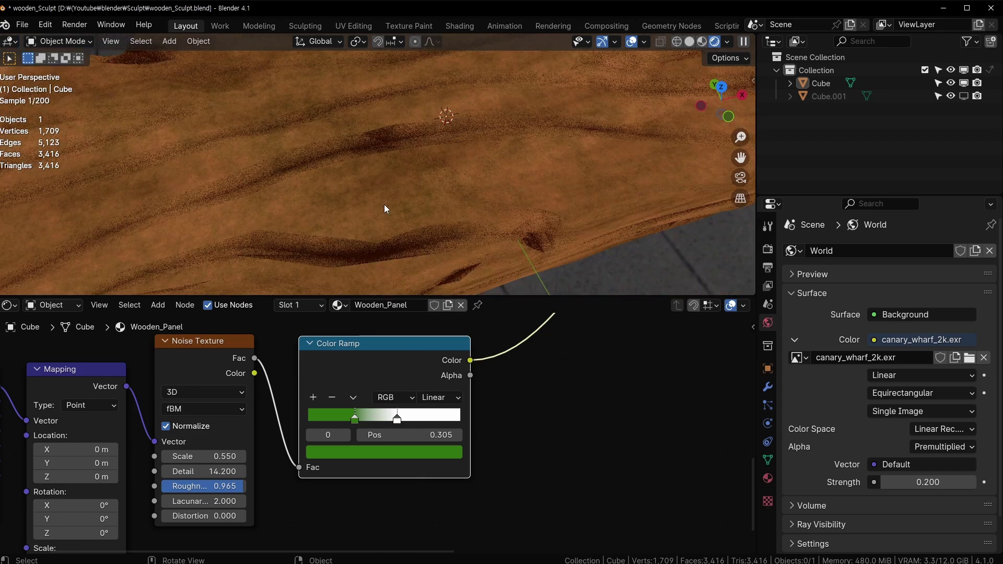
# Recolour the stain Color Ramp's green stop to brown and compare the first Multiply's preview with the second's on the plank
pyautogui.click(356, 452)
pyautogui.moveTo(340, 306)
pyautogui.mouseDown()
pyautogui.moveTo(334, 297)
pyautogui.moveTo(342, 316)
pyautogui.mouseUp()
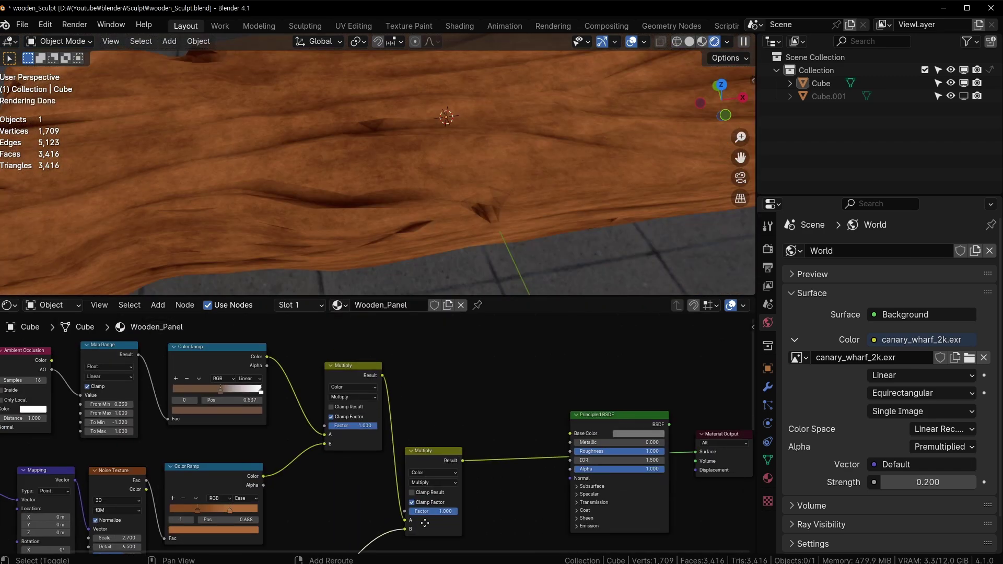
pyautogui.keyDown('ctrl'); pyautogui.keyDown('shift'); pyautogui.click(443, 453); pyautogui.keyUp('shift'); pyautogui.keyUp('ctrl')
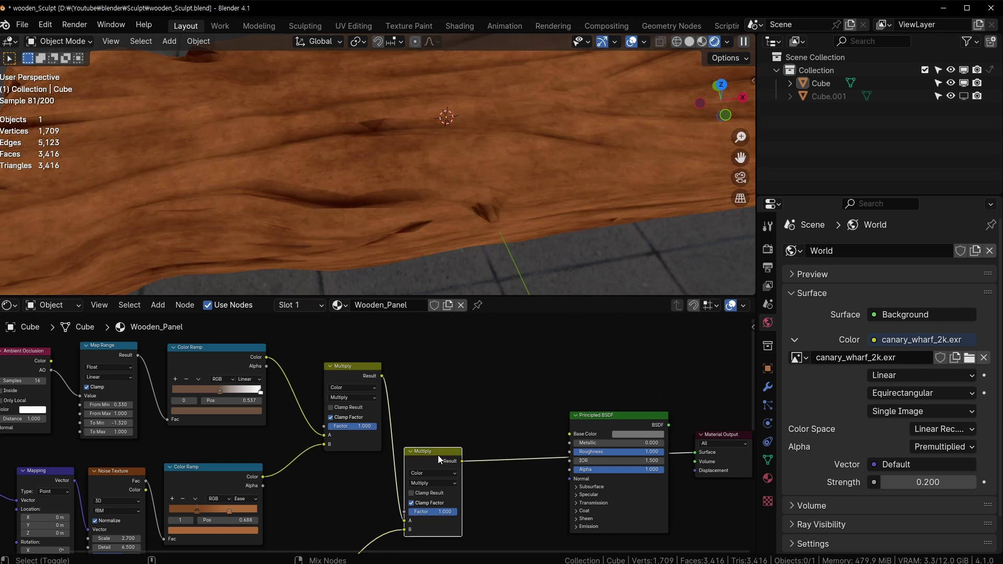
pyautogui.keyDown('ctrl'); pyautogui.keyDown('shift'); pyautogui.click(352, 368); pyautogui.keyUp('shift'); pyautogui.keyUp('ctrl')
pyautogui.keyDown('ctrl'); pyautogui.keyDown('shift'); pyautogui.click(436, 456); pyautogui.keyUp('shift'); pyautogui.keyUp('ctrl')
# Save the file and review the whole plank together with the node tree
pyautogui.scroll(-8, 444, 174)
pyautogui.hotkey('ctrl', 's')
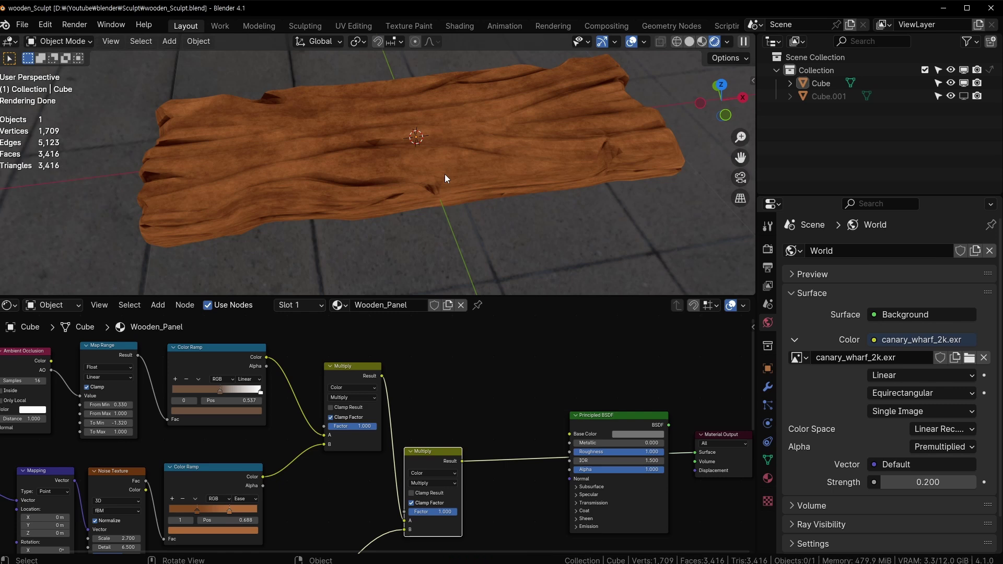
pyautogui.moveTo(444, 174); pyautogui.dragTo(487, 151, button='middle')
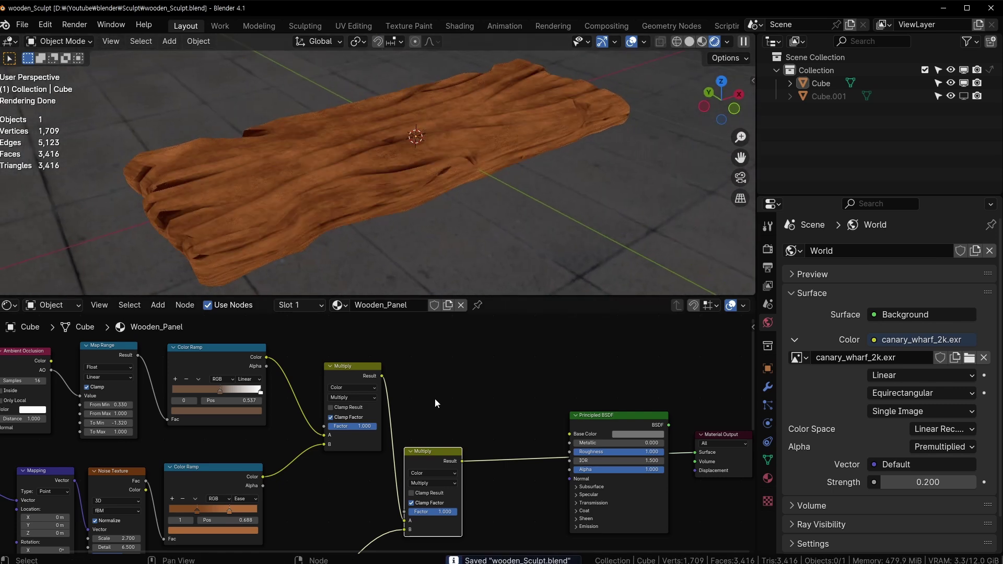
pyautogui.scroll(-7, 434, 399)
pyautogui.moveTo(423, 432); pyautogui.dragTo(430, 390, button='middle')
pyautogui.moveTo(441, 237); pyautogui.dragTo(236, 190, button='middle')
pyautogui.moveTo(620, 123); pyautogui.dragTo(492, 125, button='middle')
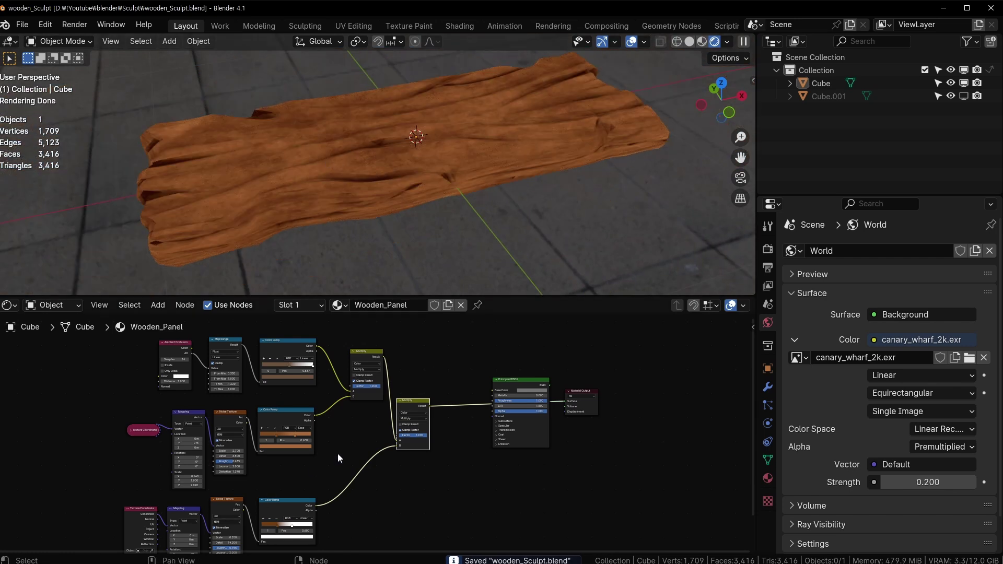
# Tidy the node layout by raising the second Multiply beside the first and repositioning the Principled BSDF and Material Output
pyautogui.scroll(4, 380, 437)
pyautogui.moveTo(442, 384); pyautogui.dragTo(389, 499, button='middle')
pyautogui.moveTo(381, 410); pyautogui.dragTo(590, 549)
pyautogui.press('g')
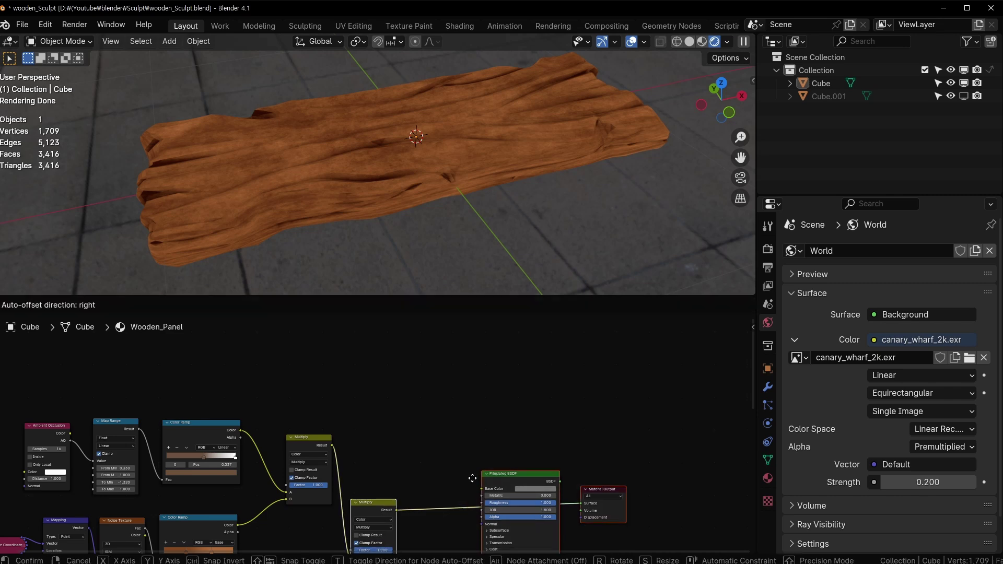
pyautogui.click(493, 417)
pyautogui.moveTo(536, 369); pyautogui.dragTo(664, 521)
pyautogui.press('g')
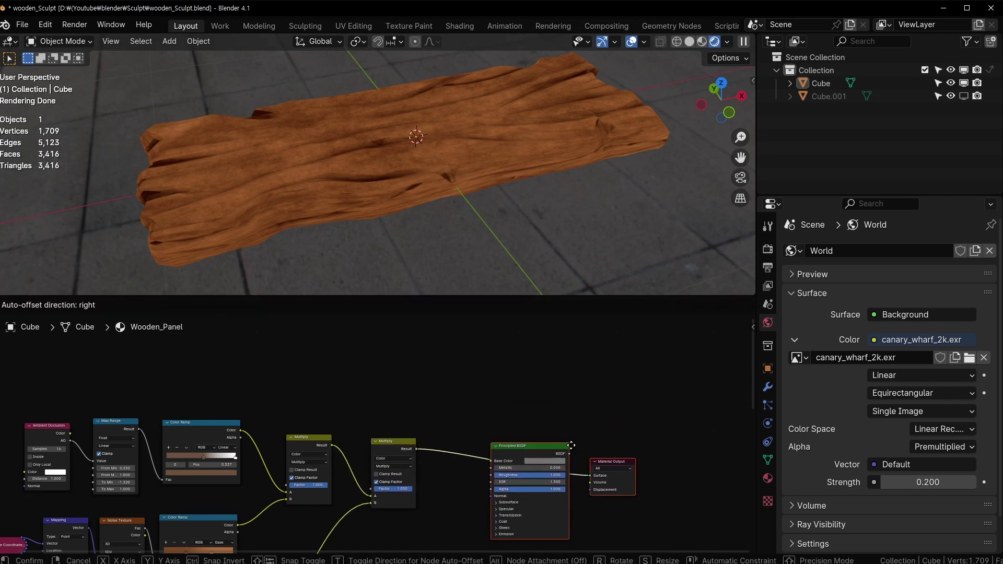
pyautogui.click(571, 445)
pyautogui.scroll(2, 487, 169)
pyautogui.scroll(-2, 481, 173)
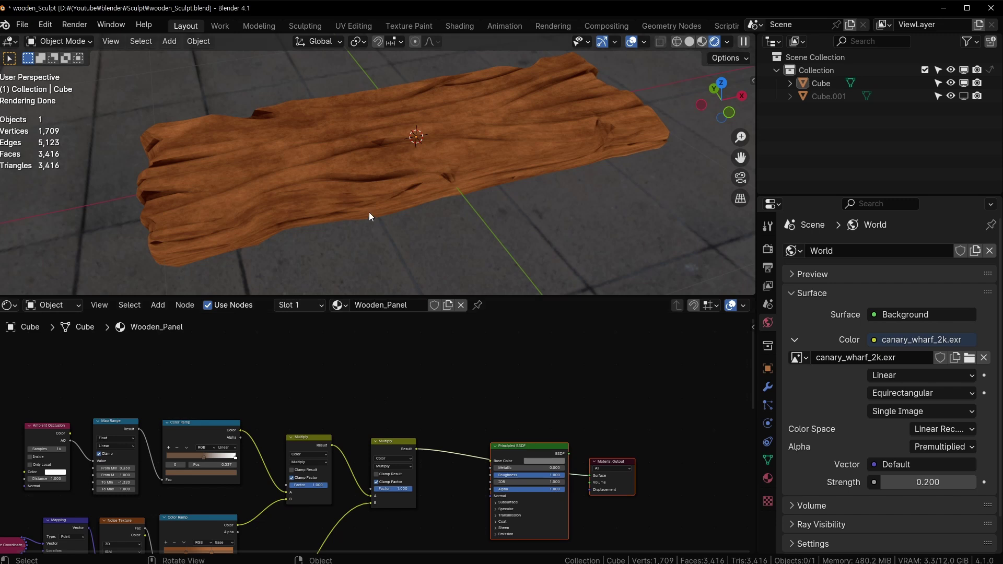
# Save the file and examine the wood colours and grooves close up along the plank
pyautogui.hotkey('ctrl', 's')
pyautogui.moveTo(313, 380); pyautogui.dragTo(350, 394, button='middle')
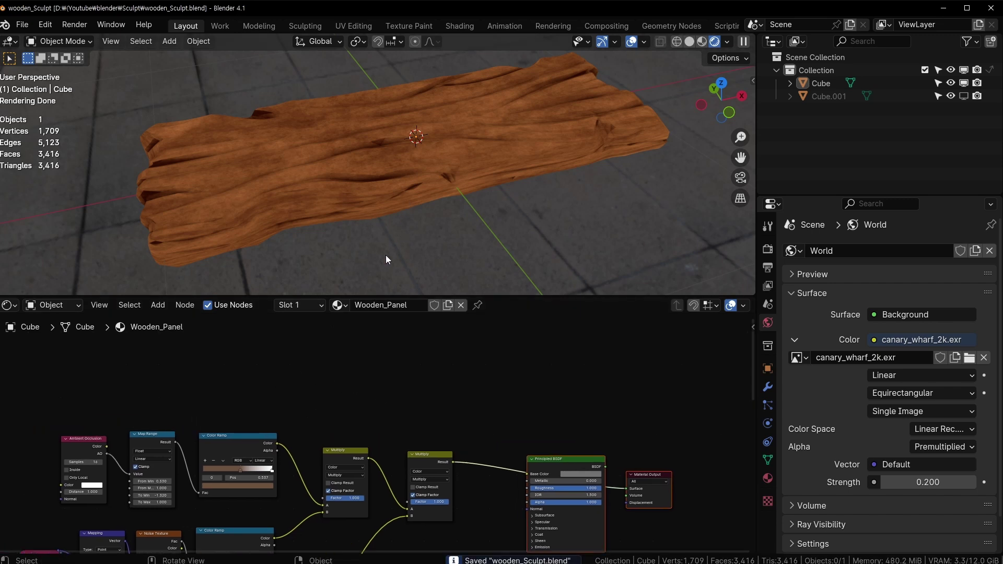
pyautogui.scroll(4, 365, 208)
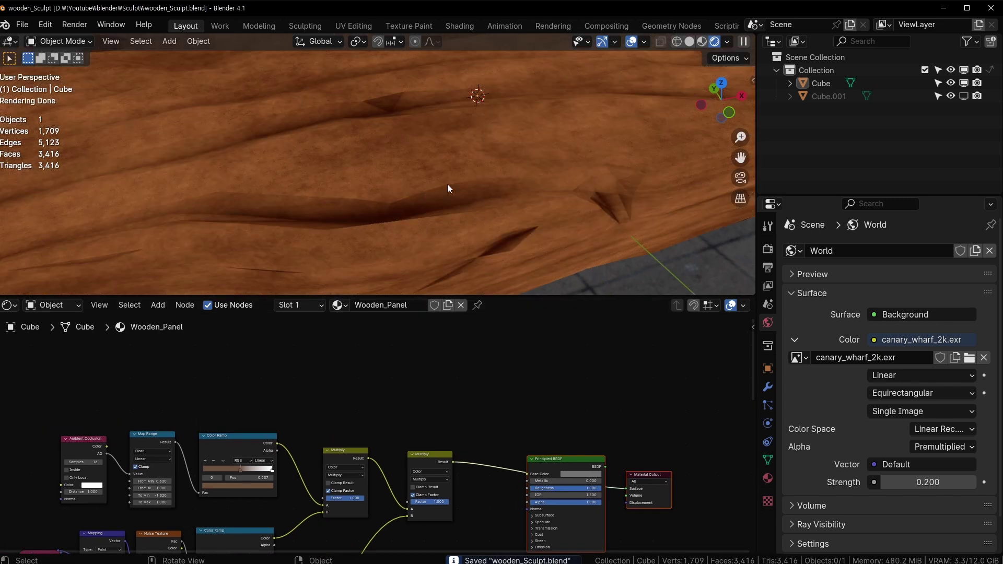
pyautogui.moveTo(319, 196); pyautogui.dragTo(284, 146, button='middle')
pyautogui.scroll(-6, 447, 130)
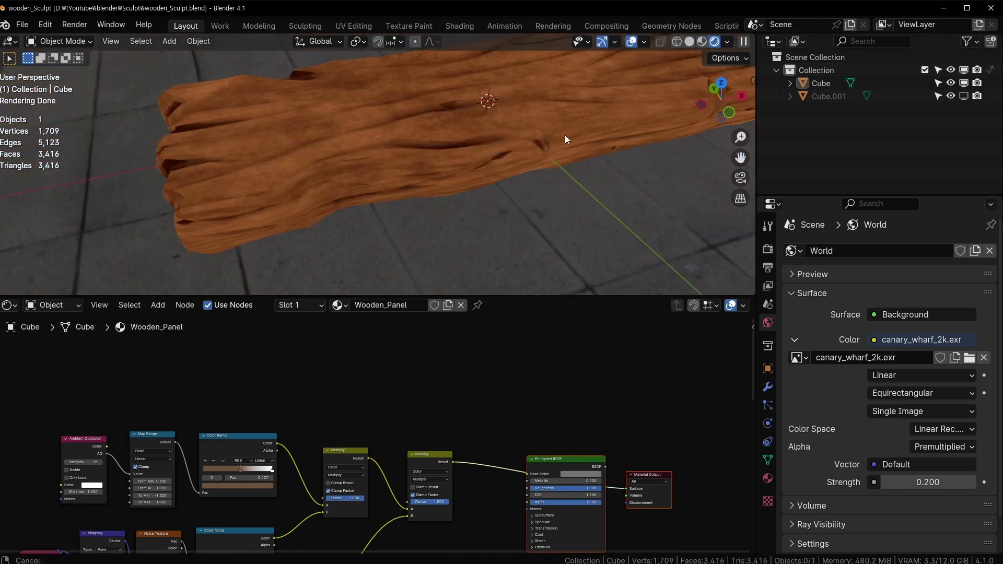
pyautogui.keyDown('shift'); pyautogui.moveTo(606, 112); pyautogui.dragTo(515, 137, button='middle'); pyautogui.keyUp('shift')
pyautogui.scroll(4, 515, 137)
pyautogui.keyDown('shift'); pyautogui.moveTo(366, 77); pyautogui.dragTo(502, 108, button='middle'); pyautogui.keyUp('shift')
pyautogui.moveTo(345, 390); pyautogui.dragTo(391, 402, button='middle')
# Enlarge the shader editor area, expose empty space above the Ambient Occlusion row, and save the file
pyautogui.moveTo(454, 296); pyautogui.dragTo(447, 234)
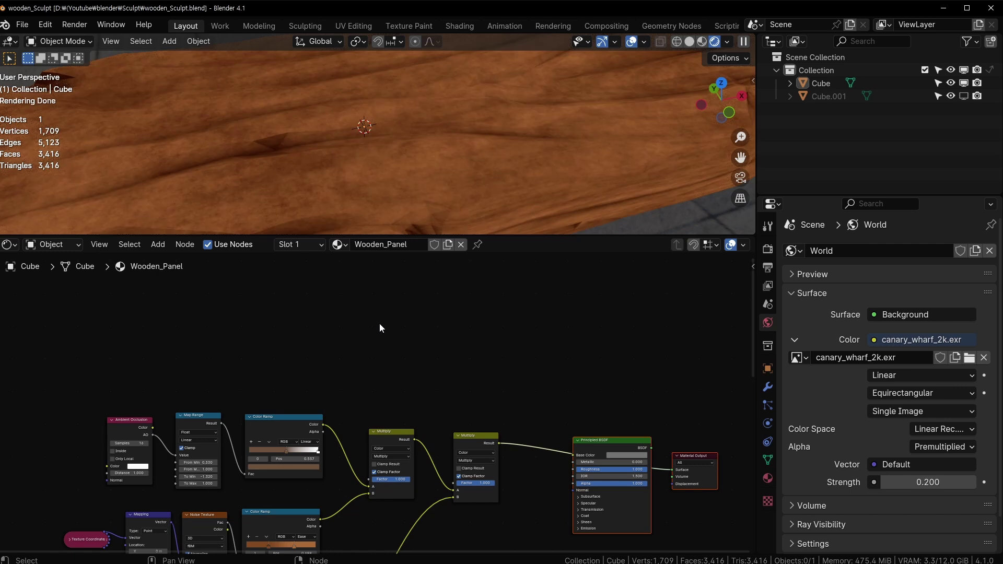
pyautogui.scroll(4, 366, 353)
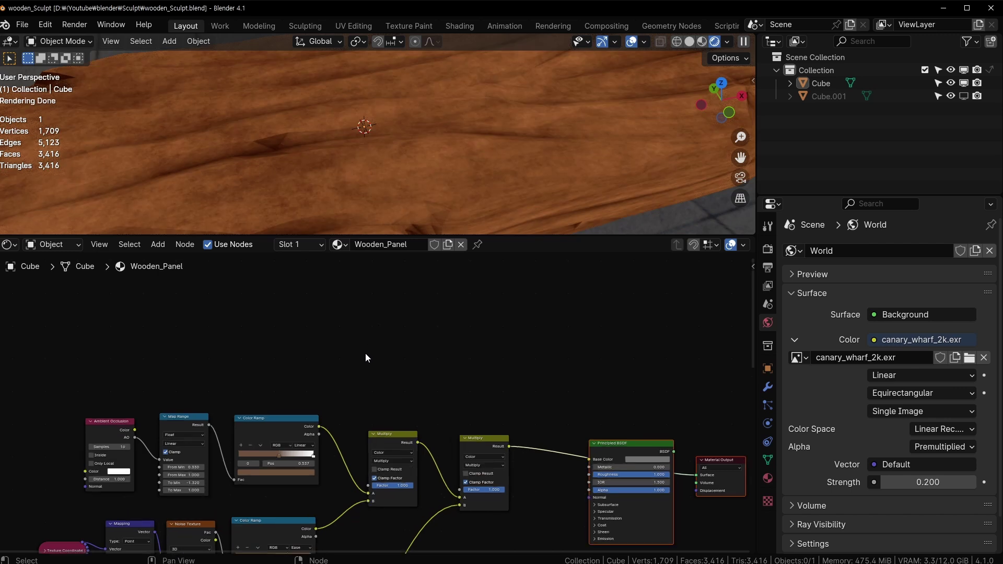
pyautogui.moveTo(339, 368)
pyautogui.mouseDown(button='middle')
pyautogui.moveTo(534, 349)
pyautogui.moveTo(382, 374)
pyautogui.moveTo(470, 343)
pyautogui.moveTo(349, 380)
pyautogui.mouseUp(button='middle')
pyautogui.scroll(-1, 349, 380)
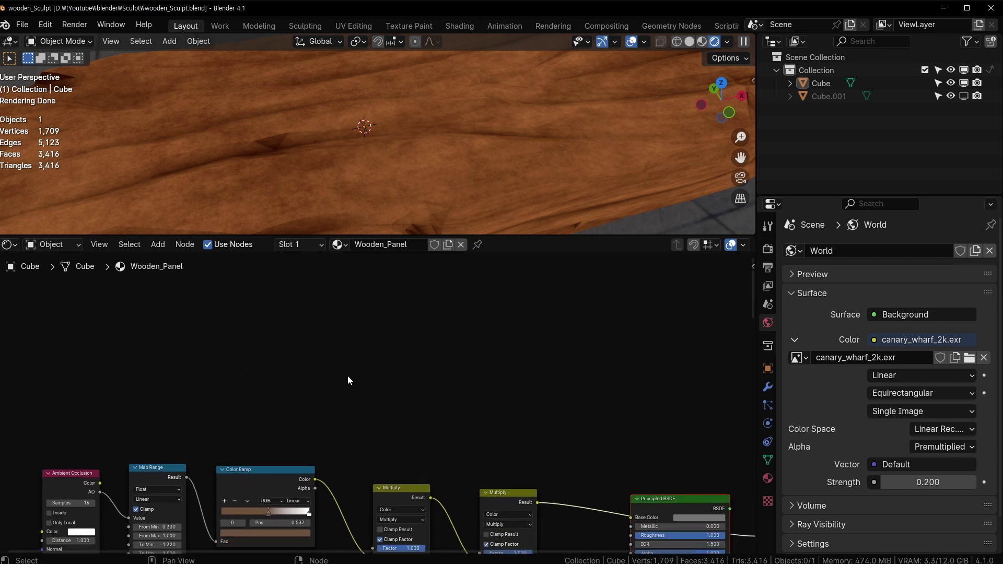
pyautogui.moveTo(353, 304); pyautogui.dragTo(417, 314, button='middle')
pyautogui.hotkey('ctrl', 's')
pyautogui.moveTo(321, 319); pyautogui.dragTo(335, 323, button='middle')
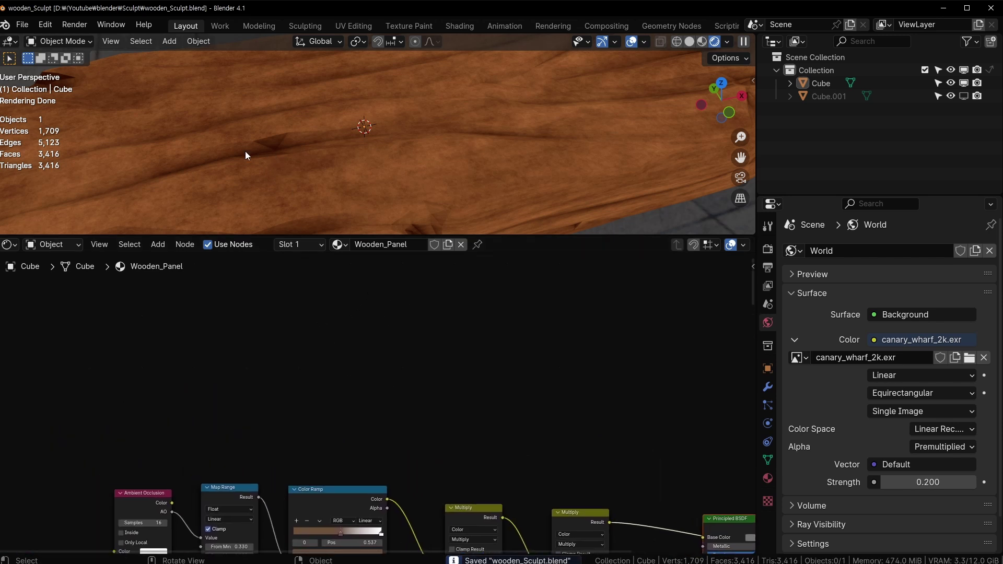
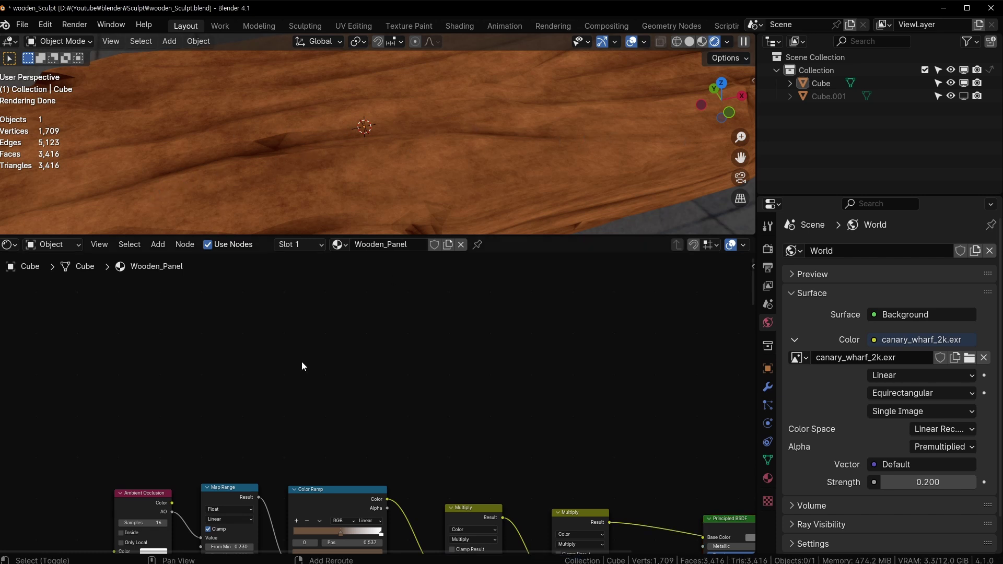
# Add a Geometry node in the empty space above the Ambient Occlusion and Map Range nodes
pyautogui.scroll(2, 308, 366)
pyautogui.keyDown('shift'); pyautogui.moveTo(298, 384); pyautogui.dragTo(322, 366, button='middle'); pyautogui.keyUp('shift')
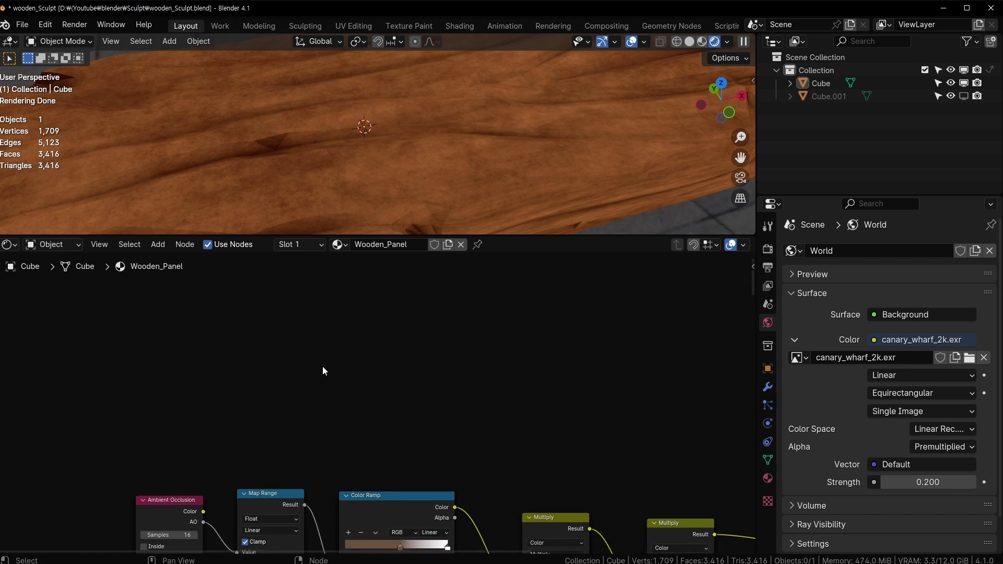
pyautogui.hotkey('shift', 'a')
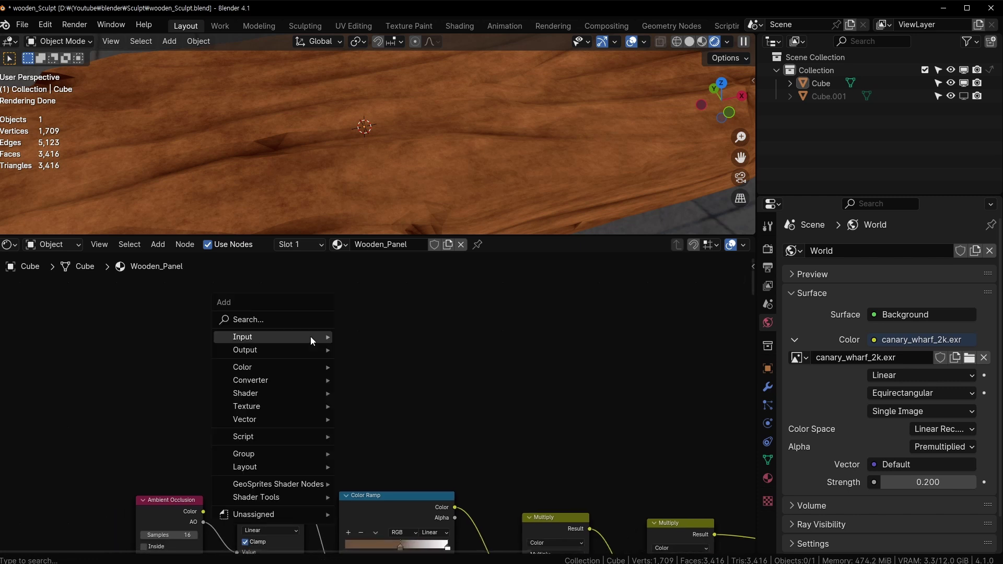
pyautogui.moveTo(311, 337)
pyautogui.write('g')
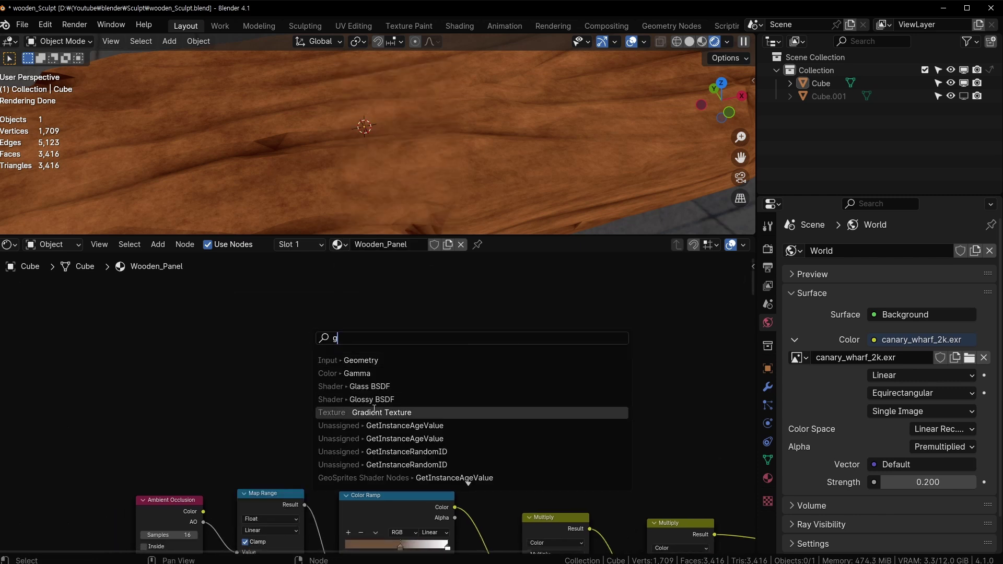
pyautogui.click(408, 360)
pyautogui.click(245, 339)
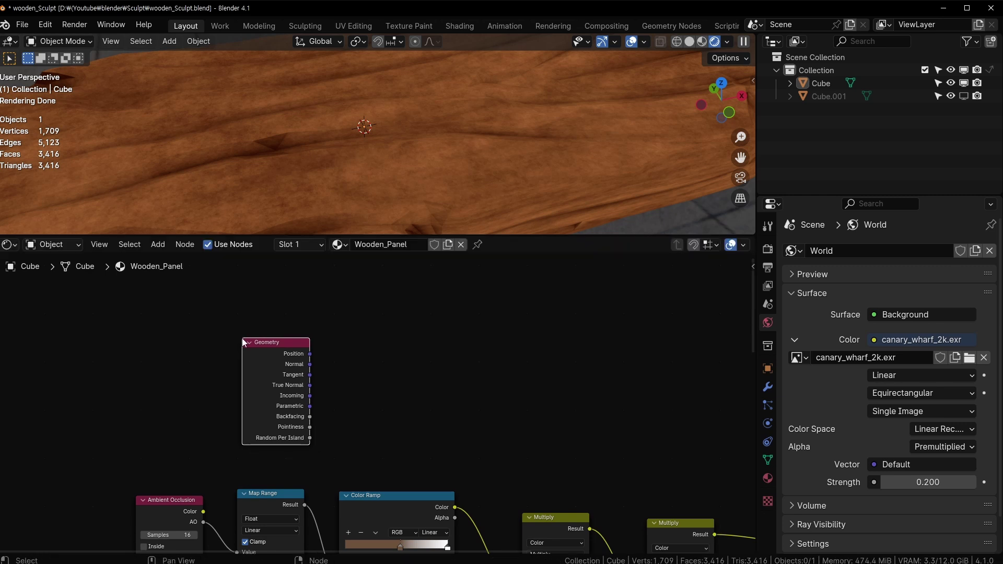
# Add a Bevel node above the Geometry node
pyautogui.keyDown('shift'); pyautogui.moveTo(343, 304); pyautogui.dragTo(349, 354, button='middle'); pyautogui.keyUp('shift')
pyautogui.hotkey('shift', 'a')
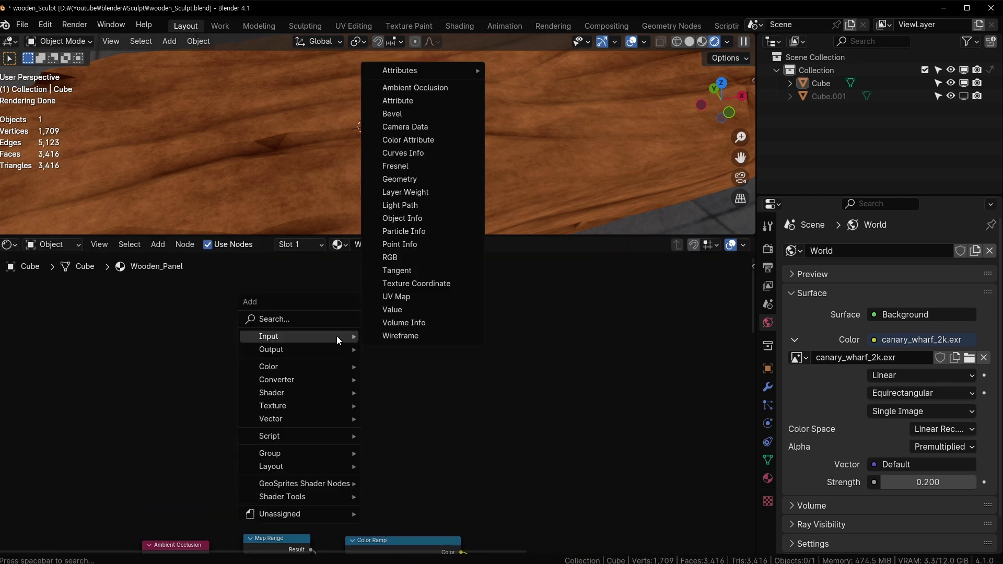
pyautogui.write('b')
pyautogui.click(417, 361)
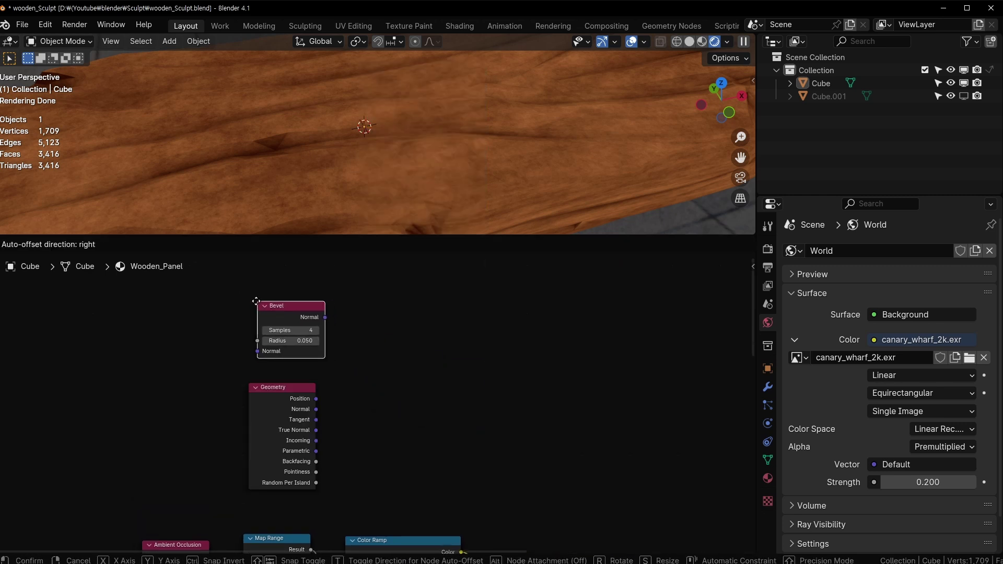
pyautogui.click(255, 305)
pyautogui.moveTo(309, 357); pyautogui.dragTo(316, 342, button='middle')
pyautogui.click(443, 340)
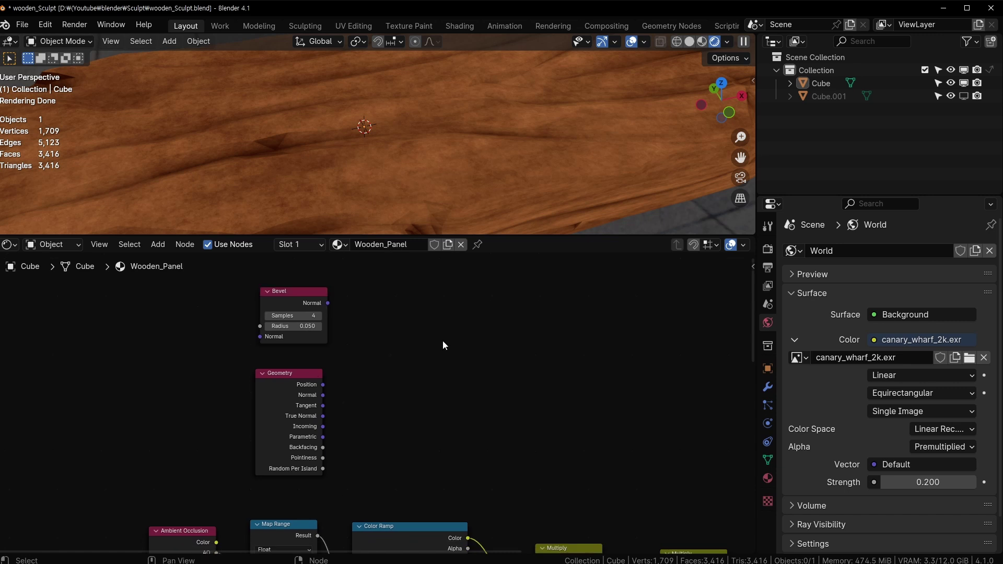
# Move the Geometry node slightly so it sits neatly beneath the Bevel node
pyautogui.scroll(1, 402, 347)
pyautogui.moveTo(277, 366); pyautogui.dragTo(290, 356)
pyautogui.scroll(2, 318, 288)
pyautogui.moveTo(298, 286); pyautogui.dragTo(290, 336, button='middle')
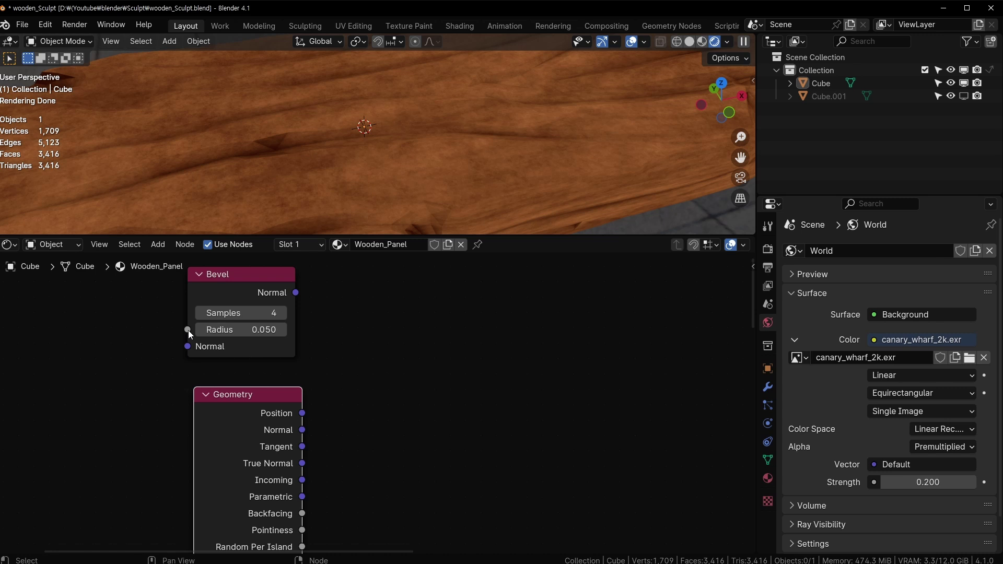
pyautogui.scroll(-4, 220, 381)
pyautogui.moveTo(227, 396); pyautogui.dragTo(225, 378, button='middle')
pyautogui.scroll(3, 209, 364)
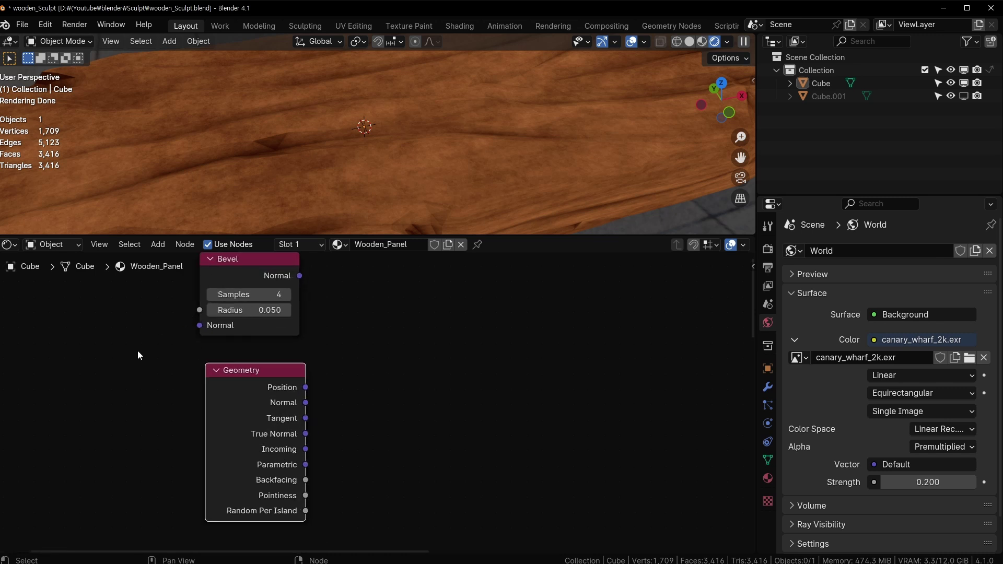
pyautogui.moveTo(299, 276); pyautogui.dragTo(384, 303)
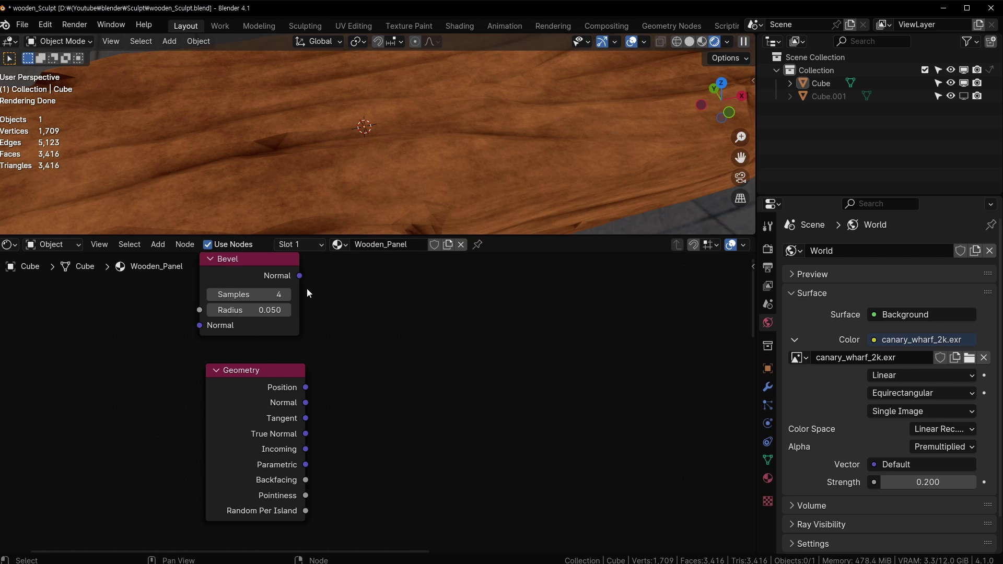
pyautogui.hotkey('shift', 'a')
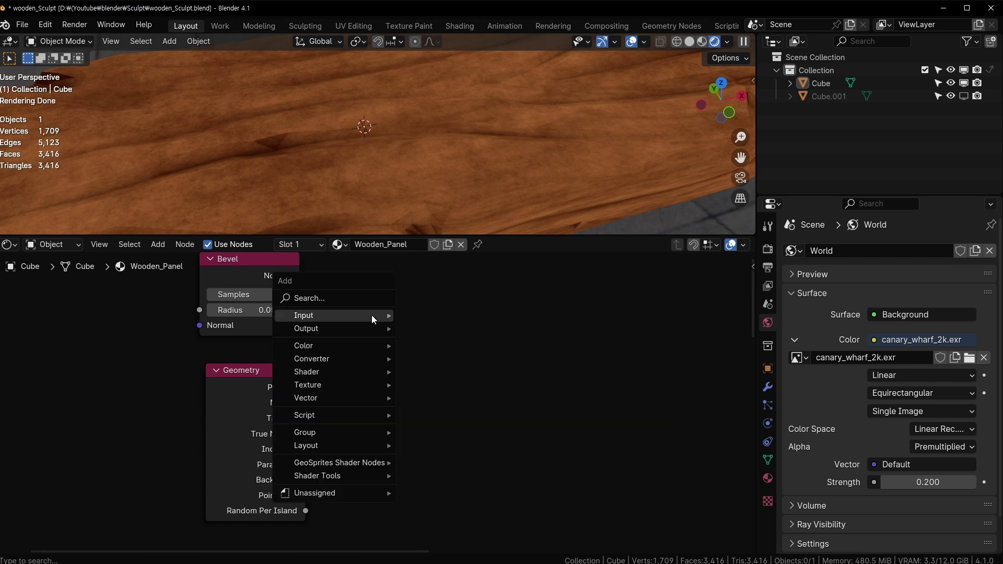
pyautogui.write('math')
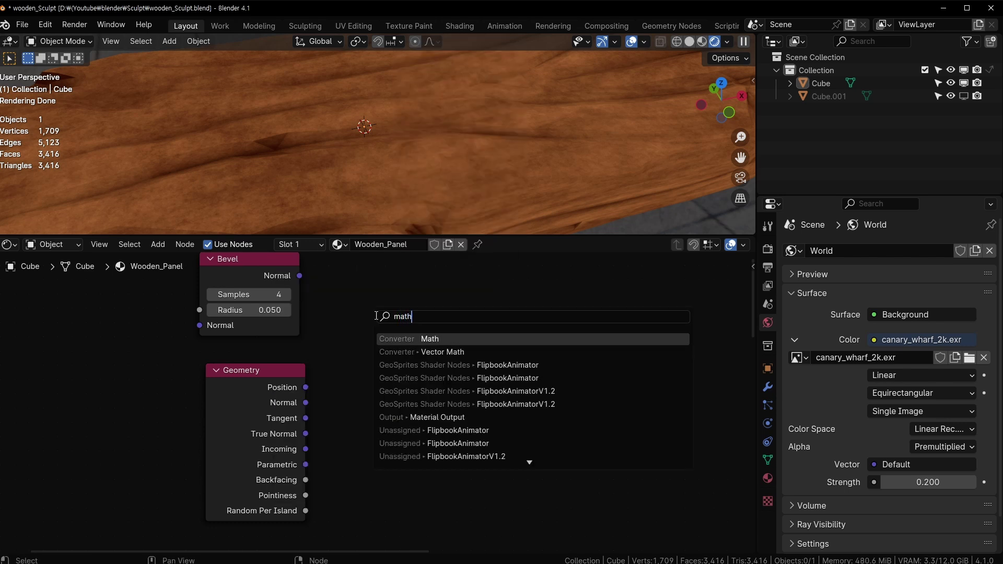
pyautogui.click(426, 339)
pyautogui.click(381, 341)
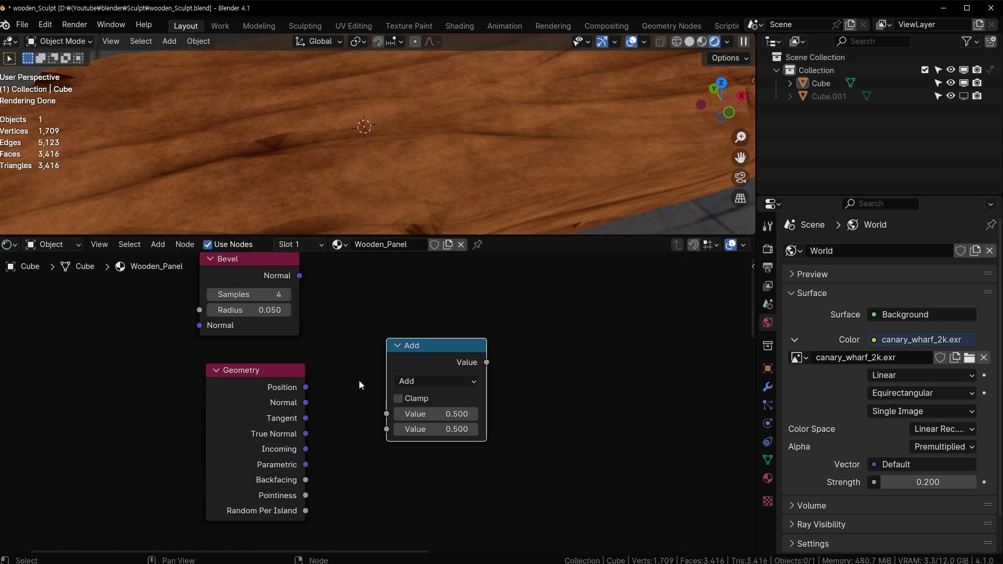
pyautogui.click(422, 330)
pyautogui.click(411, 348)
pyautogui.press('x')
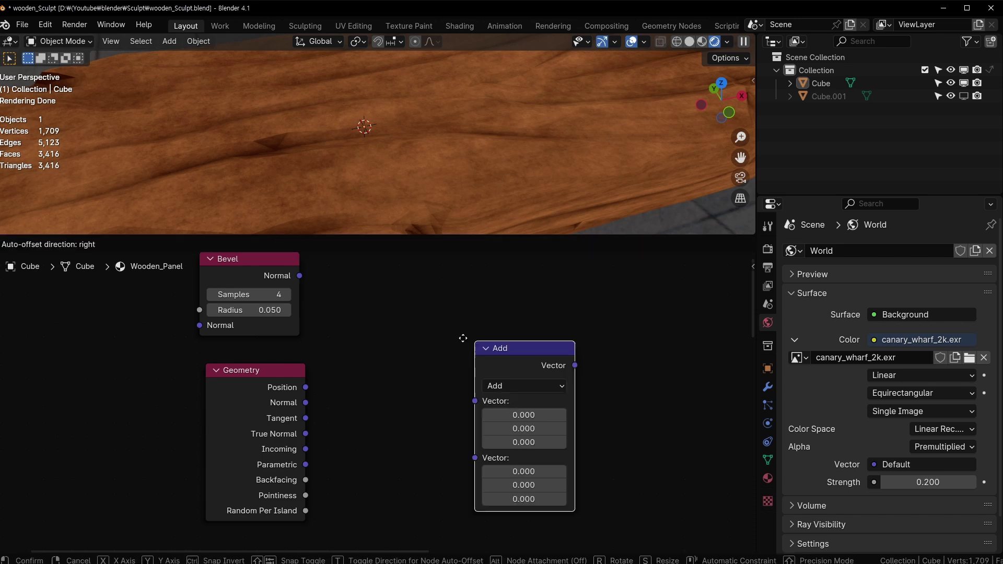
# Add a Vector Math node beside the Bevel and Geometry nodes
pyautogui.click(376, 313)
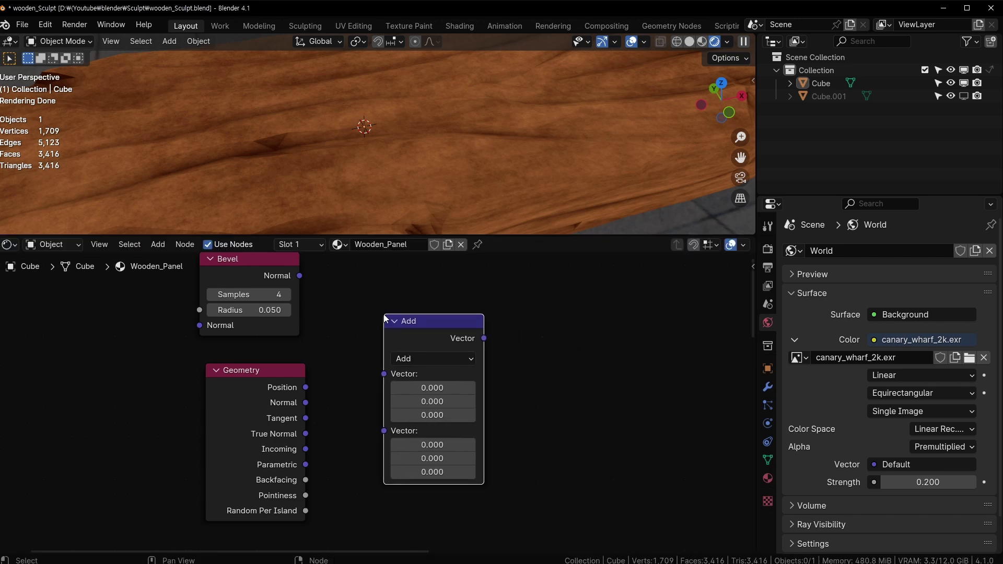
# Place the Vector Math node closer to the Bevel and Geometry nodes and set its operation to Dot Product
pyautogui.moveTo(406, 313); pyautogui.dragTo(386, 288)
pyautogui.click(404, 332)
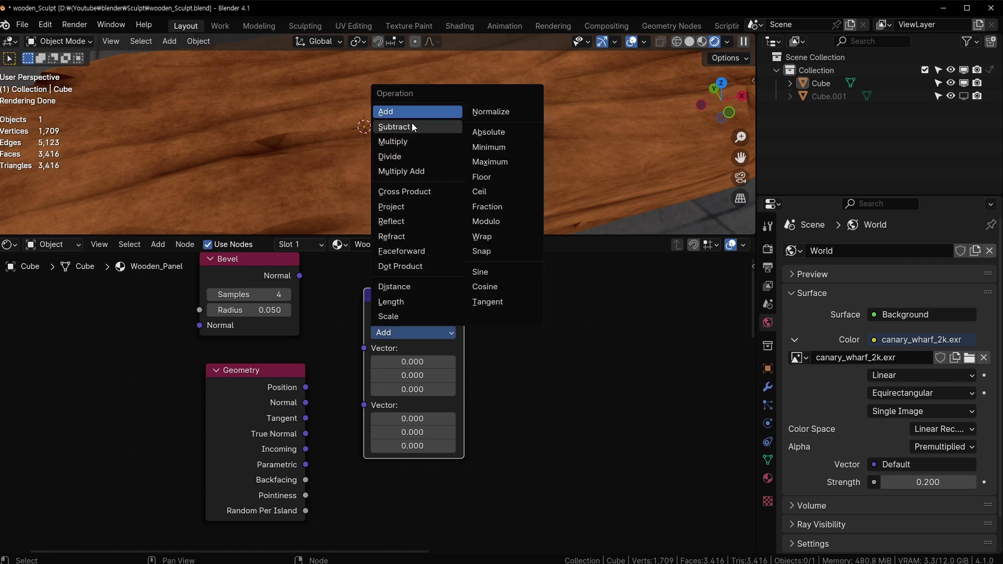
pyautogui.click(416, 266)
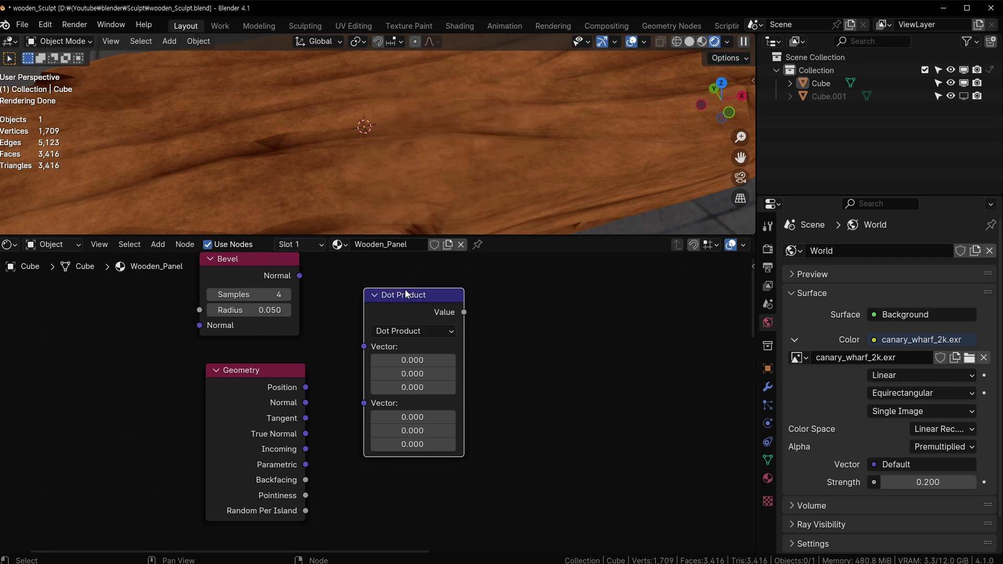
pyautogui.moveTo(412, 305); pyautogui.dragTo(419, 305)
# Connect the Bevel node's Normal and the Geometry node's Position outputs to the two Dot Product vector inputs
pyautogui.moveTo(299, 275); pyautogui.dragTo(370, 346)
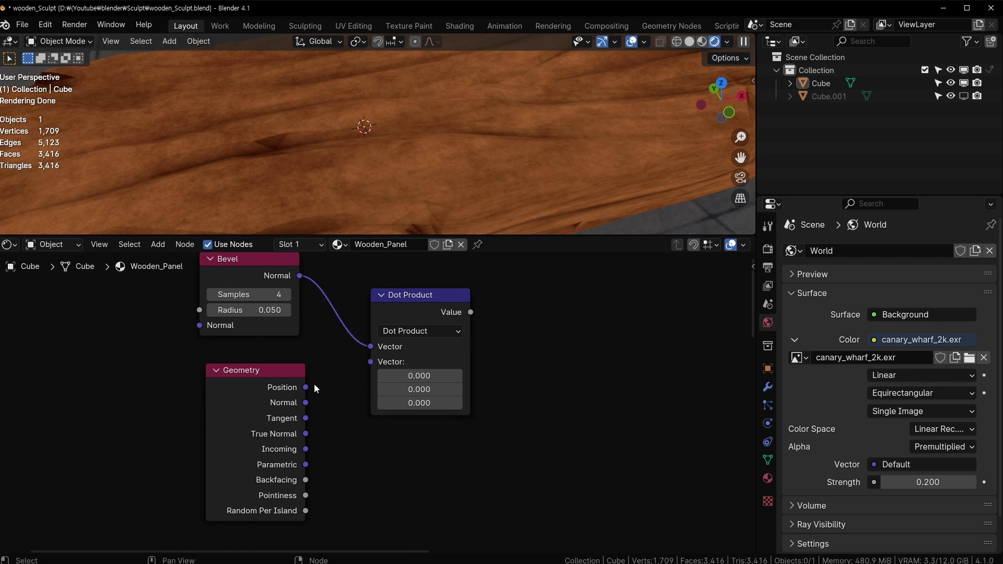
pyautogui.moveTo(305, 387); pyautogui.dragTo(382, 367)
pyautogui.moveTo(431, 296)
pyautogui.mouseDown()
pyautogui.moveTo(412, 313)
pyautogui.moveTo(424, 305)
pyautogui.mouseUp()
pyautogui.moveTo(414, 356); pyautogui.dragTo(532, 369, button='middle')
pyautogui.scroll(-1, 532, 369)
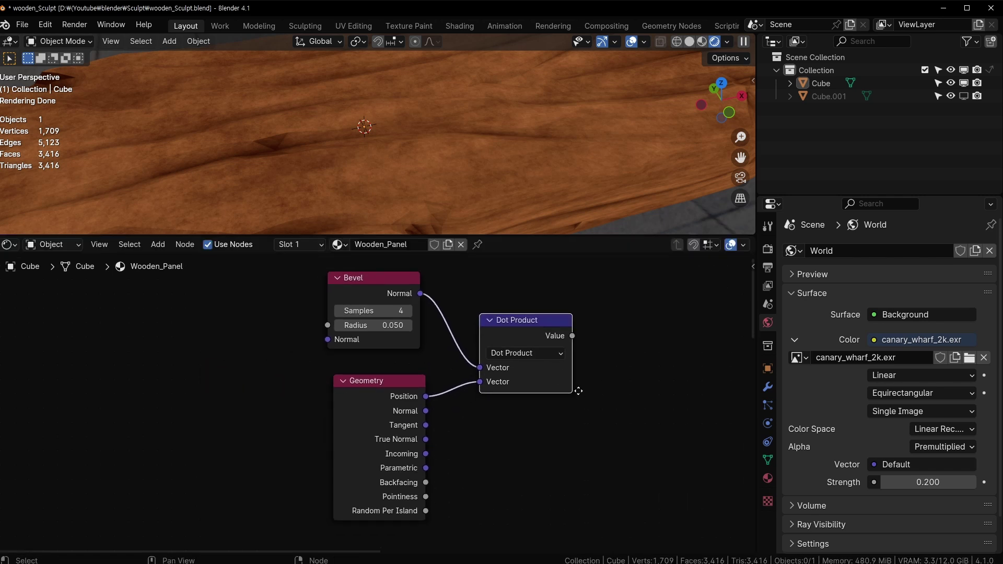
pyautogui.moveTo(578, 390); pyautogui.dragTo(504, 409, button='middle')
# Add a Color Ramp node after the Dot Product node and feed the Dot Product value into its Fac
pyautogui.click(624, 350)
pyautogui.hotkey('shift', 'a')
pyautogui.write('ra')
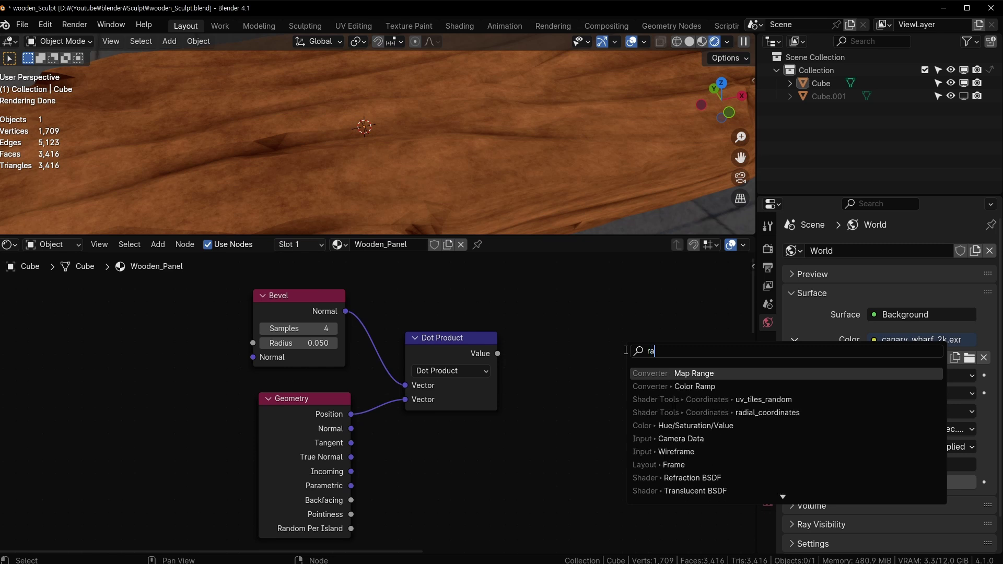
pyautogui.click(679, 386)
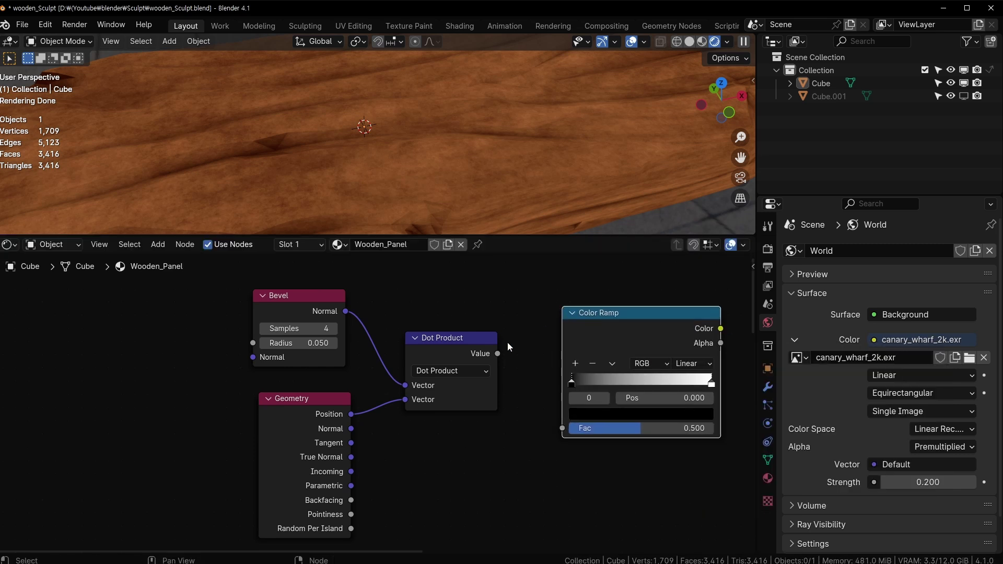
pyautogui.moveTo(497, 354); pyautogui.dragTo(562, 429)
pyautogui.moveTo(625, 320); pyautogui.dragTo(611, 309)
pyautogui.moveTo(180, 325); pyautogui.dragTo(309, 297, button='middle')
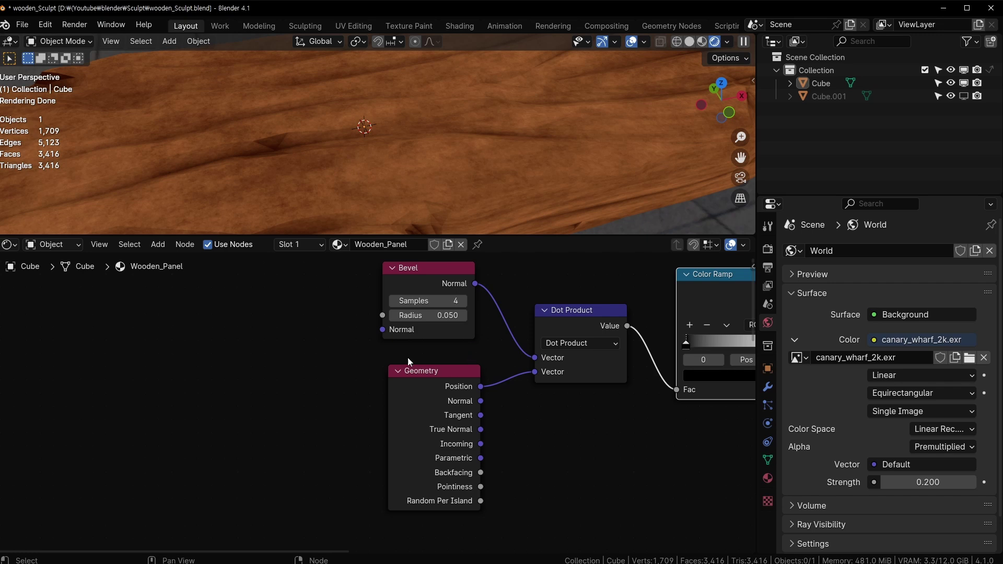
# Enlarge the 3D viewport and preview the new Color Ramp's output on the plank
pyautogui.moveTo(544, 237); pyautogui.dragTo(542, 284)
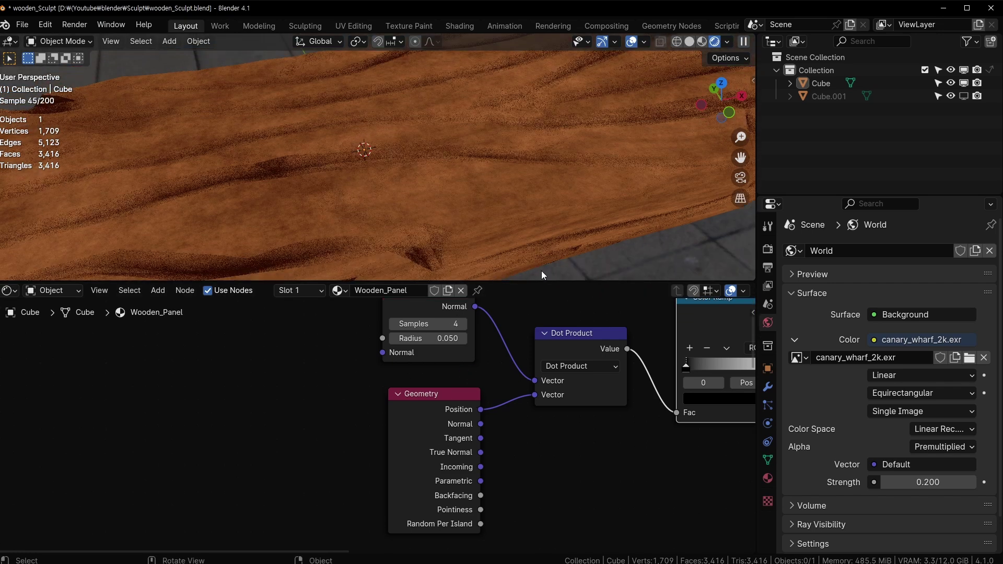
pyautogui.scroll(-2, 569, 203)
pyautogui.moveTo(702, 319); pyautogui.dragTo(596, 363, button='middle')
pyautogui.keyDown('ctrl'); pyautogui.keyDown('shift'); pyautogui.click(653, 353); pyautogui.keyUp('shift'); pyautogui.keyUp('ctrl')
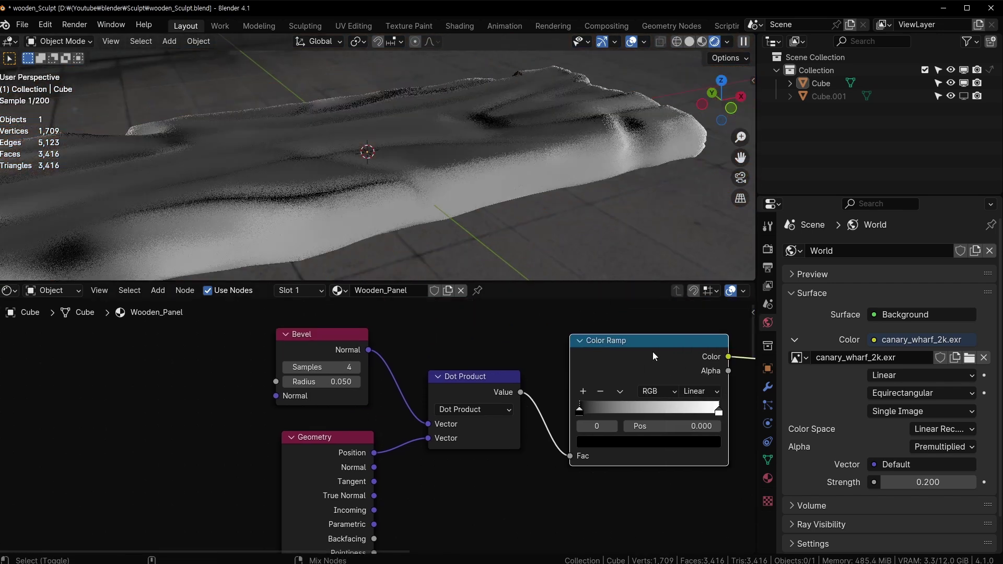
pyautogui.scroll(-4, 556, 169)
pyautogui.moveTo(694, 449); pyautogui.dragTo(101, 411, button='middle')
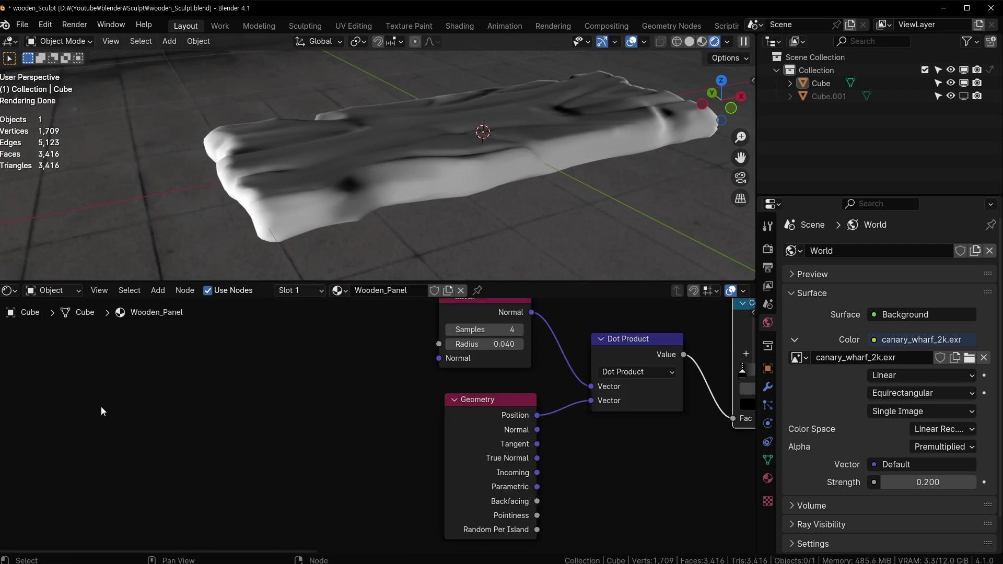
# Add a Map Range node before the Bevel node and connect its Result to the Bevel Radius
pyautogui.moveTo(347, 349); pyautogui.dragTo(305, 388, button='middle')
pyautogui.hotkey('shift', 'a')
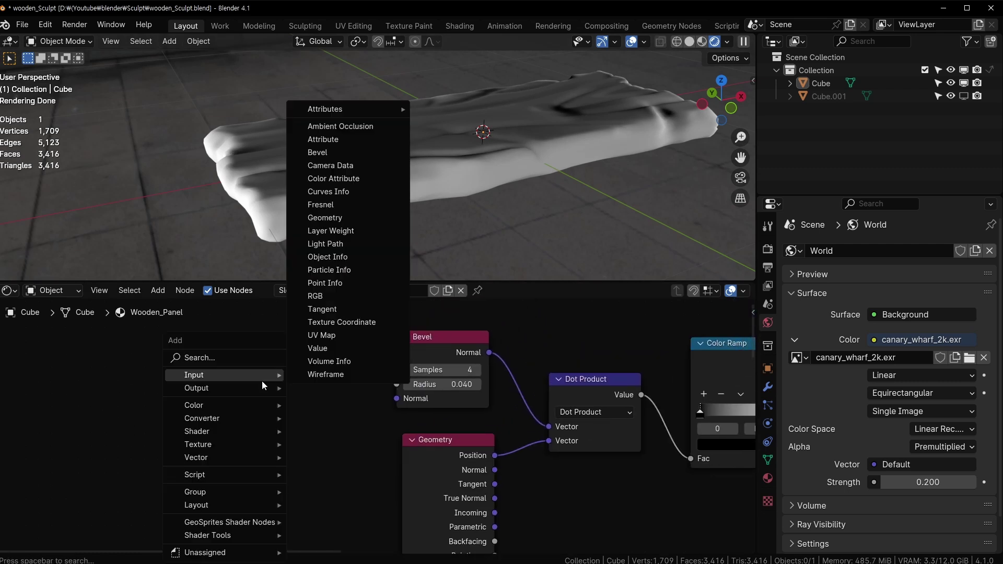
pyautogui.write('map')
pyautogui.press('Down')
pyautogui.press('Down')
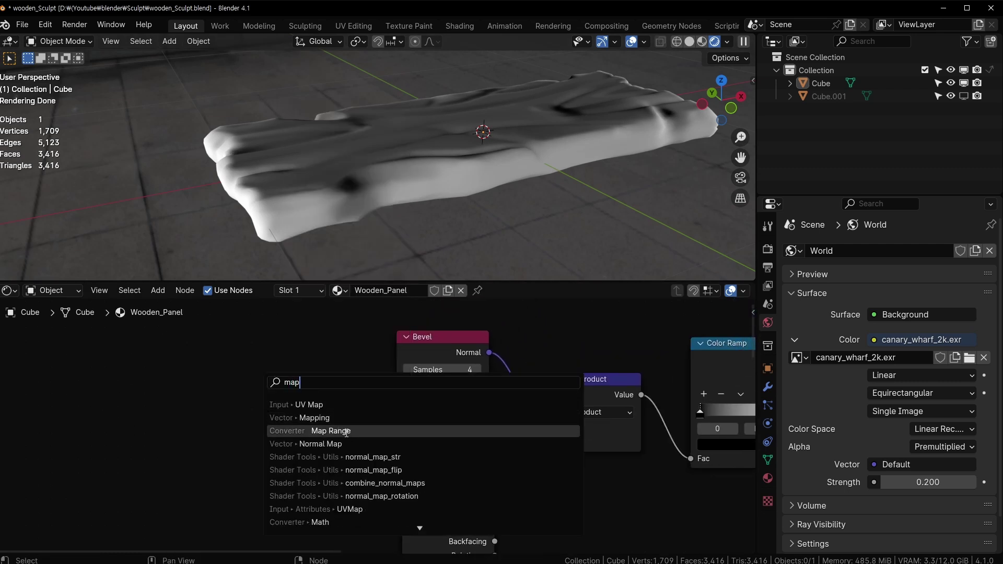
pyautogui.press('Return')
pyautogui.click(257, 366)
pyautogui.moveTo(352, 386); pyautogui.dragTo(396, 384)
pyautogui.moveTo(280, 391); pyautogui.dragTo(339, 368, button='middle')
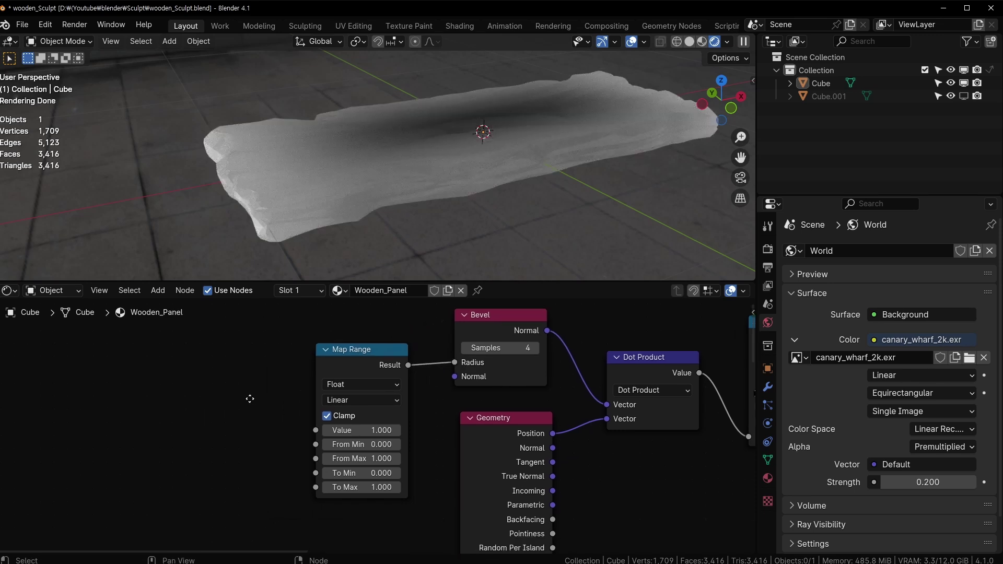
# Duplicate the Geometry node in front of the Map Range node and connect its Pointiness to the Map Range Value
pyautogui.click(485, 423)
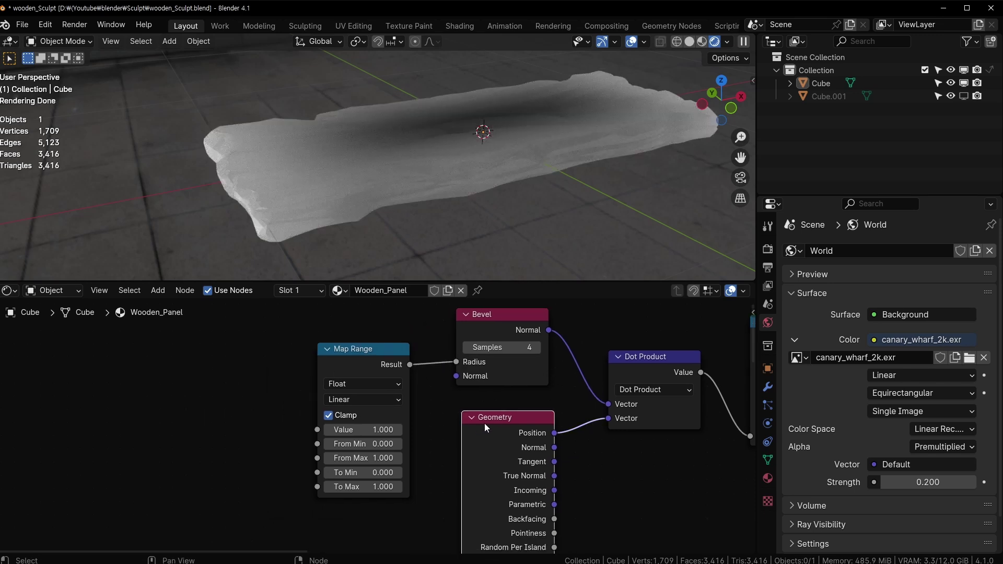
pyautogui.hotkey('shift', 'd')
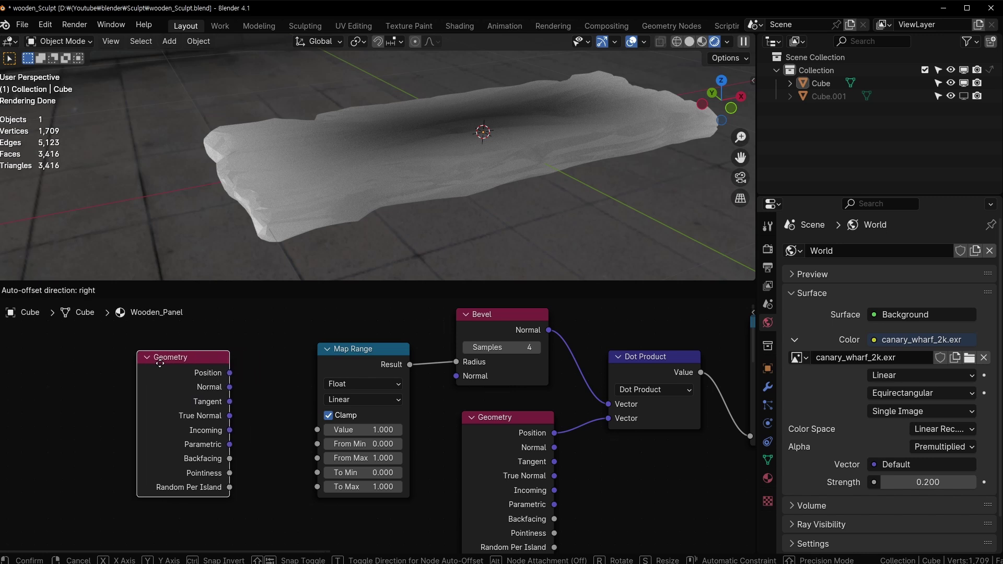
pyautogui.click(198, 359)
pyautogui.moveTo(268, 418); pyautogui.dragTo(233, 404, button='middle')
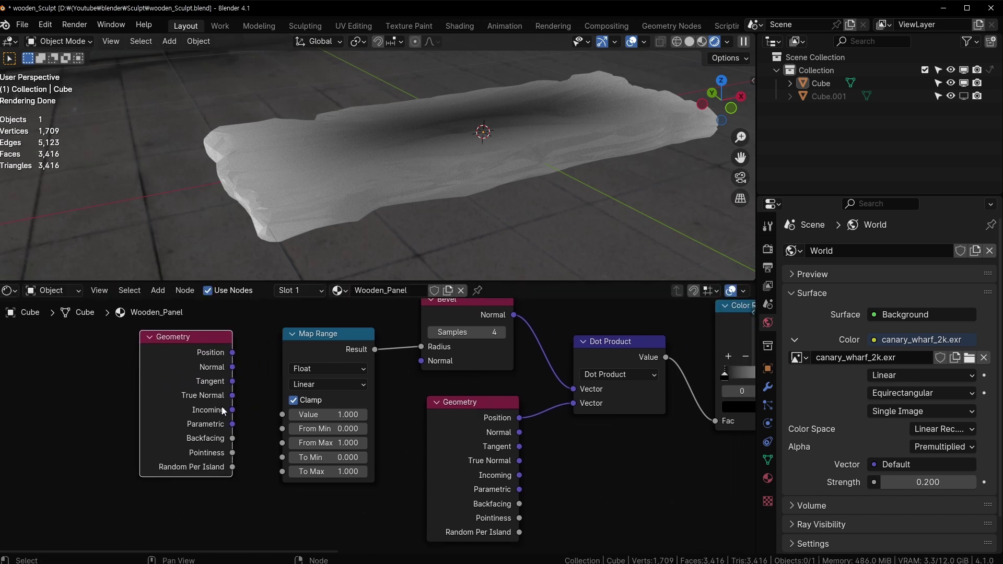
pyautogui.moveTo(198, 349); pyautogui.dragTo(207, 351)
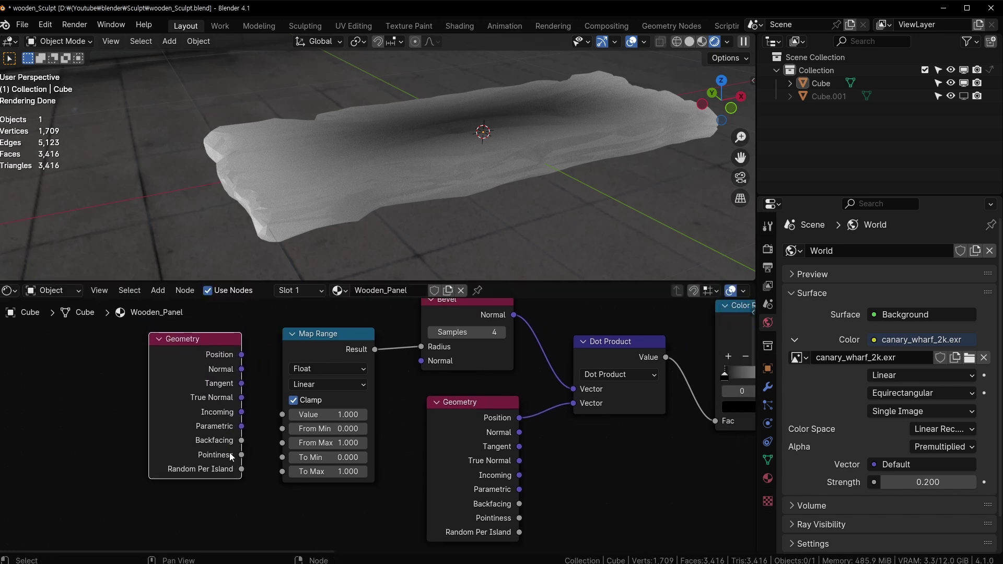
pyautogui.moveTo(241, 455); pyautogui.dragTo(282, 414)
# Replace the Position link into the Dot Product with the Geometry node's Normal, preview the Color Ramp, and save the file
pyautogui.moveTo(528, 413); pyautogui.dragTo(442, 407, button='middle')
pyautogui.moveTo(384, 396); pyautogui.dragTo(380, 398)
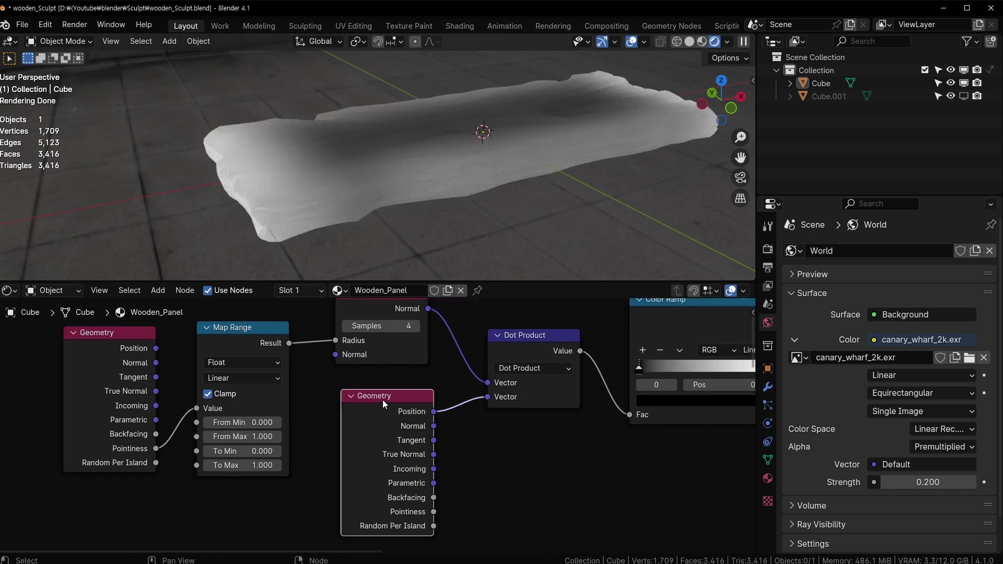
pyautogui.moveTo(430, 428); pyautogui.dragTo(487, 397)
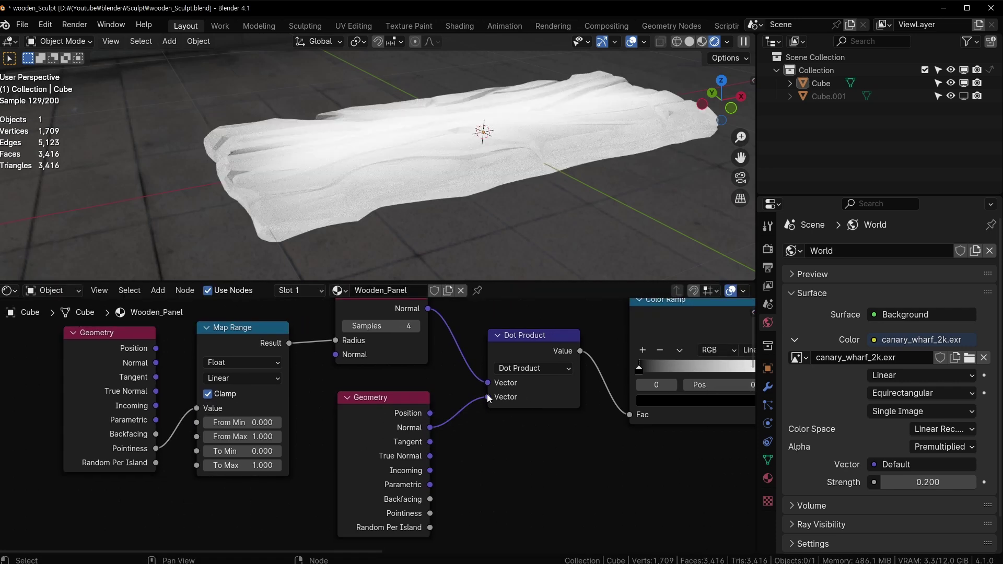
pyautogui.moveTo(474, 405); pyautogui.dragTo(198, 386, button='middle')
pyautogui.keyDown('ctrl'); pyautogui.keyDown('shift'); pyautogui.click(428, 350); pyautogui.keyUp('shift'); pyautogui.keyUp('ctrl')
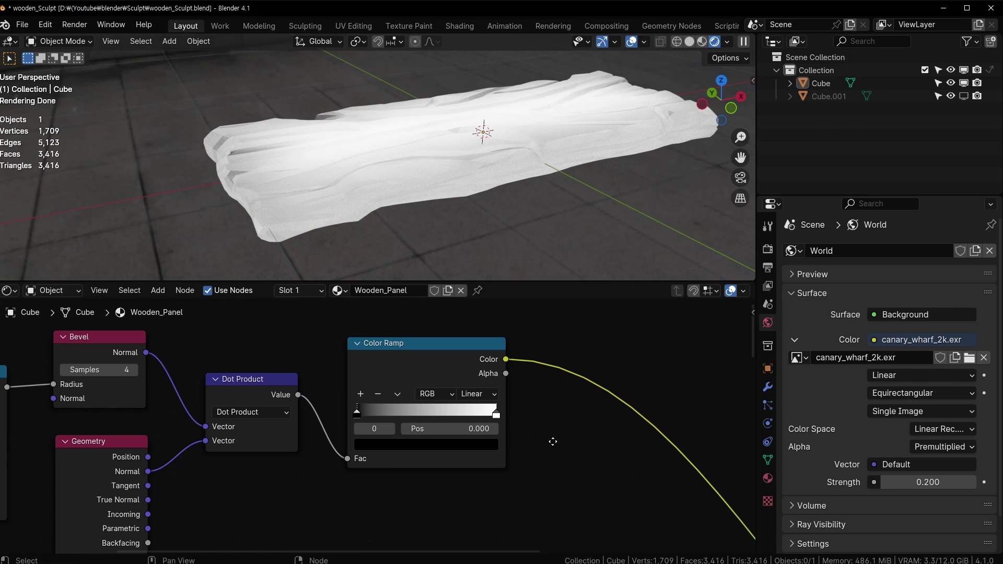
pyautogui.moveTo(366, 397); pyautogui.dragTo(399, 464, button='middle')
pyautogui.moveTo(333, 168); pyautogui.dragTo(403, 164, button='middle')
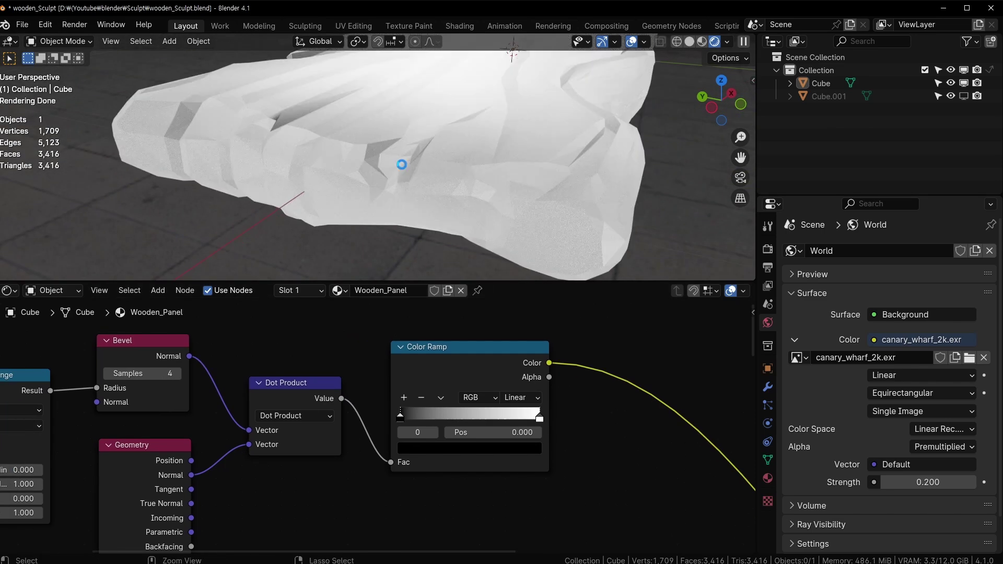
pyautogui.hotkey('ctrl', 's')
# Tidy the spacing of the Geometry, Dot Product and Color Ramp nodes and save the file
pyautogui.moveTo(266, 409); pyautogui.dragTo(393, 393, button='middle')
pyautogui.scroll(-1, 366, 397)
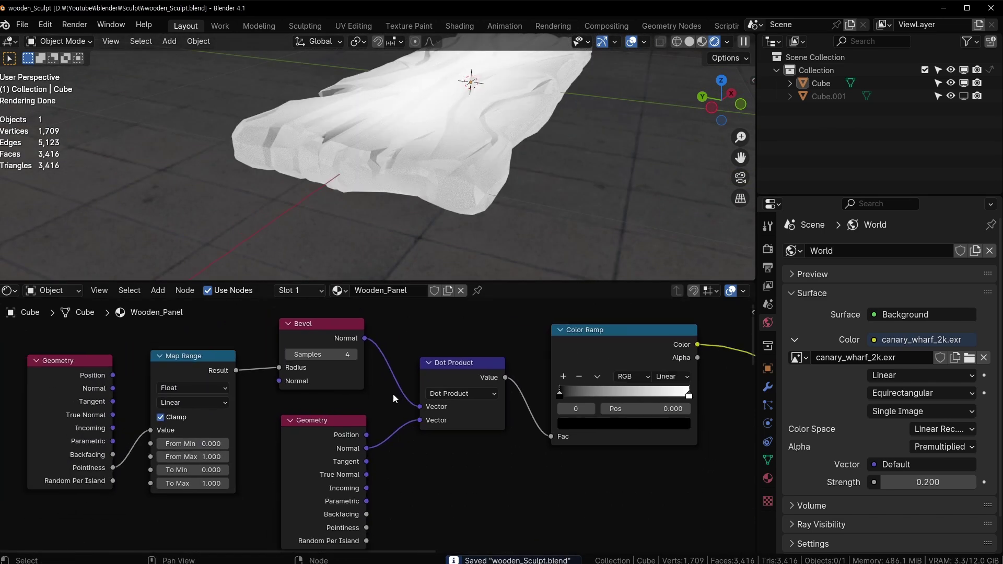
pyautogui.click(86, 371)
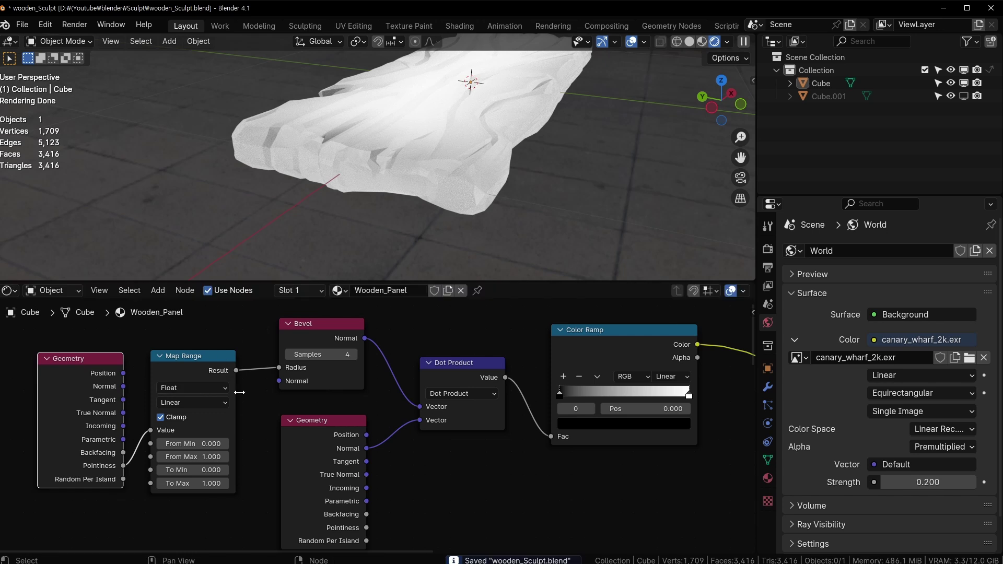
pyautogui.moveTo(319, 331); pyautogui.dragTo(221, 322, button='middle')
pyautogui.moveTo(223, 416); pyautogui.dragTo(221, 414)
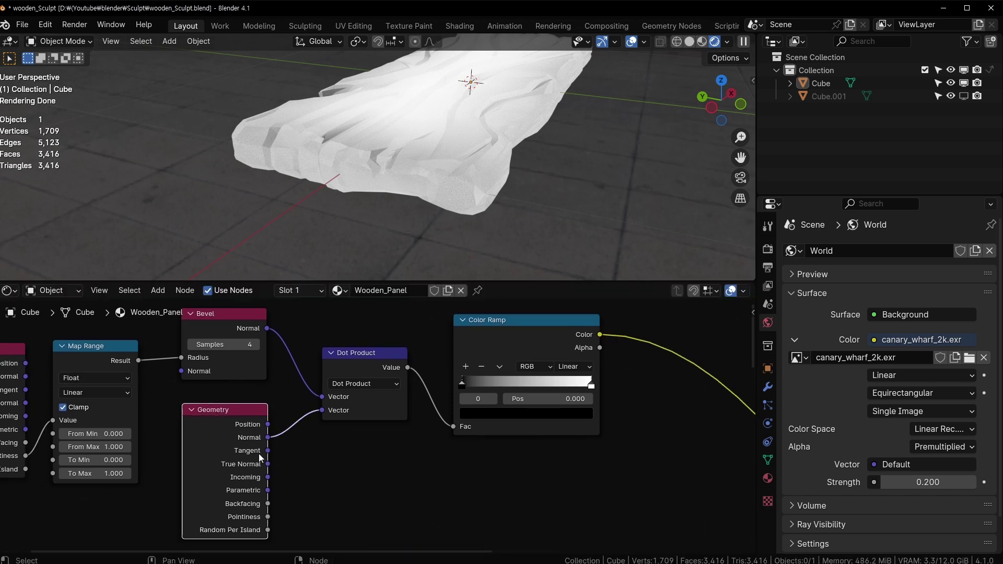
pyautogui.moveTo(384, 361); pyautogui.dragTo(380, 358)
pyautogui.moveTo(367, 370); pyautogui.dragTo(295, 422, button='middle')
pyautogui.moveTo(444, 380)
pyautogui.mouseDown()
pyautogui.moveTo(416, 385)
pyautogui.moveTo(440, 383)
pyautogui.mouseUp()
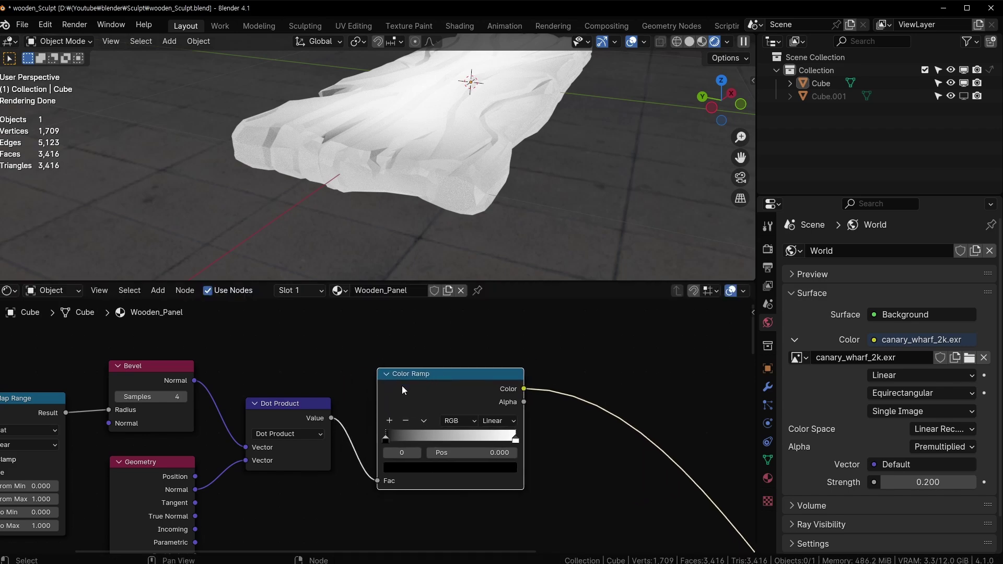
pyautogui.moveTo(237, 282)
pyautogui.mouseDown(button='middle')
pyautogui.moveTo(432, 235)
pyautogui.moveTo(427, 242)
pyautogui.moveTo(415, 196)
pyautogui.moveTo(434, 166)
pyautogui.mouseUp(button='middle')
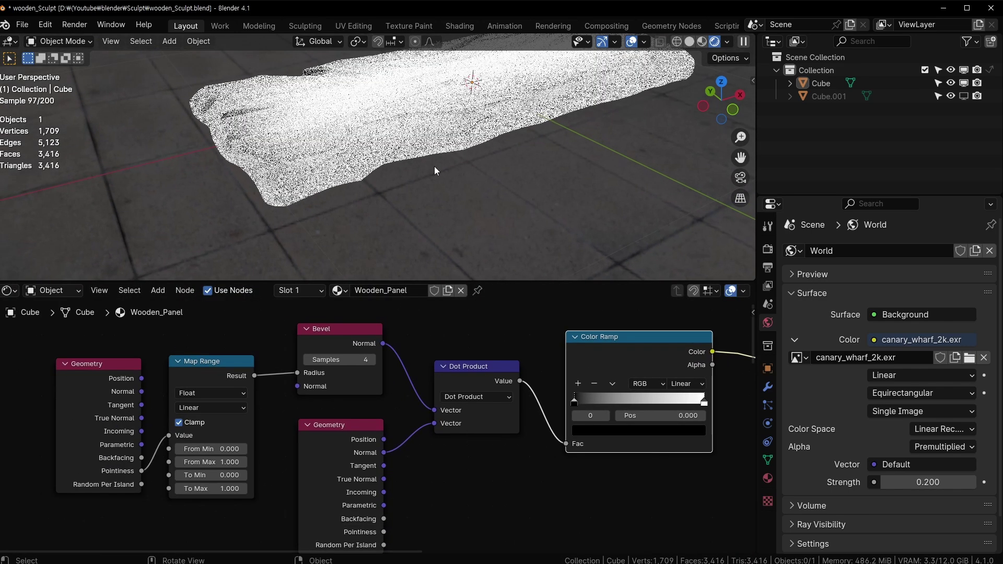
pyautogui.hotkey('ctrl', 's')
pyautogui.moveTo(111, 434); pyautogui.dragTo(112, 432)
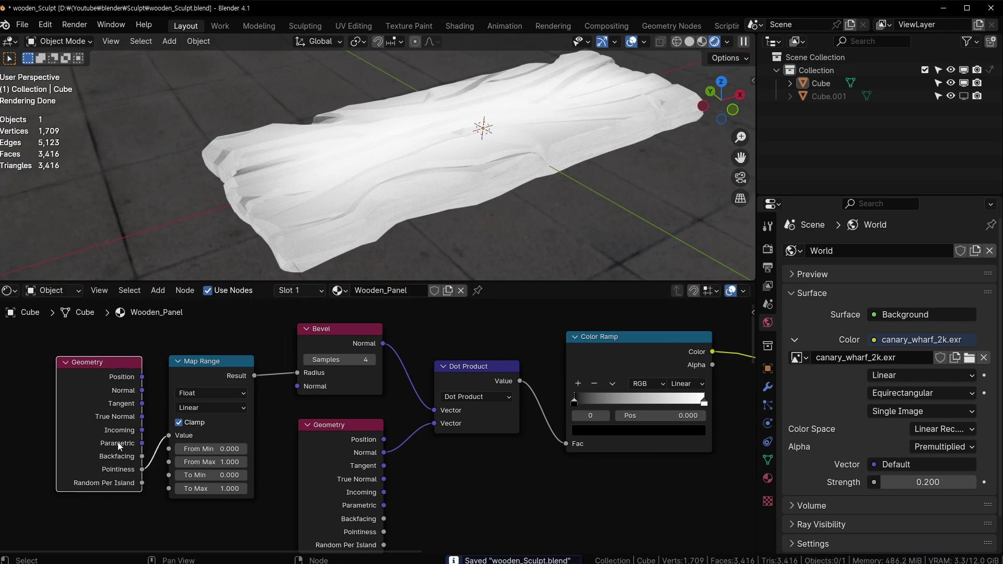
# Set the Map Range node's From Max to 1.300, To Min to -0.280 and To Max to 0.610
pyautogui.scroll(5, 369, 224)
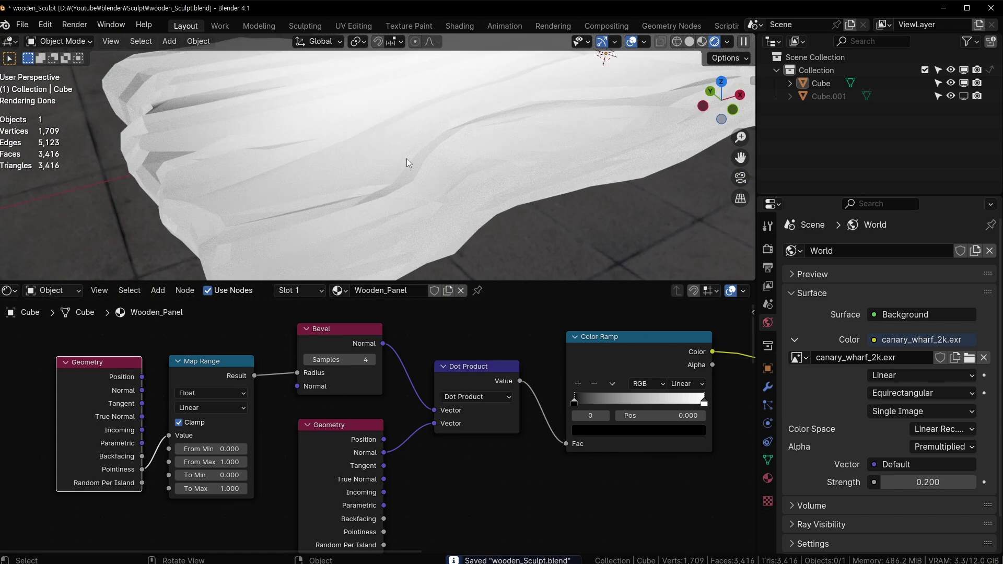
pyautogui.moveTo(224, 464); pyautogui.dragTo(260, 436, button='middle')
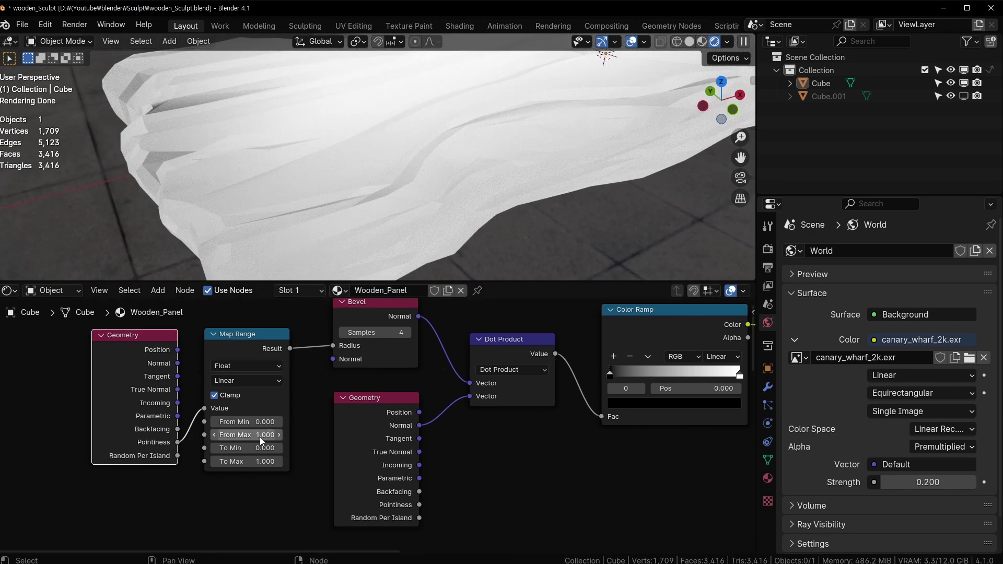
pyautogui.scroll(1, 259, 435)
pyautogui.keyDown('shift'); pyautogui.moveTo(245, 436); pyautogui.dragTo(225, 464); pyautogui.keyUp('shift')
pyautogui.moveTo(549, 469); pyautogui.dragTo(390, 487, button='middle')
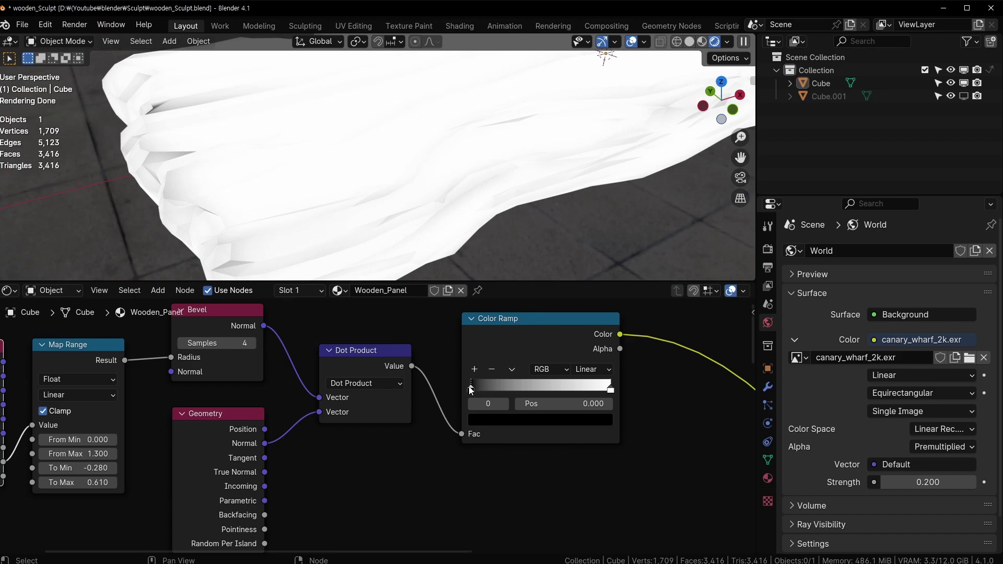
# Reverse the Color Ramp to run from white to black, put the white stop at 0.804, and save the file
pyautogui.moveTo(496, 389); pyautogui.dragTo(590, 388)
pyautogui.moveTo(470, 203); pyautogui.dragTo(460, 191, button='middle')
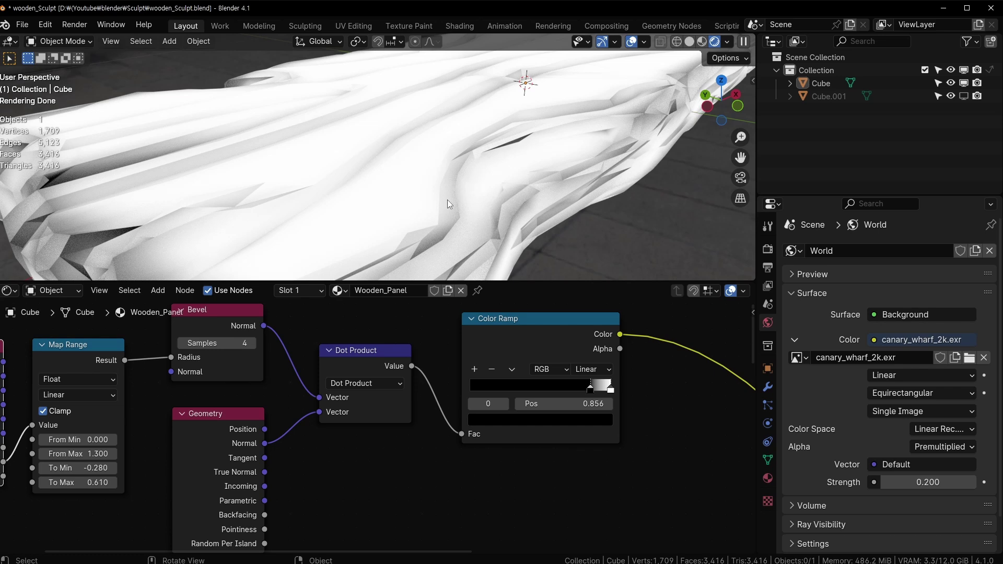
pyautogui.scroll(1, 592, 366)
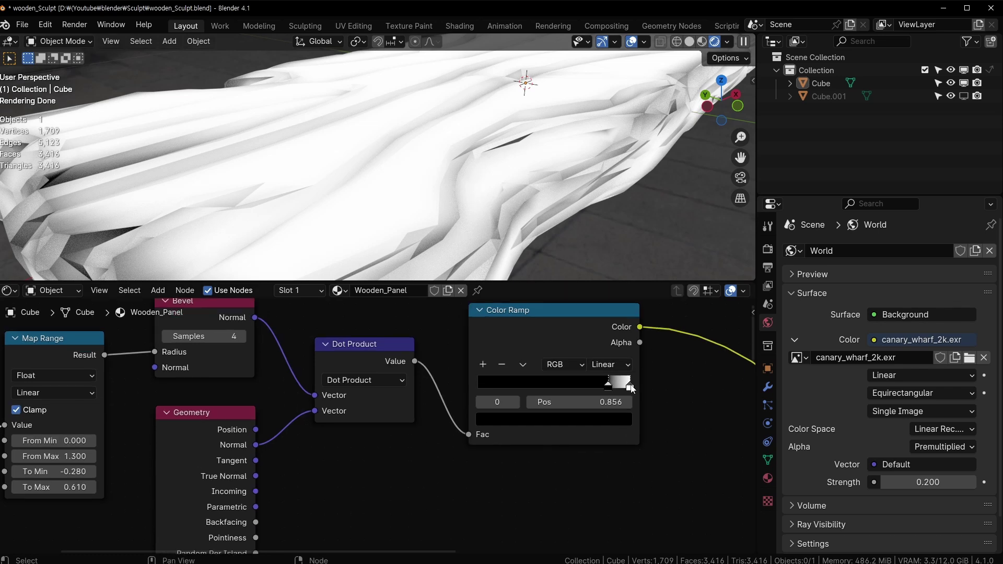
pyautogui.moveTo(631, 387); pyautogui.dragTo(596, 387)
pyautogui.moveTo(429, 167); pyautogui.dragTo(461, 197, button='middle')
pyautogui.scroll(5, 475, 202)
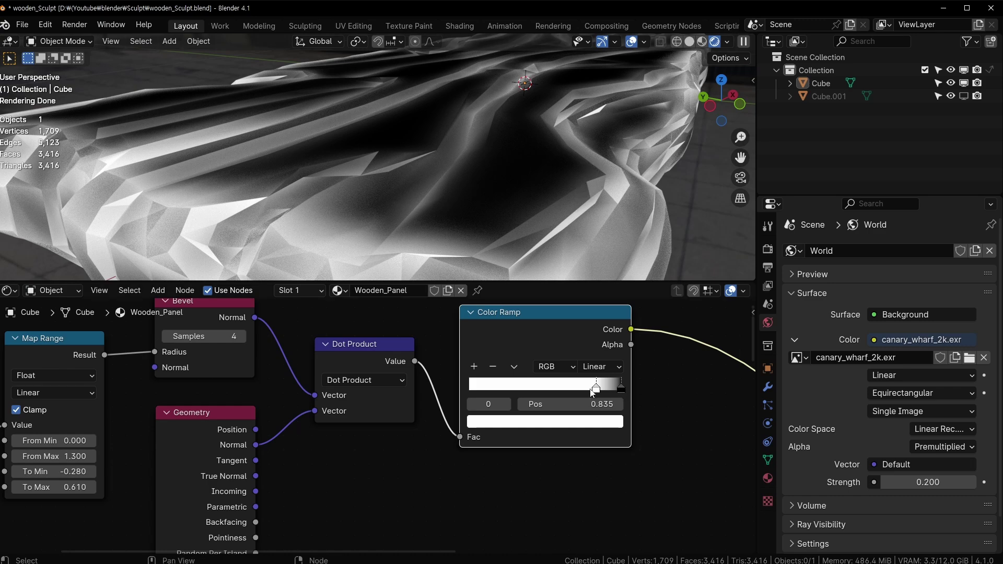
pyautogui.hscroll(-8, 193, 469)
pyautogui.hotkey('ctrl', 's')
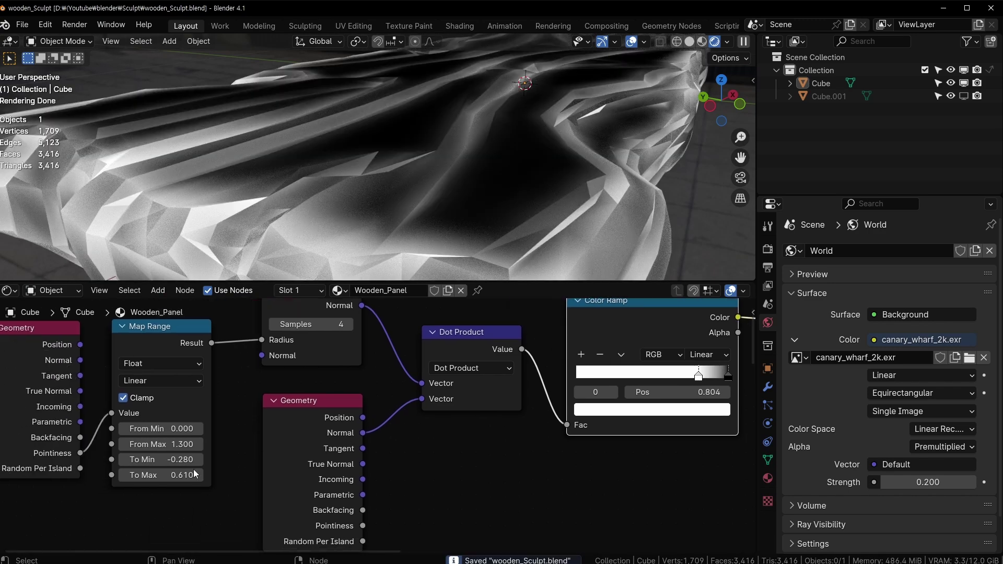
pyautogui.scroll(1, 319, 480)
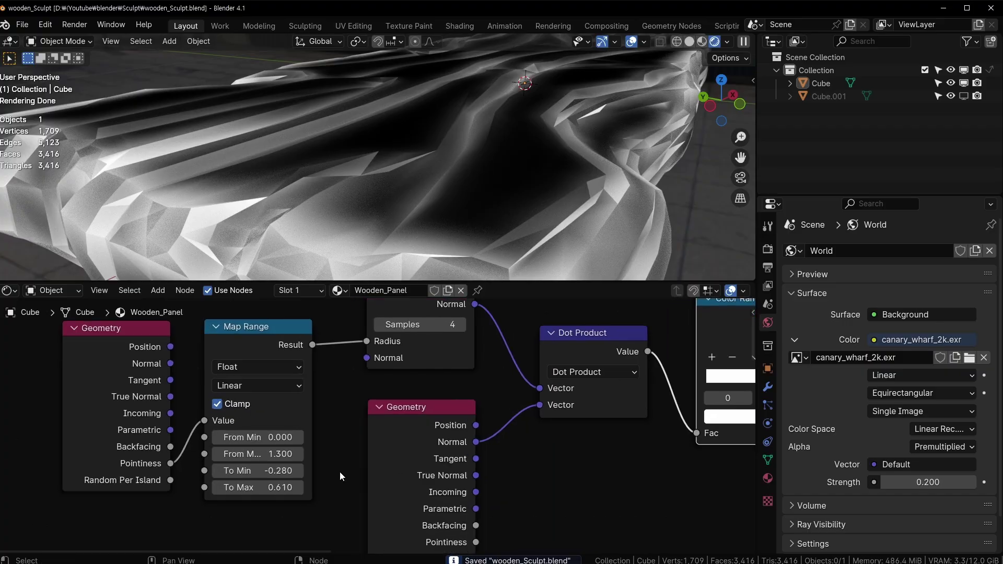
# Set the Map Range node's From Max to 1.530 and To Max to 0.600, checking the edge mask around the plank
pyautogui.click(298, 453)
pyautogui.moveTo(299, 454); pyautogui.dragTo(502, 168)
pyautogui.scroll(-3, 493, 178)
pyautogui.moveTo(502, 167); pyautogui.dragTo(389, 252, button='middle')
pyautogui.moveTo(460, 99); pyautogui.dragTo(365, 219, button='middle')
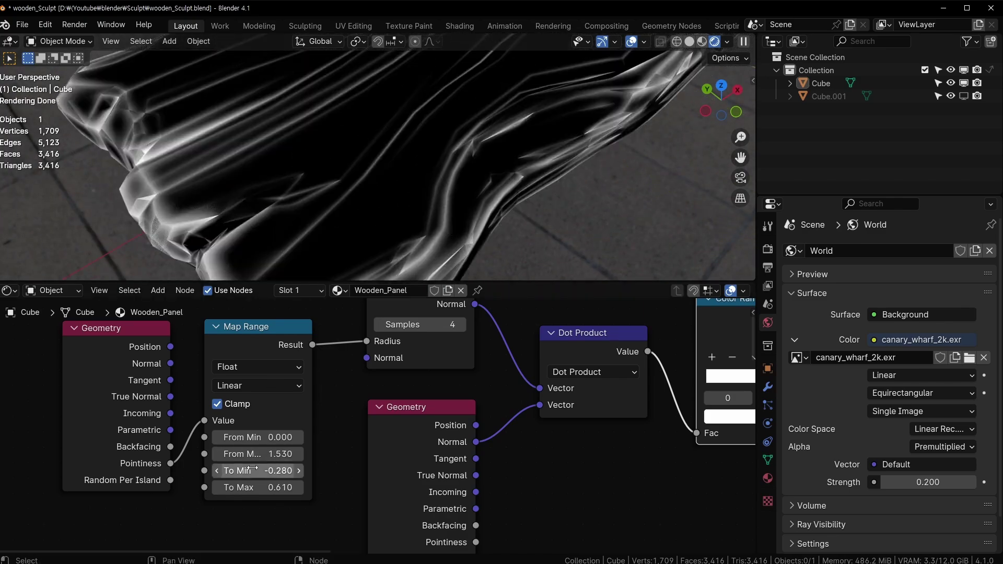
pyautogui.moveTo(258, 470); pyautogui.dragTo(257, 470)
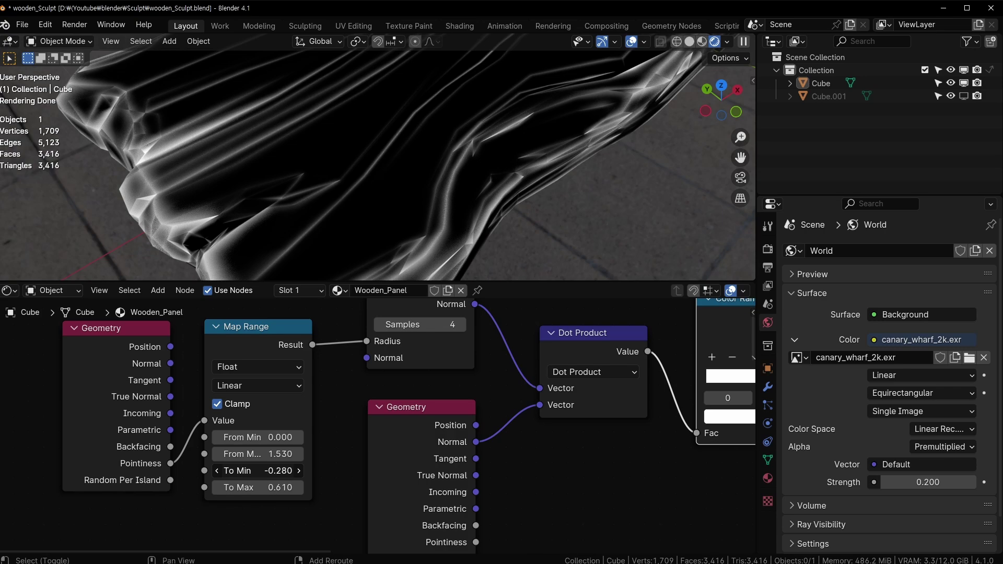
pyautogui.moveTo(257, 487); pyautogui.dragTo(259, 487)
pyautogui.moveTo(393, 227); pyautogui.dragTo(396, 296, button='middle')
pyautogui.keyDown('ctrl'); pyautogui.moveTo(440, 235); pyautogui.dragTo(460, 203, button='middle'); pyautogui.keyUp('ctrl')
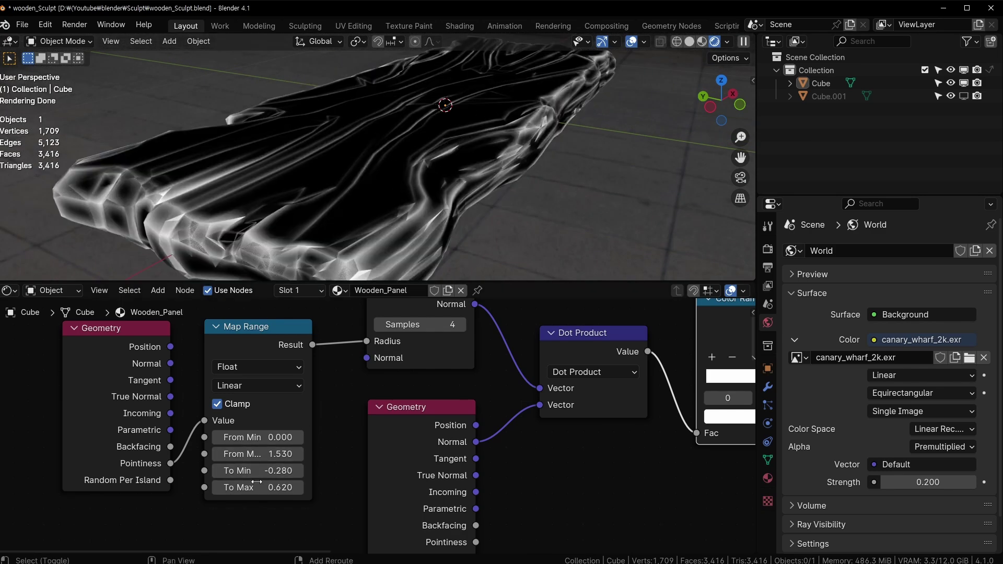
pyautogui.moveTo(259, 488); pyautogui.dragTo(256, 487)
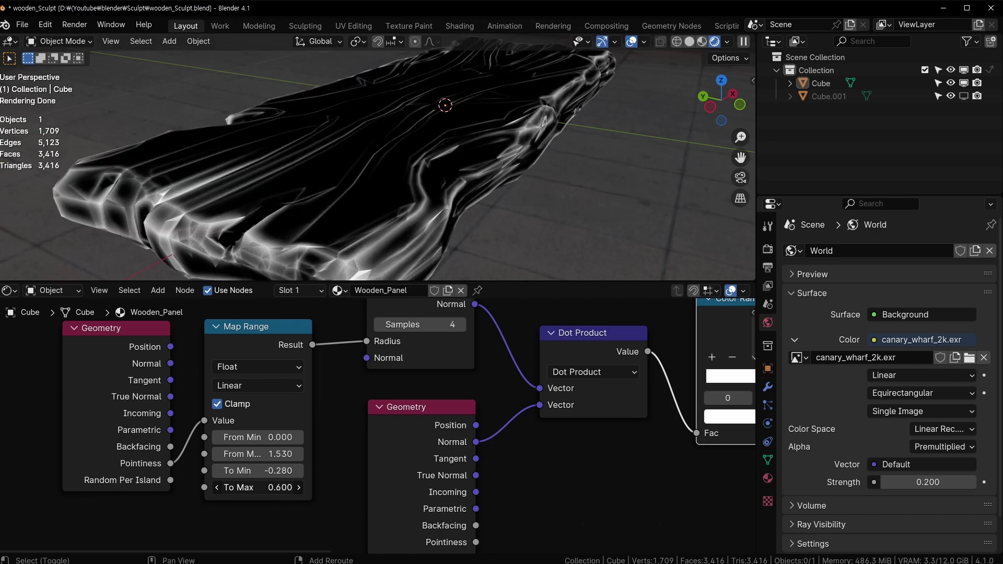
pyautogui.moveTo(419, 126); pyautogui.dragTo(387, 168, button='middle')
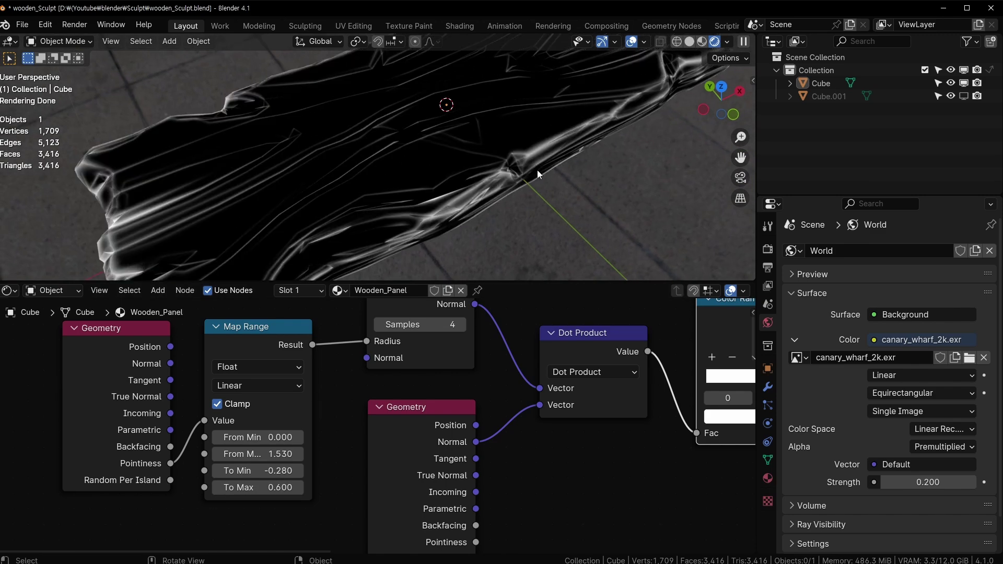
# Reposition the edge mask Color Ramp's white stop to 0.891 and save the file
pyautogui.keyDown('shift'); pyautogui.moveTo(611, 416); pyautogui.dragTo(286, 464, button='middle'); pyautogui.keyUp('shift')
pyautogui.moveTo(514, 427)
pyautogui.mouseDown()
pyautogui.moveTo(548, 428)
pyautogui.moveTo(502, 433)
pyautogui.moveTo(521, 433)
pyautogui.mouseUp()
pyautogui.keyDown('shift'); pyautogui.moveTo(251, 488); pyautogui.dragTo(568, 415, button='middle'); pyautogui.keyUp('shift')
pyautogui.hotkey('ctrl', 's')
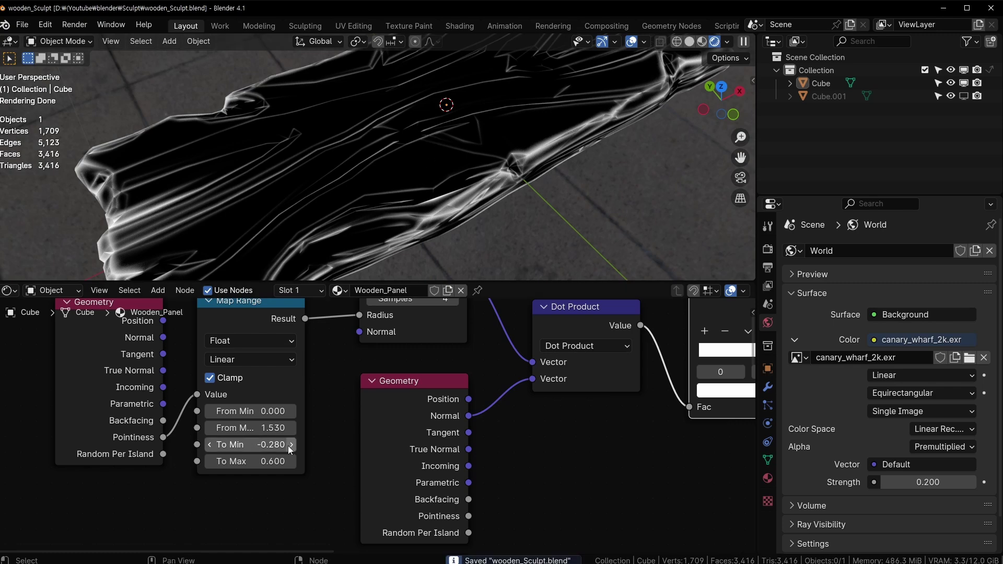
# Set the Map Range node's From Max to 1.510, To Min to -0.260 and To Max to 0.560, and save the file
pyautogui.moveTo(323, 416); pyautogui.dragTo(374, 423, button='middle')
pyautogui.scroll(1, 374, 423)
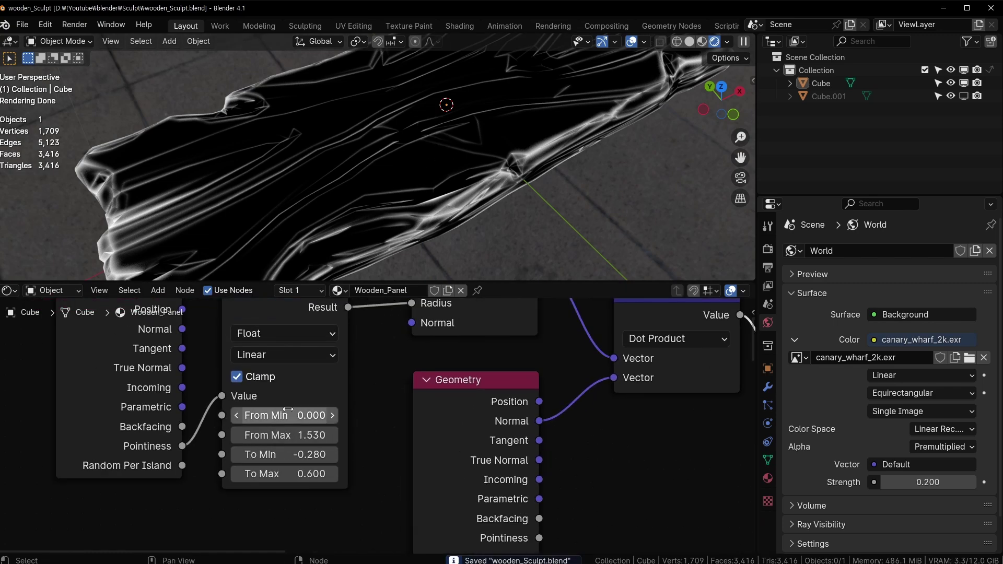
pyautogui.moveTo(297, 435)
pyautogui.mouseDown()
pyautogui.moveTo(310, 435)
pyautogui.moveTo(291, 435)
pyautogui.mouseUp()
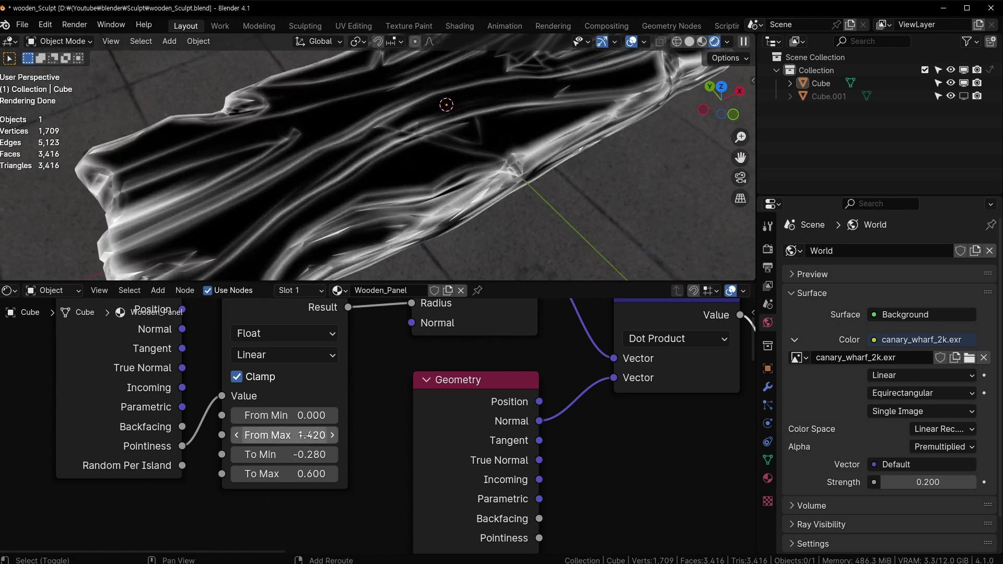
pyautogui.moveTo(305, 435); pyautogui.dragTo(310, 435)
pyautogui.scroll(-2, 507, 169)
pyautogui.moveTo(507, 168); pyautogui.dragTo(499, 118, button='middle')
pyautogui.hotkey('ctrl', 's')
pyautogui.scroll(5, 391, 163)
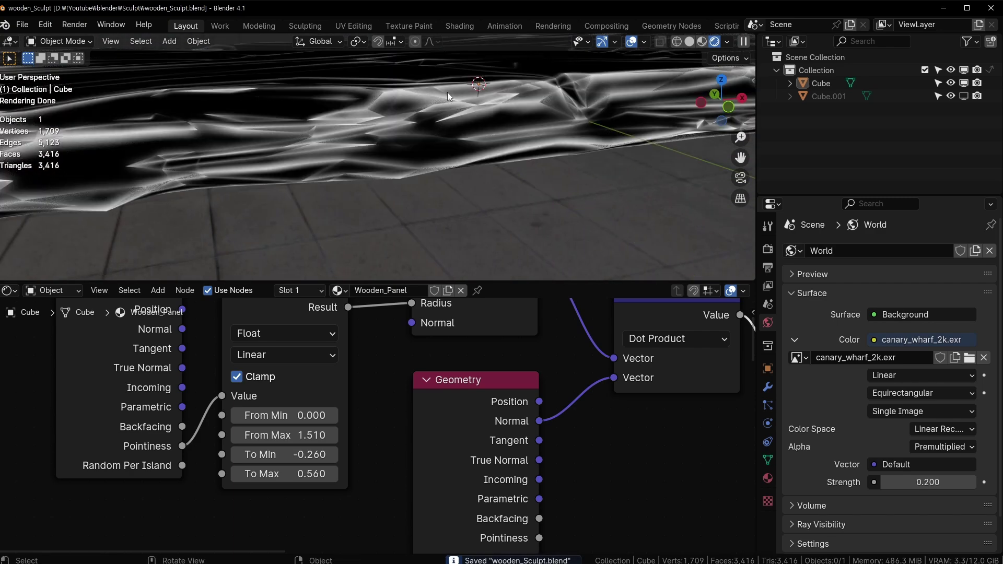
# Put the edge mask Color Ramp's white stop at 0.832 and recolour it orange with hue 0.031 and saturation 0.980
pyautogui.keyDown('shift'); pyautogui.moveTo(479, 83); pyautogui.dragTo(318, 156, button='middle'); pyautogui.keyUp('shift')
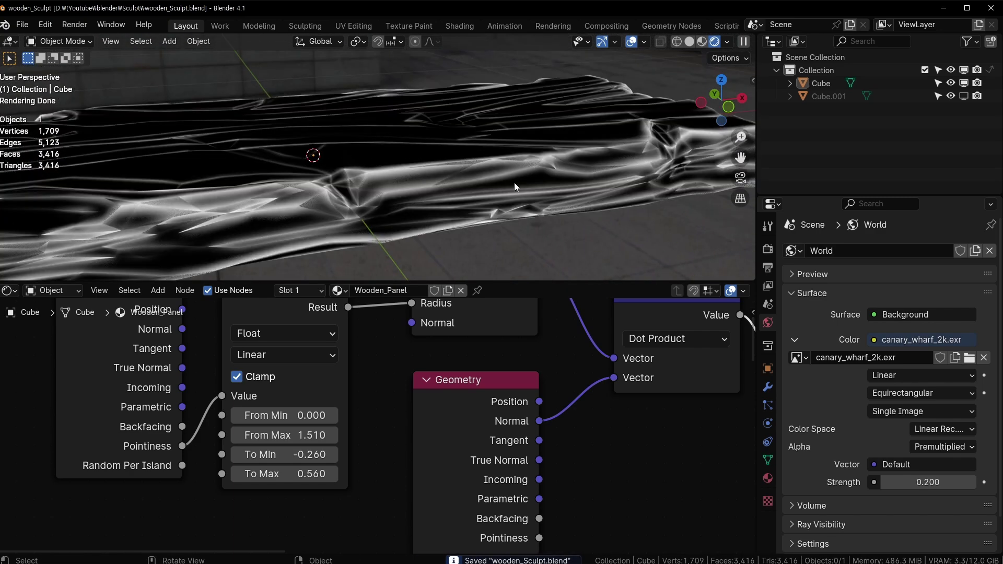
pyautogui.moveTo(633, 437); pyautogui.dragTo(277, 469, button='middle')
pyautogui.scroll(-3, 468, 440)
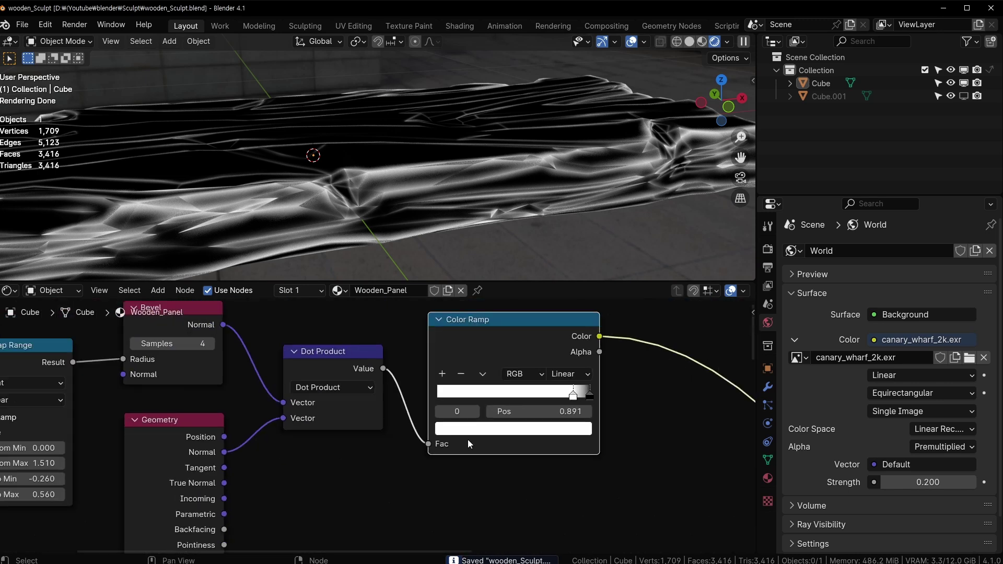
pyautogui.moveTo(605, 429); pyautogui.dragTo(420, 421, button='middle')
pyautogui.scroll(3, 419, 420)
pyautogui.scroll(1, 371, 408)
pyautogui.moveTo(398, 362)
pyautogui.mouseDown()
pyautogui.moveTo(376, 362)
pyautogui.moveTo(381, 370)
pyautogui.mouseUp()
pyautogui.click(371, 416)
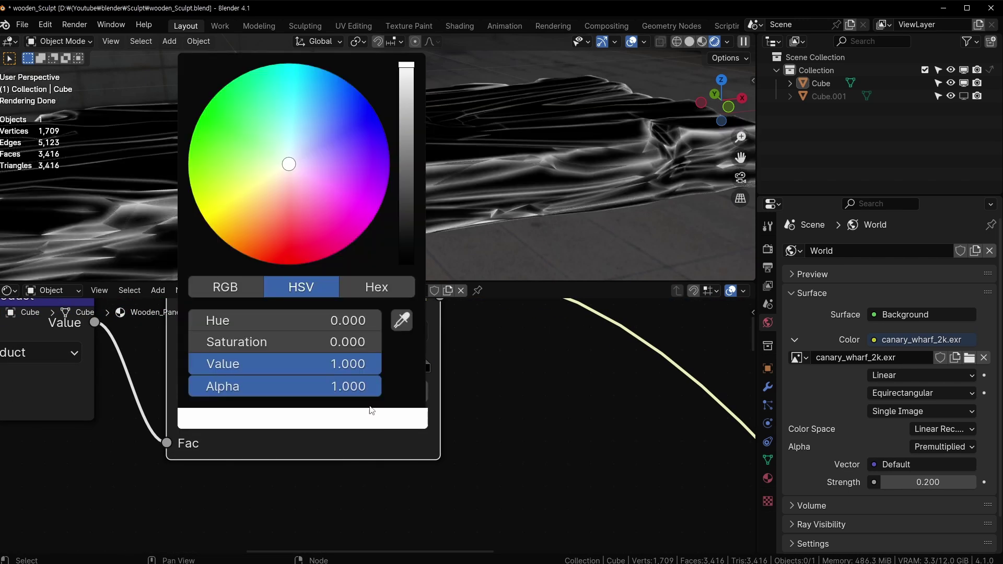
pyautogui.click(269, 197)
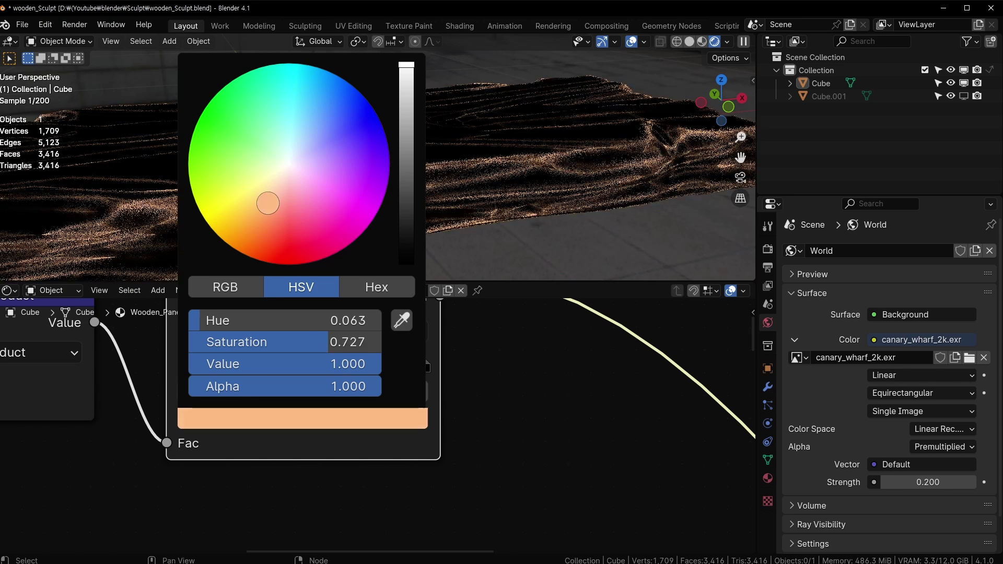
pyautogui.moveTo(268, 203); pyautogui.dragTo(258, 240)
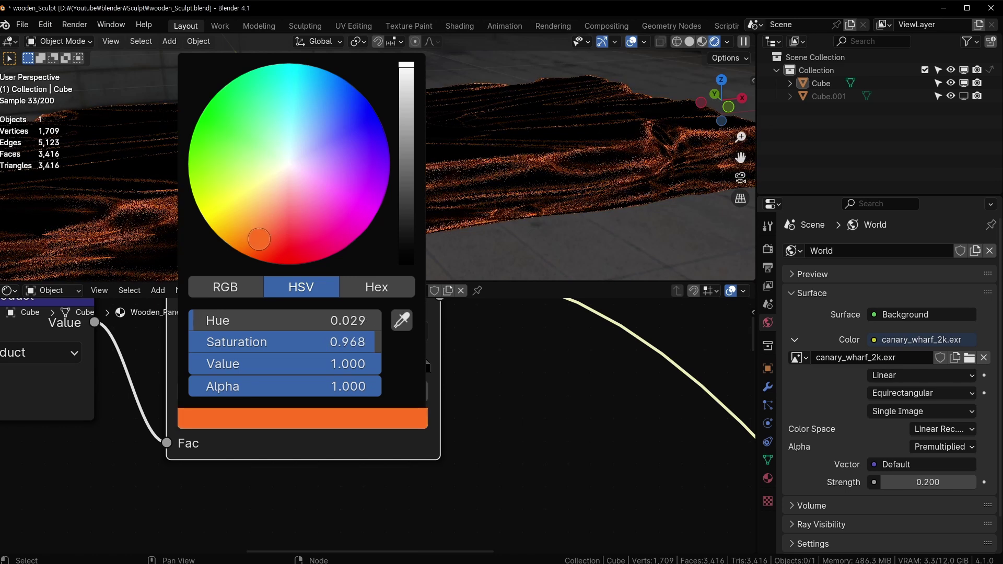
pyautogui.scroll(-10, 568, 434)
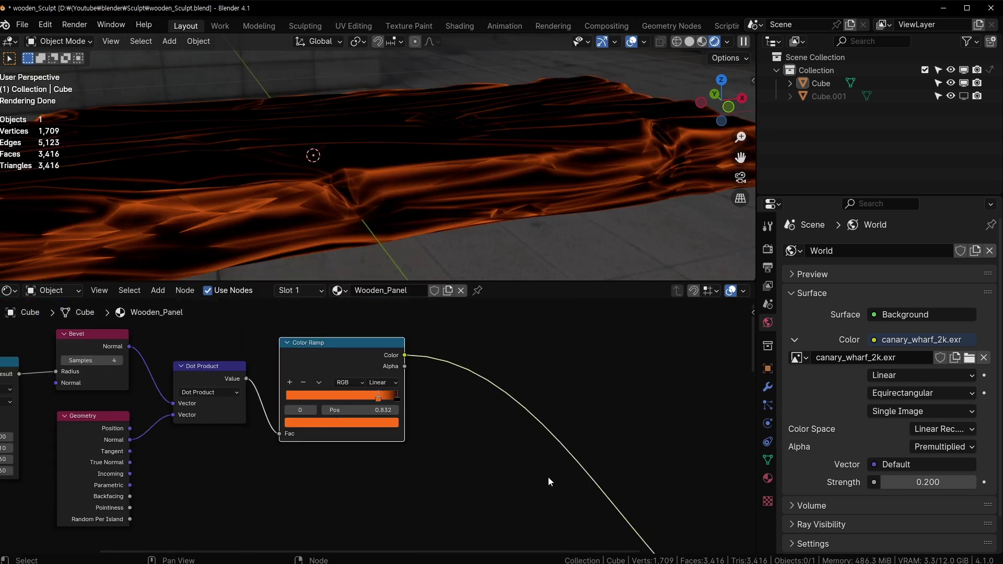
# Duplicate the second Multiply node and place the copy above the Principled BSDF
pyautogui.moveTo(547, 478); pyautogui.dragTo(478, 512, button='middle')
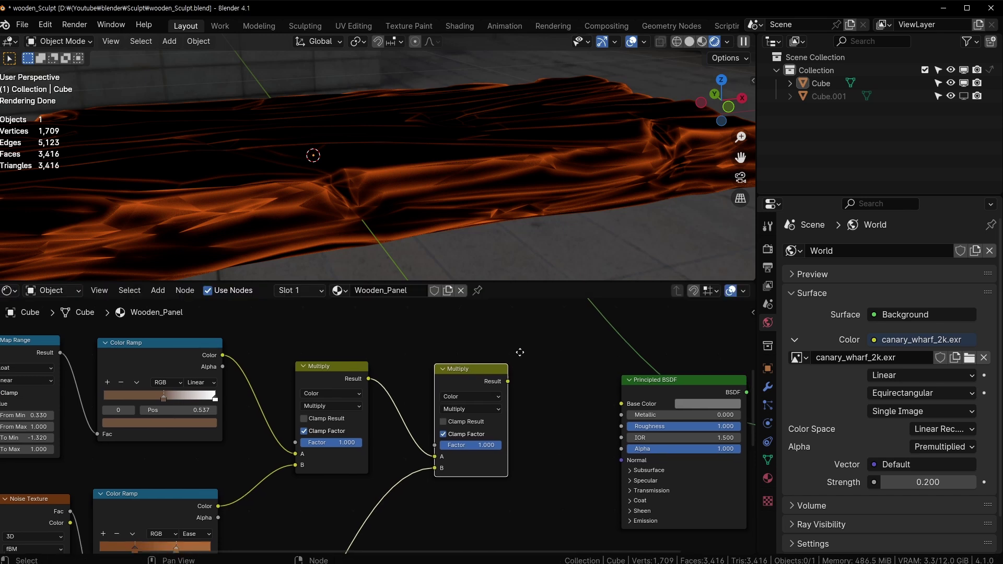
pyautogui.scroll(-3, 478, 361)
pyautogui.moveTo(478, 361); pyautogui.dragTo(407, 420, button='middle')
pyautogui.hotkey('shift', 'd')
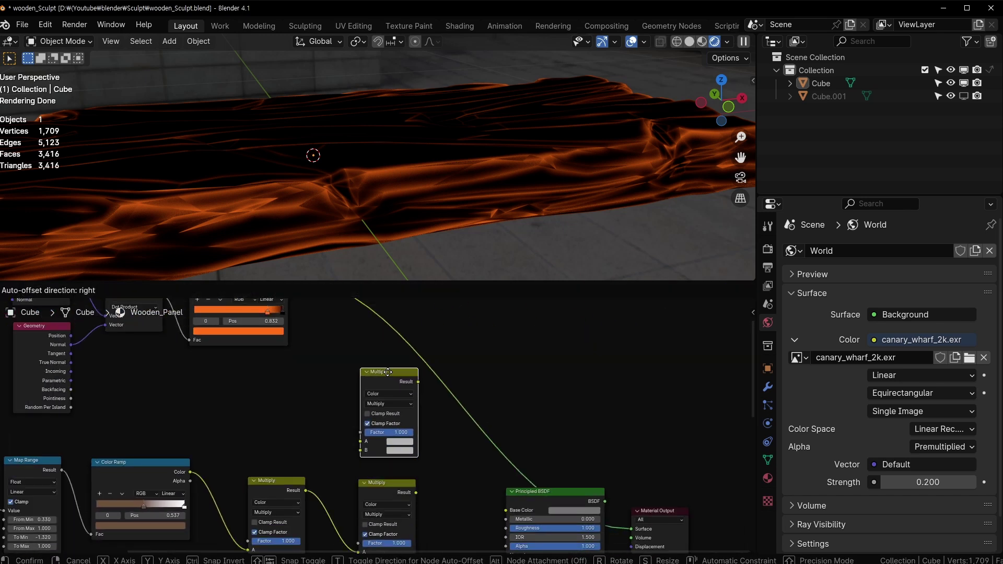
pyautogui.click(553, 328)
pyautogui.scroll(-2, 335, 410)
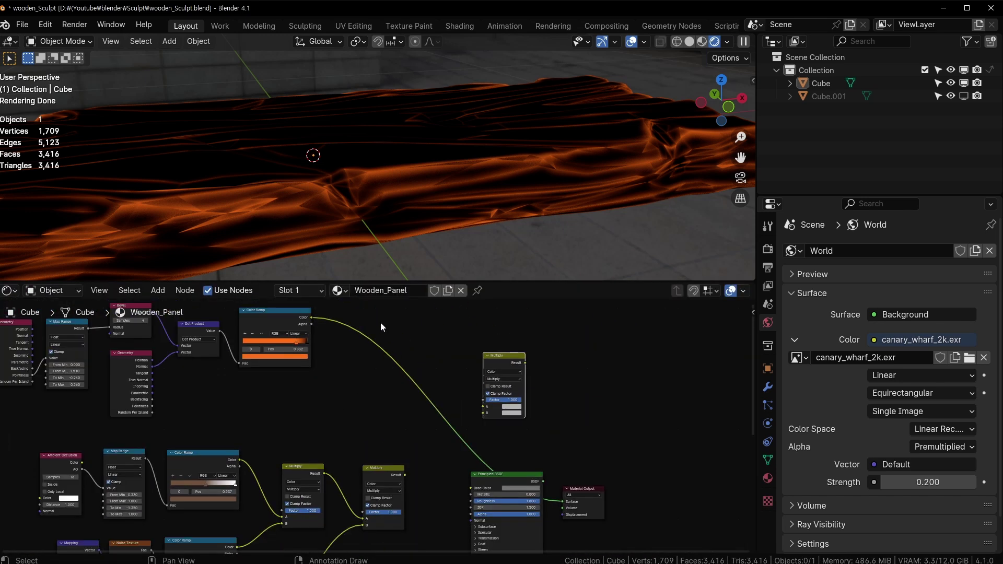
# Enlarge the node editor and respace the orange Color Ramp and the two existing Multiply nodes
pyautogui.moveTo(408, 280); pyautogui.dragTo(410, 247)
pyautogui.click(290, 301)
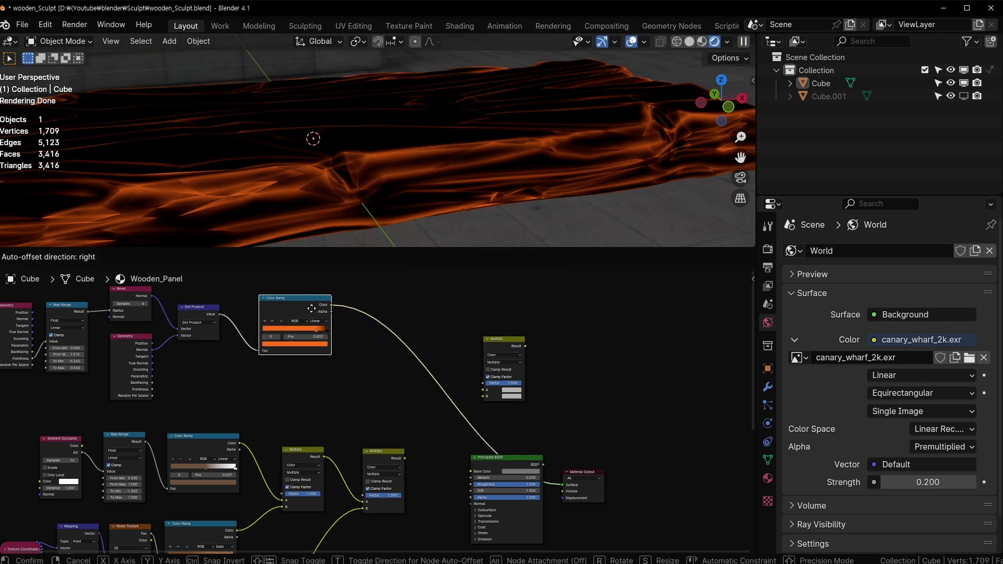
pyautogui.moveTo(318, 476); pyautogui.dragTo(300, 476)
pyautogui.moveTo(384, 470); pyautogui.dragTo(358, 473)
pyautogui.scroll(2, 431, 421)
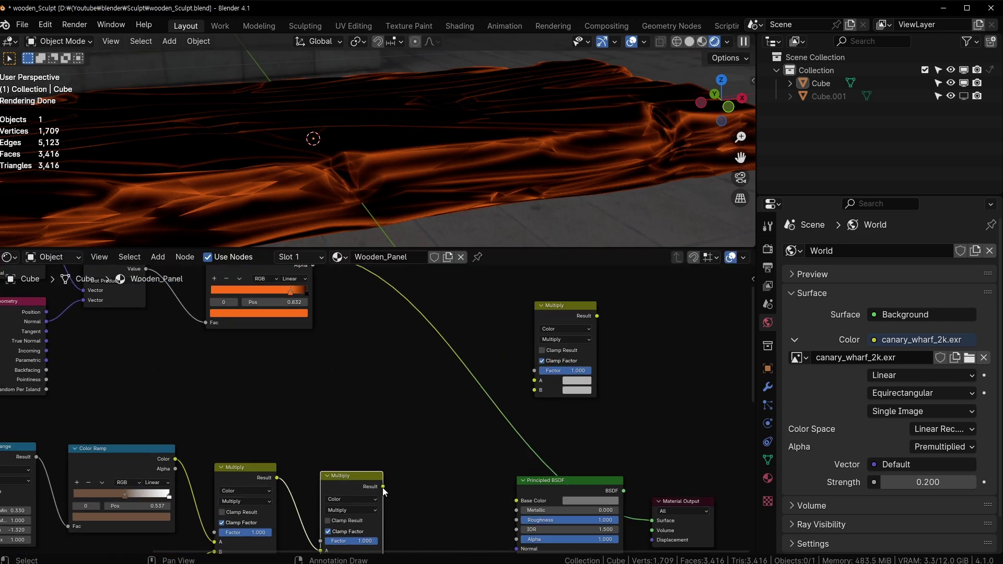
# Link the second Multiply's Result to the duplicated node's B and the orange Color Ramp's Color to its A, and bring the node closer
pyautogui.moveTo(541, 390); pyautogui.dragTo(541, 389)
pyautogui.moveTo(382, 336); pyautogui.dragTo(363, 394, button='middle')
pyautogui.moveTo(294, 313); pyautogui.dragTo(497, 412)
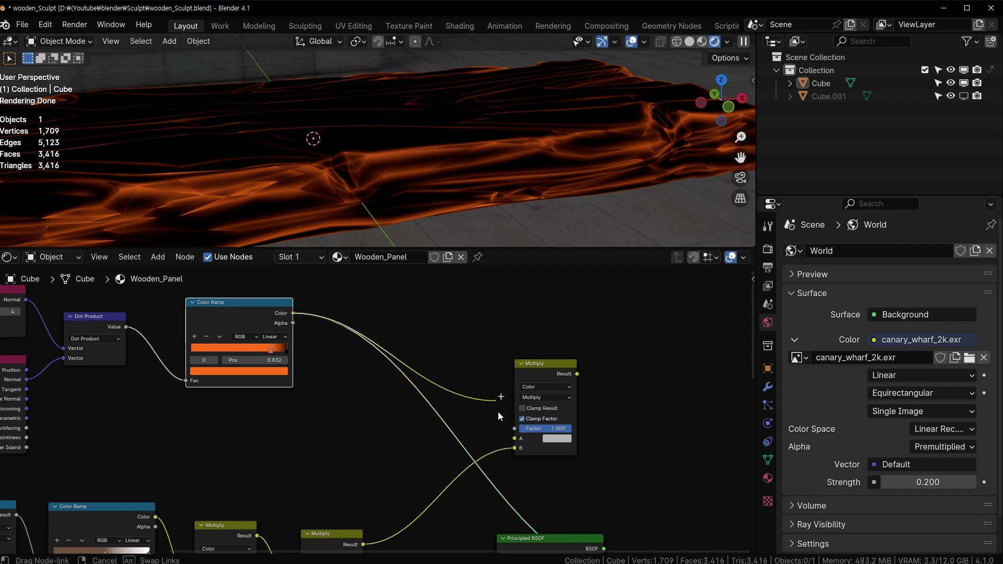
pyautogui.moveTo(540, 368); pyautogui.dragTo(385, 424)
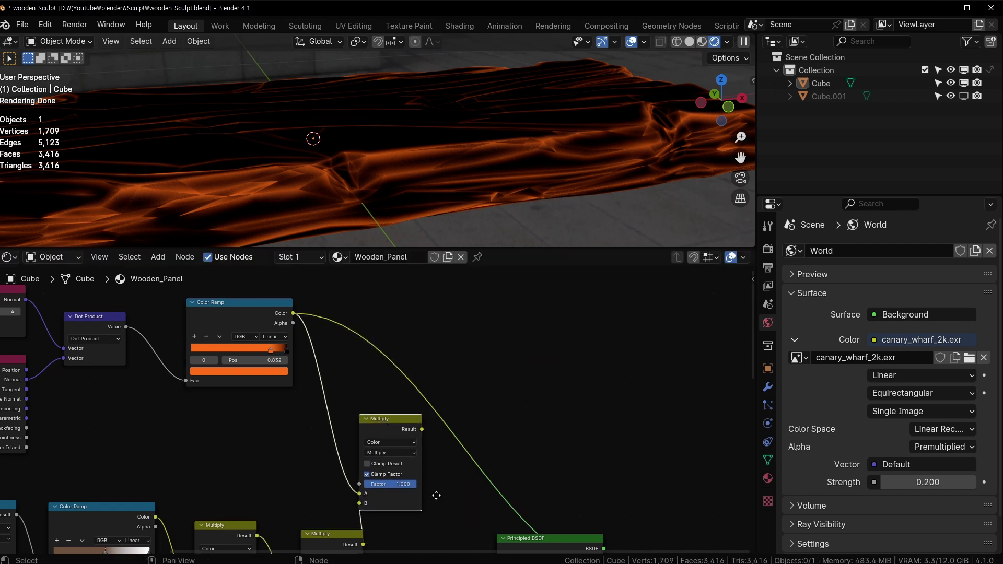
# Change the duplicated Multiply node's blending mode to Add, preview its result on the plank, tidy its position, and save the file
pyautogui.scroll(2, 436, 495)
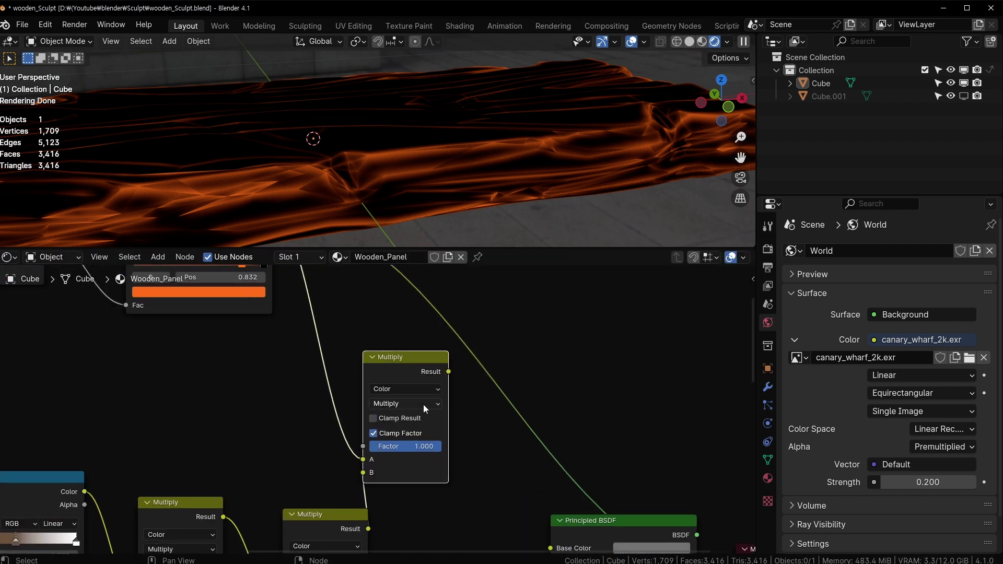
pyautogui.click(424, 404)
pyautogui.click(399, 364)
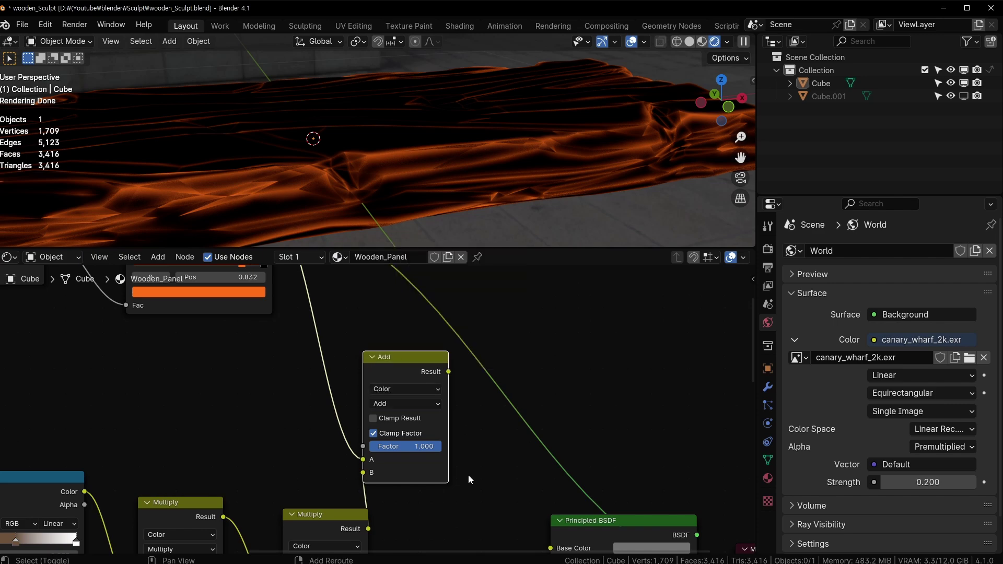
pyautogui.moveTo(414, 355); pyautogui.dragTo(419, 318, button='middle')
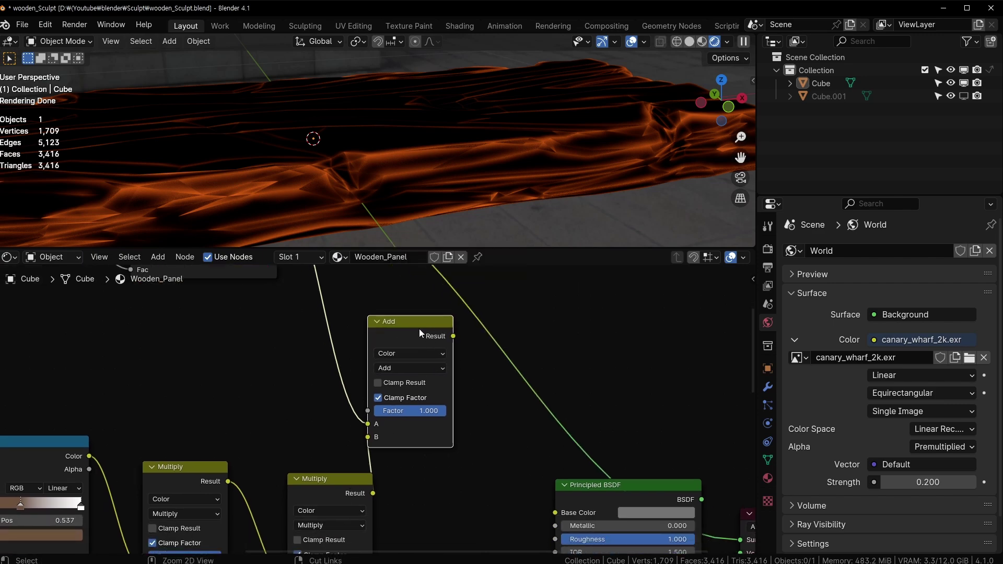
pyautogui.keyDown('ctrl'); pyautogui.keyDown('shift'); pyautogui.click(419, 328); pyautogui.keyUp('shift'); pyautogui.keyUp('ctrl')
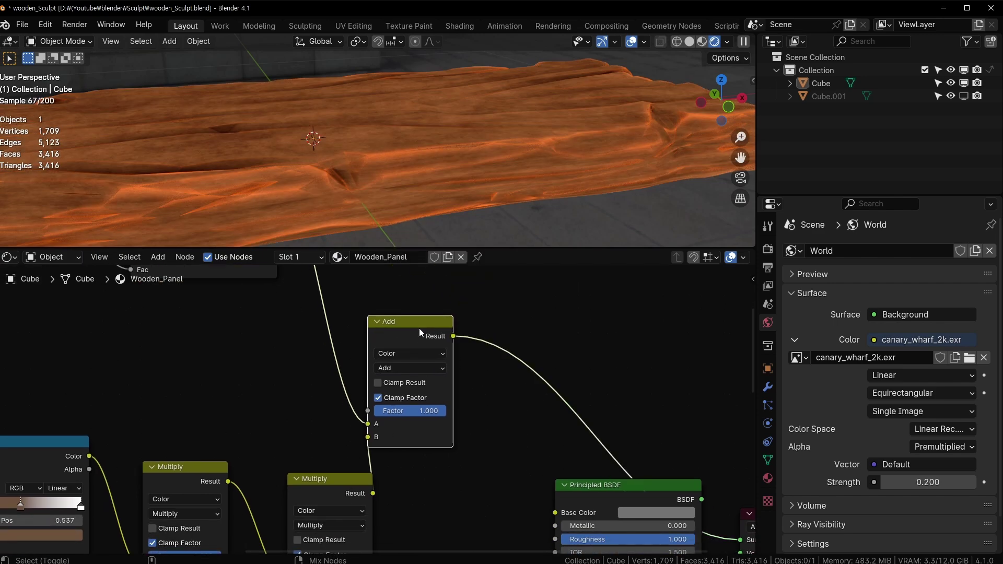
pyautogui.moveTo(419, 328); pyautogui.dragTo(486, 337)
pyautogui.moveTo(526, 175); pyautogui.dragTo(443, 177, button='middle')
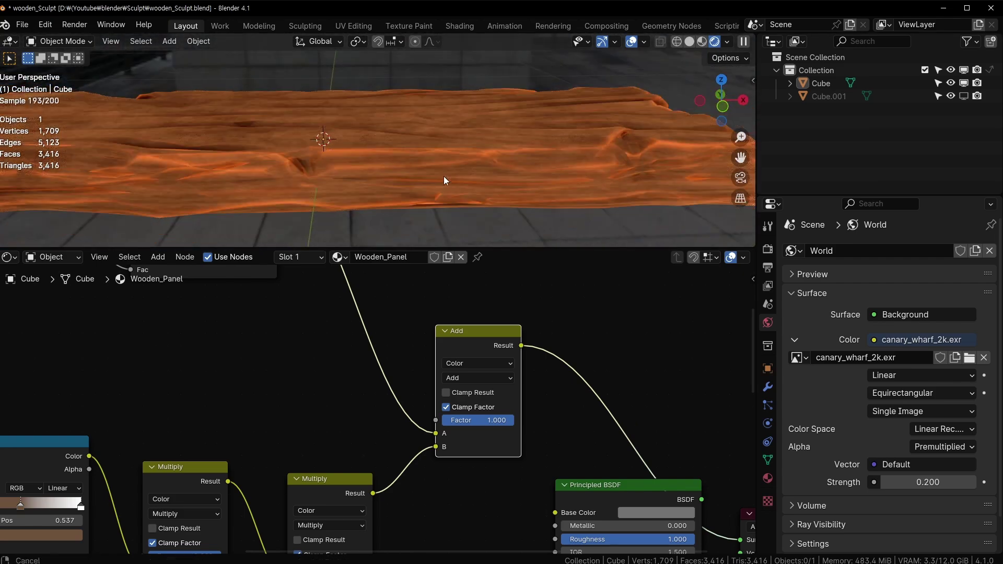
pyautogui.hotkey('ctrl', 's')
# Recolour the Color Ramp's orange stop to a darker brownish orange with hue 0.066, saturation 0.943 and value 0.482
pyautogui.moveTo(136, 273); pyautogui.dragTo(336, 373, button='middle')
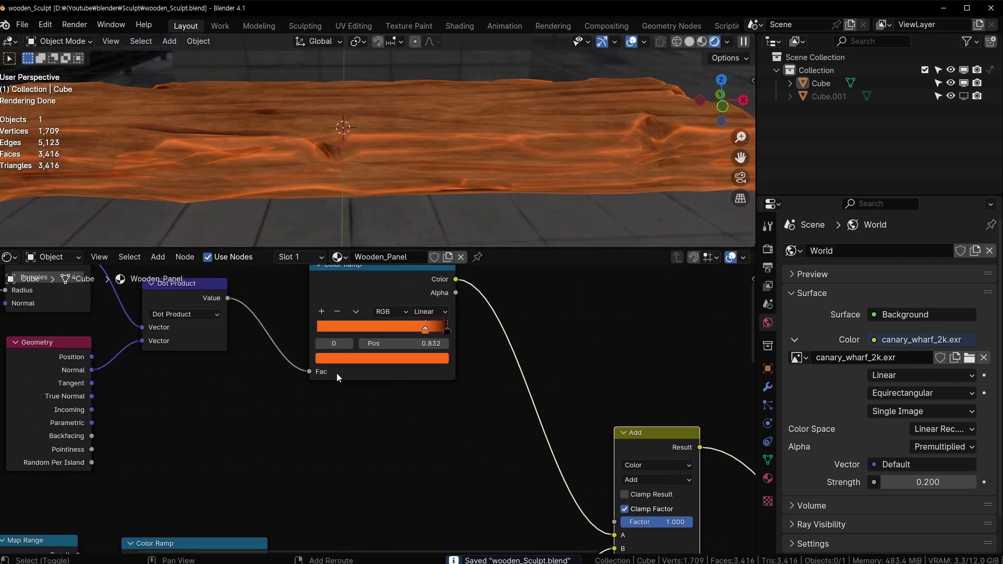
pyautogui.scroll(2, 453, 399)
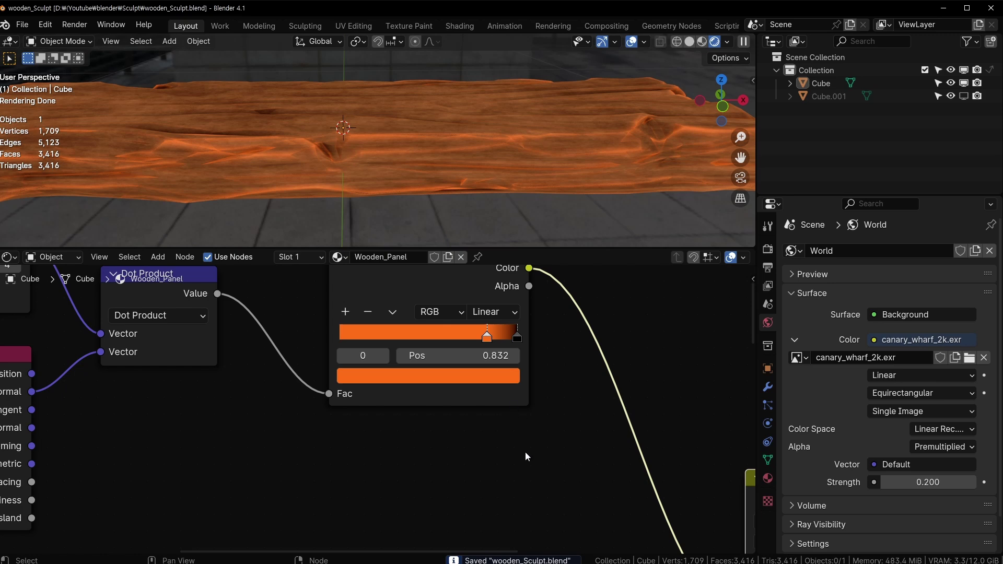
pyautogui.moveTo(525, 452); pyautogui.dragTo(398, 397, button='middle')
pyautogui.scroll(3, 385, 418)
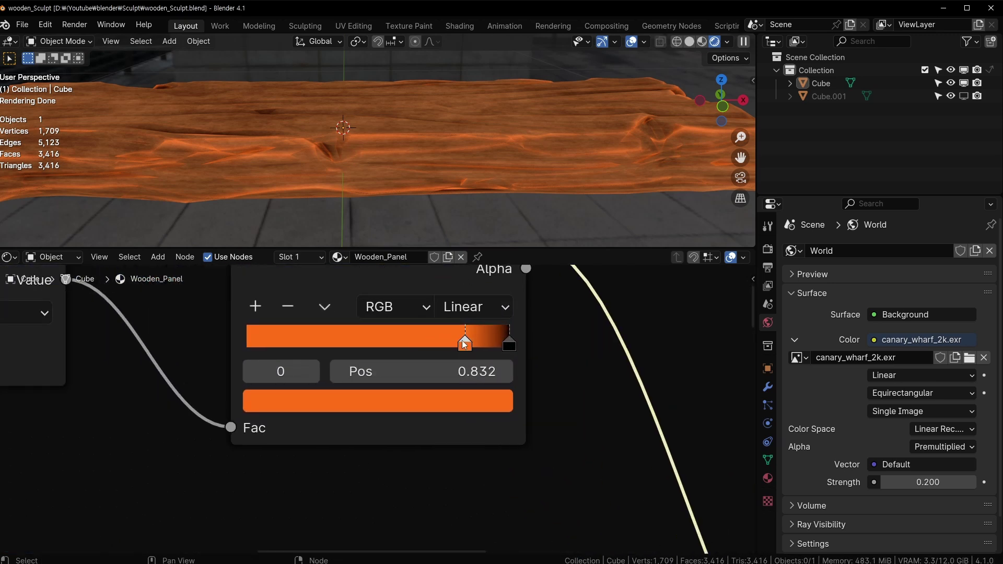
pyautogui.click(464, 344)
pyautogui.click(428, 401)
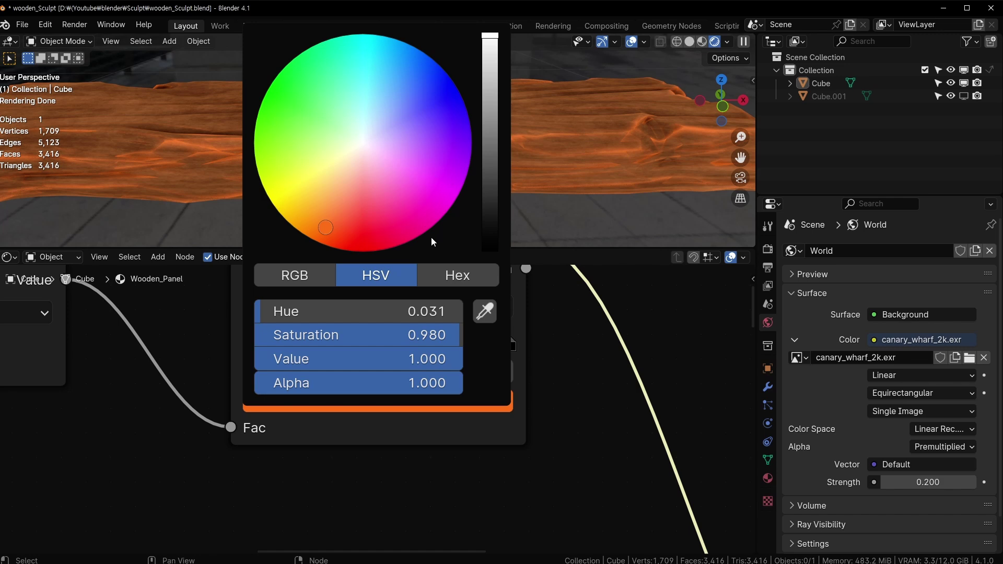
pyautogui.scroll(-2, 424, 471)
pyautogui.click(455, 402)
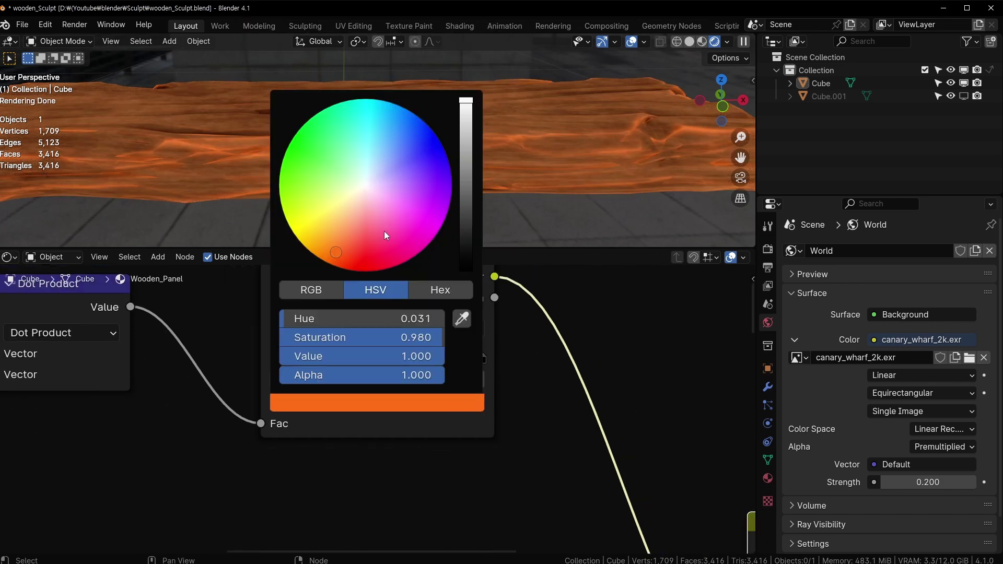
pyautogui.moveTo(336, 242); pyautogui.dragTo(331, 235)
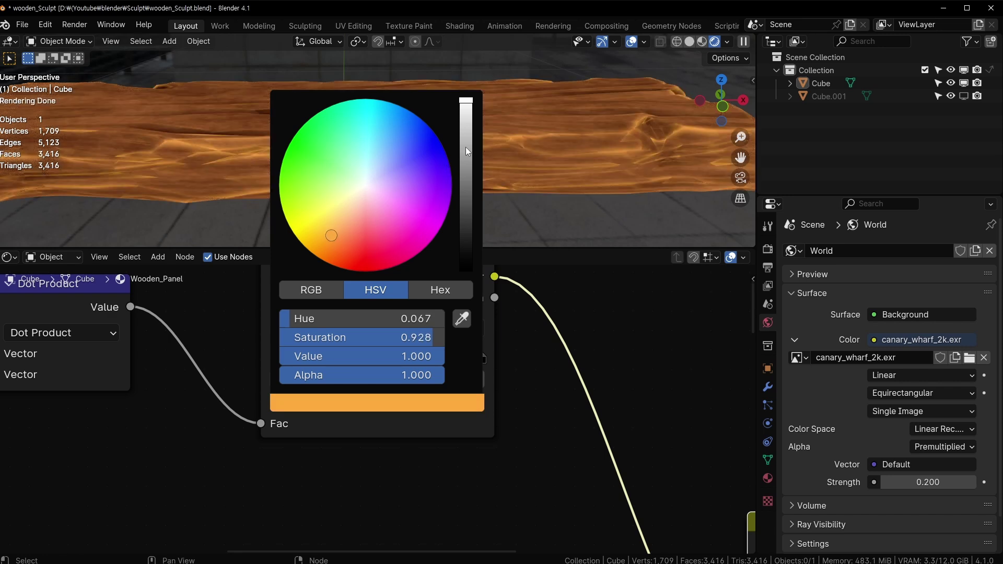
pyautogui.moveTo(465, 146)
pyautogui.mouseDown()
pyautogui.moveTo(466, 169)
pyautogui.moveTo(465, 119)
pyautogui.moveTo(465, 134)
pyautogui.mouseUp()
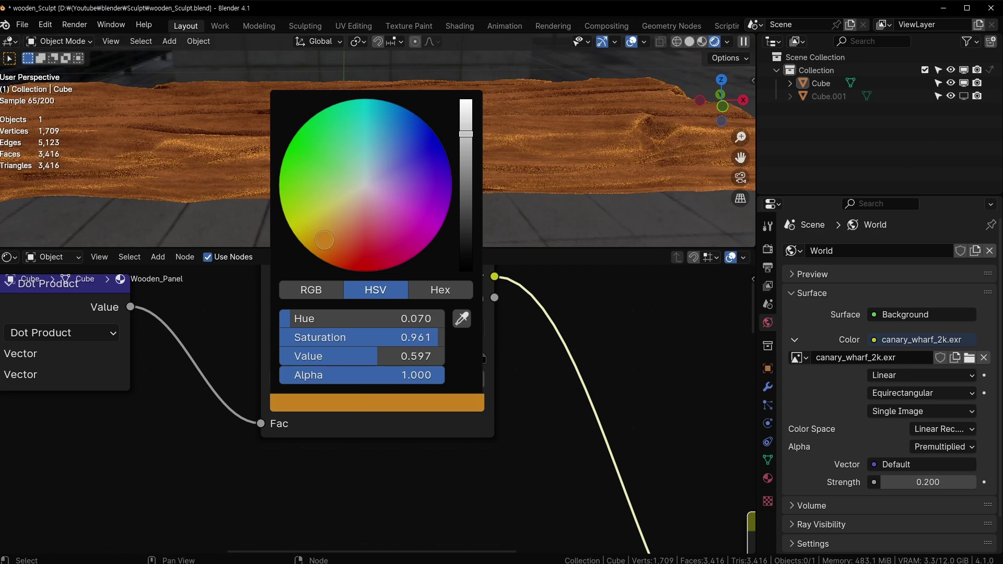
pyautogui.scroll(-3, 446, 164)
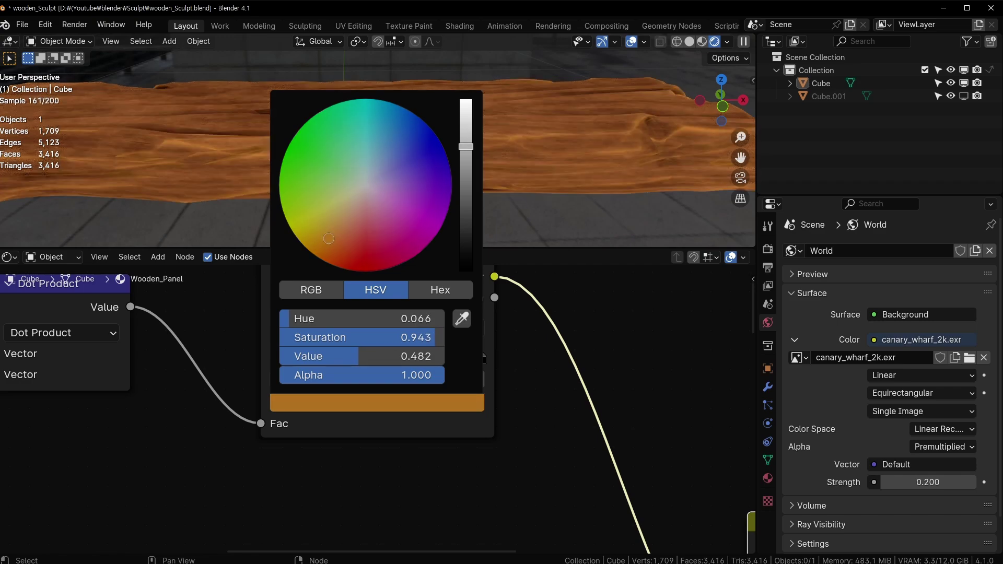
# Check the darker edge colour on the plank from several angles and save the file
pyautogui.moveTo(582, 212); pyautogui.dragTo(534, 204, button='middle')
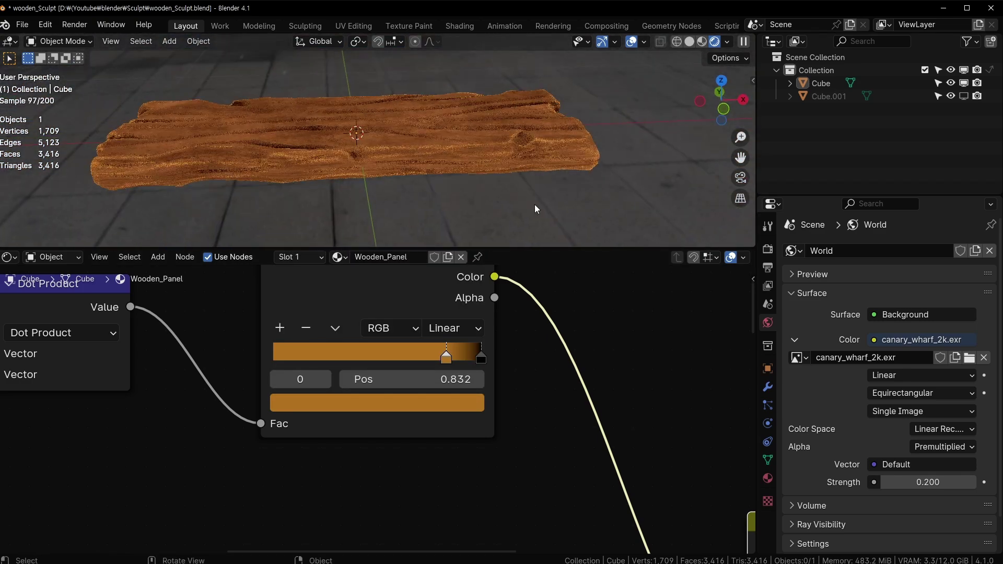
pyautogui.moveTo(474, 193); pyautogui.dragTo(520, 221, button='middle')
pyautogui.moveTo(668, 460); pyautogui.dragTo(563, 422, button='middle')
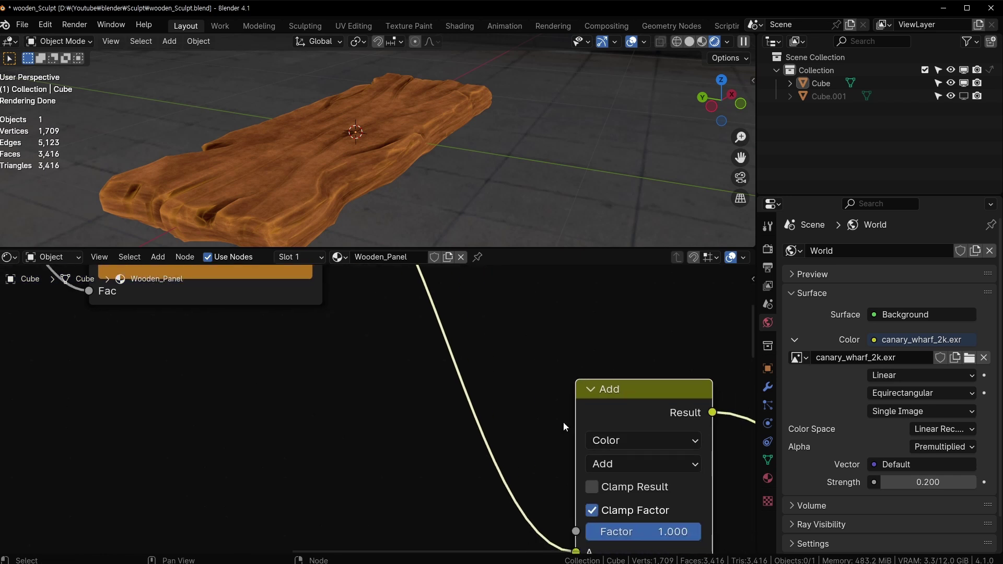
pyautogui.scroll(-2, 560, 419)
pyautogui.moveTo(238, 272); pyautogui.dragTo(312, 391, button='middle')
pyautogui.hotkey('ctrl', 's')
# Lighten the Color Ramp's orange stop to hue 0.062, saturation 0.872 and value 0.664
pyautogui.click(369, 419)
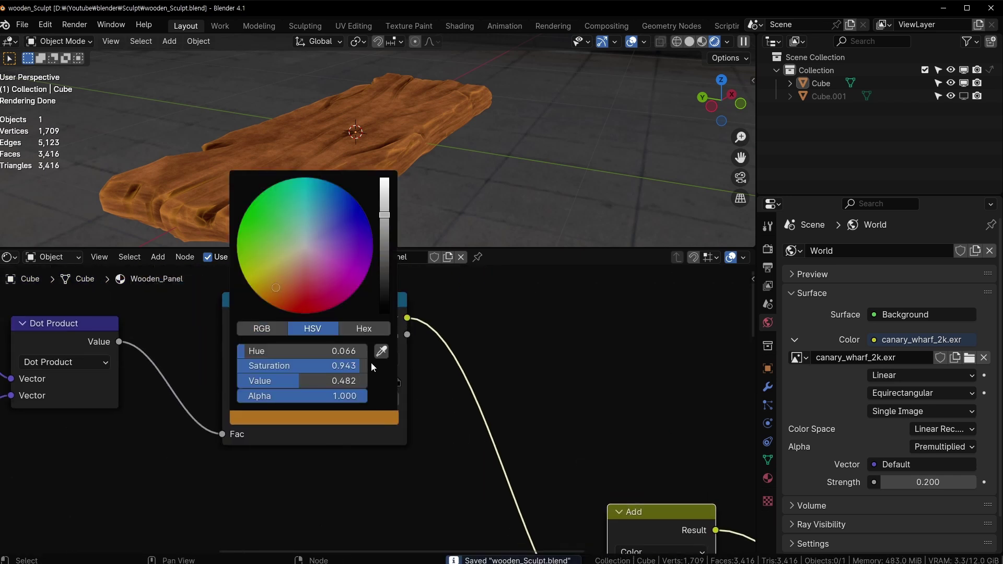
pyautogui.moveTo(390, 194); pyautogui.dragTo(389, 200)
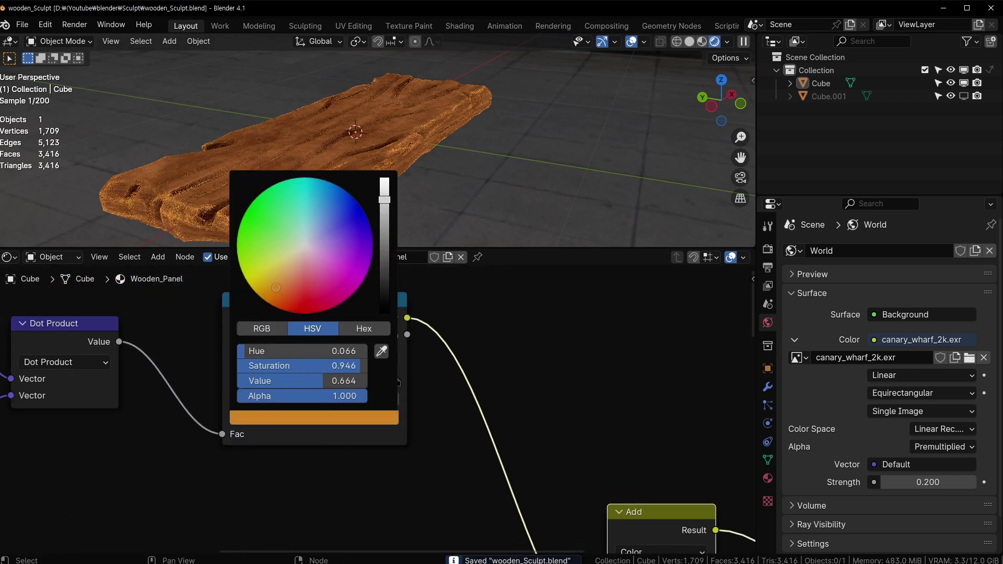
pyautogui.click(287, 277)
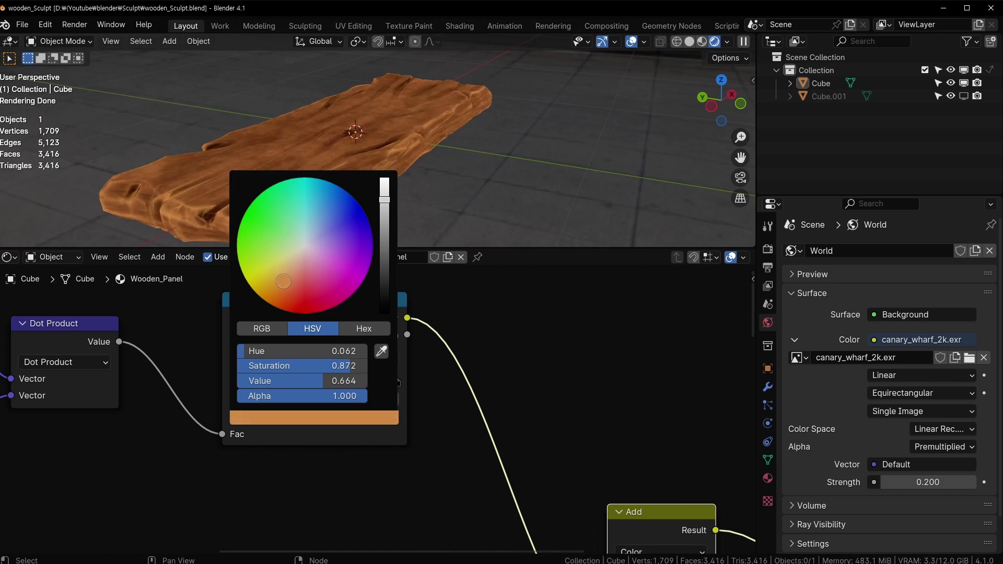
# Examine the lighter edge highlights on the plank's surface and sides, close up and from a distance
pyautogui.moveTo(568, 447); pyautogui.dragTo(511, 388, button='middle')
pyautogui.moveTo(431, 124); pyautogui.dragTo(282, 134, button='middle')
pyautogui.scroll(4, 422, 133)
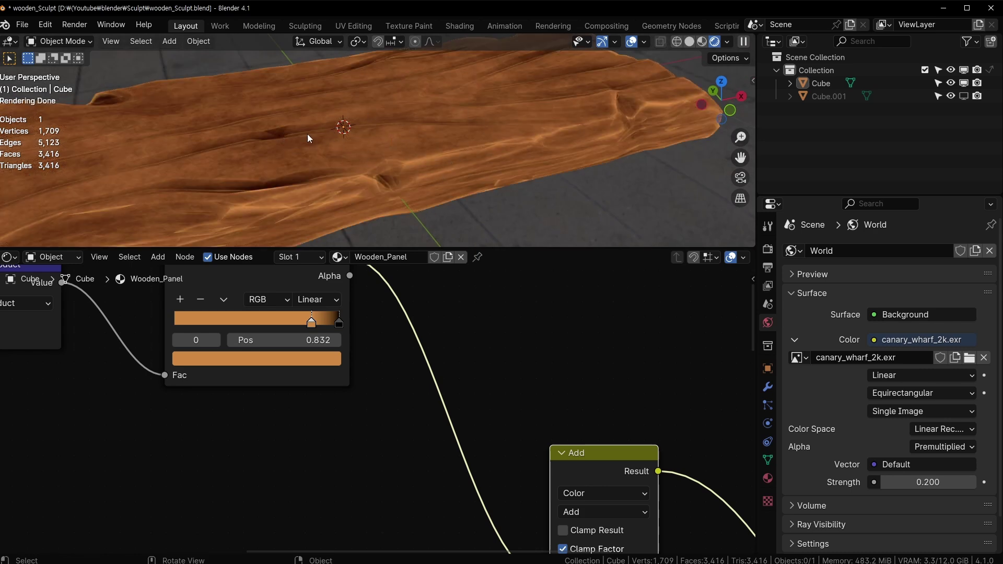
pyautogui.moveTo(307, 134); pyautogui.dragTo(370, 124, button='middle')
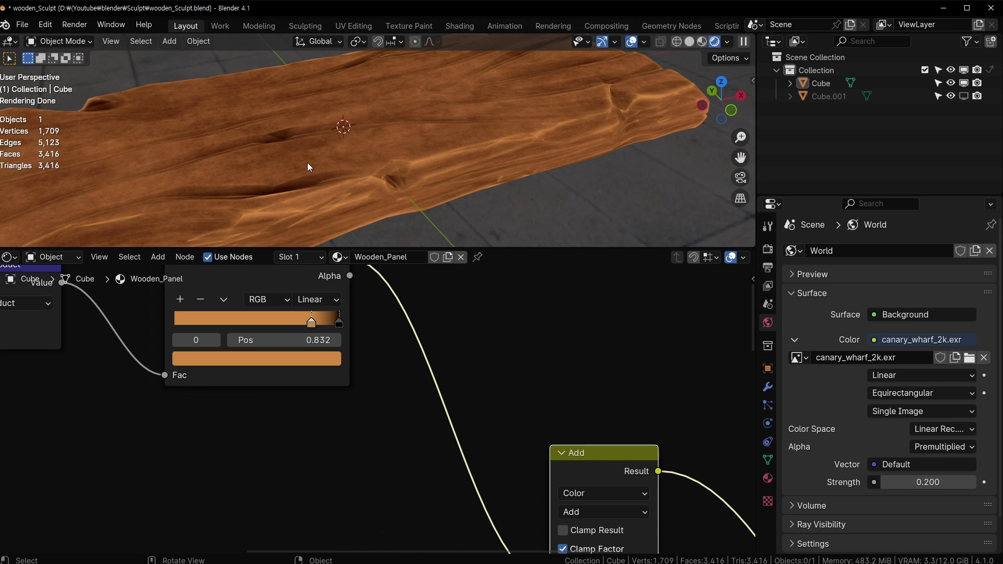
pyautogui.moveTo(490, 180); pyautogui.dragTo(467, 171, button='middle')
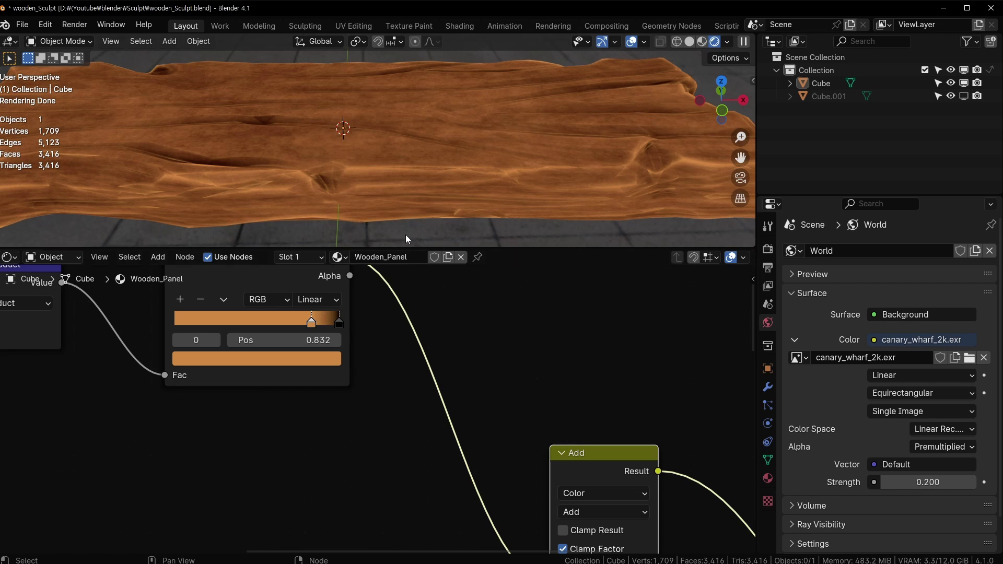
pyautogui.moveTo(405, 234); pyautogui.dragTo(487, 186, button='middle')
pyautogui.scroll(-5, 496, 186)
pyautogui.scroll(-4, 344, 443)
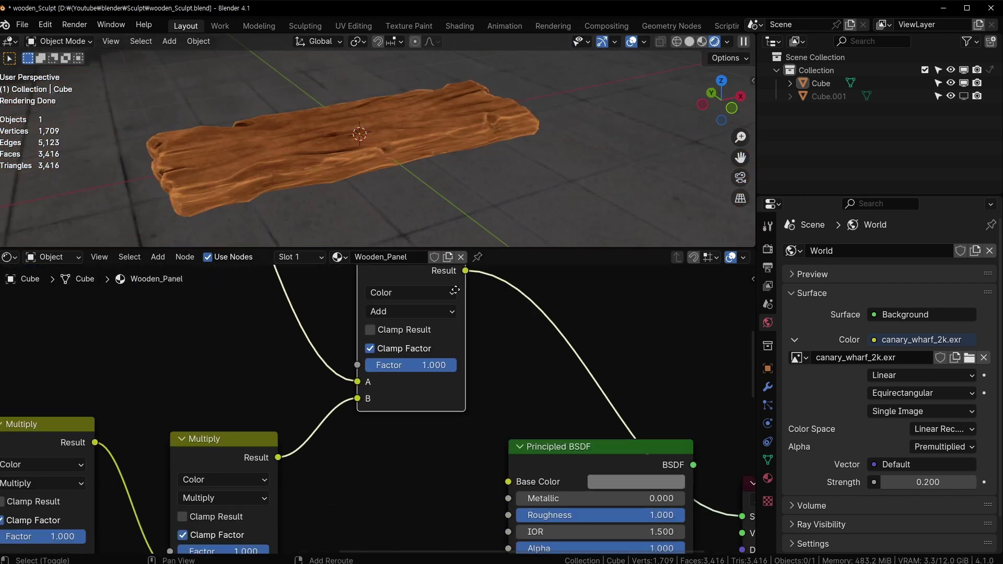
# Preview the second Multiply's result for comparison, return the preview to the Add node, and save the file
pyautogui.click(345, 443)
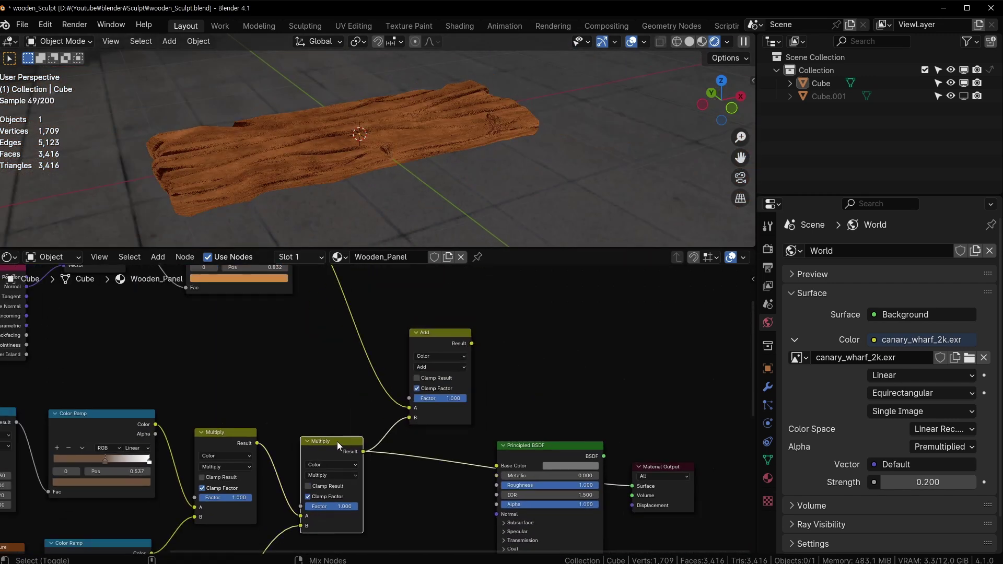
pyautogui.click(446, 339)
pyautogui.moveTo(397, 172); pyautogui.dragTo(440, 164, button='middle')
pyautogui.hotkey('ctrl', 's')
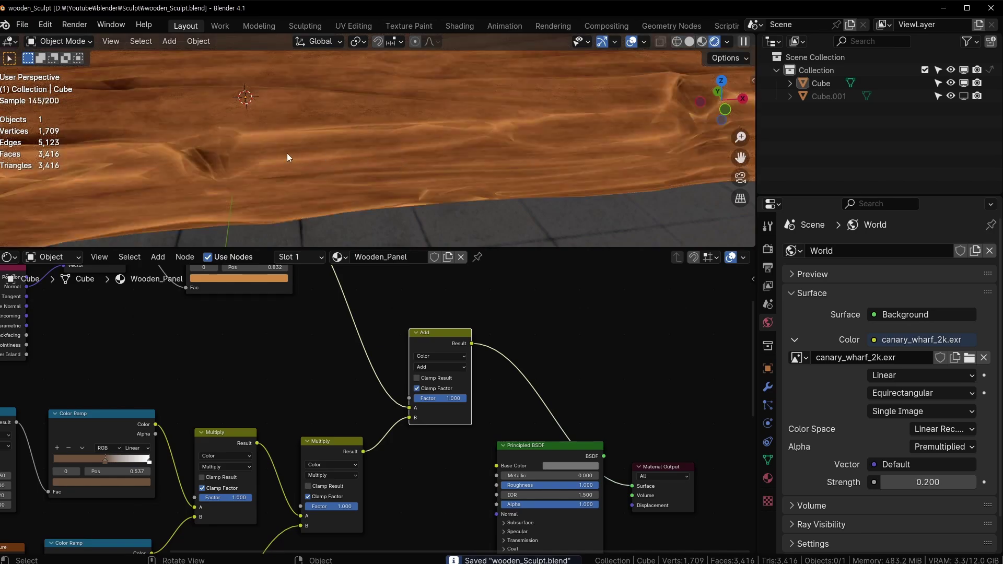
# Link the Add node's Result to the Principled BSDF's Base Color and output the shader to the Material Output's Surface
pyautogui.moveTo(361, 128); pyautogui.dragTo(450, 190, button='middle')
pyautogui.moveTo(511, 169); pyautogui.dragTo(411, 172, button='middle')
pyautogui.moveTo(684, 477); pyautogui.dragTo(531, 352, button='middle')
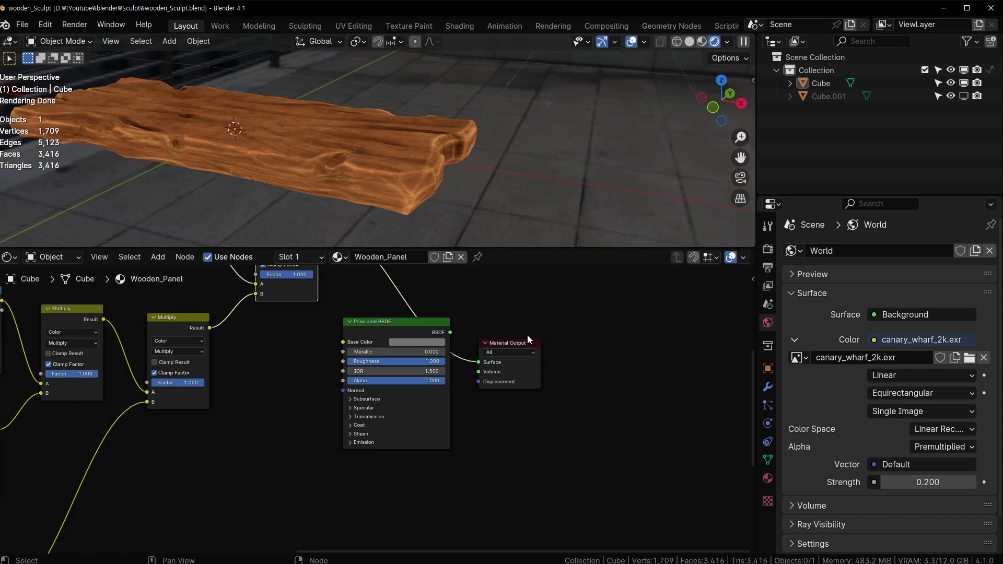
pyautogui.moveTo(514, 343); pyautogui.dragTo(534, 287)
pyautogui.moveTo(452, 299); pyautogui.dragTo(456, 460, button='middle')
pyautogui.moveTo(386, 436); pyautogui.dragTo(394, 377, button='middle')
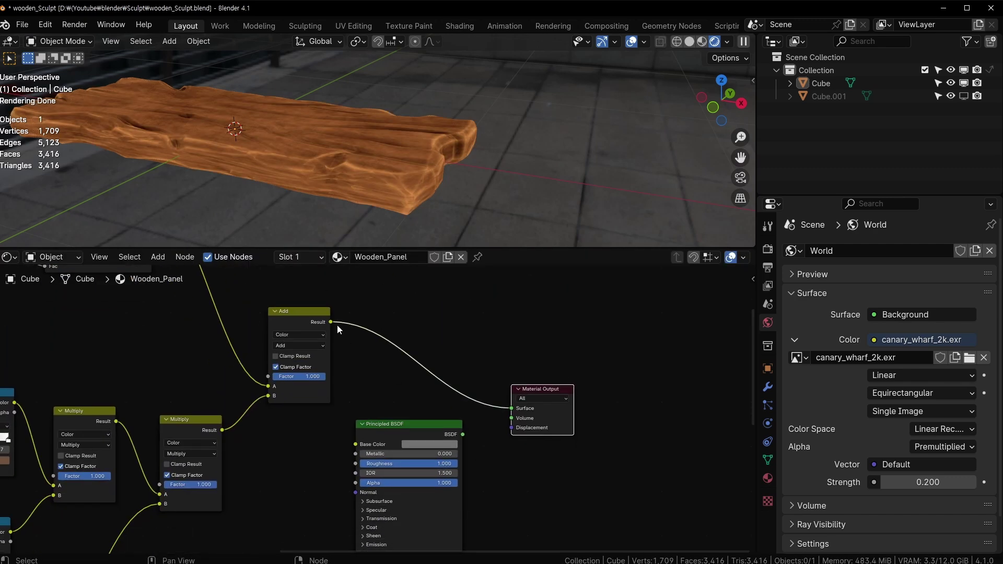
pyautogui.moveTo(333, 322); pyautogui.dragTo(356, 444)
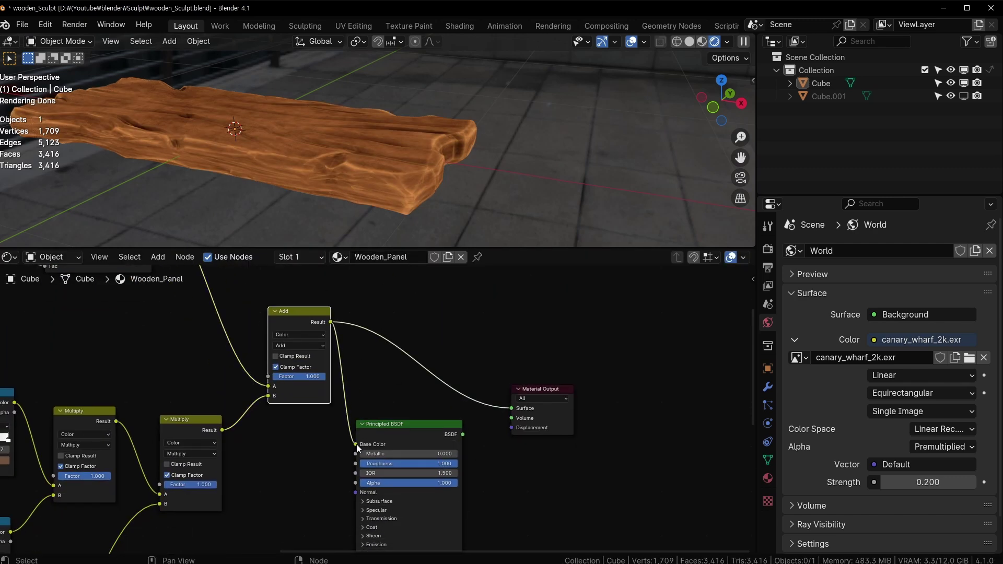
pyautogui.keyDown('ctrl'); pyautogui.keyDown('shift'); pyautogui.click(428, 435); pyautogui.keyUp('shift'); pyautogui.keyUp('ctrl')
# Reposition the Principled BSDF and Material Output nodes together beside the Add node
pyautogui.moveTo(428, 435); pyautogui.dragTo(440, 397)
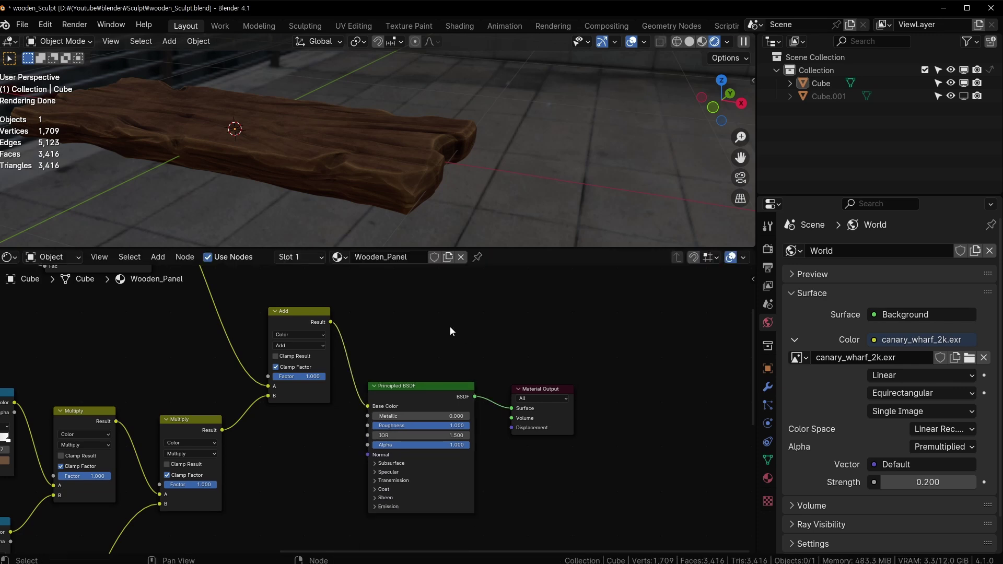
pyautogui.moveTo(452, 331); pyautogui.dragTo(517, 397)
pyautogui.press('g')
pyautogui.click(488, 197)
# Set the World background strength to 1.000
pyautogui.moveTo(488, 197); pyautogui.dragTo(512, 203, button='middle')
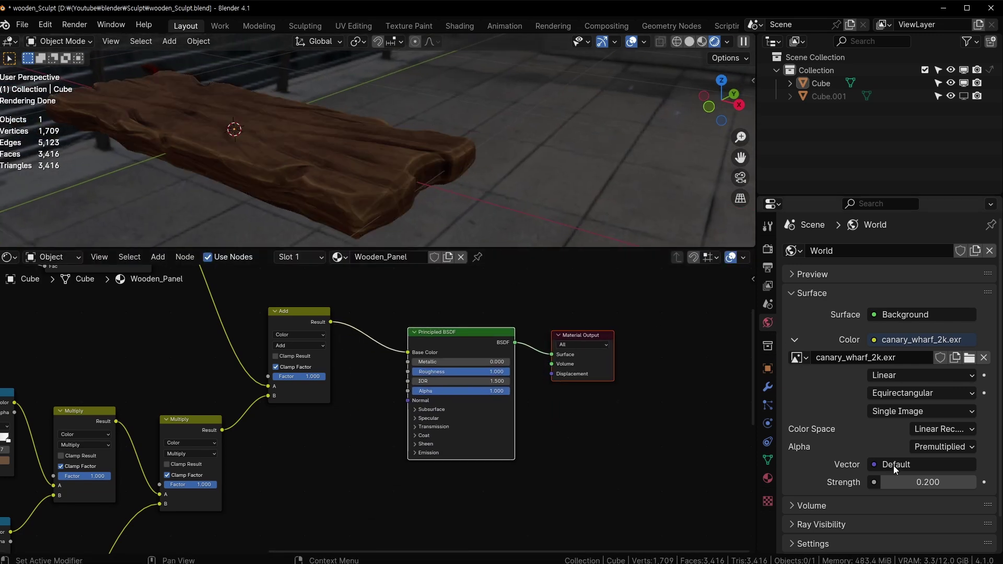
pyautogui.write('1')
pyautogui.press('Return')
pyautogui.scroll(-3, 575, 162)
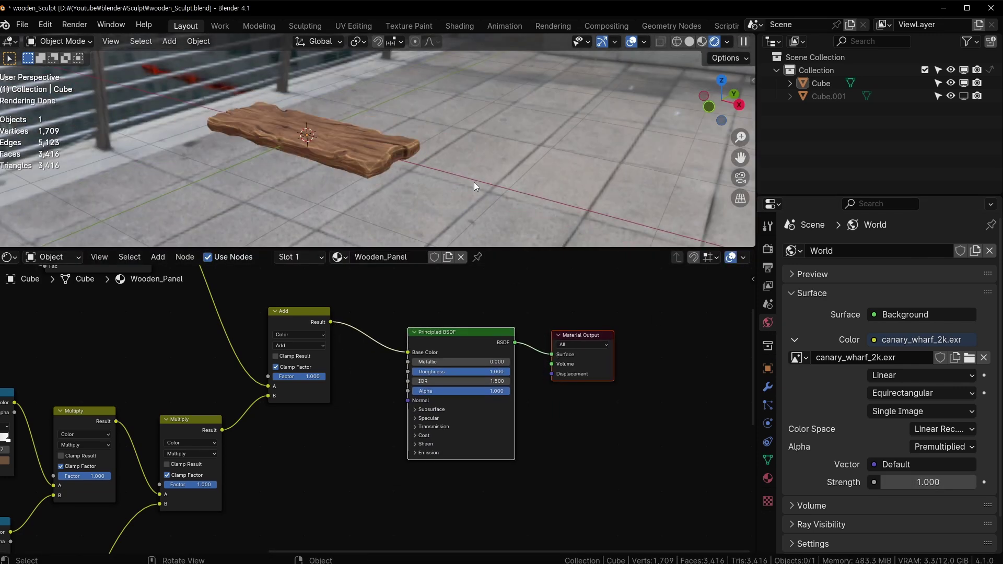
# Maximize the 3D viewport, examine the shaded plank from several sides, and restore the layout
pyautogui.hotkey('ctrl', 'space')
pyautogui.moveTo(519, 370); pyautogui.dragTo(480, 322, button='middle')
pyautogui.scroll(5, 479, 318)
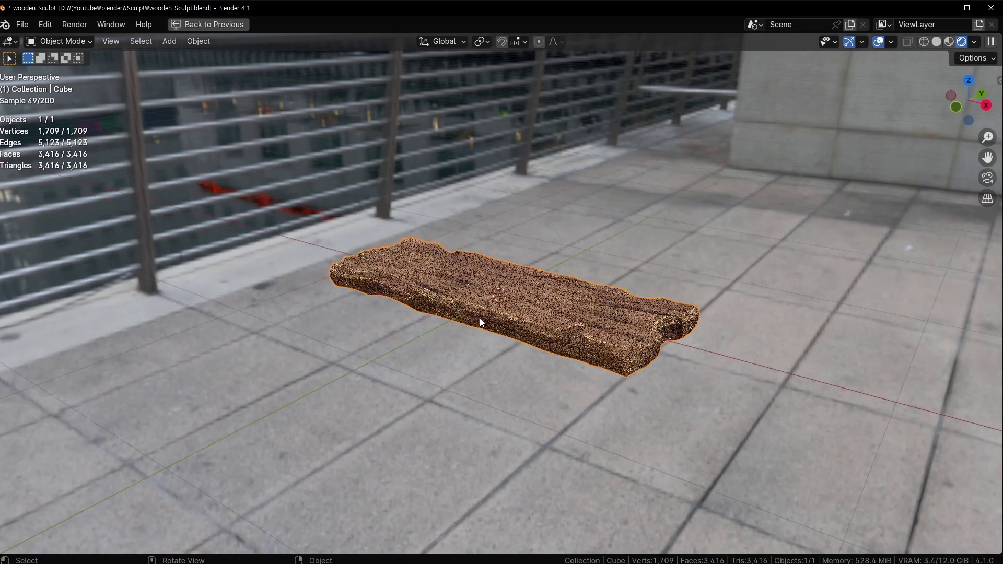
pyautogui.moveTo(572, 321); pyautogui.dragTo(645, 434, button='middle')
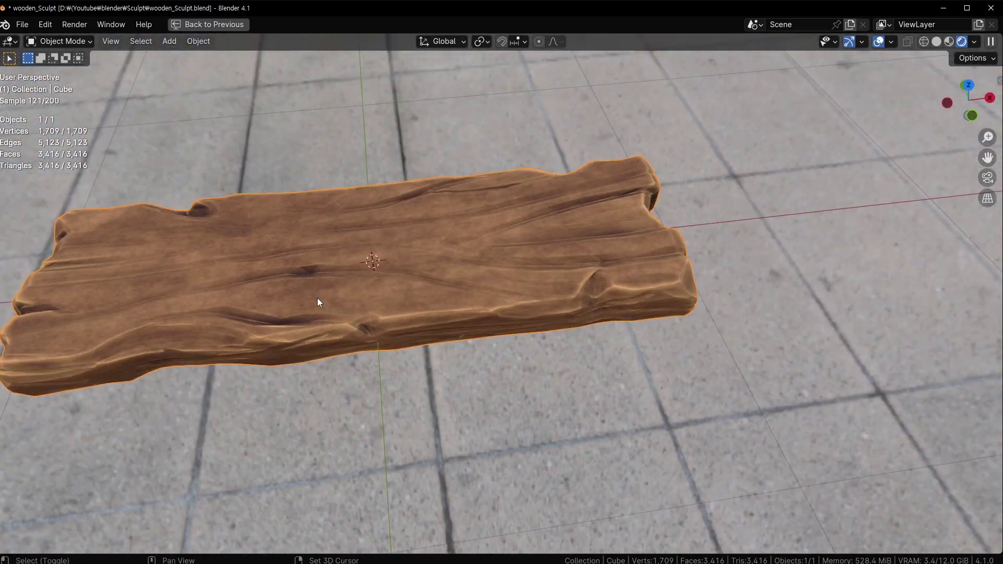
pyautogui.moveTo(317, 302); pyautogui.dragTo(553, 312, button='middle')
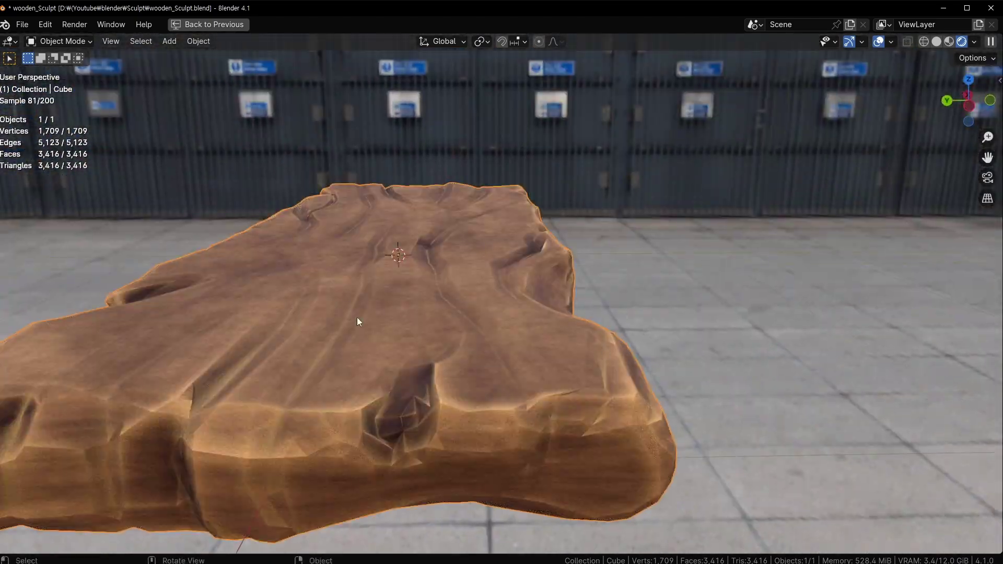
pyautogui.moveTo(347, 416); pyautogui.dragTo(517, 228, button='middle')
pyautogui.hotkey('ctrl', 'space')
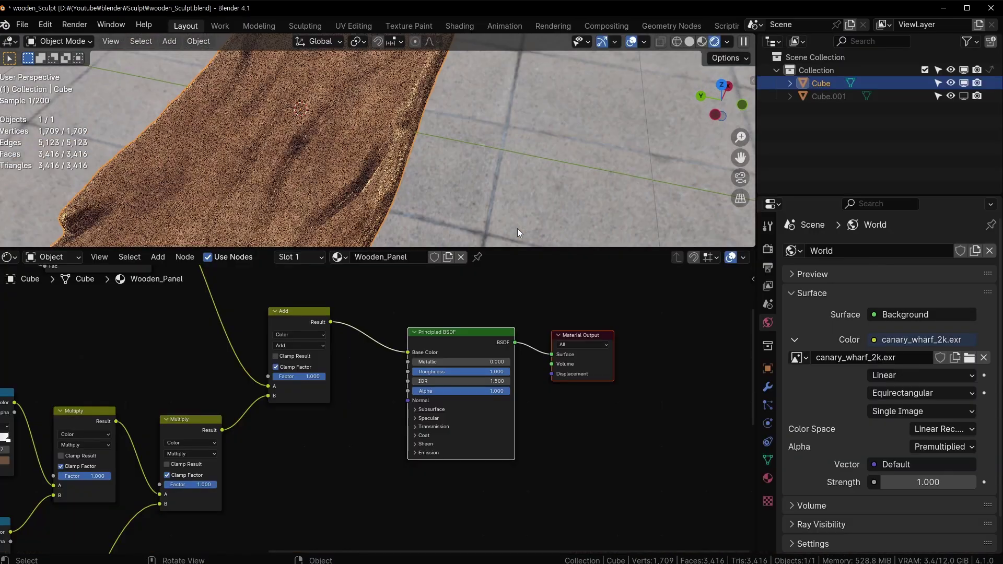
# Move the Principled BSDF and Material Output nodes lower in the node tree
pyautogui.moveTo(512, 470); pyautogui.dragTo(557, 439, button='middle')
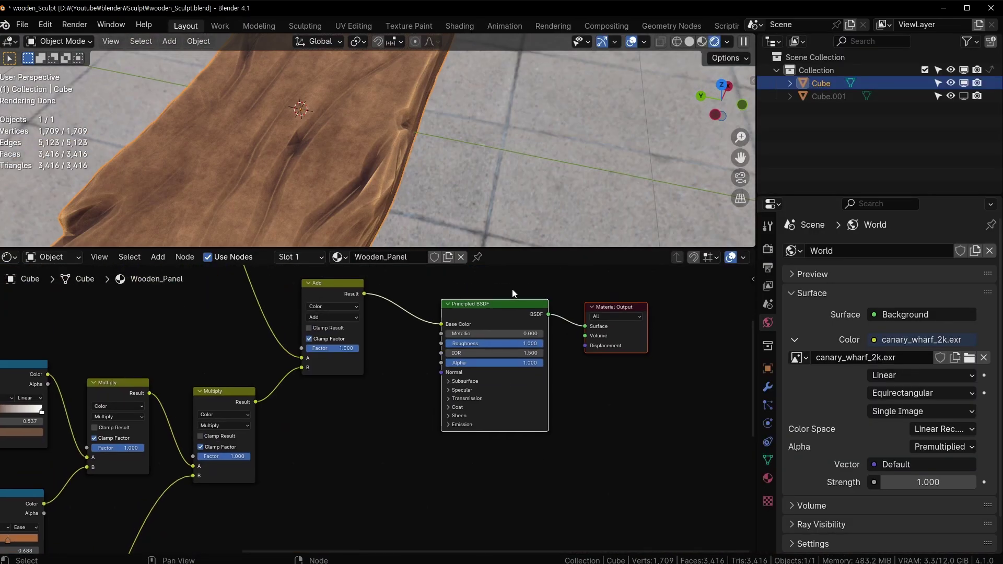
pyautogui.moveTo(625, 355); pyautogui.dragTo(638, 455)
pyautogui.moveTo(404, 464); pyautogui.dragTo(462, 370, button='middle')
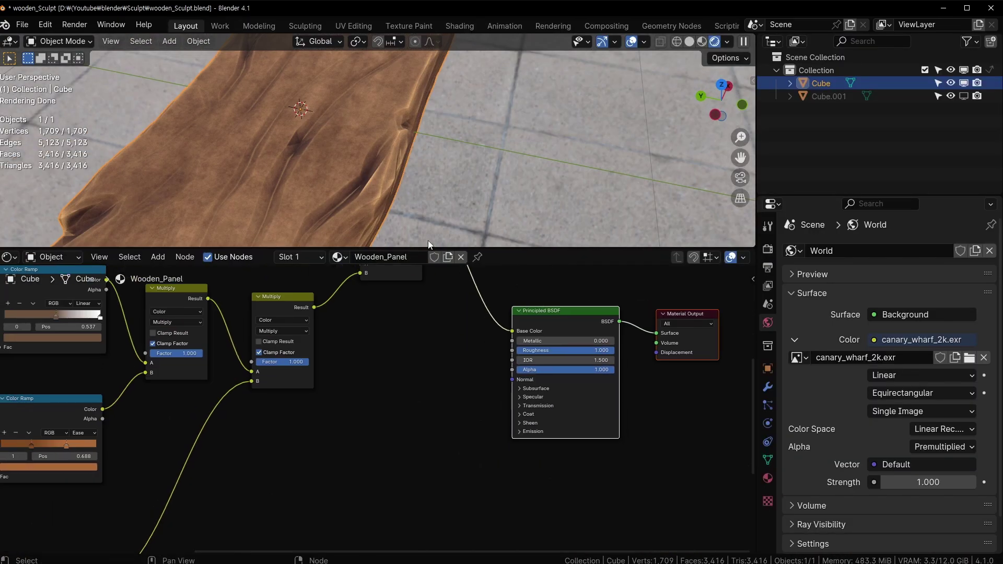
# Preview the lowest brown-to-white Color Ramp's output on the plank and examine its pattern
pyautogui.moveTo(428, 240); pyautogui.dragTo(238, 133, button='middle')
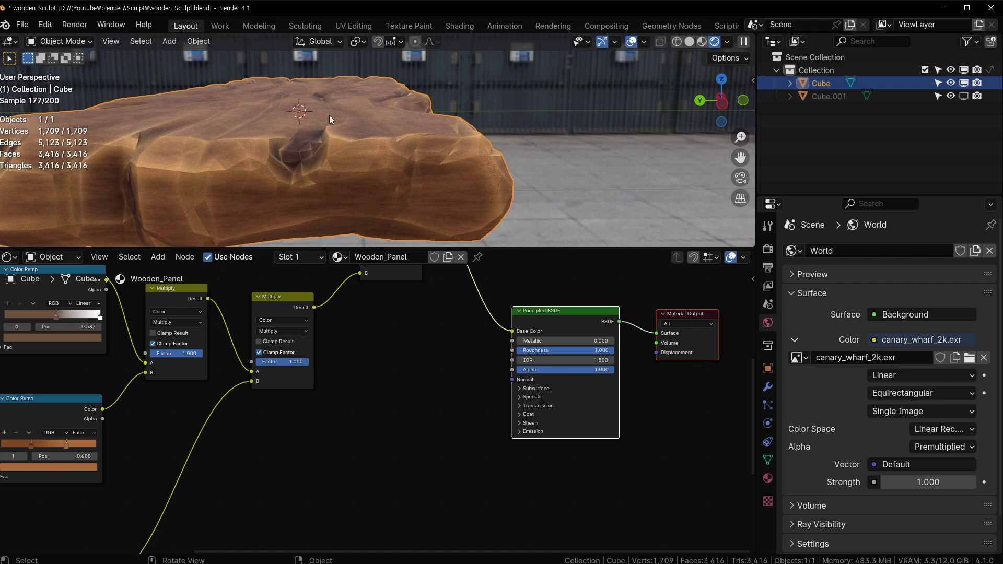
pyautogui.moveTo(268, 75); pyautogui.dragTo(362, 177, button='middle')
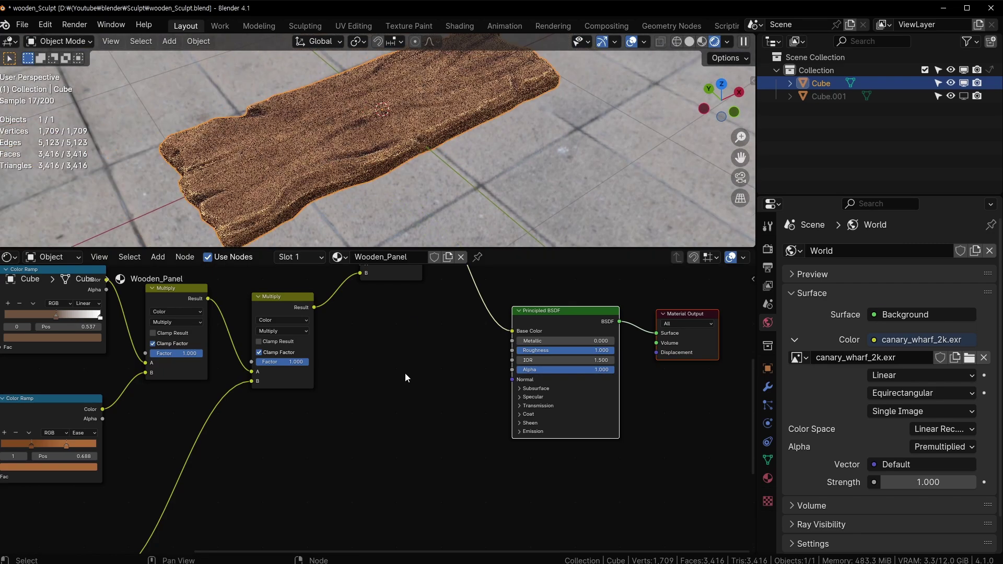
pyautogui.moveTo(407, 376); pyautogui.dragTo(427, 387, button='middle')
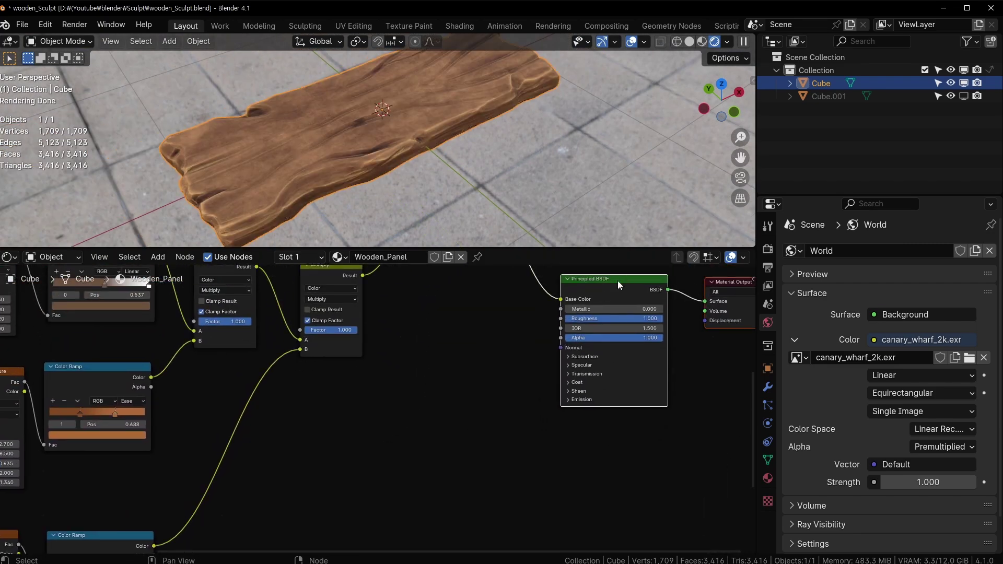
pyautogui.moveTo(403, 453); pyautogui.dragTo(428, 381, button='middle')
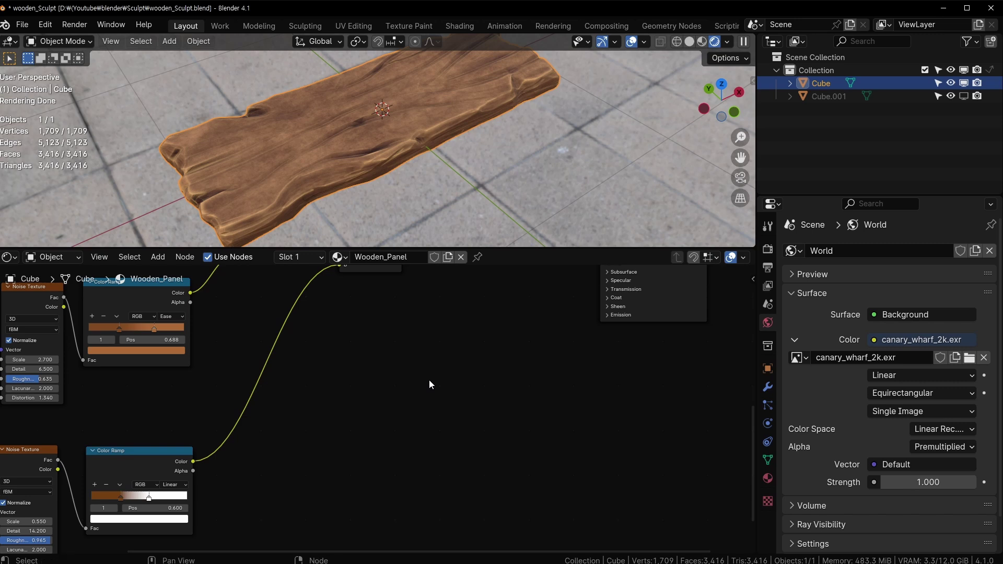
pyautogui.moveTo(299, 428); pyautogui.dragTo(344, 421, button='middle')
pyautogui.keyDown('ctrl'); pyautogui.keyDown('shift'); pyautogui.click(187, 437); pyautogui.keyUp('shift'); pyautogui.keyUp('ctrl')
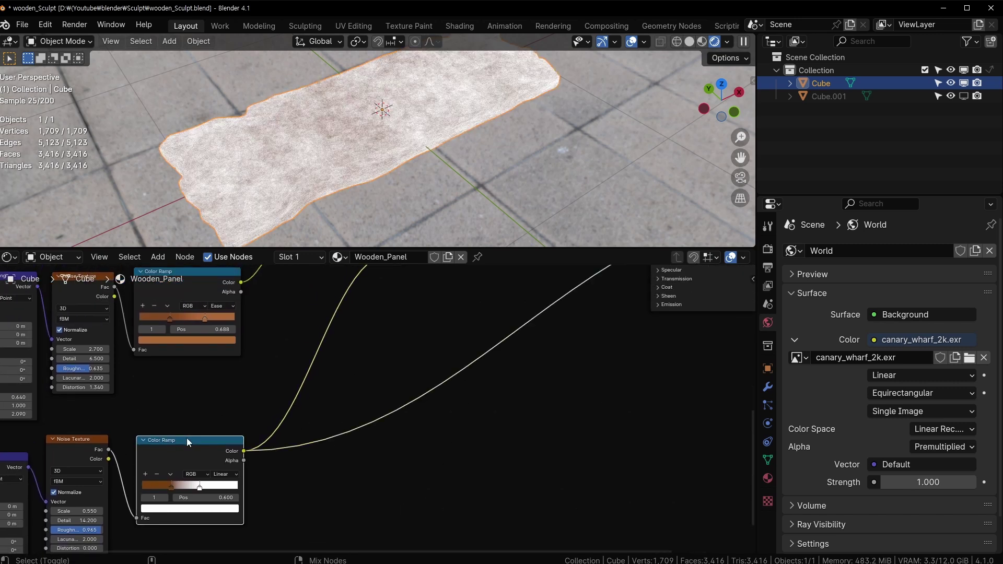
pyautogui.moveTo(190, 449); pyautogui.dragTo(315, 385, button='middle')
pyautogui.scroll(3, 350, 168)
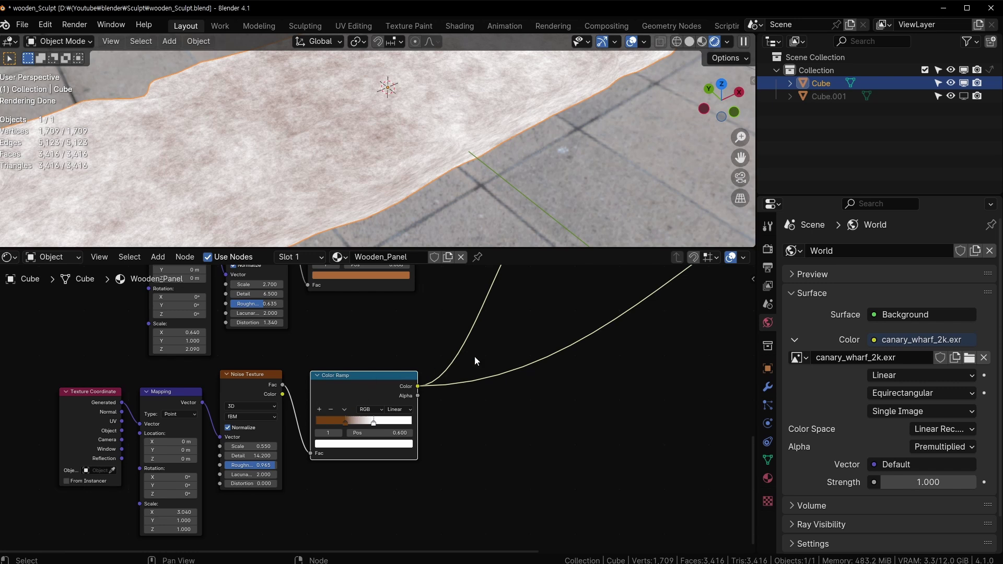
# Add a new Color Ramp on the link from the brown-to-white Color Ramp to the Material Output
pyautogui.moveTo(474, 361); pyautogui.dragTo(364, 454, button='middle')
pyautogui.hotkey('shift', 'a')
pyautogui.write('ra')
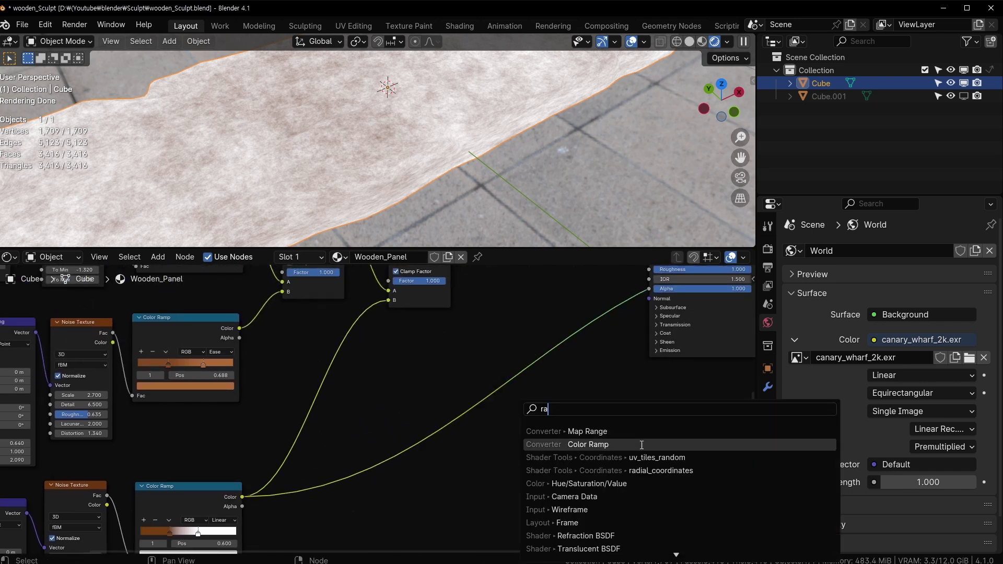
pyautogui.click(642, 443)
pyautogui.click(426, 377)
# Link the new Color Ramp's Color to the Principled BSDF's Roughness and output the Principled BSDF to the Material Output again
pyautogui.moveTo(574, 389); pyautogui.dragTo(445, 464, button='middle')
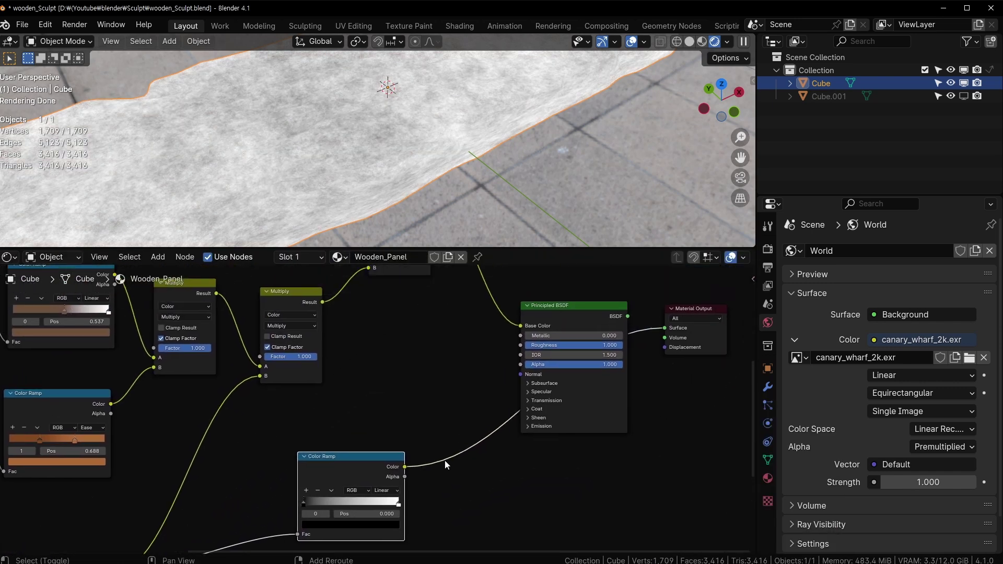
pyautogui.moveTo(406, 466); pyautogui.dragTo(520, 345)
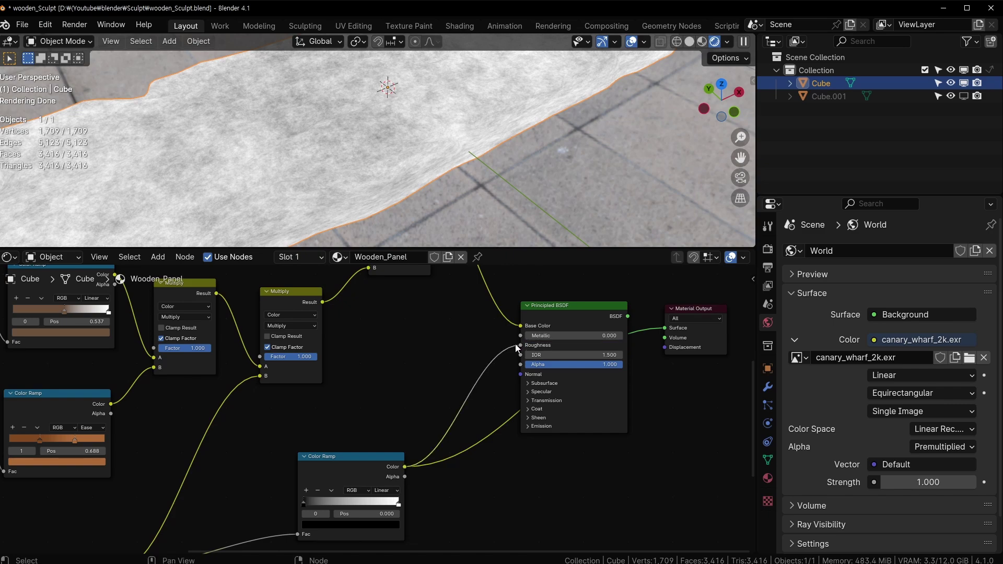
pyautogui.keyDown('ctrl'); pyautogui.keyDown('shift'); pyautogui.click(595, 306); pyautogui.keyUp('shift'); pyautogui.keyUp('ctrl')
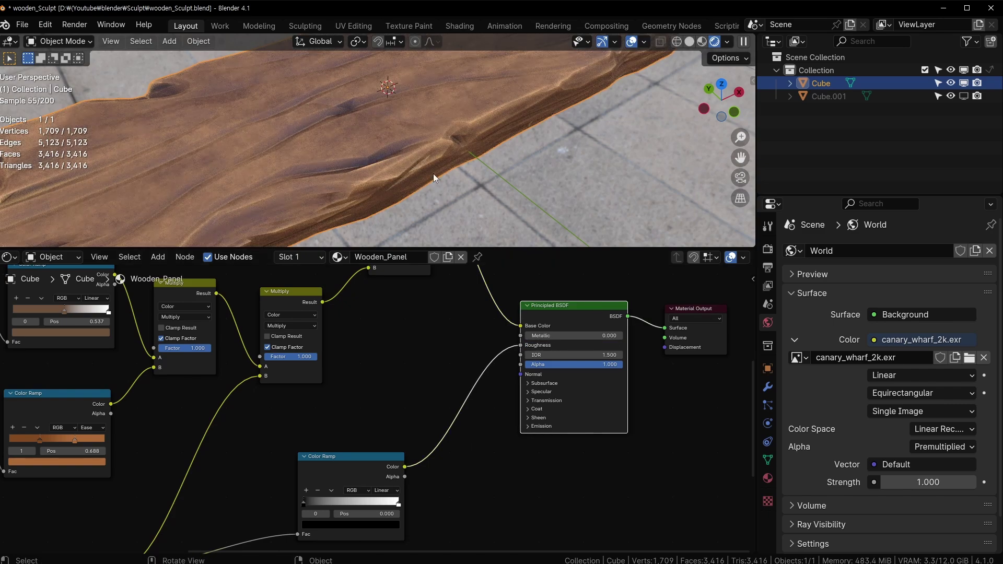
# Lighten the black stop of the roughness Color Ramp to a grey with Value 0.323 and check the plank's shine
pyautogui.moveTo(433, 173); pyautogui.dragTo(487, 139, button='middle')
pyautogui.scroll(2, 390, 409)
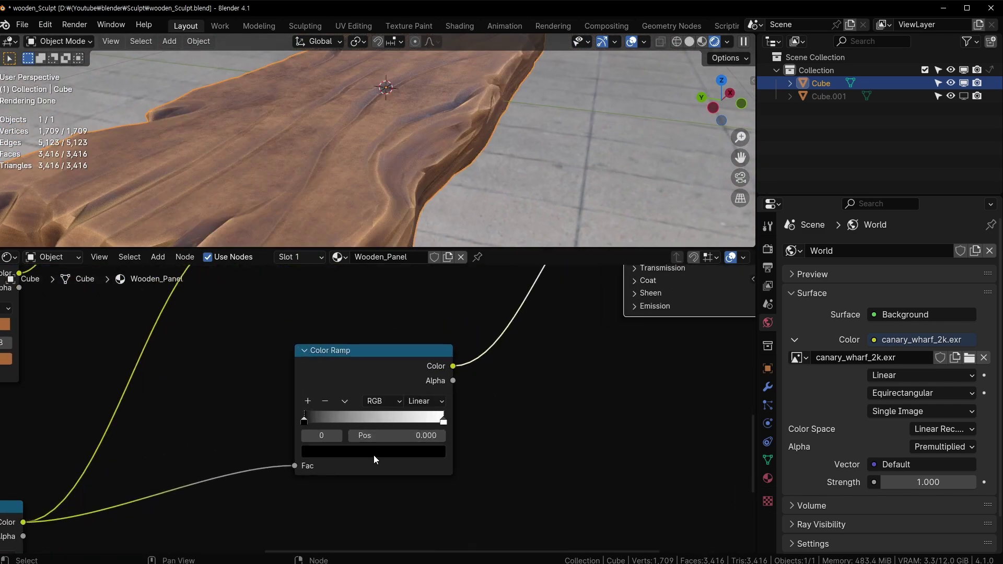
pyautogui.click(302, 422)
pyautogui.click(355, 453)
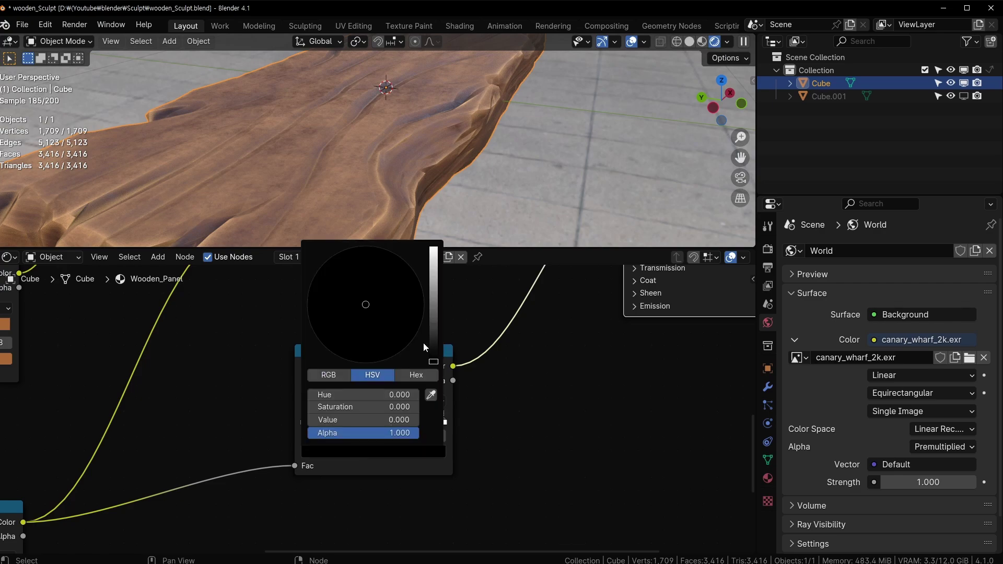
pyautogui.moveTo(435, 330); pyautogui.dragTo(436, 292)
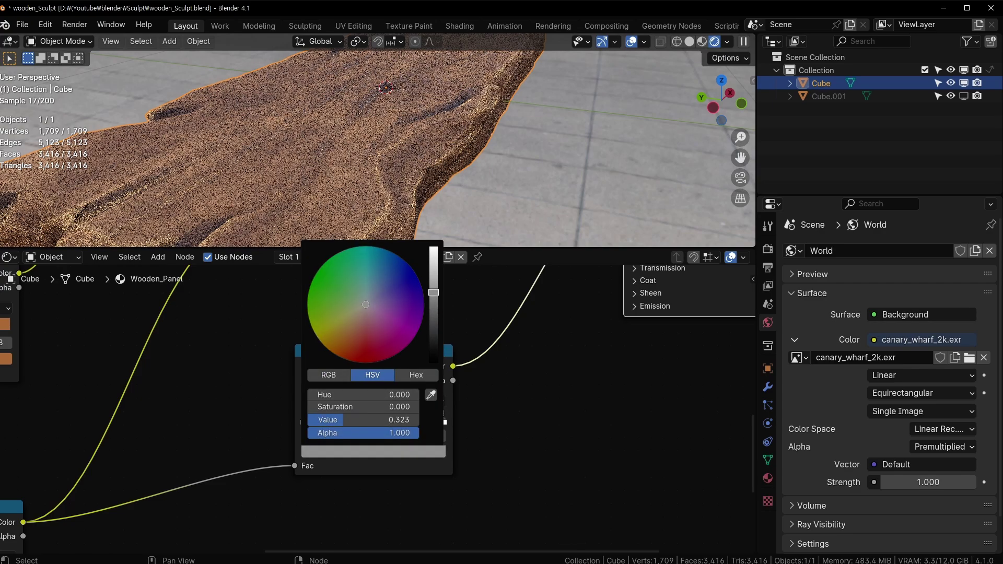
pyautogui.click(436, 124)
pyautogui.hotkey('ctrl', 'space')
pyautogui.moveTo(510, 270); pyautogui.dragTo(721, 331, button='middle')
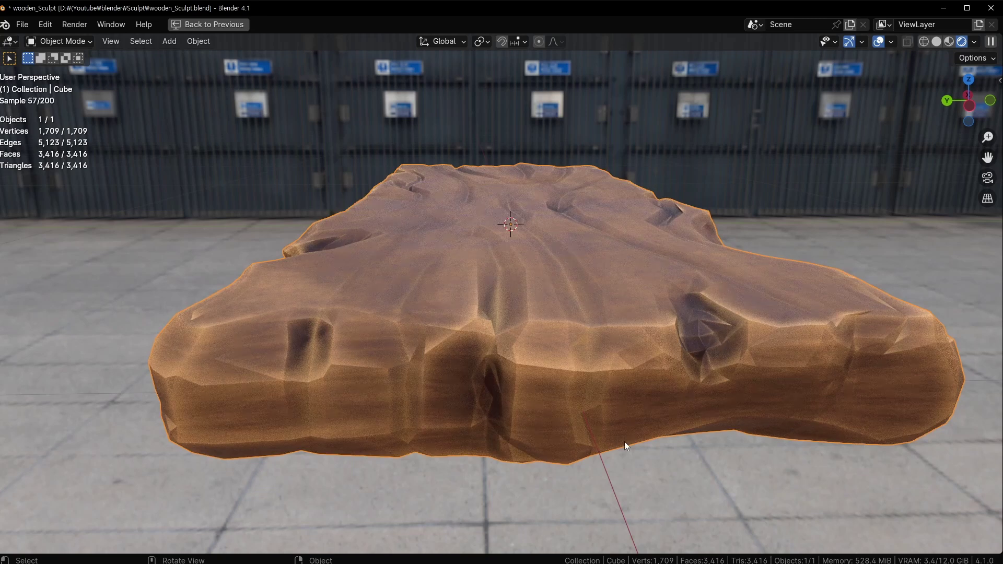
pyautogui.hotkey('ctrl', 'space')
# Disconnect the Color Ramp from the Principled BSDF's Roughness to compare the surface, and link its Color back in
pyautogui.moveTo(557, 339); pyautogui.dragTo(496, 507, button='middle')
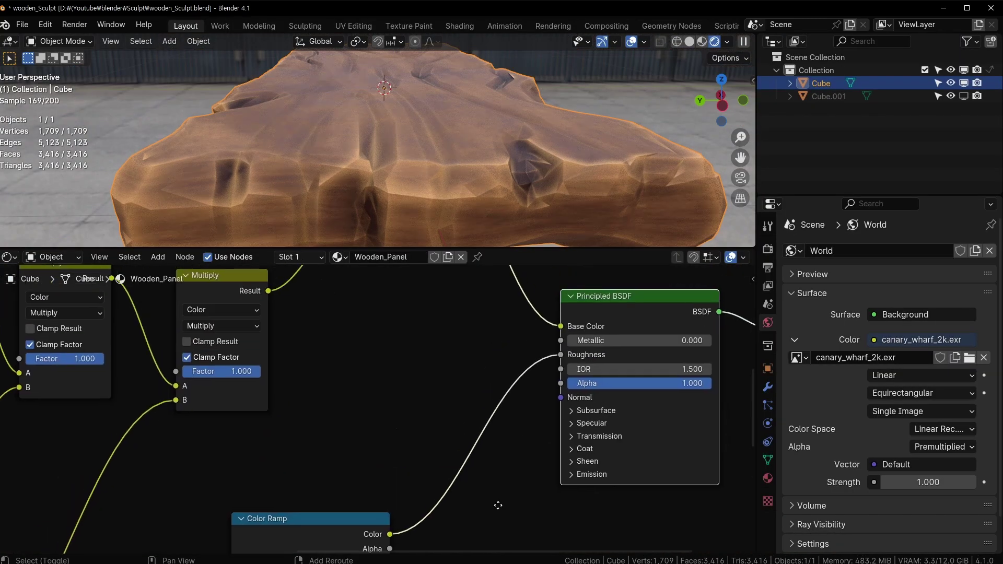
pyautogui.keyDown('ctrl'); pyautogui.moveTo(523, 343); pyautogui.dragTo(537, 433, button='right'); pyautogui.keyUp('ctrl')
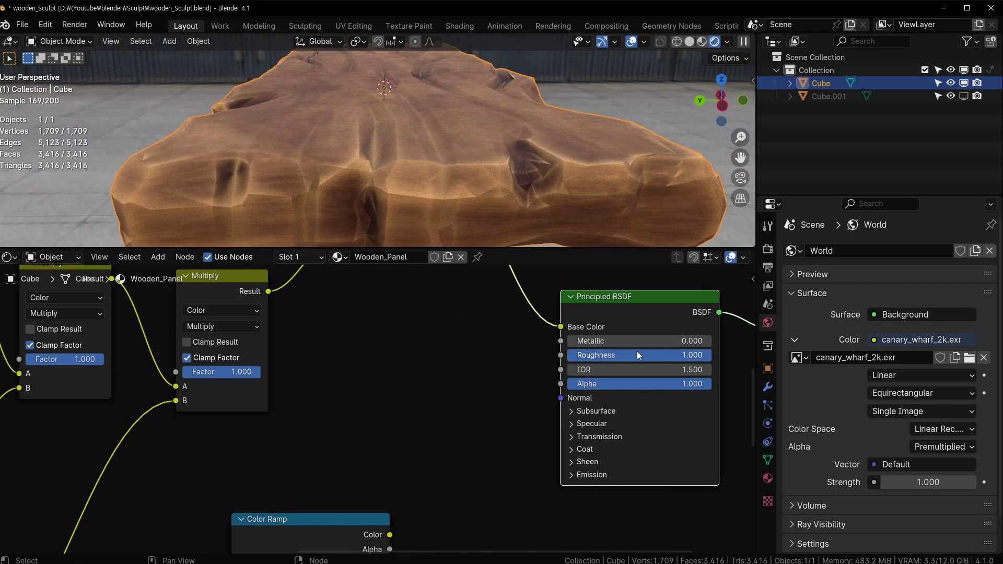
pyautogui.moveTo(389, 534); pyautogui.dragTo(556, 355)
pyautogui.moveTo(491, 168); pyautogui.dragTo(441, 243, button='middle')
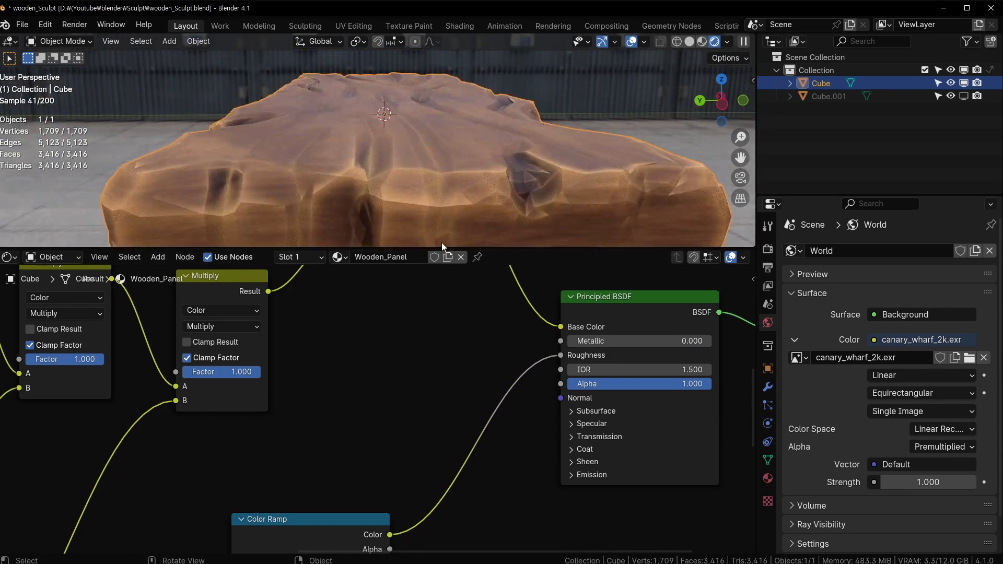
# Move the roughness Color Ramp's grey stop to position 0.165 and darken its colour slightly
pyautogui.moveTo(354, 445); pyautogui.dragTo(402, 316, button='middle')
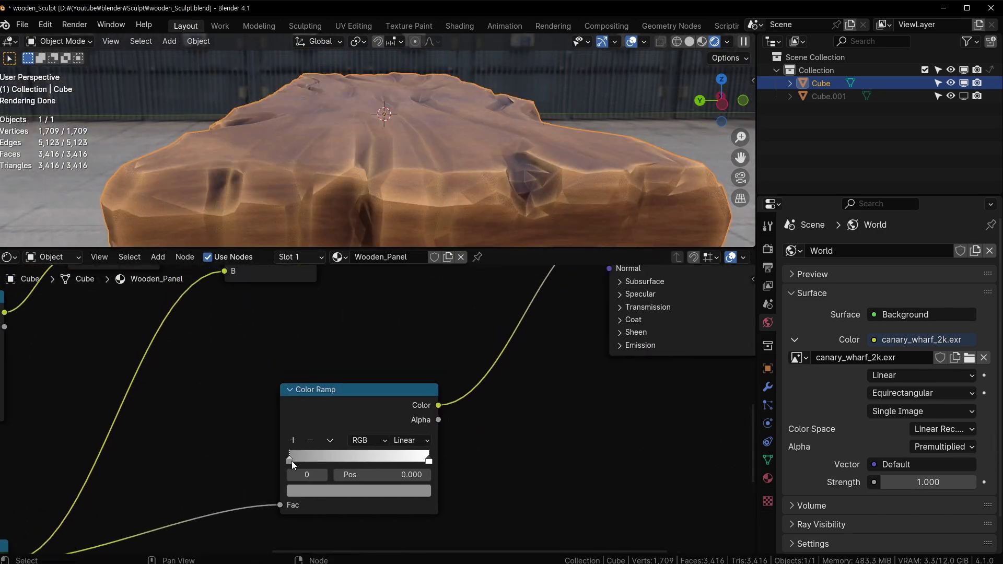
pyautogui.moveTo(292, 461); pyautogui.dragTo(328, 450)
pyautogui.click(335, 490)
pyautogui.moveTo(422, 347); pyautogui.dragTo(421, 352)
# Examine the plank's roughness and reflections from several angles in an enlarged rendered viewport
pyautogui.moveTo(550, 123); pyautogui.dragTo(504, 152, button='middle')
pyautogui.hotkey('ctrl', 'space')
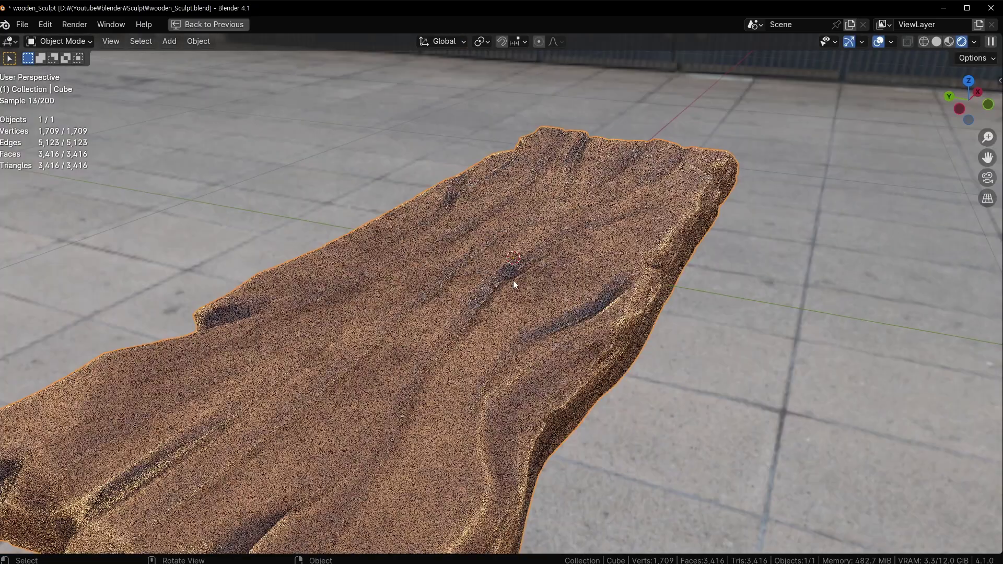
pyautogui.moveTo(515, 284); pyautogui.dragTo(529, 409, button='middle')
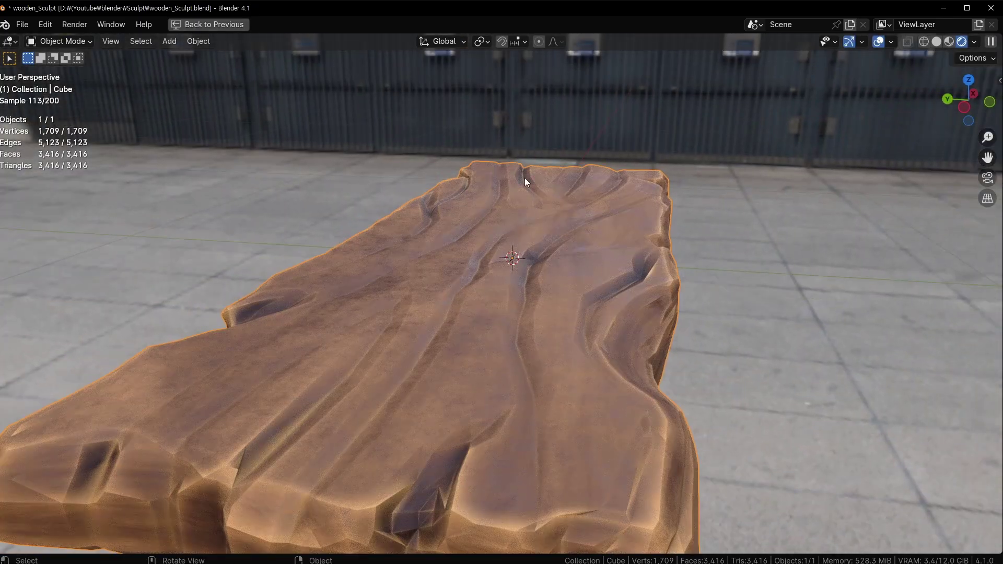
pyautogui.moveTo(524, 178); pyautogui.dragTo(405, 427, button='middle')
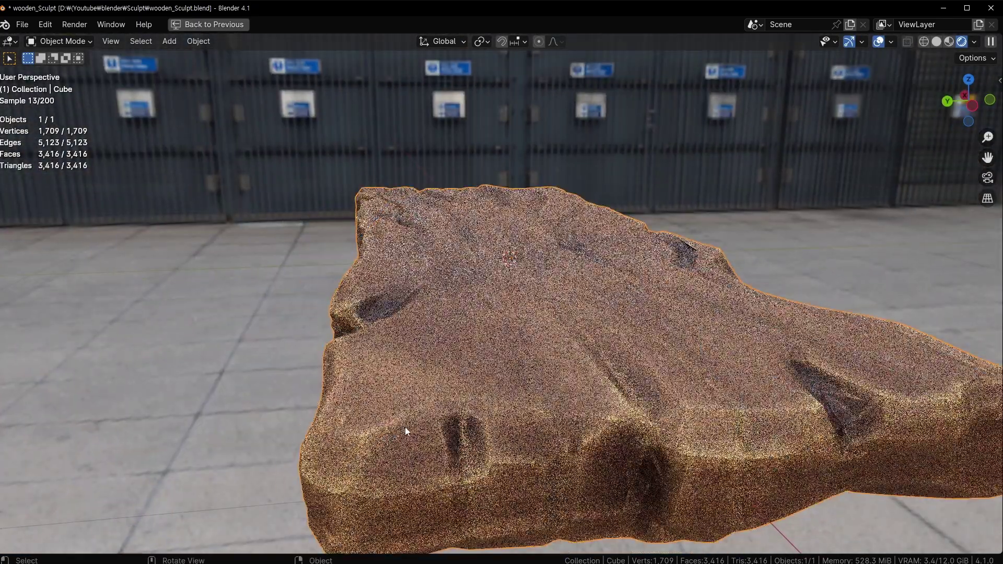
pyautogui.moveTo(553, 294); pyautogui.dragTo(628, 293, button='middle')
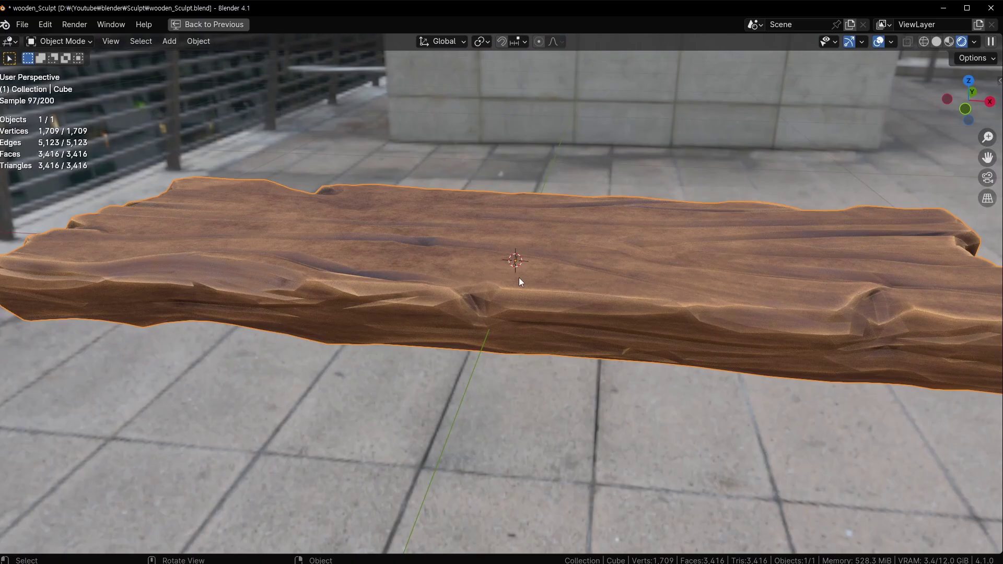
pyautogui.moveTo(518, 277); pyautogui.dragTo(541, 311, button='middle')
pyautogui.hotkey('ctrl', 'space')
pyautogui.scroll(-1, 554, 231)
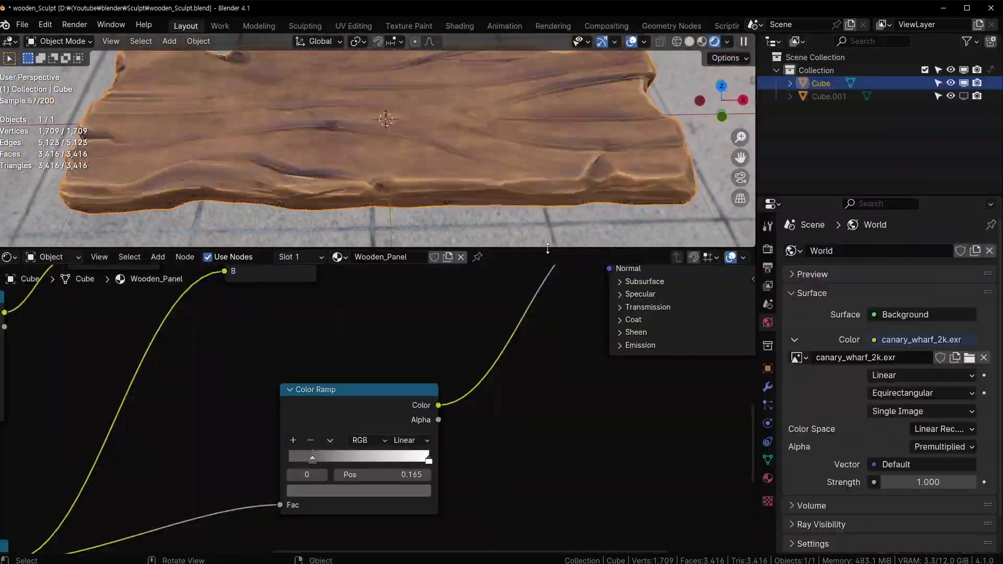
pyautogui.moveTo(548, 248); pyautogui.dragTo(547, 421)
pyautogui.moveTo(551, 335); pyautogui.dragTo(597, 312, button='middle')
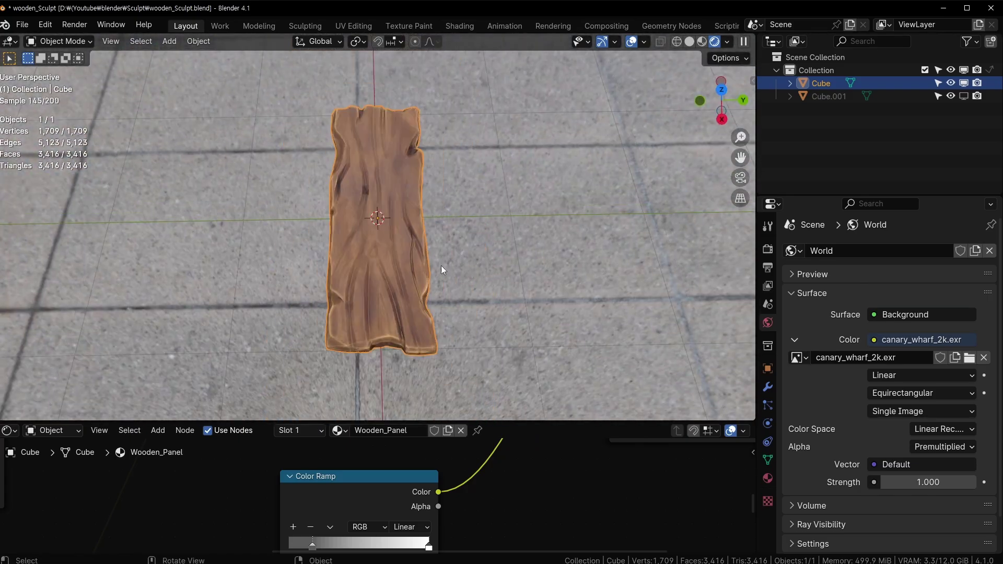
pyautogui.moveTo(442, 269); pyautogui.dragTo(453, 246, button='middle')
# Move the Principled BSDF and Material Output nodes farther away from the Add and Color Ramp nodes
pyautogui.moveTo(517, 423); pyautogui.dragTo(517, 209)
pyautogui.scroll(-3, 381, 402)
pyautogui.moveTo(420, 285); pyautogui.dragTo(555, 425)
pyautogui.moveTo(458, 343); pyautogui.dragTo(525, 330)
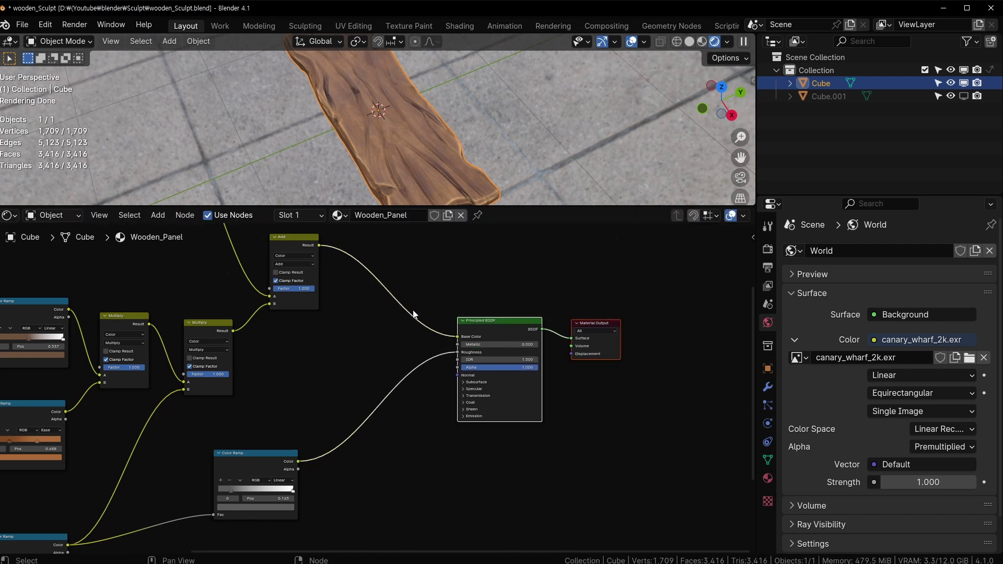
# Examine the finished wood material on the plank against the environment, adjusting the space between viewport and node editor
pyautogui.scroll(1, 413, 314)
pyautogui.moveTo(485, 208); pyautogui.dragTo(470, 312)
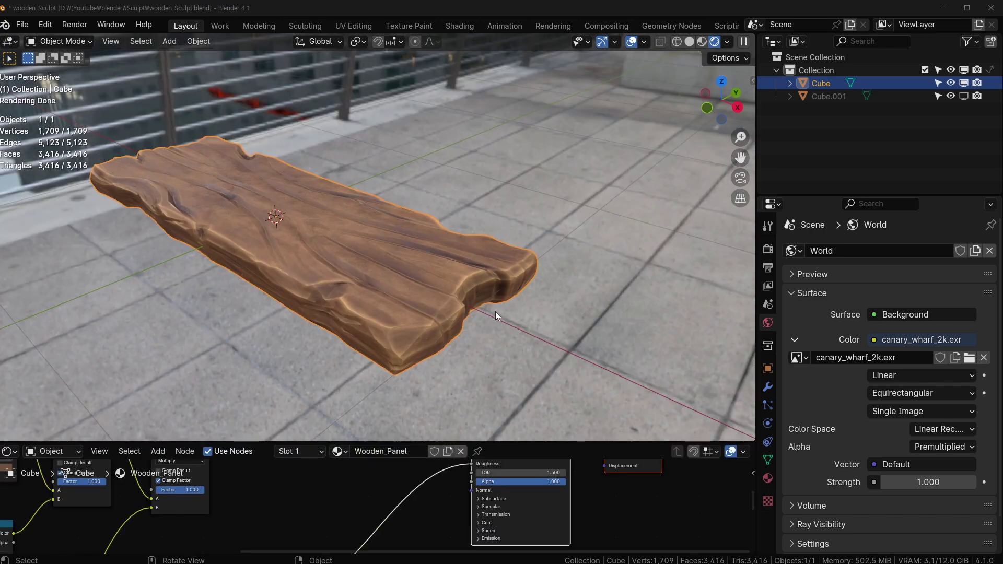
pyautogui.moveTo(414, 191); pyautogui.dragTo(360, 260, button='middle')
pyautogui.moveTo(394, 344); pyautogui.dragTo(396, 329, button='middle')
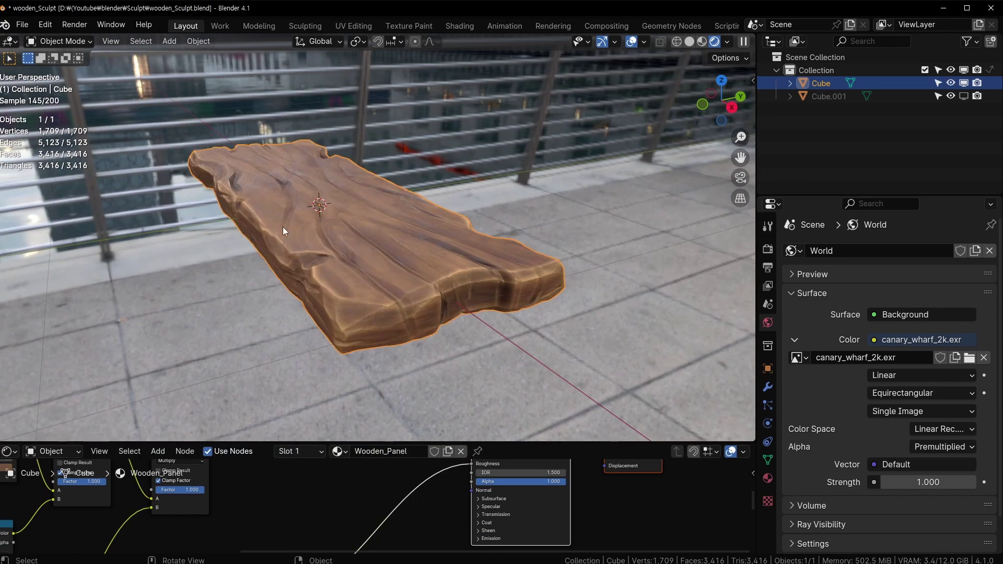
pyautogui.moveTo(510, 441); pyautogui.dragTo(510, 388)
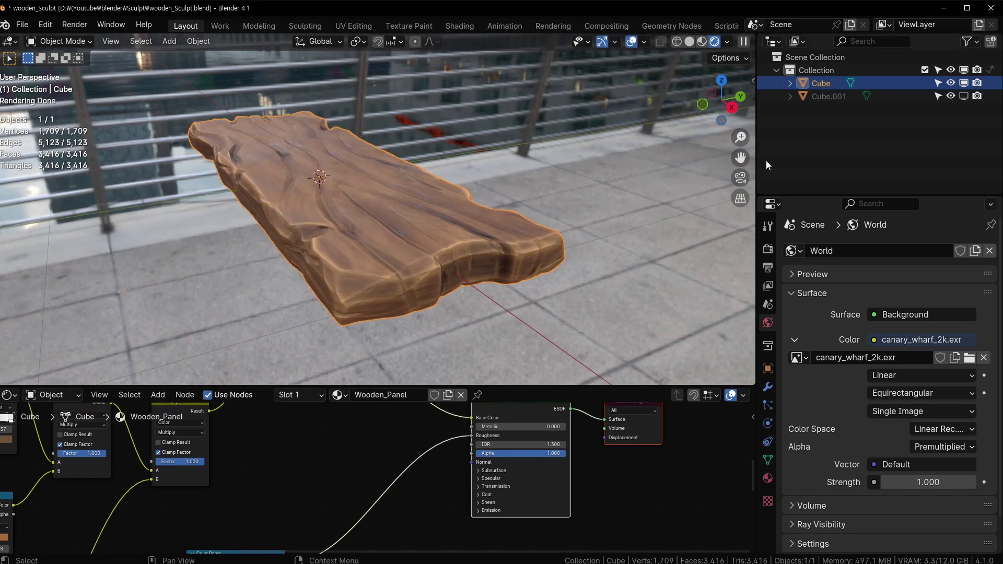
pyautogui.moveTo(608, 436); pyautogui.dragTo(600, 465, button='middle')
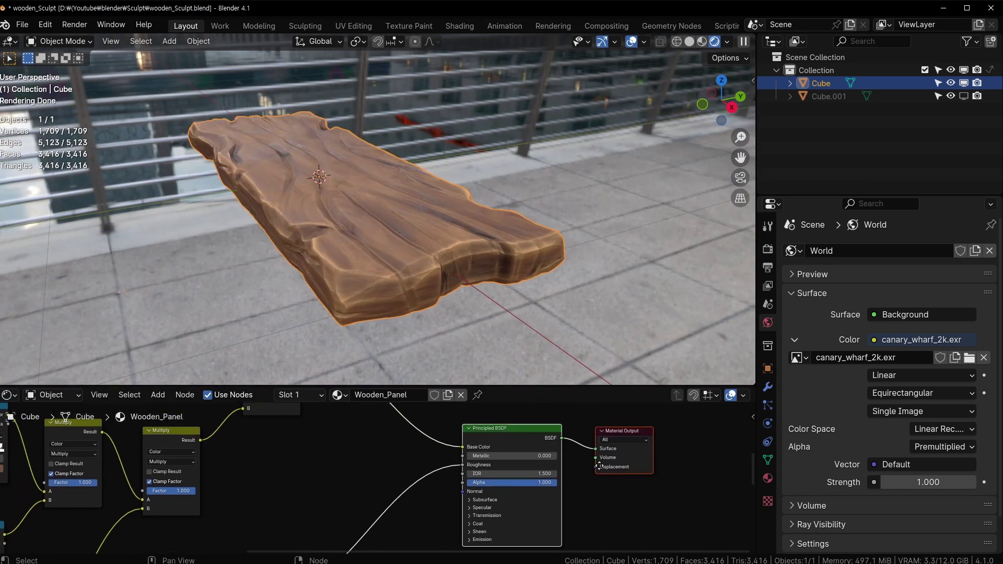
pyautogui.moveTo(531, 386); pyautogui.dragTo(531, 342)
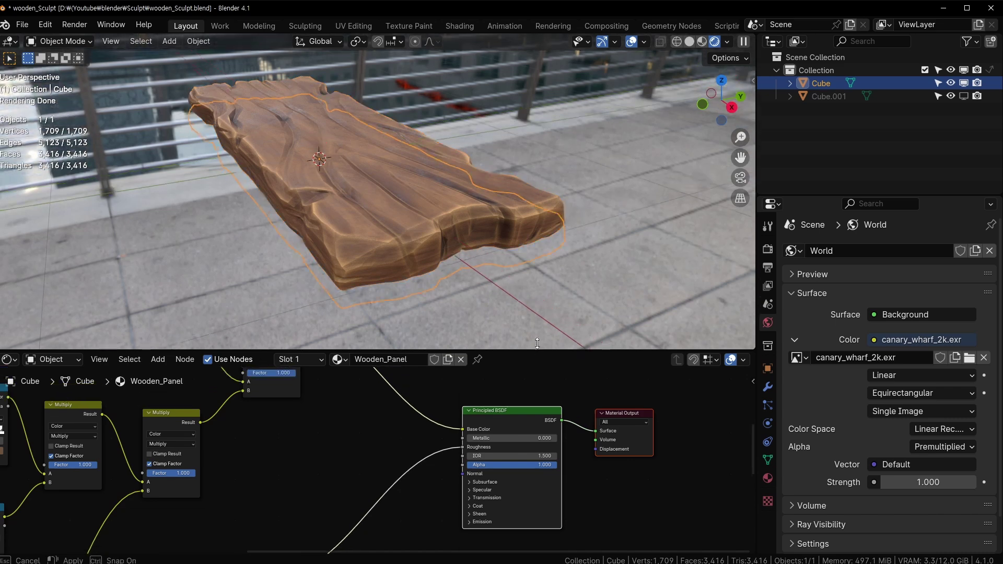
# Switch the viewport to Solid shading and look over the plank's bare mesh
pyautogui.click(690, 41)
pyautogui.moveTo(501, 131)
pyautogui.mouseDown(button='middle')
pyautogui.moveTo(472, 189)
pyautogui.moveTo(415, 123)
pyautogui.moveTo(431, 177)
pyautogui.mouseUp(button='middle')
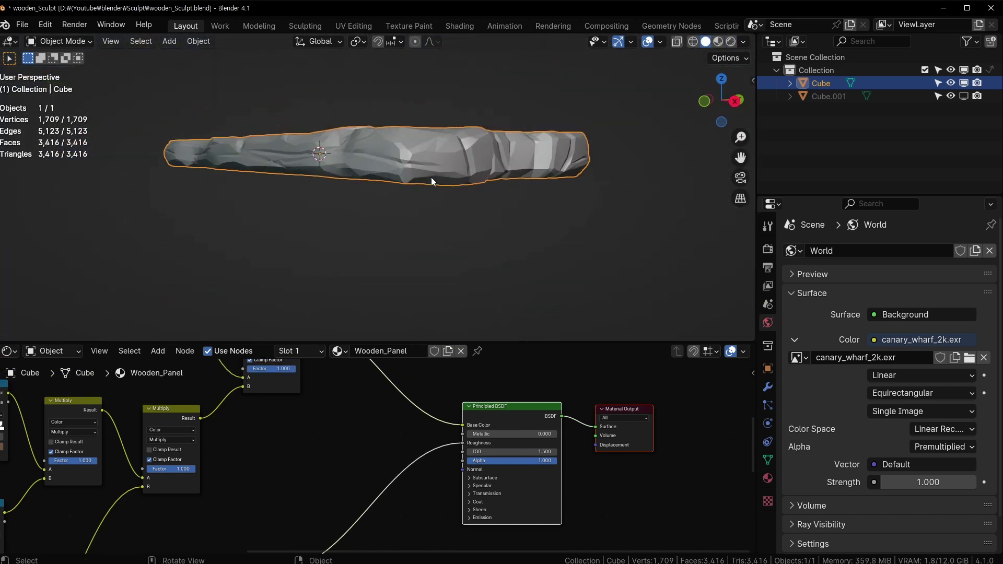
pyautogui.moveTo(363, 152); pyautogui.dragTo(369, 190, button='middle')
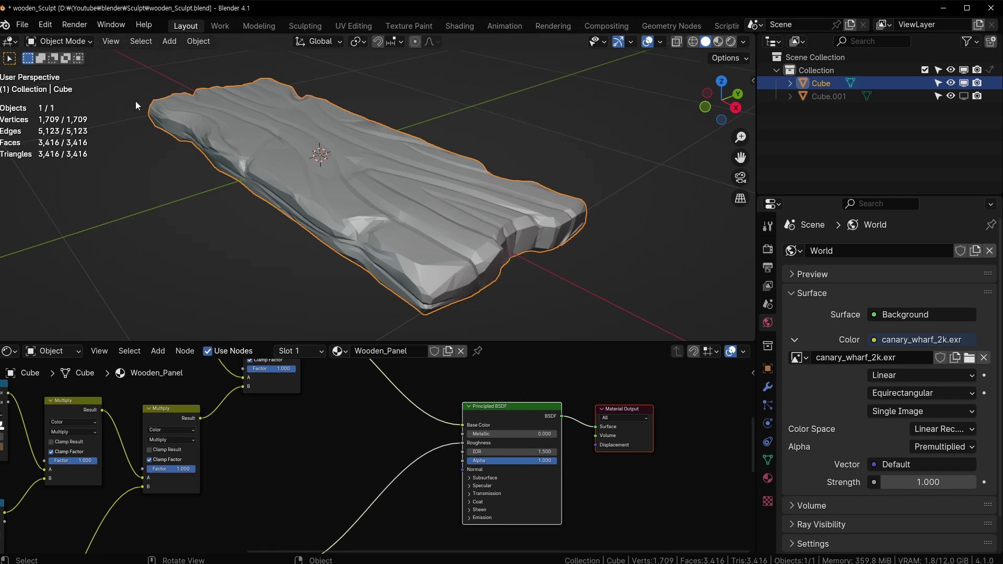
# Enlarge the 3D viewport, split it vertically and turn one of the two areas into a narrower UV Editor
pyautogui.moveTo(341, 341); pyautogui.dragTo(342, 426)
pyautogui.rightClick(344, 426)
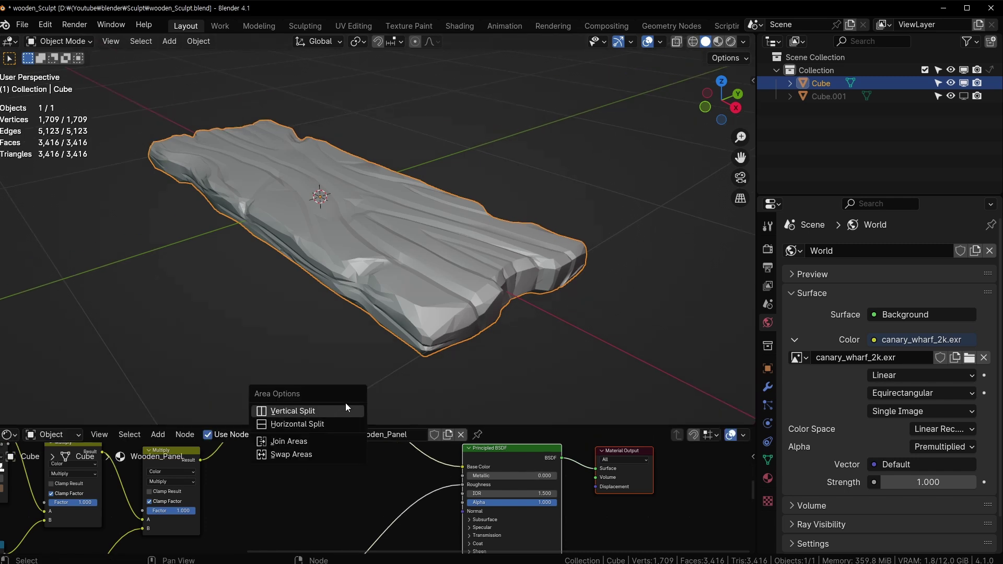
pyautogui.click(321, 412)
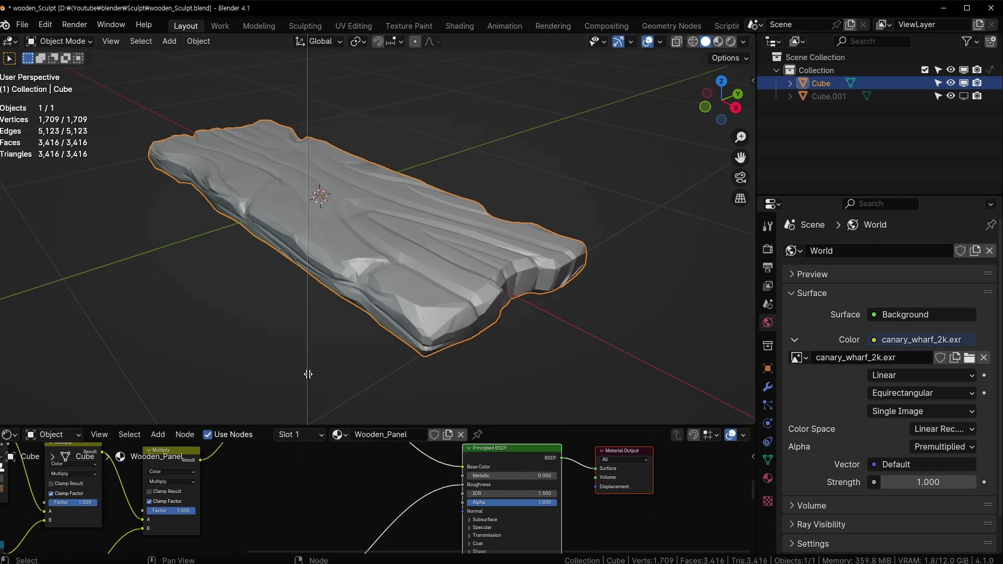
pyautogui.click(312, 397)
pyautogui.click(10, 40)
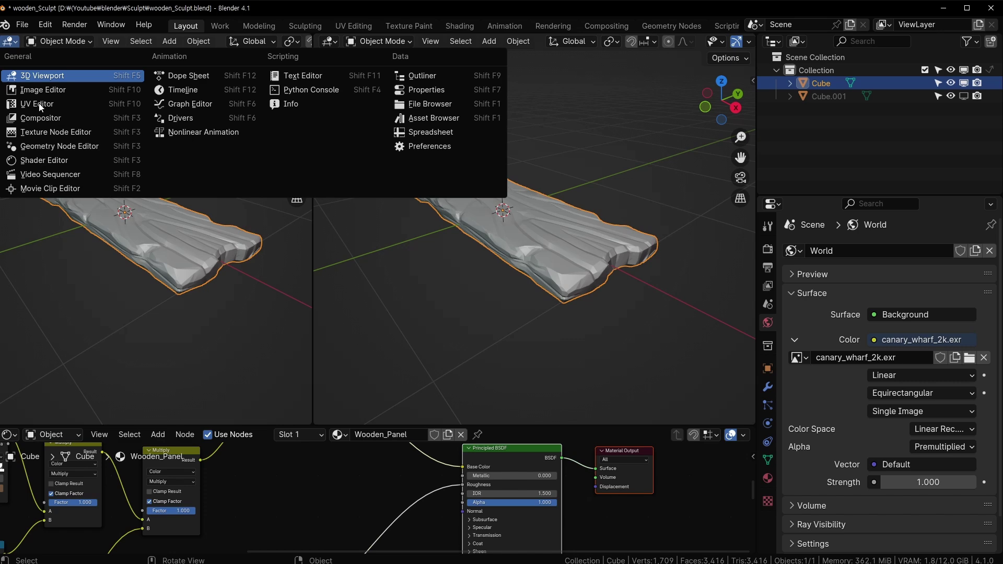
pyautogui.click(75, 108)
pyautogui.moveTo(522, 224); pyautogui.dragTo(324, 212, button='middle')
pyautogui.moveTo(312, 202); pyautogui.dragTo(284, 202)
# Enter Edit Mode on the plank and turn off the Sharp edge display in the mesh overlays
pyautogui.scroll(5, 561, 230)
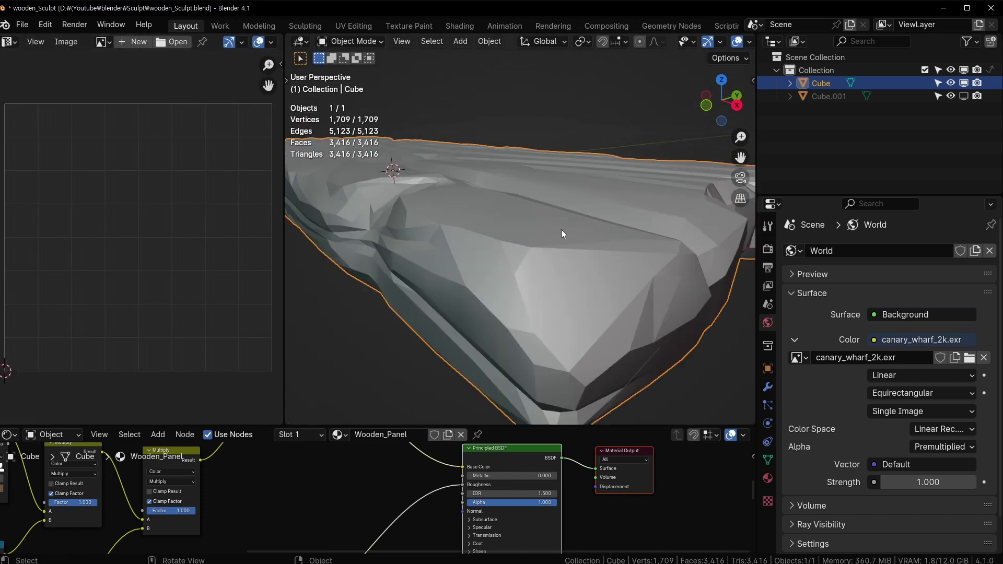
pyautogui.hscroll(5, 472, 41)
pyautogui.press('Tab')
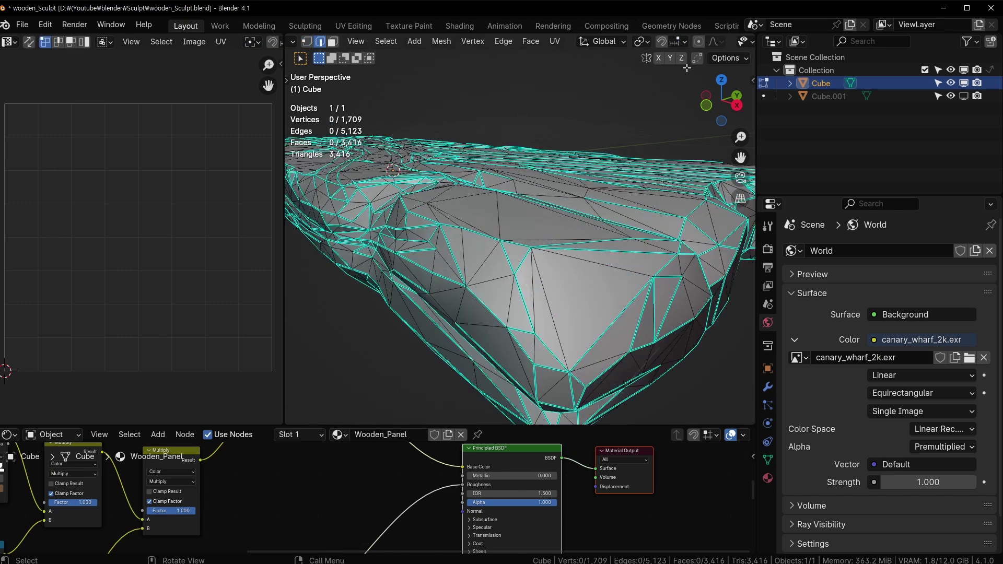
pyautogui.hscroll(8, 463, 47)
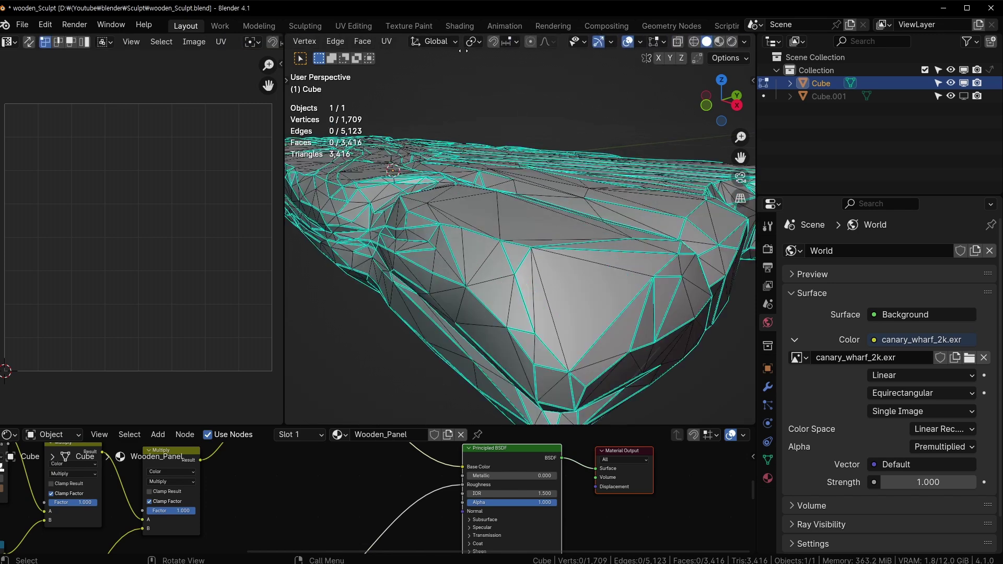
pyautogui.click(662, 43)
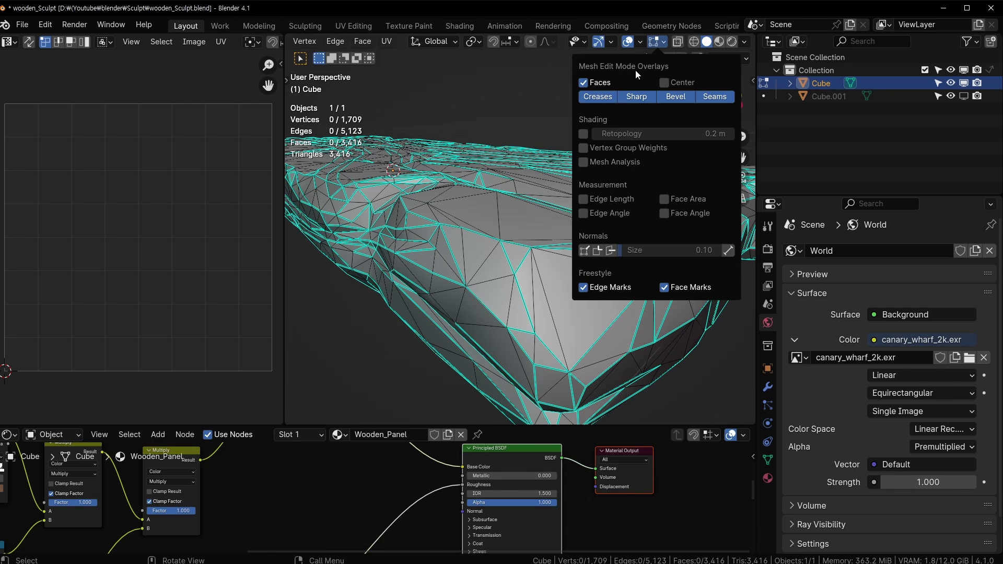
pyautogui.click(661, 42)
pyautogui.click(638, 98)
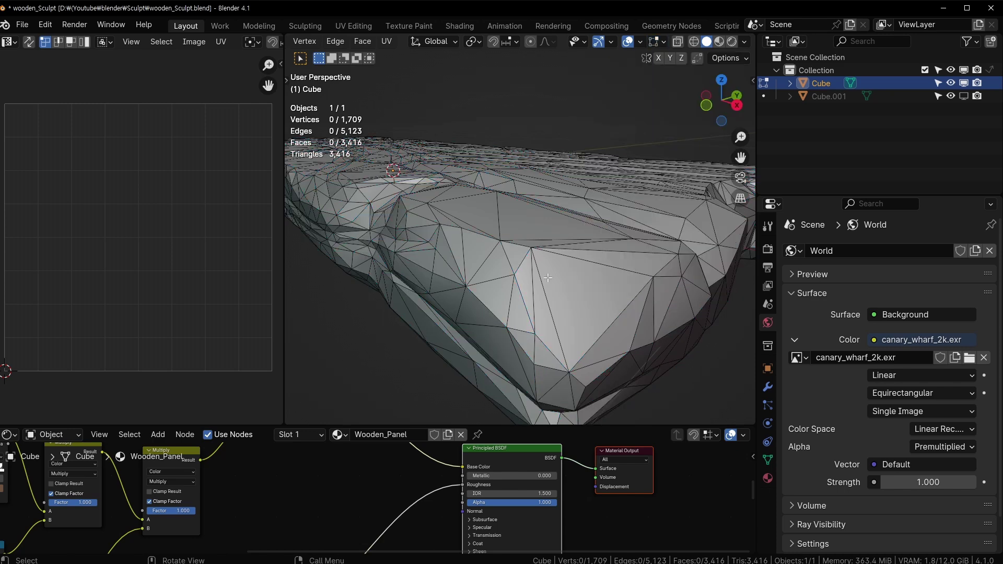
# Maximize the 3D viewport and examine the plank's near corner, end and underside for suitable seam edges
pyautogui.moveTo(548, 277); pyautogui.dragTo(525, 279, button='middle')
pyautogui.hotkey('ctrl', 'space')
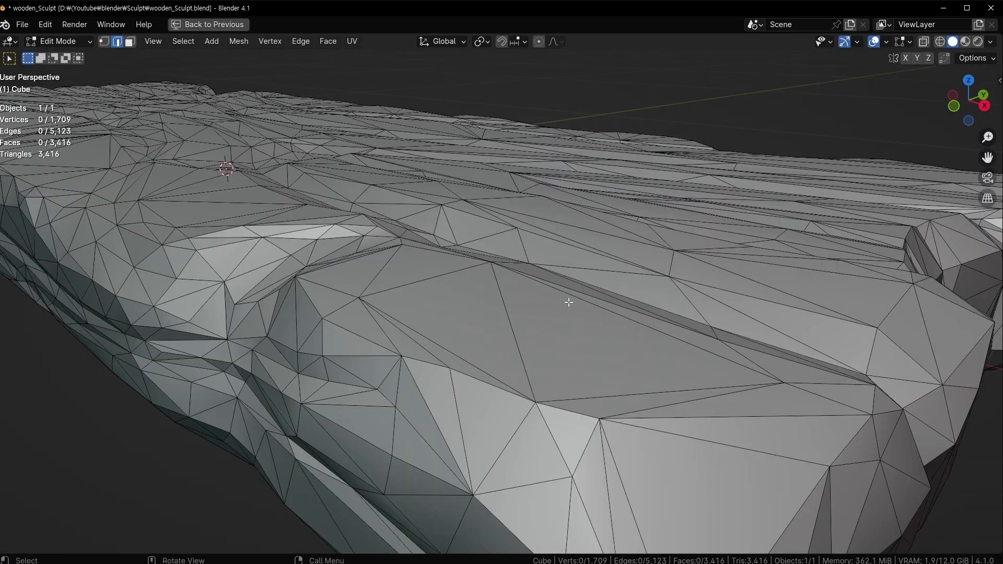
pyautogui.scroll(-5, 554, 303)
pyautogui.click(521, 364)
pyautogui.moveTo(521, 364); pyautogui.dragTo(544, 401, button='middle')
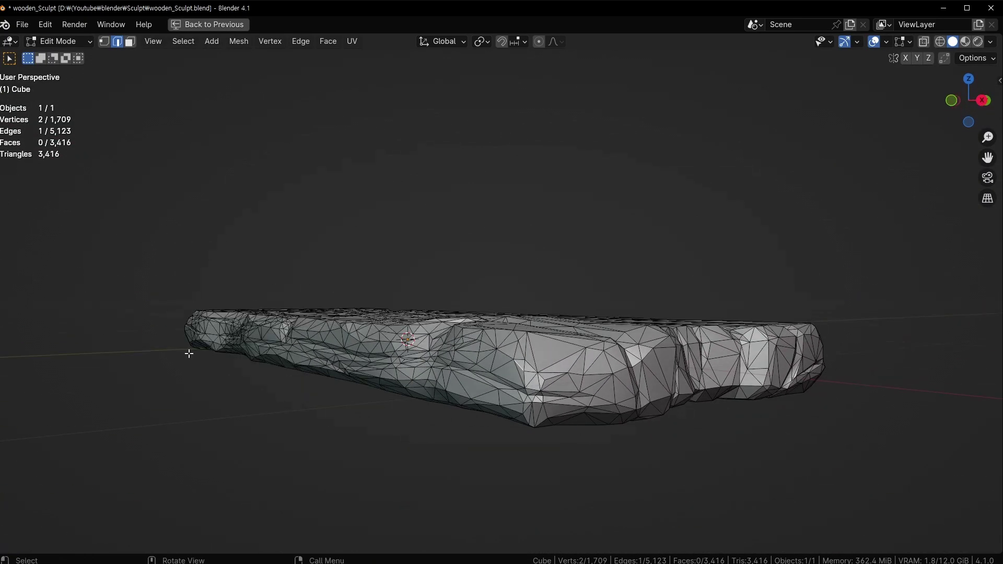
pyautogui.moveTo(523, 355); pyautogui.dragTo(647, 383, button='middle')
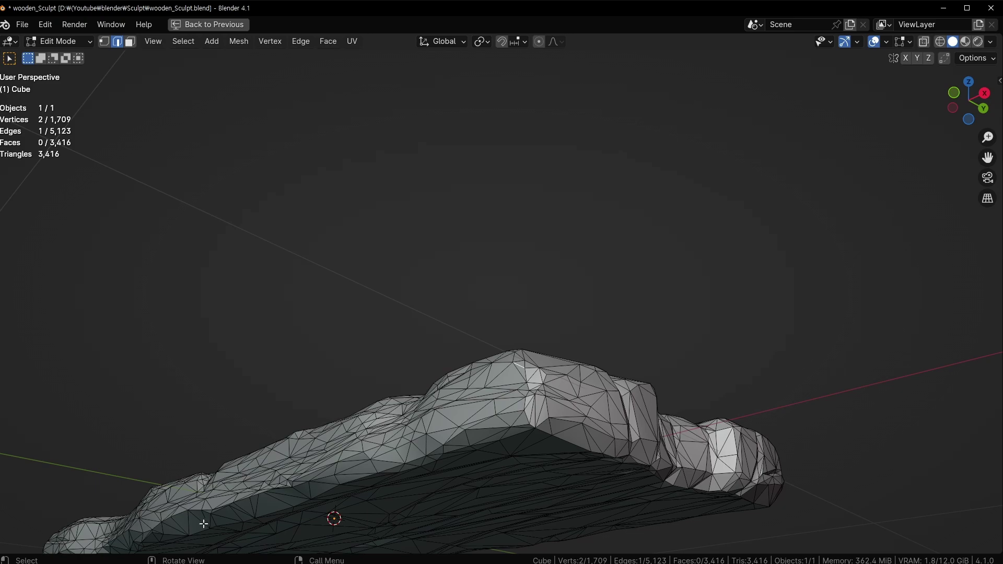
pyautogui.keyDown('shift'); pyautogui.moveTo(204, 523); pyautogui.dragTo(491, 306, button='middle'); pyautogui.keyUp('shift')
pyautogui.moveTo(656, 312); pyautogui.dragTo(540, 404, button='middle')
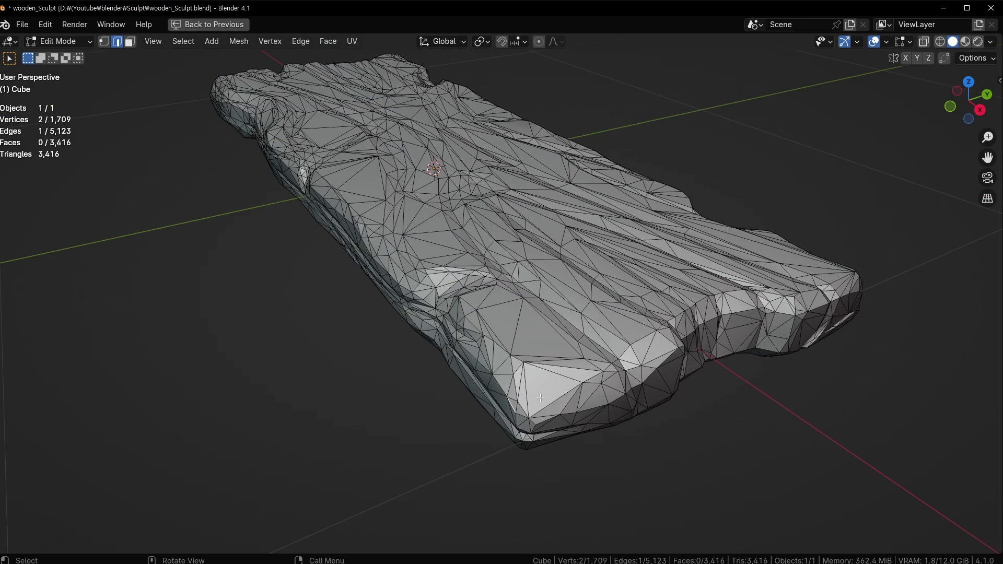
# Select the chain of edges running down the plank's near corner and mark it as a seam
pyautogui.moveTo(517, 406); pyautogui.dragTo(469, 277, button='middle')
pyautogui.moveTo(471, 330); pyautogui.dragTo(459, 282, button='middle')
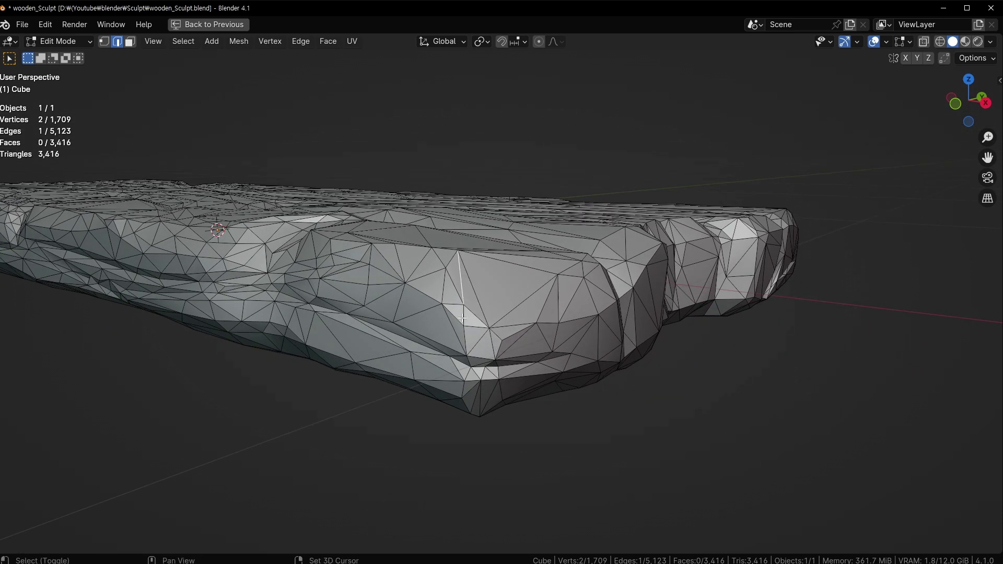
pyautogui.keyDown('shift'); pyautogui.click(469, 362); pyautogui.keyUp('shift')
pyautogui.moveTo(468, 361); pyautogui.dragTo(512, 288, button='middle')
pyautogui.keyDown('shift'); pyautogui.click(469, 450); pyautogui.keyUp('shift')
pyautogui.rightClick(465, 415)
pyautogui.click(462, 397)
# Mark seams down the vertical edge chains at the plank's other corners
pyautogui.keyDown('shift'); pyautogui.click(338, 413); pyautogui.keyUp('shift')
pyautogui.rightClick(405, 309)
pyautogui.click(405, 313)
pyautogui.keyDown('shift'); pyautogui.click(453, 313); pyautogui.keyUp('shift')
pyautogui.rightClick(512, 288)
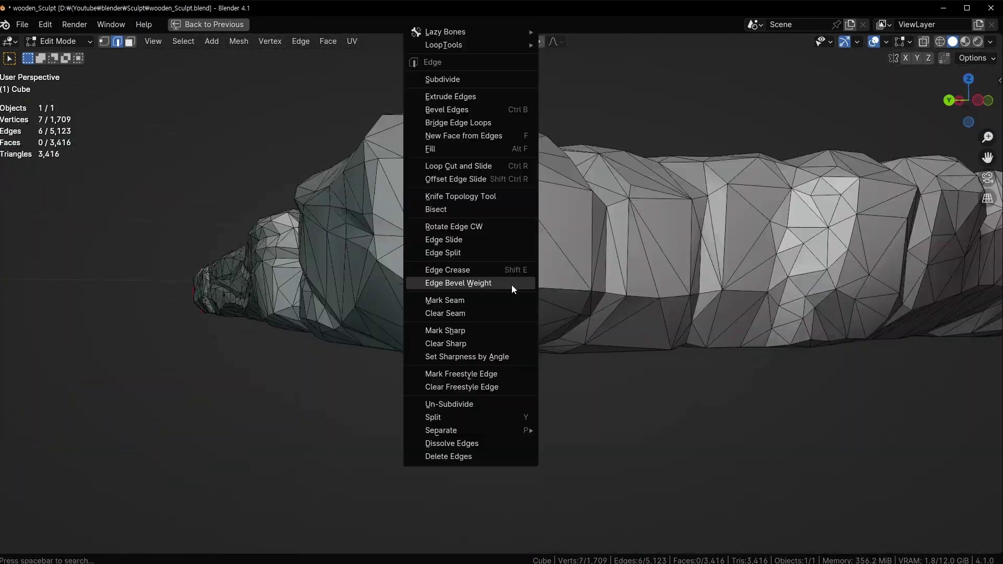
pyautogui.click(512, 299)
pyautogui.moveTo(418, 313); pyautogui.dragTo(528, 277, button='middle')
pyautogui.keyDown('shift'); pyautogui.click(547, 410); pyautogui.keyUp('shift')
pyautogui.rightClick(643, 389)
pyautogui.click(644, 388)
pyautogui.rightClick(644, 388)
# Circle-select the vertices along the lower rim of the plank's short end and mark those edges as a seam
pyautogui.click(515, 347)
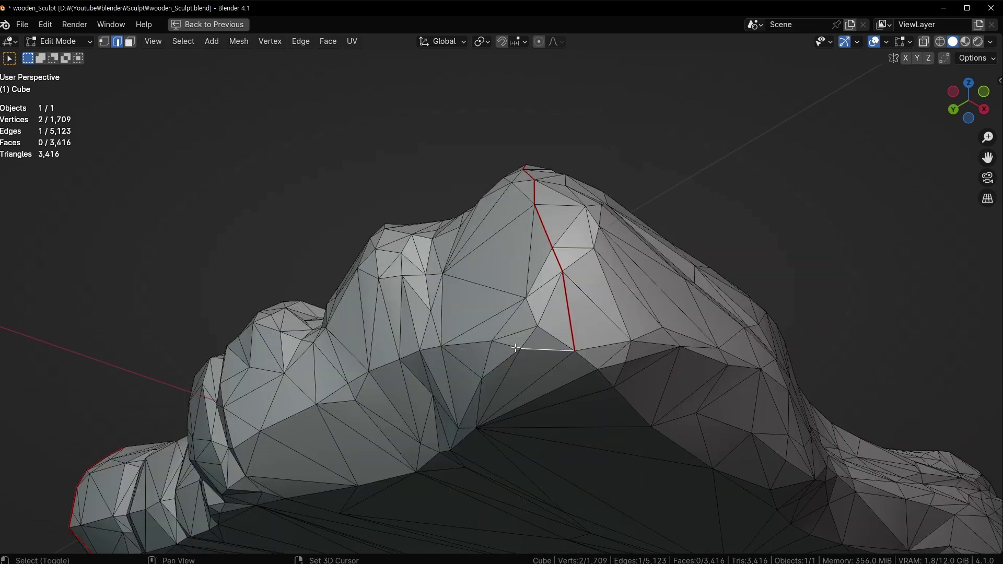
pyautogui.moveTo(515, 346); pyautogui.dragTo(658, 262, button='middle')
pyautogui.press('1')
pyautogui.press('2')
pyautogui.keyDown('shift'); pyautogui.moveTo(523, 272); pyautogui.dragTo(594, 309, button='middle'); pyautogui.keyUp('shift')
pyautogui.press('c')
pyautogui.moveTo(594, 308)
pyautogui.mouseDown()
pyautogui.moveTo(155, 333)
pyautogui.moveTo(63, 324)
pyautogui.mouseUp()
pyautogui.press('Escape')
pyautogui.scroll(-4, 470, 334)
pyautogui.moveTo(470, 335)
pyautogui.mouseDown(button='middle')
pyautogui.moveTo(761, 352)
pyautogui.moveTo(522, 292)
pyautogui.mouseUp(button='middle')
pyautogui.scroll(4, 626, 261)
# Circle-select the vertices along the lower rim of one long side and mark those edges as a seam
pyautogui.click(734, 224)
pyautogui.moveTo(713, 237); pyautogui.dragTo(747, 209, button='middle')
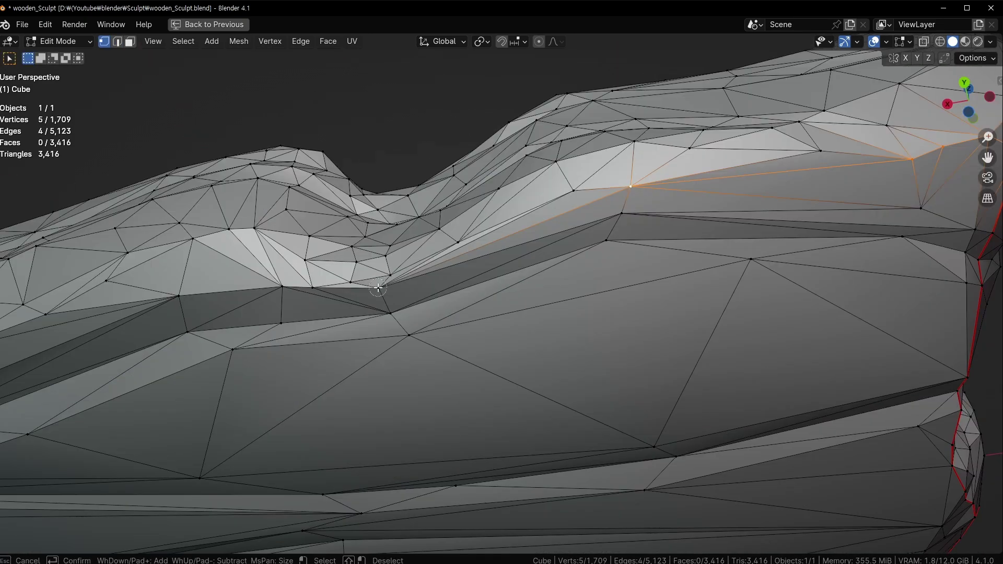
pyautogui.moveTo(617, 196); pyautogui.dragTo(323, 293)
pyautogui.keyDown('shift'); pyautogui.moveTo(324, 292); pyautogui.dragTo(659, 261, button='middle'); pyautogui.keyUp('shift')
pyautogui.moveTo(660, 260); pyautogui.dragTo(220, 348)
pyautogui.keyDown('shift'); pyautogui.moveTo(221, 349); pyautogui.dragTo(527, 317, button='middle'); pyautogui.keyUp('shift')
pyautogui.moveTo(527, 317); pyautogui.dragTo(351, 331)
pyautogui.keyDown('shift'); pyautogui.moveTo(351, 331); pyautogui.dragTo(644, 283, button='middle'); pyautogui.keyUp('shift')
pyautogui.moveTo(644, 283); pyautogui.dragTo(564, 309)
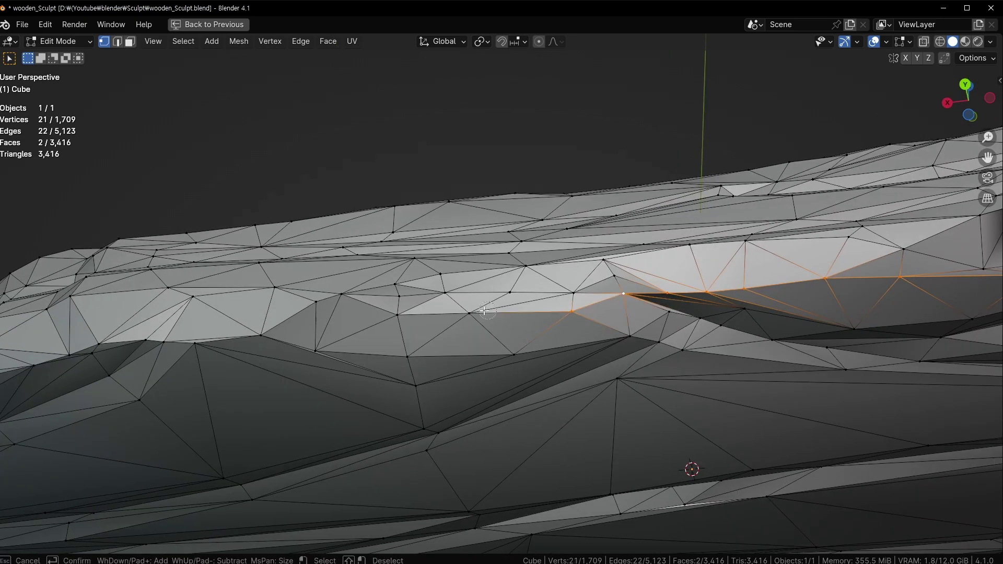
pyautogui.keyDown('shift'); pyautogui.moveTo(564, 309); pyautogui.dragTo(817, 285, button='middle'); pyautogui.keyUp('shift')
pyautogui.moveTo(817, 285); pyautogui.dragTo(433, 319)
pyautogui.keyDown('shift'); pyautogui.moveTo(433, 319); pyautogui.dragTo(554, 321, button='middle'); pyautogui.keyUp('shift')
pyautogui.moveTo(554, 321)
pyautogui.mouseDown()
pyautogui.moveTo(450, 325)
pyautogui.moveTo(383, 345)
pyautogui.mouseUp()
pyautogui.keyDown('shift'); pyautogui.moveTo(383, 345); pyautogui.dragTo(695, 298, button='middle'); pyautogui.keyUp('shift')
pyautogui.moveTo(694, 298)
pyautogui.mouseDown()
pyautogui.moveTo(402, 341)
pyautogui.moveTo(209, 341)
pyautogui.moveTo(114, 355)
pyautogui.mouseUp()
pyautogui.press('Escape')
pyautogui.press('2')
pyautogui.moveTo(465, 392)
pyautogui.keyDown('shift'); pyautogui.mouseDown(button='middle')
pyautogui.moveTo(421, 289)
pyautogui.moveTo(573, 284)
pyautogui.moveTo(683, 263)
pyautogui.moveTo(742, 209)
pyautogui.mouseUp(button='middle'); pyautogui.keyUp('shift')
pyautogui.hotkey('ctrl', 'e')
# Circle-select the lower rim of the plank's opposite short end up to the corner seam and mark it as a seam
pyautogui.press('1')
pyautogui.press('c')
pyautogui.moveTo(752, 198)
pyautogui.mouseDown()
pyautogui.moveTo(712, 202)
pyautogui.moveTo(572, 264)
pyautogui.moveTo(423, 308)
pyautogui.mouseUp()
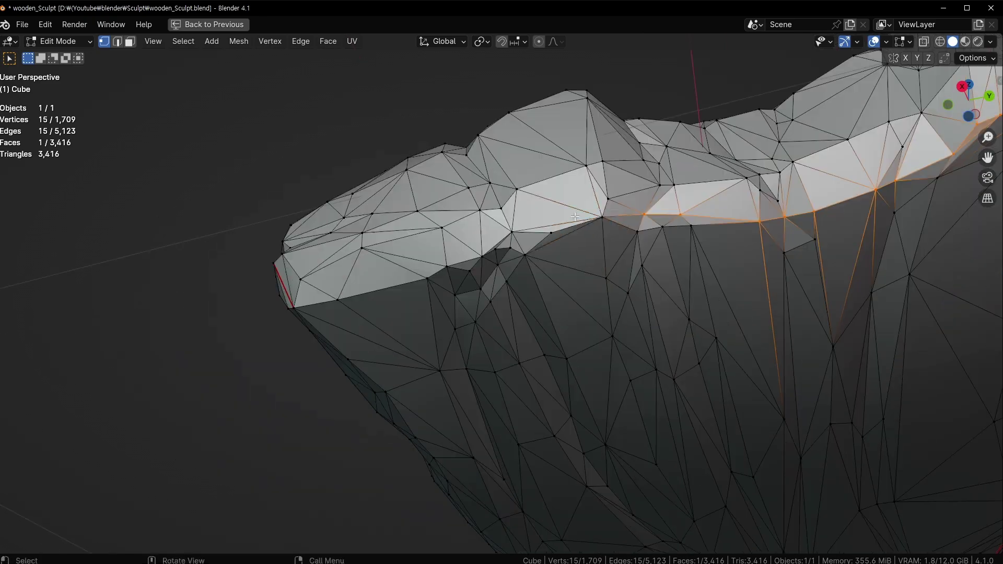
pyautogui.moveTo(634, 215); pyautogui.dragTo(573, 226)
pyautogui.moveTo(527, 258); pyautogui.dragTo(294, 309)
pyautogui.press('Escape')
pyautogui.moveTo(324, 308); pyautogui.dragTo(384, 293, button='middle')
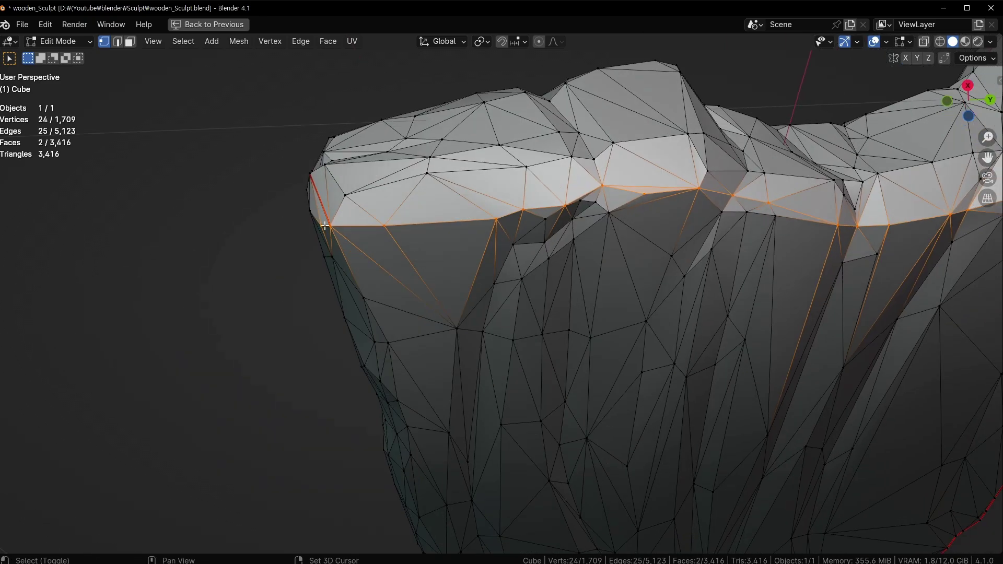
pyautogui.press('2')
pyautogui.rightClick(674, 298)
pyautogui.click(674, 299)
pyautogui.rightClick(485, 308)
# Select the edge path along the lower rim of the remaining long side, mark it as a seam and restore the split layout
pyautogui.rightClick(650, 289)
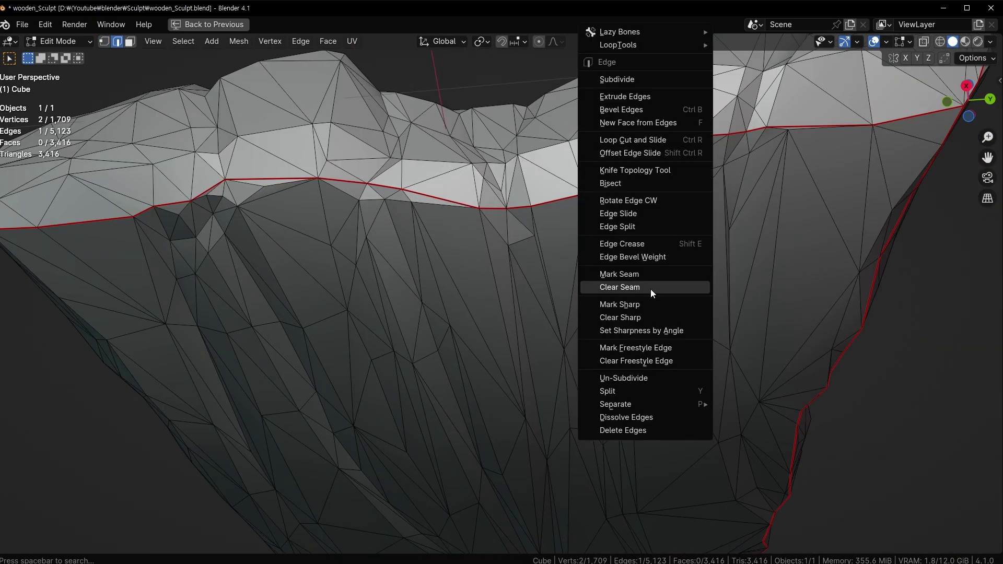
pyautogui.press('Escape')
pyautogui.keyDown('shift'); pyautogui.moveTo(650, 289); pyautogui.dragTo(674, 201, button='middle'); pyautogui.keyUp('shift')
pyautogui.keyDown('shift'); pyautogui.click(576, 237); pyautogui.keyUp('shift')
pyautogui.keyDown('shift'); pyautogui.click(596, 210); pyautogui.keyUp('shift')
pyautogui.keyDown('shift'); pyautogui.click(452, 245); pyautogui.keyUp('shift')
pyautogui.keyDown('shift'); pyautogui.moveTo(452, 244); pyautogui.dragTo(700, 227, button='middle'); pyautogui.keyUp('shift')
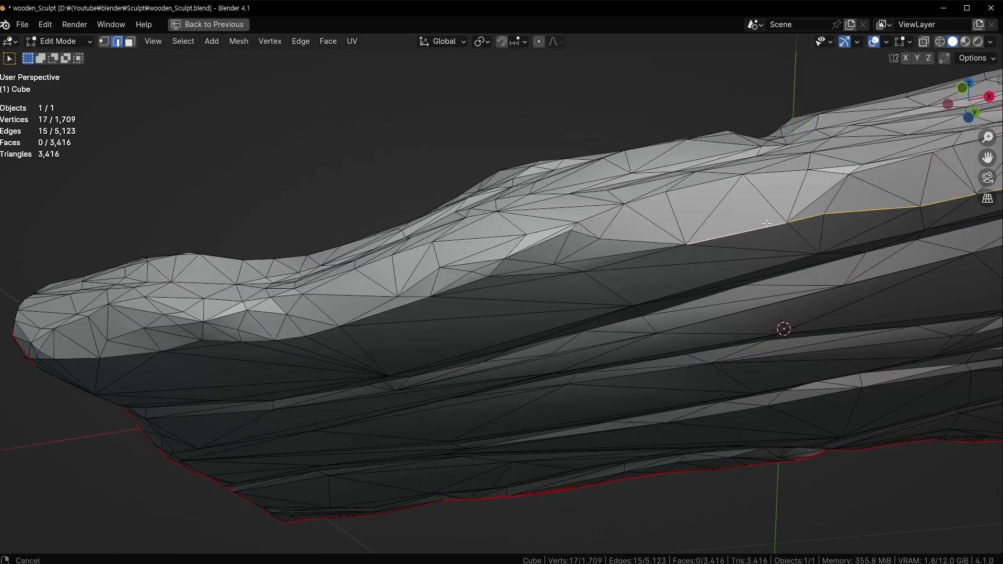
pyautogui.keyDown('shift'); pyautogui.click(582, 243); pyautogui.keyUp('shift')
pyautogui.keyDown('shift'); pyautogui.moveTo(582, 243); pyautogui.dragTo(694, 175, button='middle'); pyautogui.keyUp('shift')
pyautogui.keyDown('shift'); pyautogui.click(468, 257); pyautogui.keyUp('shift')
pyautogui.moveTo(467, 257); pyautogui.dragTo(433, 301, button='middle')
pyautogui.scroll(-5, 432, 302)
pyautogui.rightClick(565, 276)
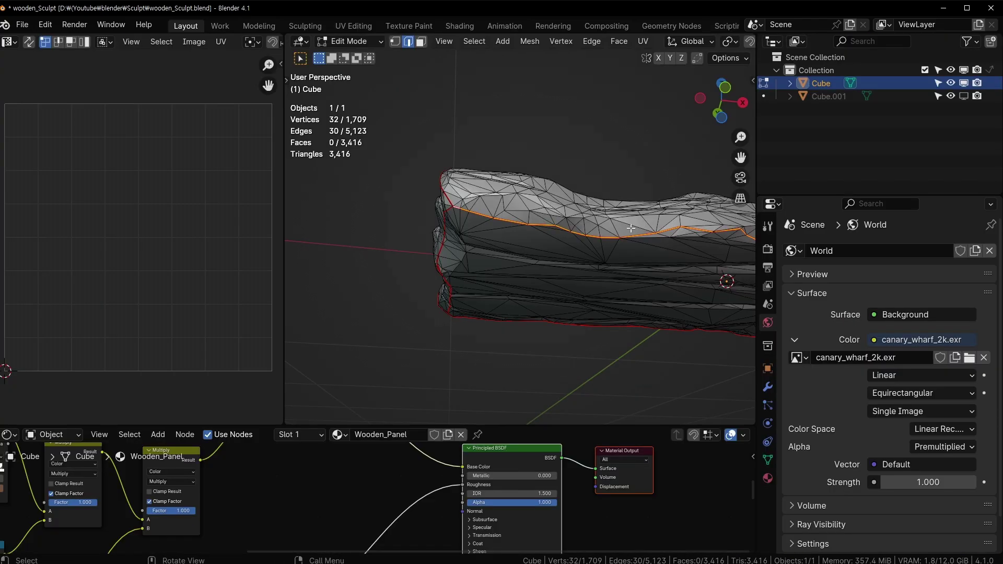
# Select the whole plank mesh and unwrap it along the marked seams
pyautogui.press('a')
pyautogui.press('u')
pyautogui.click(149, 206)
# Locate the thin stray face beside the seam on the plank and delete it
pyautogui.moveTo(470, 251); pyautogui.dragTo(568, 254, button='middle')
pyautogui.scroll(8, 569, 246)
pyautogui.press('3')
pyautogui.click(570, 246)
pyautogui.press('x')
pyautogui.click(566, 255)
pyautogui.press('2')
pyautogui.scroll(-5, 522, 235)
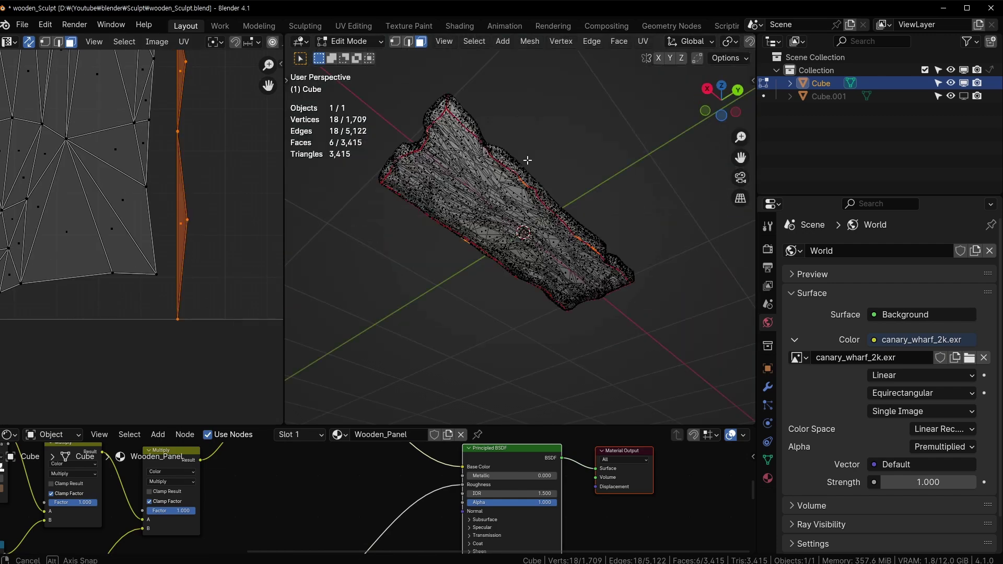
# Clean up the edges around the remaining thin sliver faces along the plank's seam
pyautogui.scroll(5, 523, 235)
pyautogui.rightClick(539, 273)
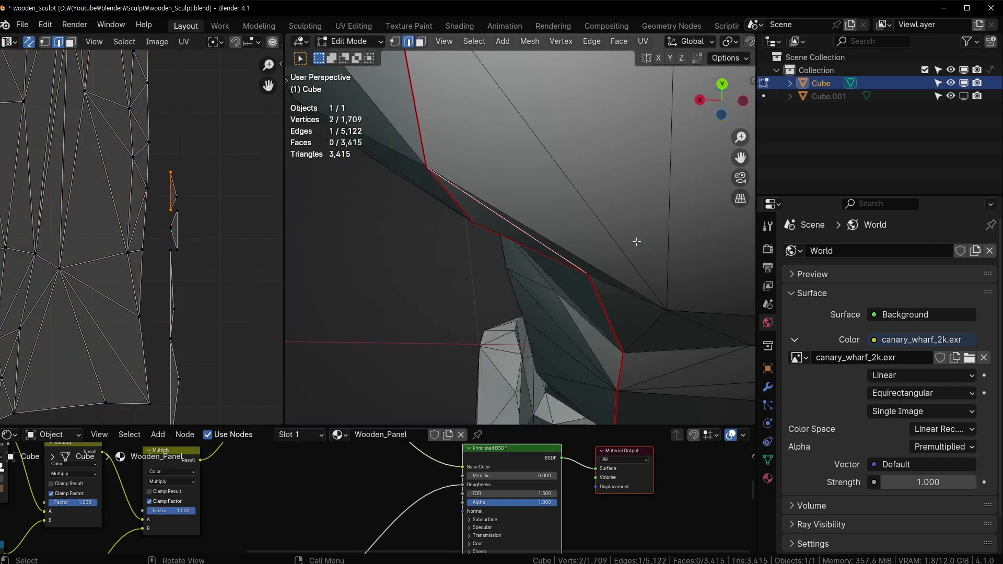
pyautogui.moveTo(638, 239); pyautogui.dragTo(340, 265, button='middle')
pyautogui.scroll(4, 584, 271)
pyautogui.rightClick(459, 305)
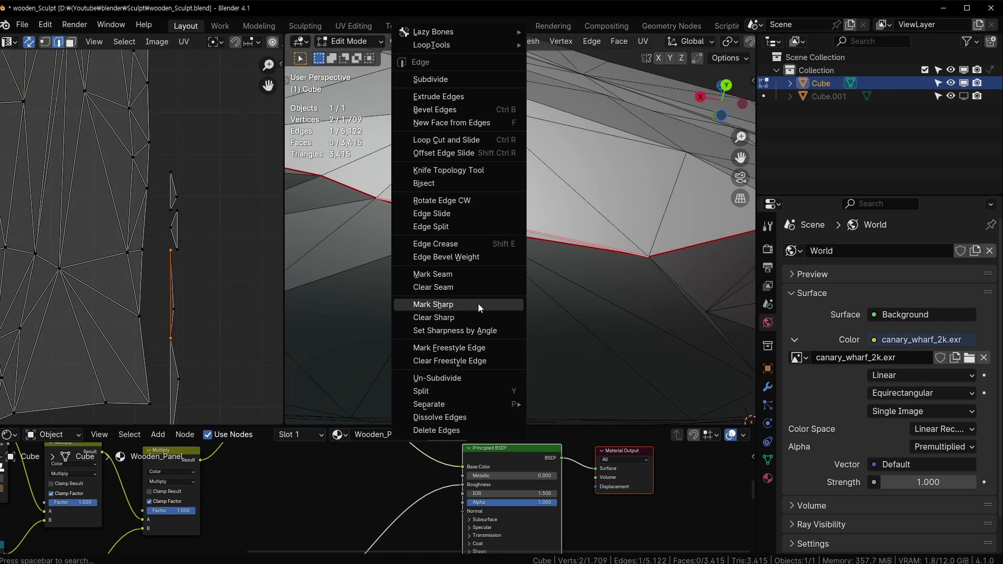
pyautogui.click(460, 304)
# Merge all vertices by distance and unwrap the plank again with the Angle Based method, giving the UV Editor more width
pyautogui.moveTo(460, 305); pyautogui.dragTo(681, 289, button='middle')
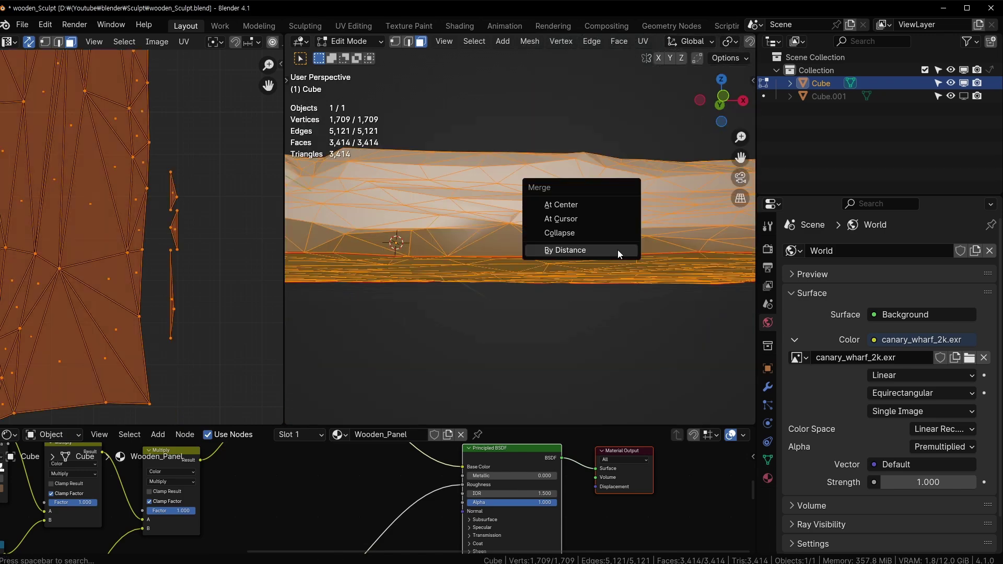
pyautogui.click(617, 250)
pyautogui.moveTo(282, 235); pyautogui.dragTo(330, 235)
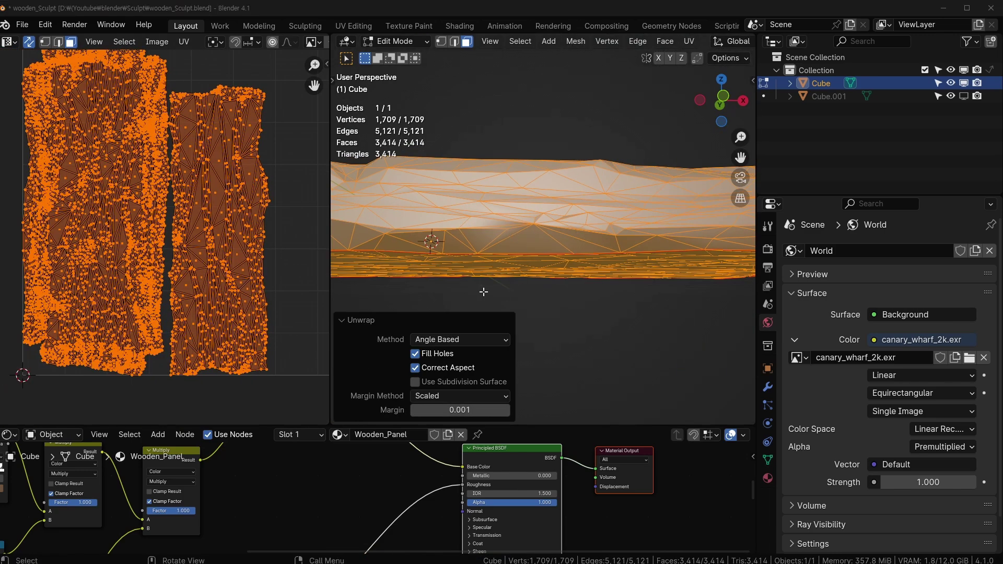
# Check the borders of the new UV islands up close and save the file
pyautogui.scroll(5, 207, 208)
pyautogui.scroll(-5, 162, 181)
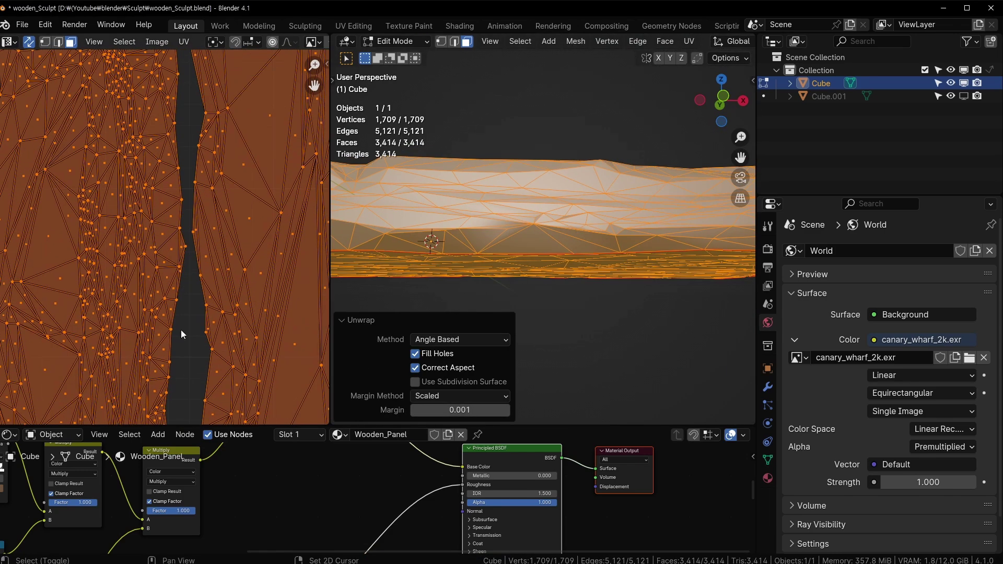
pyautogui.scroll(6, 184, 259)
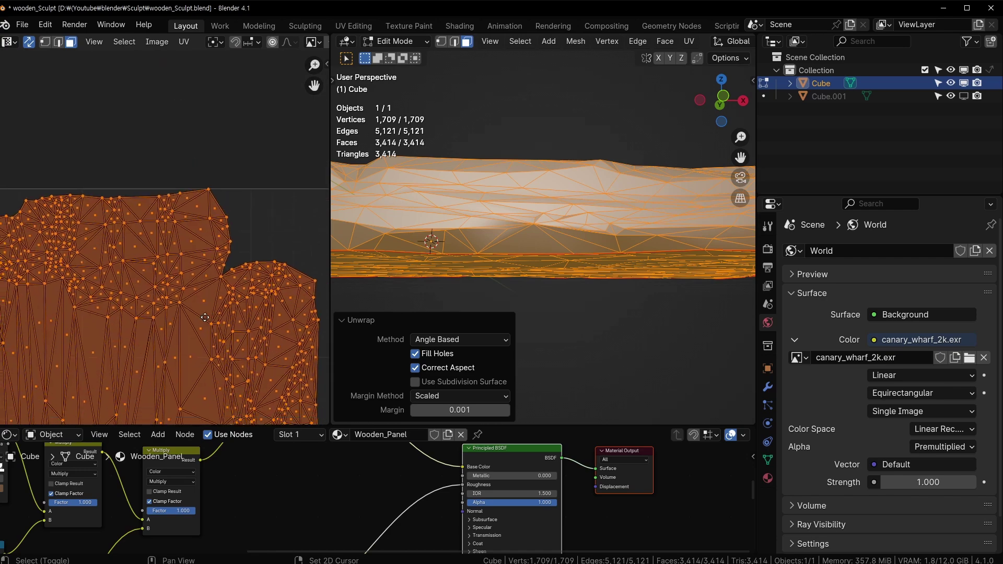
pyautogui.scroll(3, 224, 230)
pyautogui.scroll(-6, 145, 231)
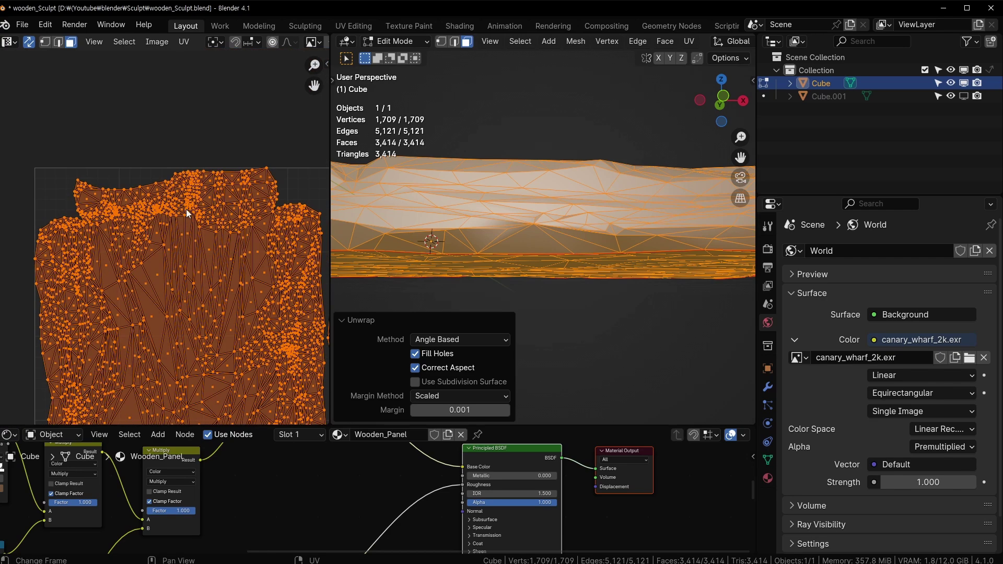
pyautogui.scroll(3, 204, 311)
pyautogui.hotkey('ctrl', 's')
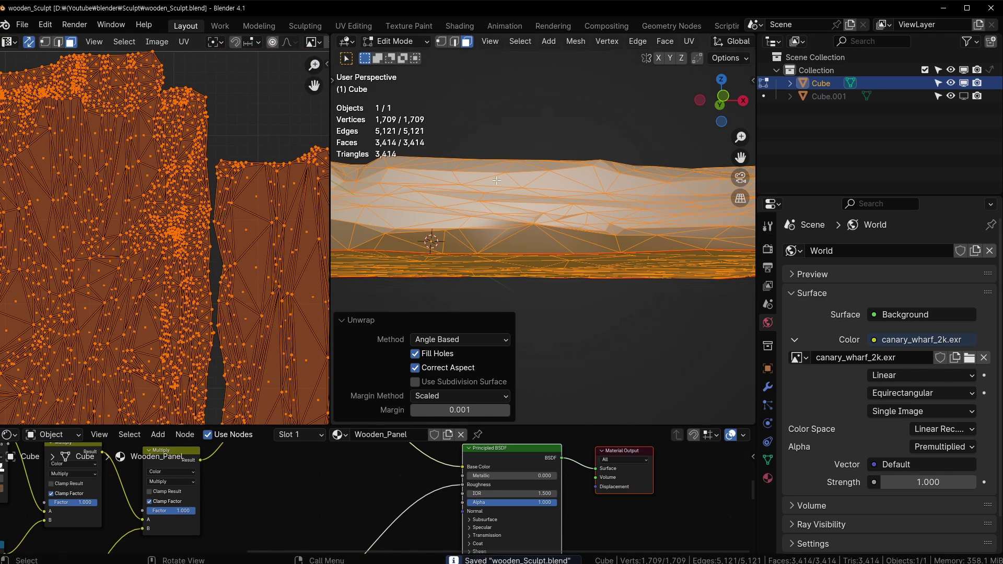
# Examine the UV islands' ends, corner cuts and spacing and compare them with the plank's corners
pyautogui.moveTo(454, 271); pyautogui.dragTo(481, 290, button='middle')
pyautogui.keyDown('shift'); pyautogui.moveTo(593, 280); pyautogui.dragTo(585, 151, button='middle'); pyautogui.keyUp('shift')
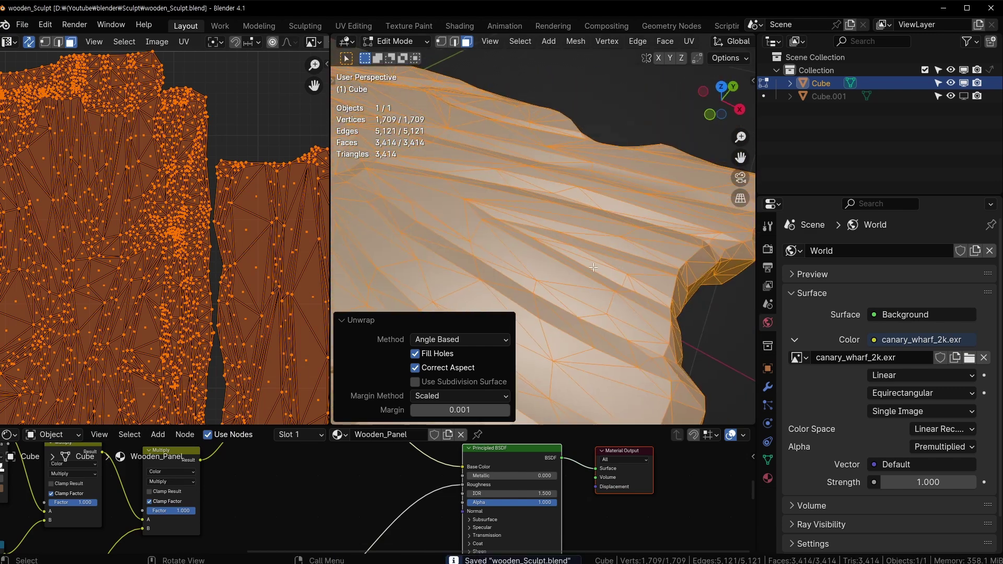
pyautogui.scroll(-4, 185, 208)
pyautogui.scroll(5, 160, 286)
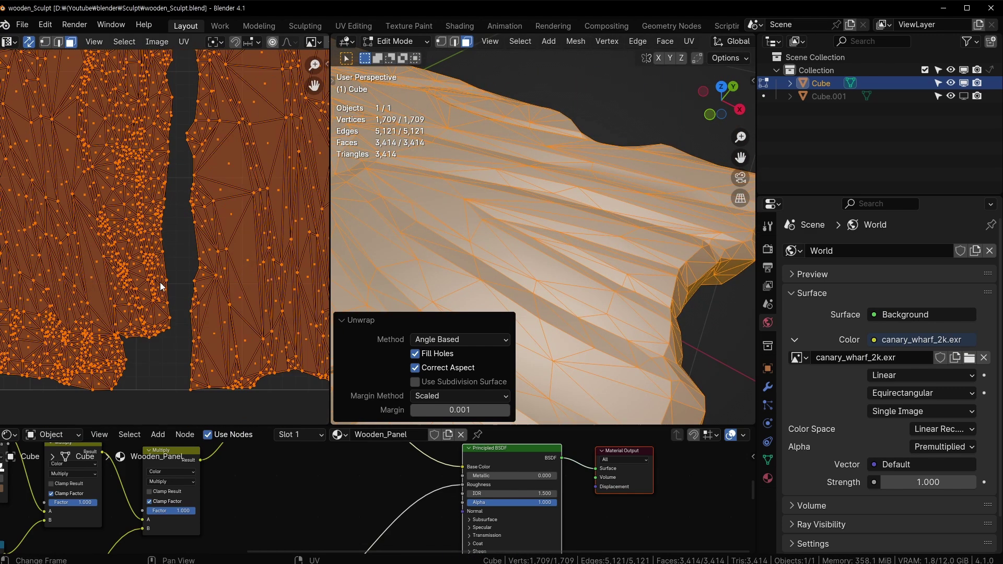
pyautogui.scroll(4, 158, 308)
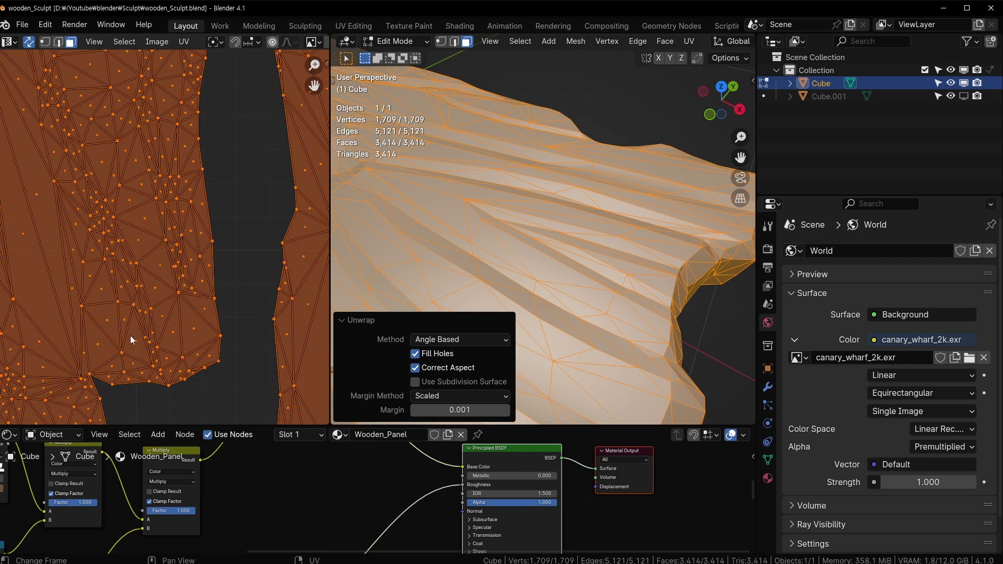
pyautogui.scroll(-4, 130, 336)
pyautogui.scroll(2, 161, 212)
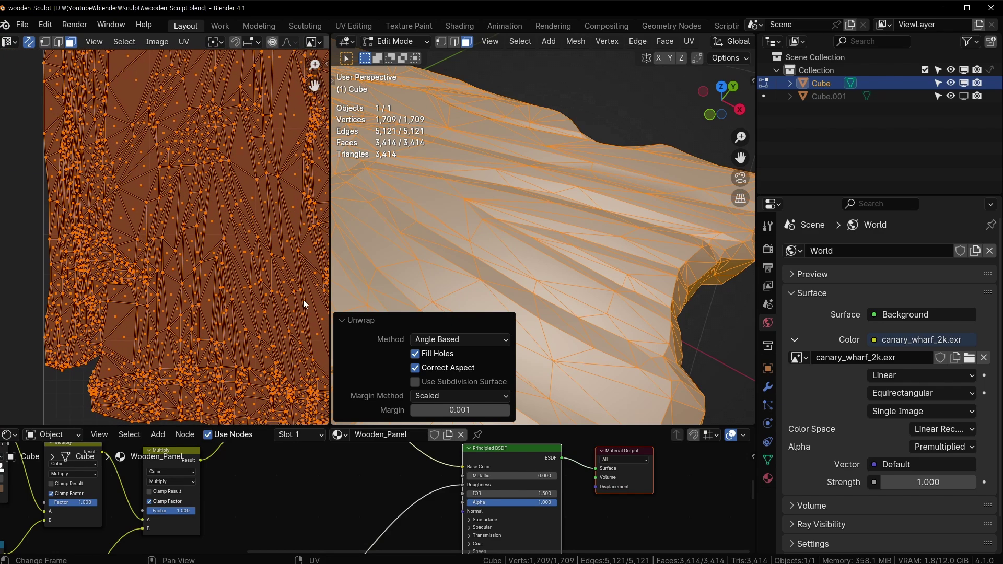
pyautogui.moveTo(621, 211); pyautogui.dragTo(631, 172, button='middle')
pyautogui.scroll(-5, 631, 173)
pyautogui.moveTo(84, 358); pyautogui.dragTo(111, 270, button='middle')
pyautogui.scroll(1, 111, 269)
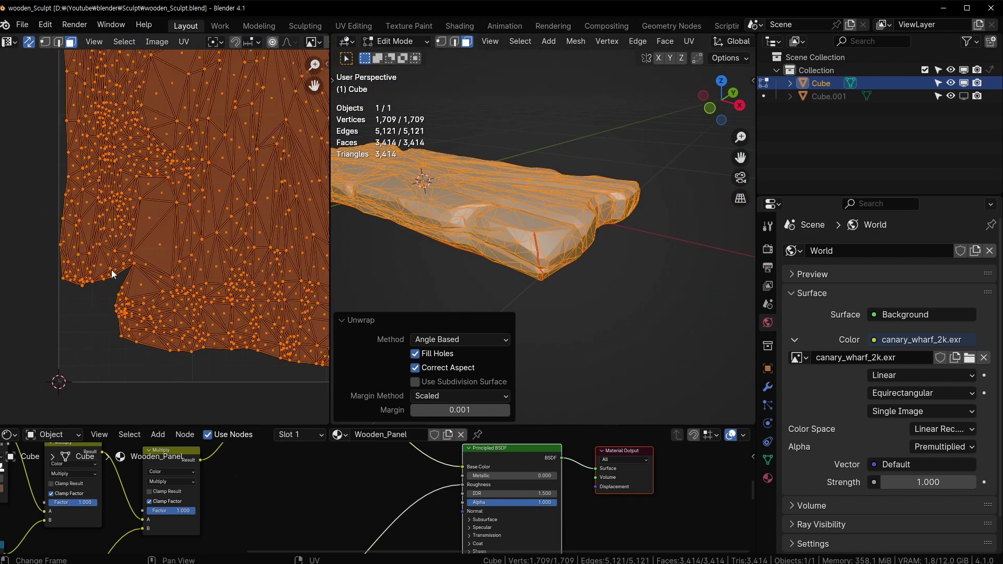
pyautogui.scroll(3, 68, 312)
pyautogui.scroll(-2, 231, 281)
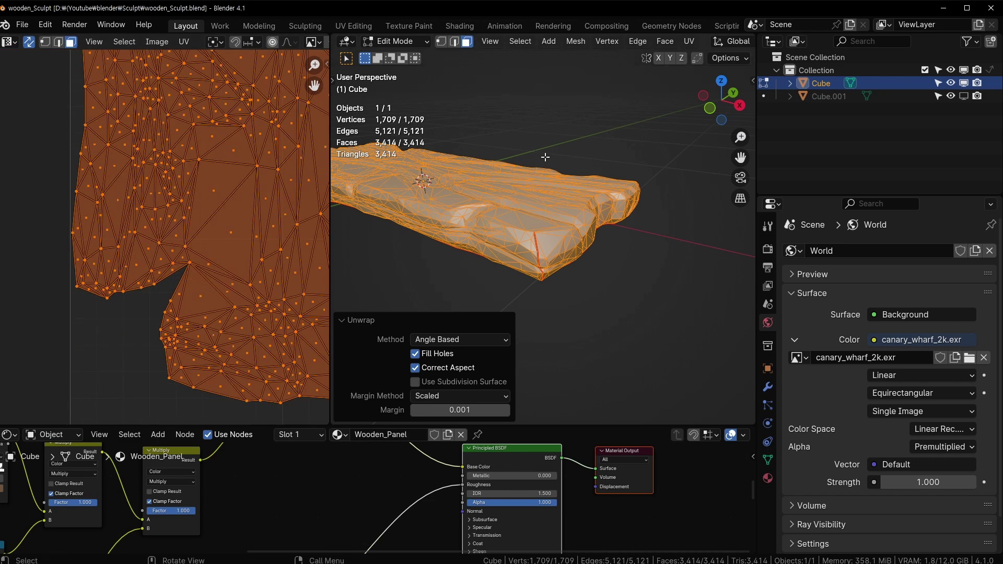
# Narrow the UV Editor to enlarge the 3D viewport and reframe the UV layout
pyautogui.moveTo(544, 157); pyautogui.dragTo(329, 197, button='middle')
pyautogui.moveTo(330, 172); pyautogui.dragTo(264, 166)
pyautogui.scroll(-4, 187, 149)
pyautogui.scroll(-3, 196, 40)
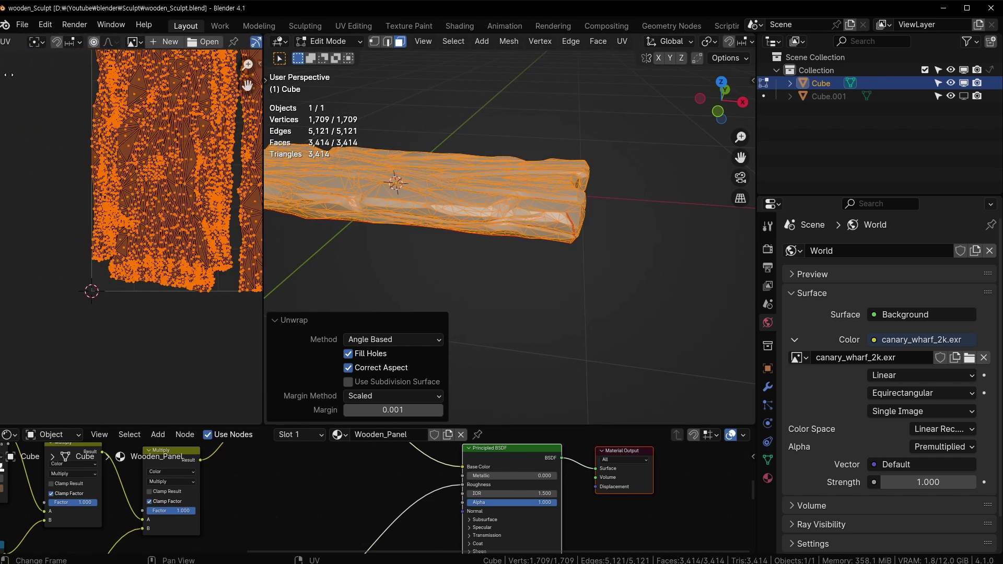
pyautogui.moveTo(9, 75); pyautogui.dragTo(1, 75, button='middle')
# Return the plank to Object Mode and save the file
pyautogui.moveTo(567, 167); pyautogui.dragTo(564, 487, button='middle')
pyautogui.press('Tab')
pyautogui.press('Tab')
pyautogui.press('Tab')
pyautogui.hotkey('ctrl', 's')
# Enlarge the node editor upward and bring the free space above the Principled BSDF into view
pyautogui.moveTo(562, 425); pyautogui.dragTo(553, 243)
pyautogui.scroll(2, 454, 360)
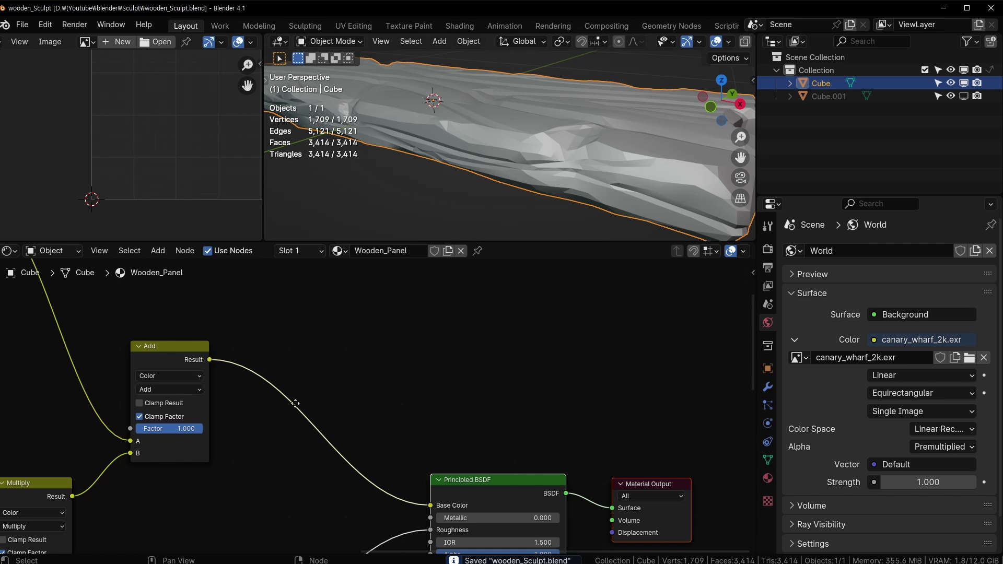
pyautogui.moveTo(296, 403); pyautogui.dragTo(254, 313, button='middle')
pyautogui.moveTo(404, 303); pyautogui.dragTo(390, 407, button='middle')
# Add an Image Texture node in the free space above the Principled BSDF
pyautogui.click(390, 334)
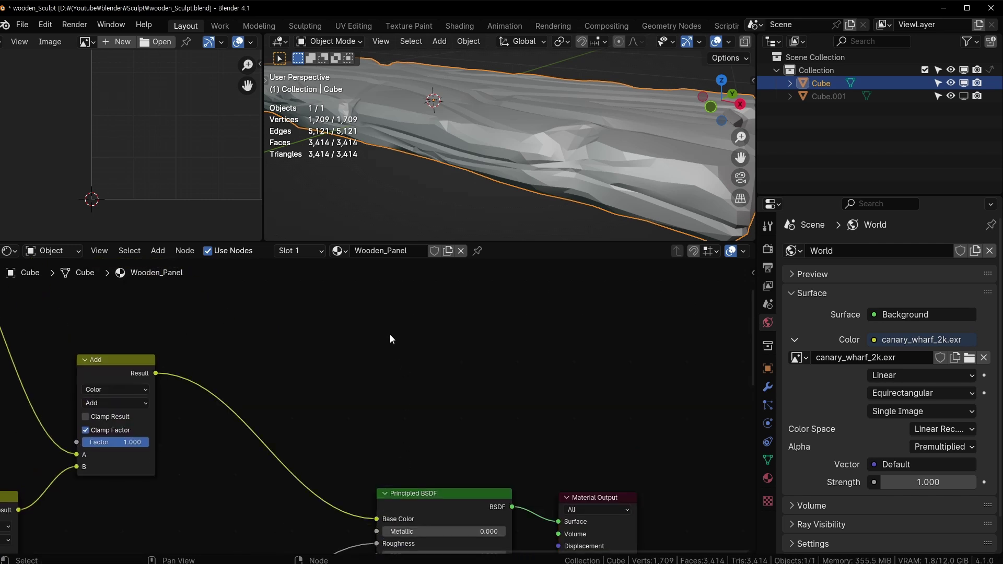
pyautogui.hotkey('shift', 'a')
pyautogui.moveTo(365, 403)
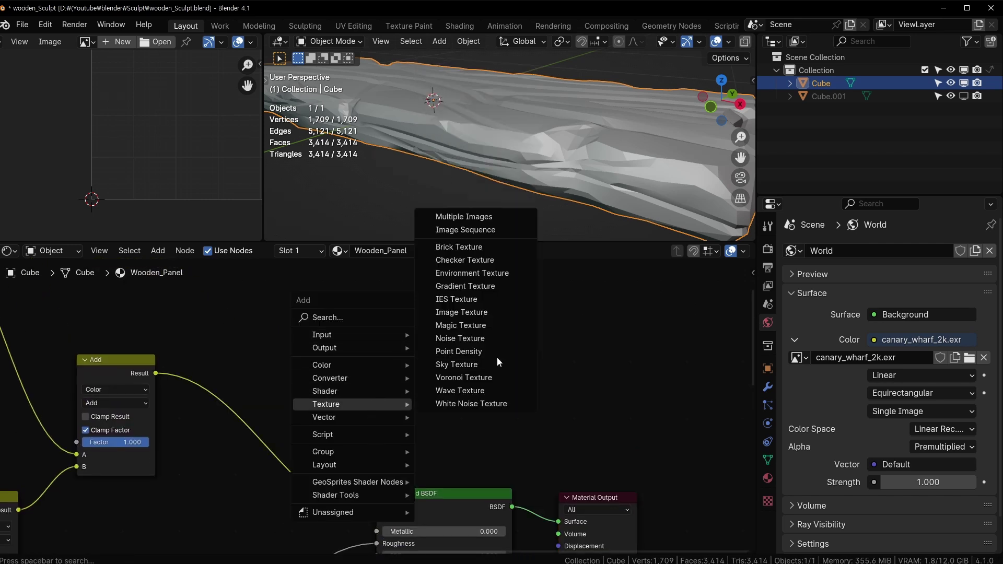
pyautogui.click(462, 312)
pyautogui.click(368, 353)
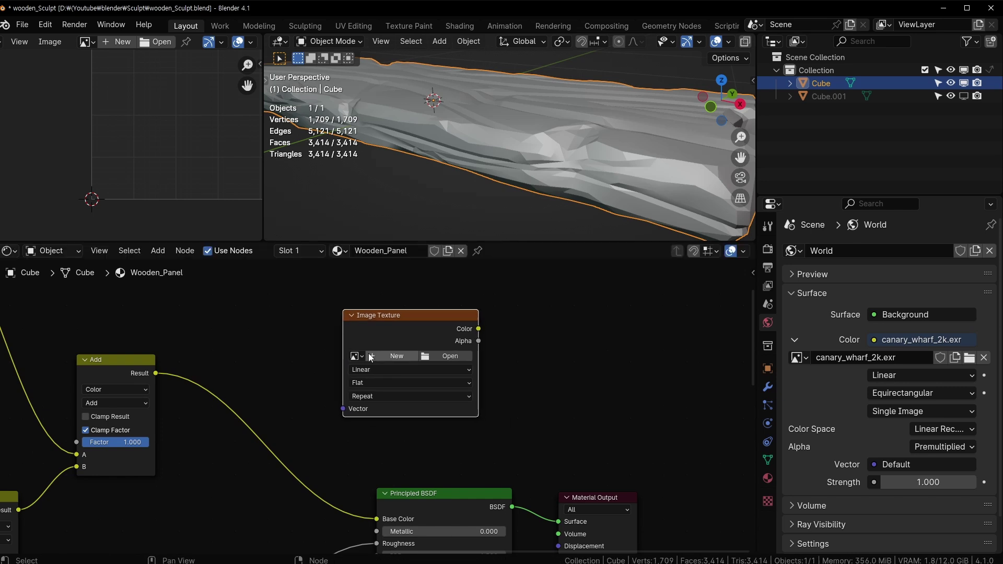
# Create a new blank 1024 × 1024 px image named Wooden_Diffuse in the Image Texture node
pyautogui.click(368, 353)
pyautogui.click(481, 352)
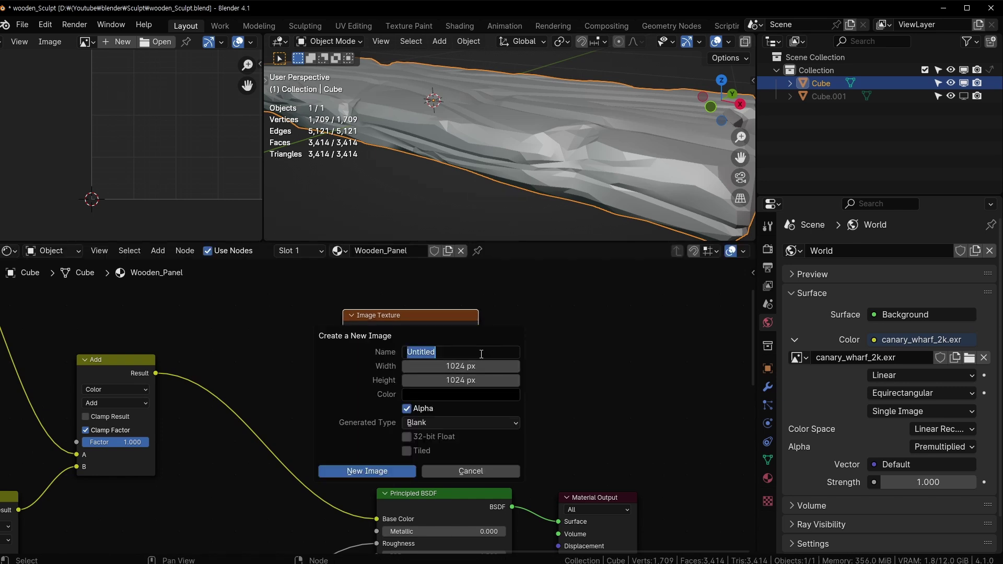
pyautogui.write('Diffuse')
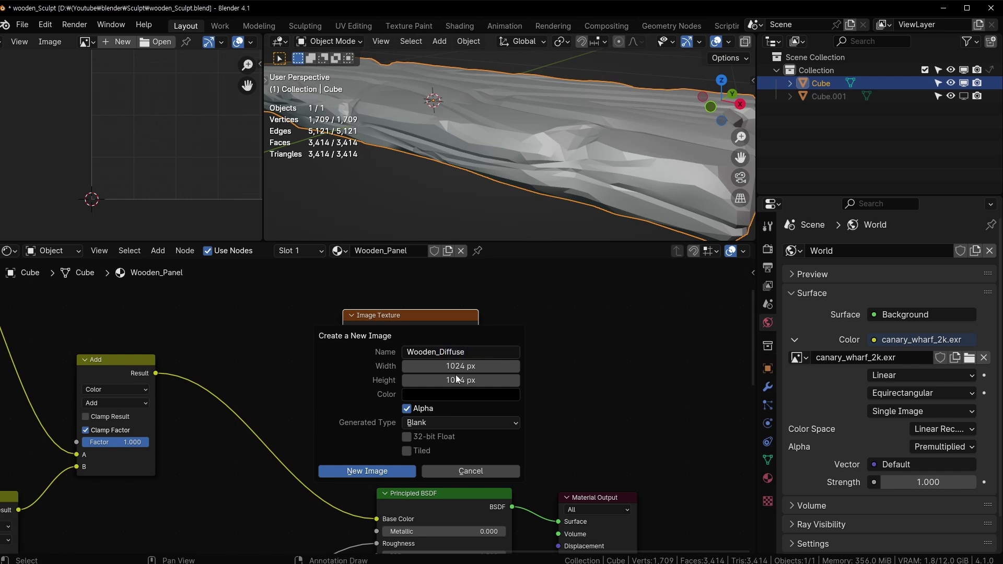
pyautogui.press('Return')
pyautogui.click(382, 470)
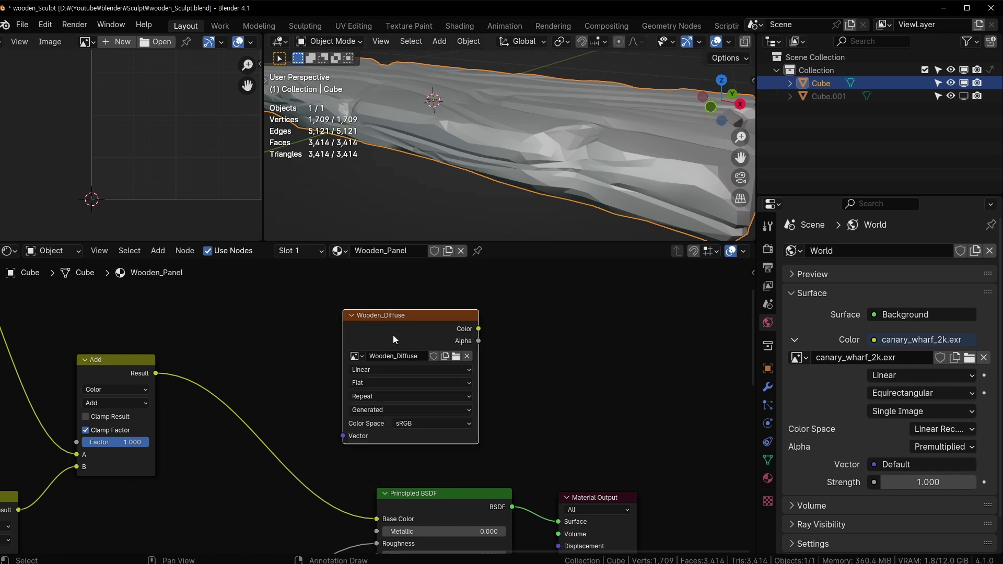
# Display the Wooden_Diffuse image in the image editor and save the file
pyautogui.click(85, 42)
pyautogui.click(104, 86)
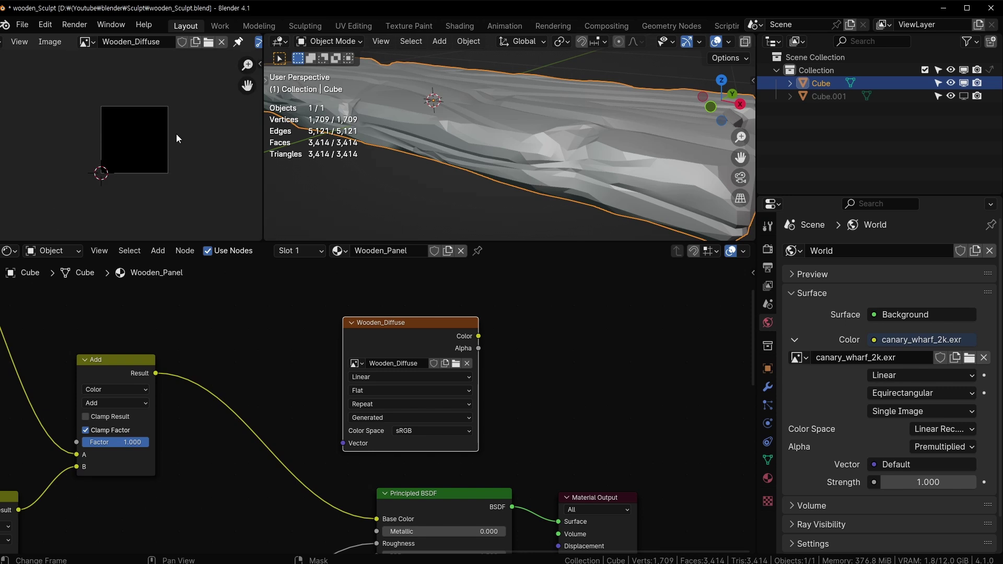
pyautogui.hotkey('ctrl', 's')
pyautogui.moveTo(674, 47); pyautogui.dragTo(606, 48, button='middle')
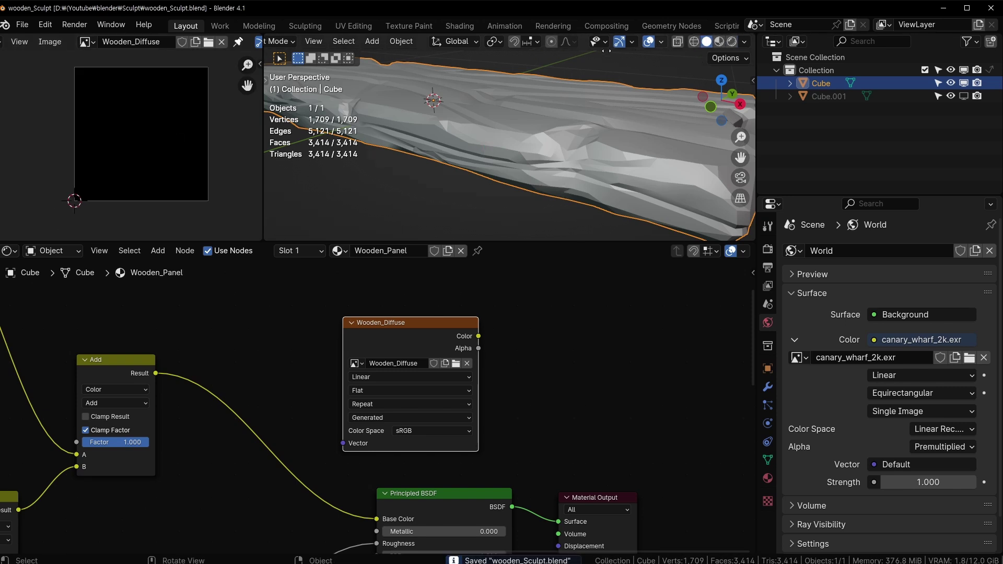
# Review the nodes feeding the Principled BSDF and reposition the Wooden_Diffuse node above it, leaving that node selected
pyautogui.scroll(1, 251, 423)
pyautogui.moveTo(340, 491); pyautogui.dragTo(304, 402, button='middle')
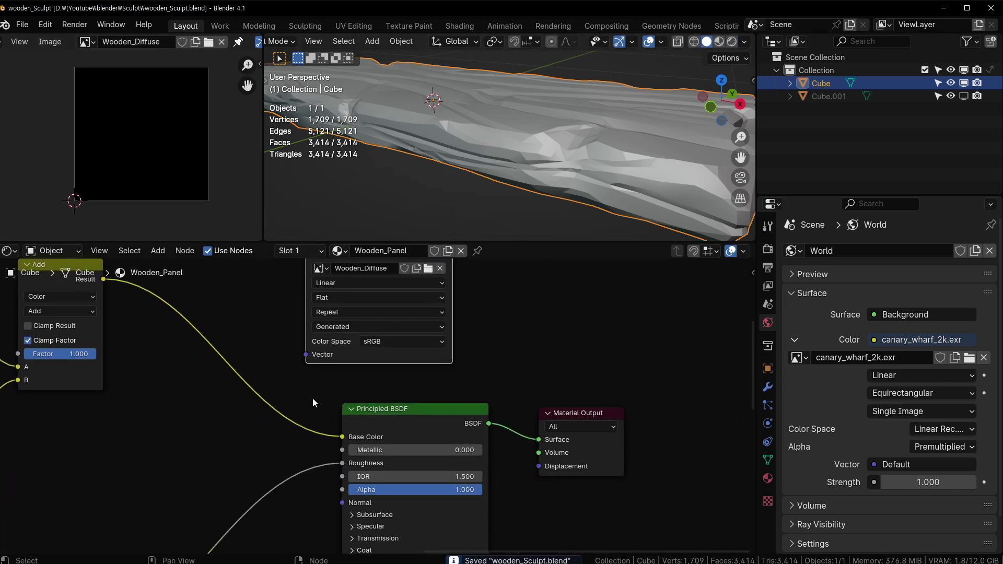
pyautogui.moveTo(387, 422); pyautogui.dragTo(387, 417)
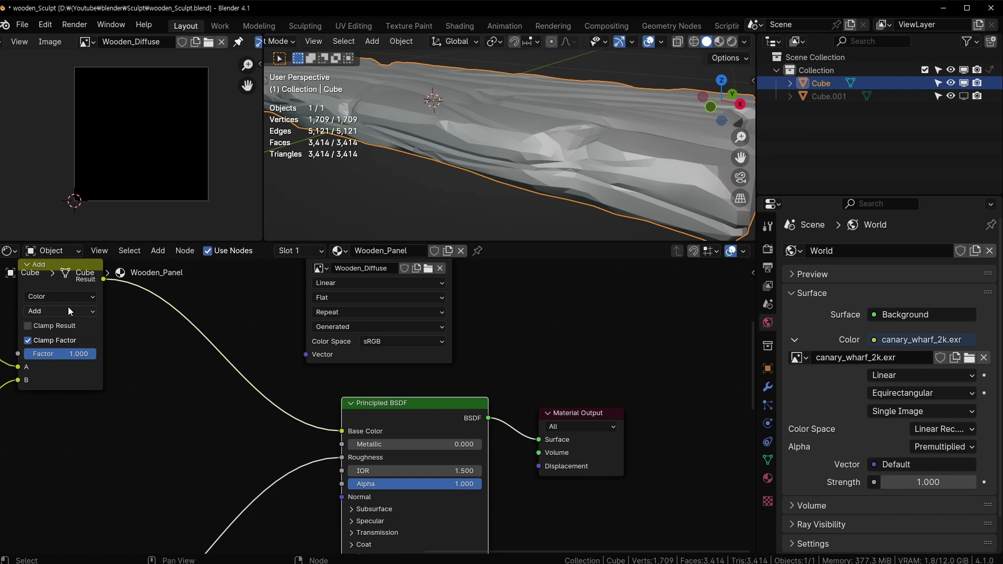
pyautogui.moveTo(68, 308); pyautogui.dragTo(384, 393, button='middle')
pyautogui.scroll(-9, 374, 393)
pyautogui.moveTo(415, 497); pyautogui.dragTo(331, 364, button='middle')
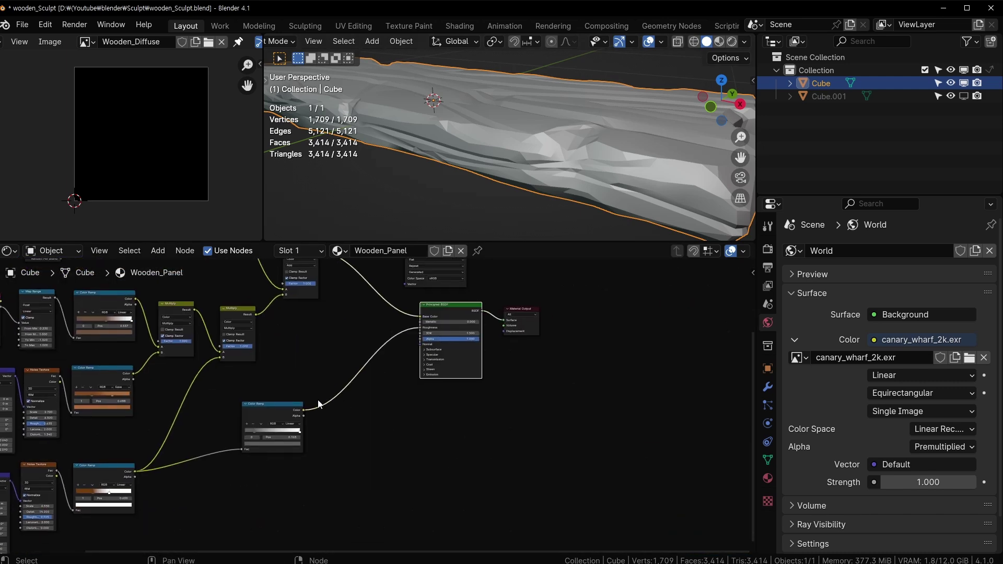
pyautogui.scroll(2, 420, 337)
pyautogui.moveTo(437, 303); pyautogui.dragTo(394, 482, button='middle')
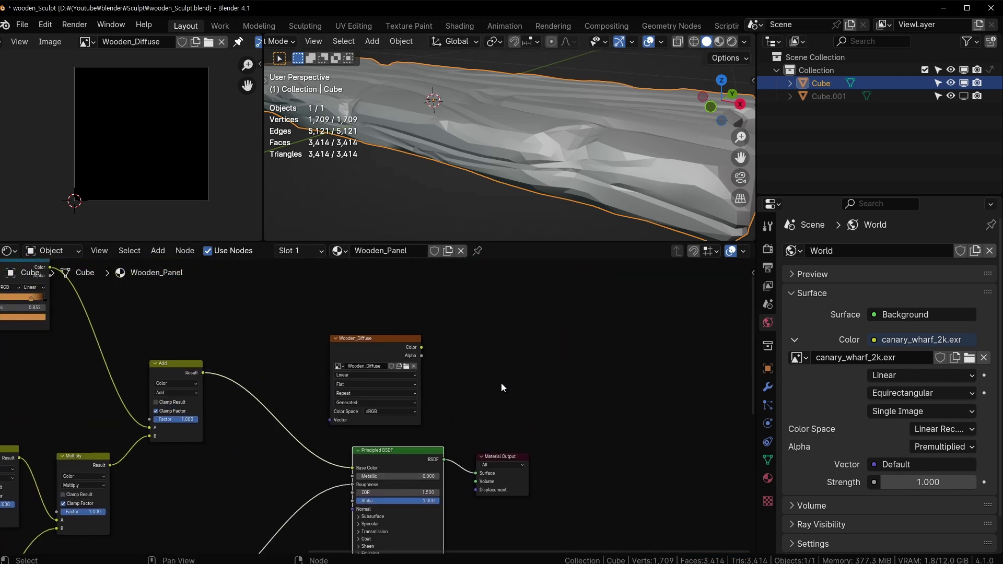
pyautogui.moveTo(379, 338); pyautogui.dragTo(395, 334)
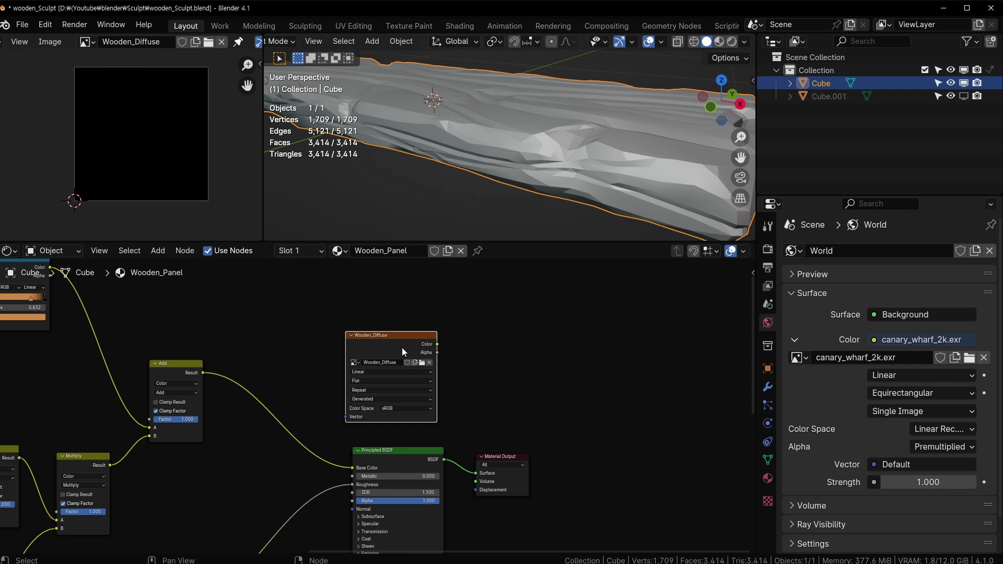
pyautogui.scroll(2, 404, 352)
pyautogui.moveTo(409, 313); pyautogui.dragTo(415, 306)
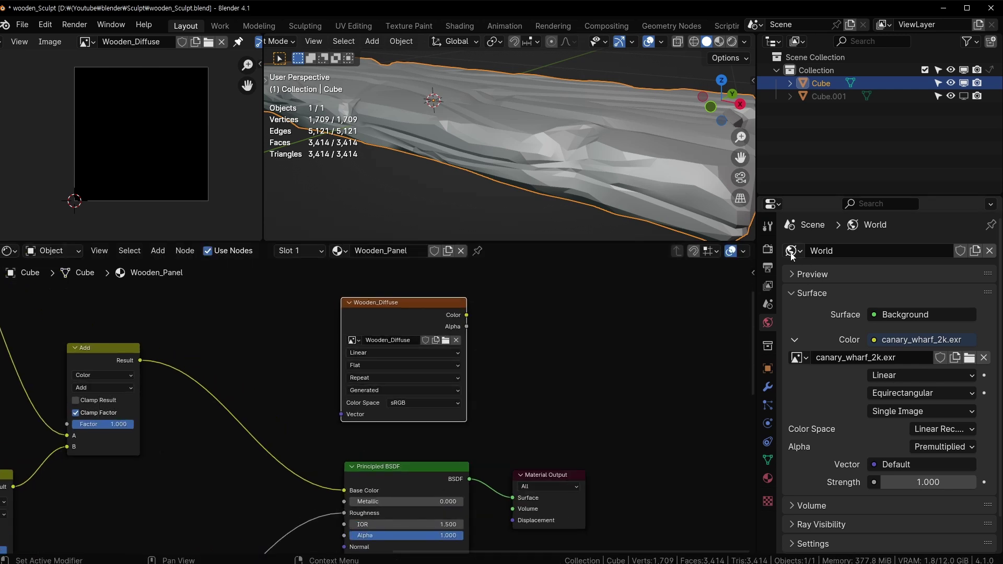
# Show the render settings, set the viewport's solid shading to Texture color with Flat lighting, and save the file
pyautogui.click(772, 250)
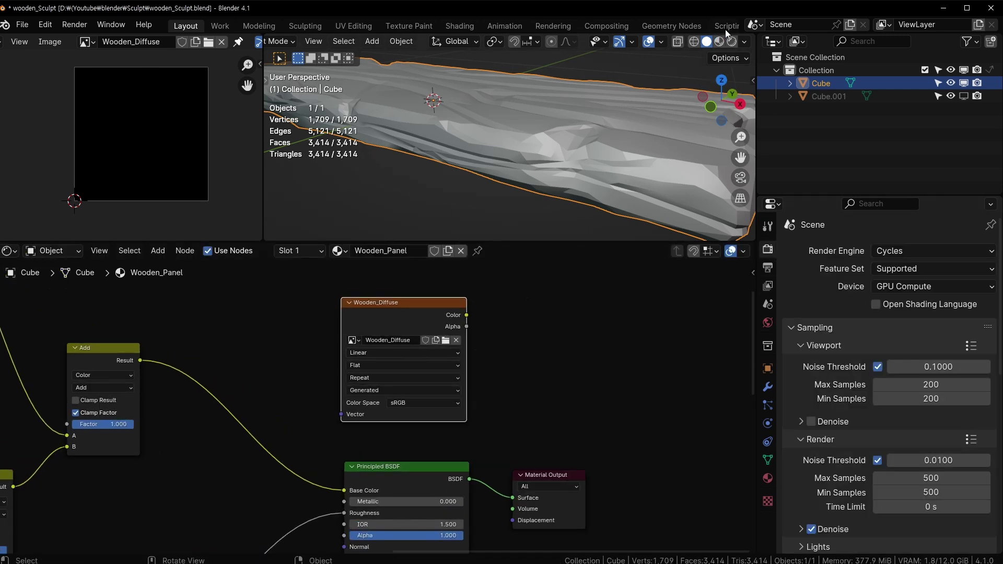
pyautogui.click(745, 41)
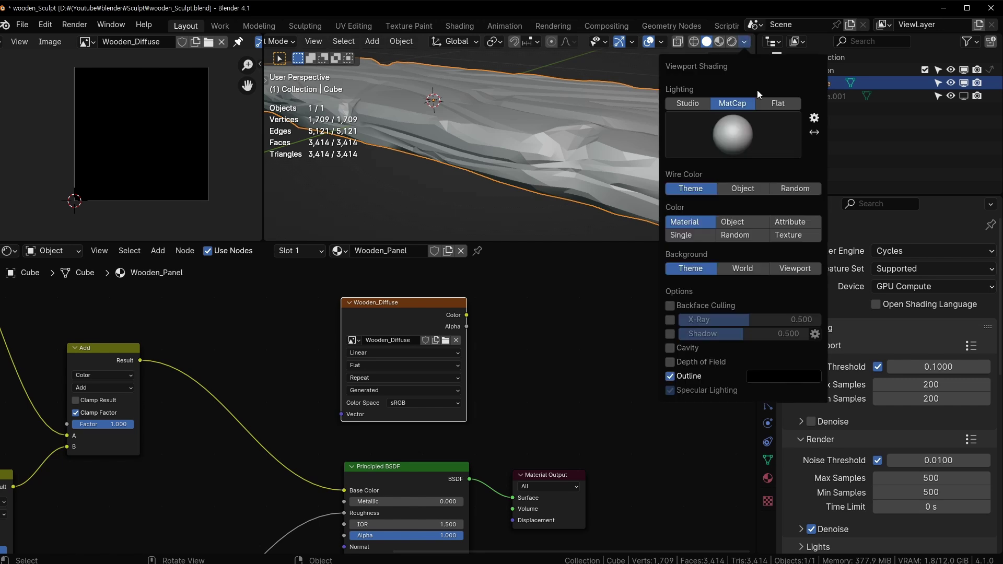
pyautogui.click(785, 235)
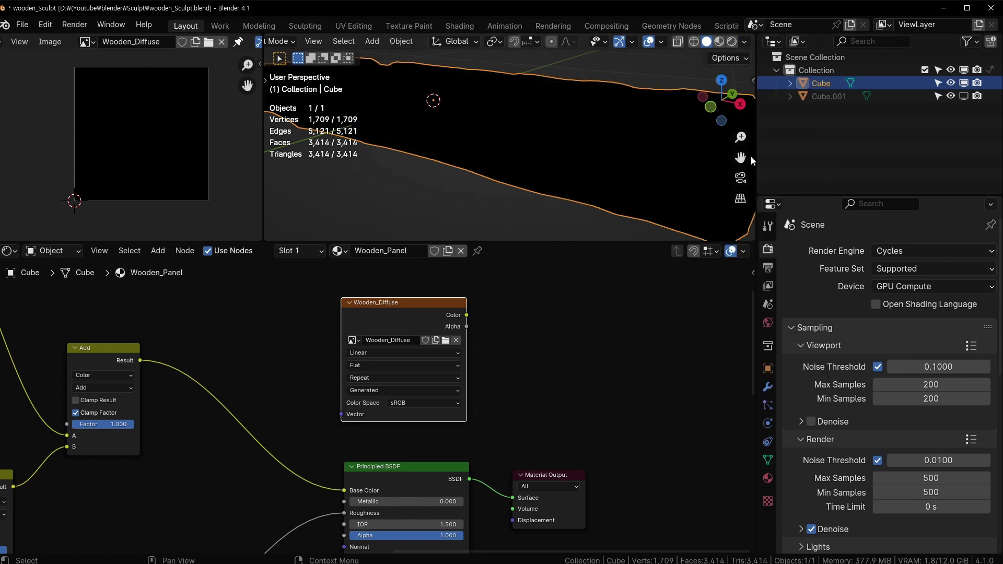
pyautogui.click(743, 42)
pyautogui.click(687, 104)
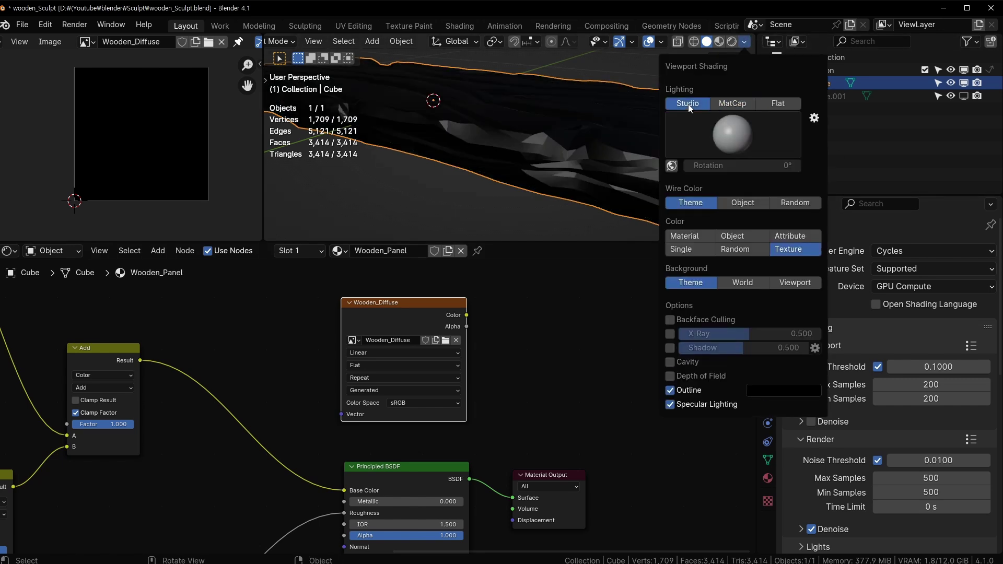
pyautogui.moveTo(616, 151)
pyautogui.mouseDown(button='middle')
pyautogui.moveTo(527, 198)
pyautogui.moveTo(649, 109)
pyautogui.mouseUp(button='middle')
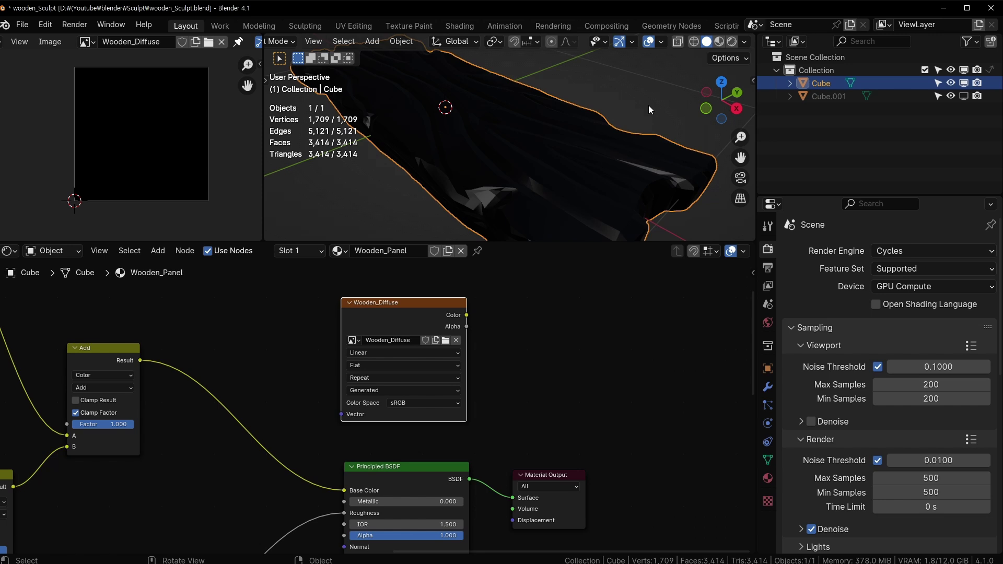
pyautogui.click(745, 43)
pyautogui.click(772, 102)
pyautogui.hotkey('ctrl', 's')
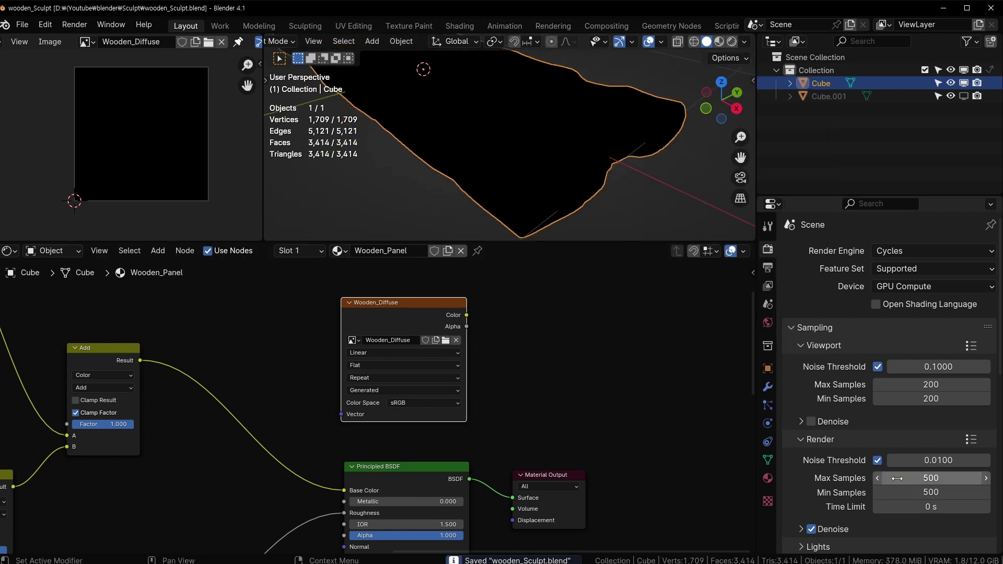
# Set the Cycles bake type to Diffuse with Color as the only contribution
pyautogui.scroll(-8, 829, 381)
pyautogui.click(798, 480)
pyautogui.click(807, 427)
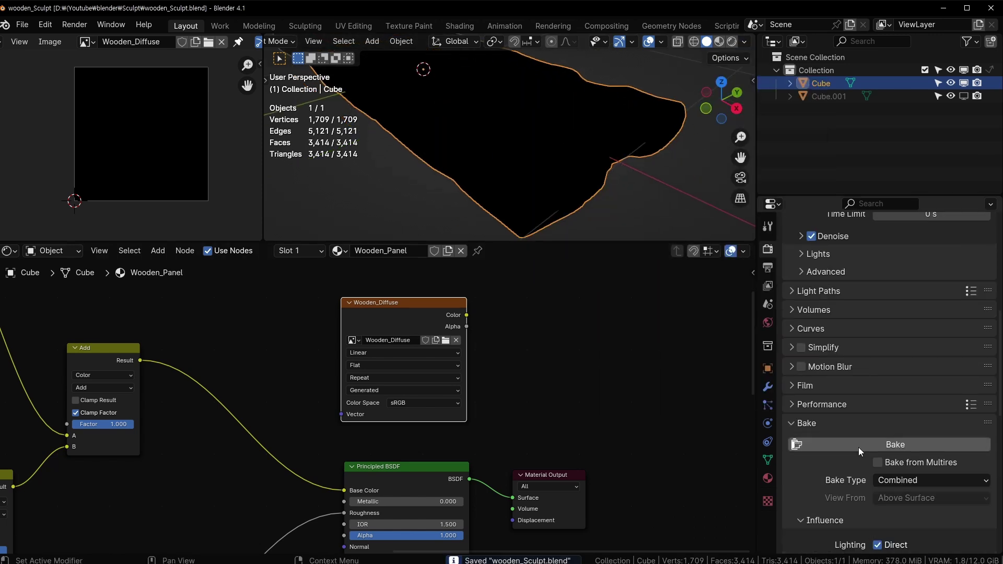
pyautogui.scroll(-5, 888, 457)
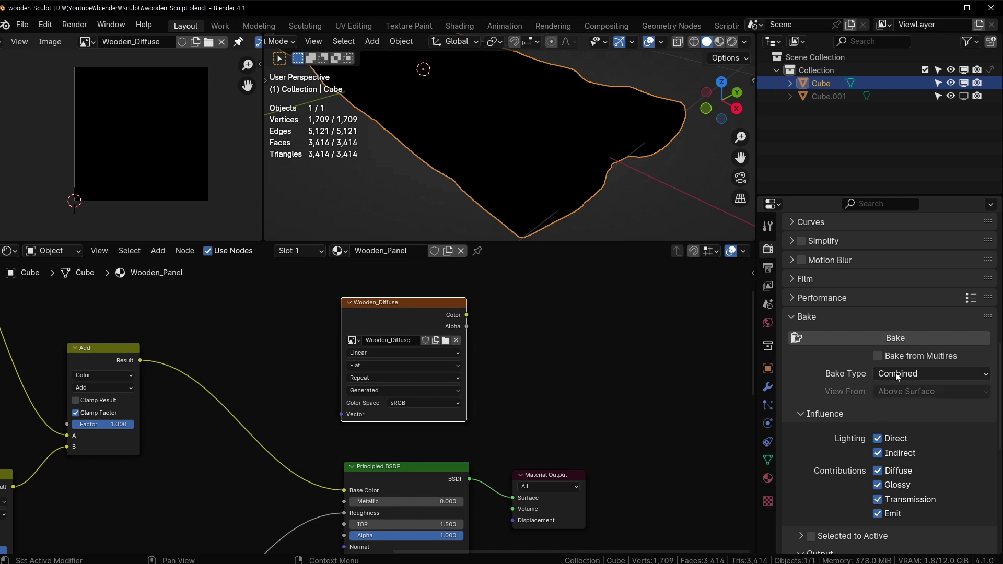
pyautogui.click(929, 370)
pyautogui.click(919, 326)
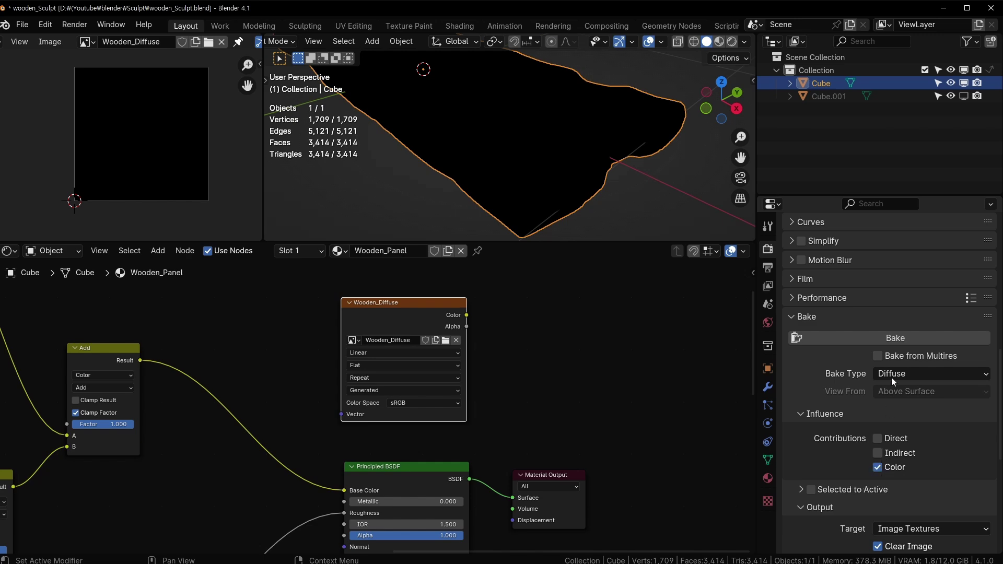
# Bake the diffuse color into the Wooden_Diffuse image and inspect the textured plank from its long side
pyautogui.click(908, 337)
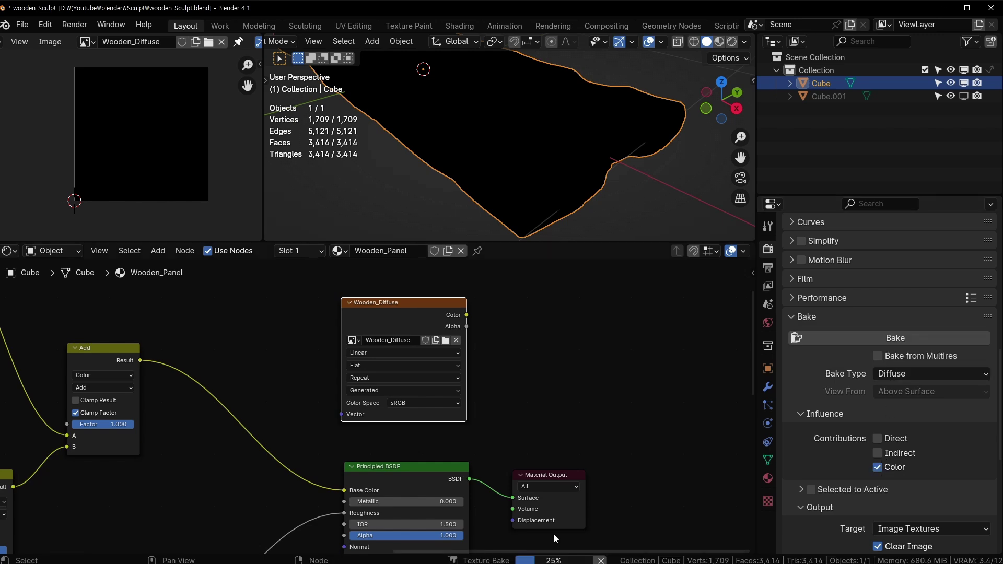
pyautogui.moveTo(511, 143); pyautogui.dragTo(427, 152, button='middle')
pyautogui.hotkey('ctrl', 'space')
pyautogui.moveTo(527, 159); pyautogui.dragTo(367, 260, button='middle')
pyautogui.hotkey('ctrl', 'space')
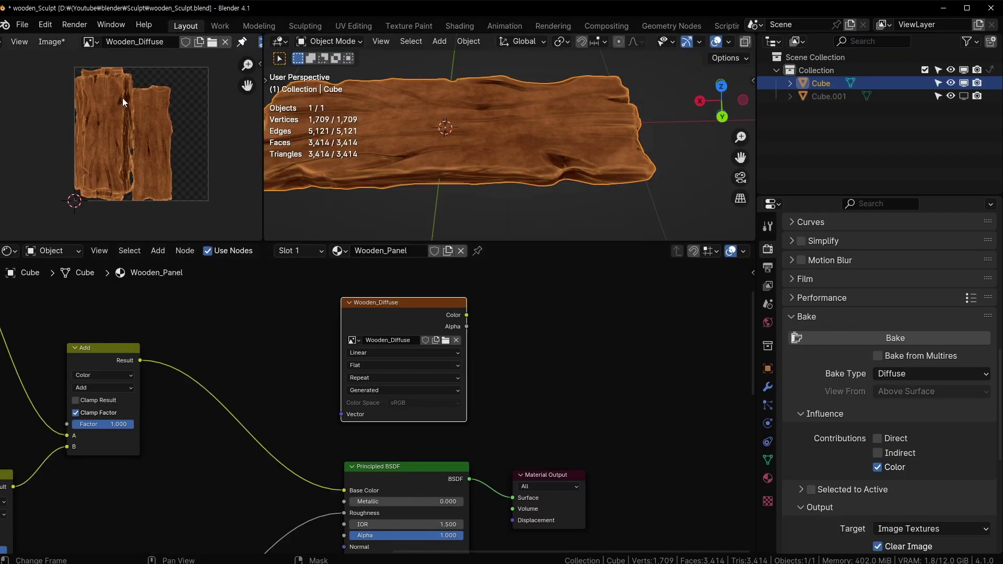
# Pack all external resources into the blend file and save it
pyautogui.click(22, 24)
pyautogui.moveTo(48, 239)
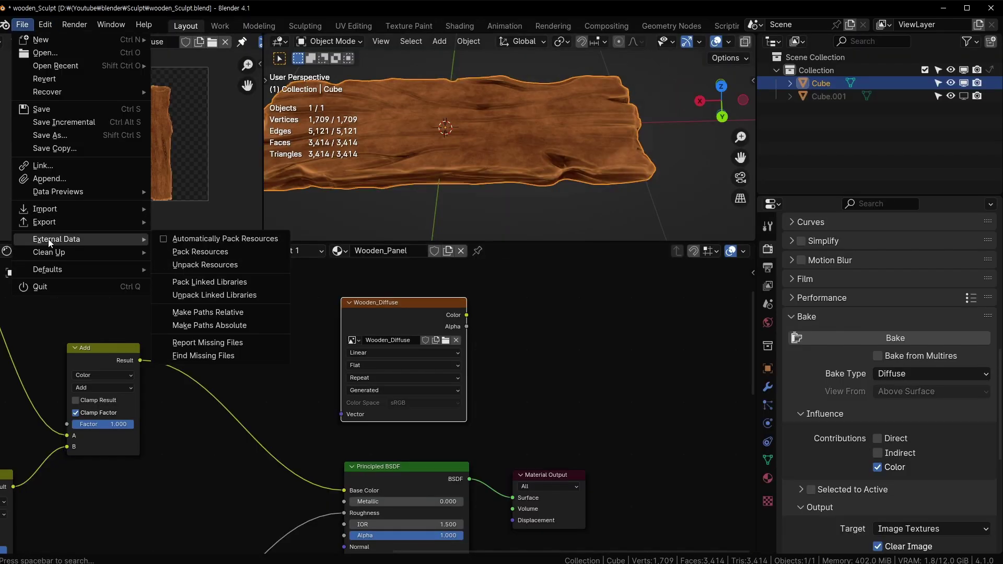
pyautogui.click(250, 248)
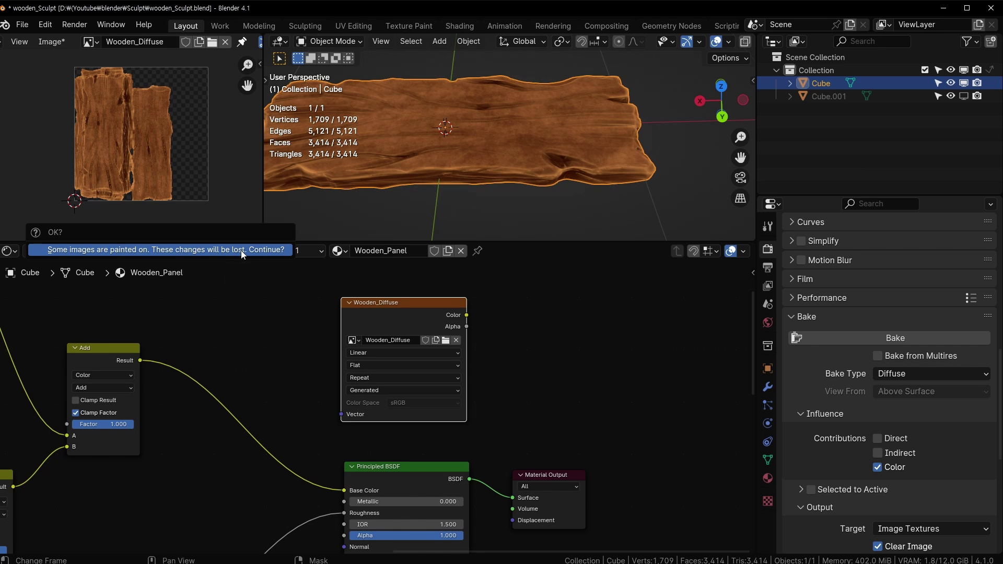
pyautogui.click(241, 250)
pyautogui.hotkey('ctrl', 's')
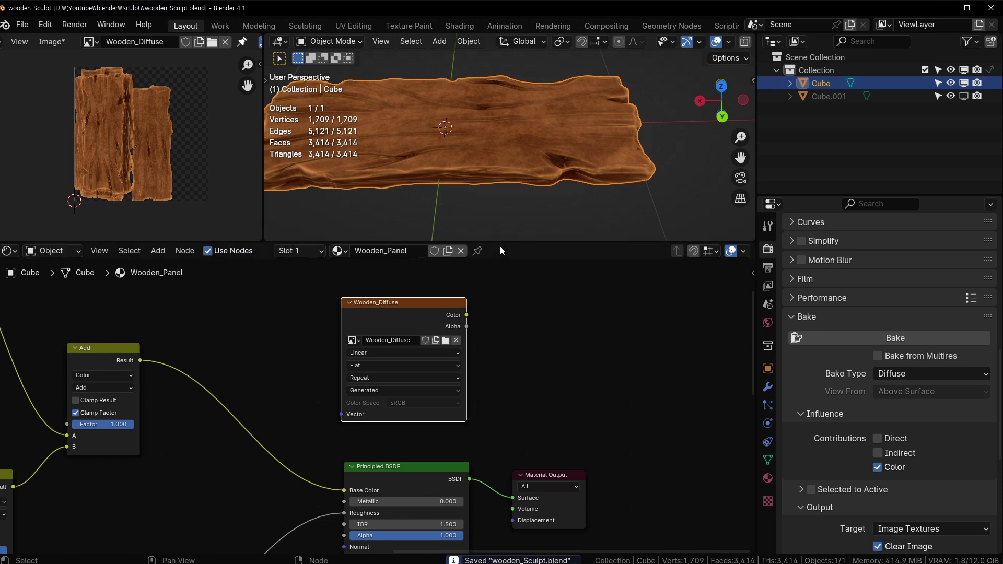
# Enlarge the image editor and 3D viewport downward and get a closer view of the baked texture
pyautogui.moveTo(500, 243); pyautogui.dragTo(500, 282)
pyautogui.click(29, 27)
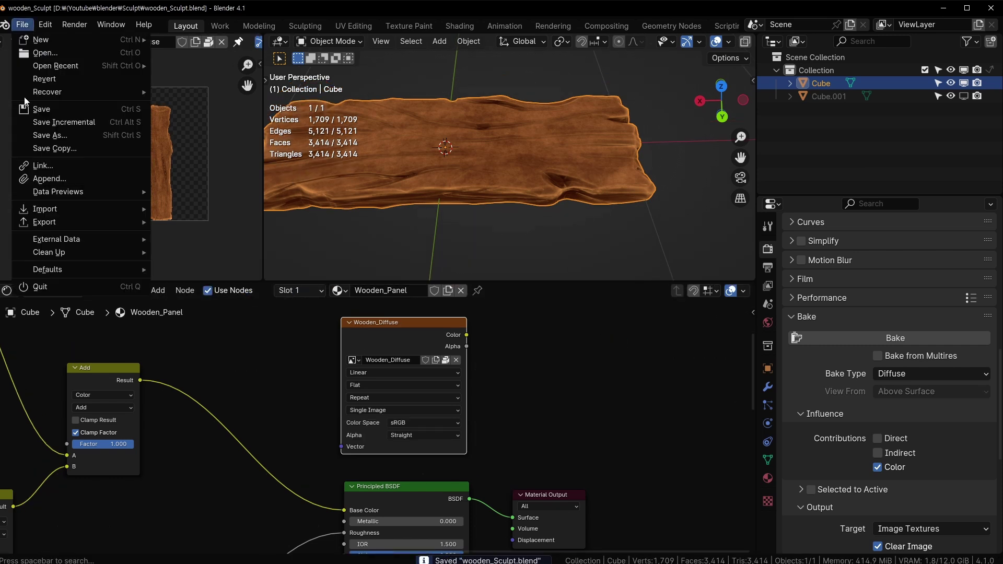
pyautogui.moveTo(55, 242)
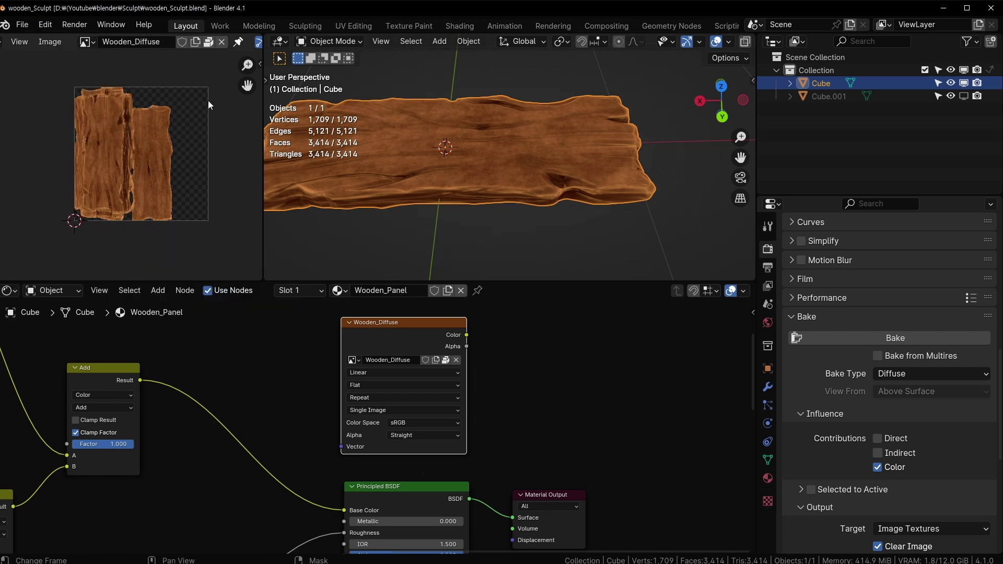
pyautogui.scroll(2, 131, 175)
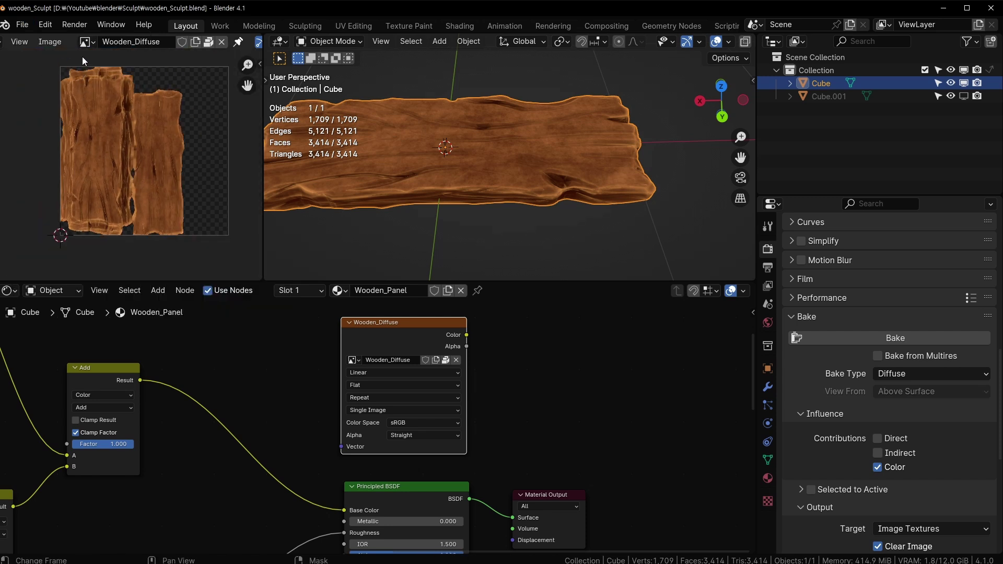
pyautogui.click(22, 25)
# Reselect the plank, examine the baked wood texture on its surface up close, and save the file
pyautogui.click(573, 238)
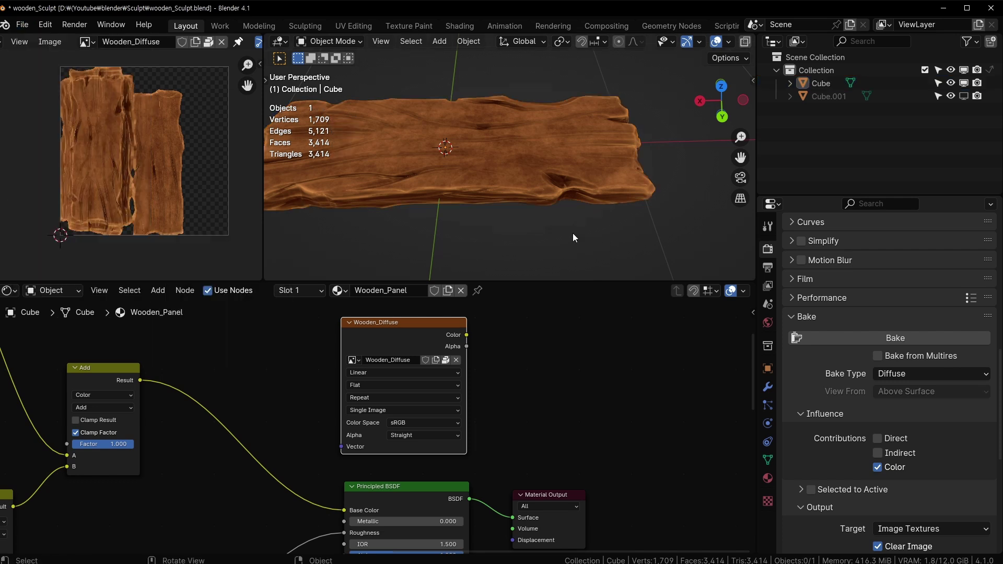
pyautogui.click(505, 166)
pyautogui.moveTo(505, 167); pyautogui.dragTo(479, 192, button='middle')
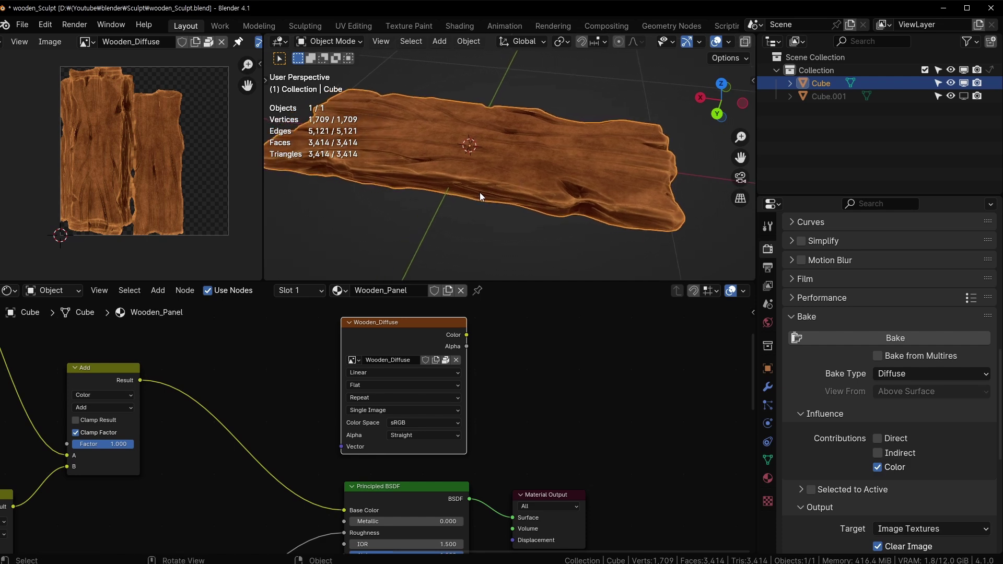
pyautogui.scroll(2, 480, 192)
pyautogui.hotkey('ctrl', 's')
pyautogui.scroll(1, 478, 212)
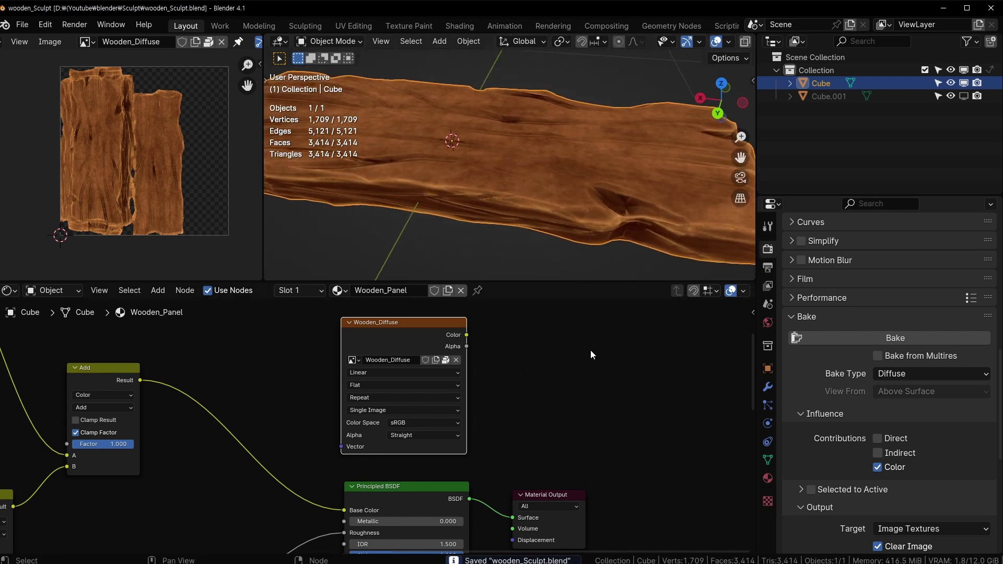
# Move the Wooden_Diffuse node aside and add an Image Texture node with a new image named Wooden_Roughness
pyautogui.moveTo(388, 332); pyautogui.dragTo(512, 326)
pyautogui.hotkey('shift', 'a')
pyautogui.moveTo(340, 355)
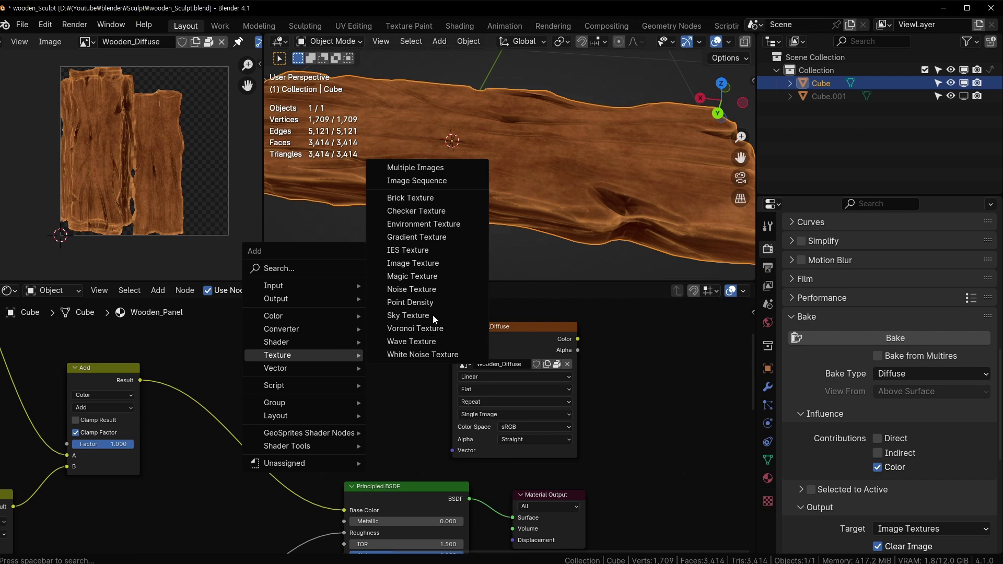
pyautogui.click(412, 262)
pyautogui.click(335, 368)
pyautogui.click(325, 381)
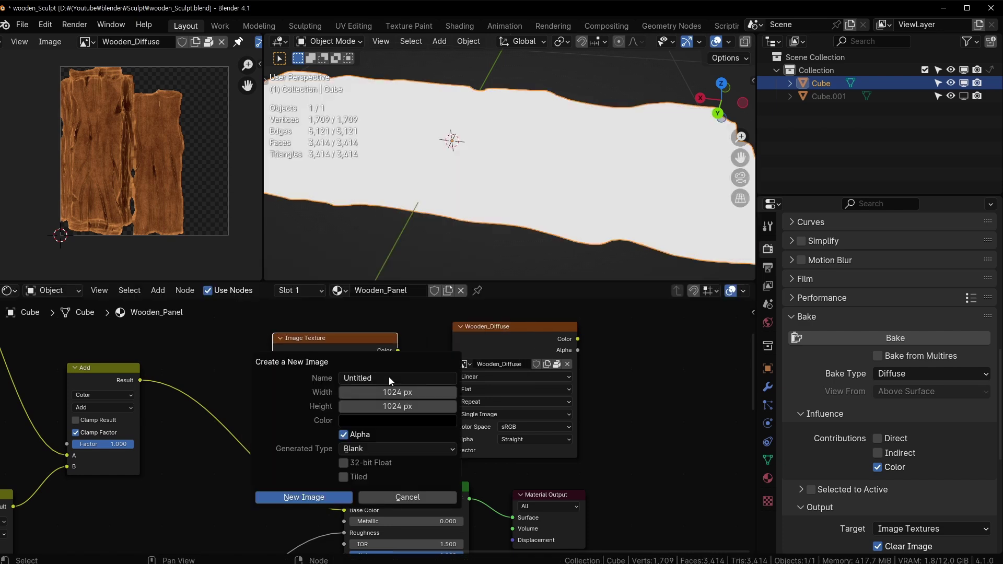
pyautogui.click(387, 378)
pyautogui.write('Wooden_Roughness')
pyautogui.click(309, 494)
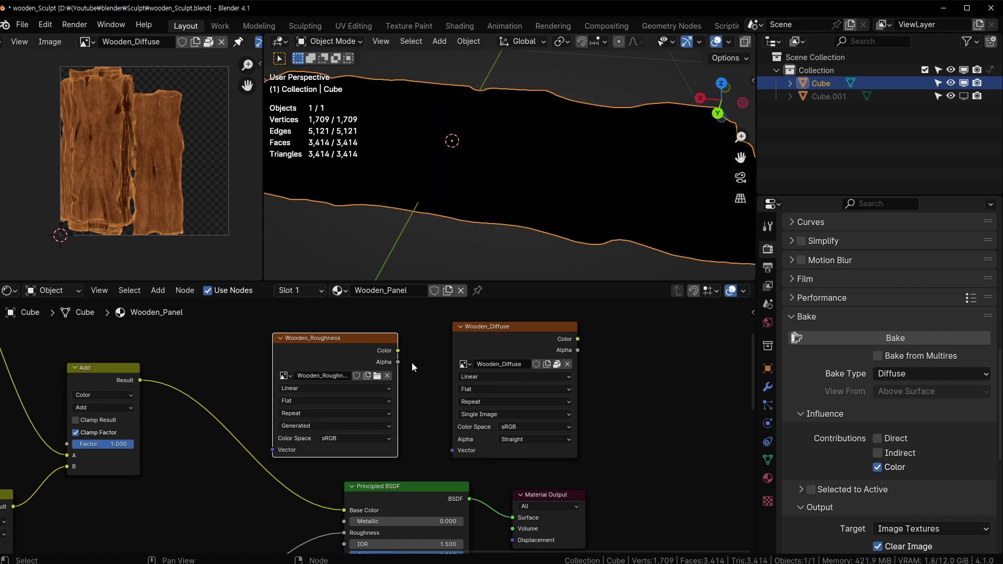
# Set the Wooden_Roughness node's color space to Non-Color and display that image in the image editor
pyautogui.moveTo(412, 362); pyautogui.dragTo(435, 352)
pyautogui.click(386, 429)
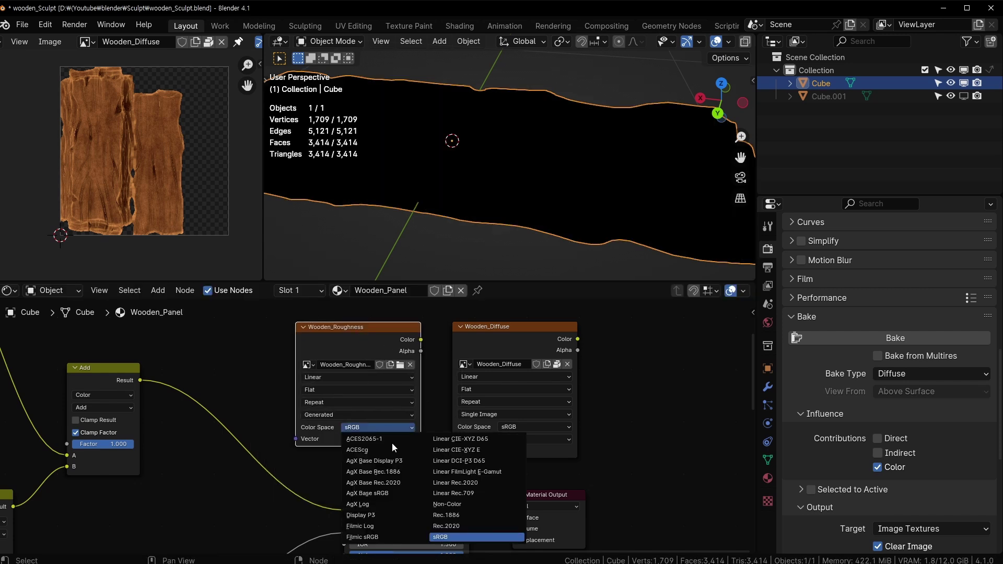
pyautogui.click(471, 505)
pyautogui.click(87, 42)
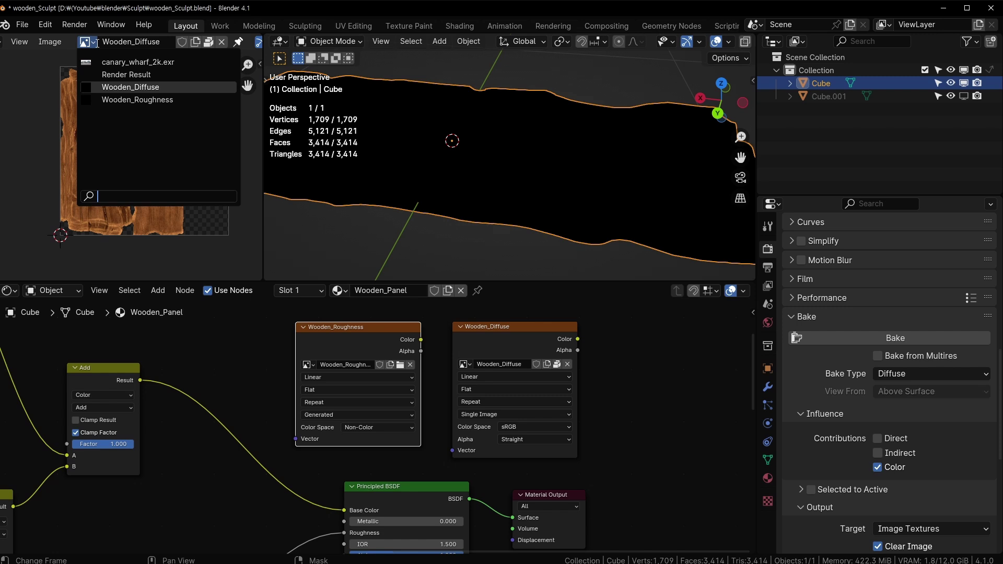
pyautogui.click(111, 99)
# Bake the plank's Roughness map into the Wooden_Roughness image and save the file
pyautogui.moveTo(398, 488); pyautogui.dragTo(420, 406, button='middle')
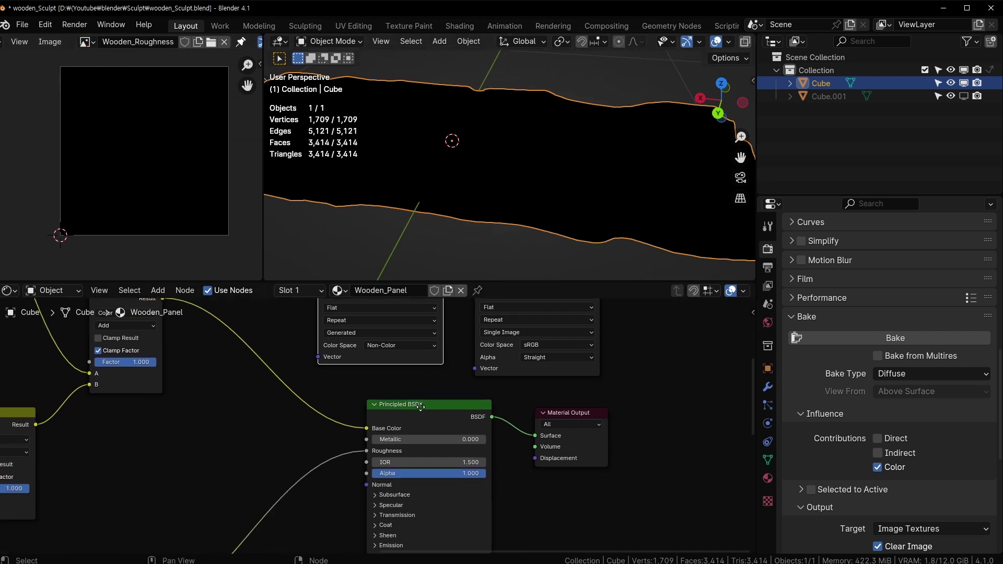
pyautogui.moveTo(369, 337); pyautogui.dragTo(373, 370, button='middle')
pyautogui.moveTo(282, 500); pyautogui.dragTo(357, 475, button='middle')
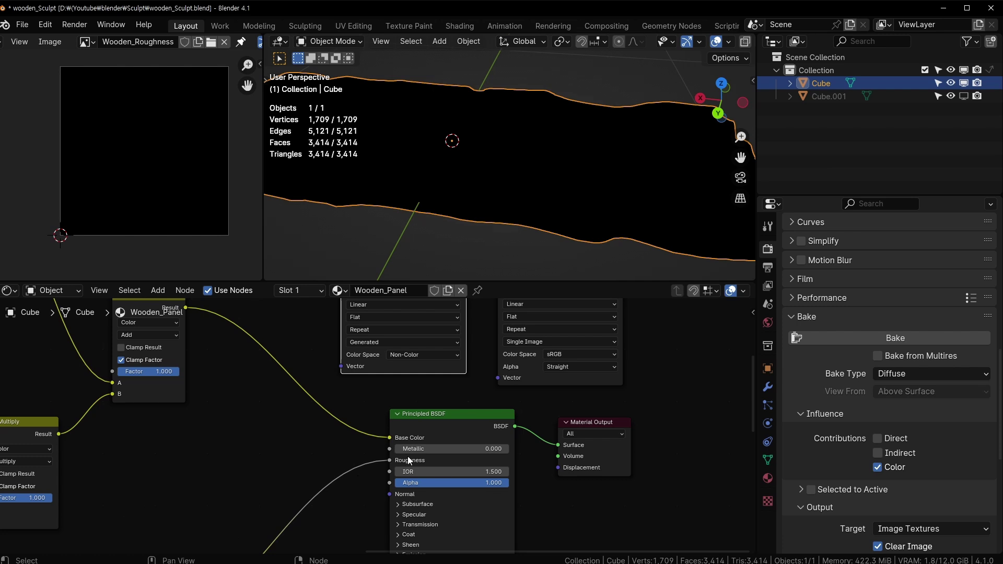
pyautogui.moveTo(454, 404); pyautogui.dragTo(404, 529, button='middle')
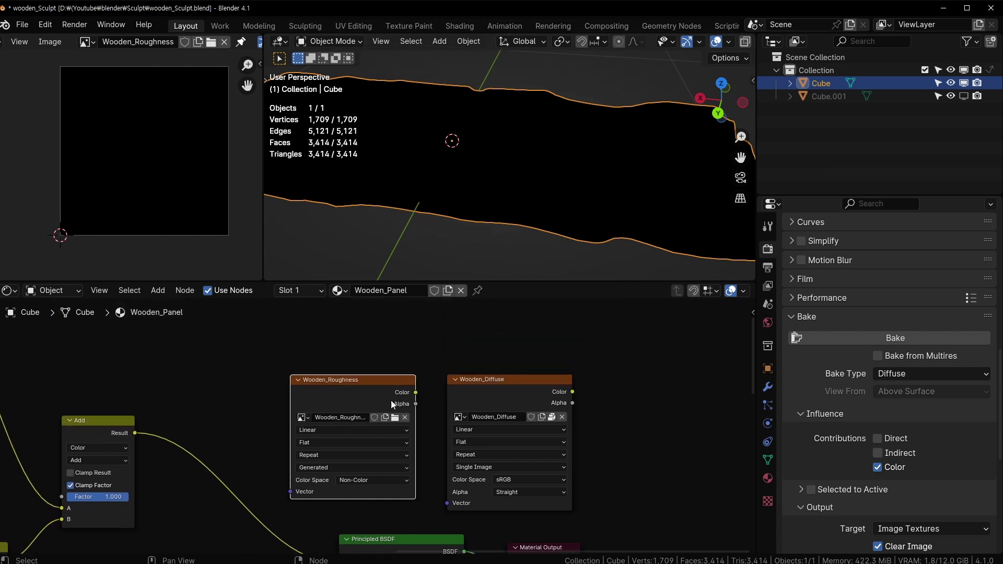
pyautogui.click(915, 369)
pyautogui.click(925, 276)
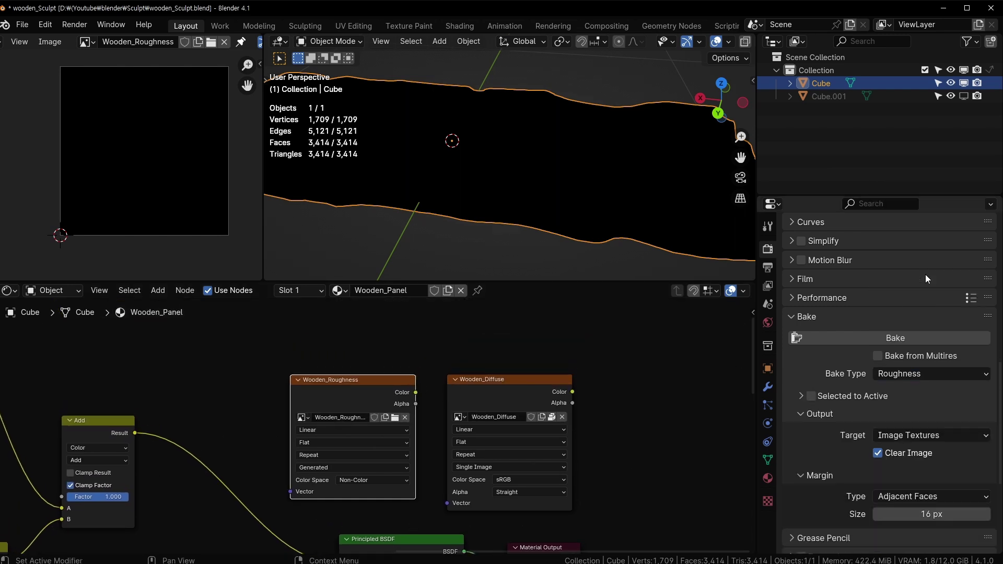
pyautogui.click(880, 338)
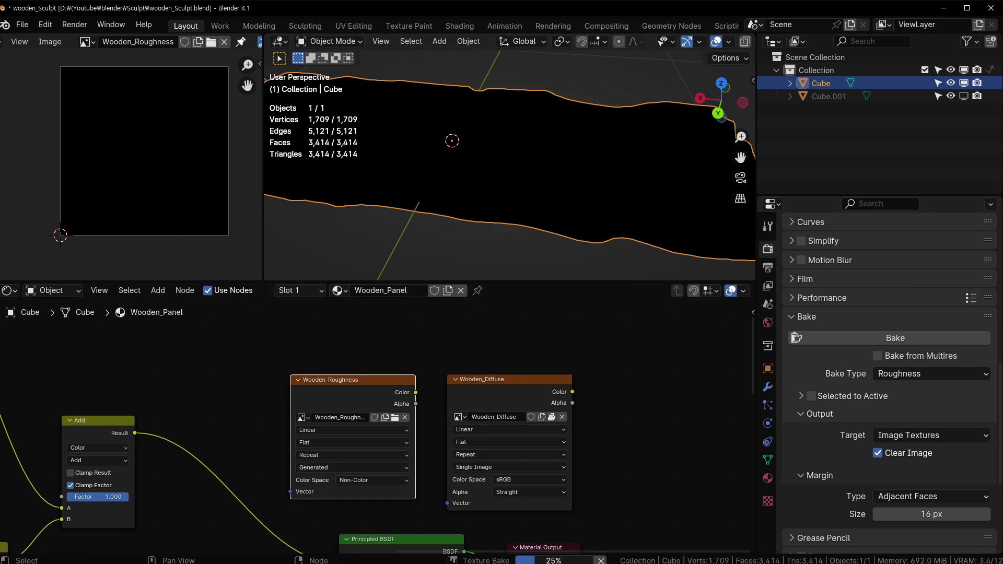
pyautogui.moveTo(554, 560)
pyautogui.scroll(15, 835, 268)
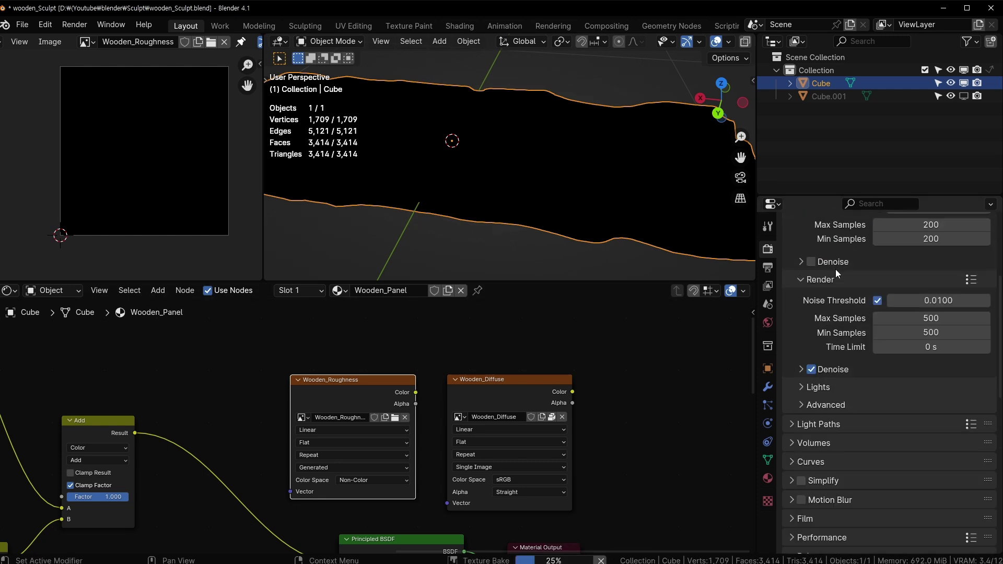
pyautogui.scroll(-7, 841, 297)
pyautogui.moveTo(534, 206); pyautogui.dragTo(405, 272, button='middle')
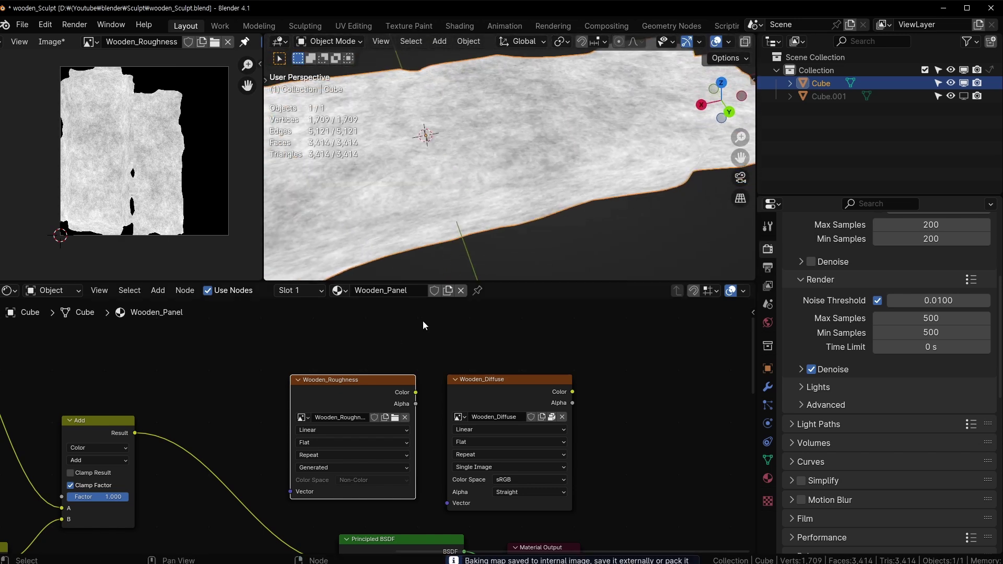
pyautogui.hotkey('ctrl', 's')
# Slightly enlarge the upper editors downward and move both baked image nodes up, clear of the Base Color link
pyautogui.scroll(-3, 423, 325)
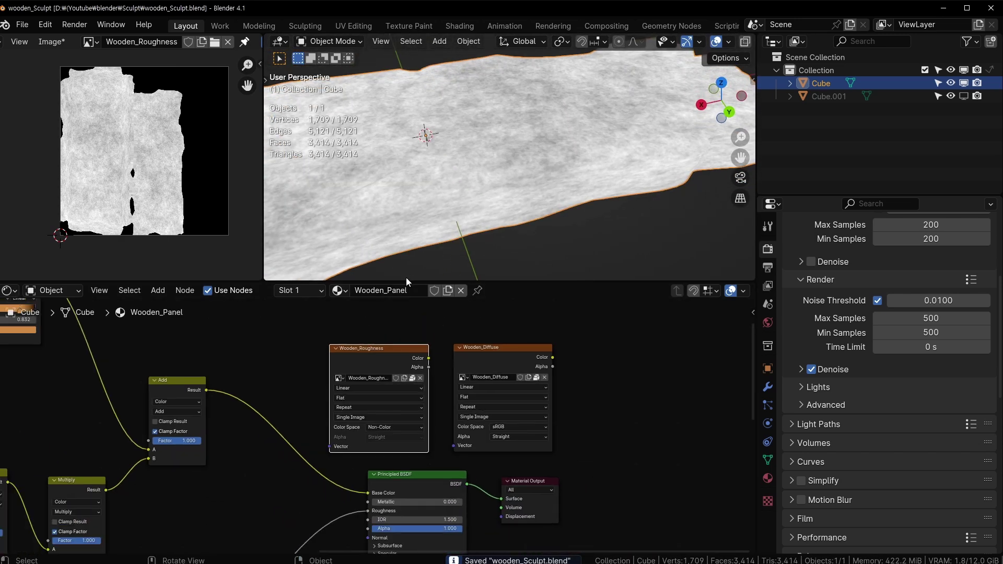
pyautogui.moveTo(405, 280); pyautogui.dragTo(406, 293)
pyautogui.moveTo(616, 504); pyautogui.dragTo(572, 410, button='middle')
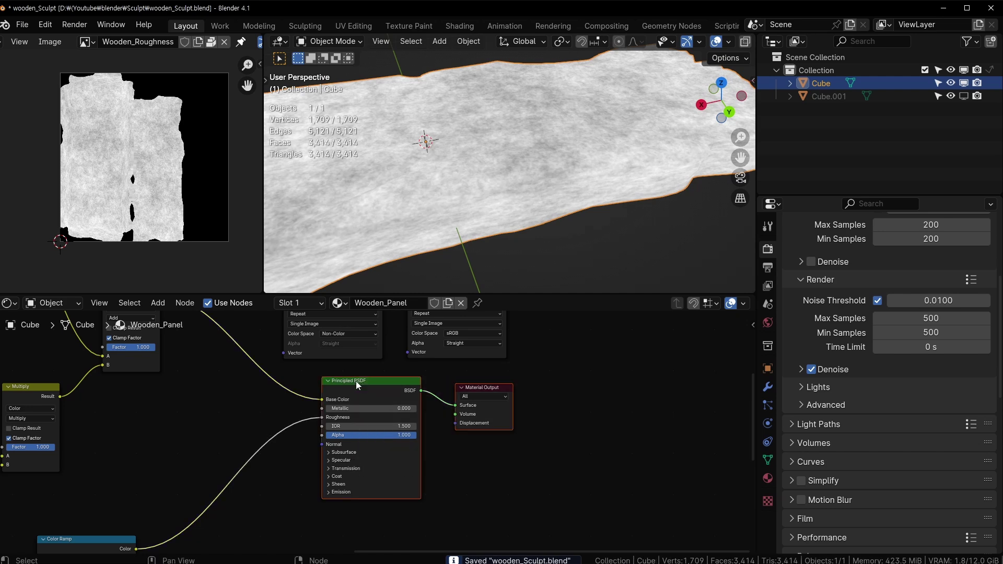
pyautogui.moveTo(389, 399); pyautogui.dragTo(566, 402, button='middle')
pyautogui.press('Home')
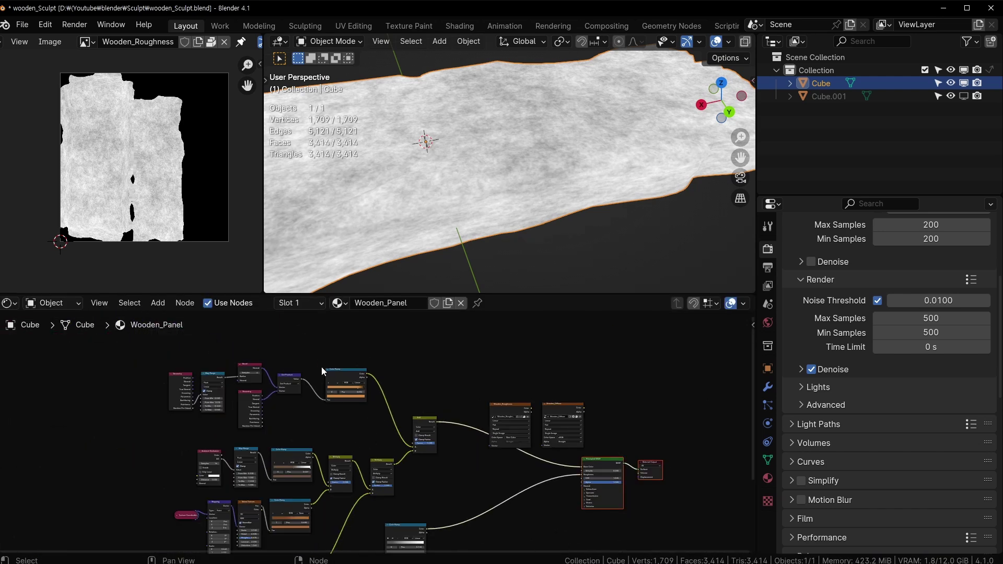
pyautogui.moveTo(322, 371); pyautogui.dragTo(161, 358, button='middle')
pyautogui.scroll(6, 368, 429)
pyautogui.moveTo(390, 376); pyautogui.dragTo(373, 524, button='middle')
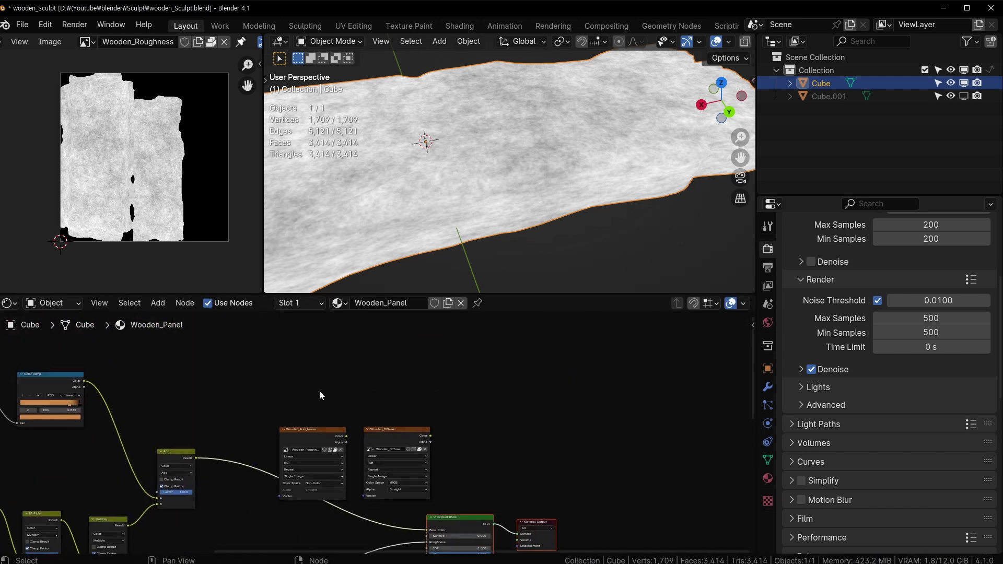
pyautogui.moveTo(319, 393); pyautogui.dragTo(434, 429)
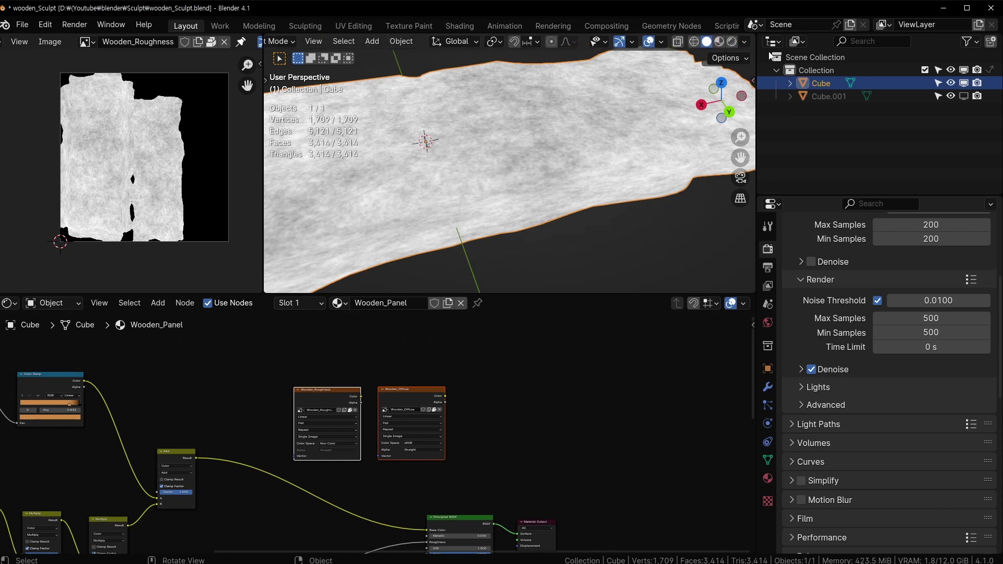
# Show the plank in rendered shading and cut the procedural links into the Principled BSDF's Base Color and Roughness
pyautogui.click(732, 41)
pyautogui.scroll(-3, 497, 175)
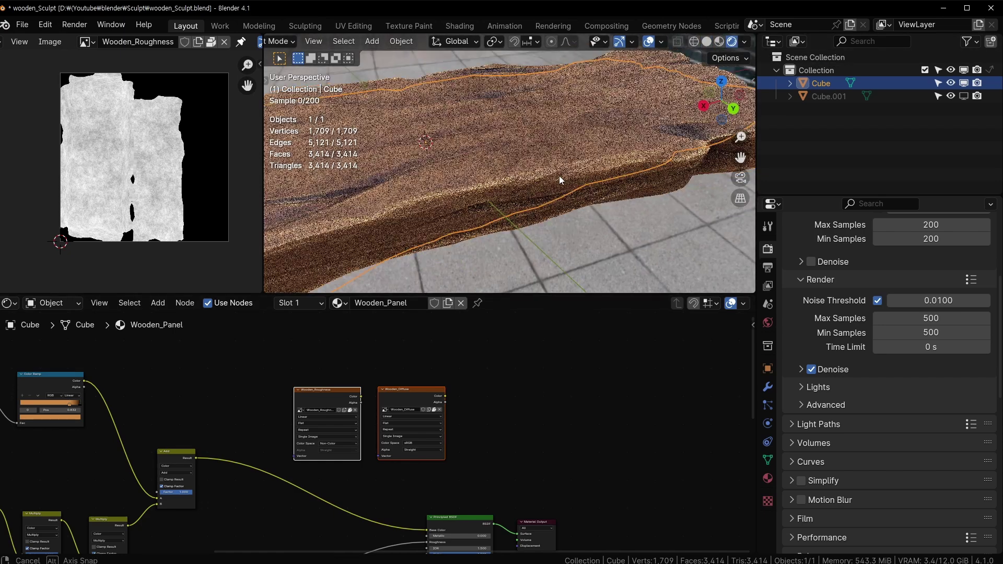
pyautogui.moveTo(496, 174); pyautogui.dragTo(534, 219, button='middle')
pyautogui.scroll(-1, 533, 219)
pyautogui.moveTo(496, 464); pyautogui.dragTo(520, 390, button='middle')
pyautogui.keyDown('ctrl'); pyautogui.moveTo(407, 426); pyautogui.dragTo(415, 536, button='right'); pyautogui.keyUp('ctrl')
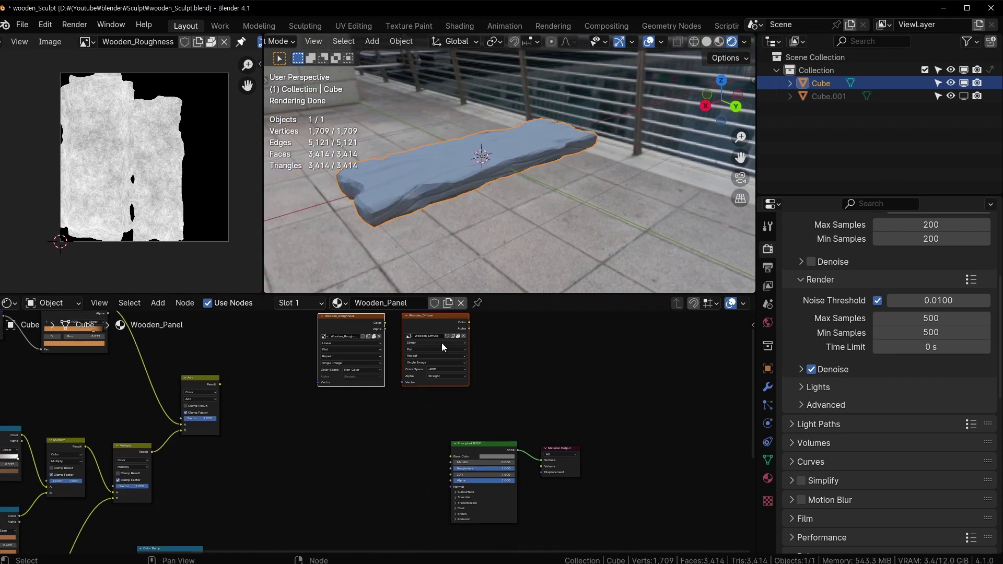
# Place the baked image nodes beside the Principled BSDF and connect Wooden_Diffuse to Base Color and Wooden_Roughness to Roughness
pyautogui.moveTo(444, 326); pyautogui.dragTo(436, 355)
pyautogui.moveTo(347, 317); pyautogui.dragTo(394, 504)
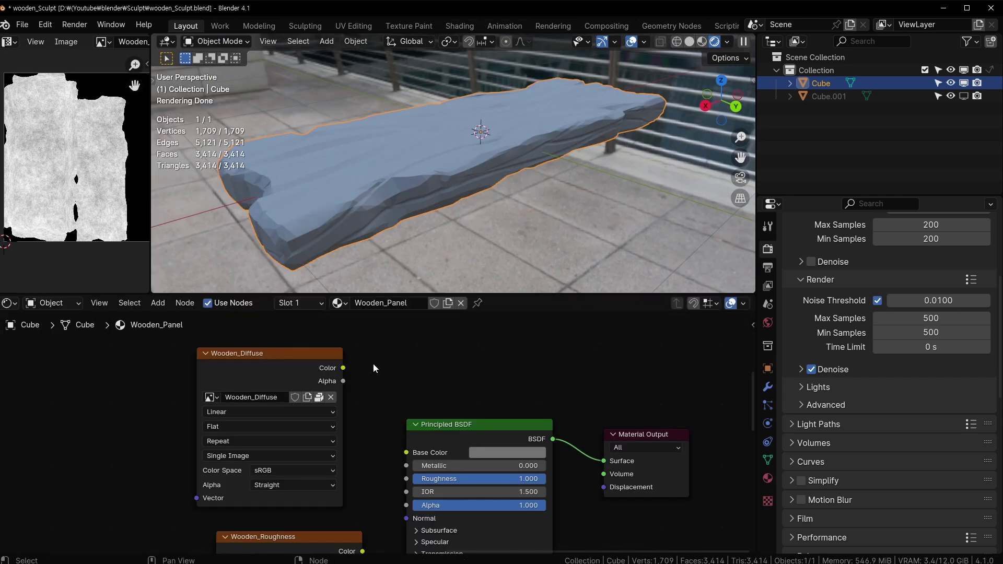
pyautogui.moveTo(411, 454); pyautogui.dragTo(410, 453)
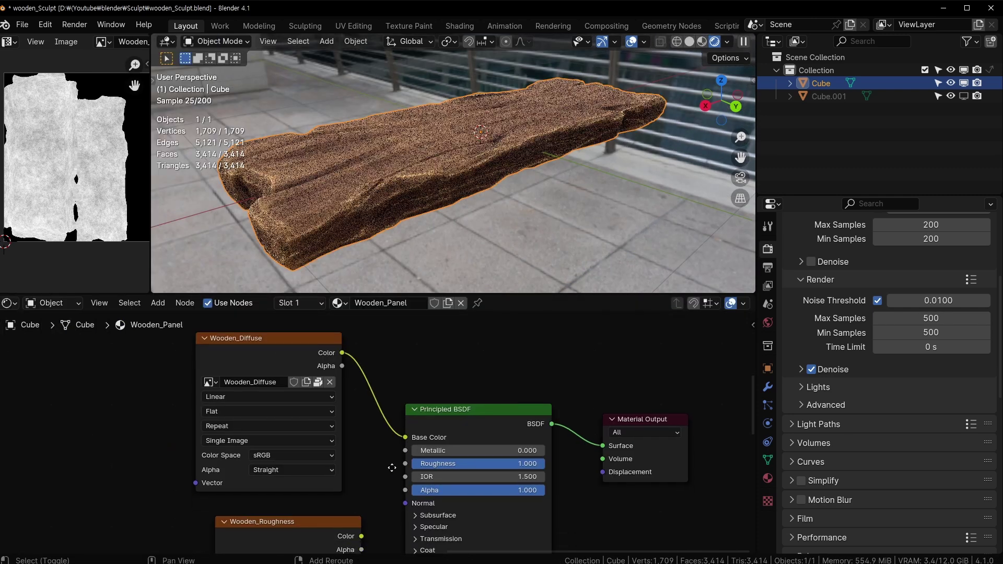
pyautogui.moveTo(367, 552); pyautogui.dragTo(372, 447, button='middle')
pyautogui.moveTo(413, 367); pyautogui.dragTo(413, 367)
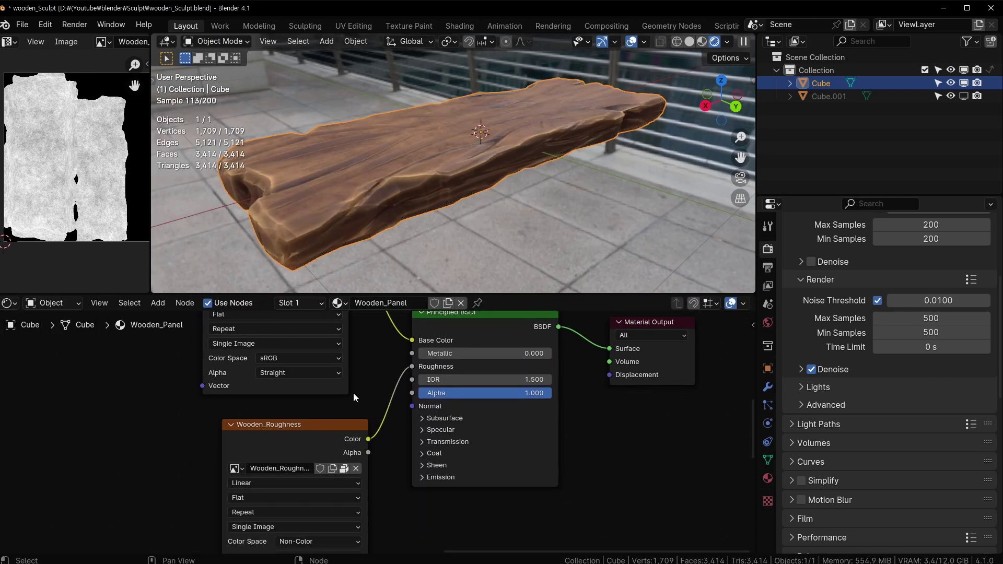
pyautogui.moveTo(302, 424); pyautogui.dragTo(292, 419)
# Examine the rendered plank with its baked textures from several angles in the maximized viewport
pyautogui.hotkey('ctrl', 'space')
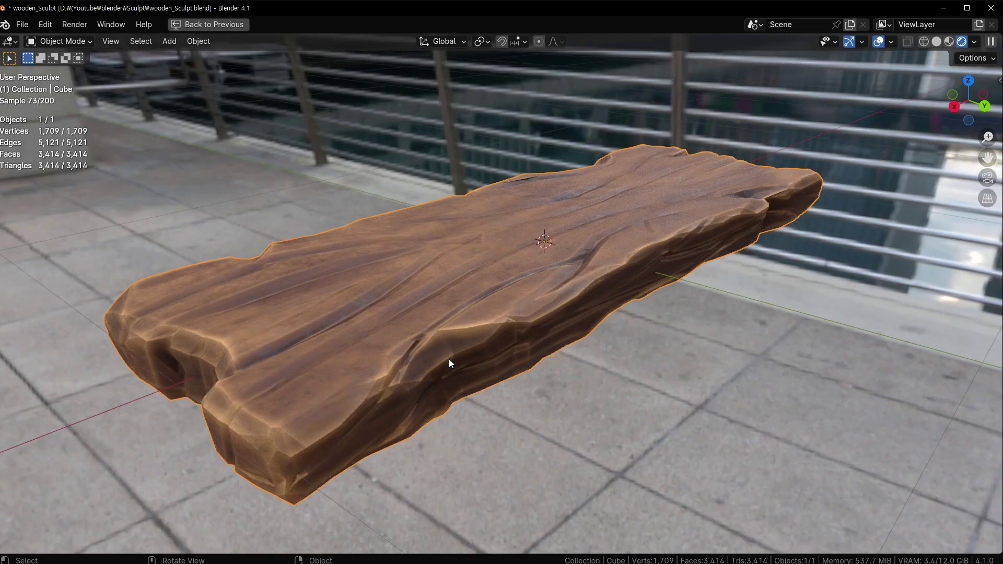
pyautogui.scroll(-4, 449, 359)
pyautogui.moveTo(449, 358); pyautogui.dragTo(443, 383, button='middle')
pyautogui.scroll(6, 408, 360)
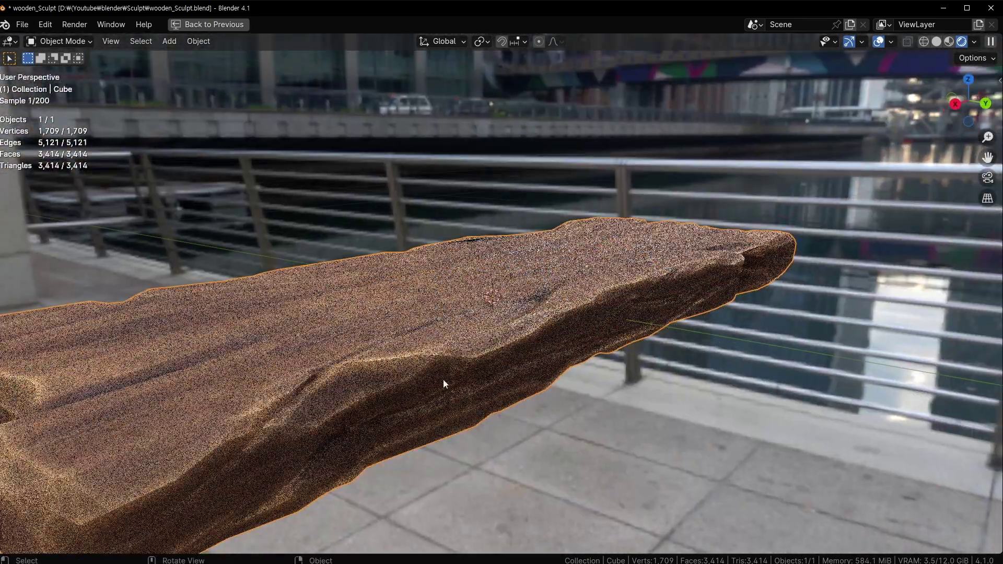
pyautogui.moveTo(569, 367); pyautogui.dragTo(597, 369, button='middle')
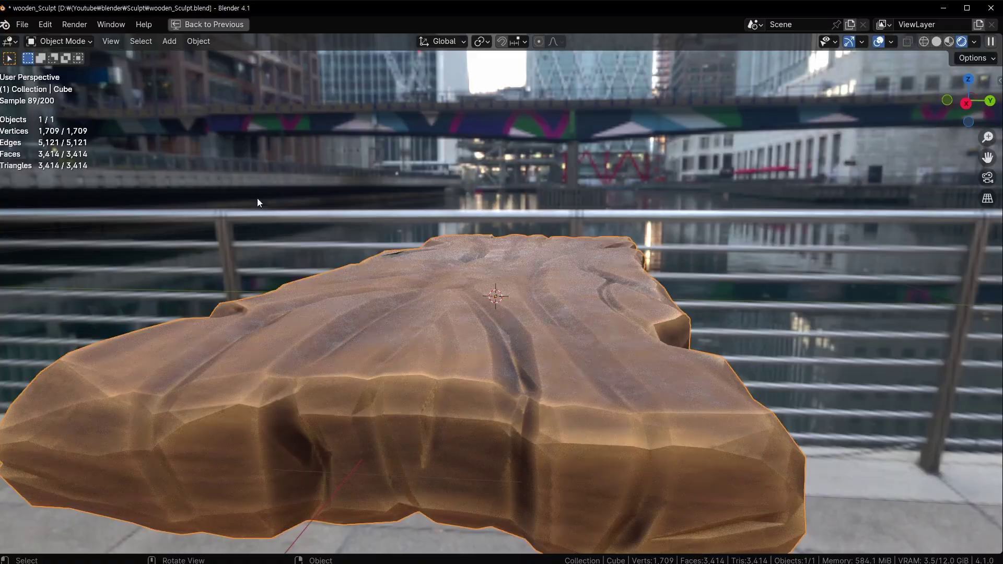
pyautogui.moveTo(258, 202); pyautogui.dragTo(395, 393, button='middle')
pyautogui.moveTo(290, 478); pyautogui.dragTo(419, 281, button='middle')
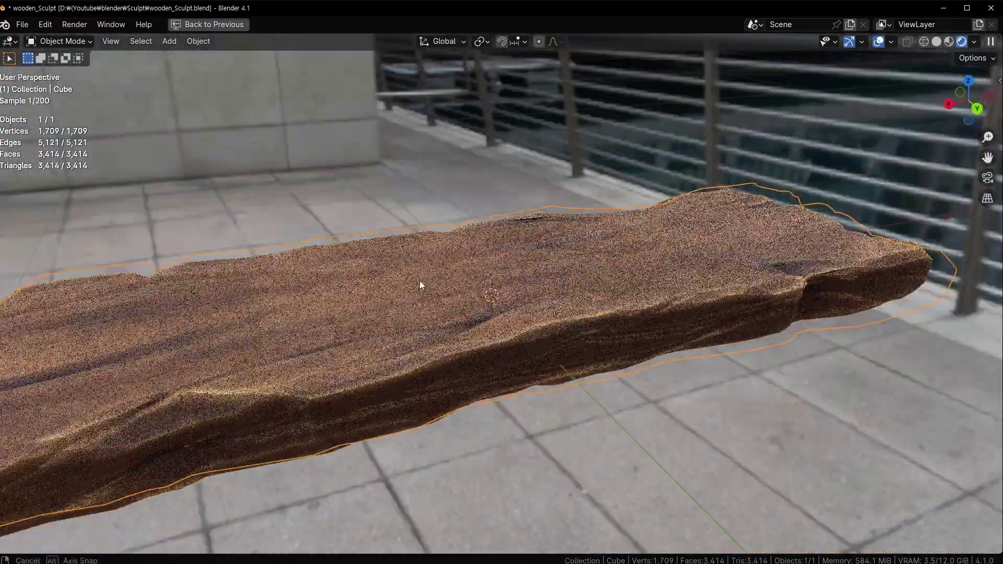
pyautogui.hotkey('ctrl', 'space')
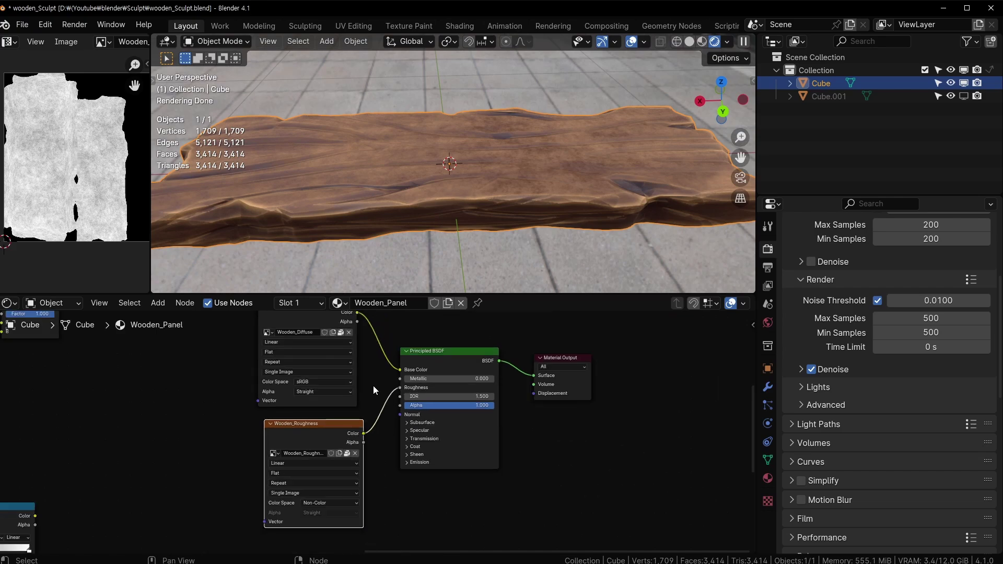
pyautogui.hotkey('ctrl', 'space')
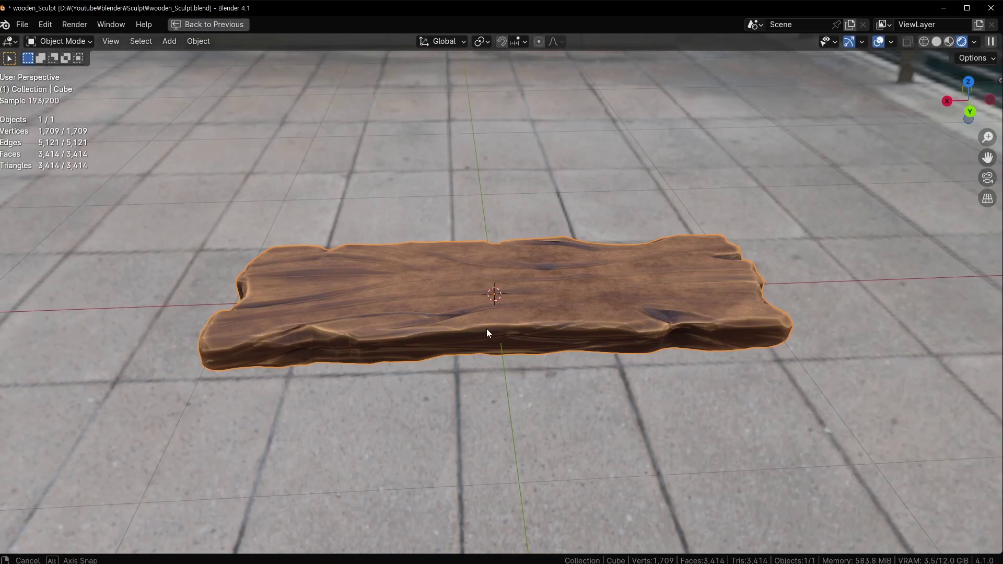
pyautogui.moveTo(487, 332); pyautogui.dragTo(562, 329, button='middle')
pyautogui.hotkey('ctrl', 'space')
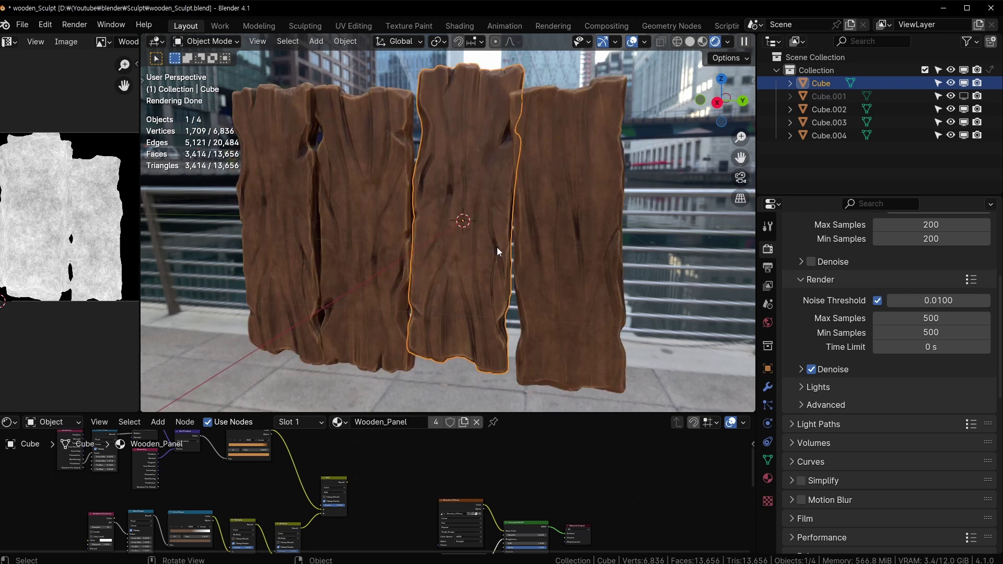
# Move the rightmost upright plank along the Y axis closer to its neighbour and check the row of planks
pyautogui.click(566, 265)
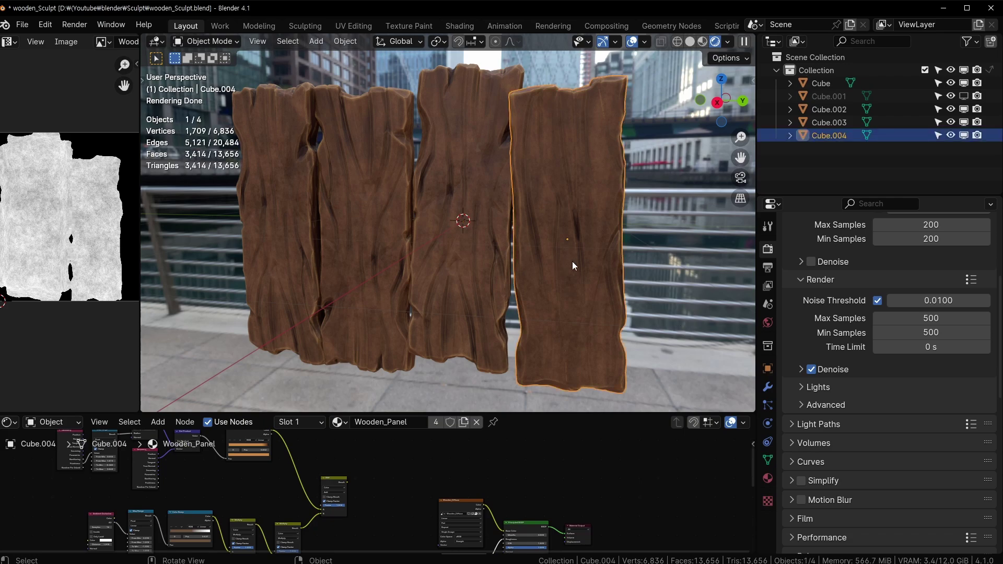
pyautogui.press('g')
pyautogui.press('y')
pyautogui.click(564, 263)
pyautogui.moveTo(633, 260); pyautogui.dragTo(553, 284, button='middle')
pyautogui.moveTo(493, 299); pyautogui.dragTo(553, 265, button='middle')
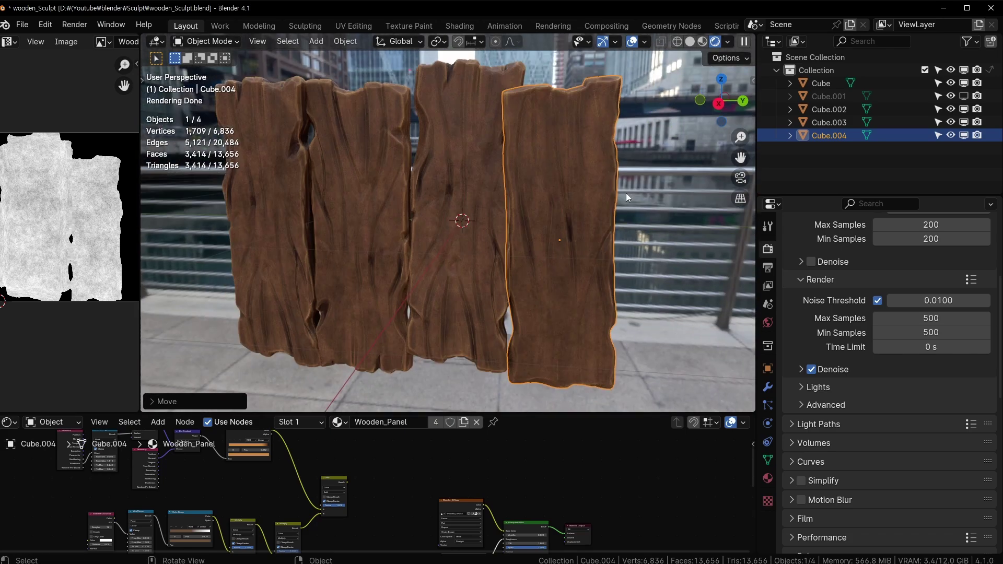
pyautogui.moveTo(626, 193); pyautogui.dragTo(546, 233, button='middle')
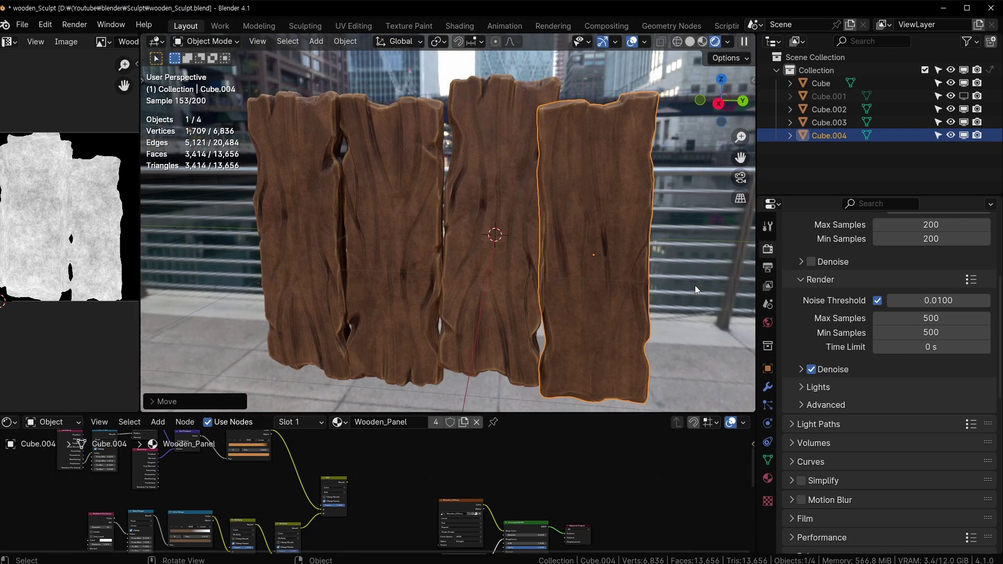